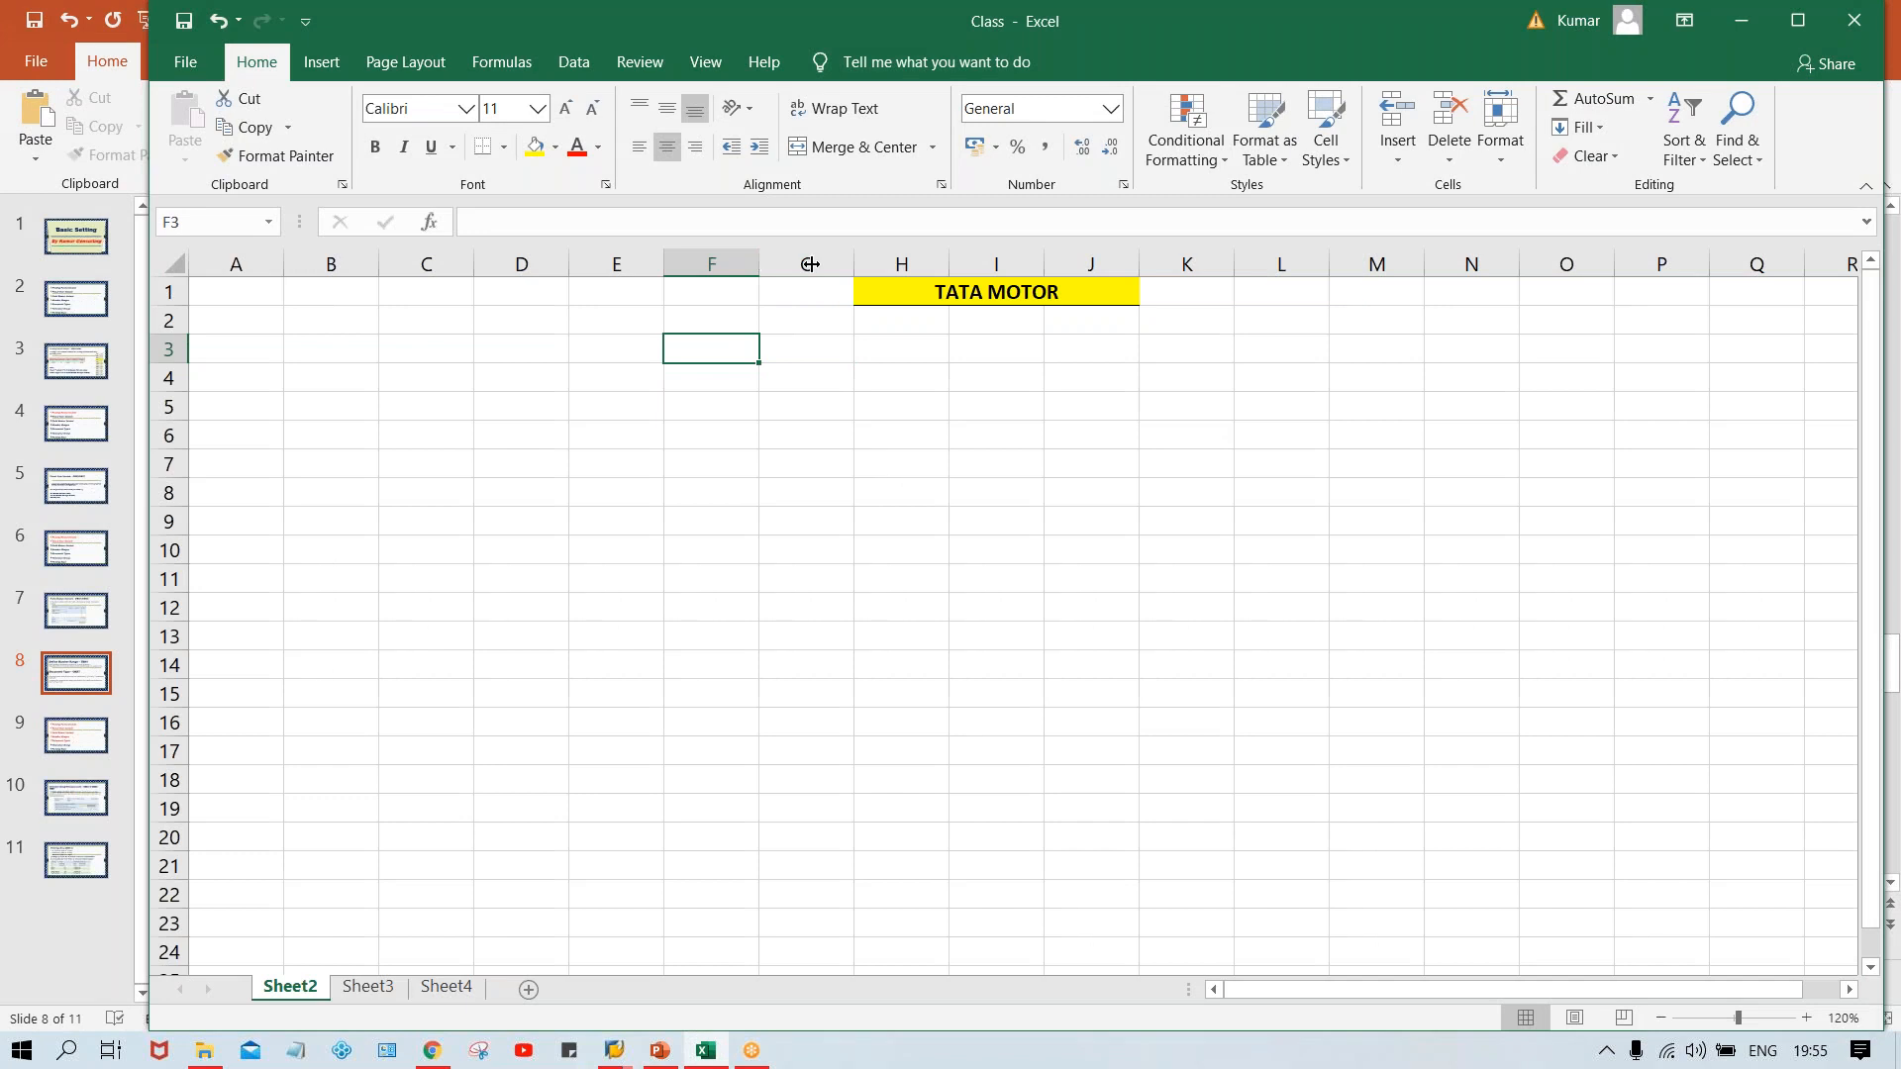
Enter the company heading "XYZ LTD." in cell F3
key(Caps_Lock)
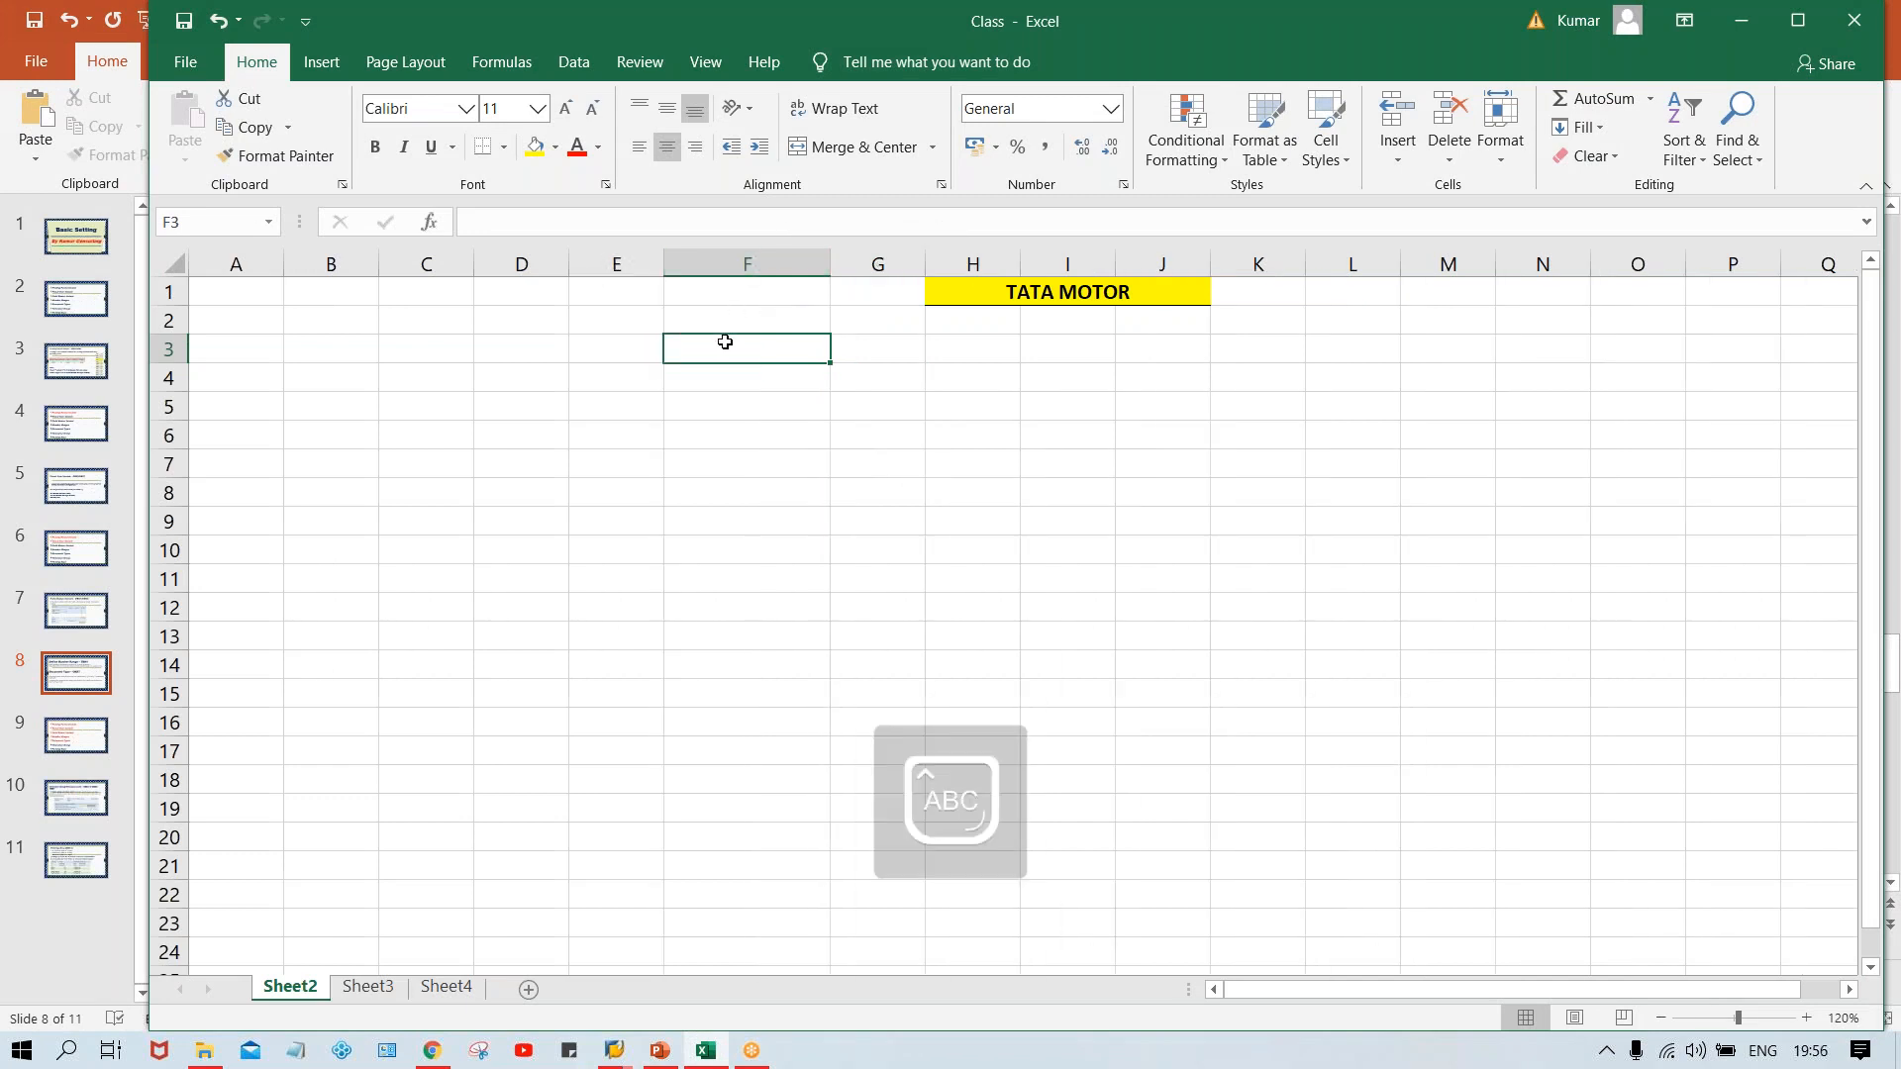
text(XYZ L)
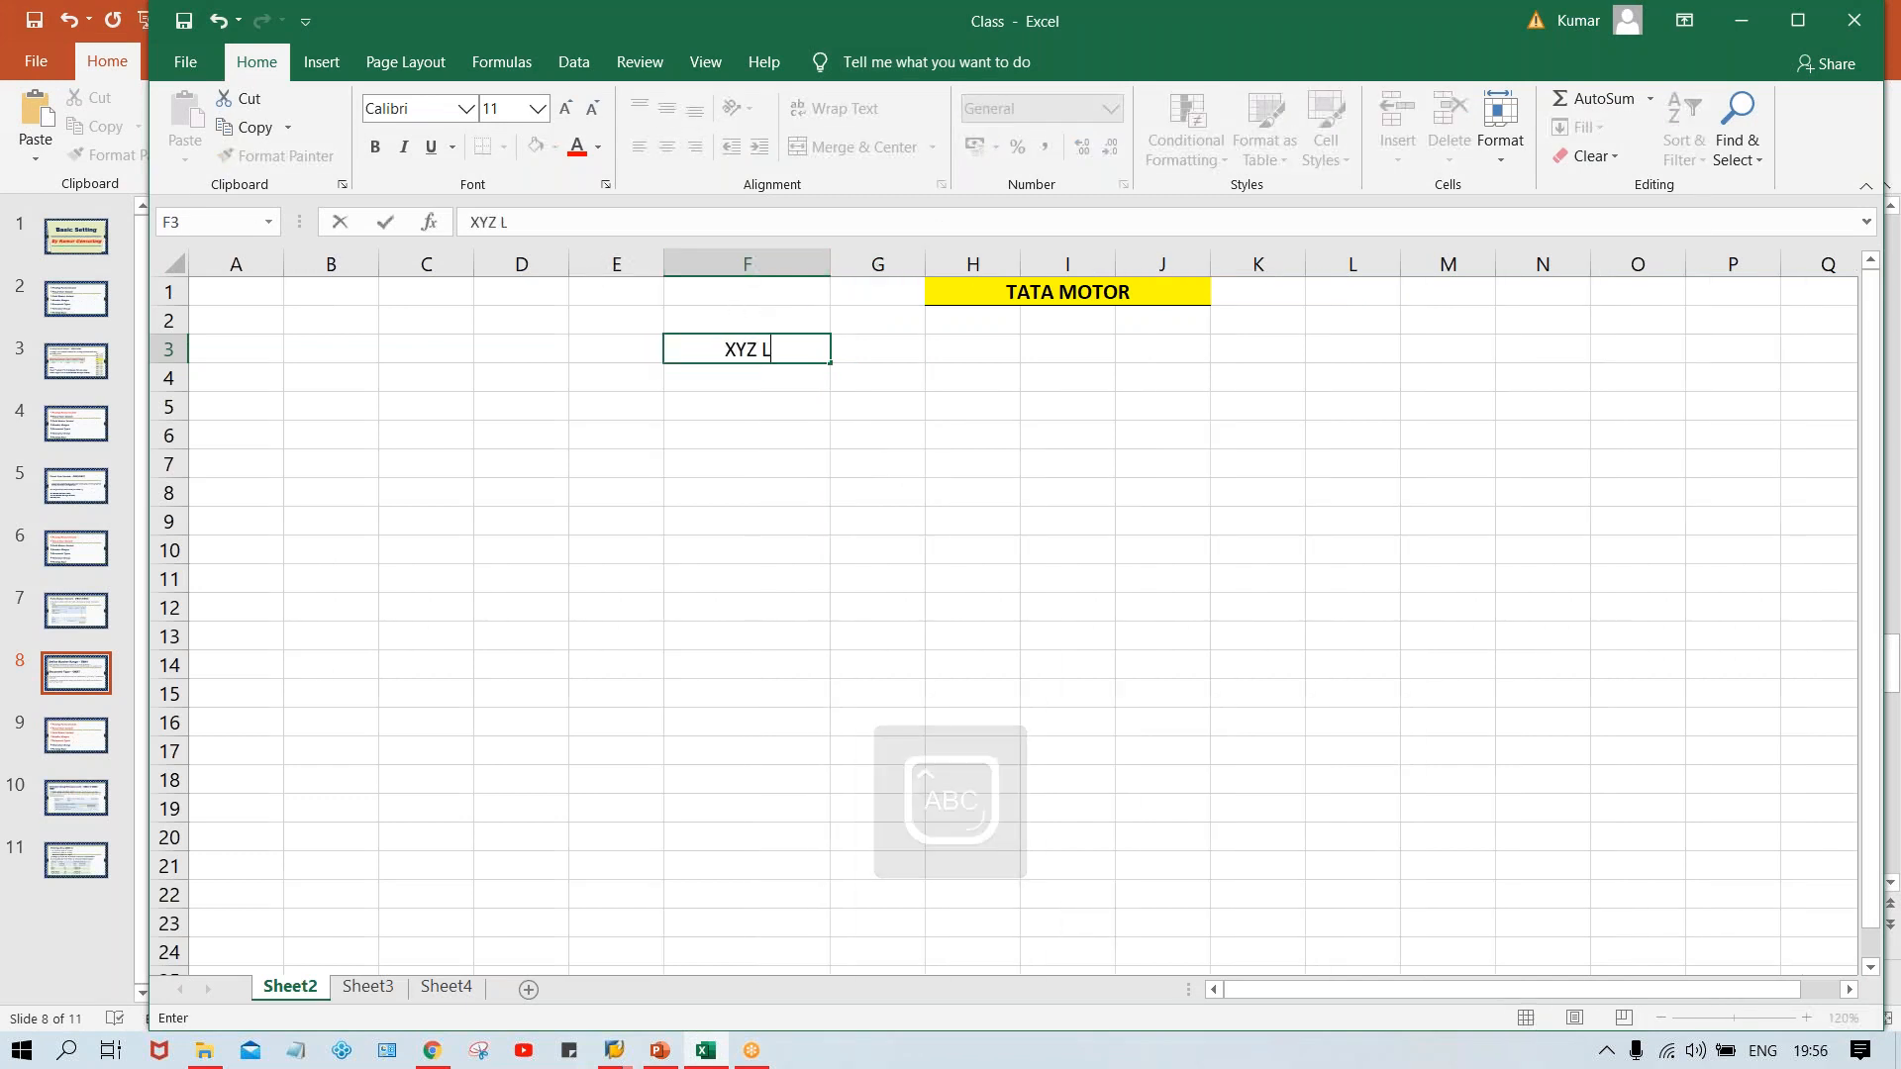
text(TD)
key(Return)
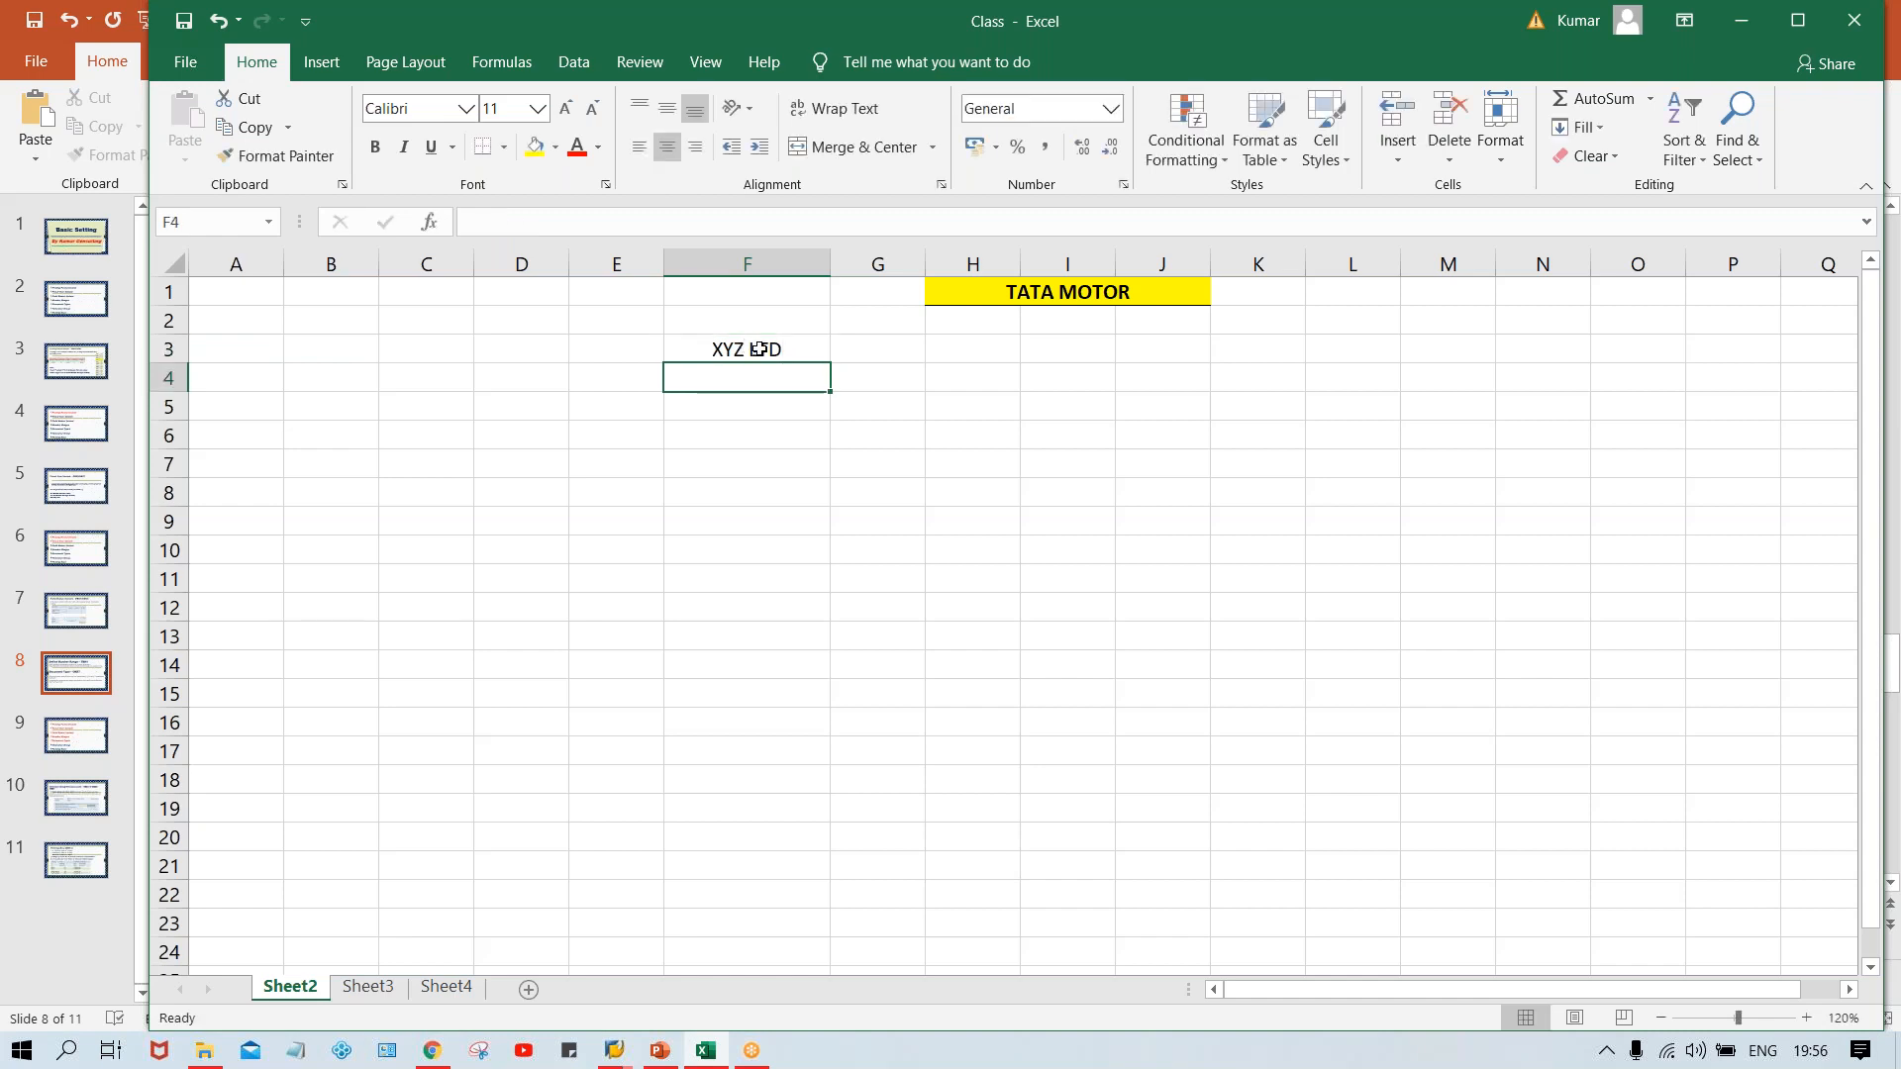
click(809, 349)
key(F2)
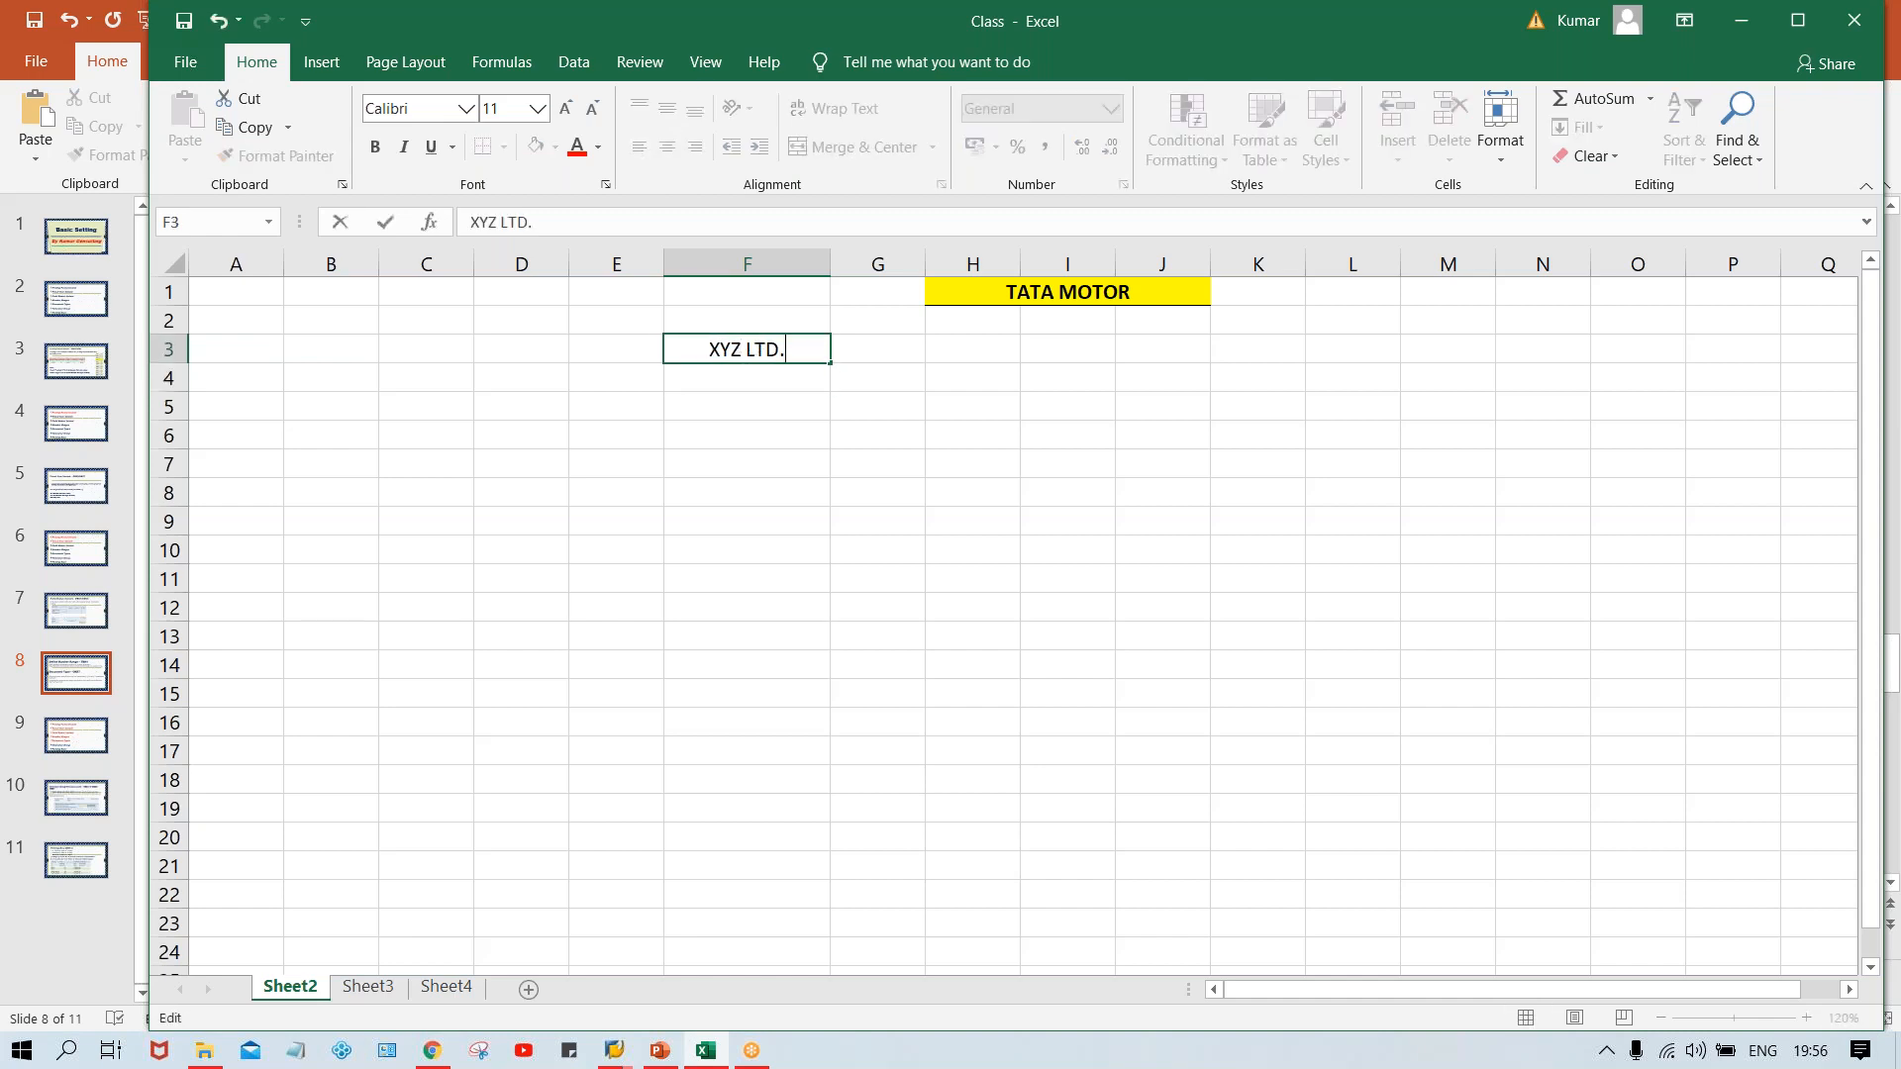
text(.)
key(Return)
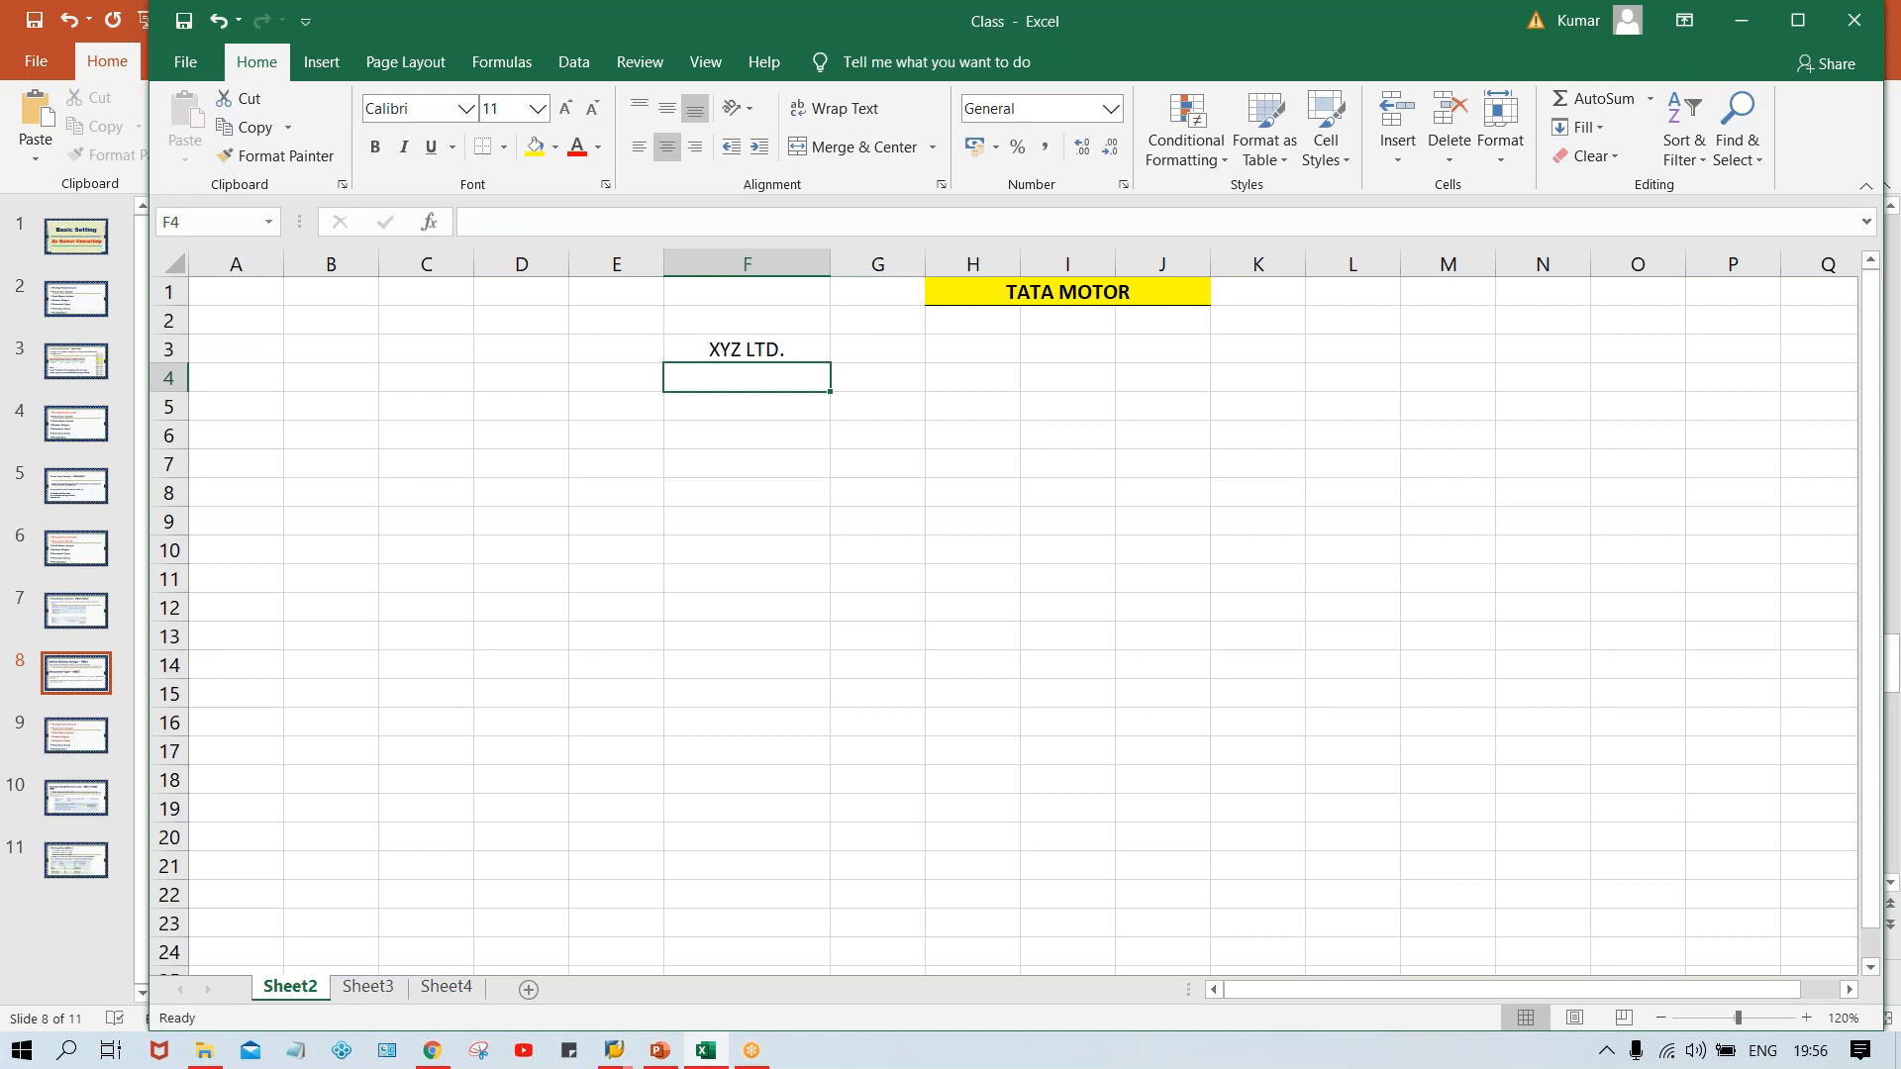
Enter the value 1000 in cell F4, directly below the XYZ LTD. heading
click(766, 350)
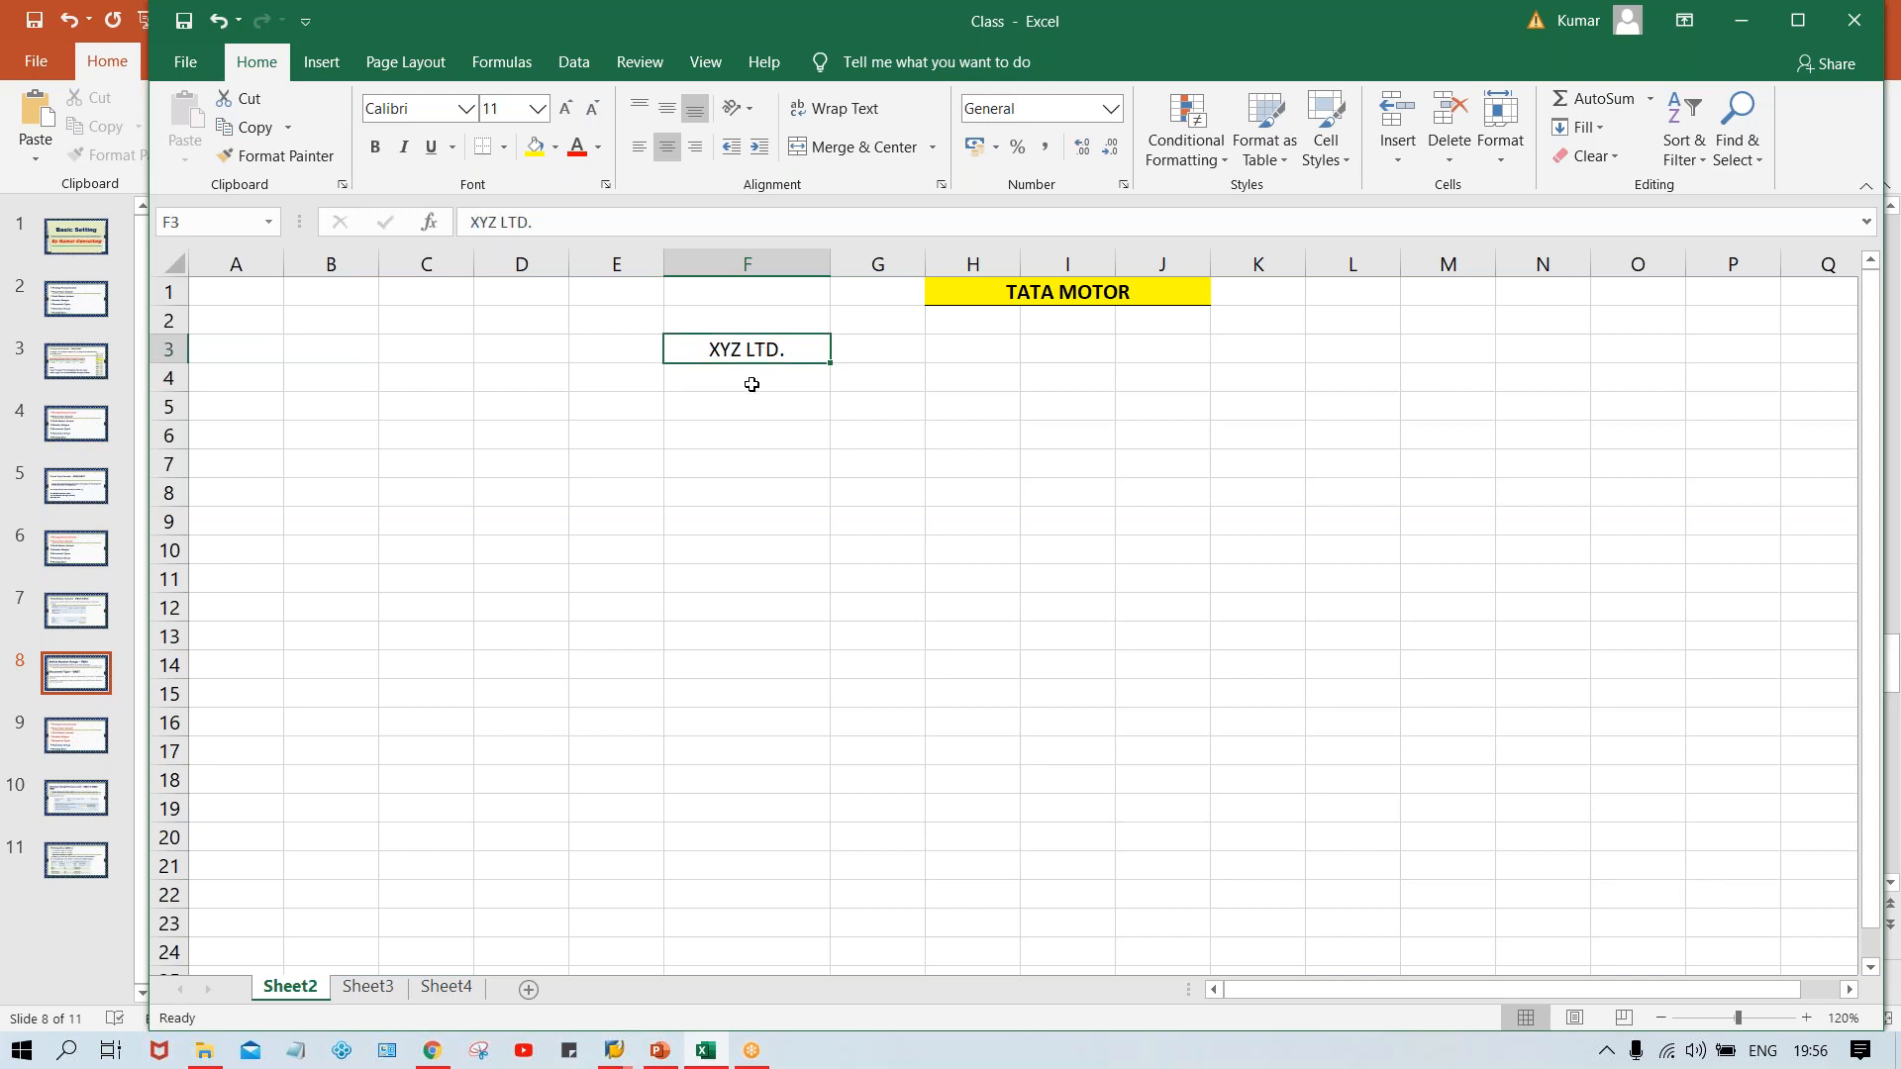
click(751, 384)
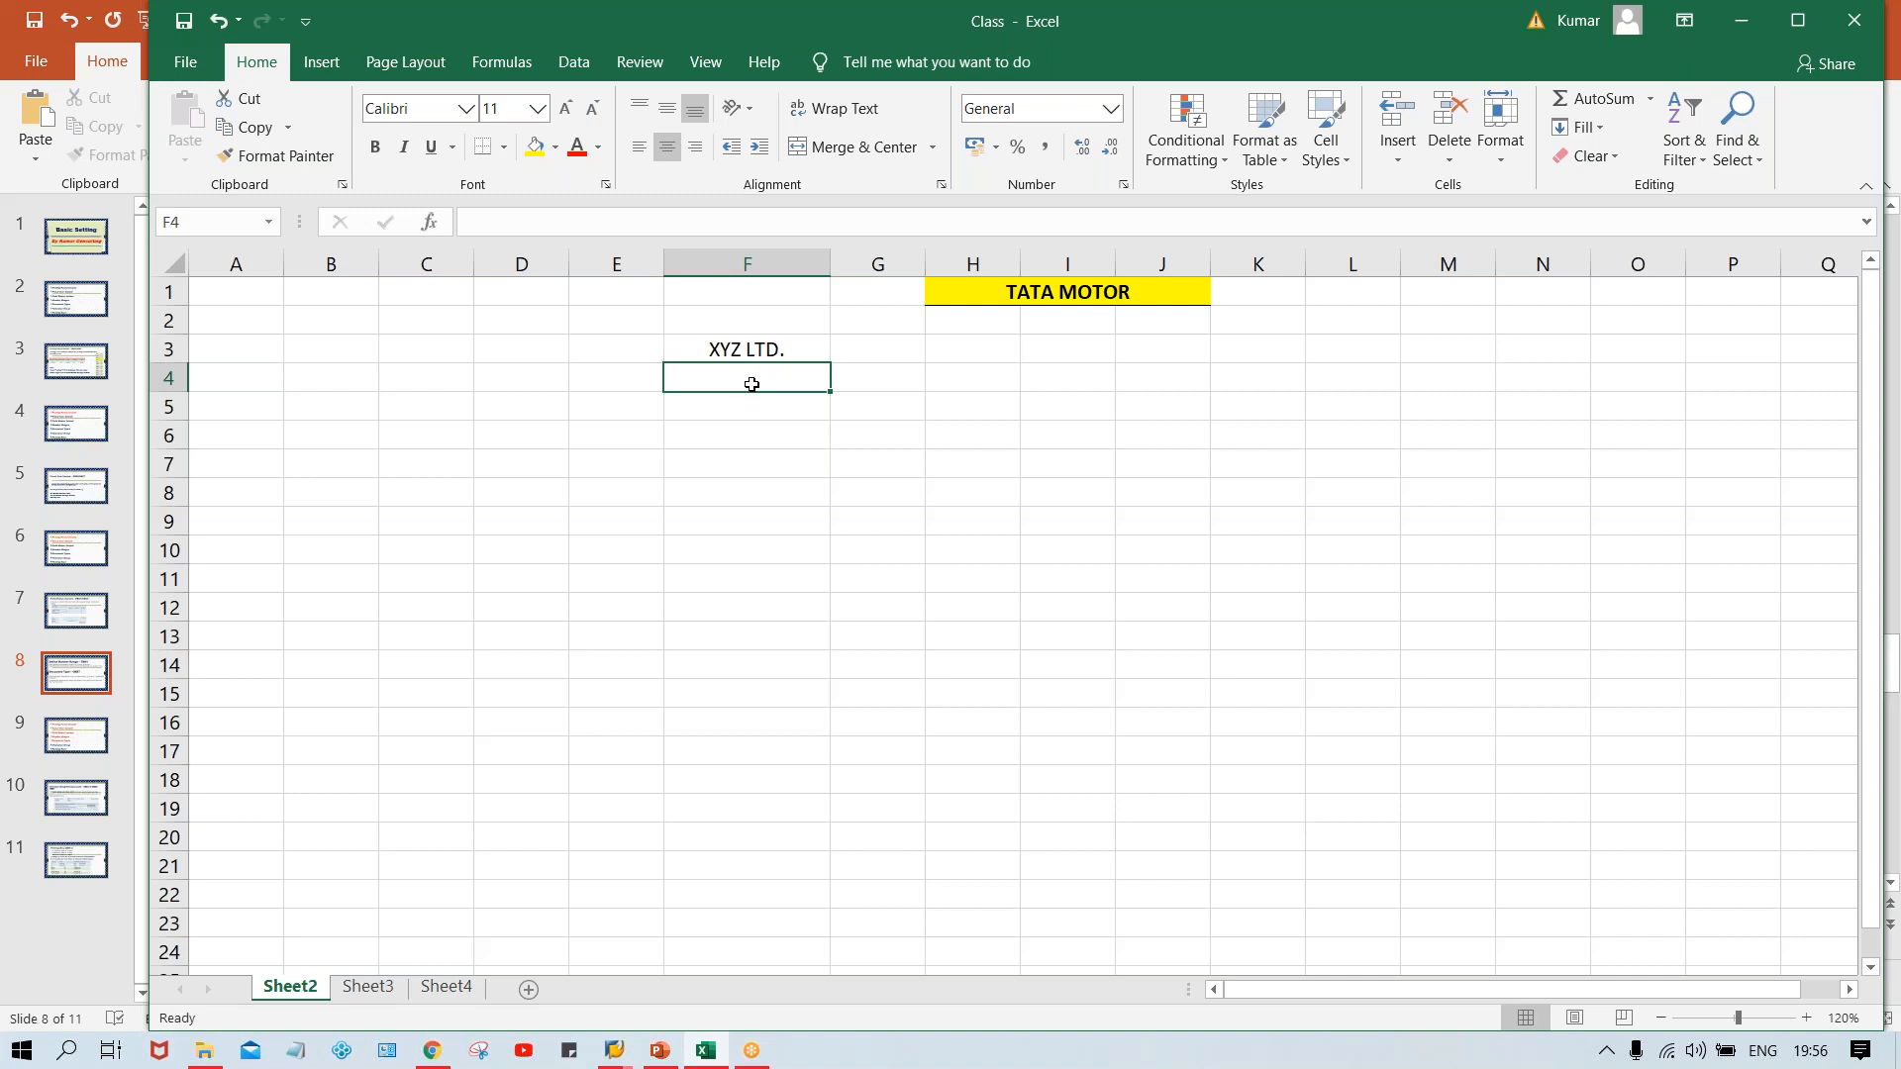
click(742, 345)
click(743, 384)
text(1000)
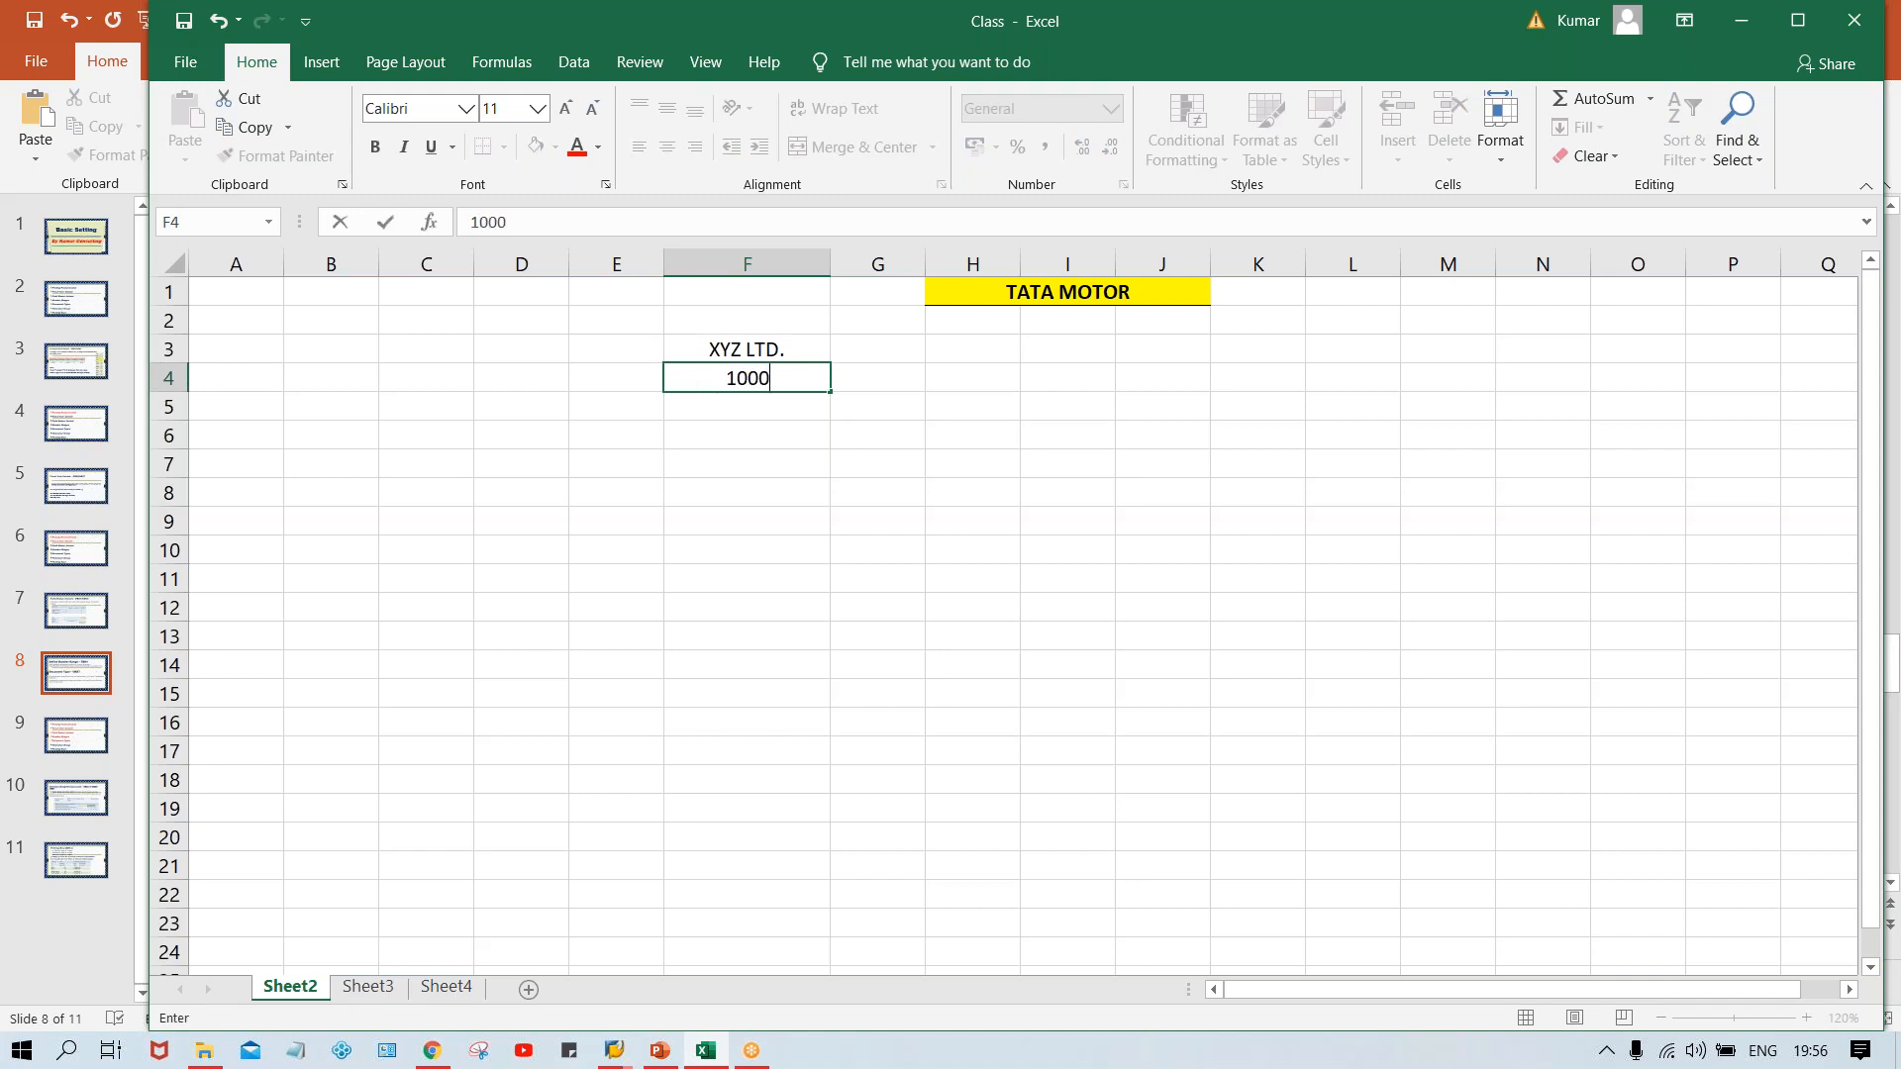
key(Return)
text(4000)
key(Return)
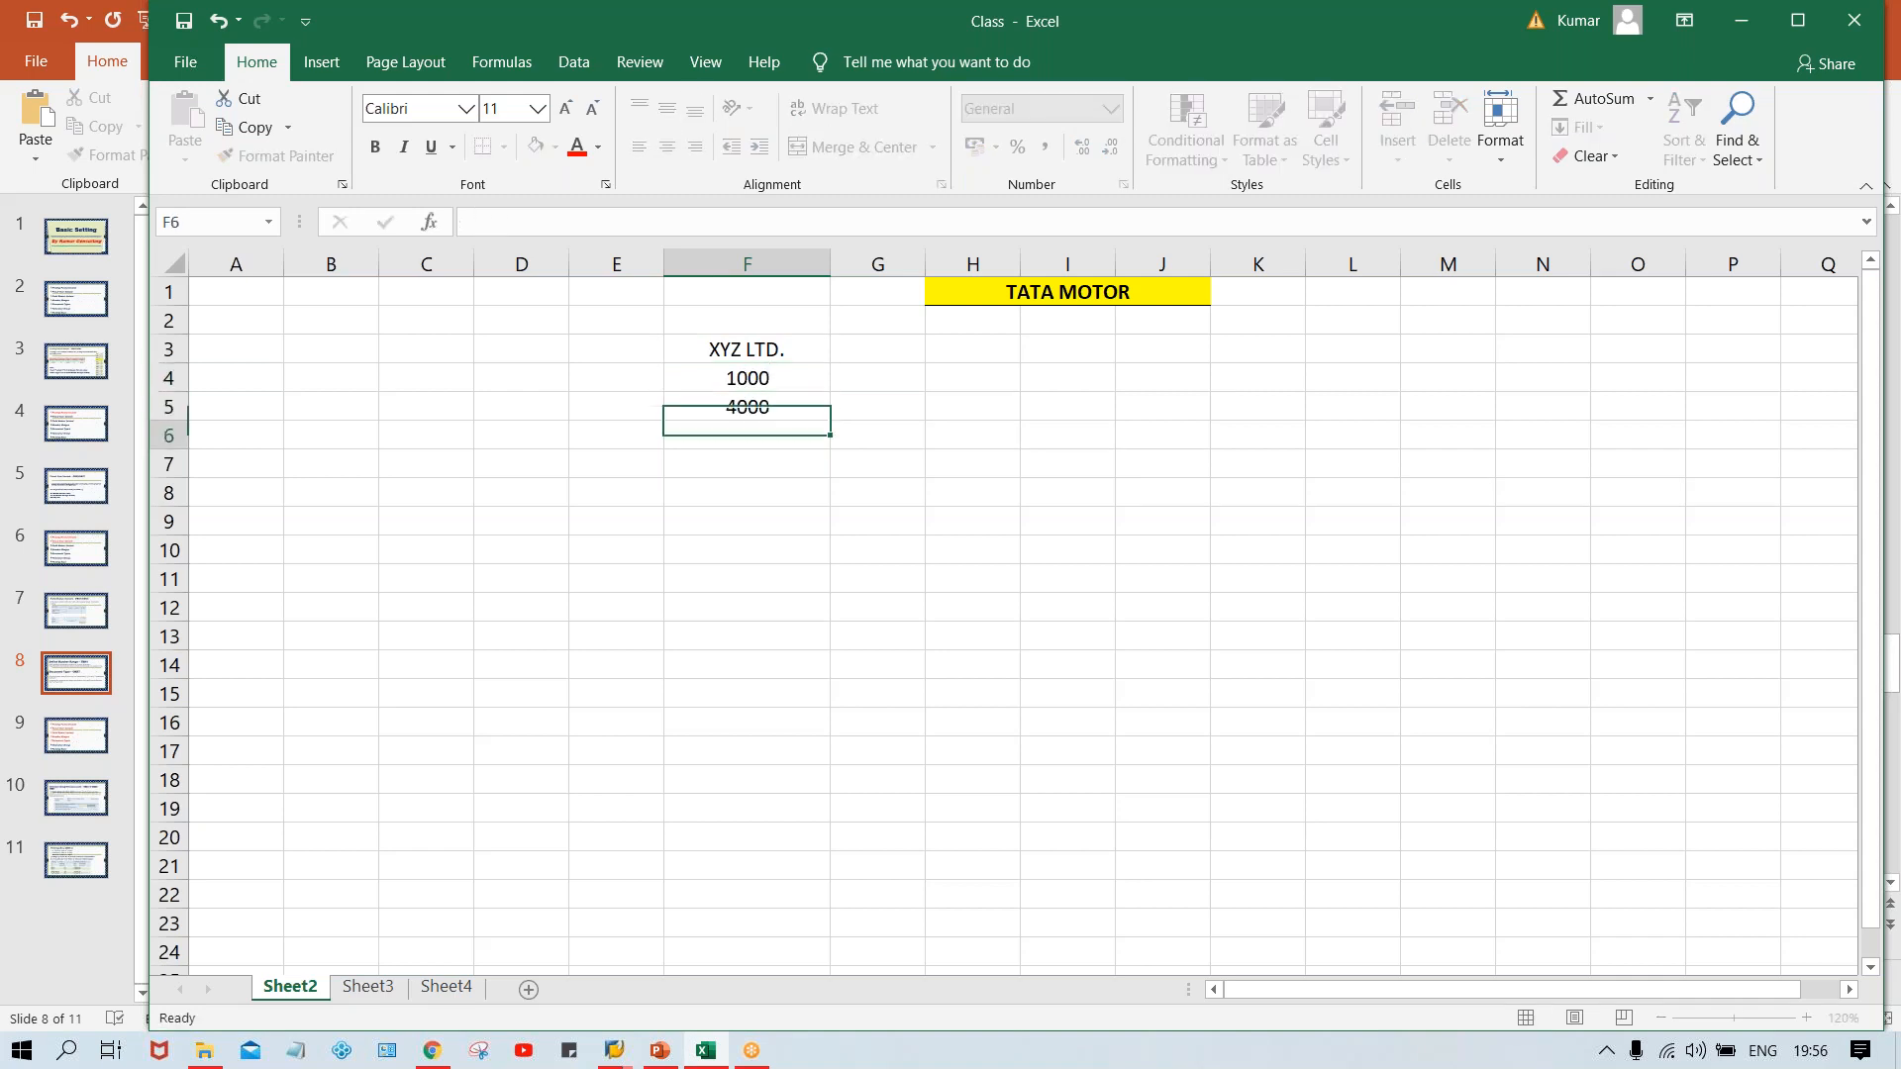
text(500)
key(Return)
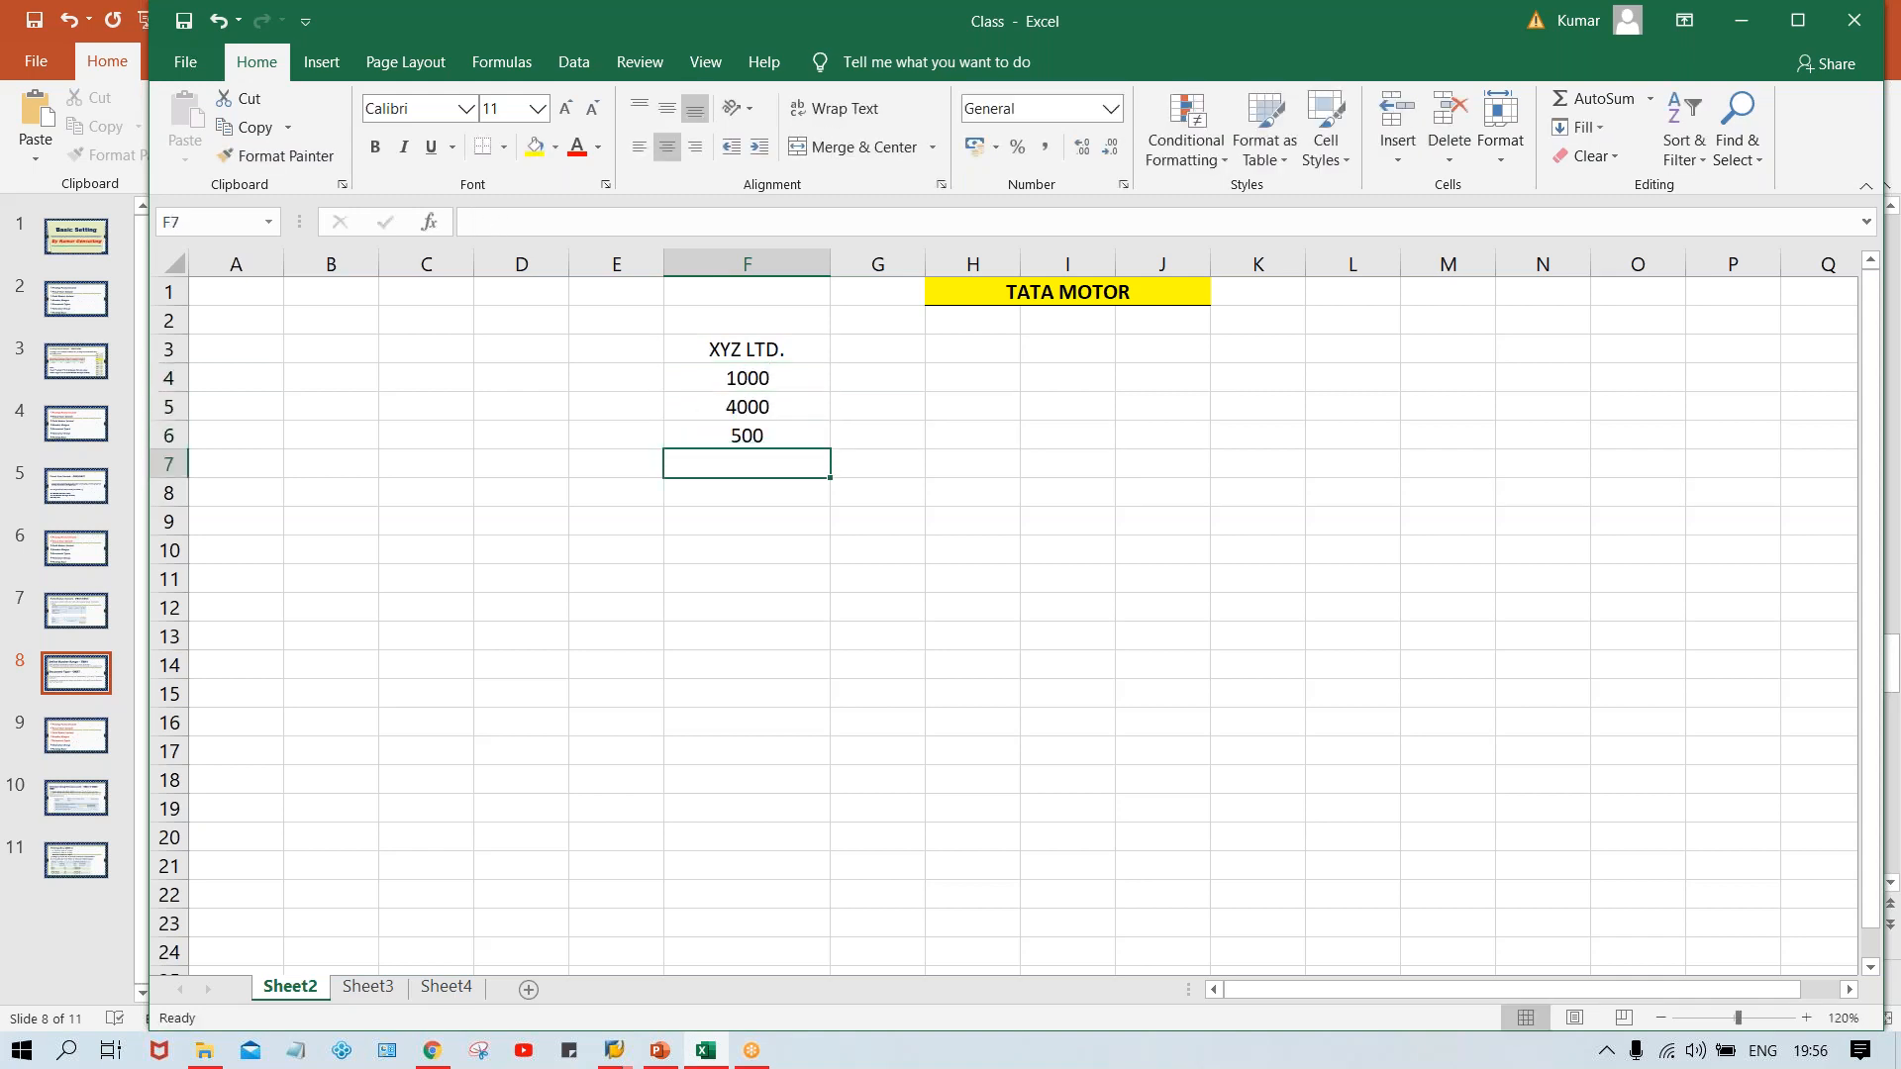
key(Up)
key(Up)
click(747, 435)
key(Delete)
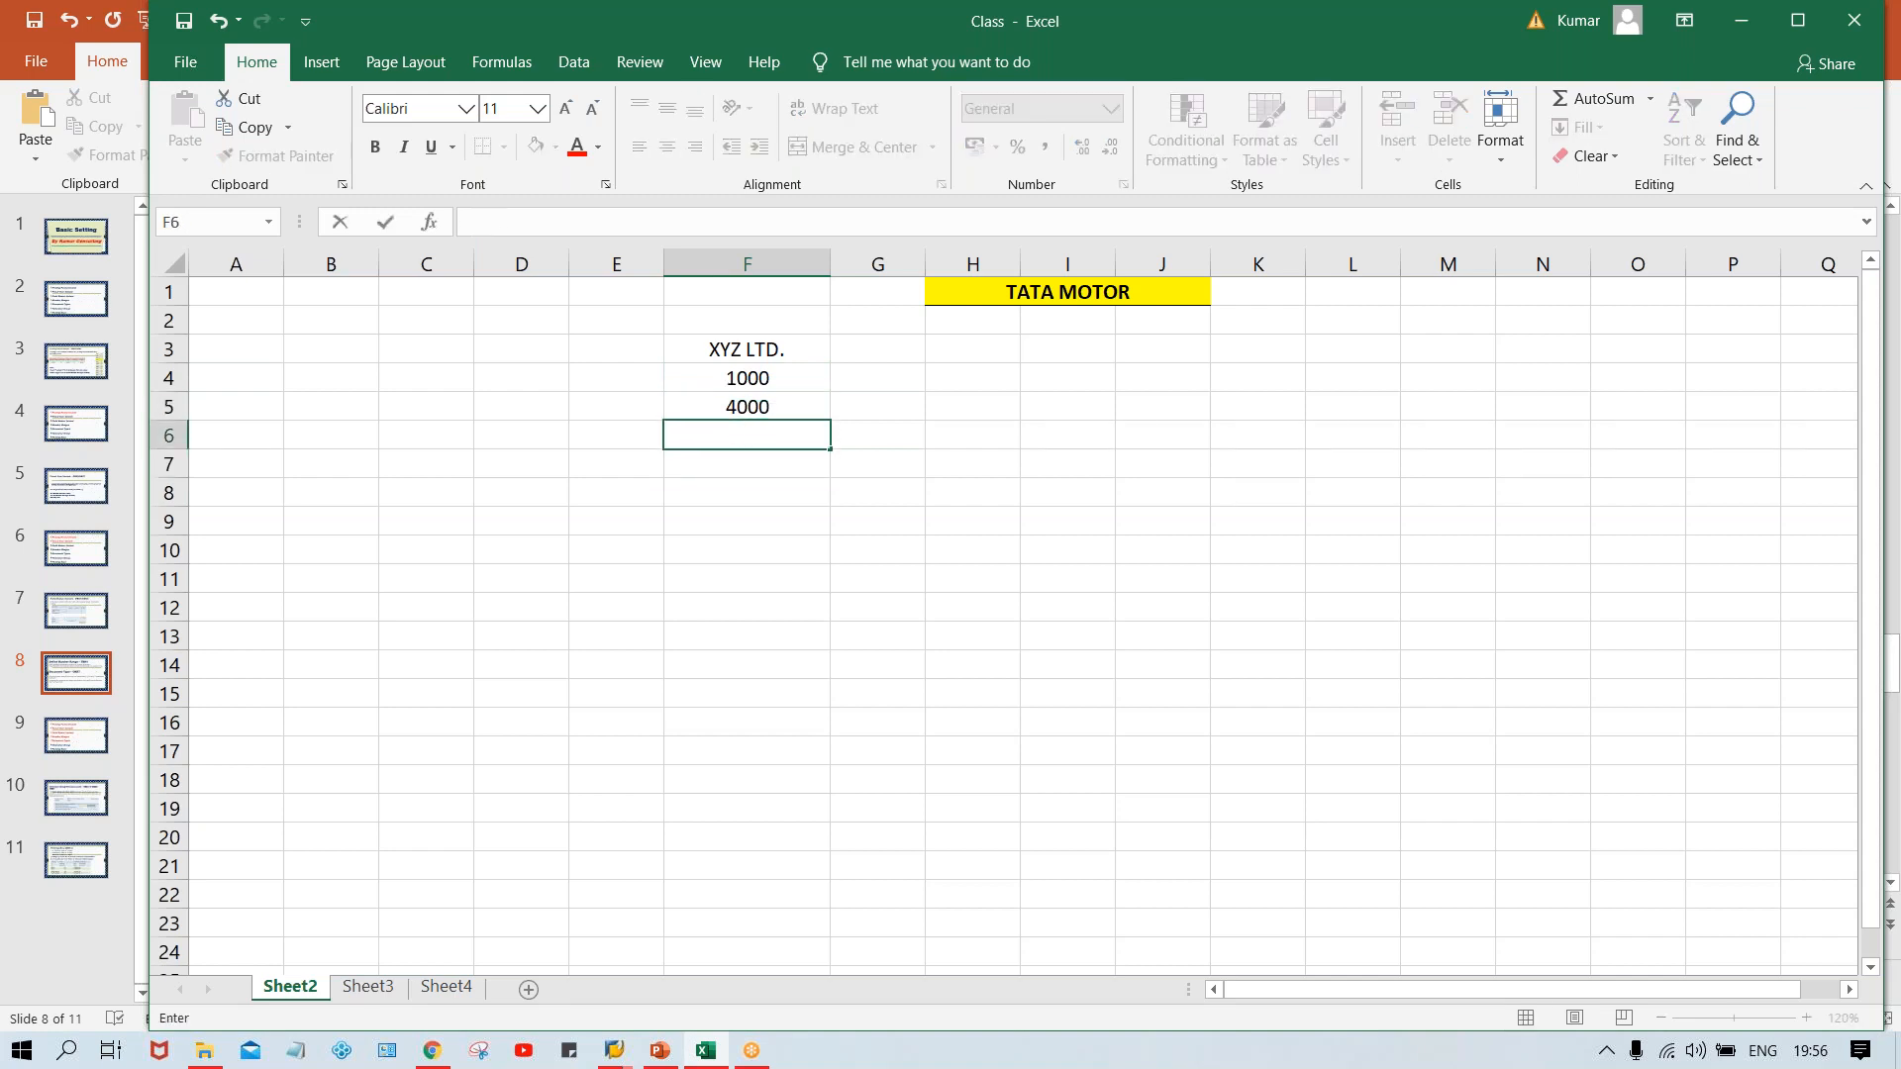
Add a bottom border to the XYZ LTD. heading in cell F3
key(Up)
click(757, 379)
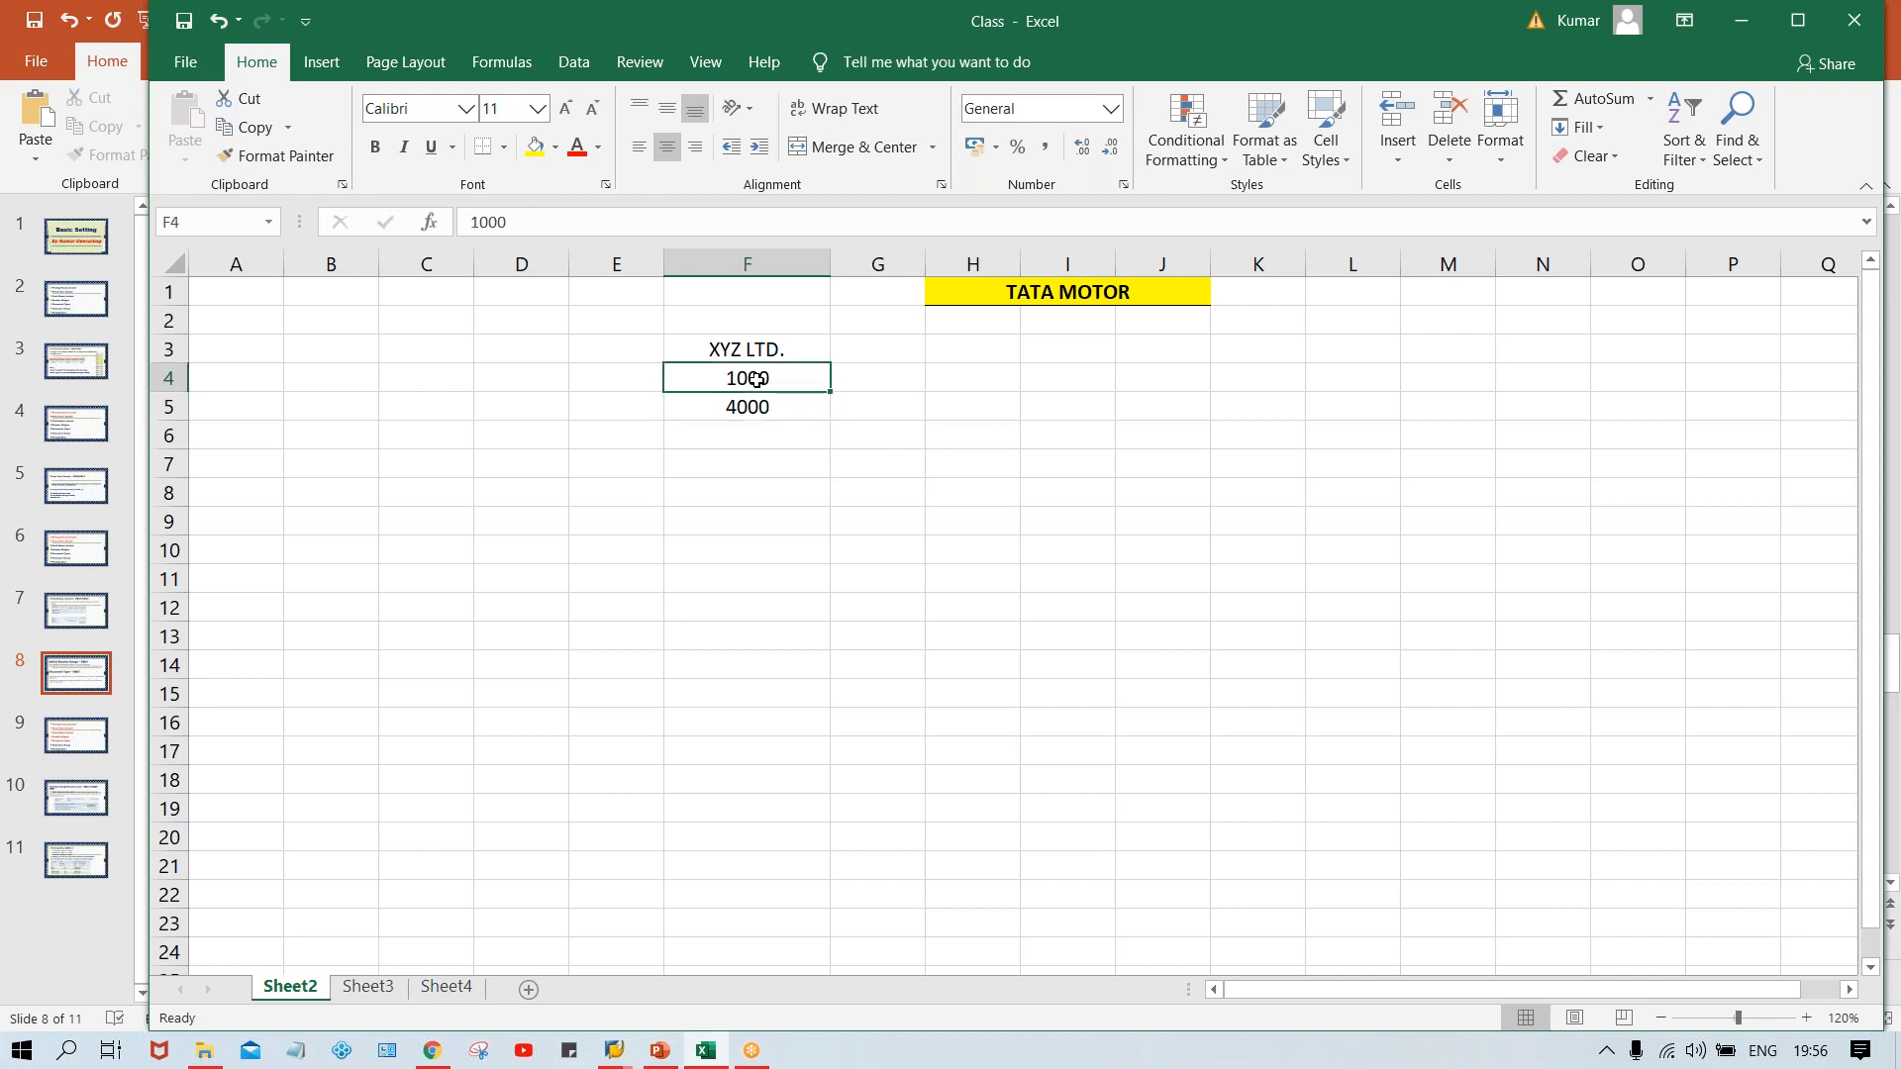
click(760, 351)
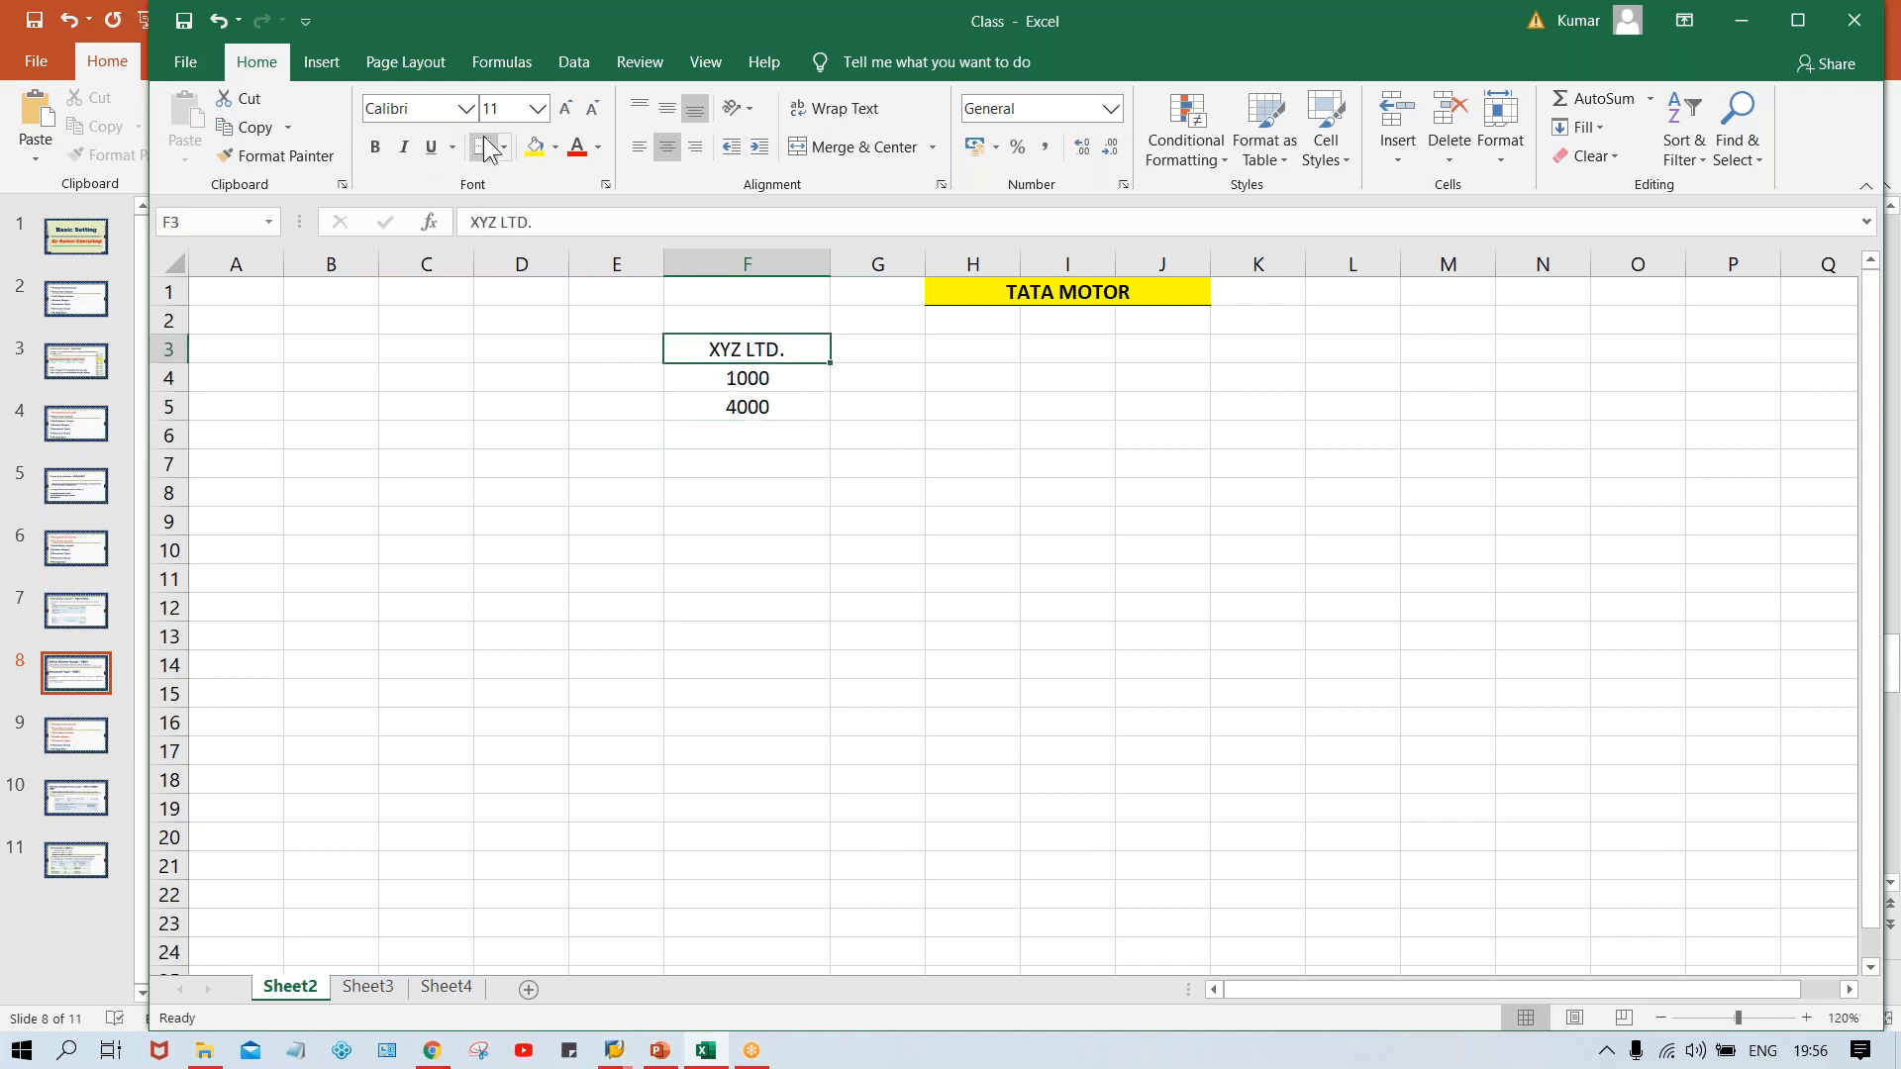
click(774, 390)
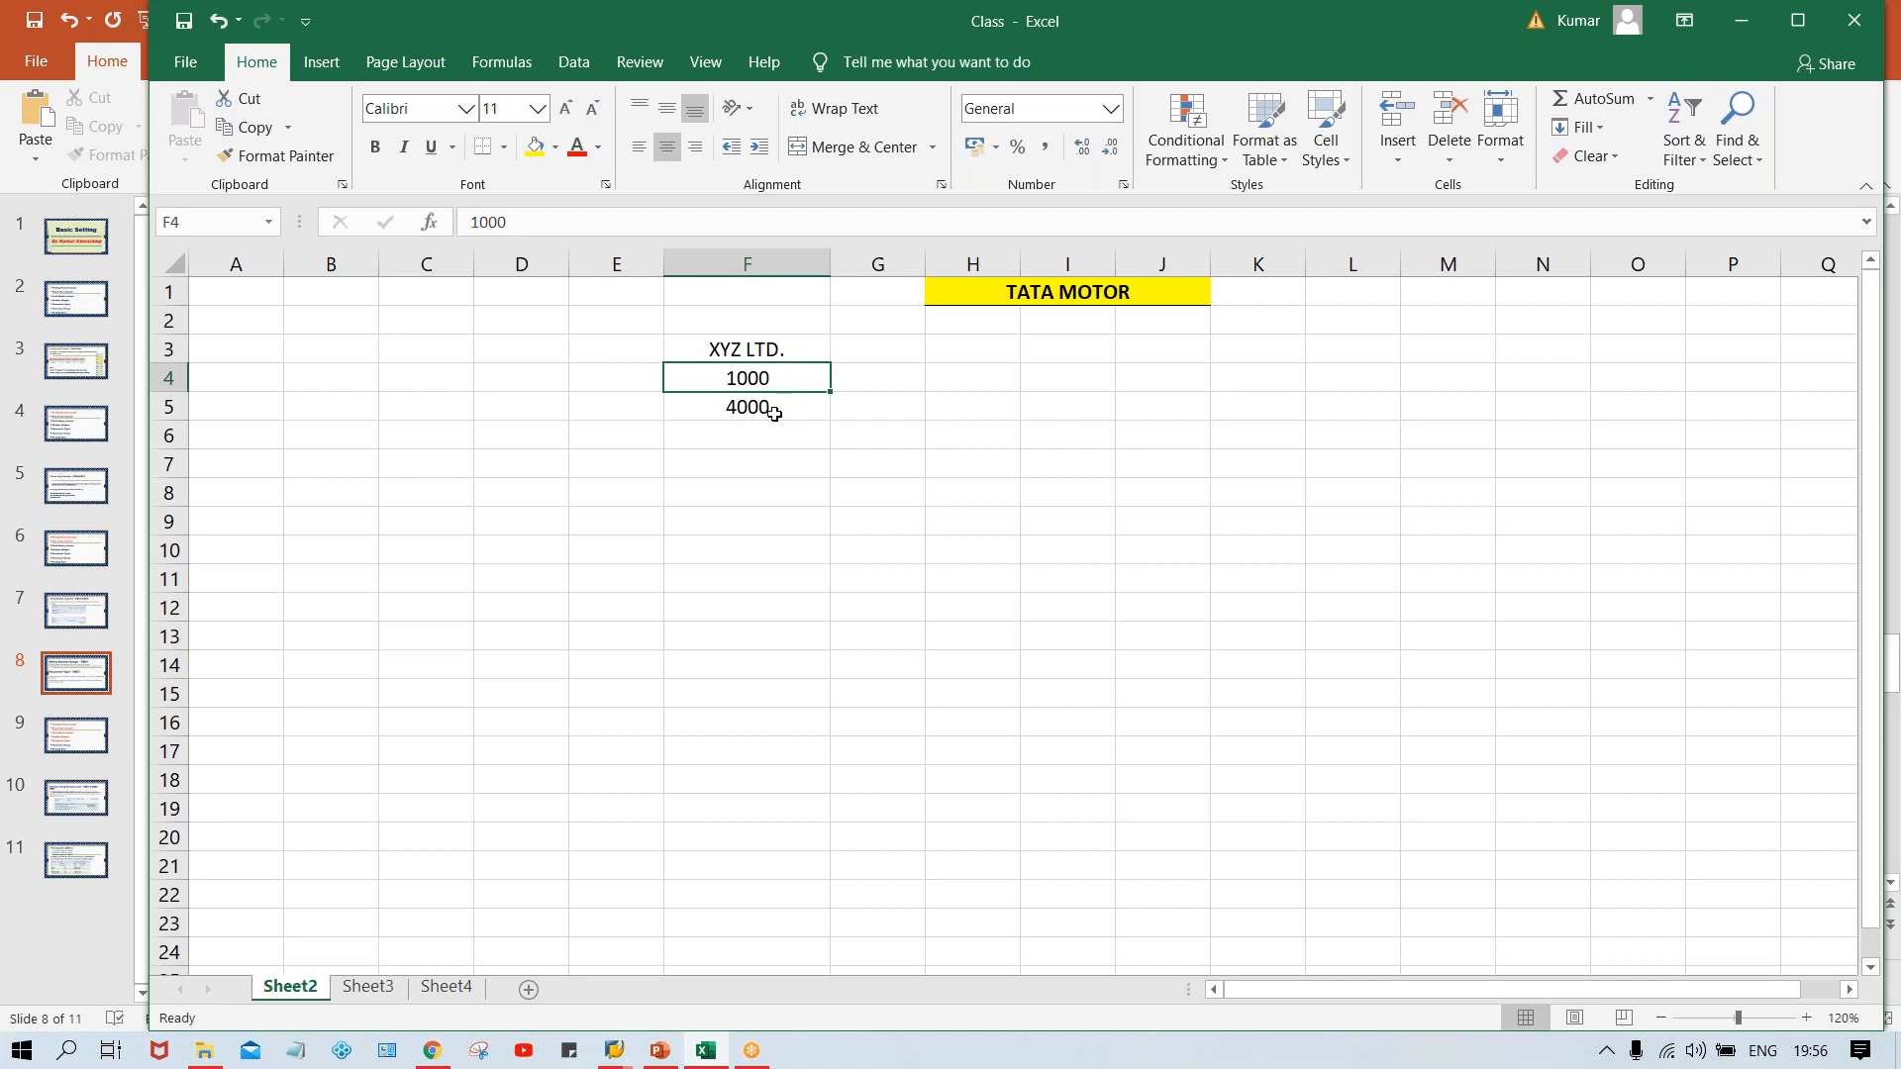
Set cell F5 to 400 and enter 600 in cell F6
click(774, 413)
key(Delete)
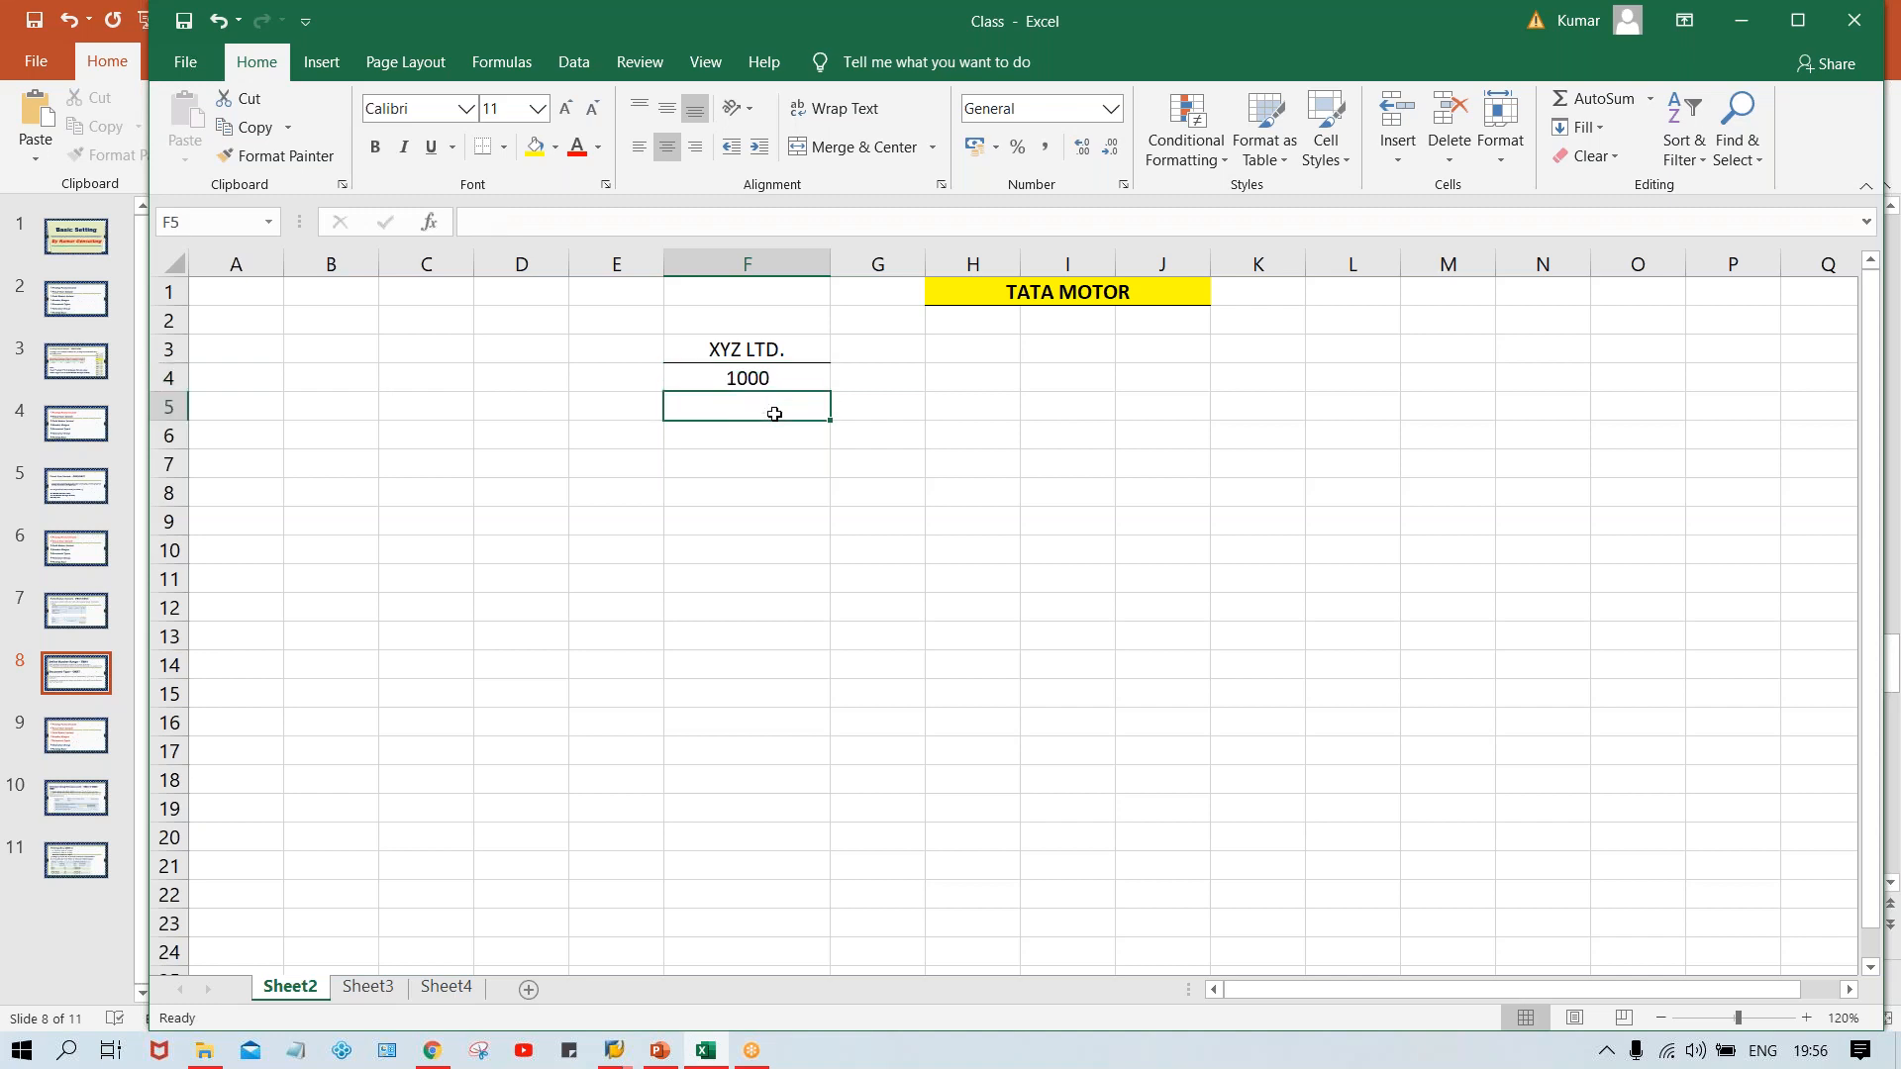
text(400)
key(Return)
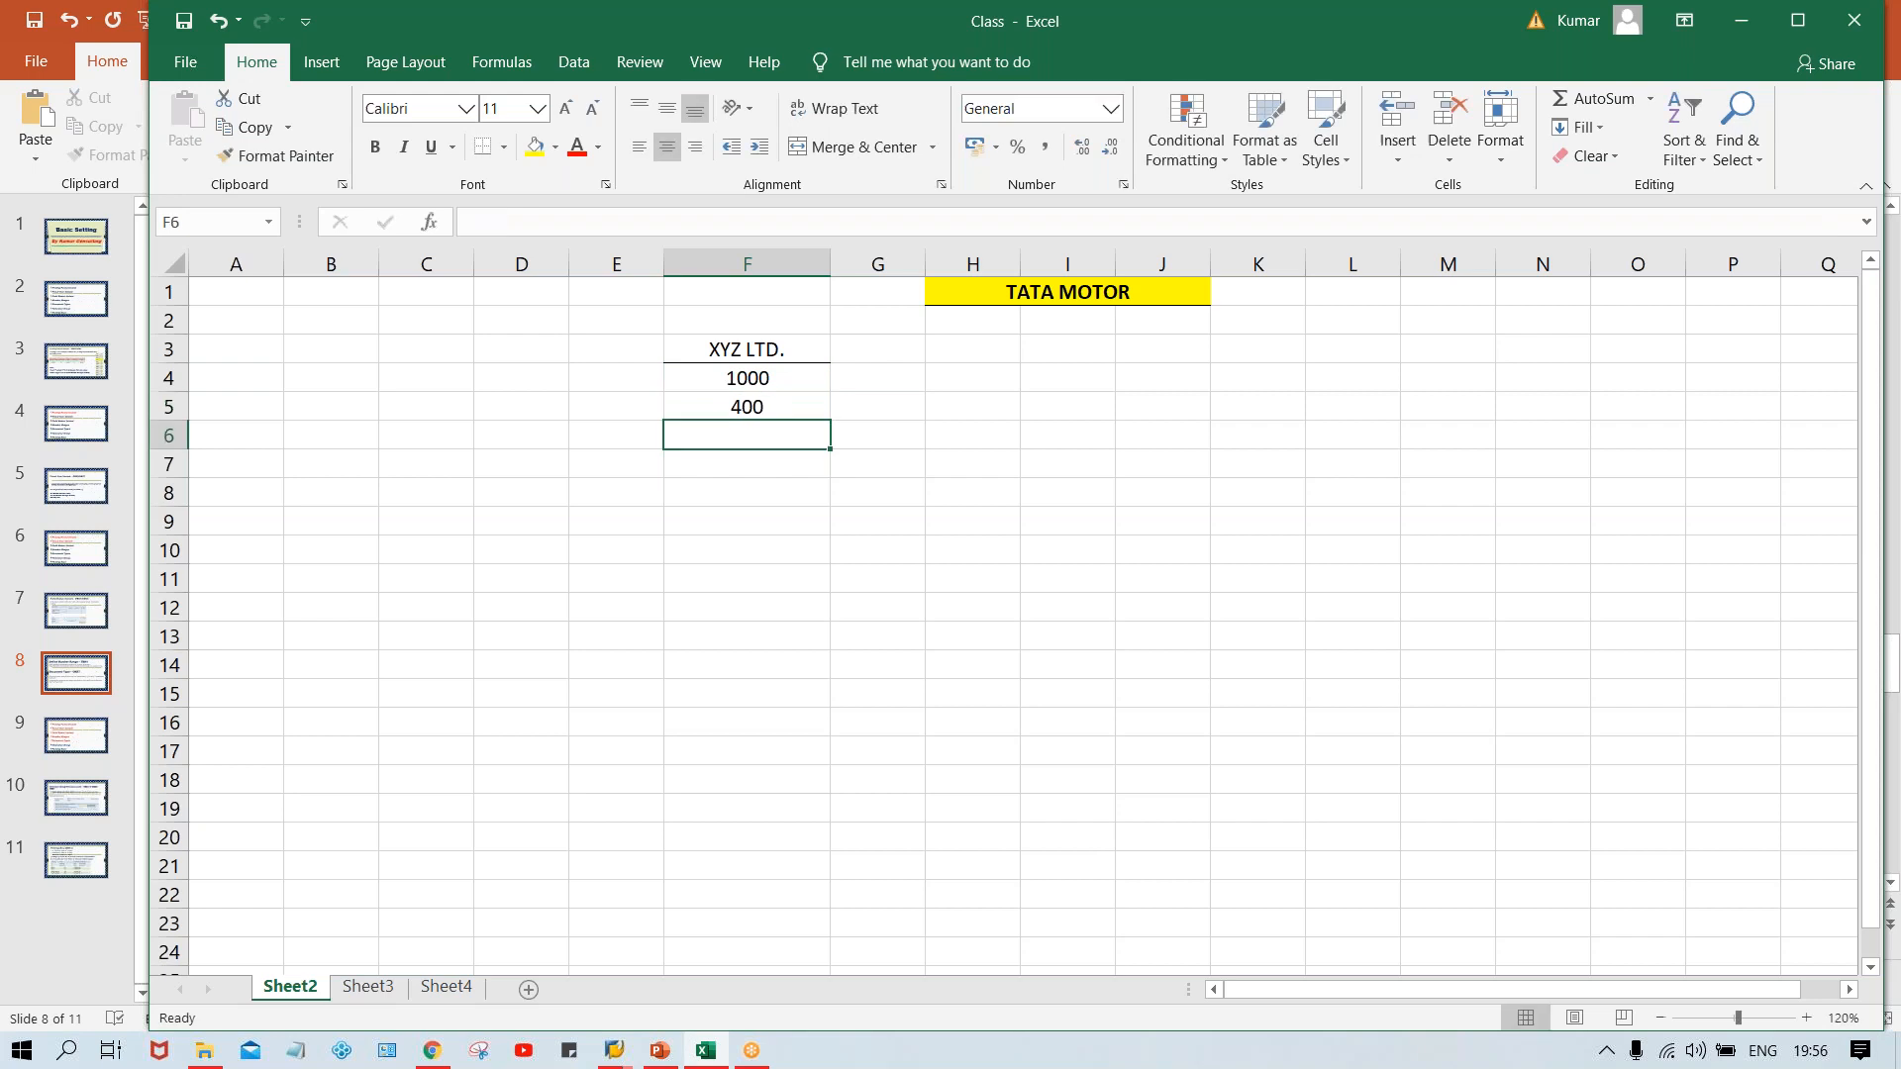
text(600)
key(Return)
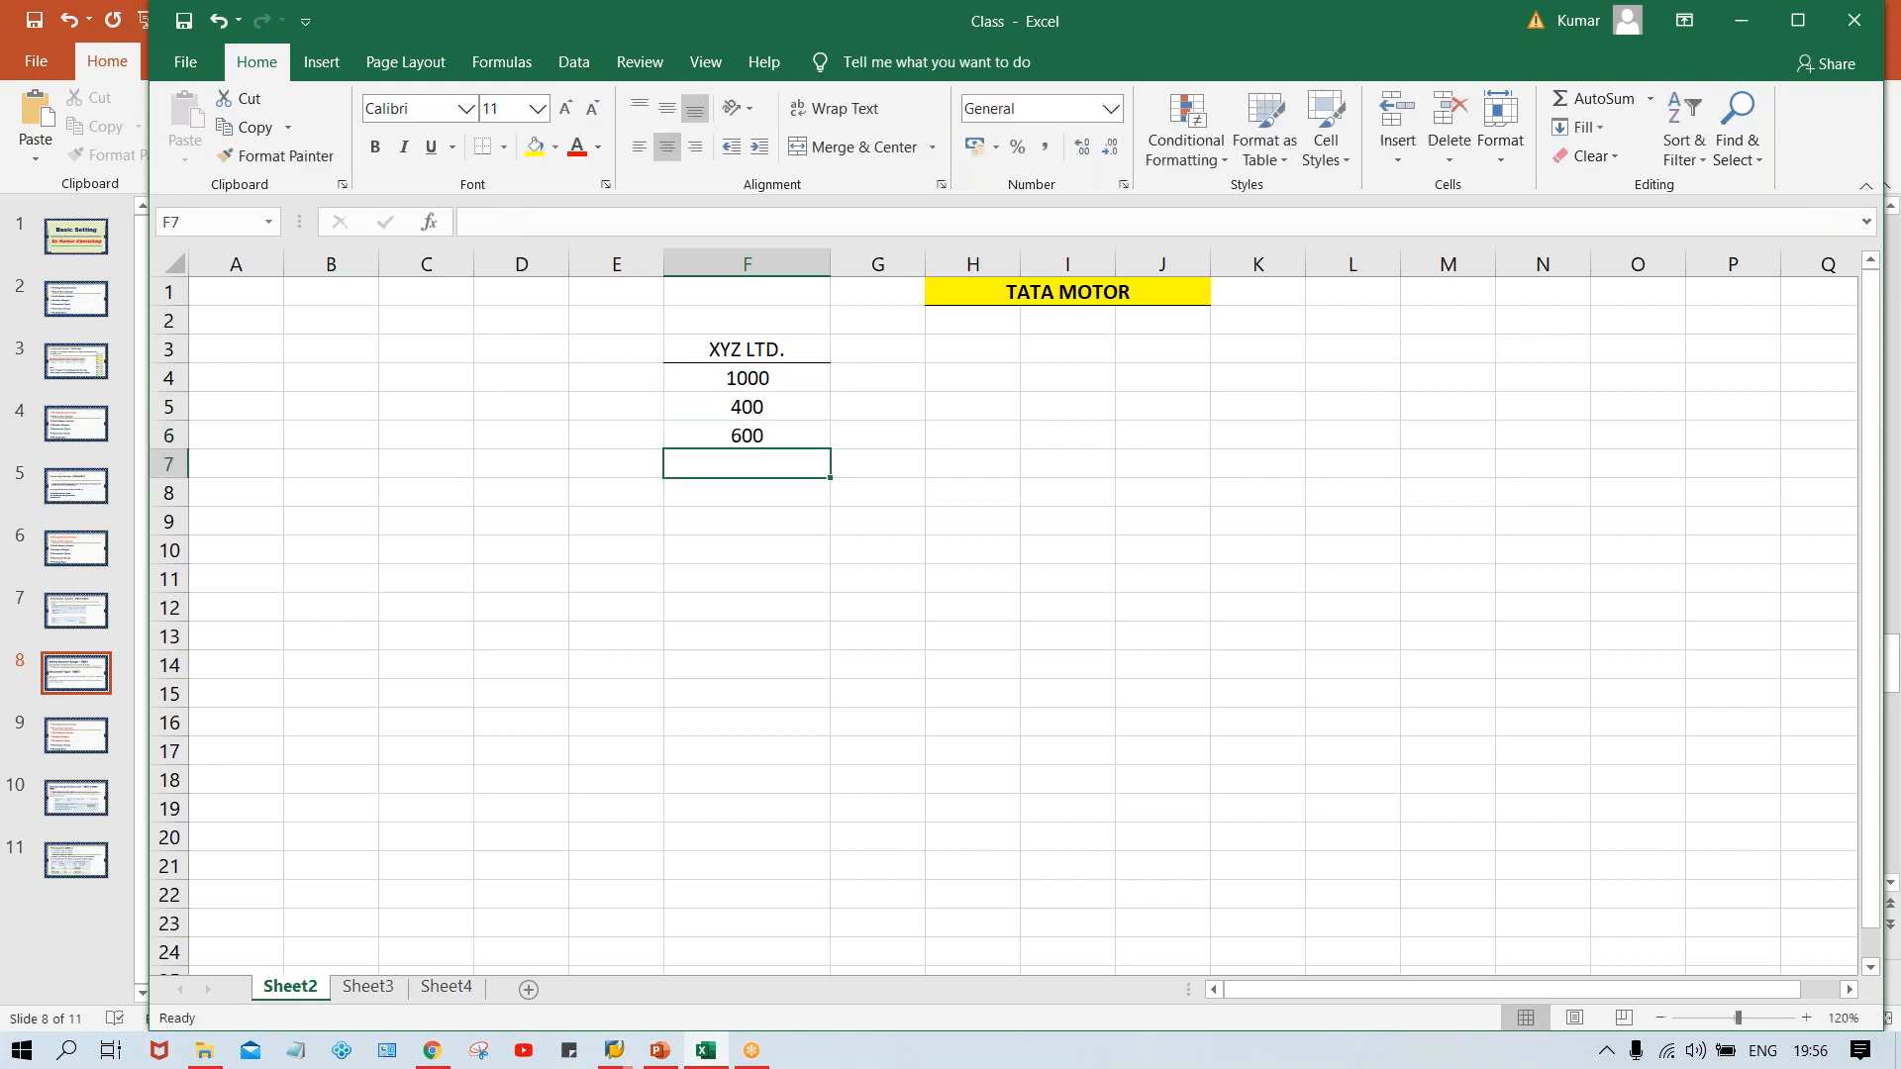
drag(744, 378, 755, 439)
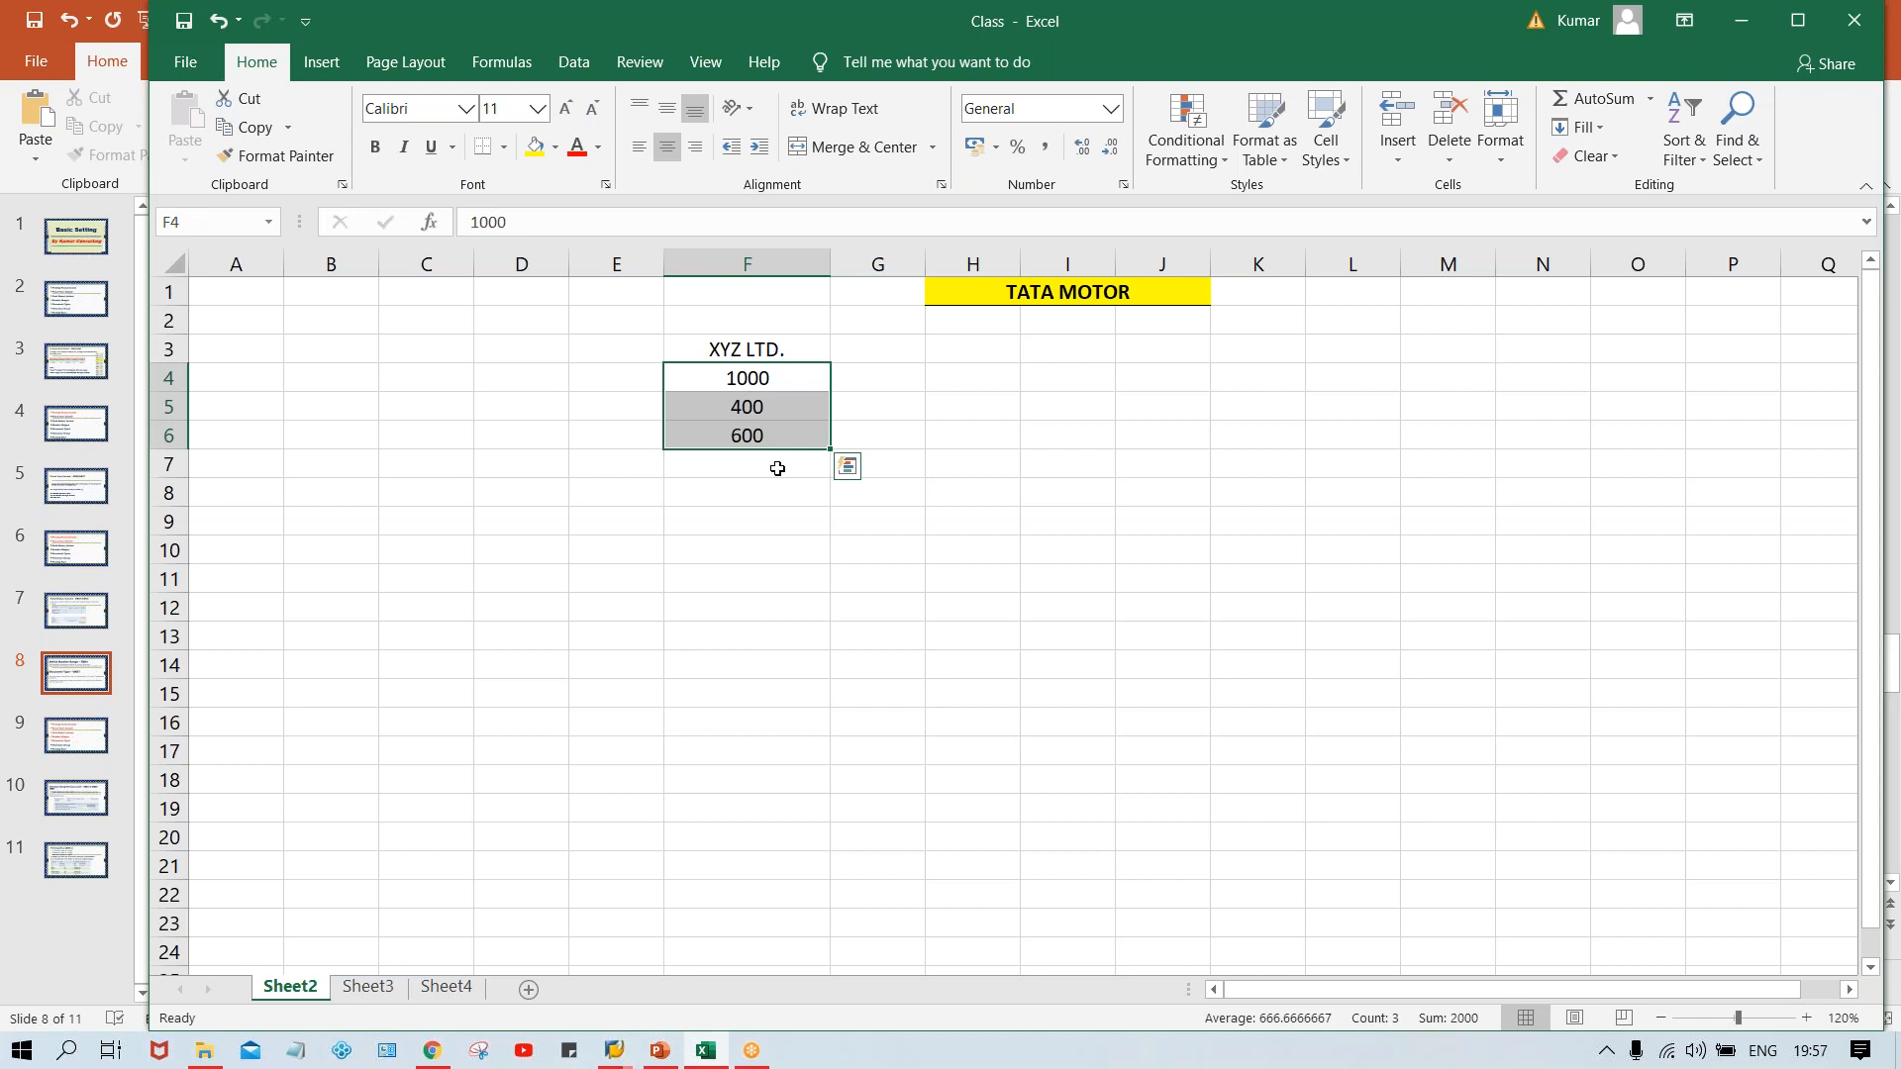
click(777, 468)
click(757, 388)
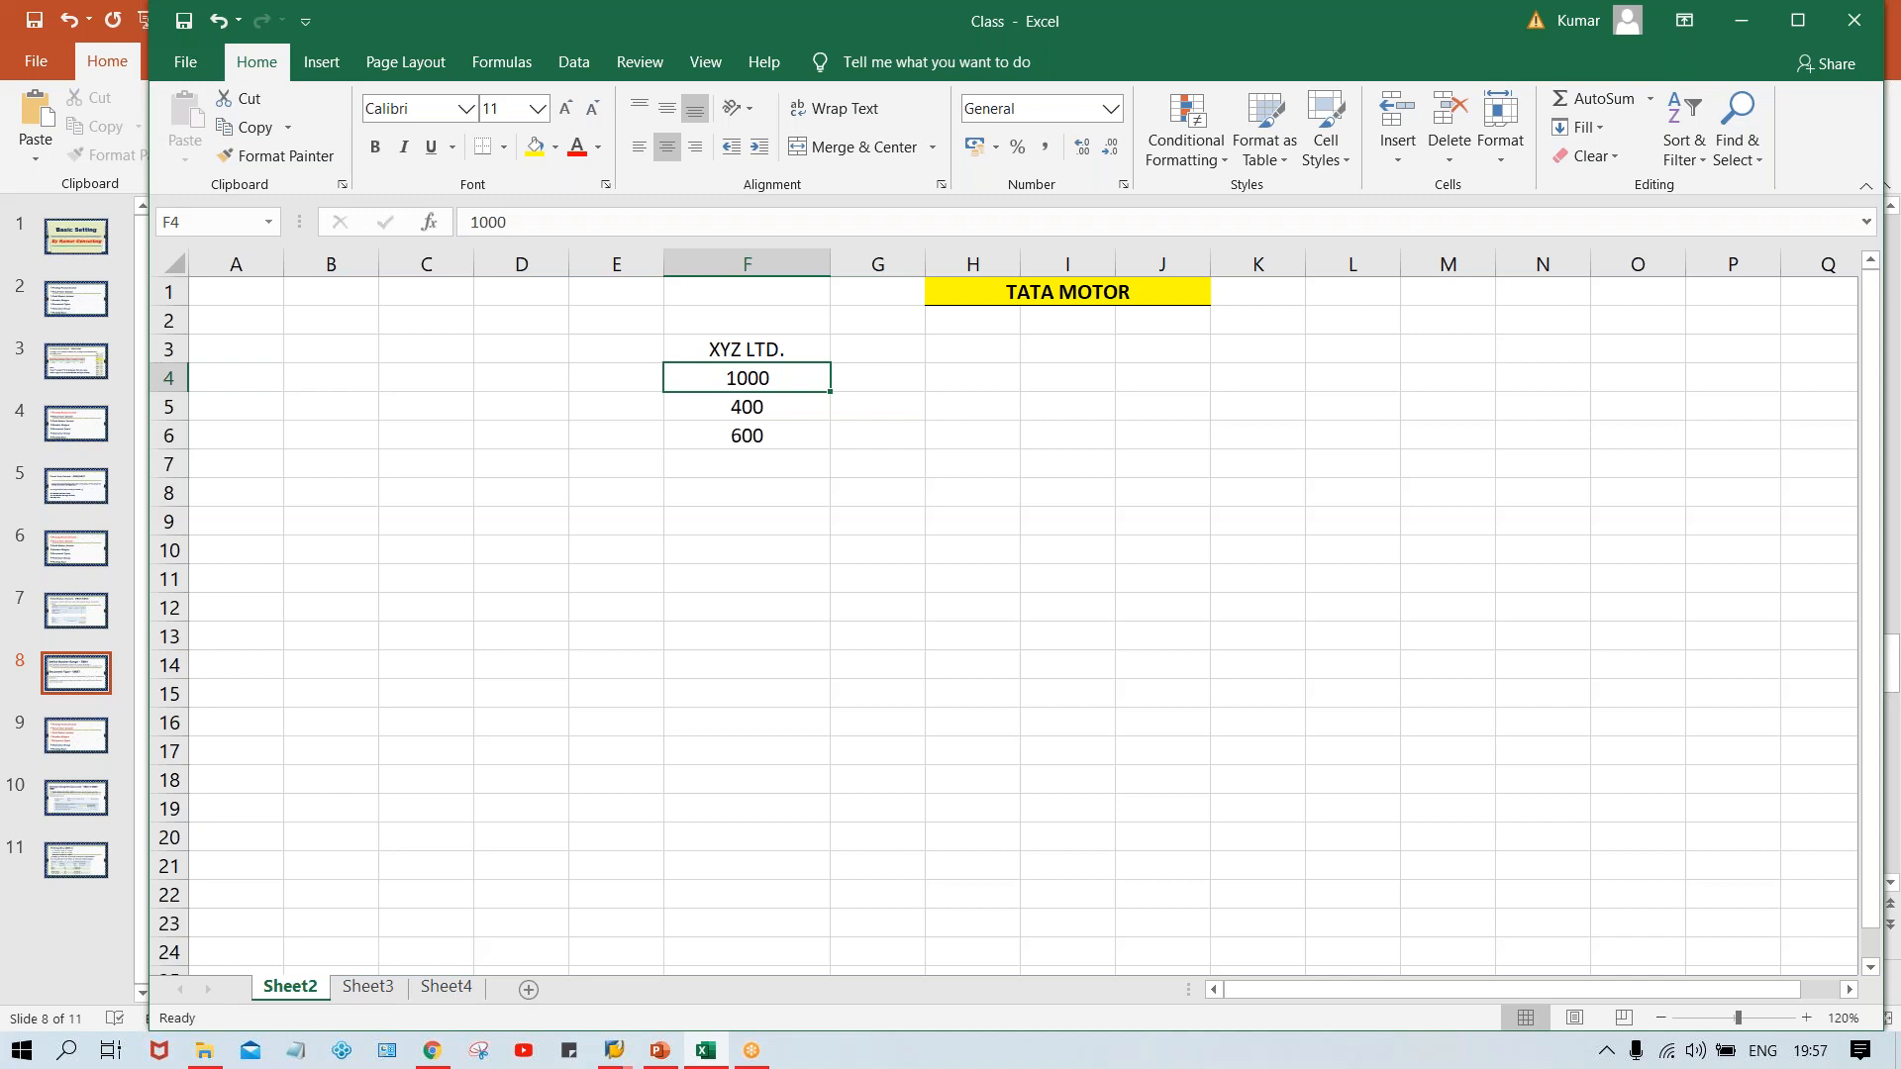
Make the XYZ LTD. heading in cell F3 bold
click(759, 343)
key(ctrl+b)
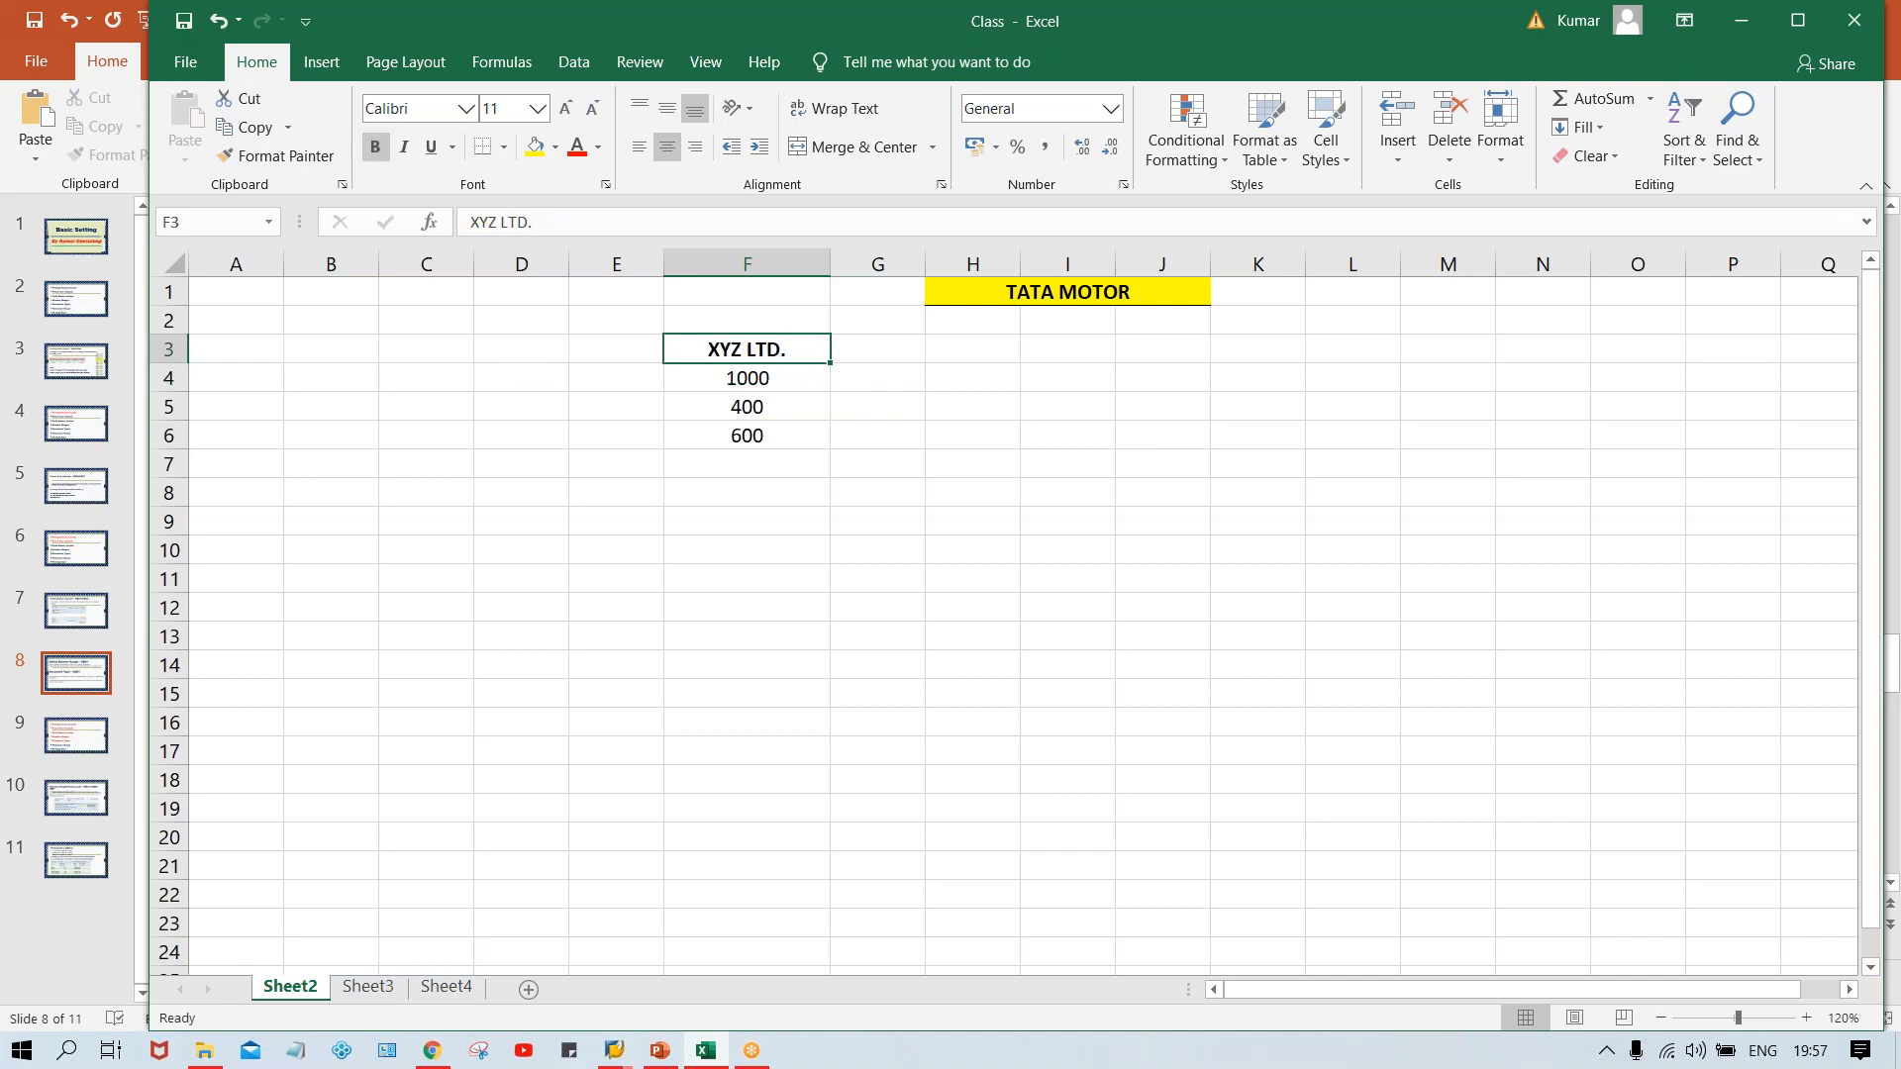
click(780, 462)
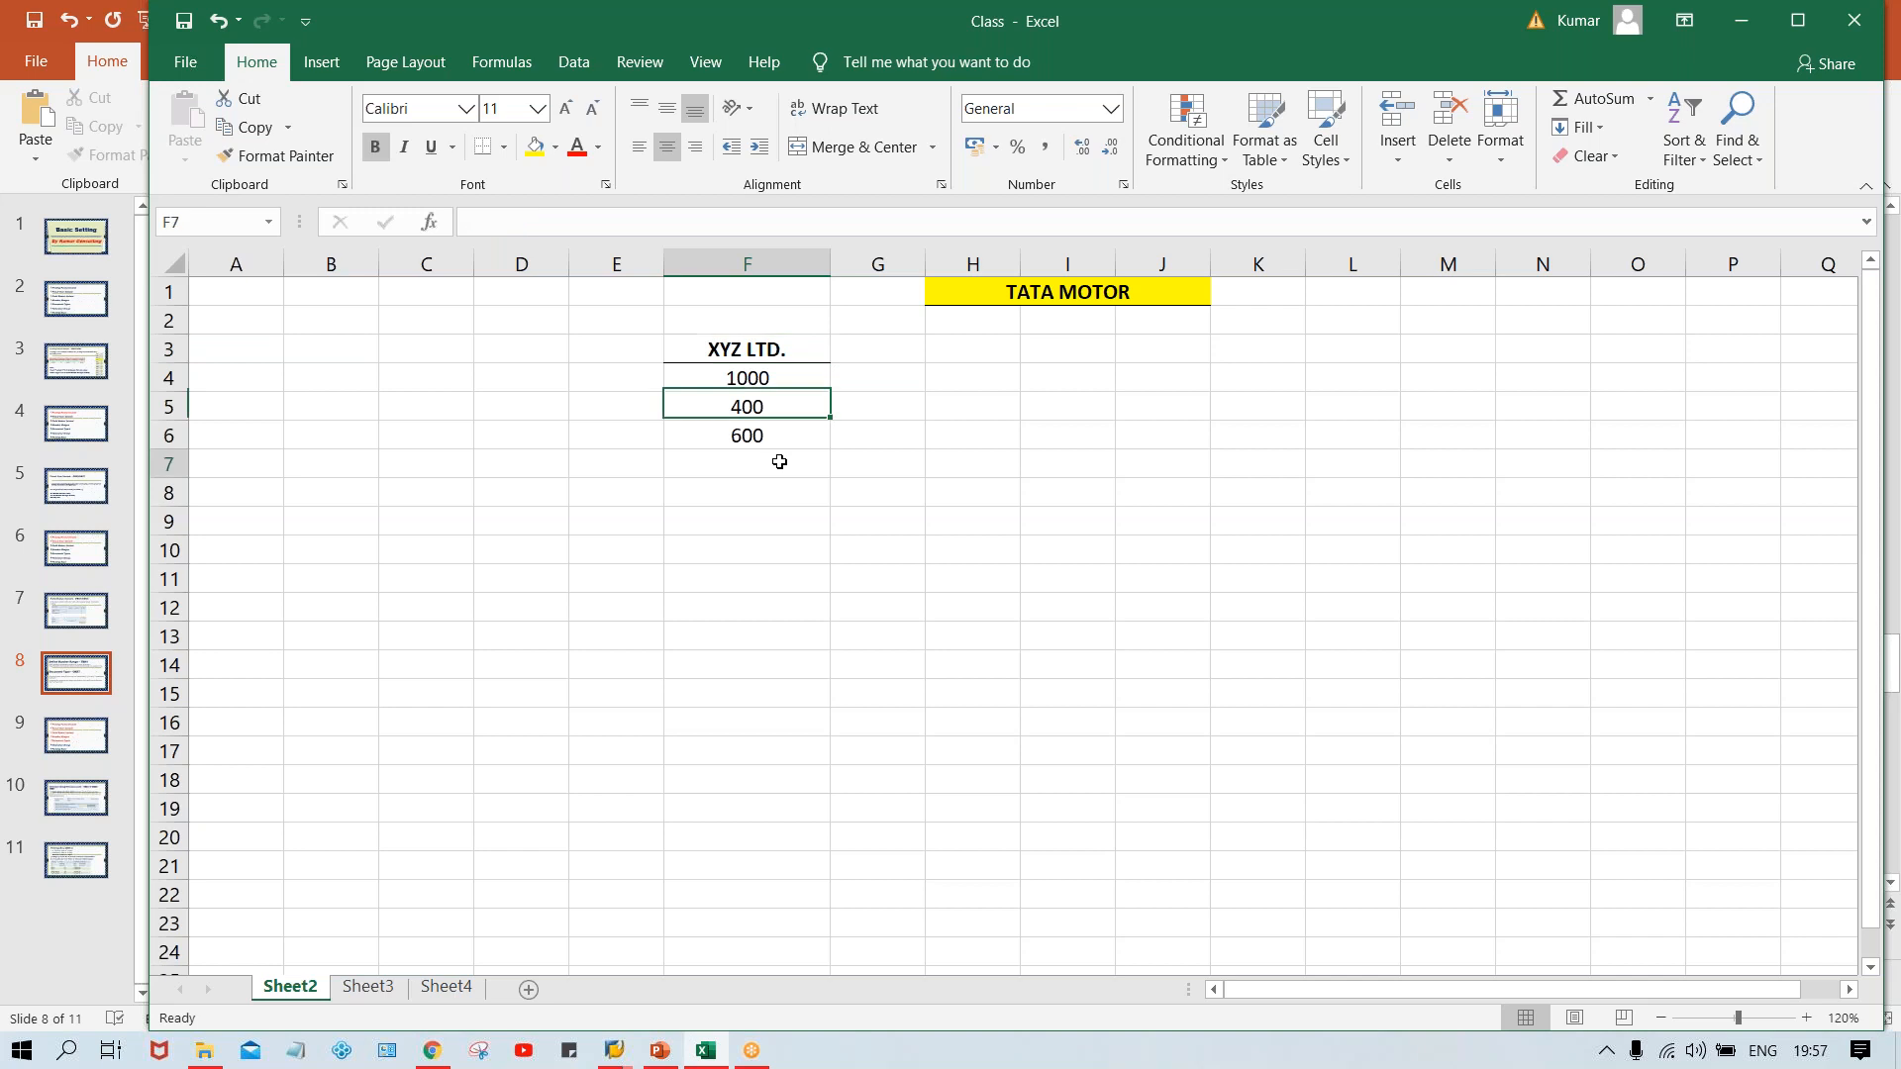
click(772, 354)
click(779, 383)
click(780, 407)
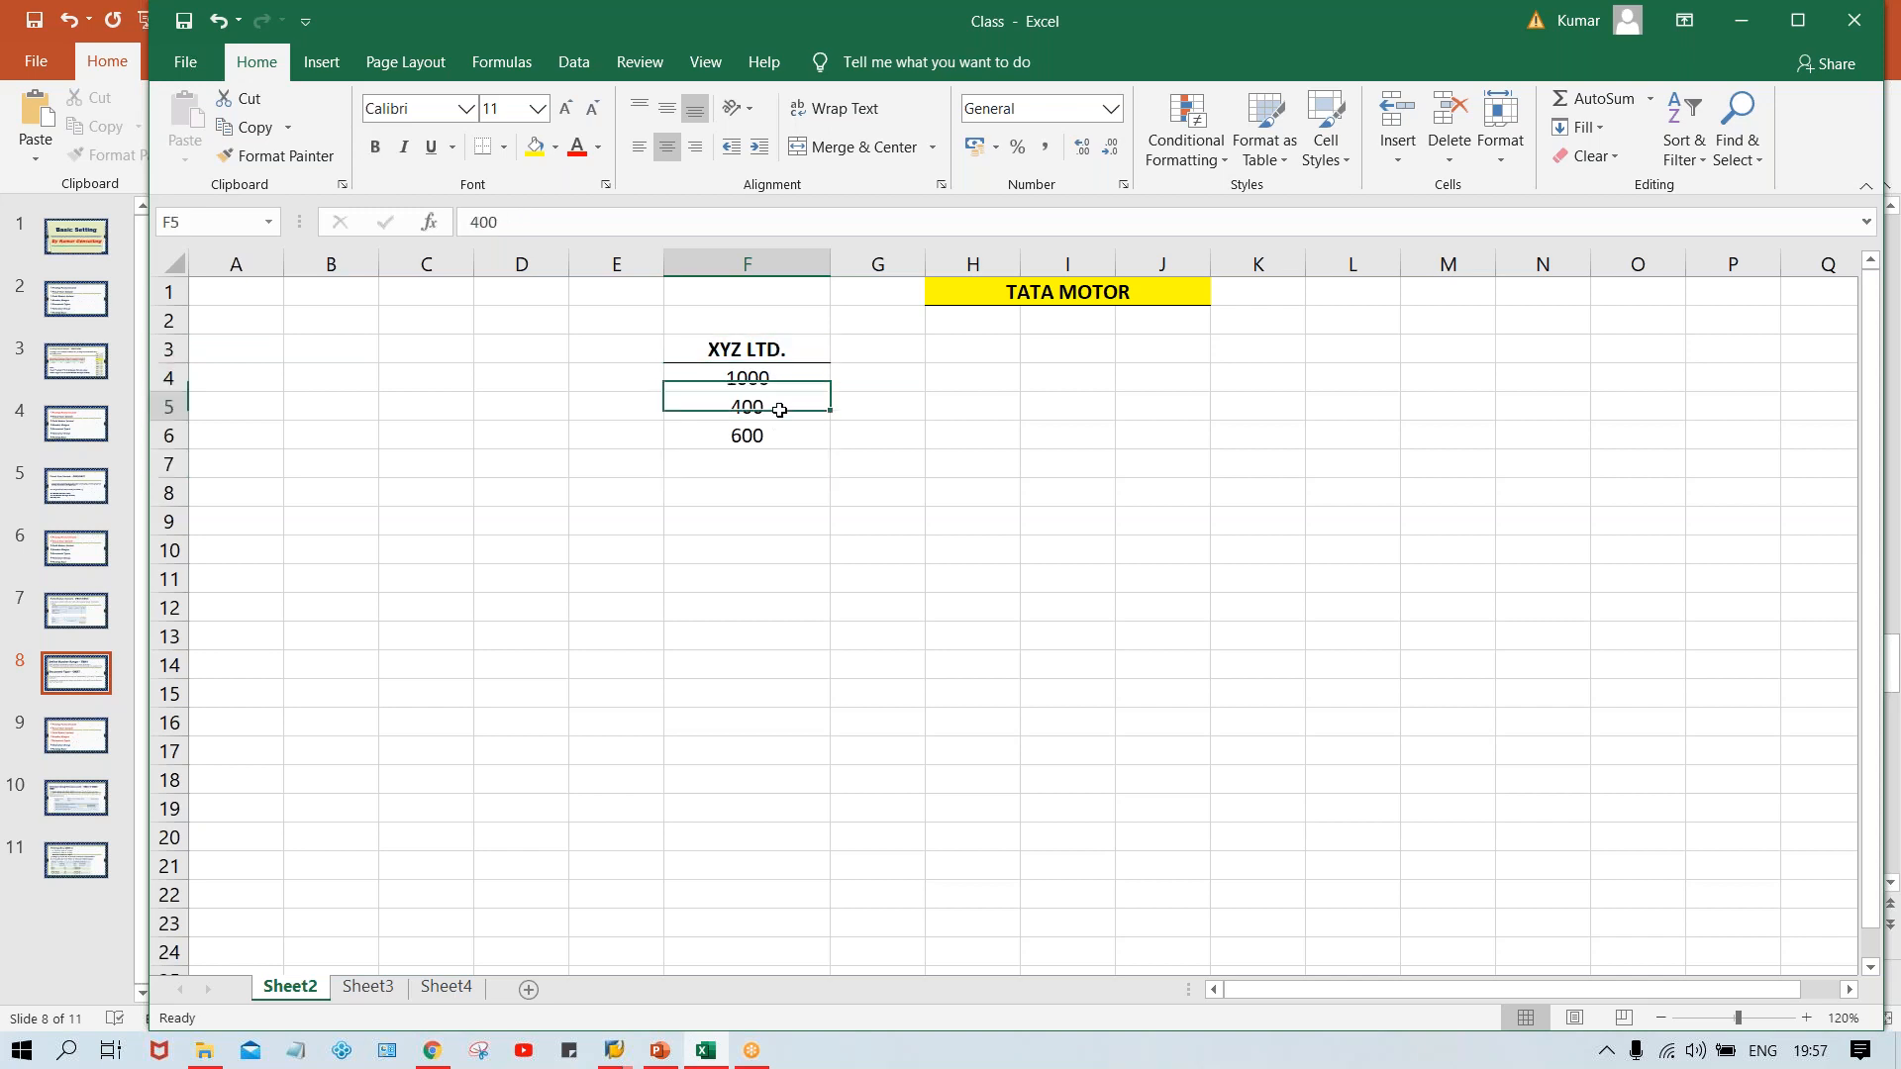
click(780, 436)
click(781, 380)
click(778, 411)
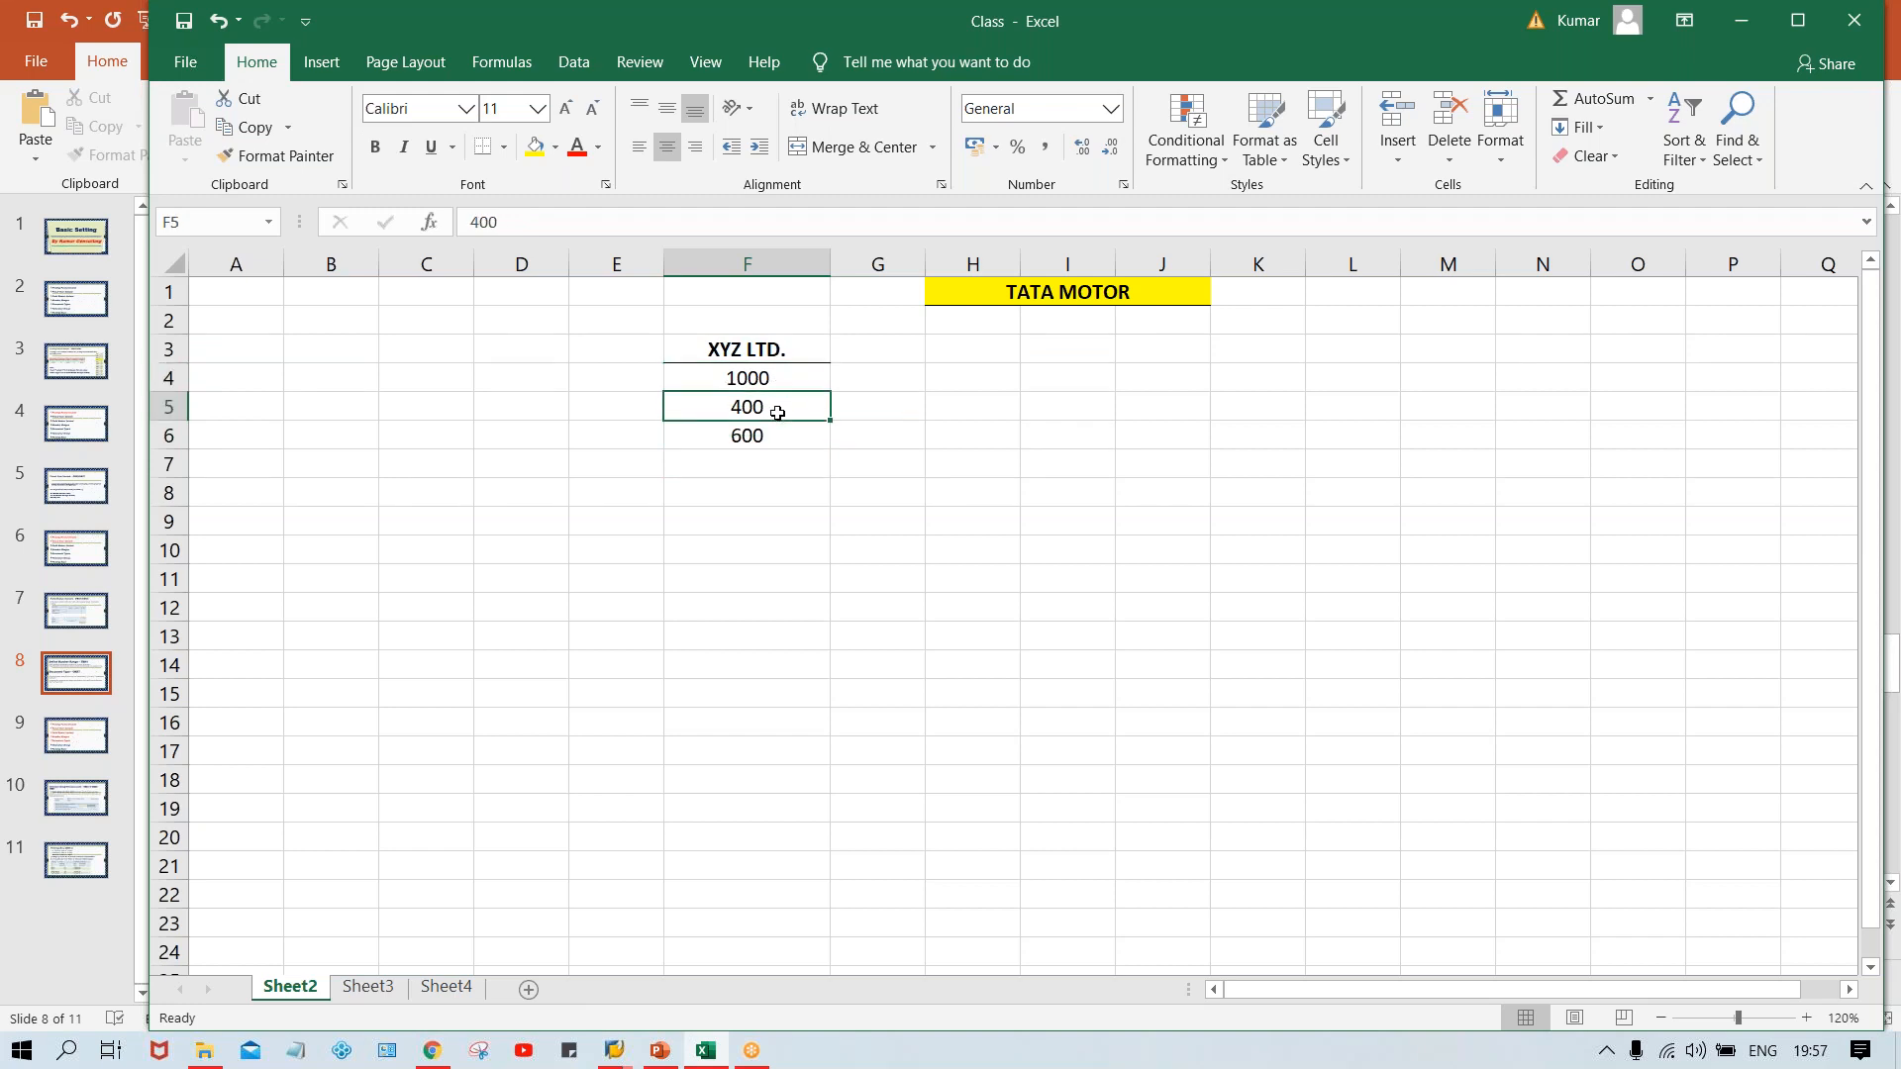
click(789, 441)
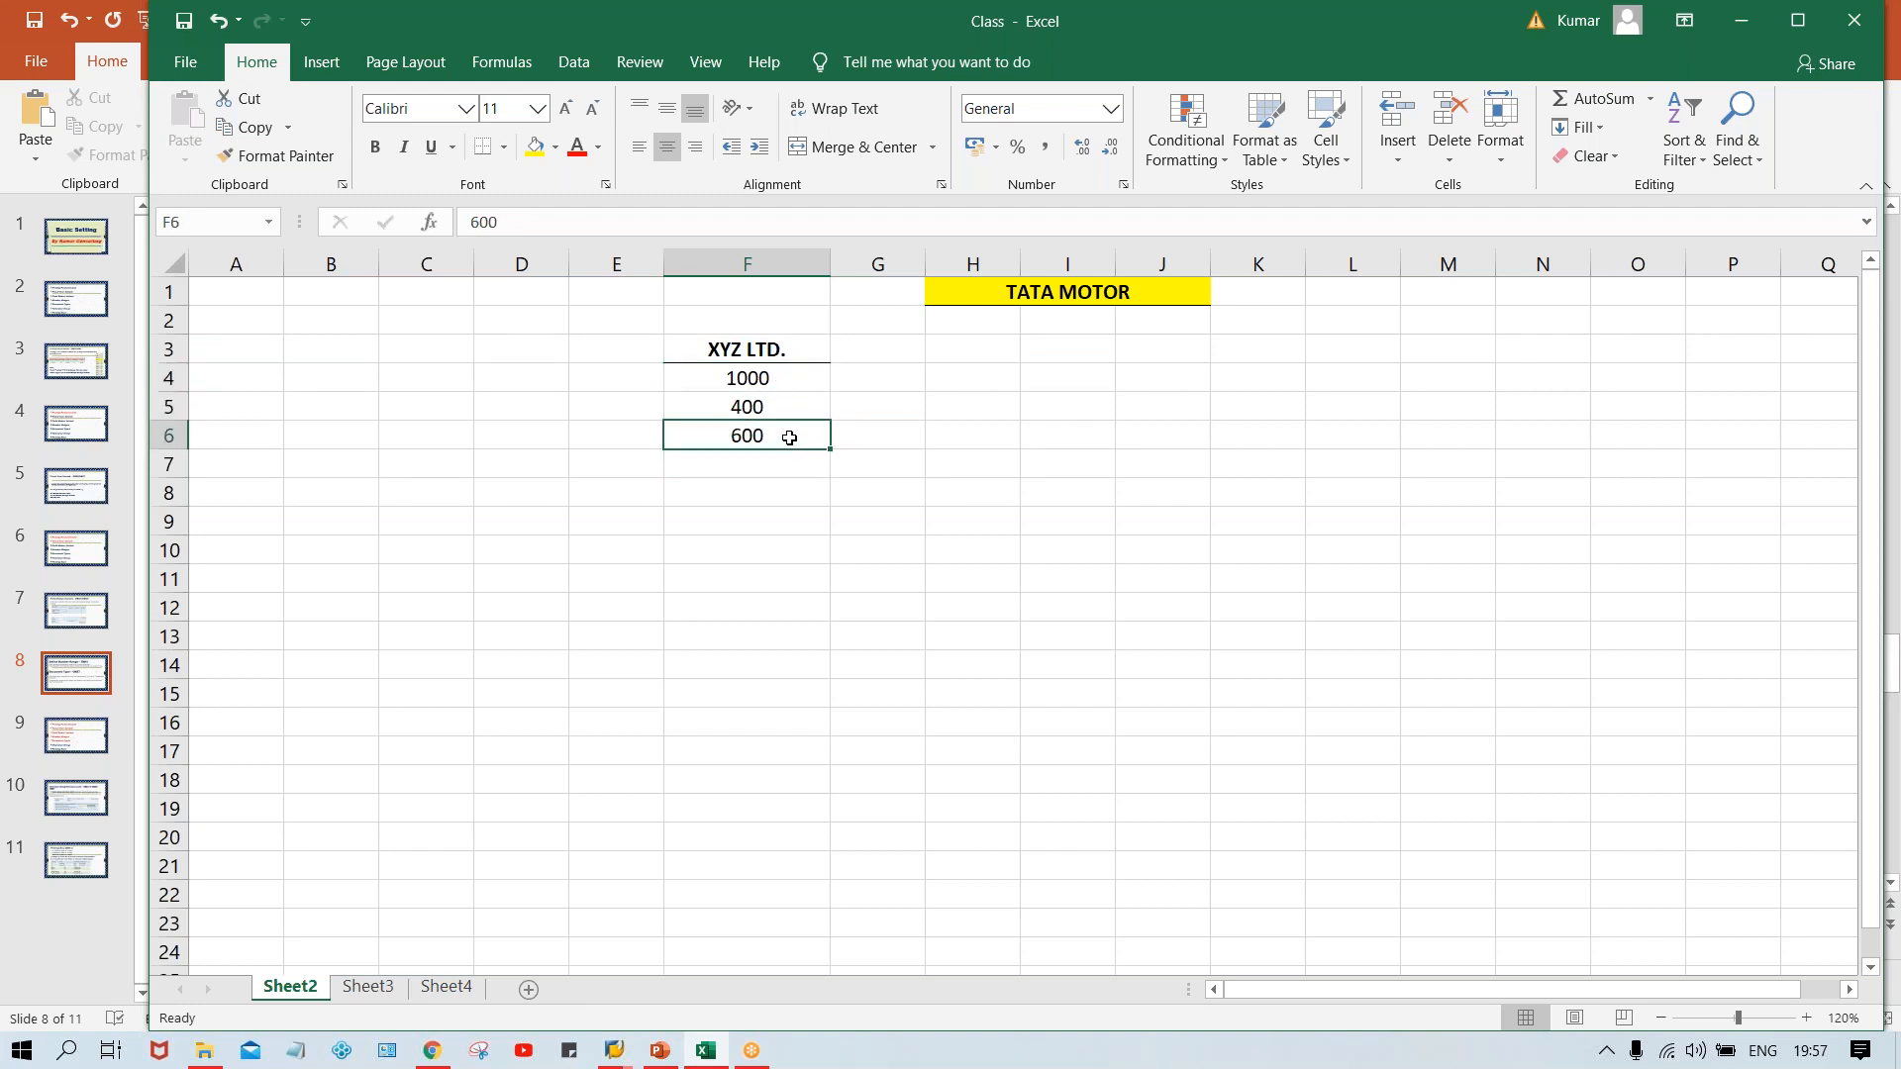
click(779, 379)
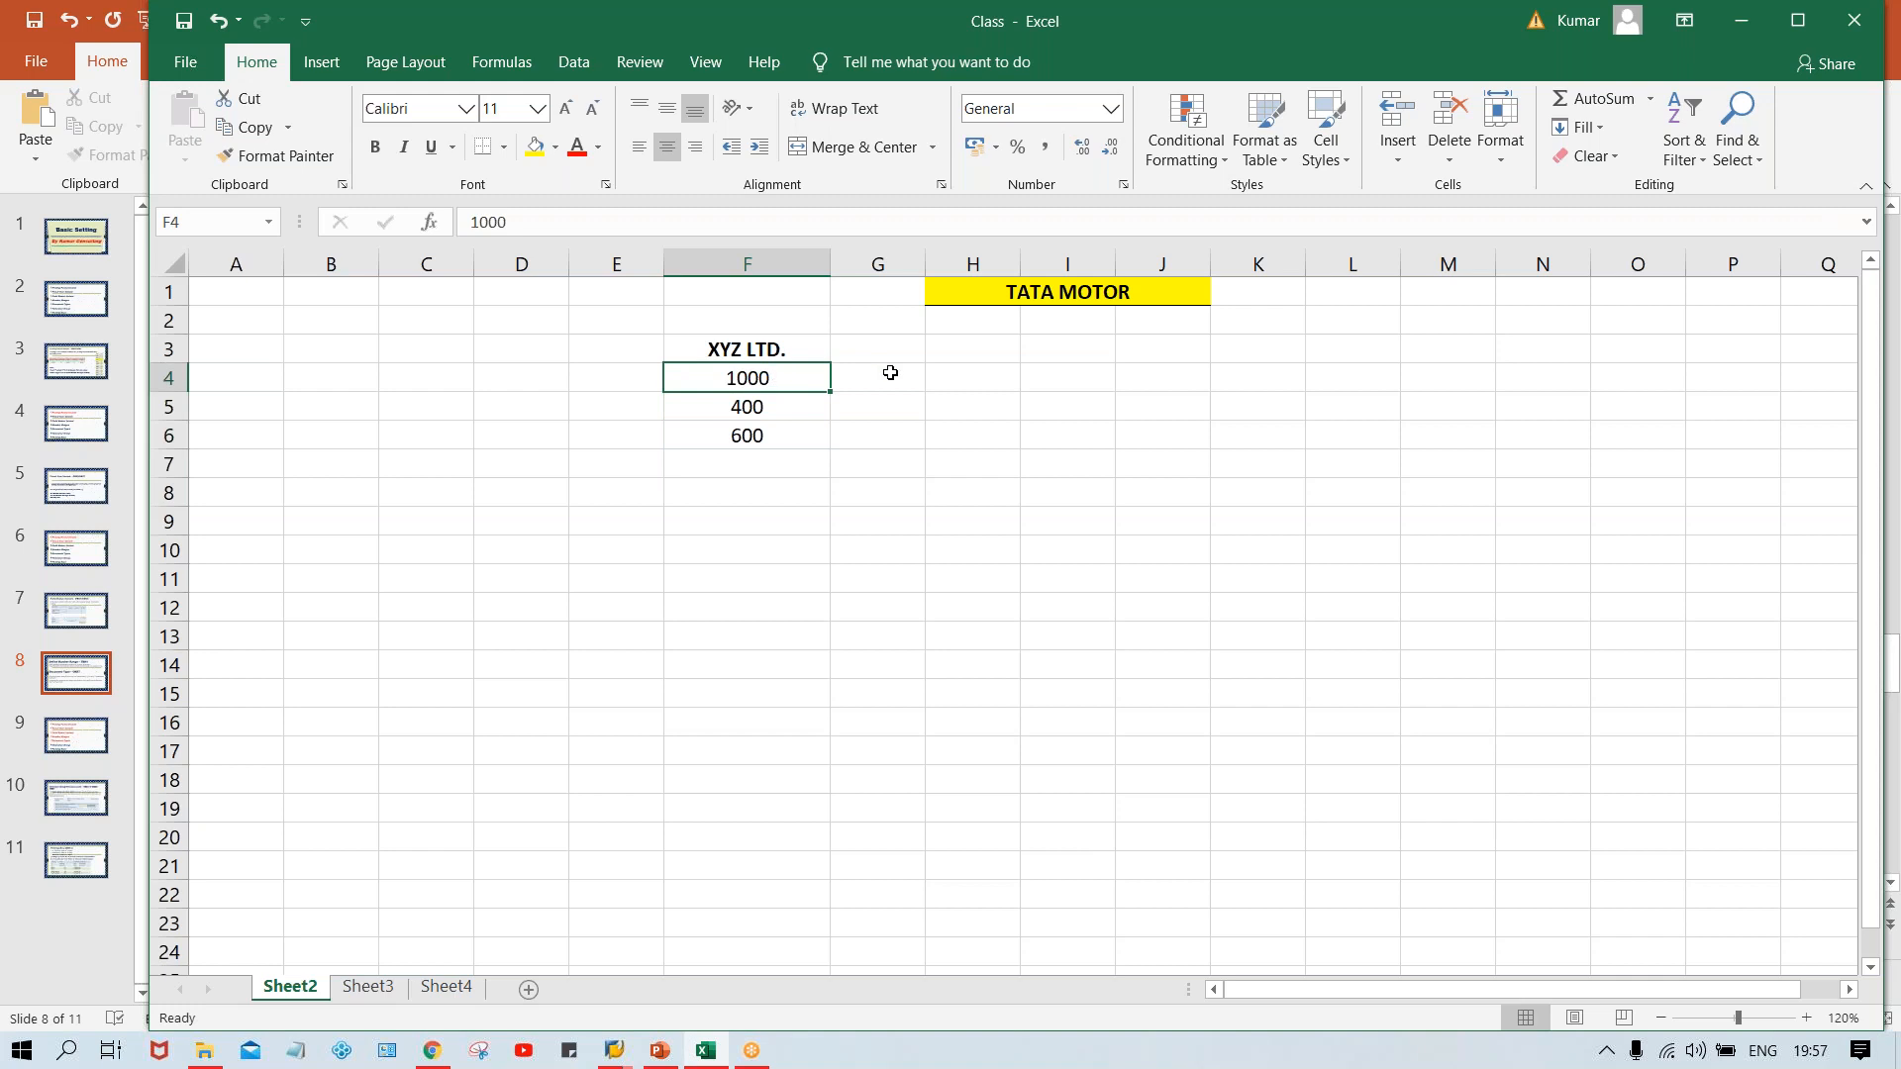
Label the 1000 amount by entering "INV." in the adjacent cell G4
click(890, 373)
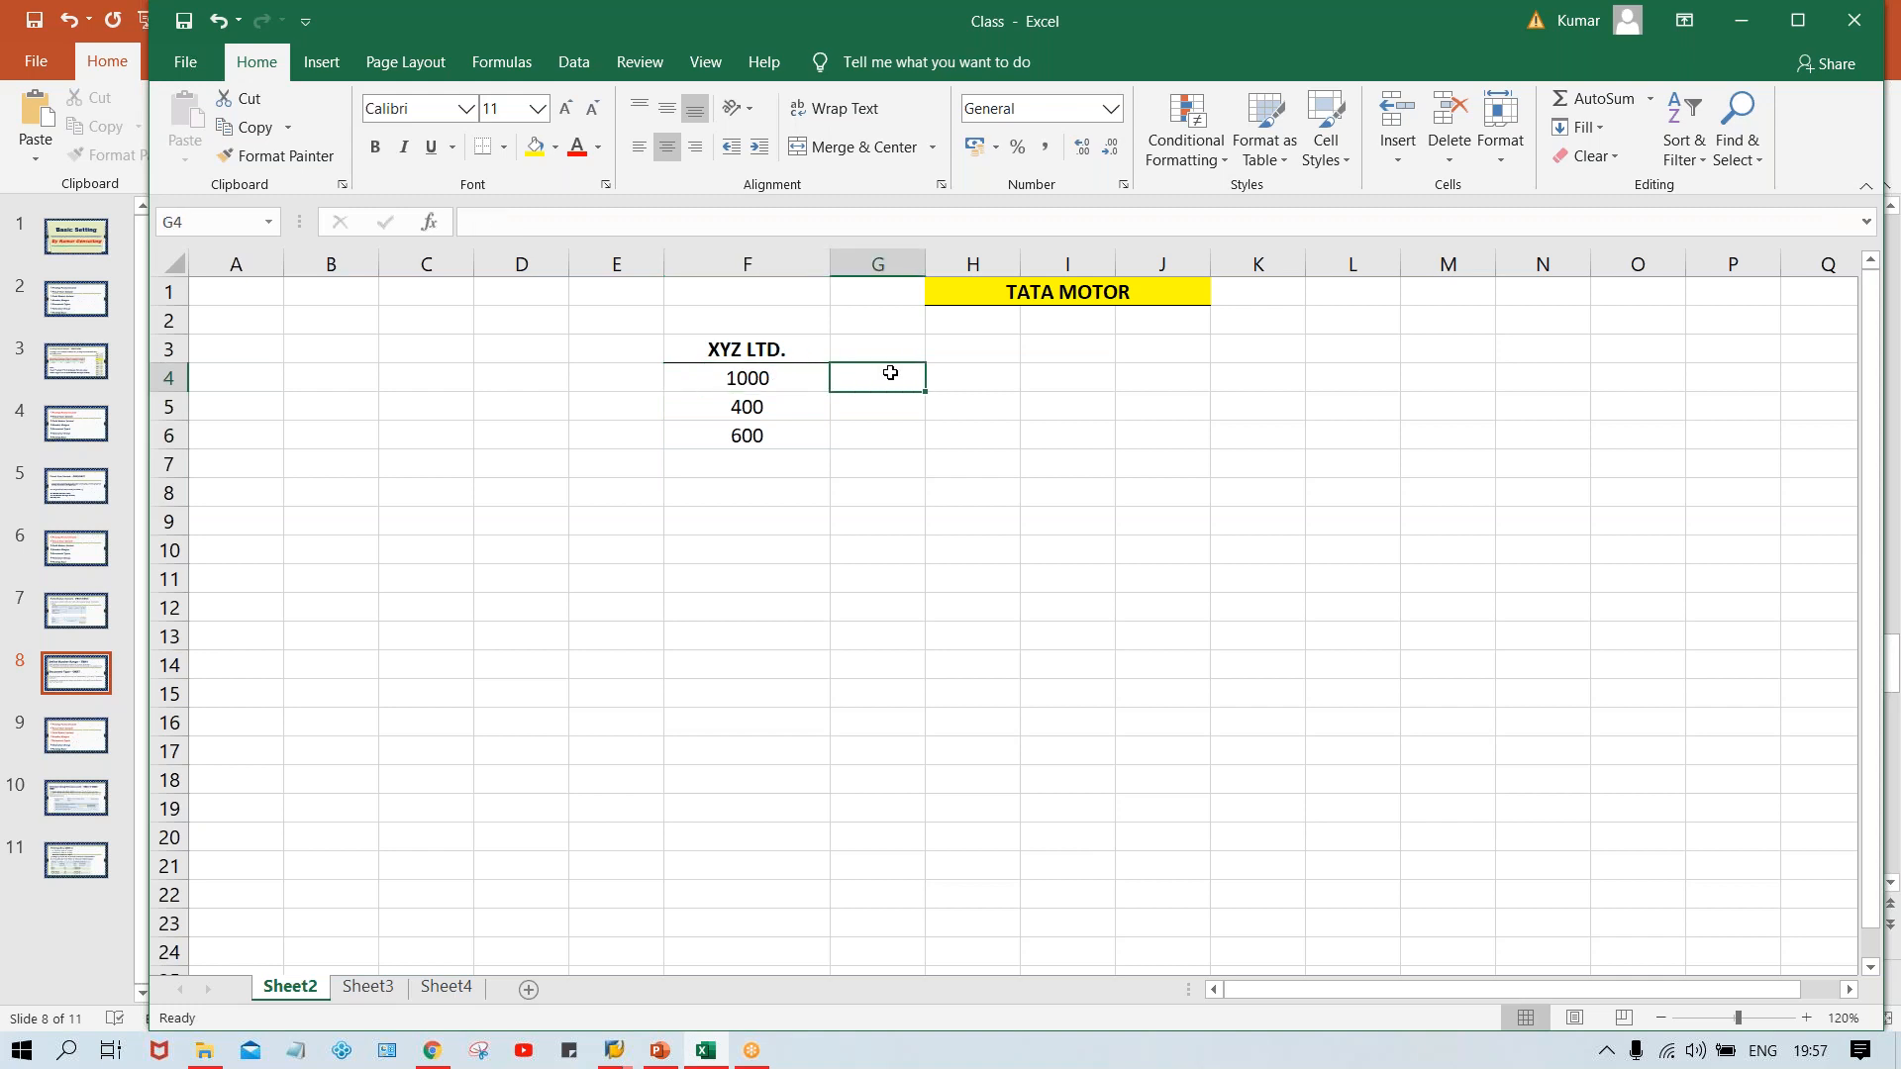
text(INV.)
key(Return)
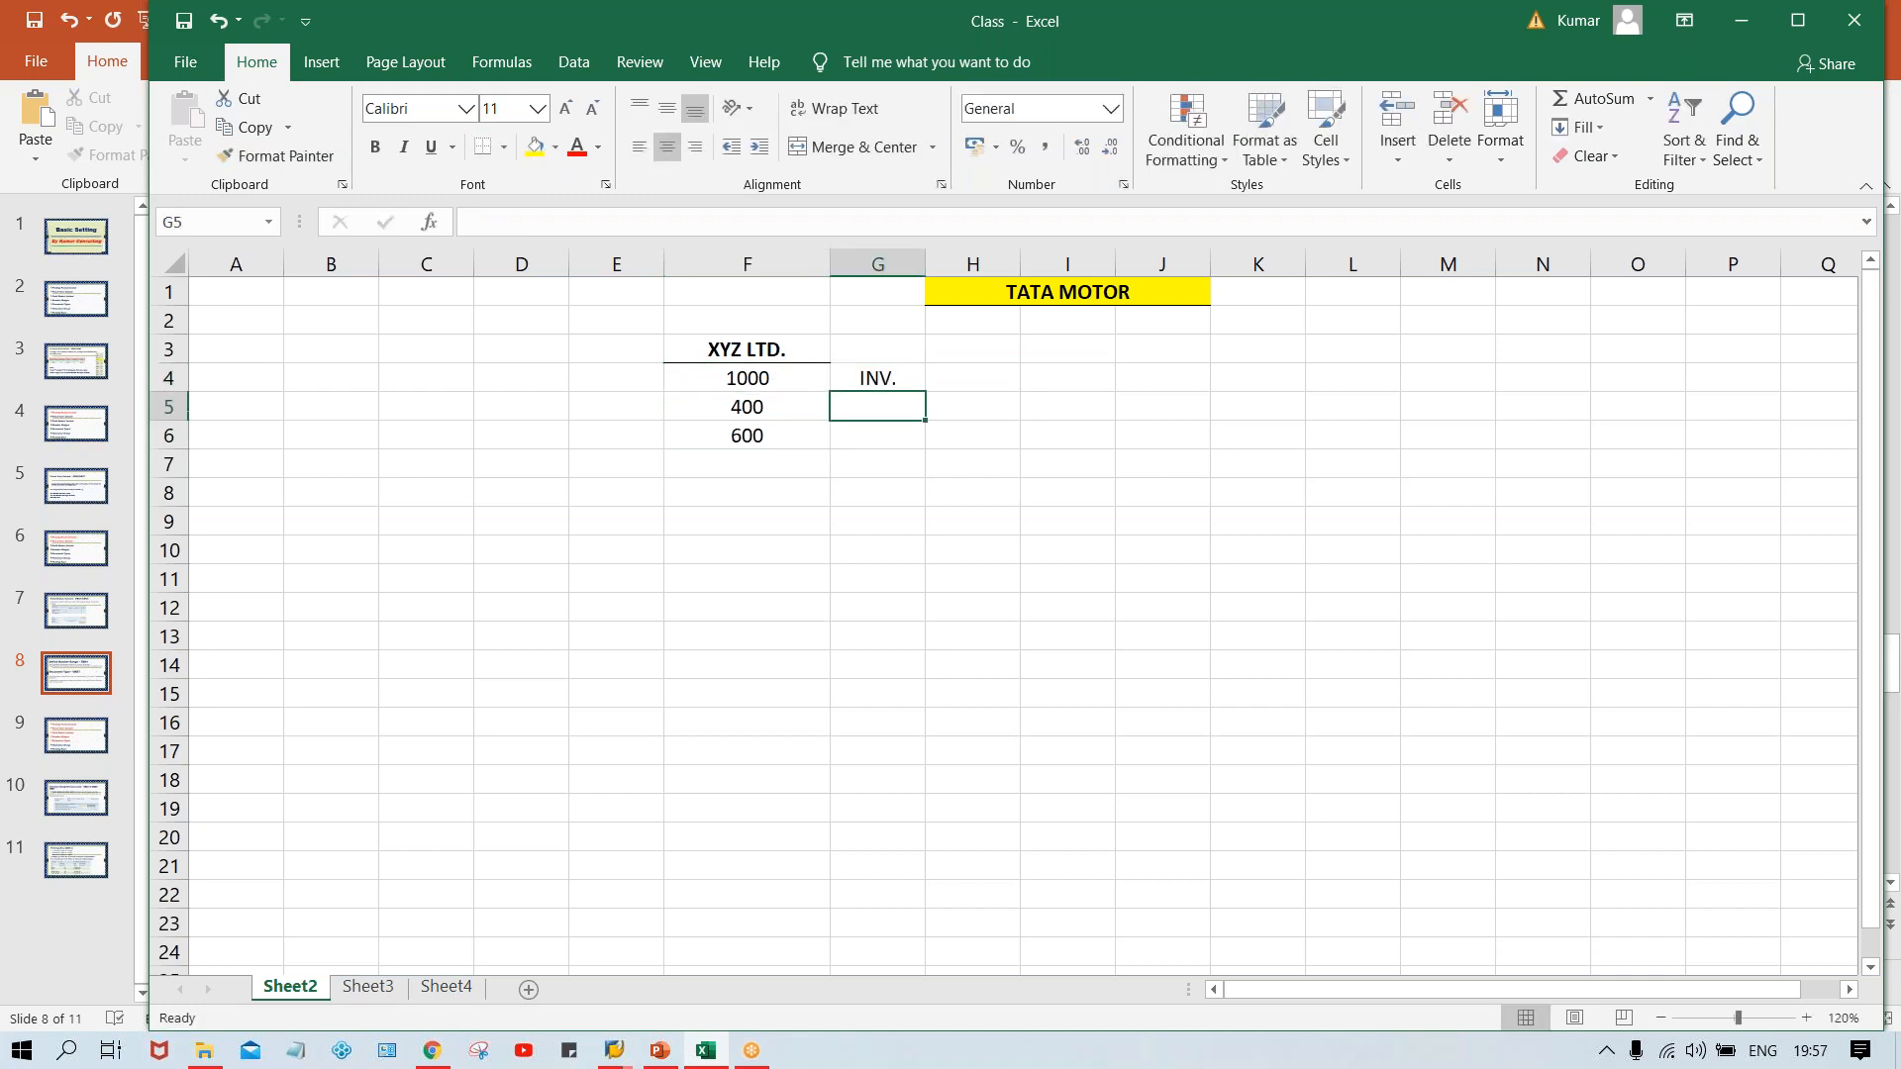
click(853, 379)
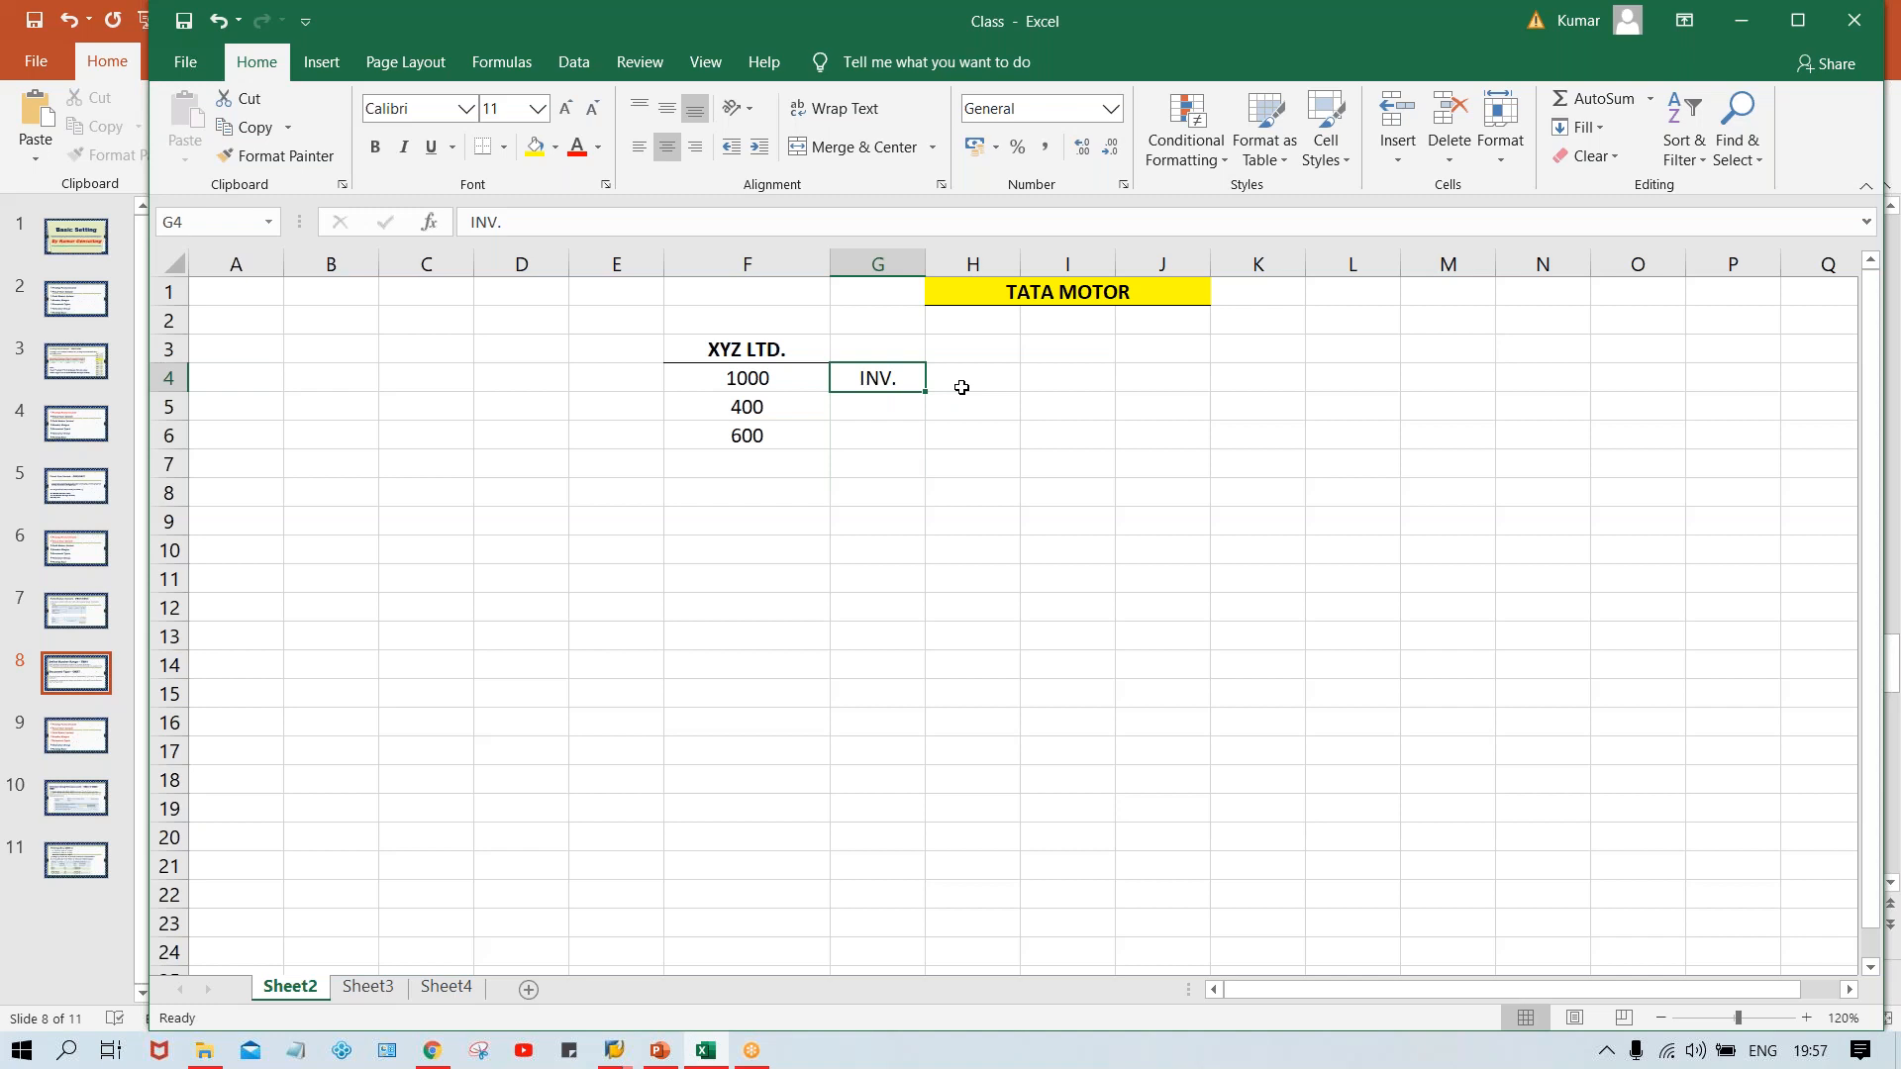
click(734, 391)
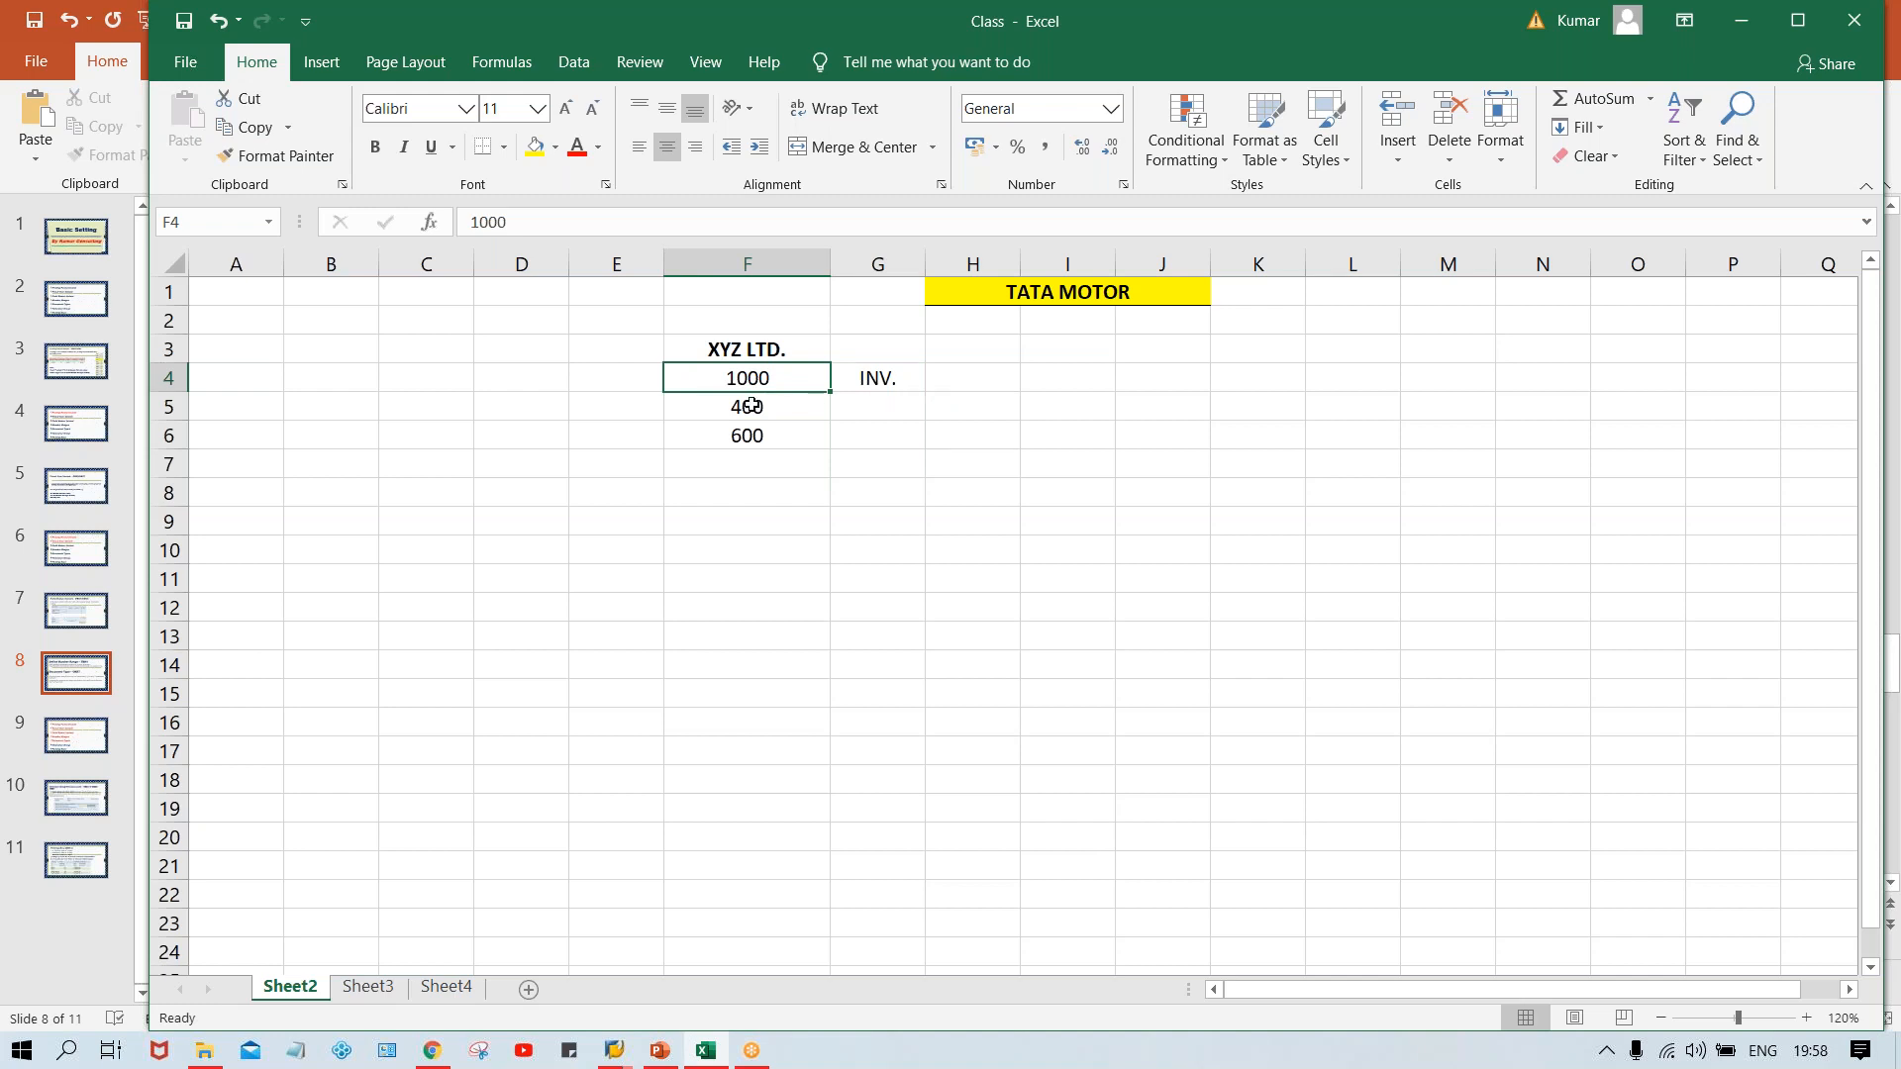
click(804, 404)
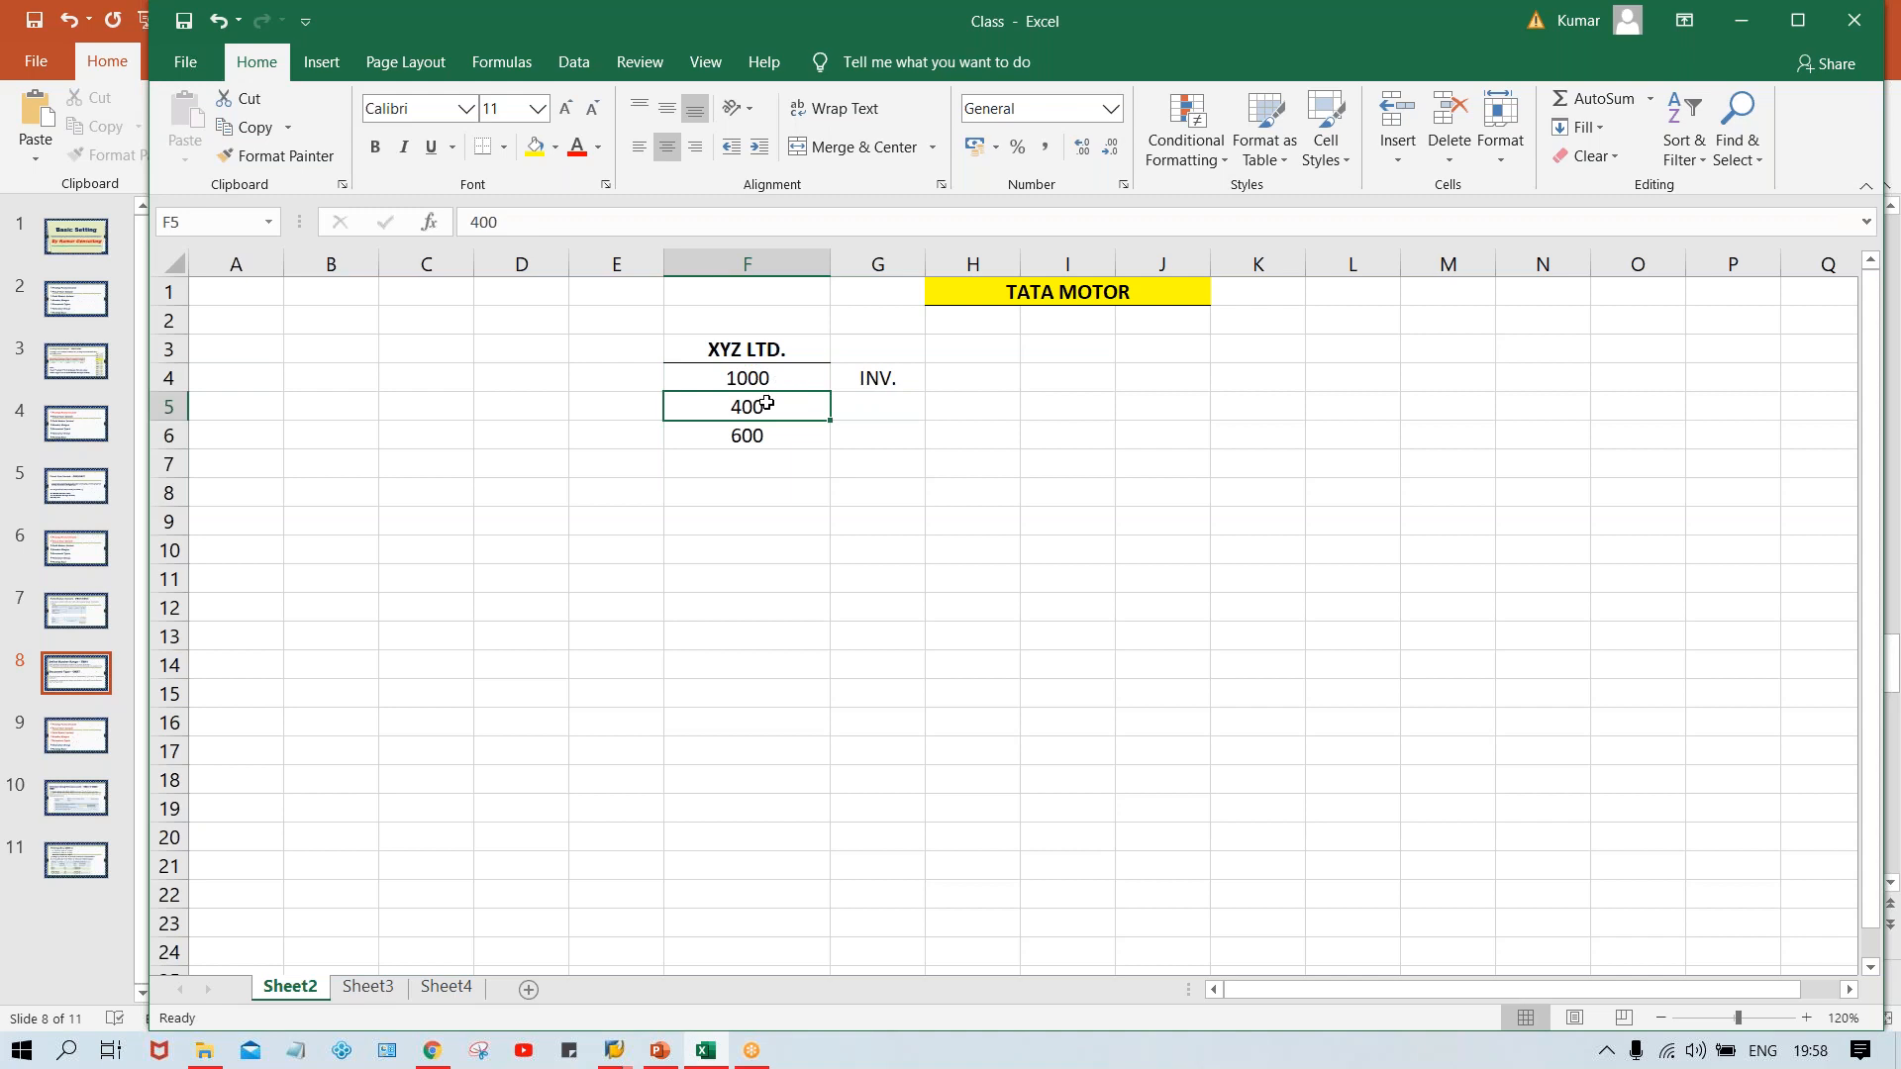
click(869, 406)
click(768, 383)
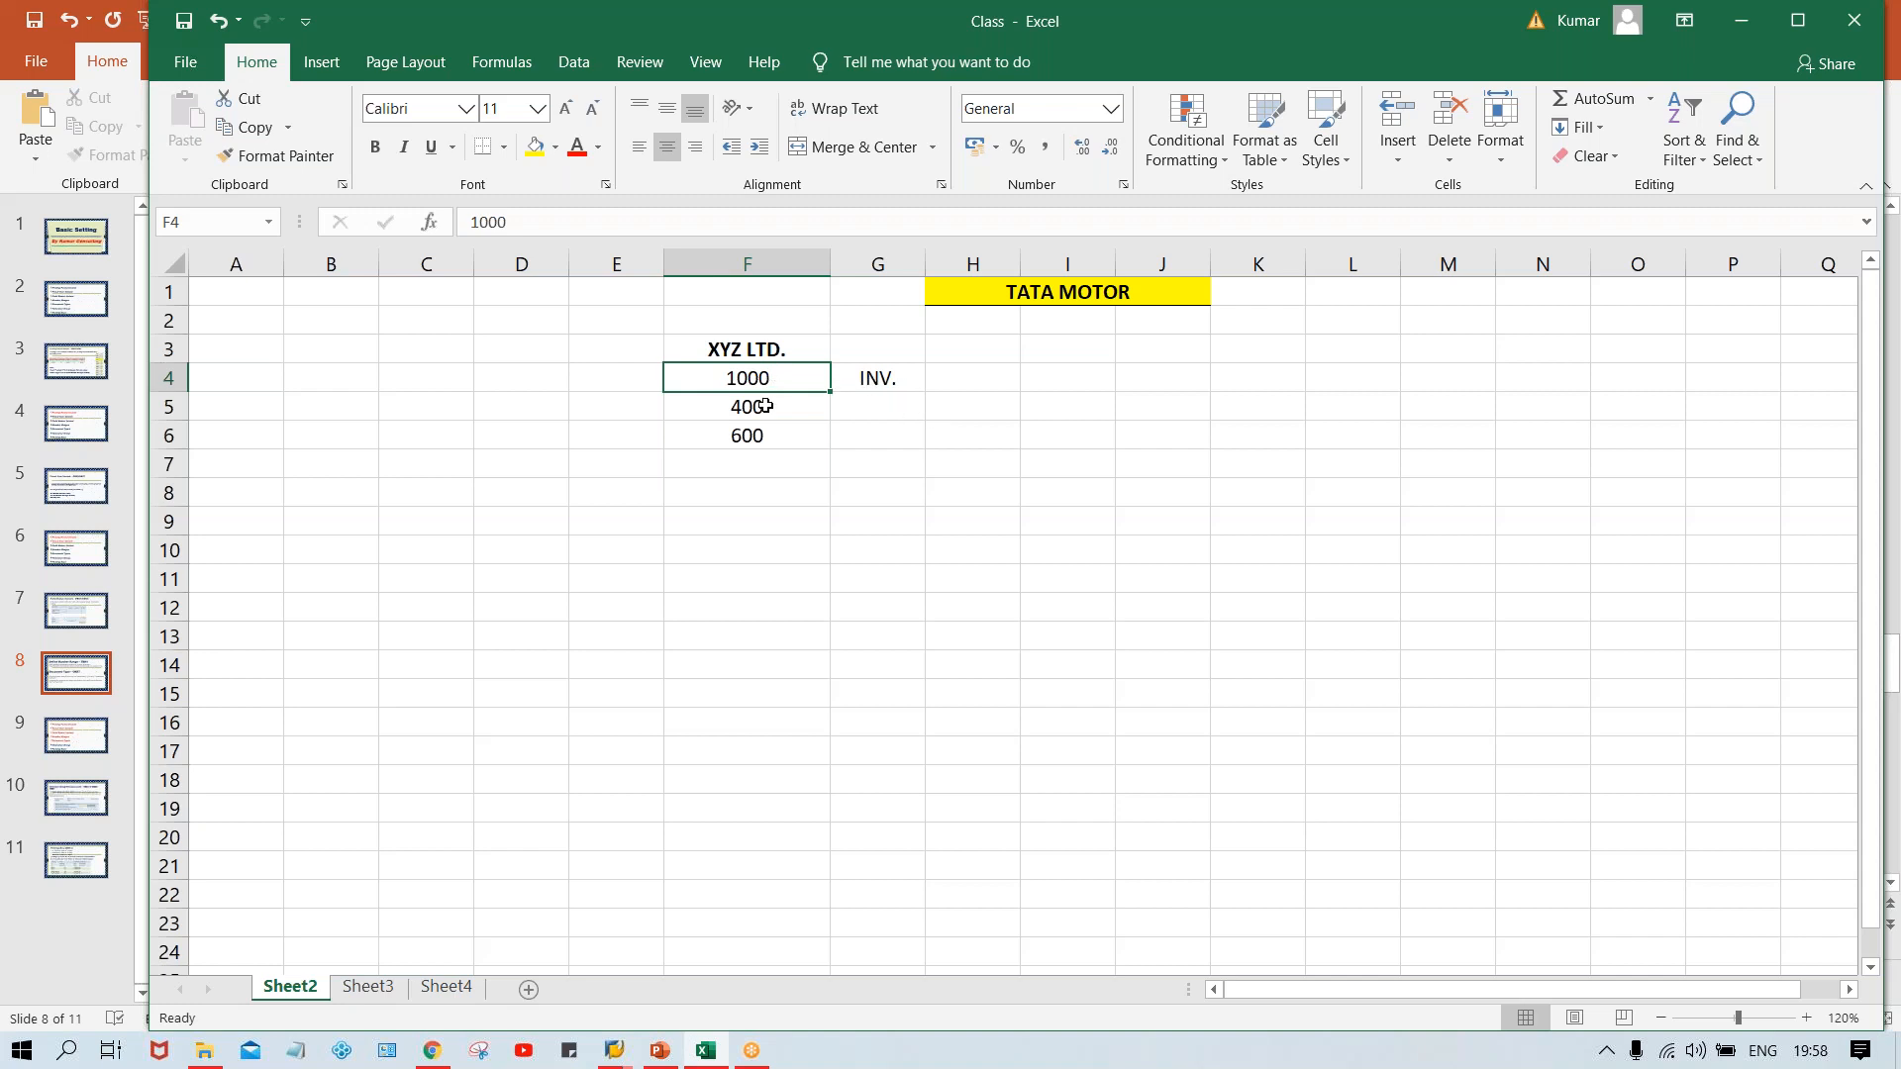
click(765, 406)
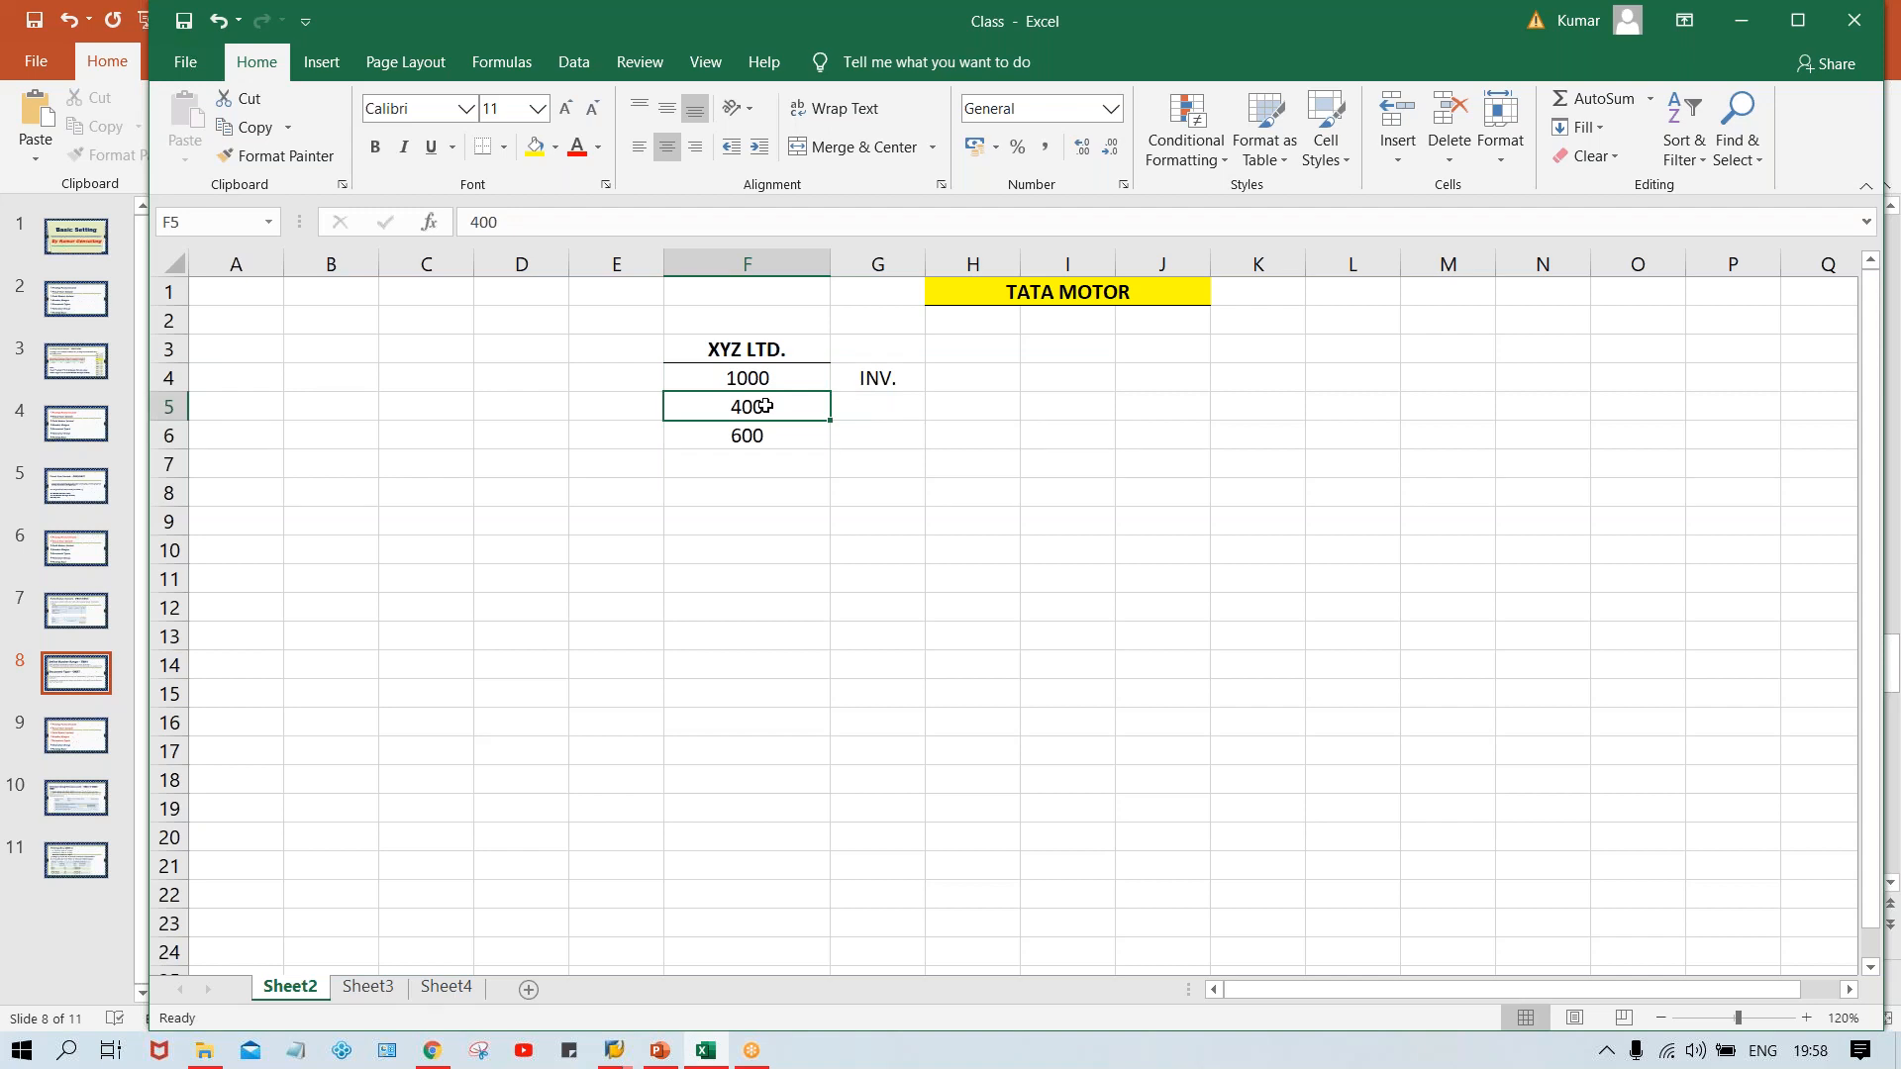
click(731, 378)
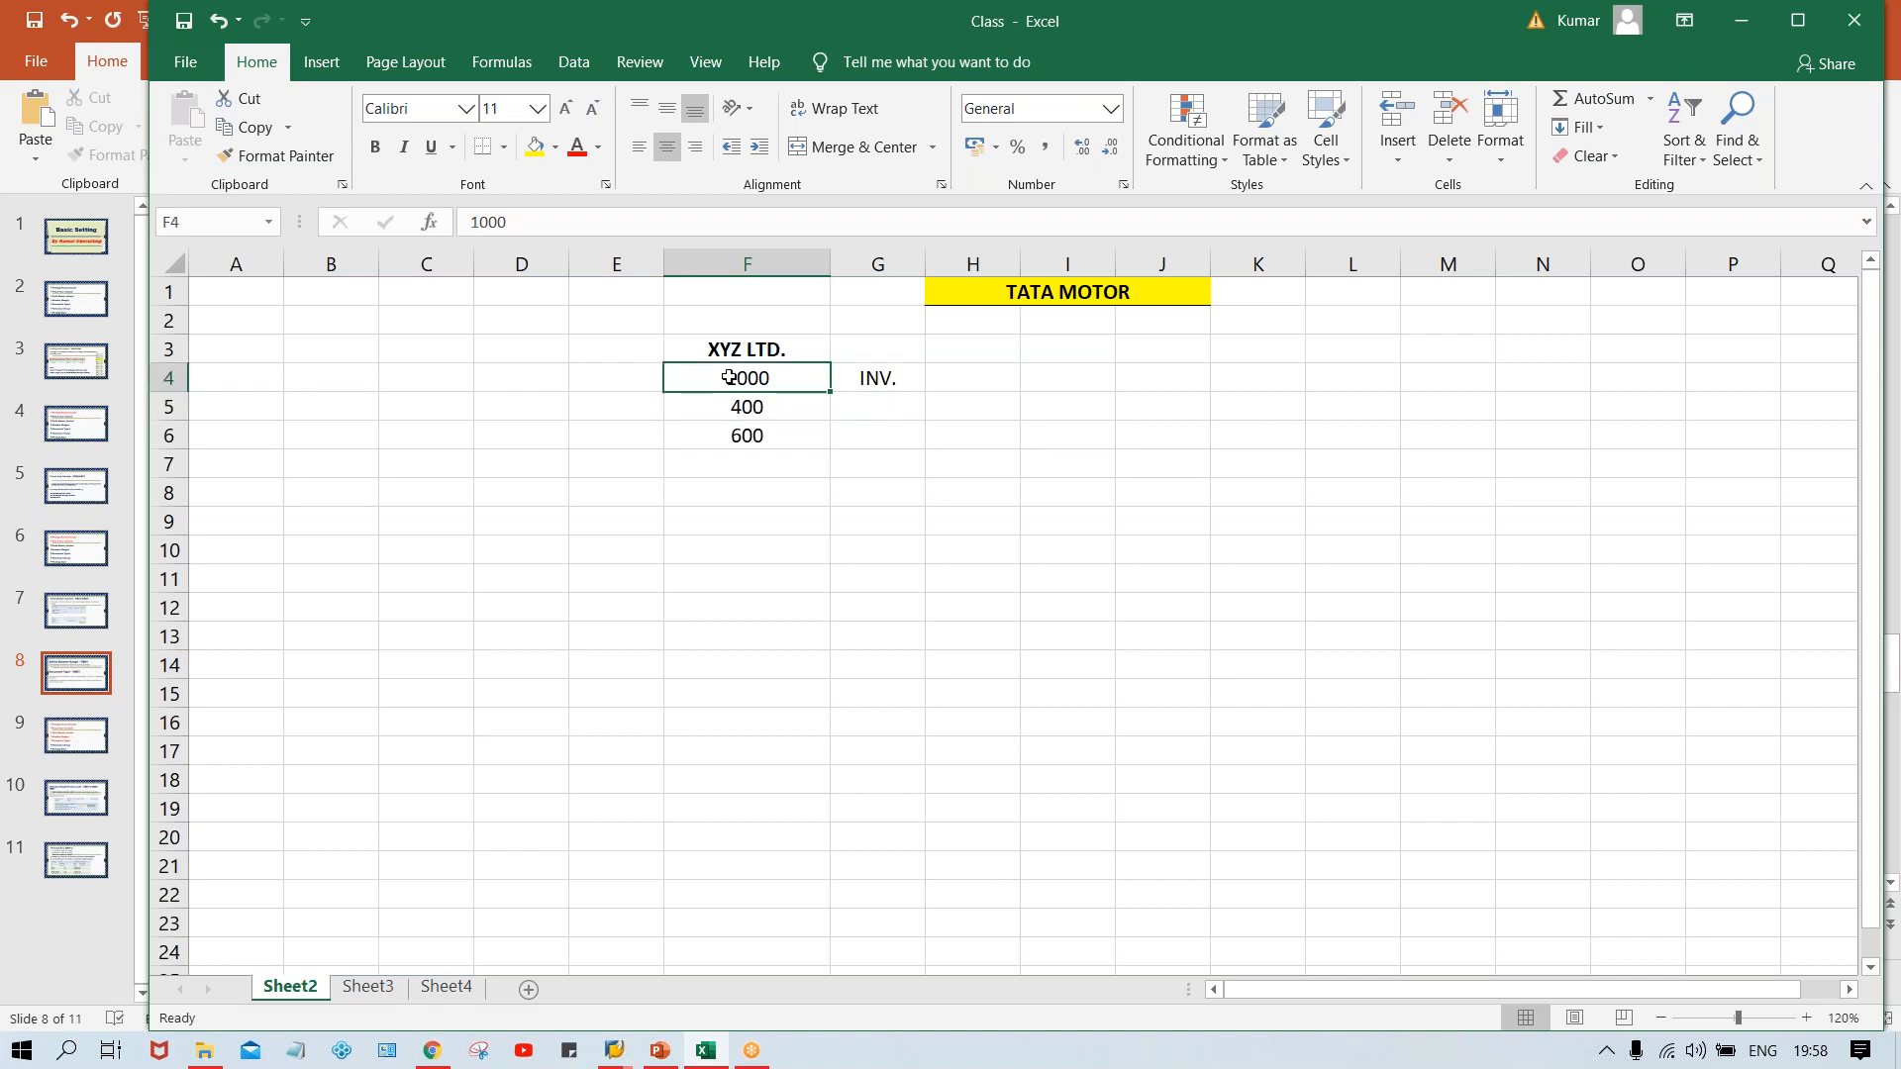
click(771, 409)
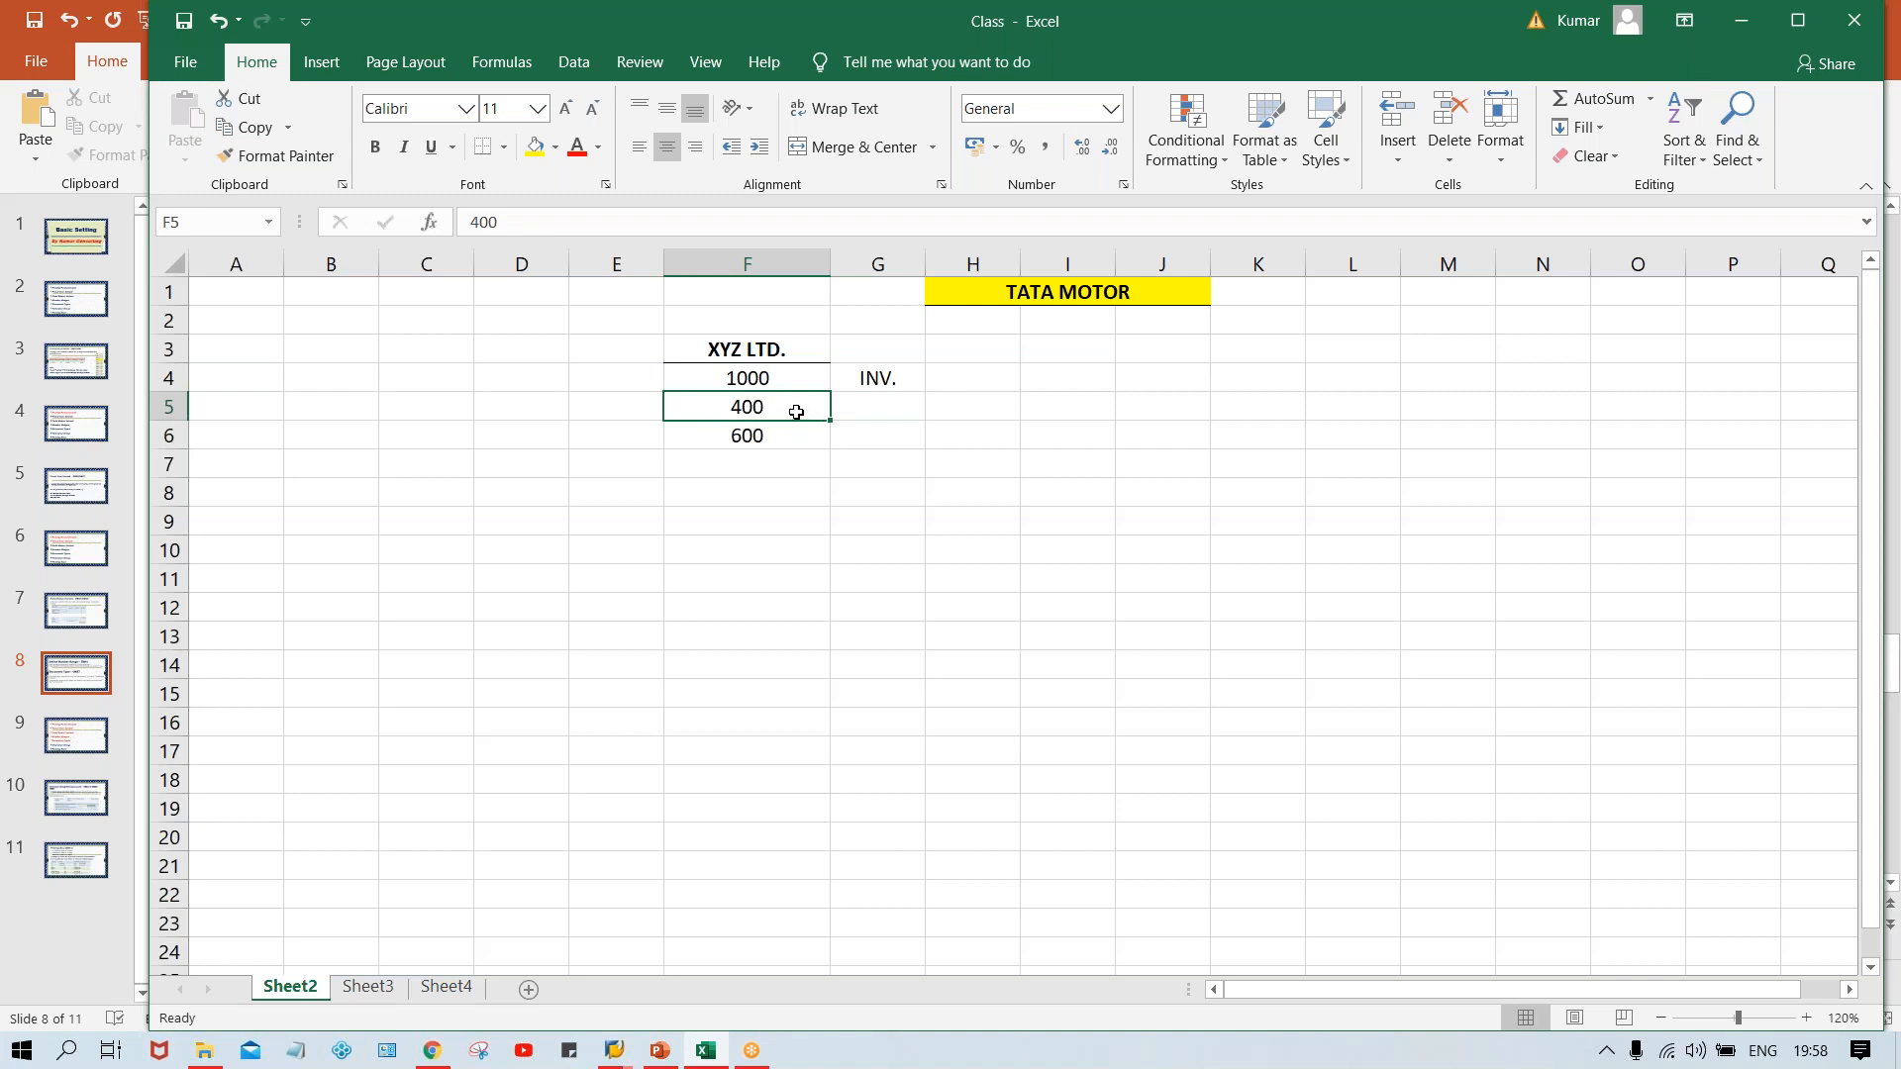
click(748, 373)
click(756, 400)
click(880, 408)
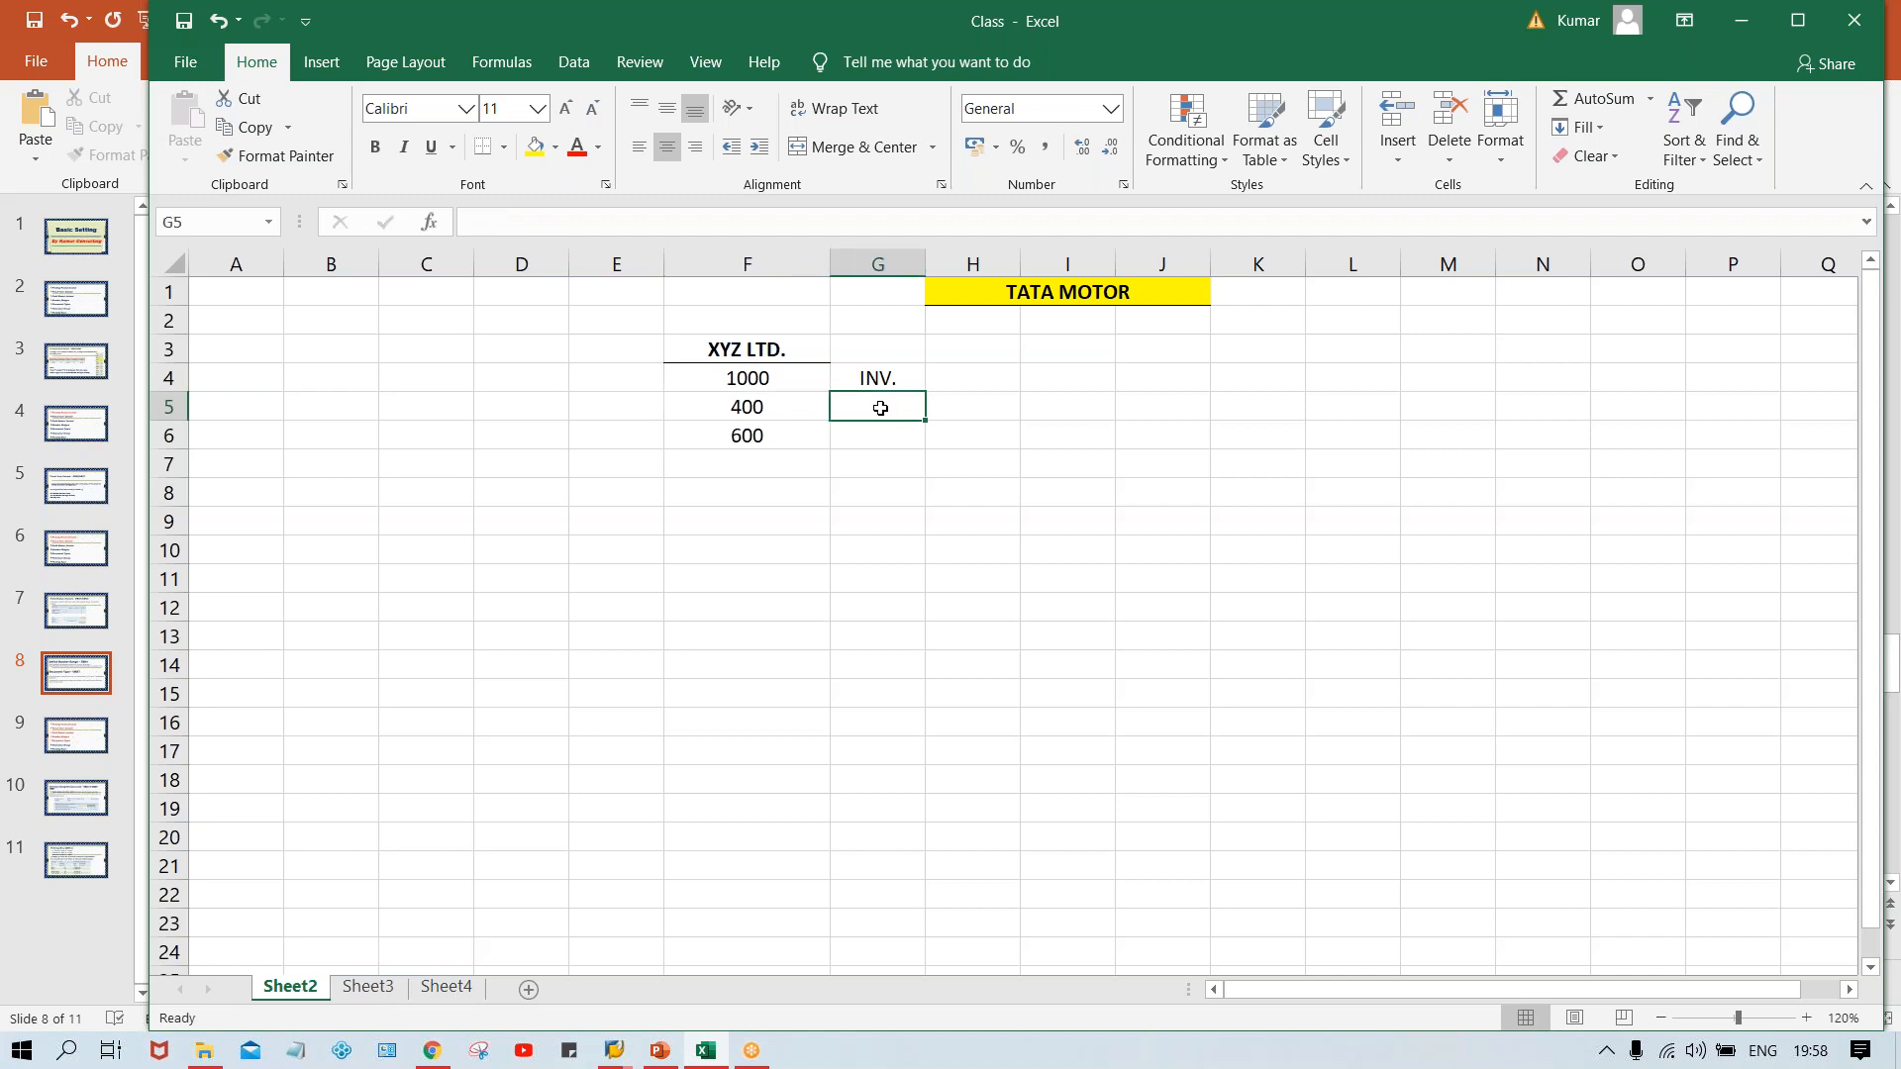
Label the 400 amount by entering "CCM" in cell G5
text(C)
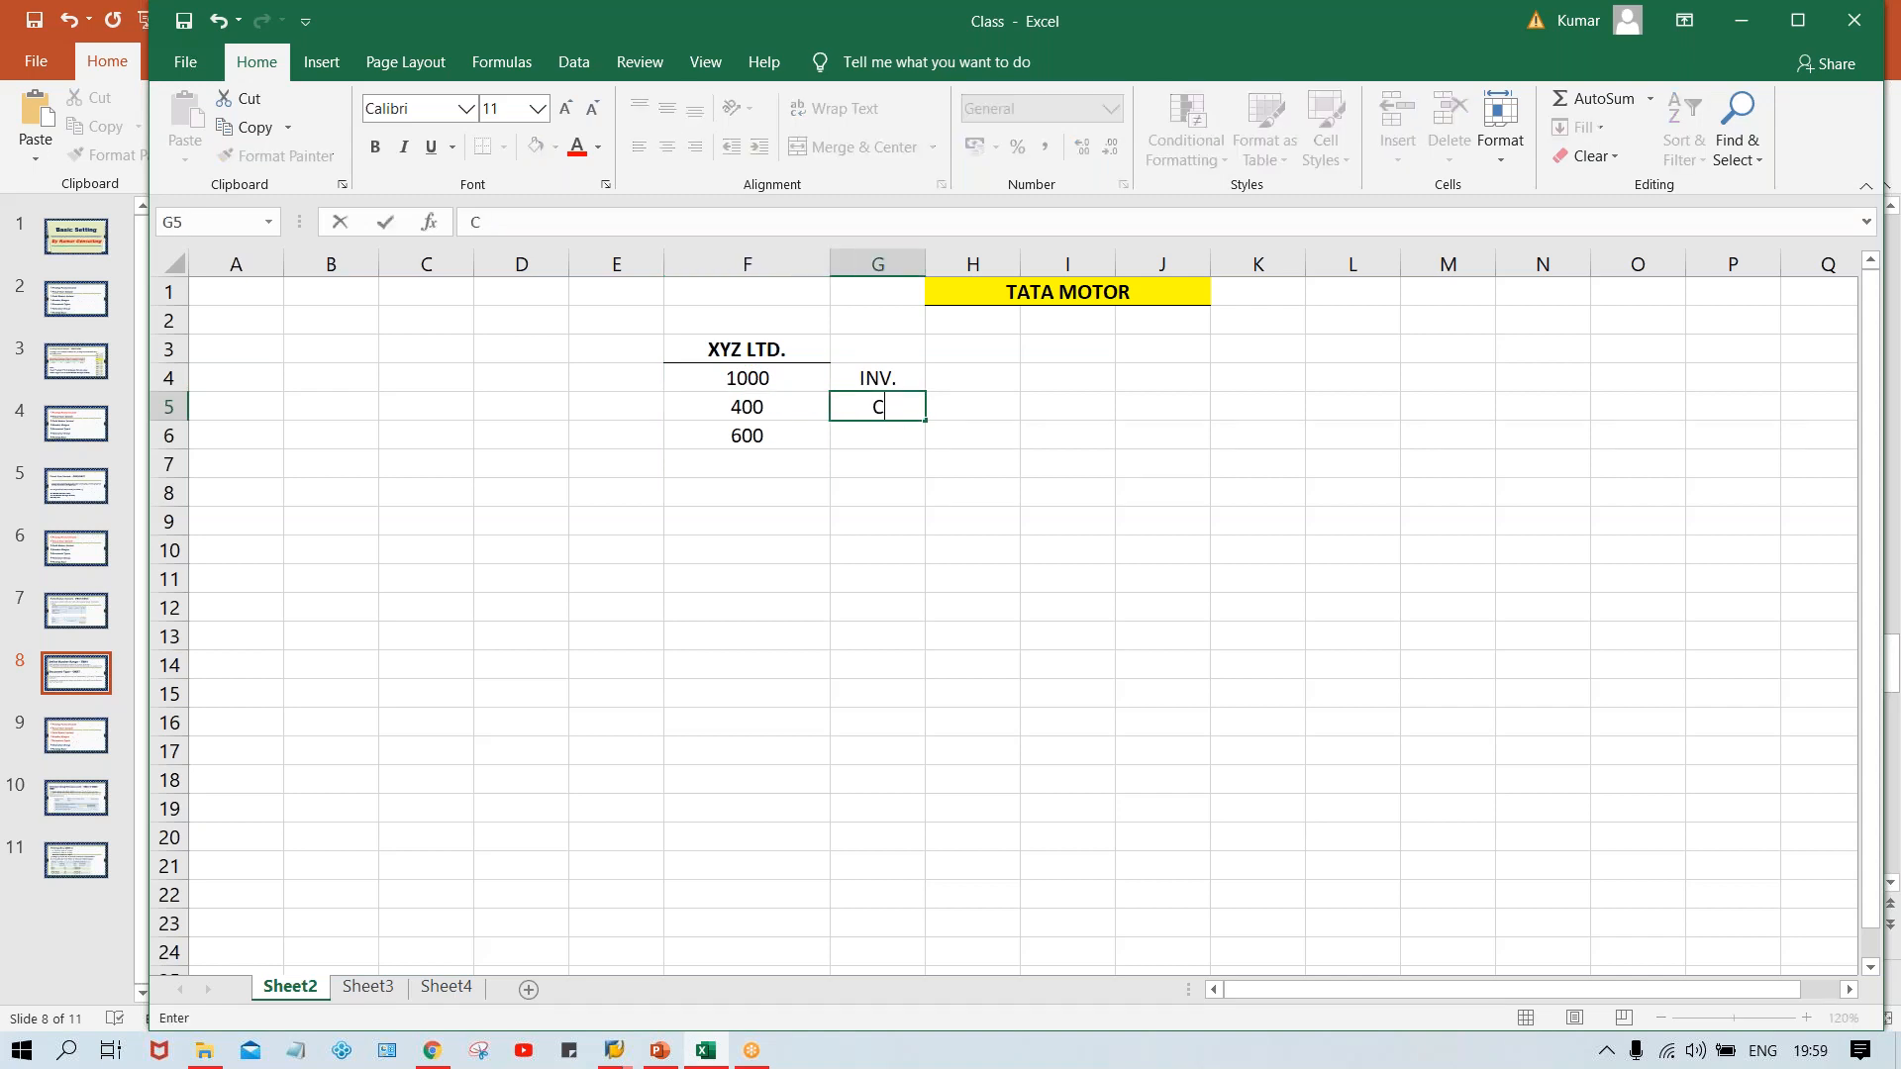
text(CM)
key(Return)
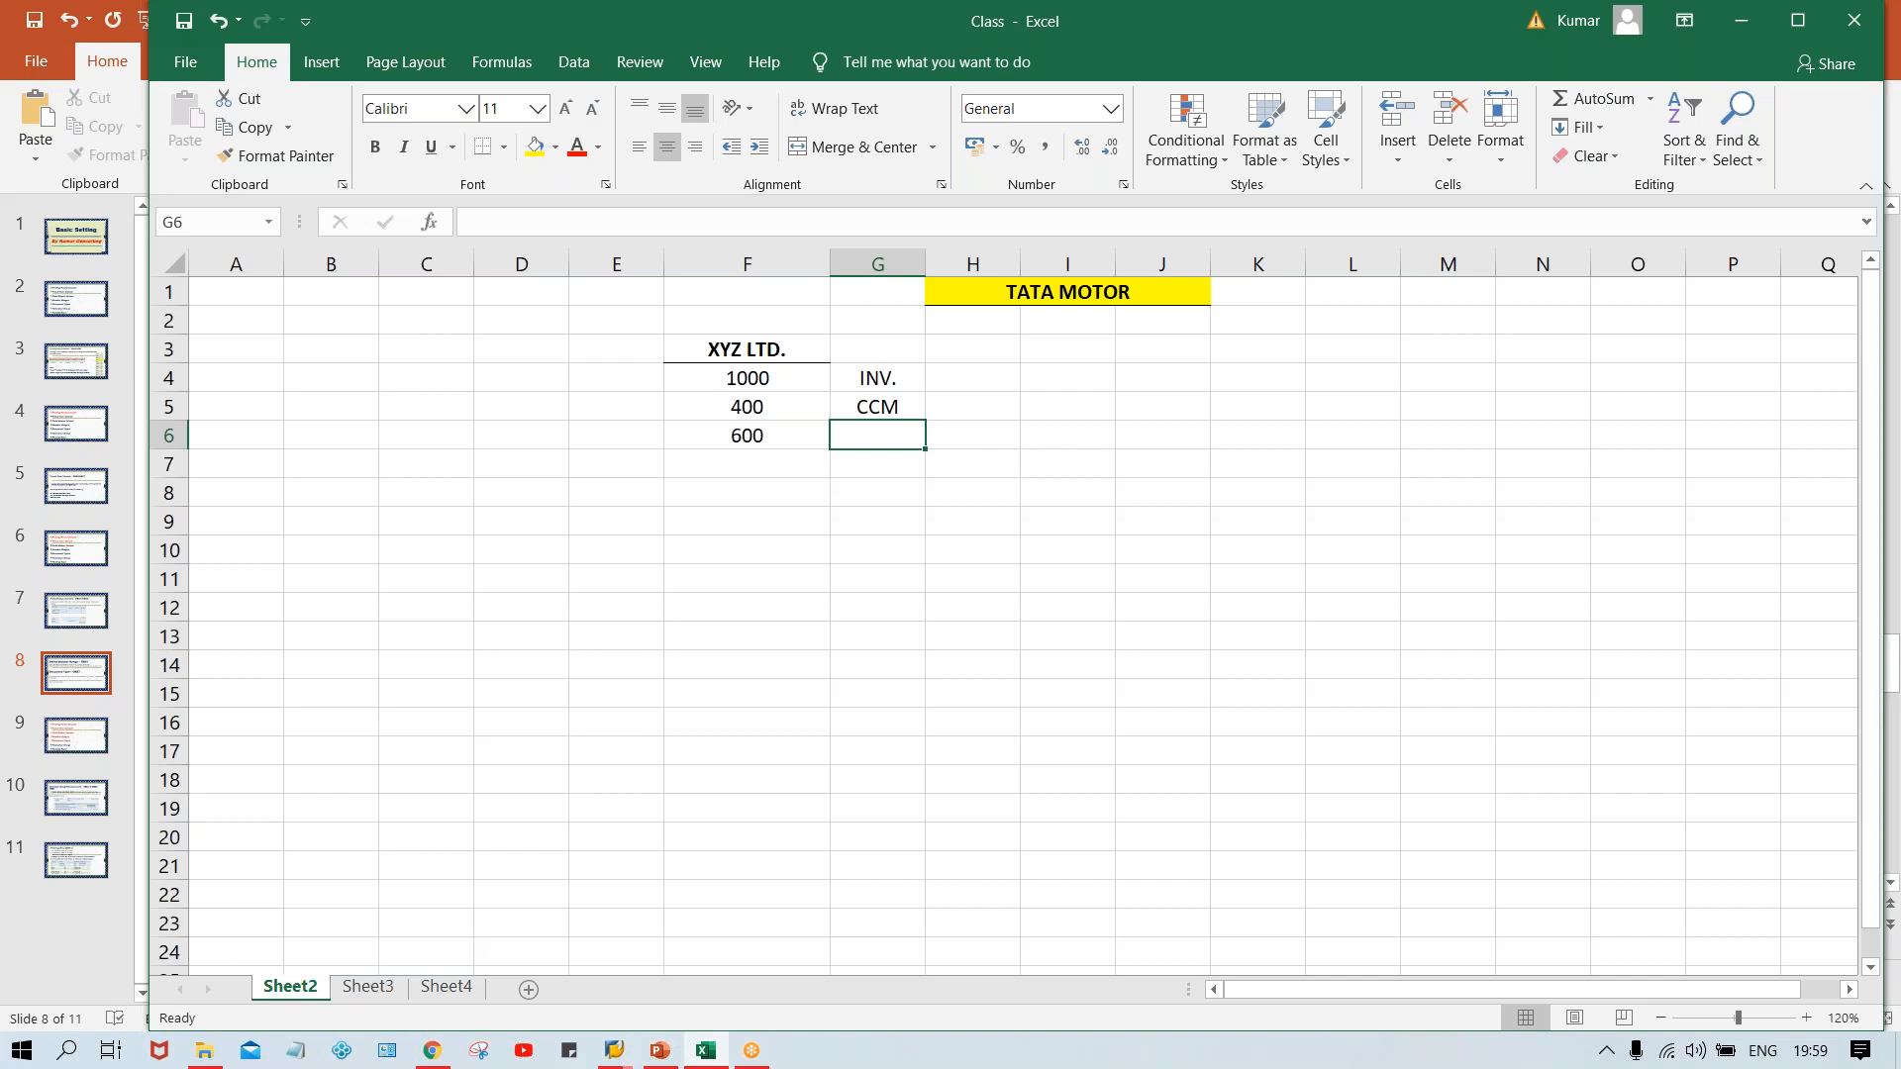
Label the 600 amount by entering "PYT" in cell G6
click(758, 407)
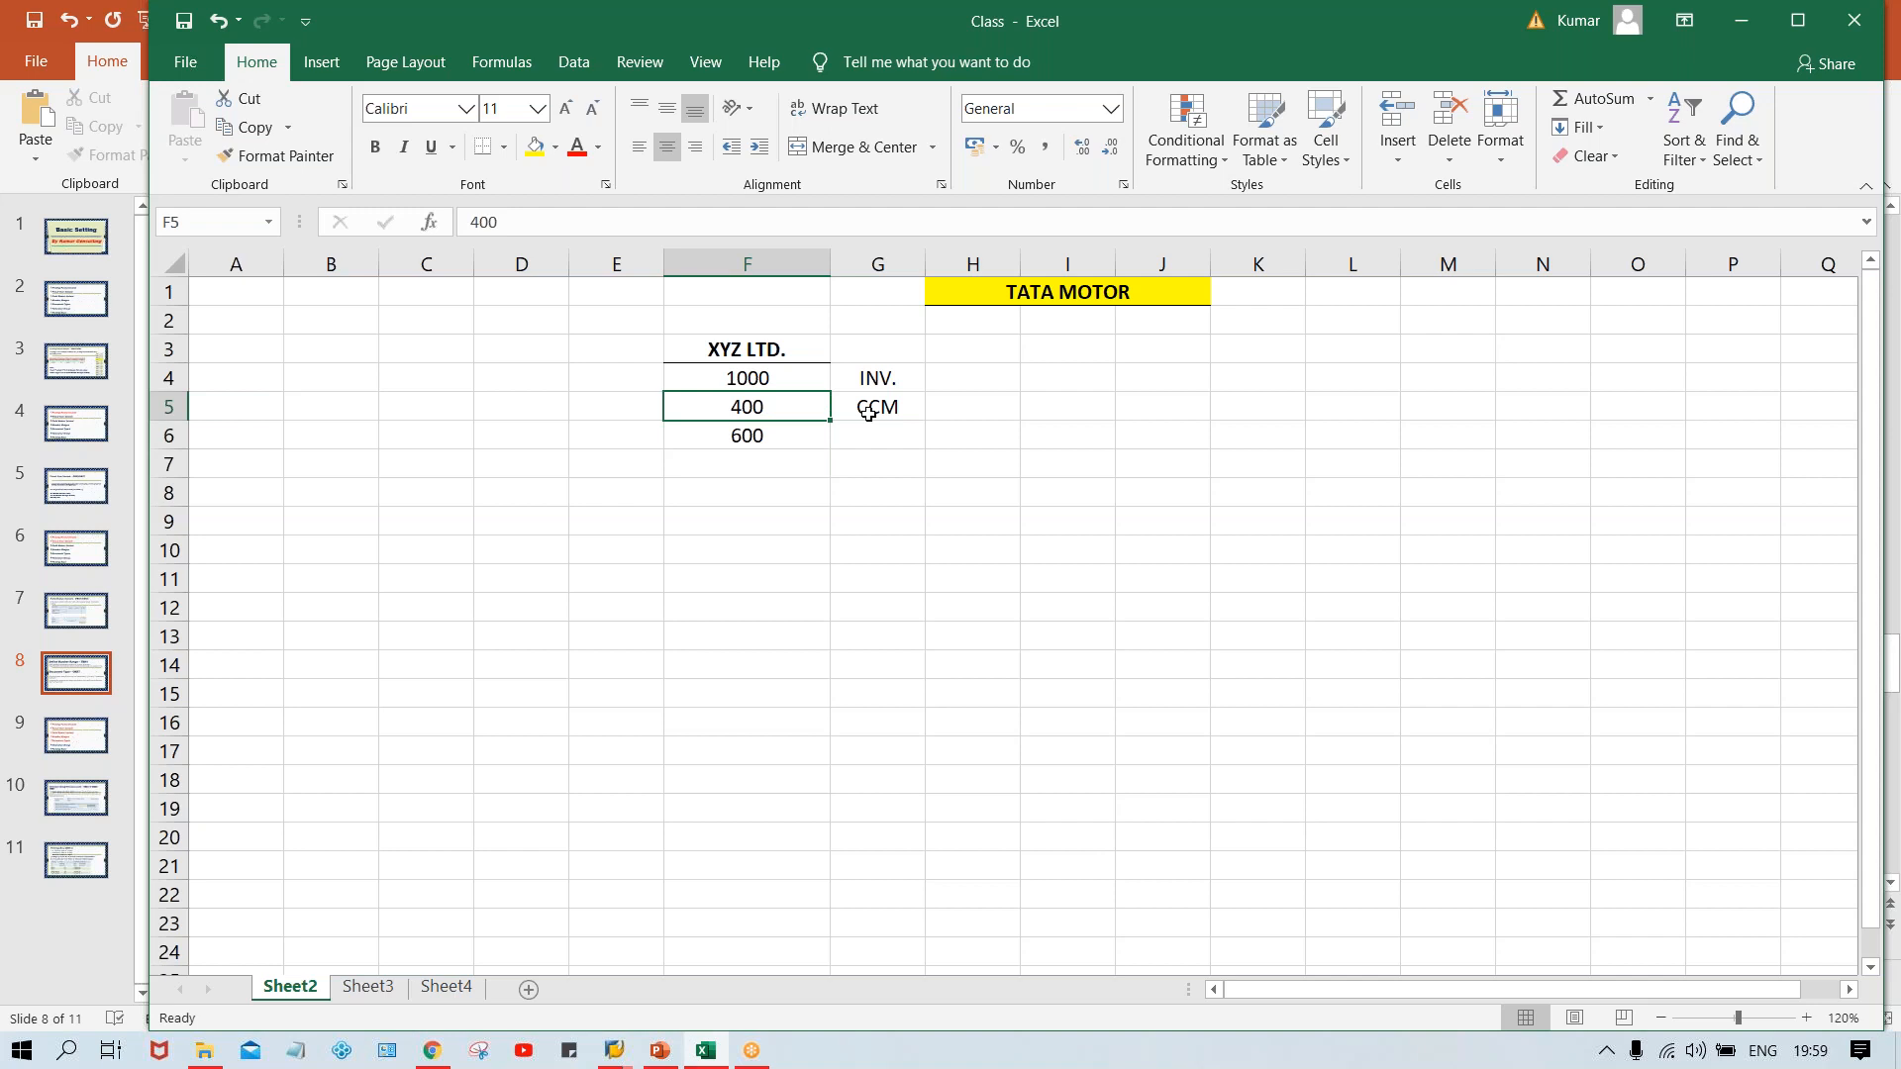
click(763, 439)
click(885, 436)
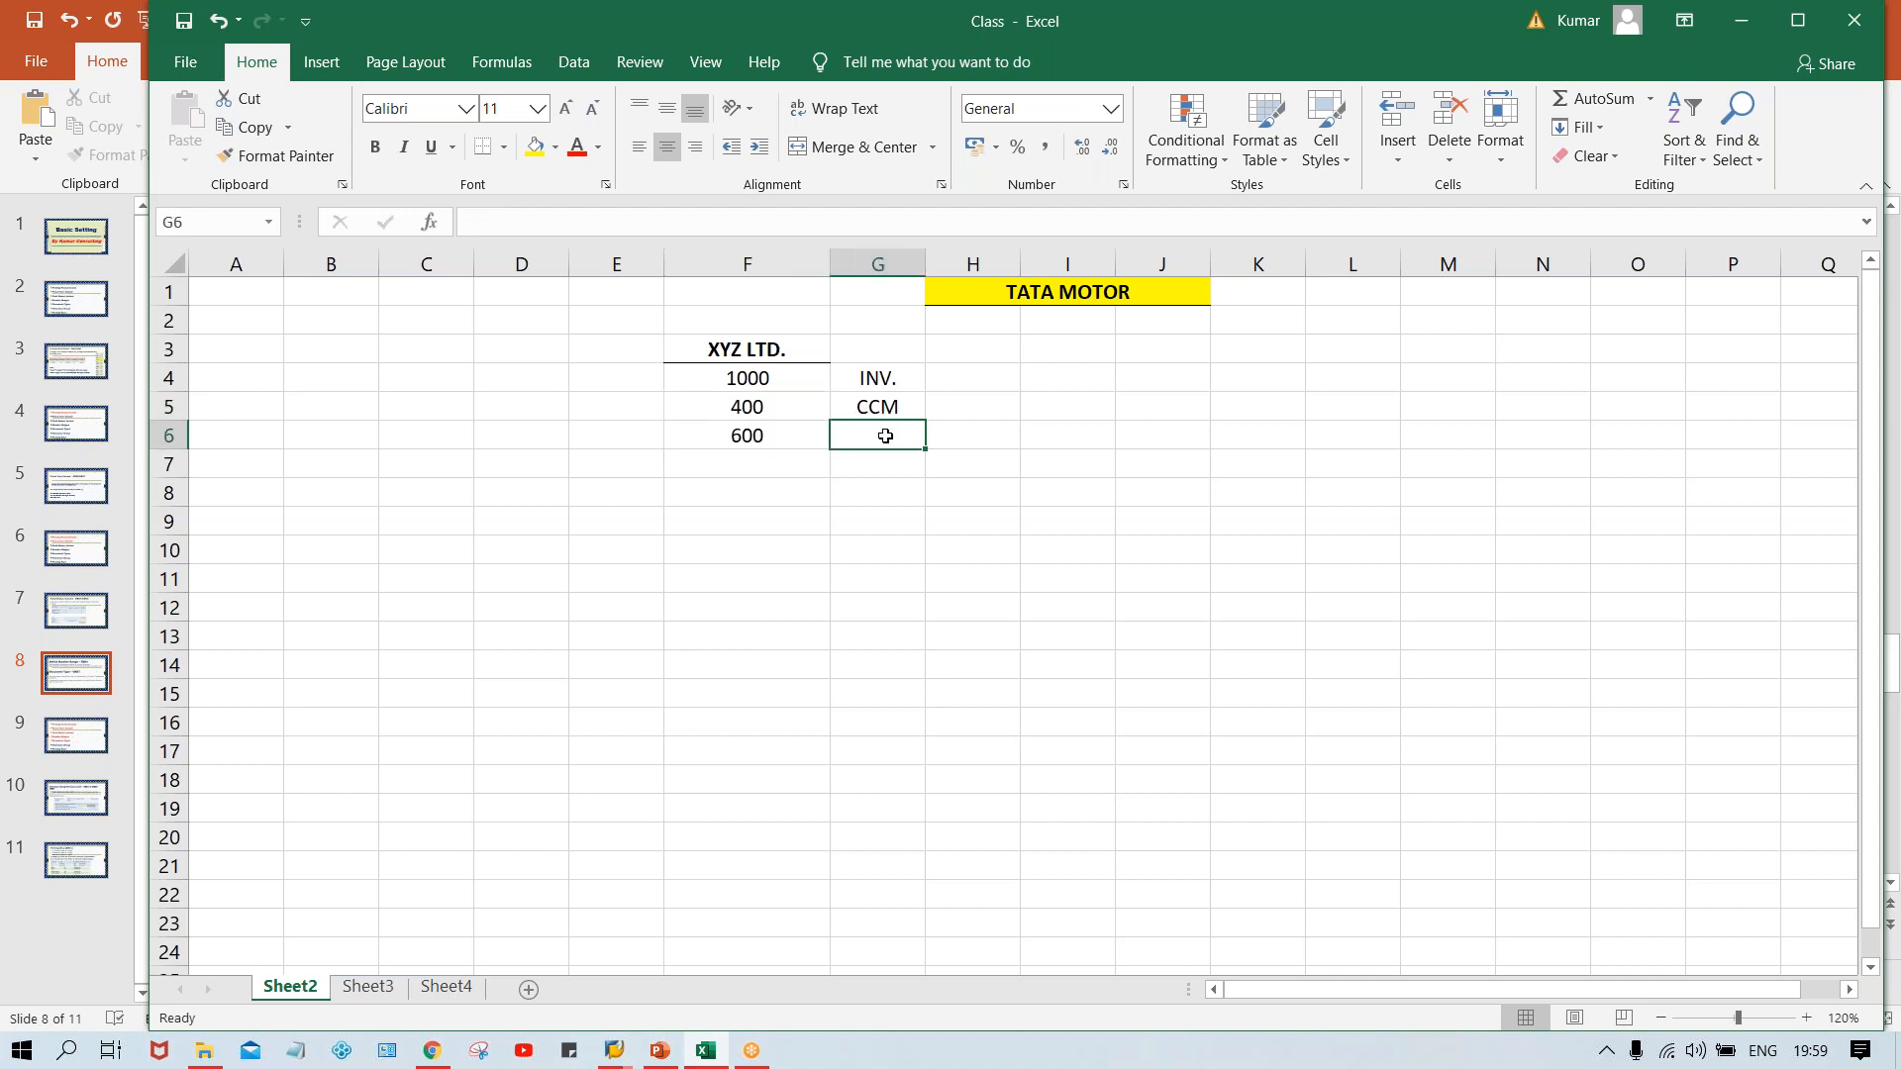
text(O)
key(BackSpace)
text(PYT)
key(Return)
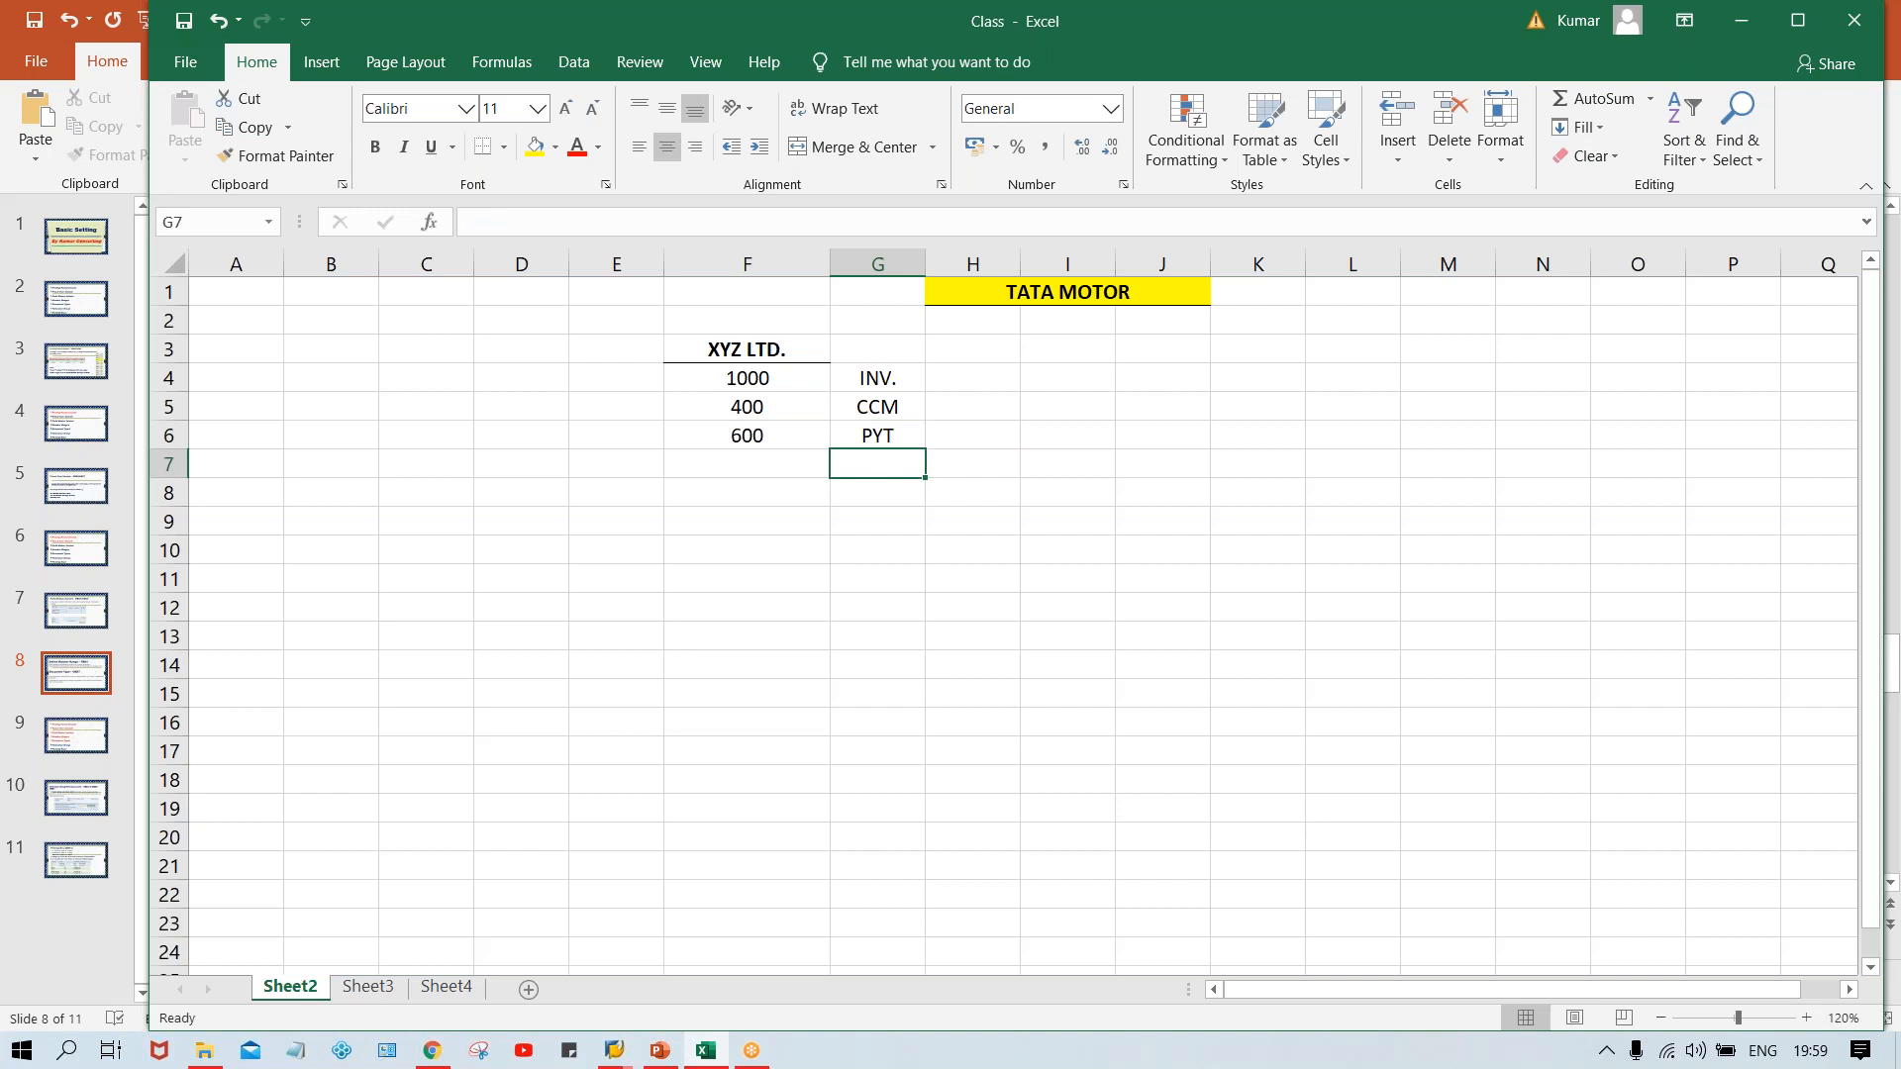
Review the three XYZ LTD. amounts in cells F4 to F6 one by one
click(749, 378)
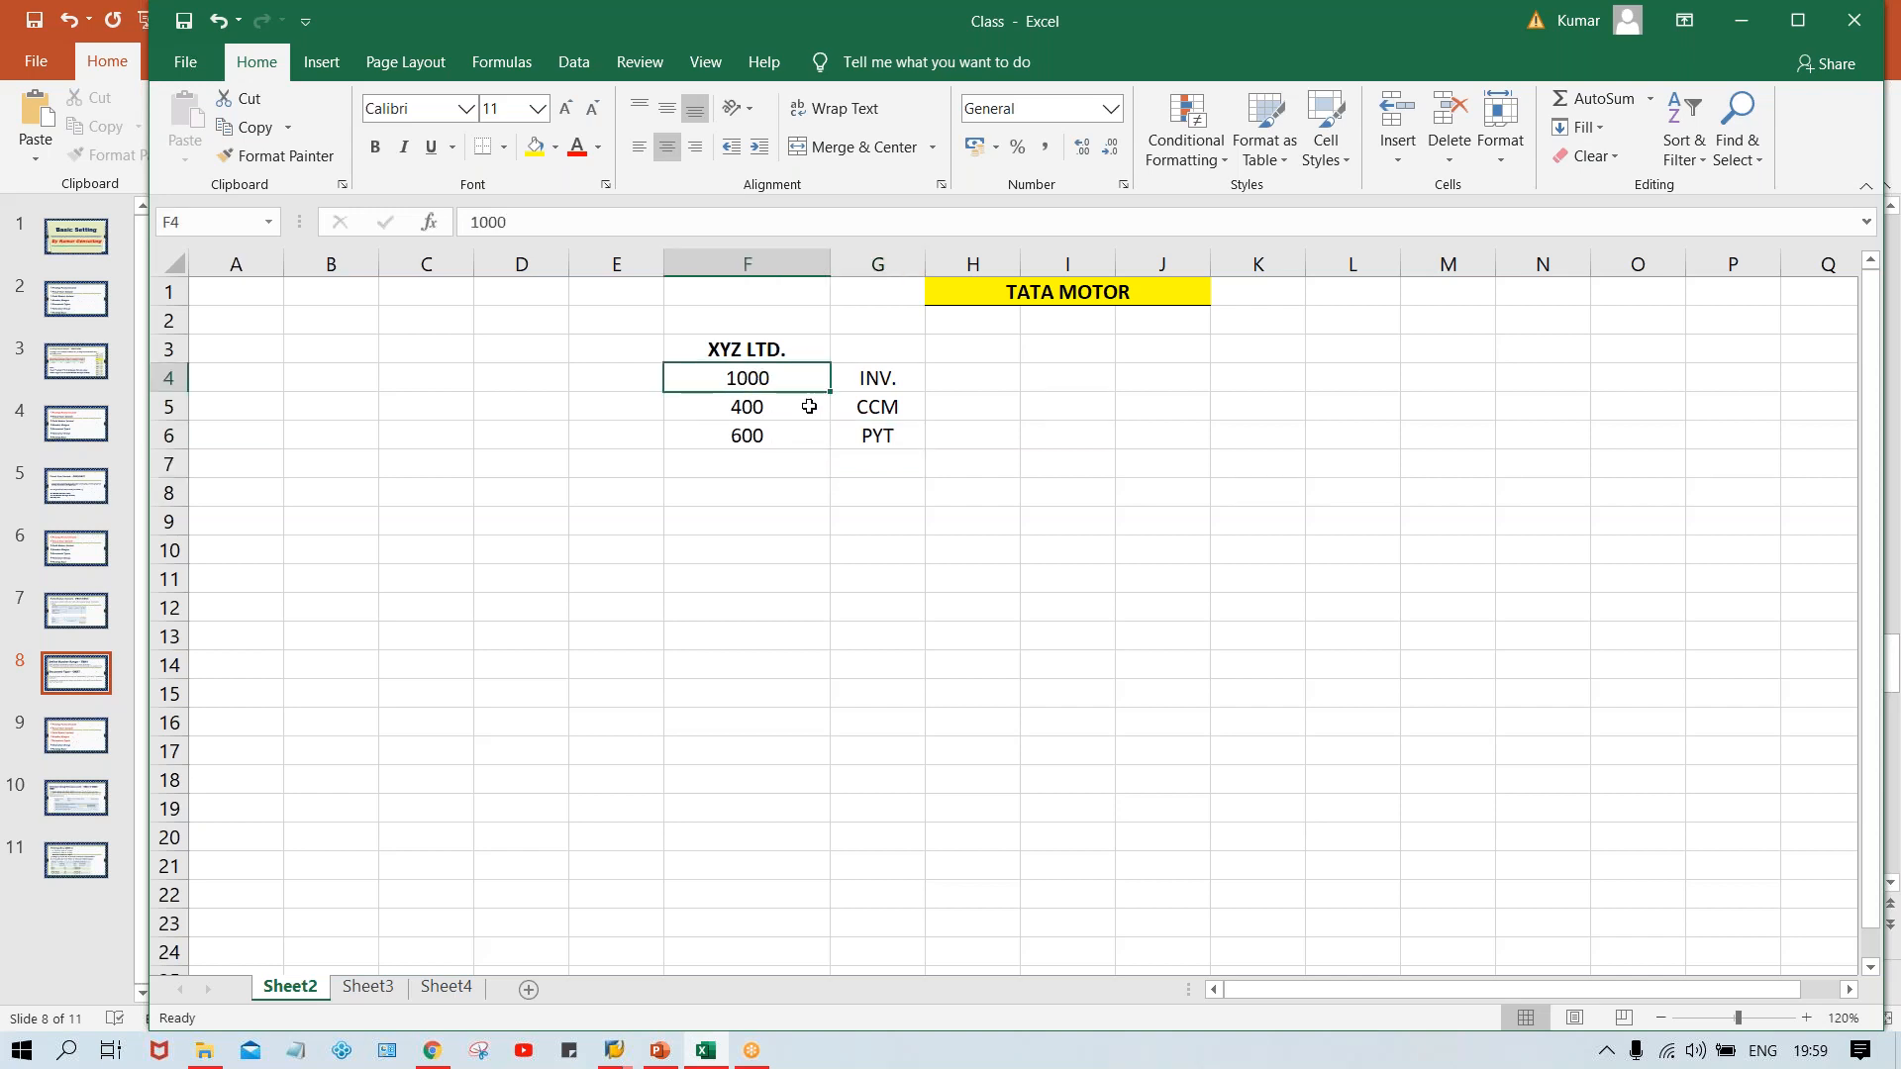
click(778, 407)
click(781, 435)
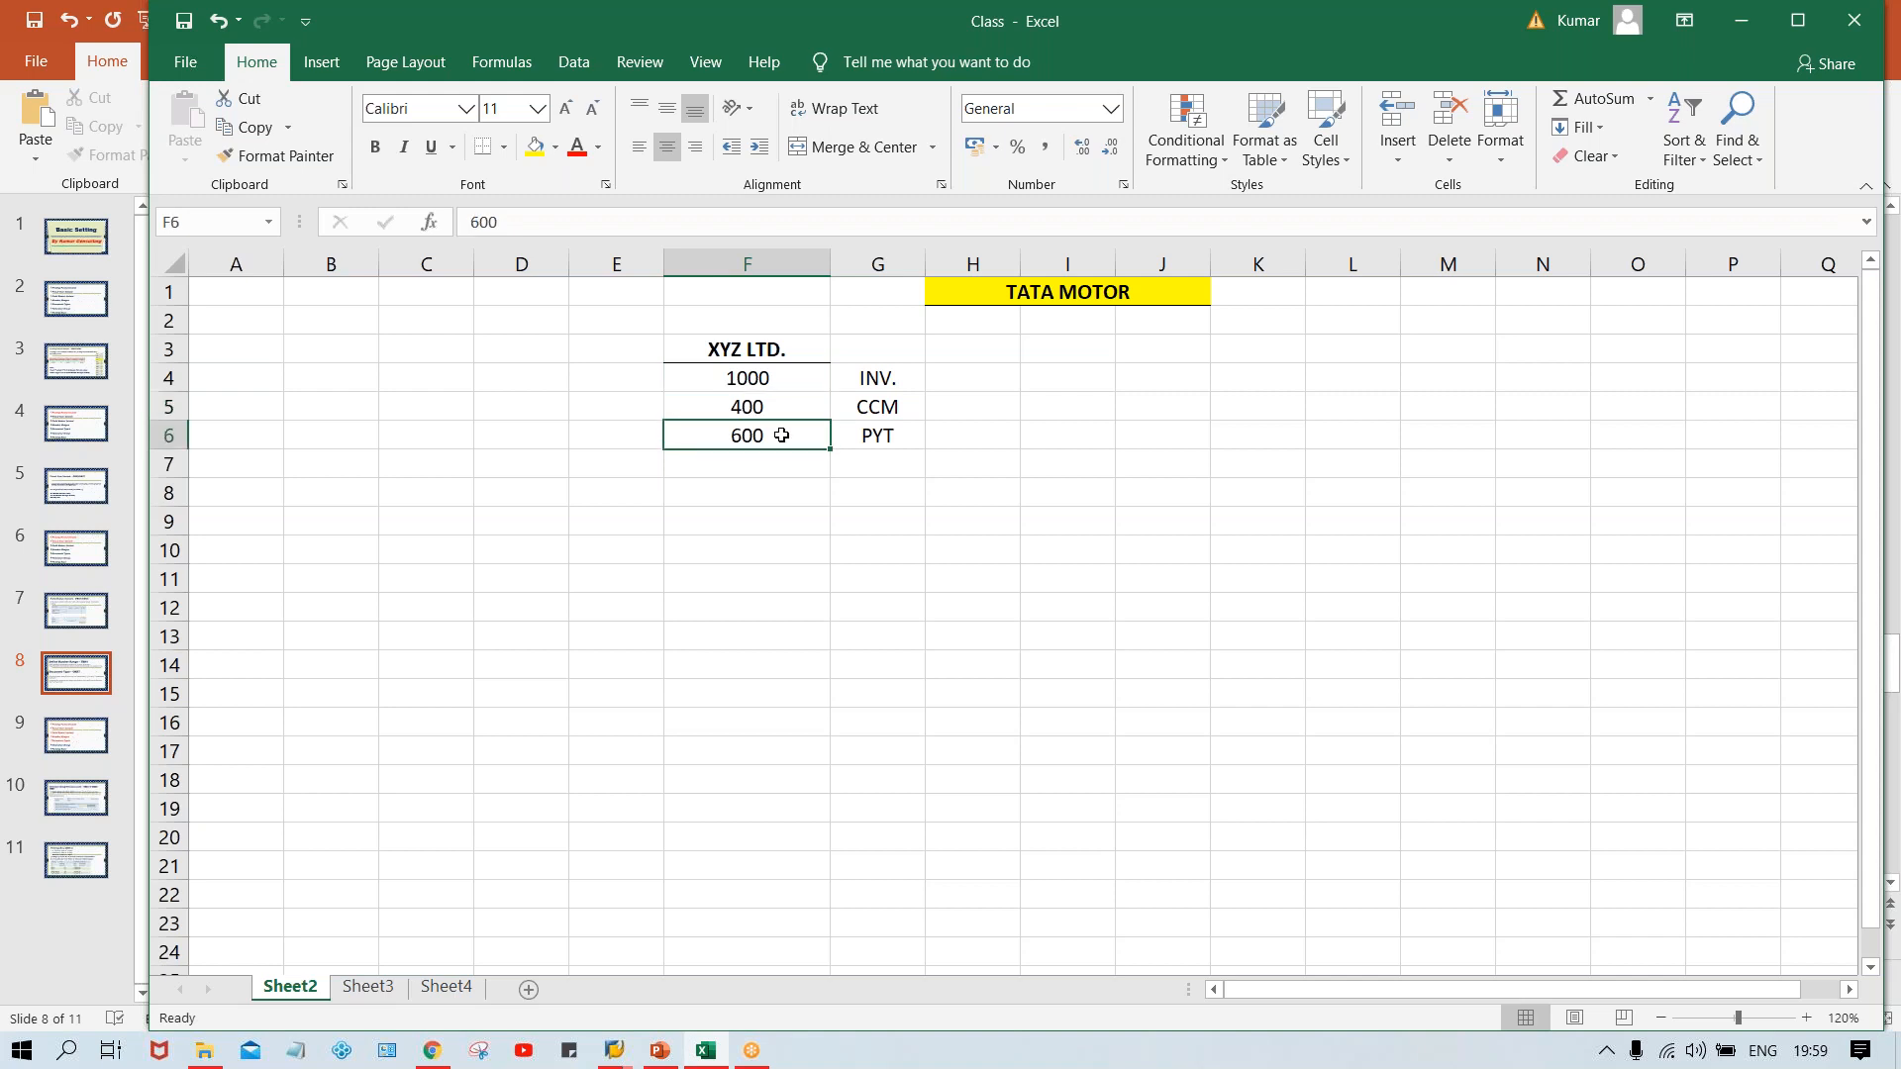
click(730, 381)
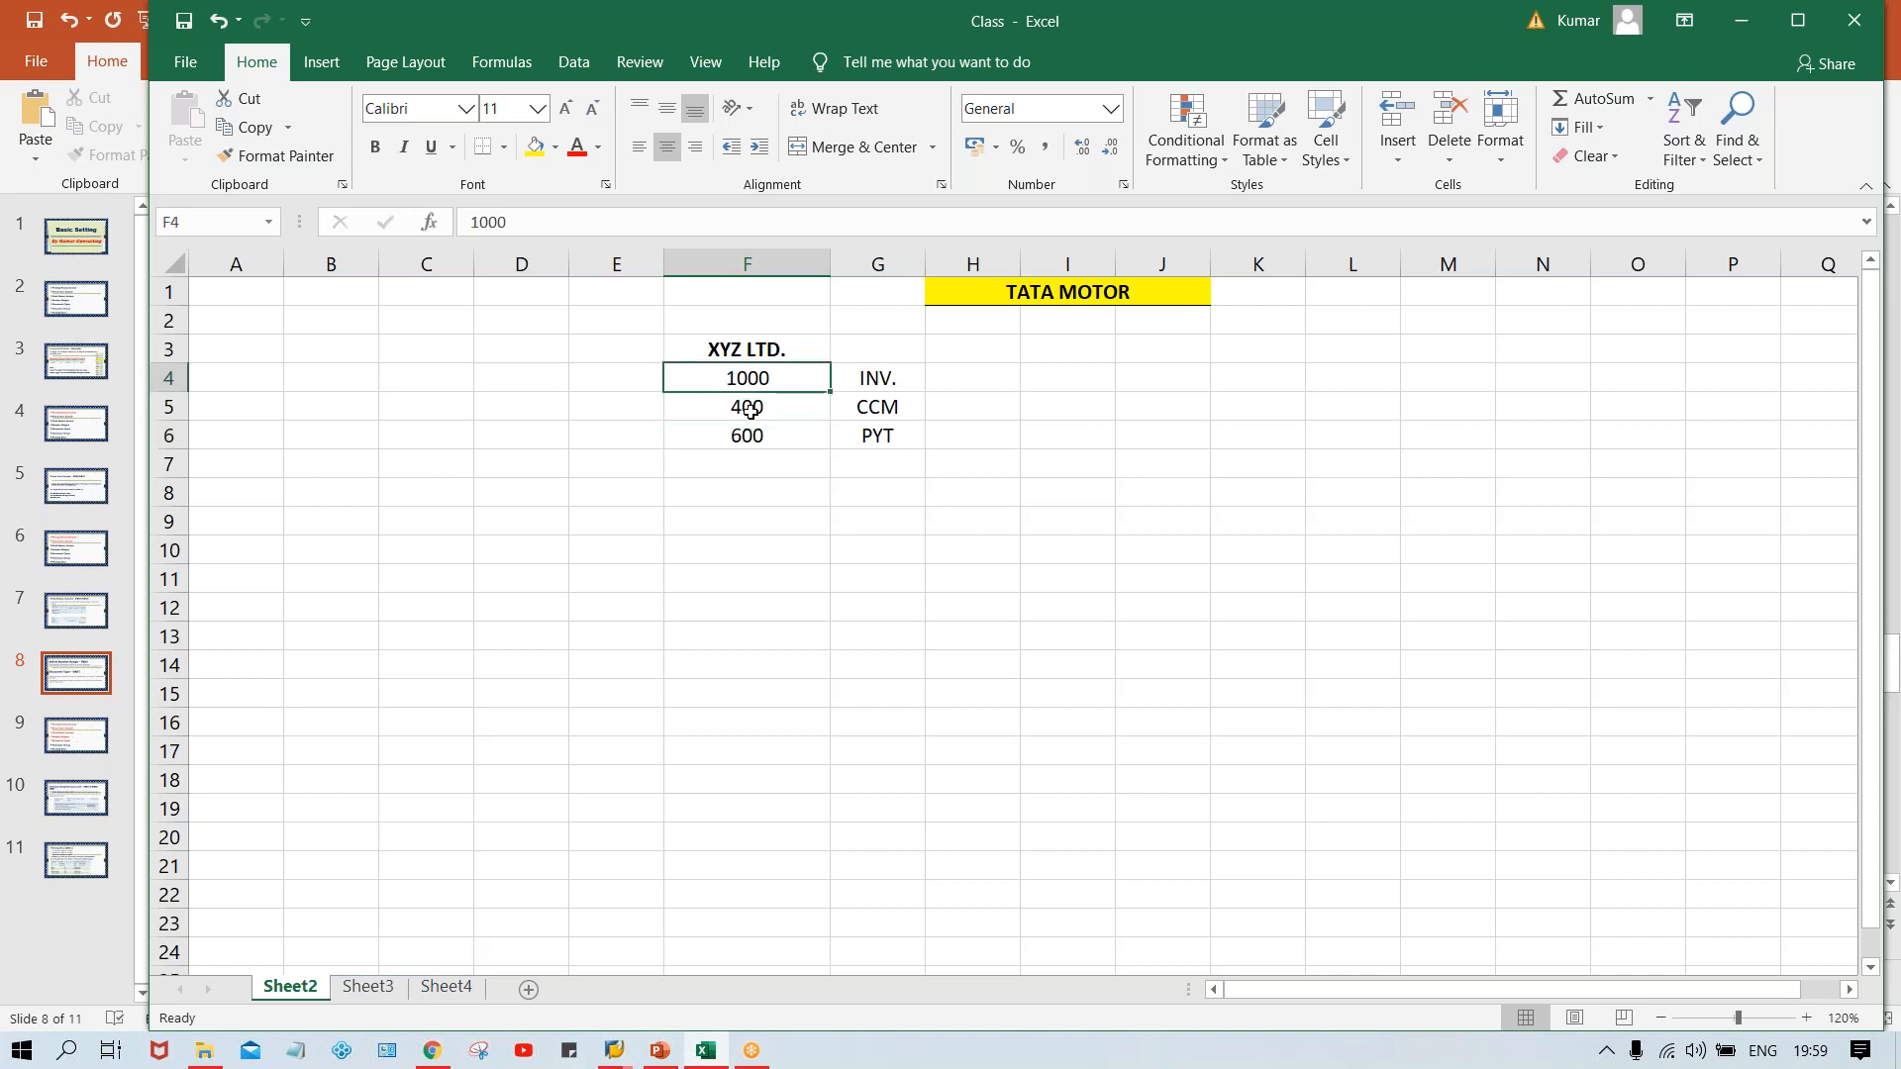
click(750, 409)
click(774, 442)
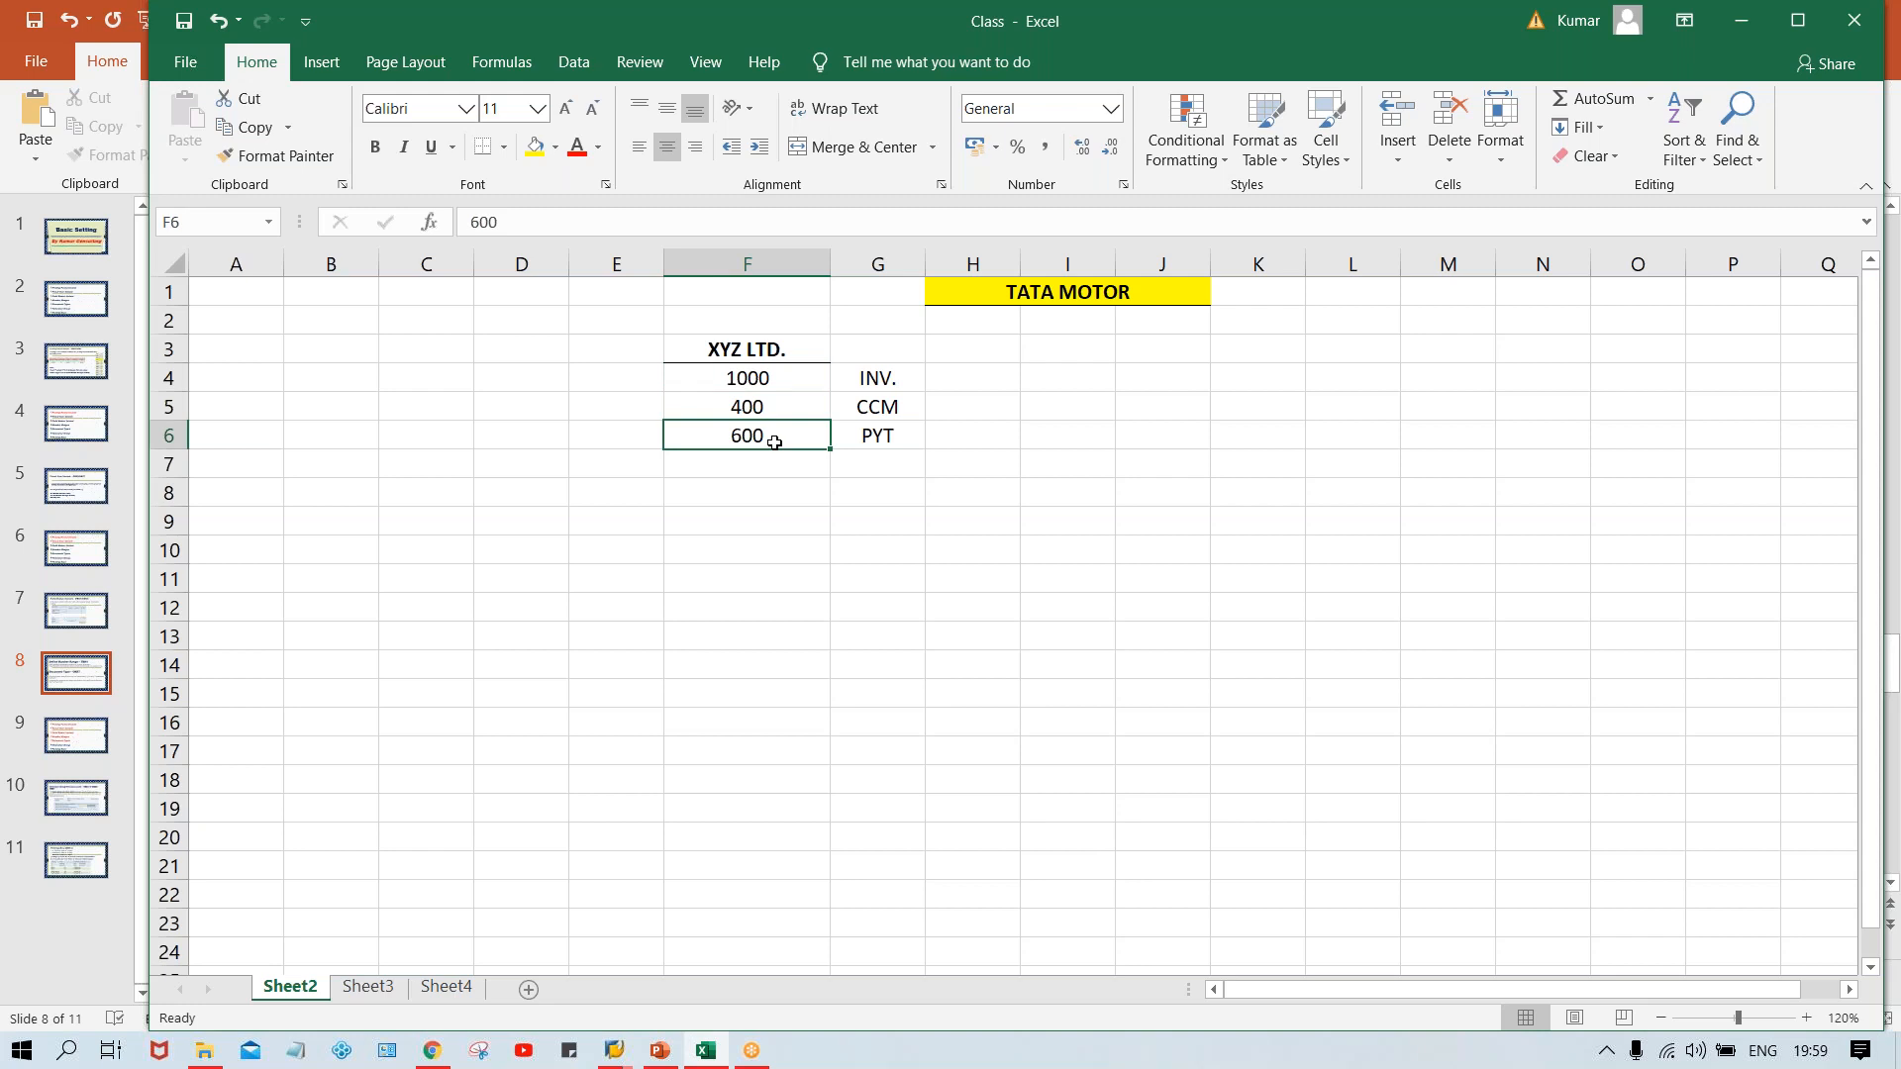
drag(753, 377, 749, 437)
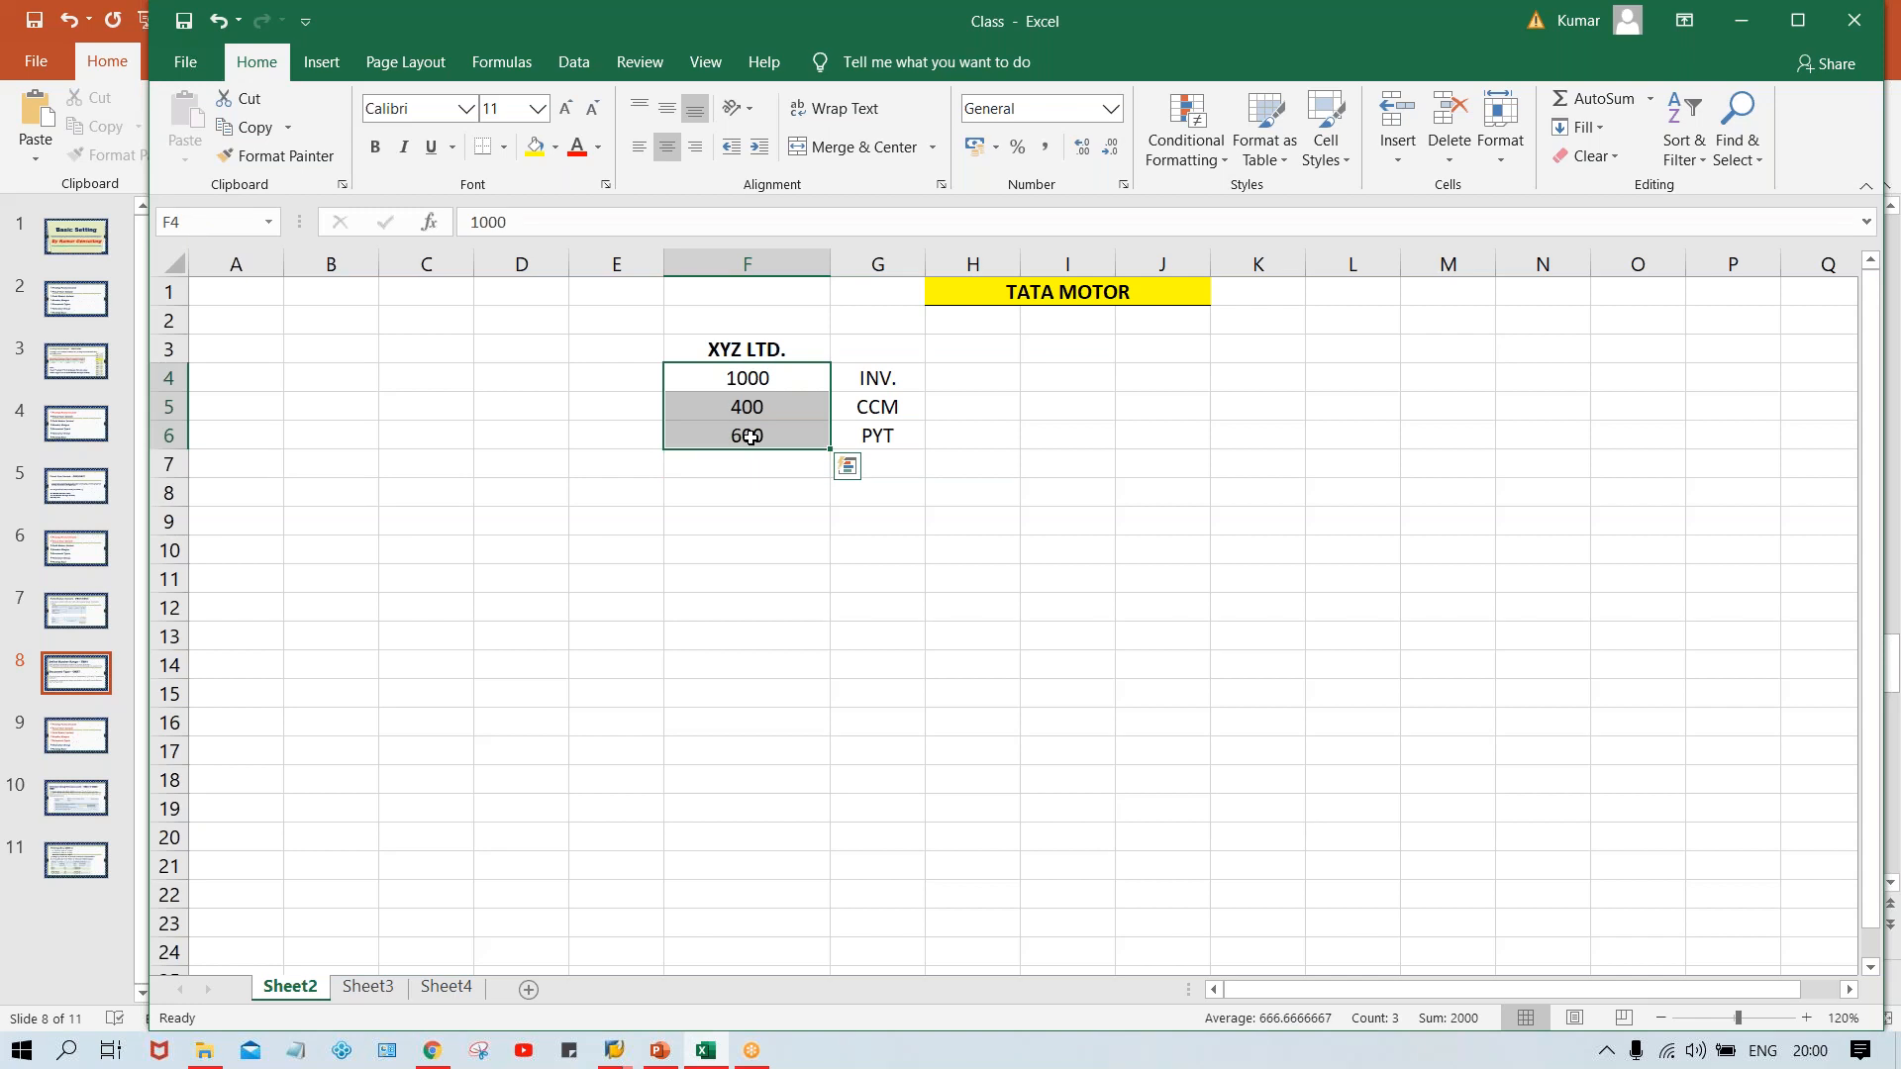
click(744, 377)
click(737, 408)
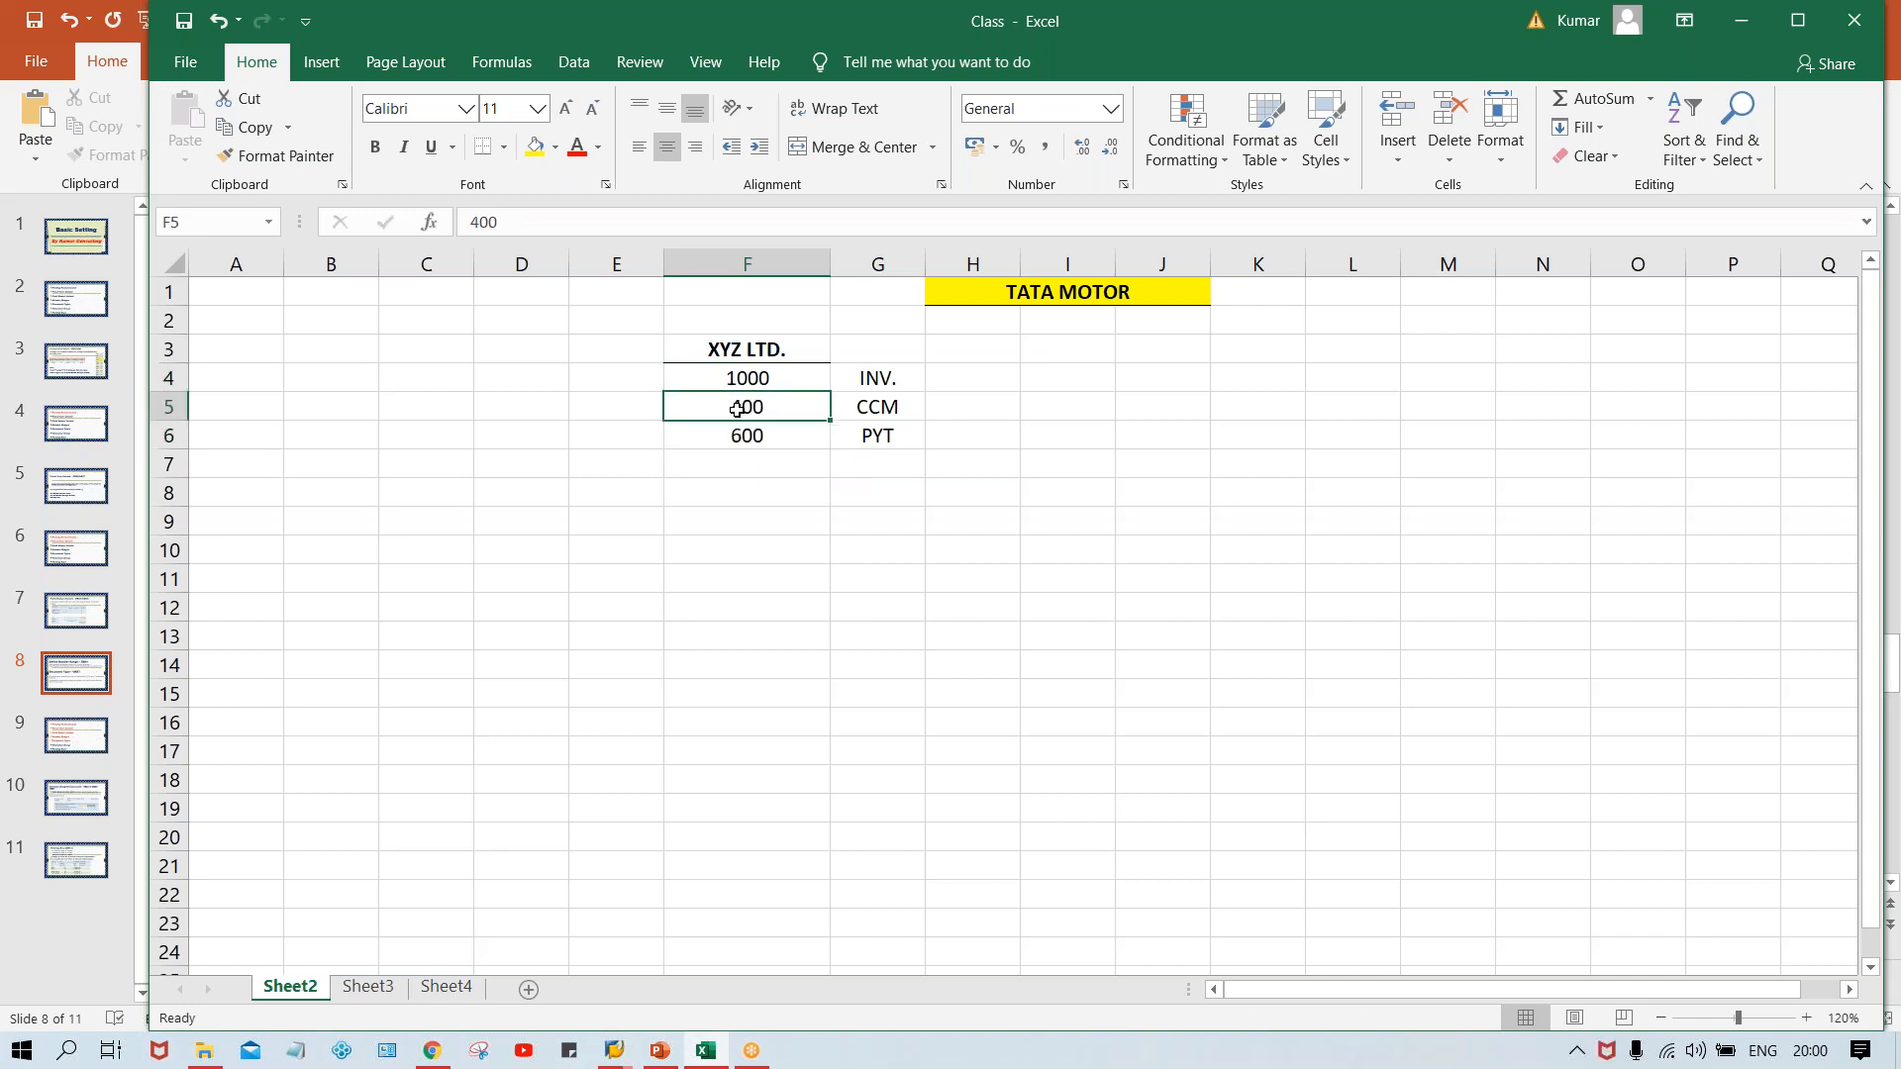
click(759, 458)
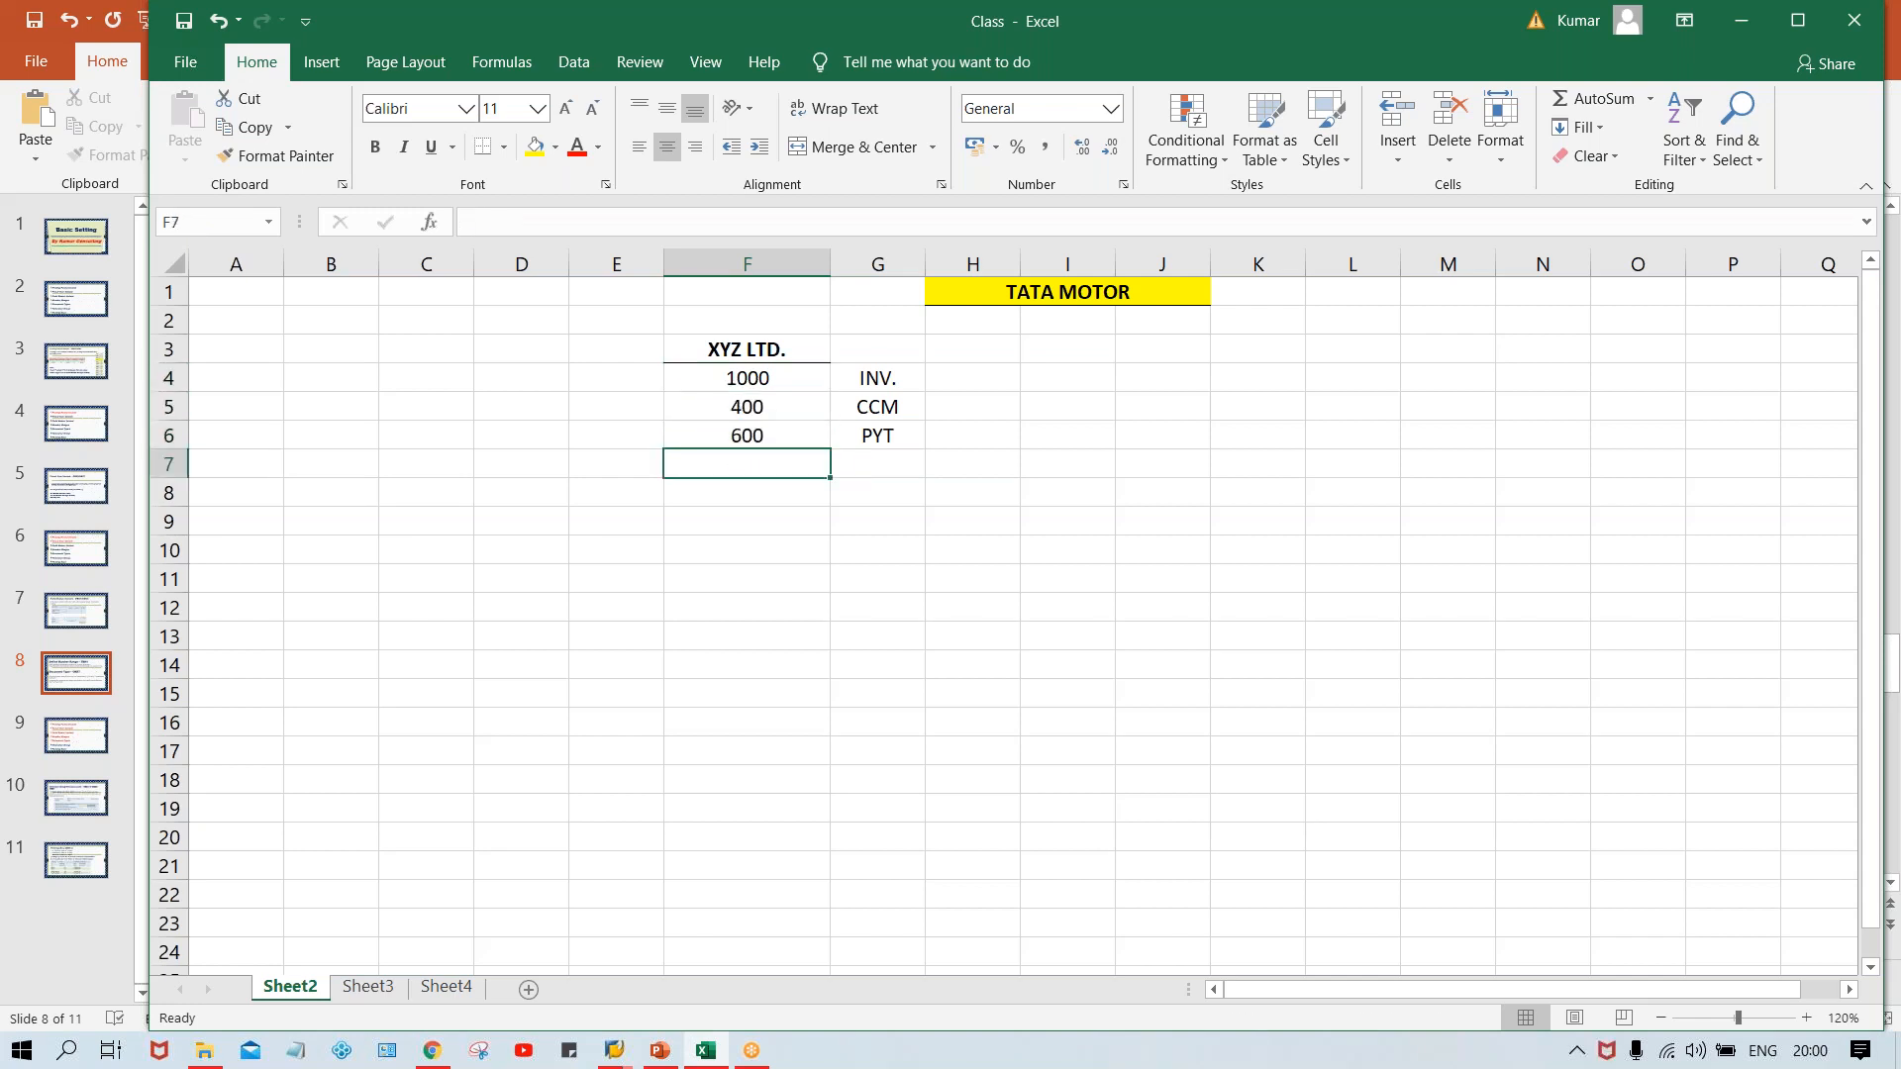
click(735, 377)
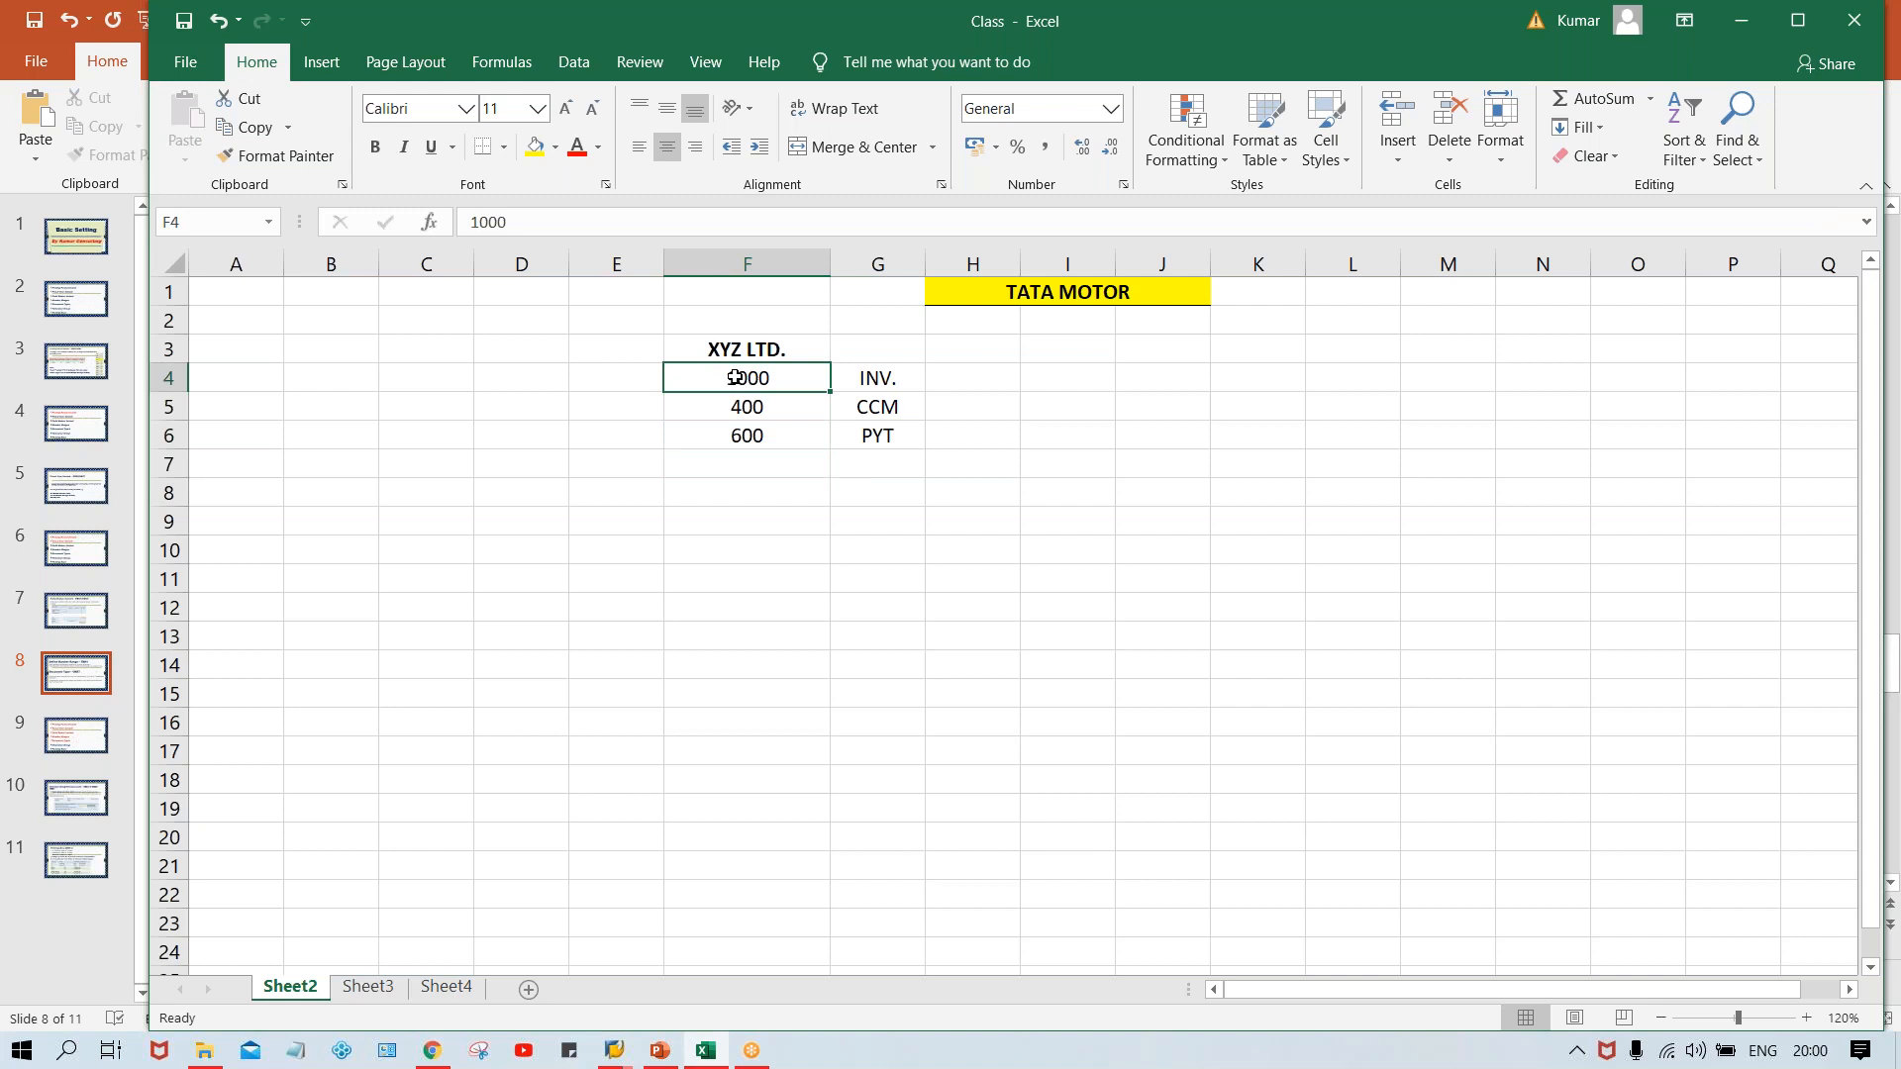
Enter the code "DR" in cell E4, beside the 1000 amount
click(601, 384)
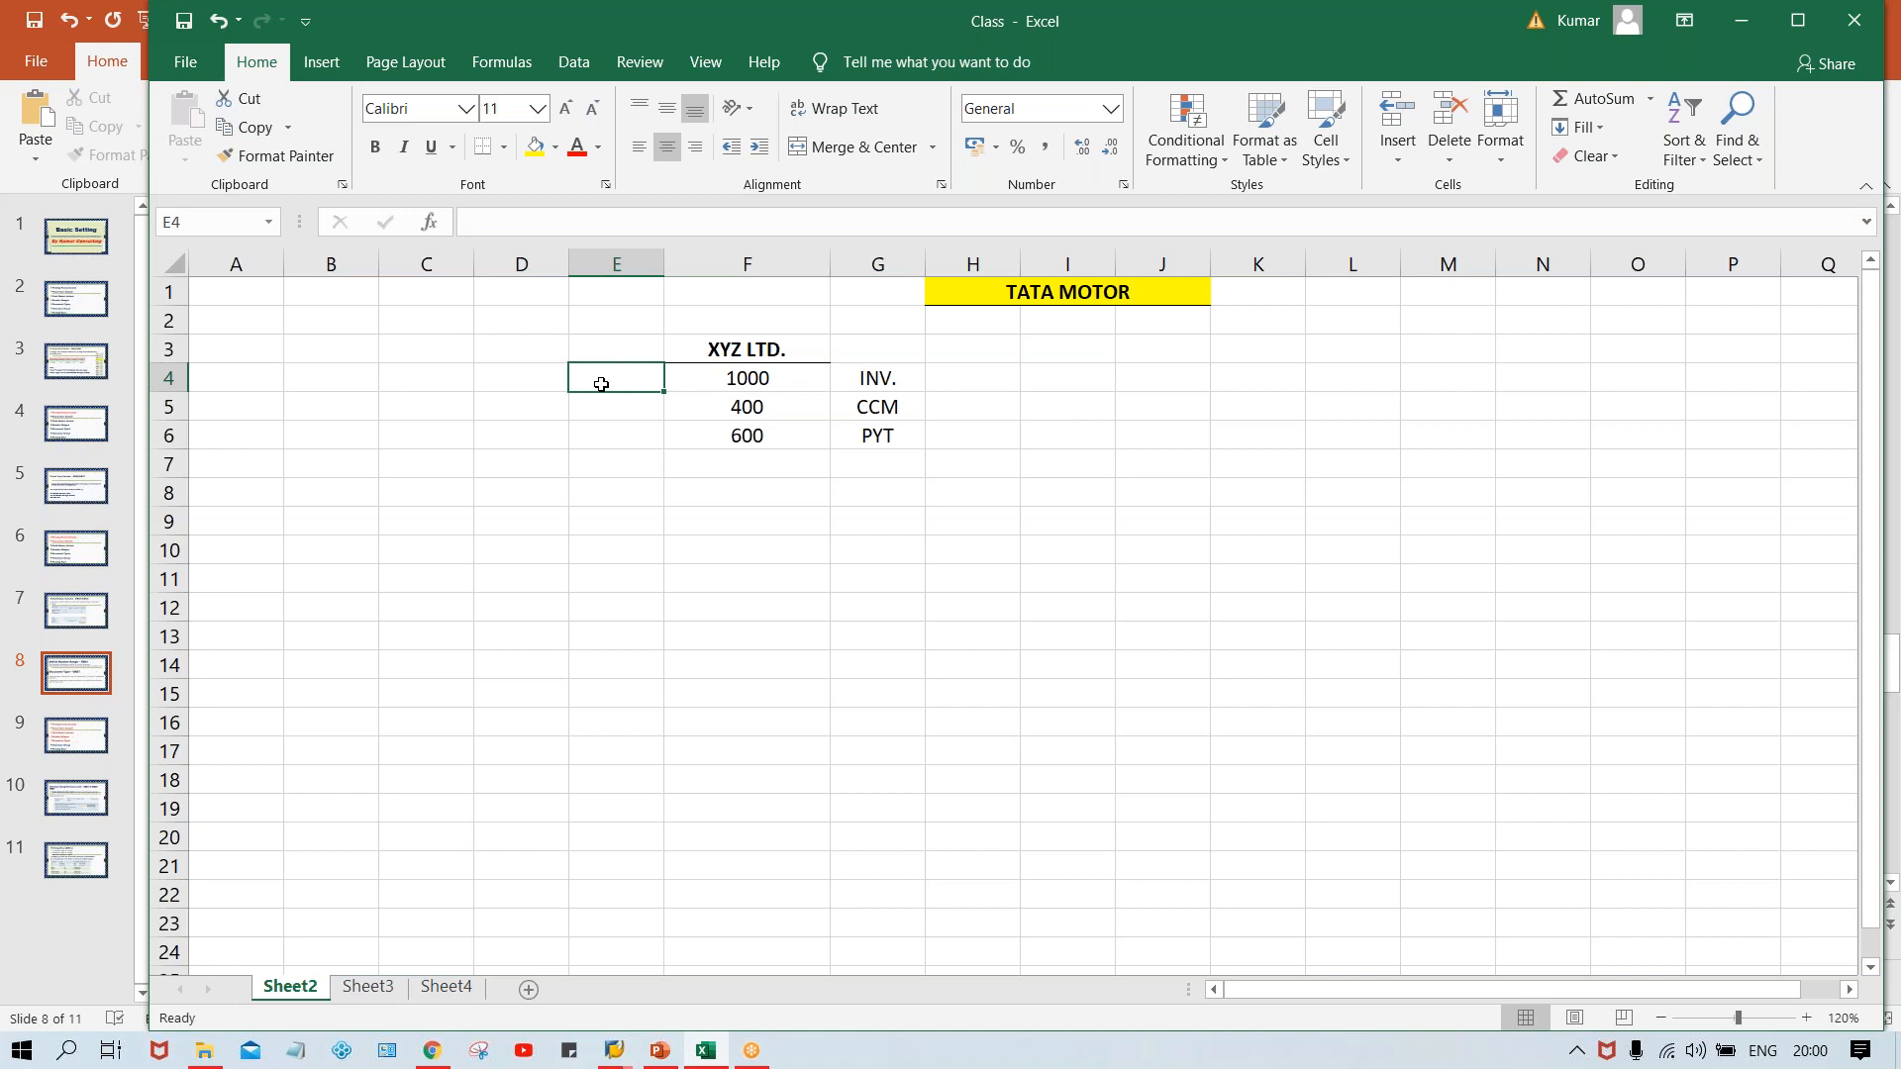
text(DR)
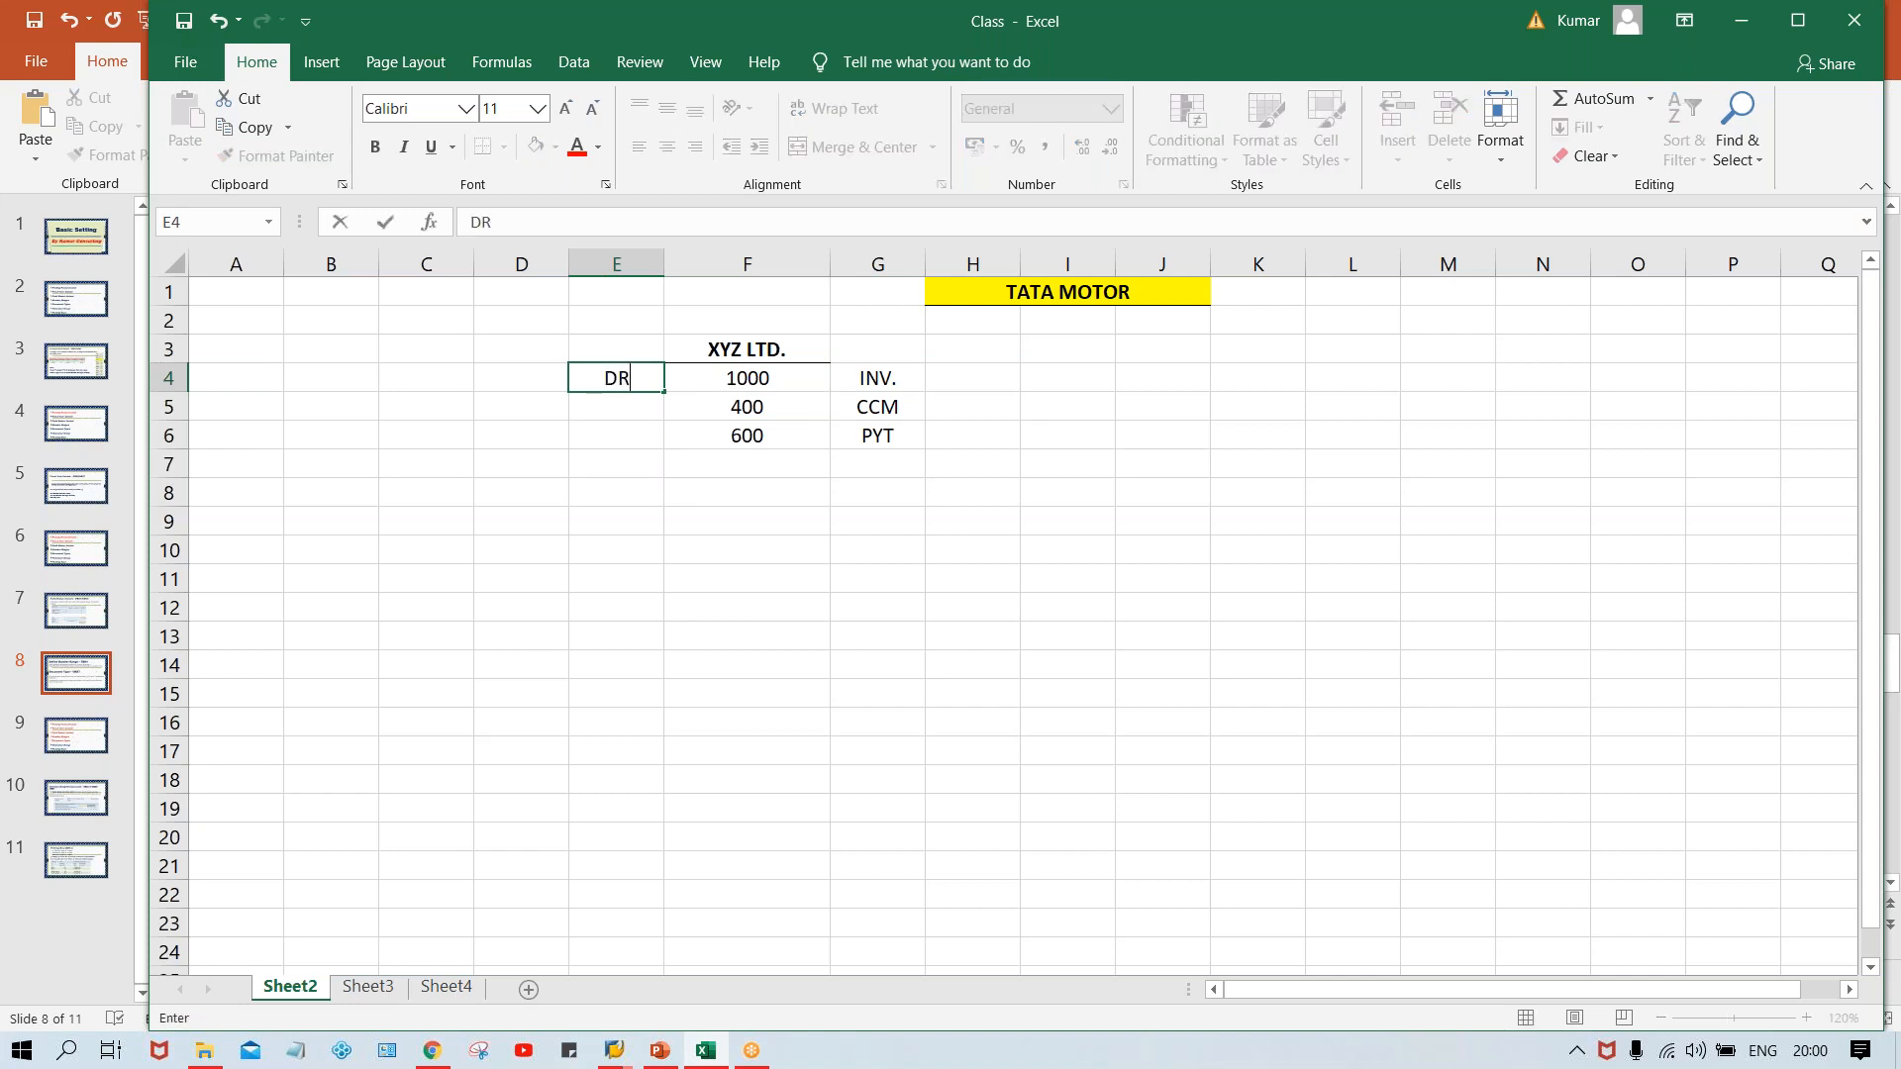
key(Return)
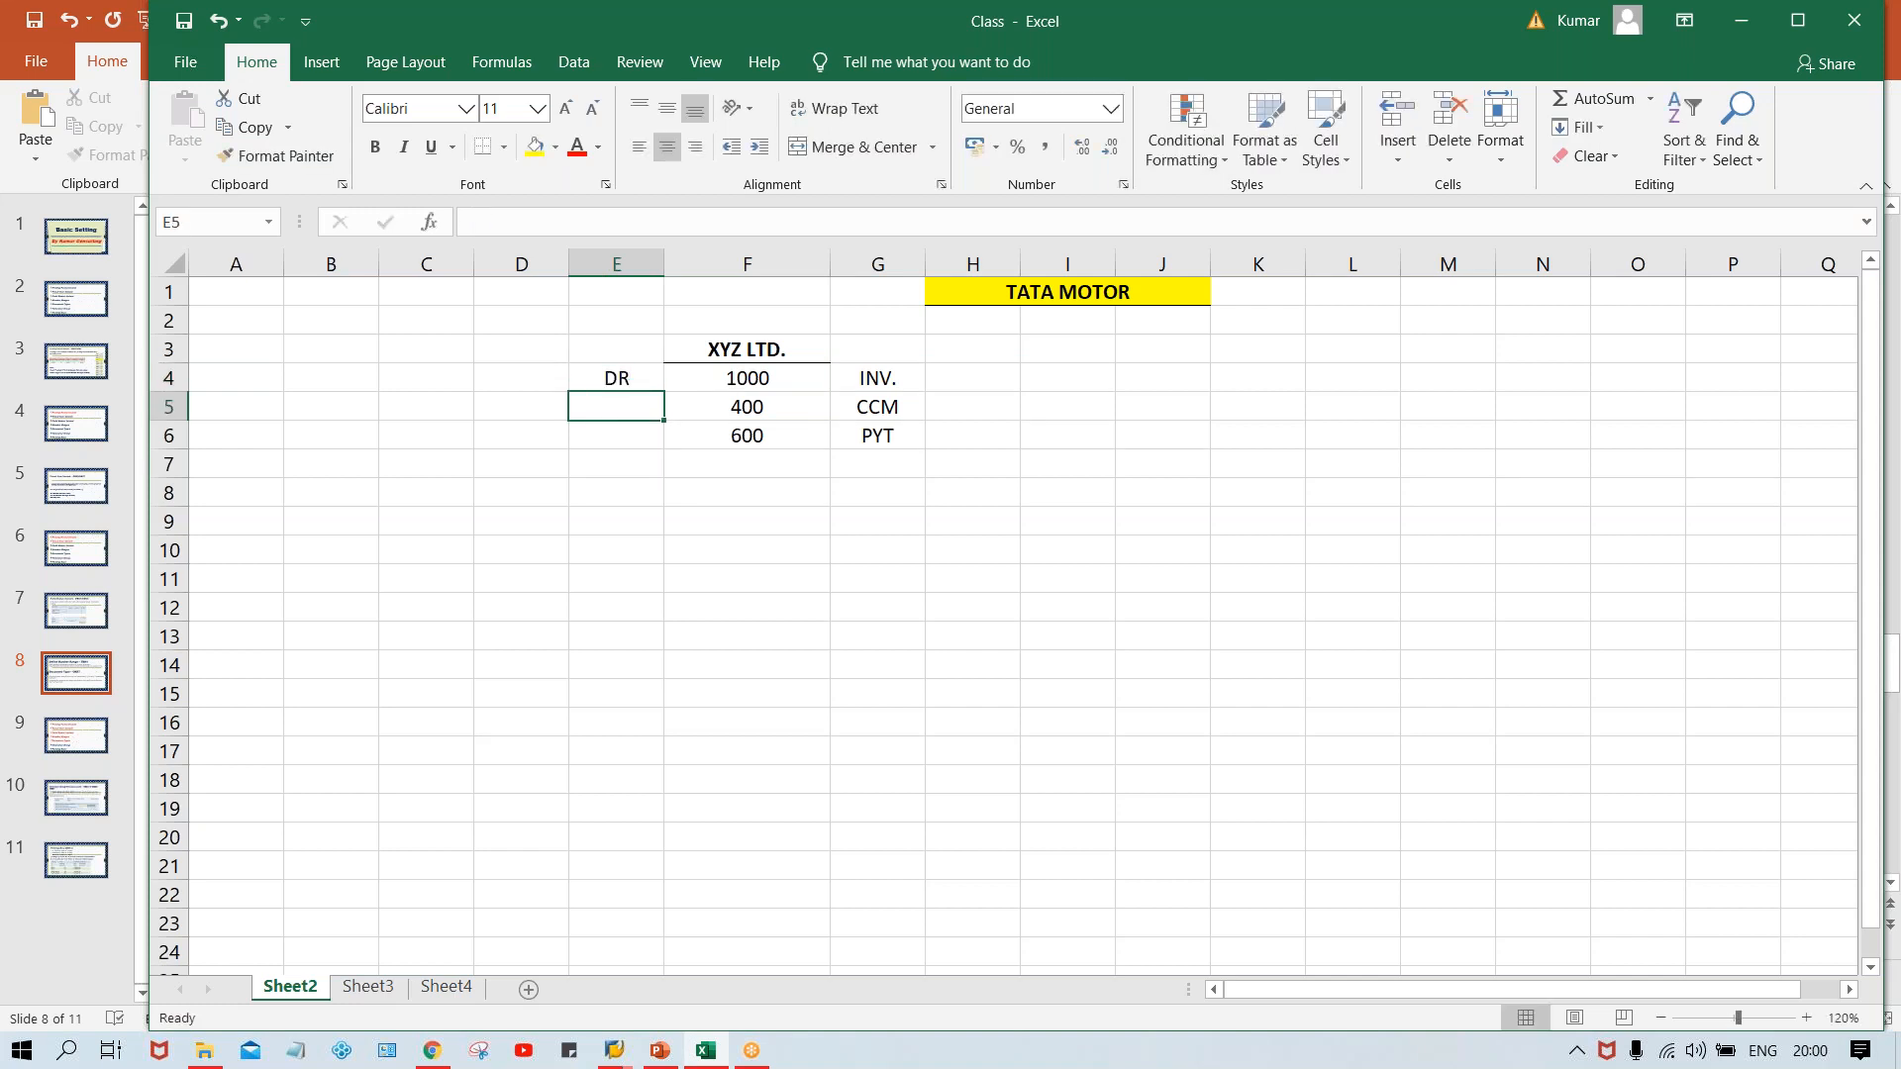
Enter the code "DG" in cell E5 beside the 400 amount and "DZ" in cell E6 beside the 600 amount
click(594, 374)
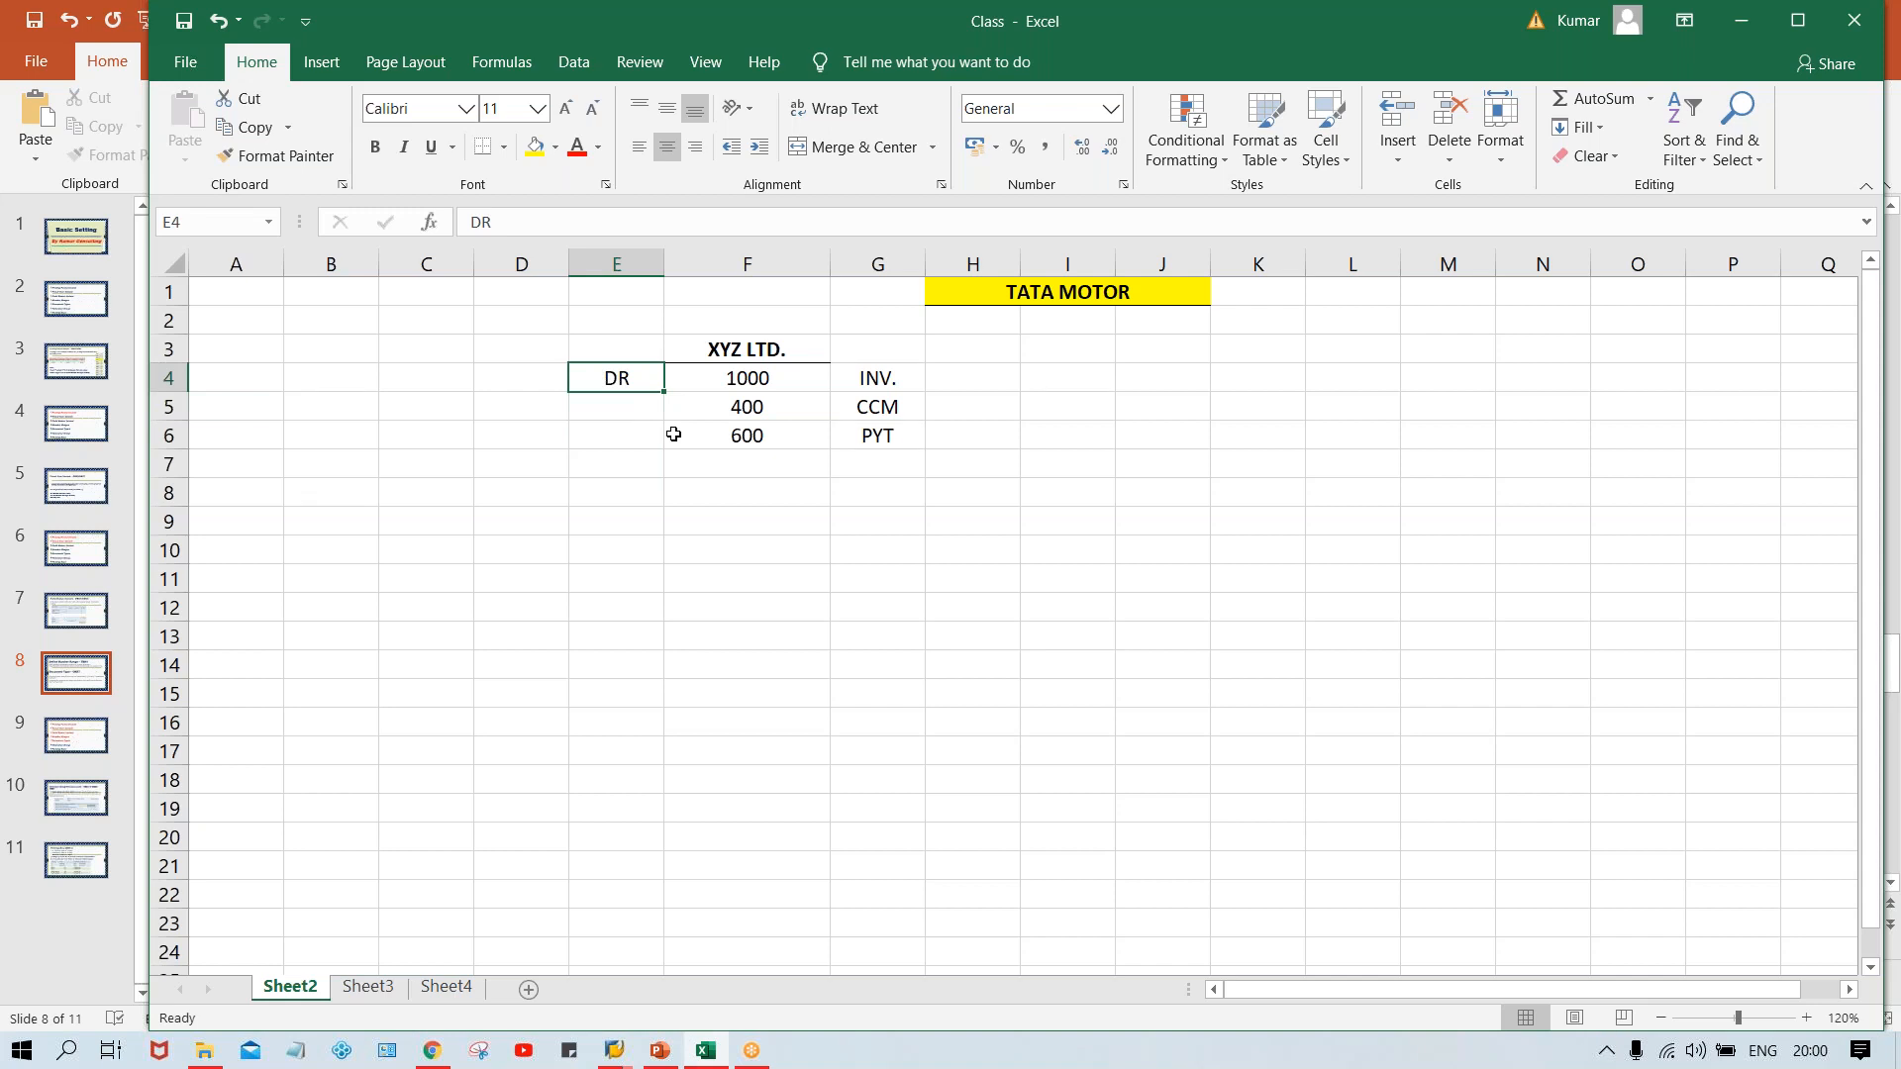
click(615, 414)
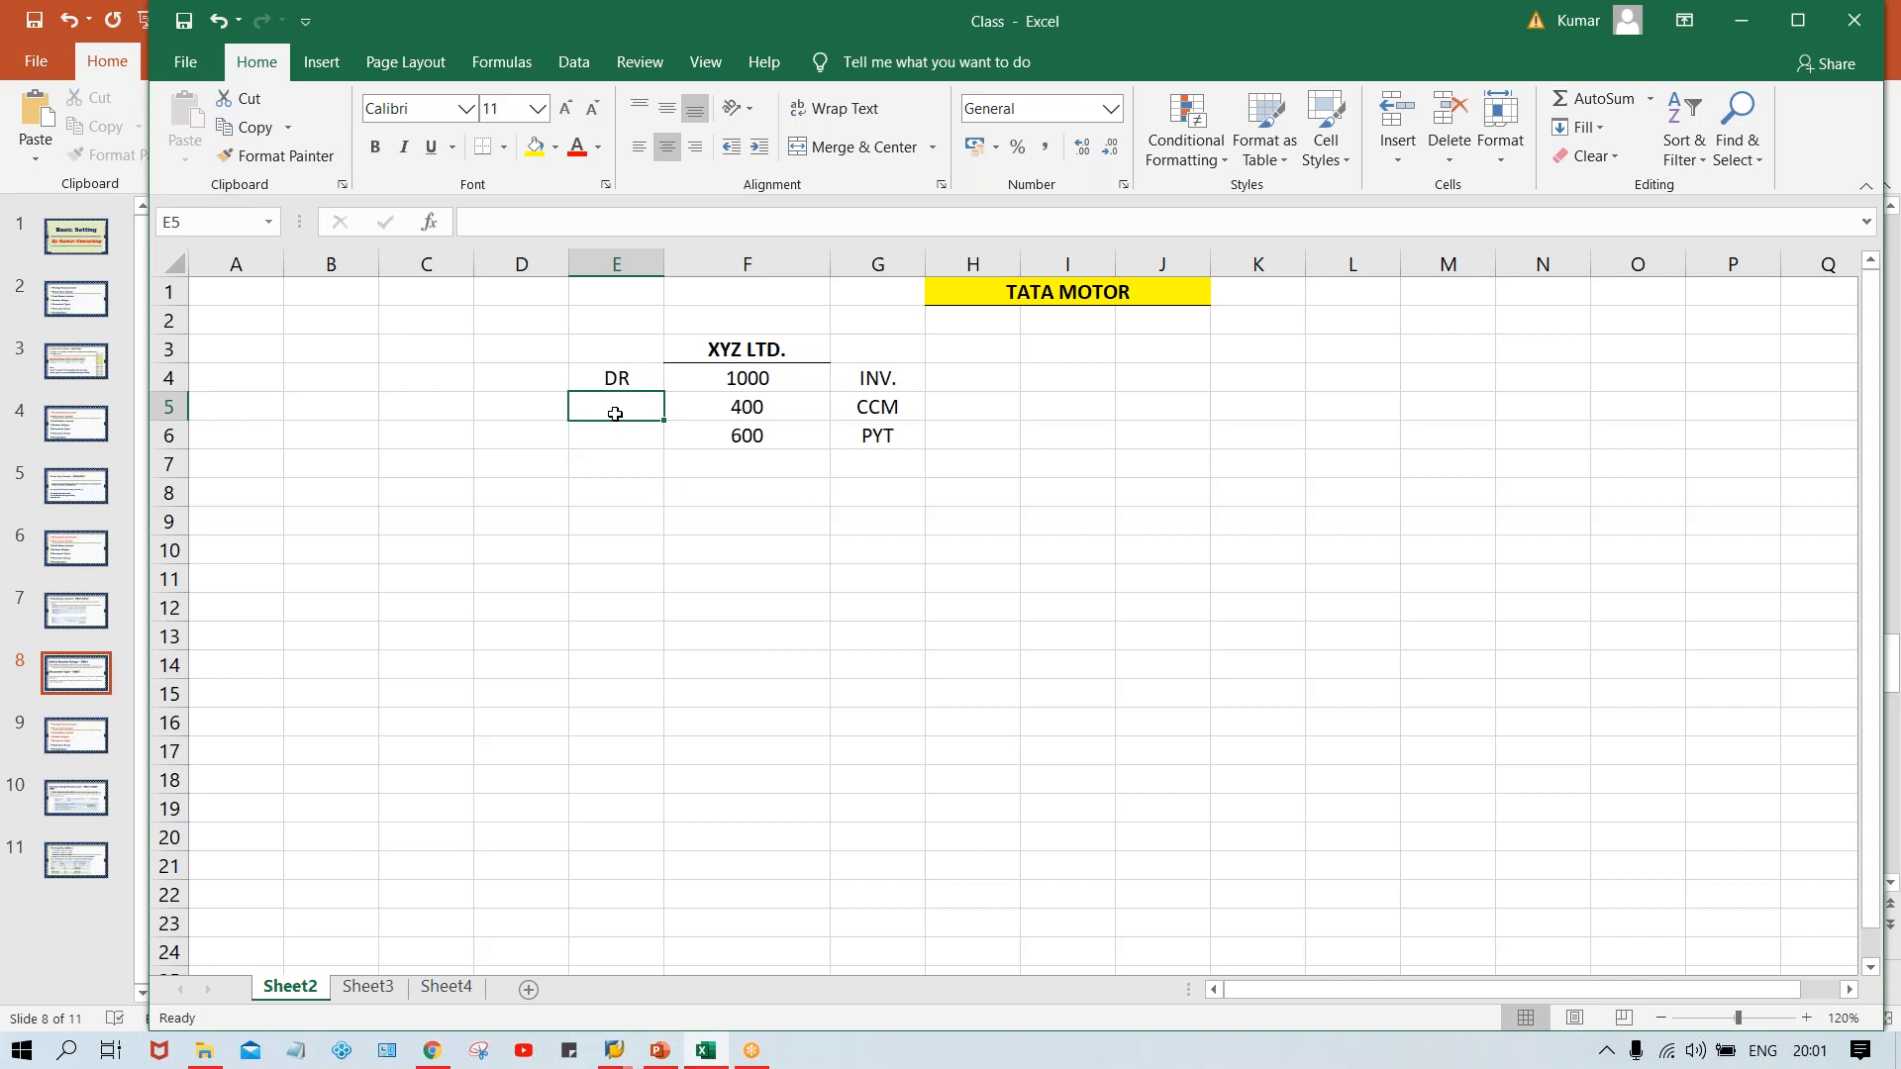
key(Up)
click(755, 381)
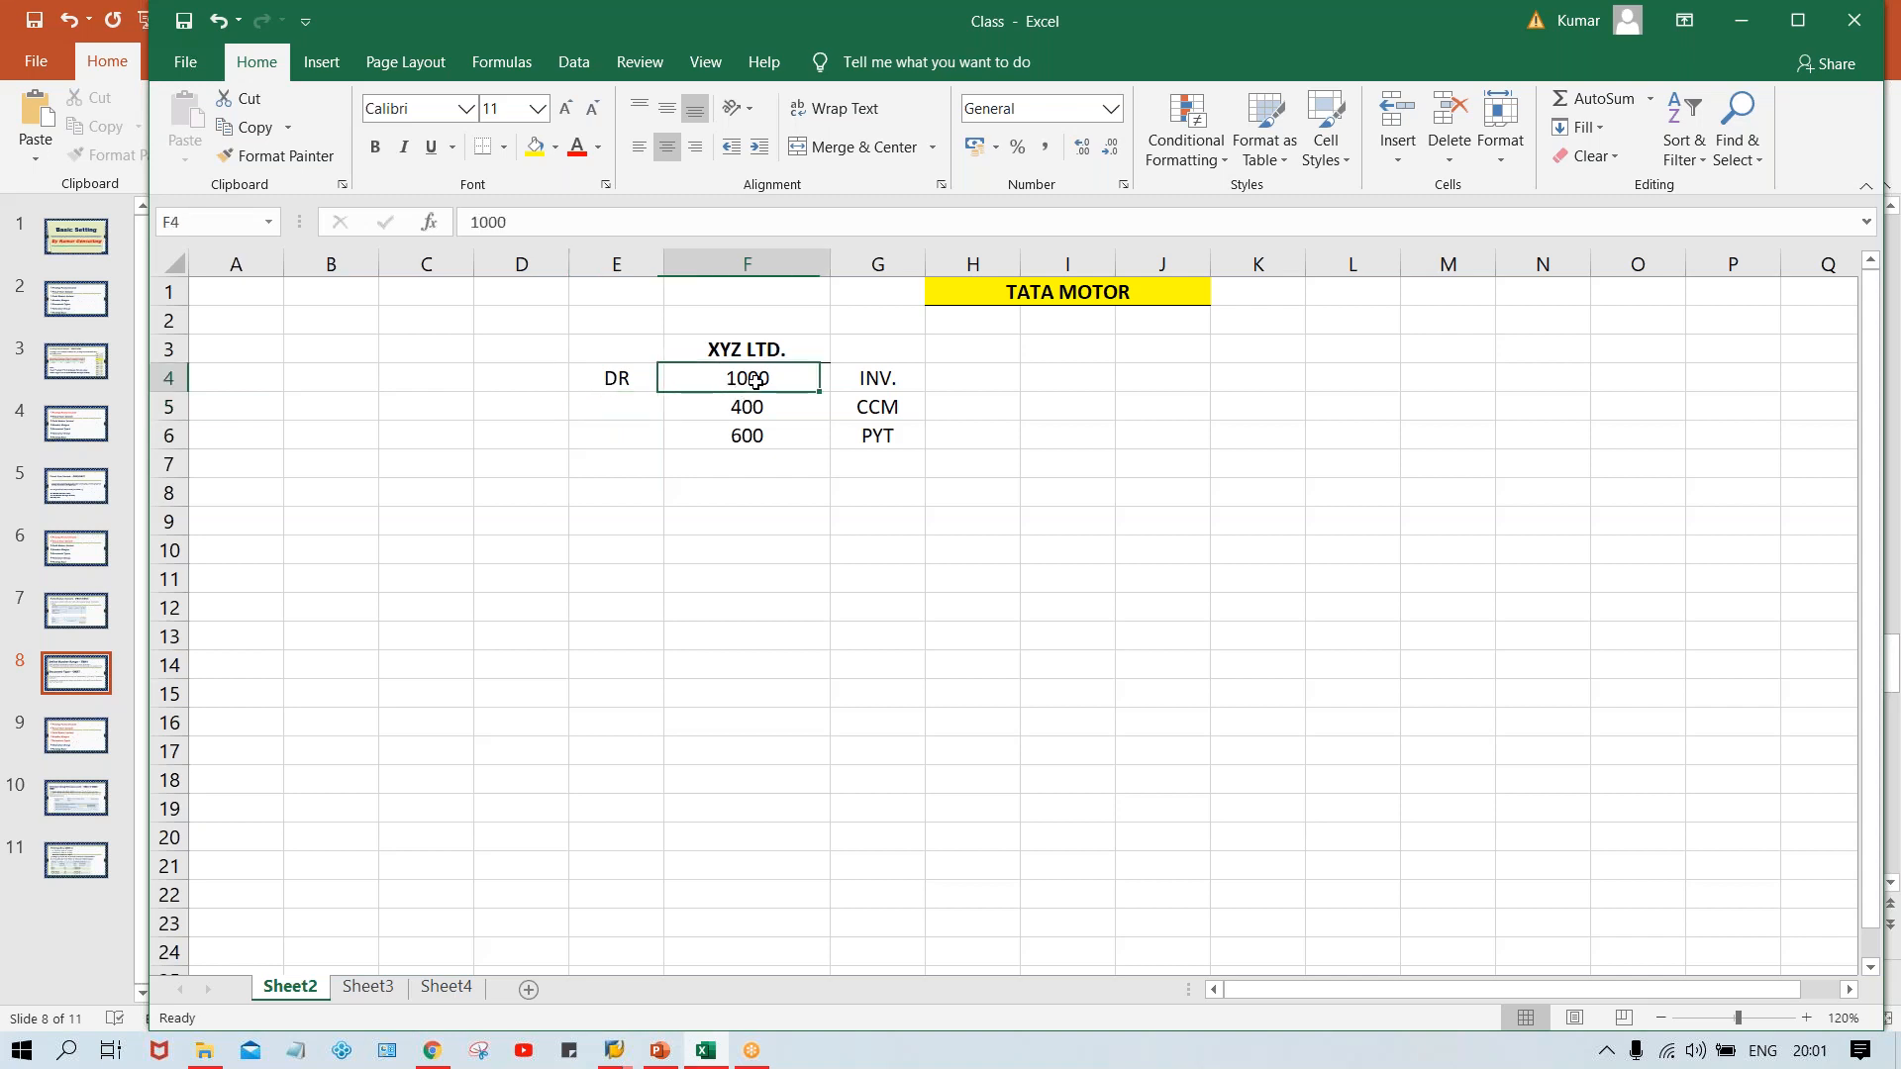
click(636, 410)
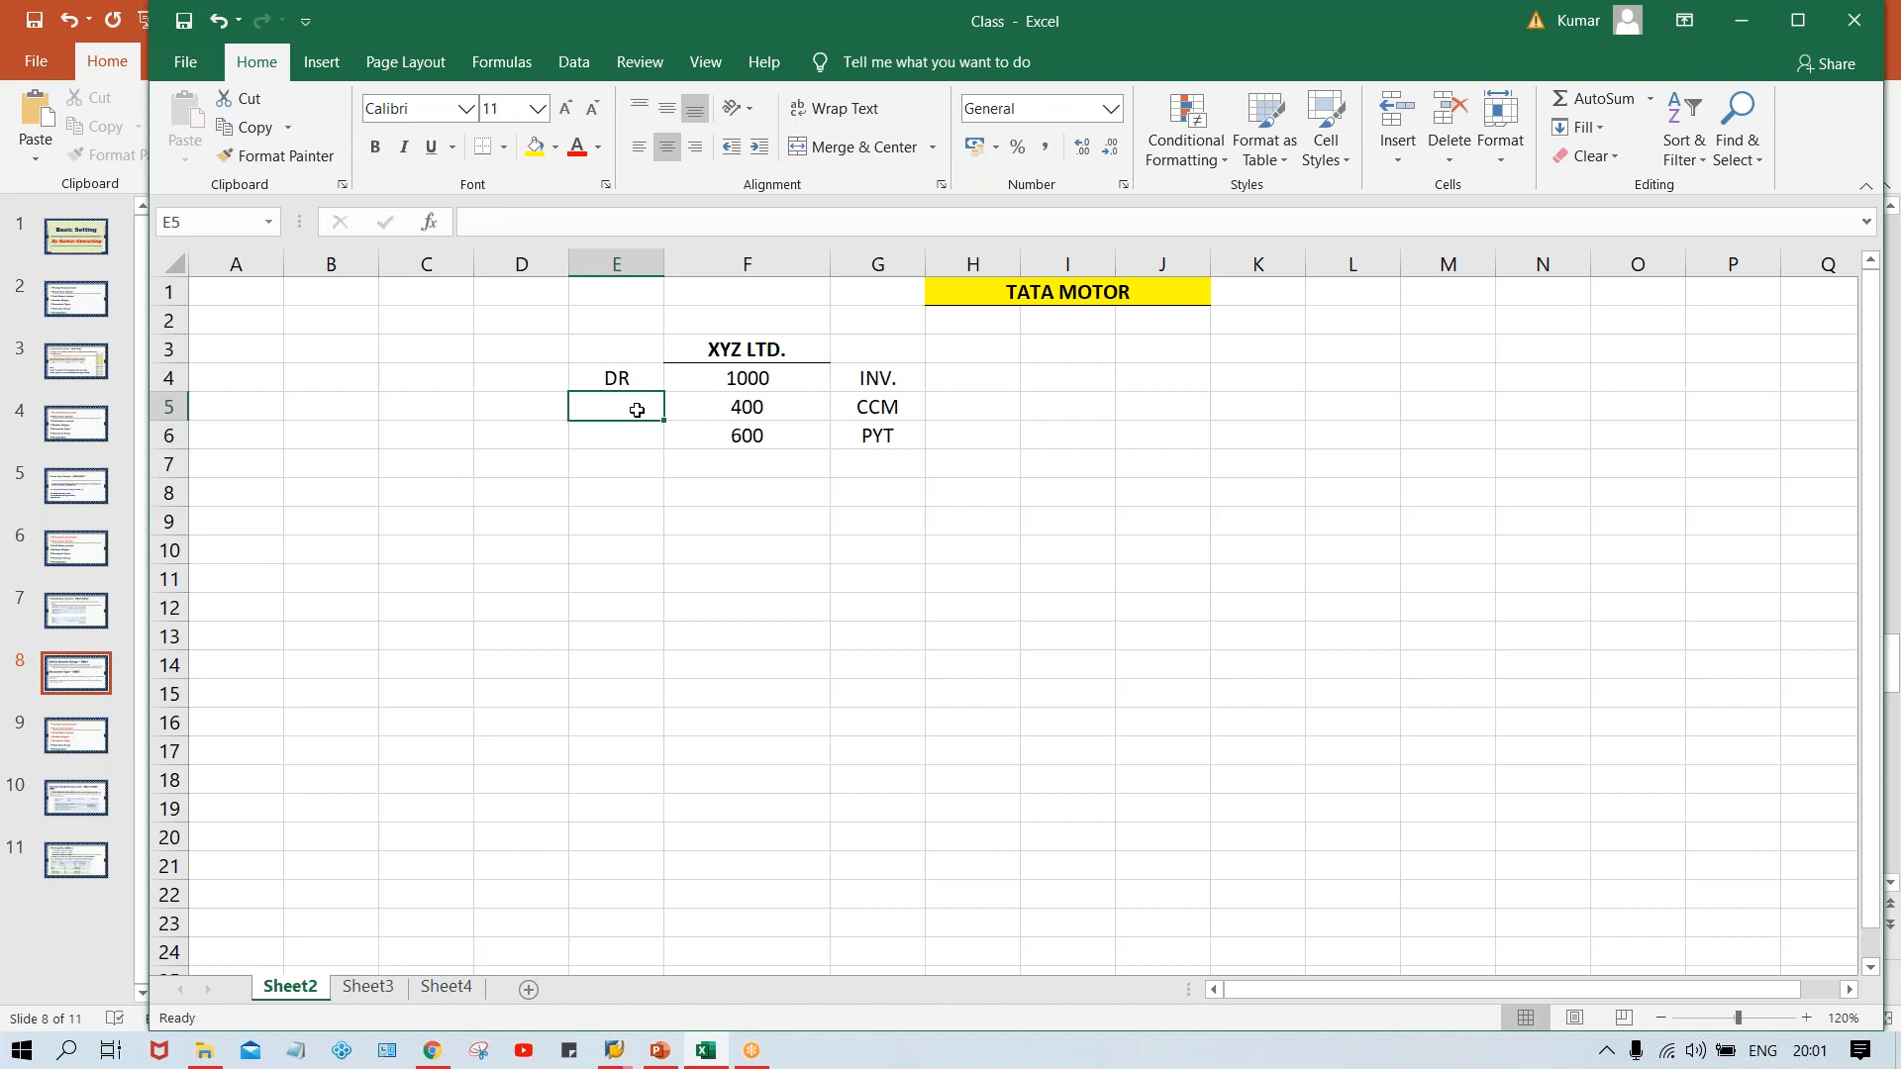
text(DG)
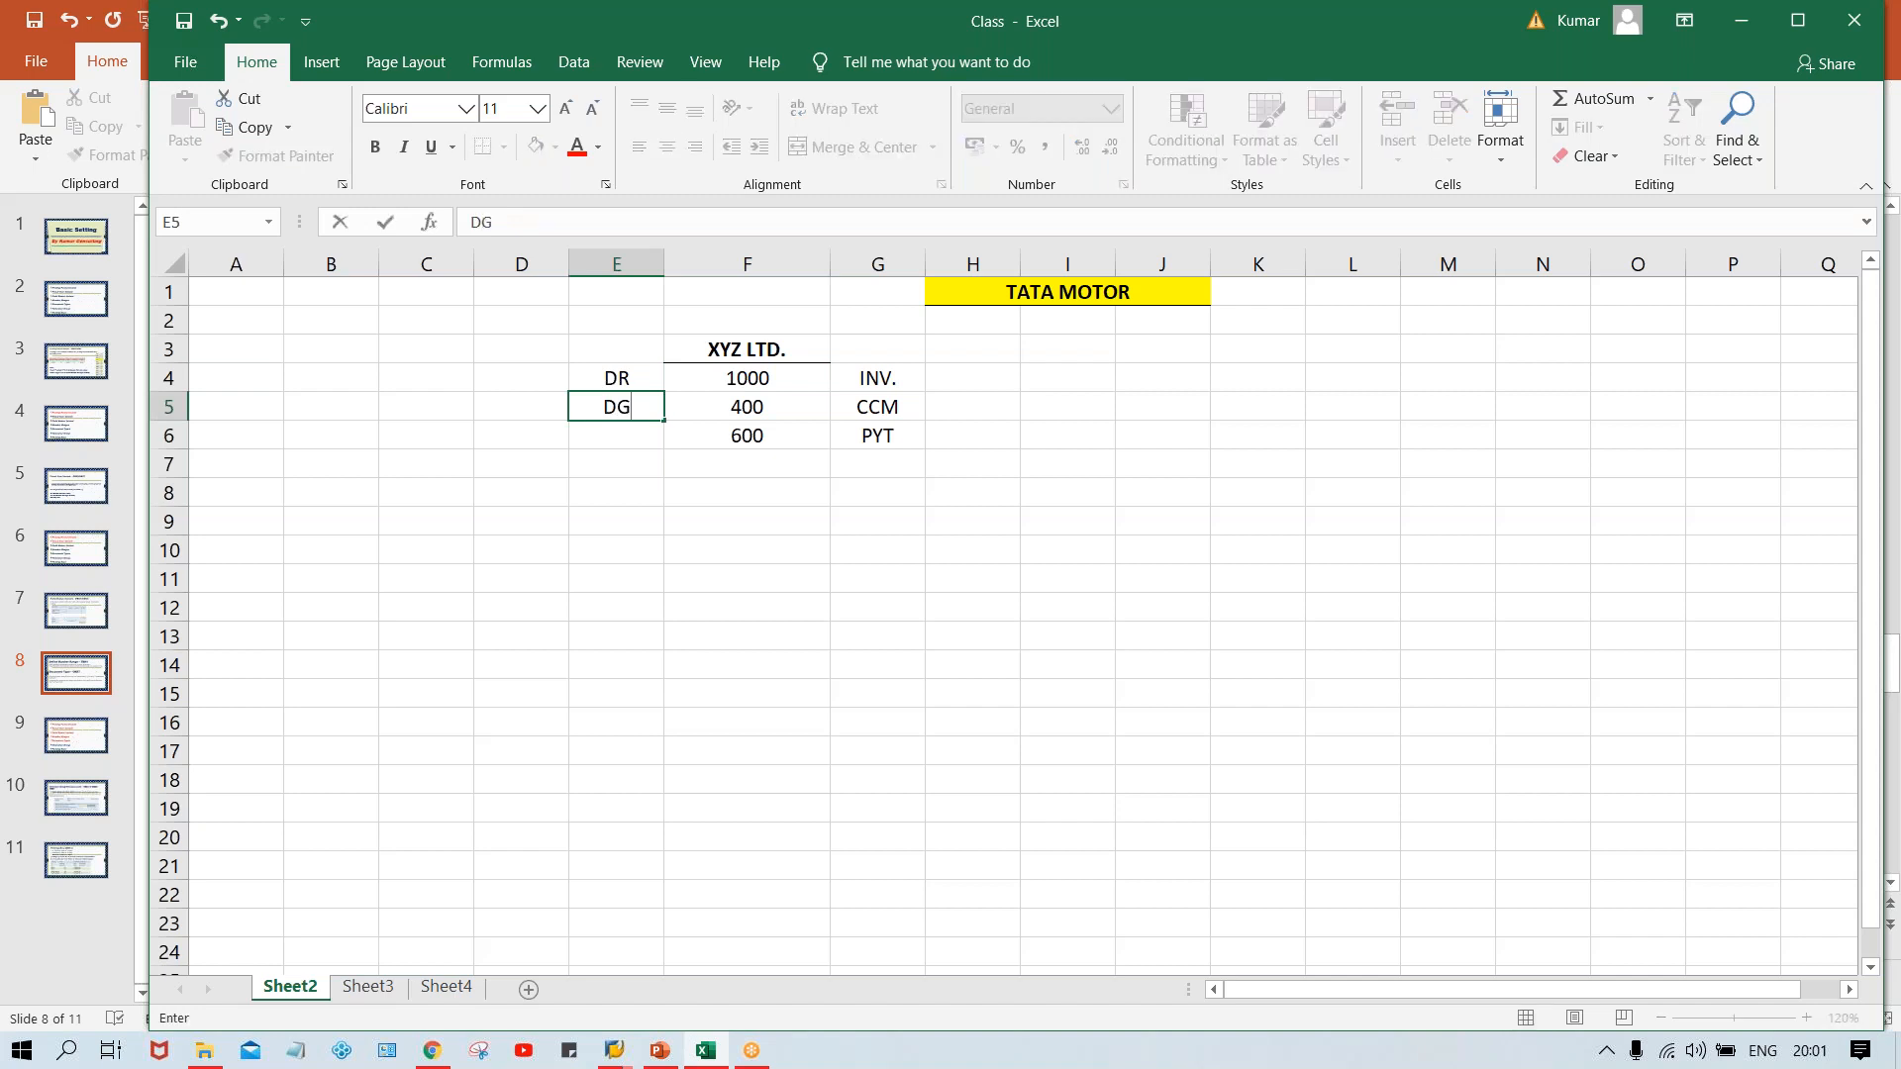
key(Return)
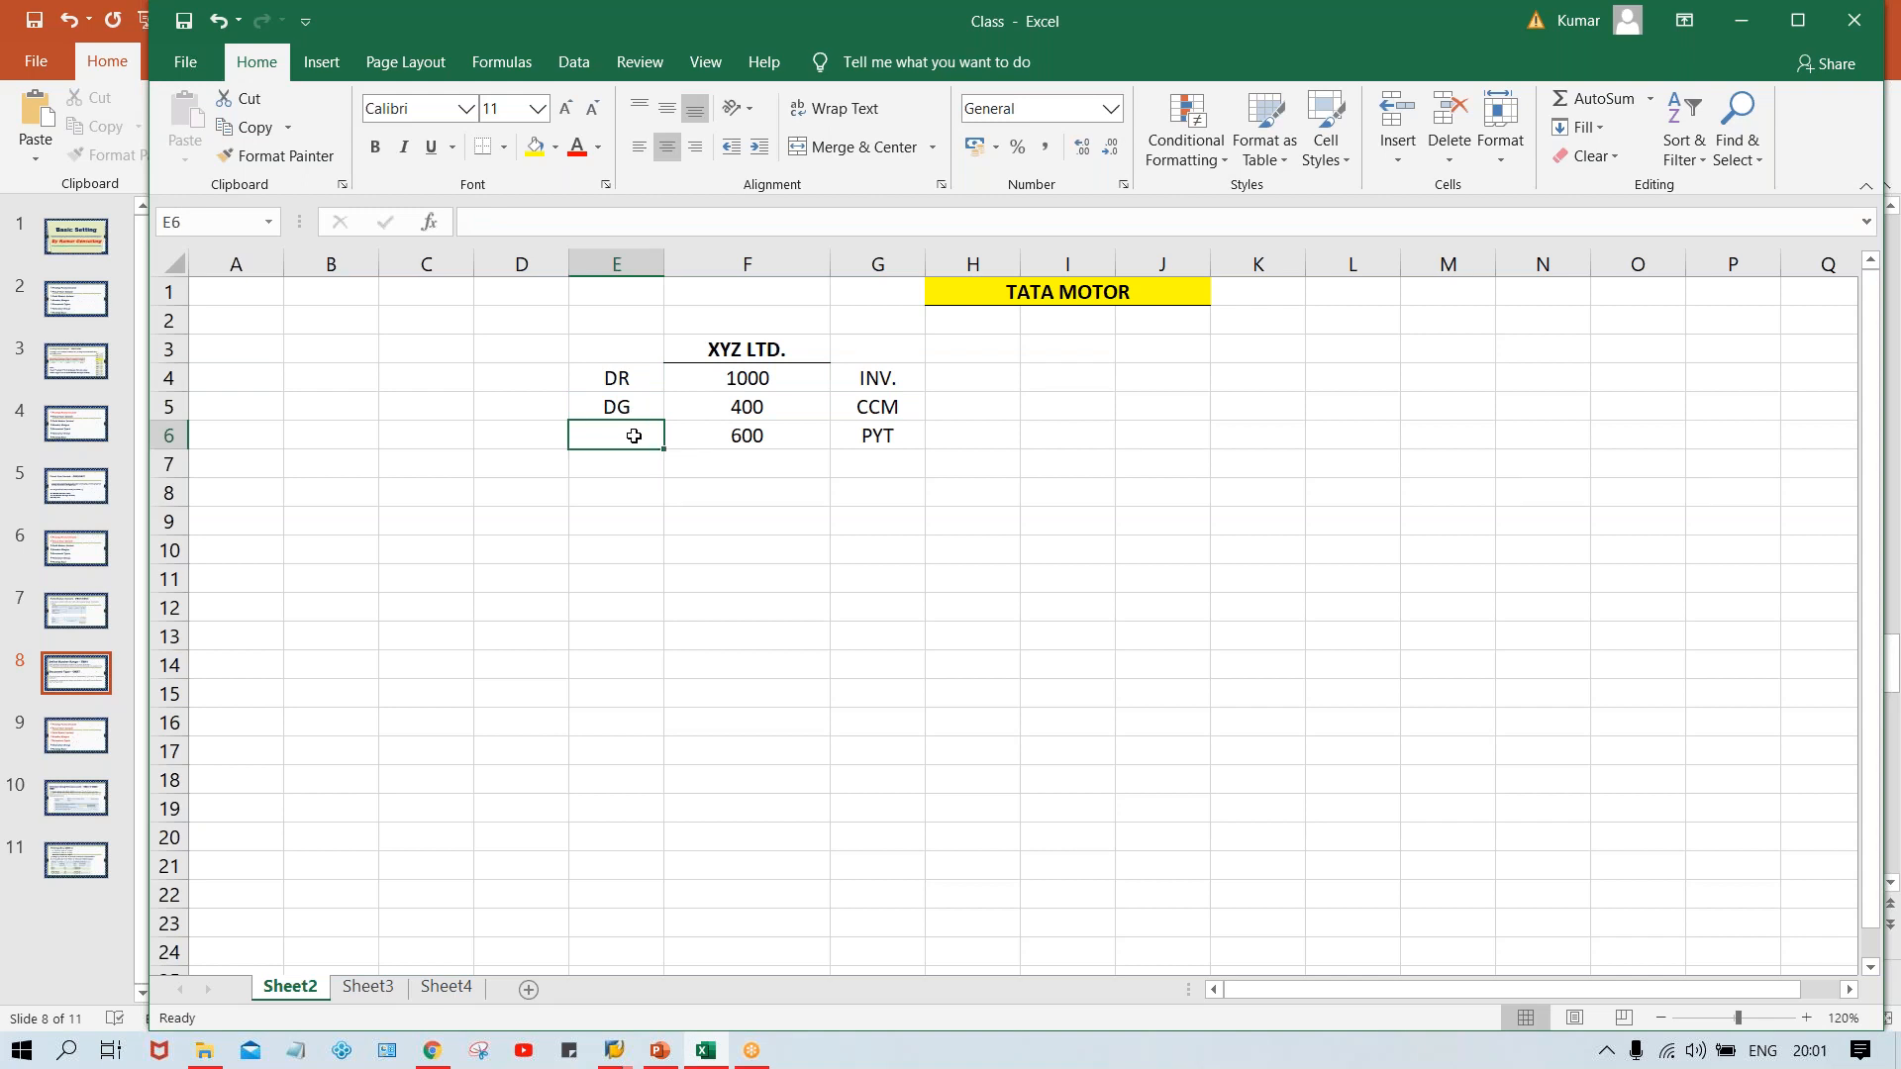
text(DZ)
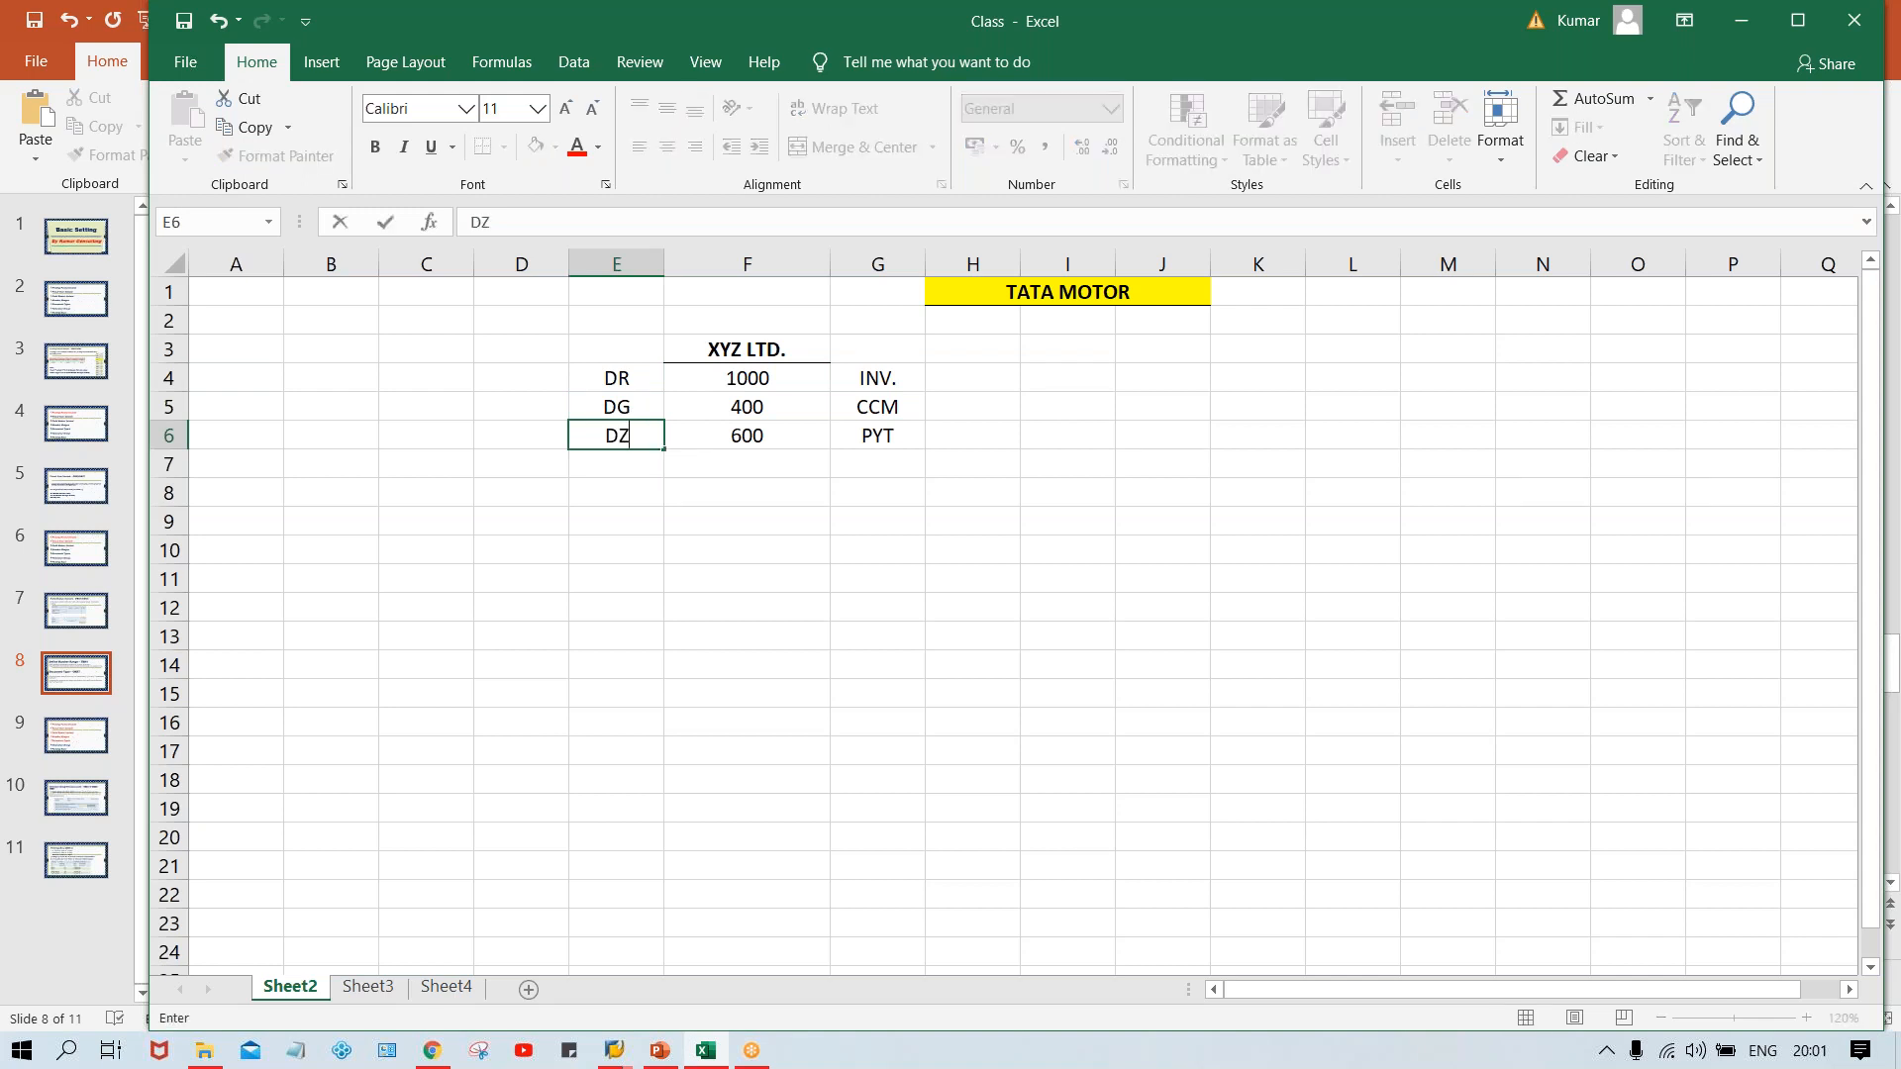
key(Return)
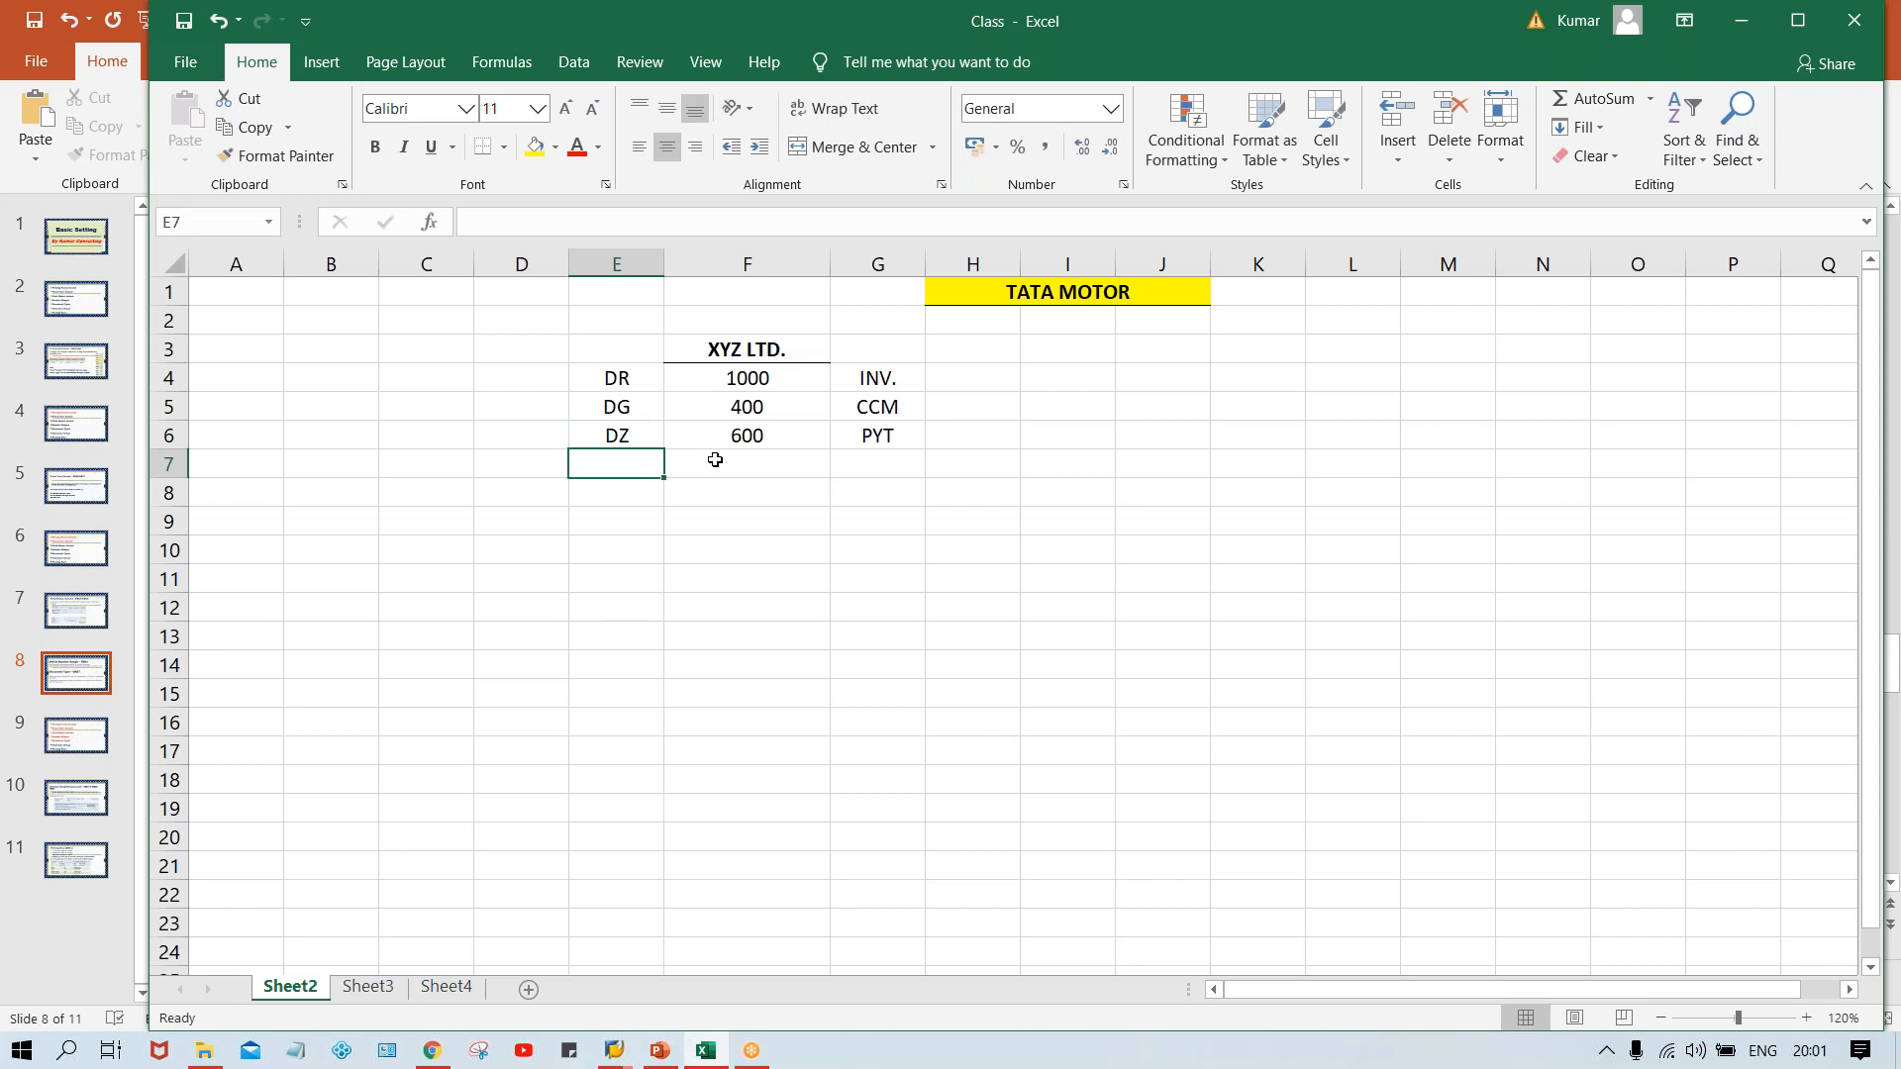
Compare each amount in cells F4 to F6 with its code in column E, row by row
click(724, 381)
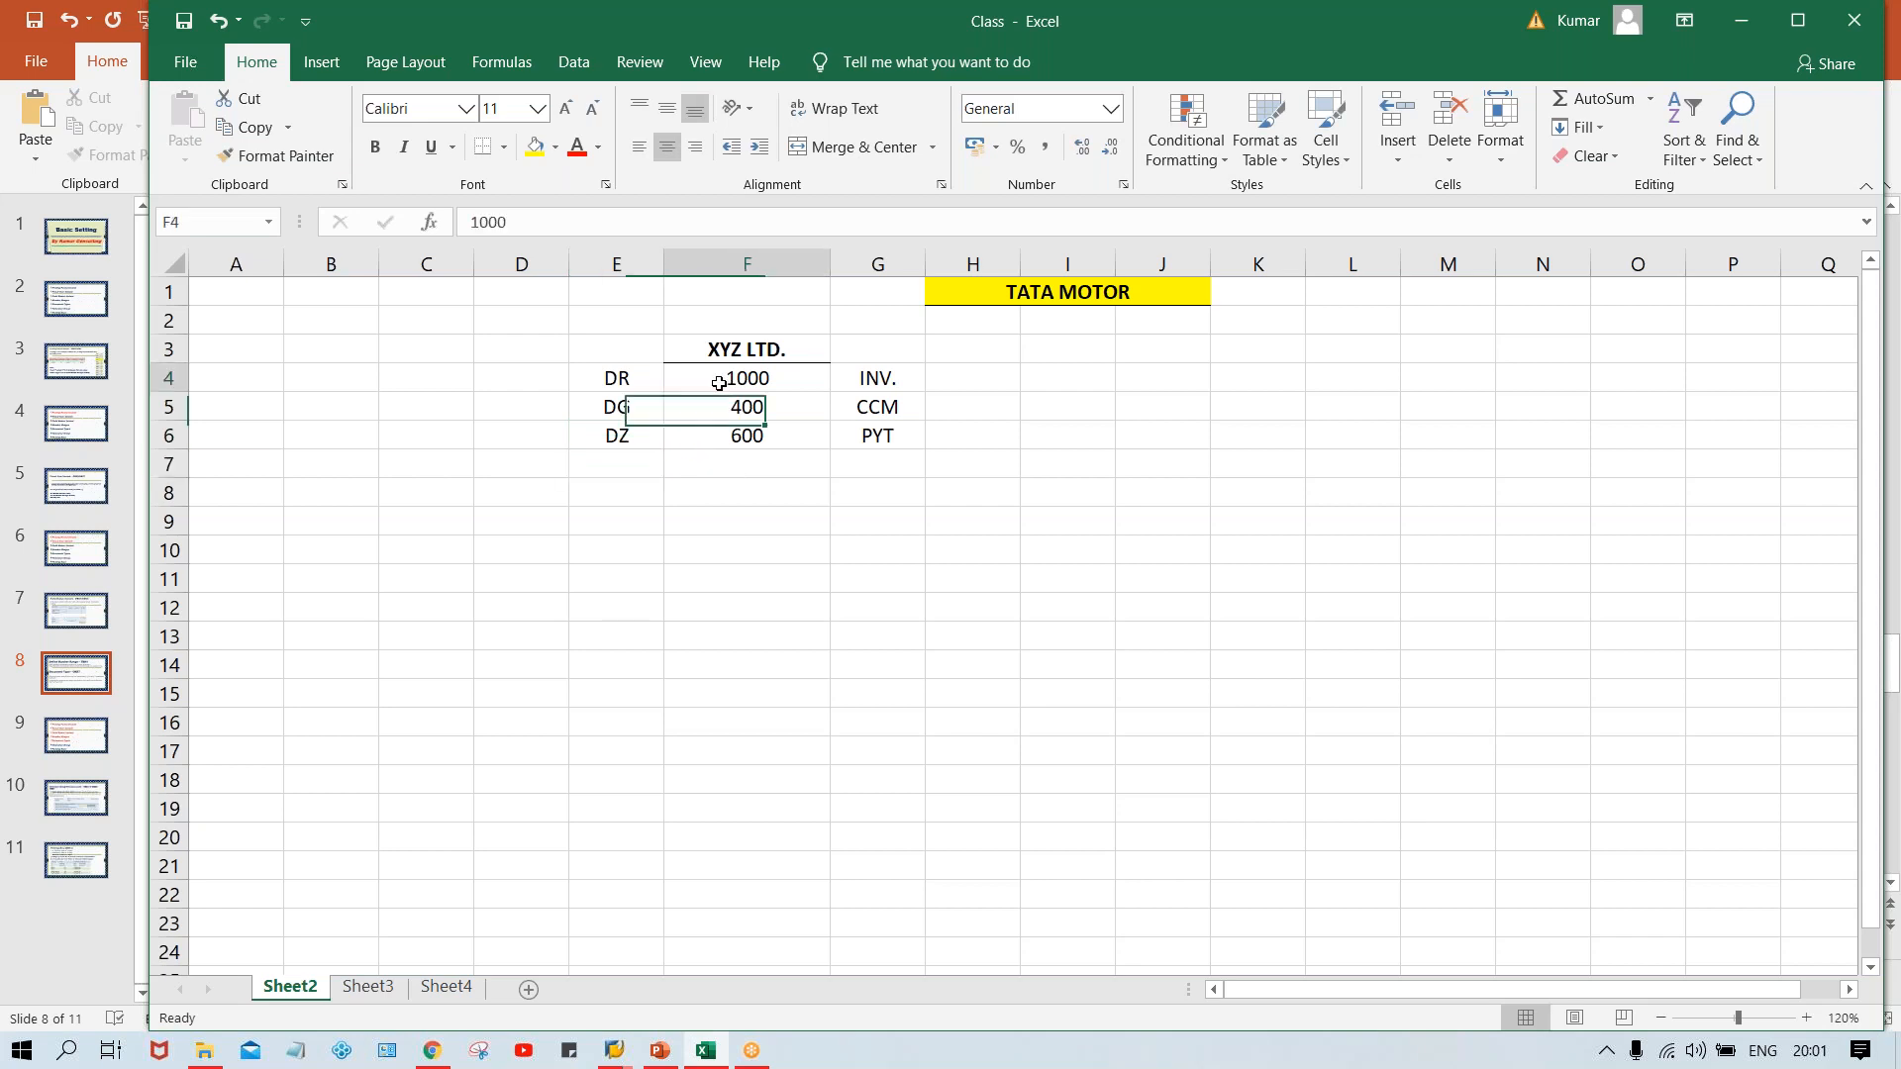
click(731, 409)
click(734, 436)
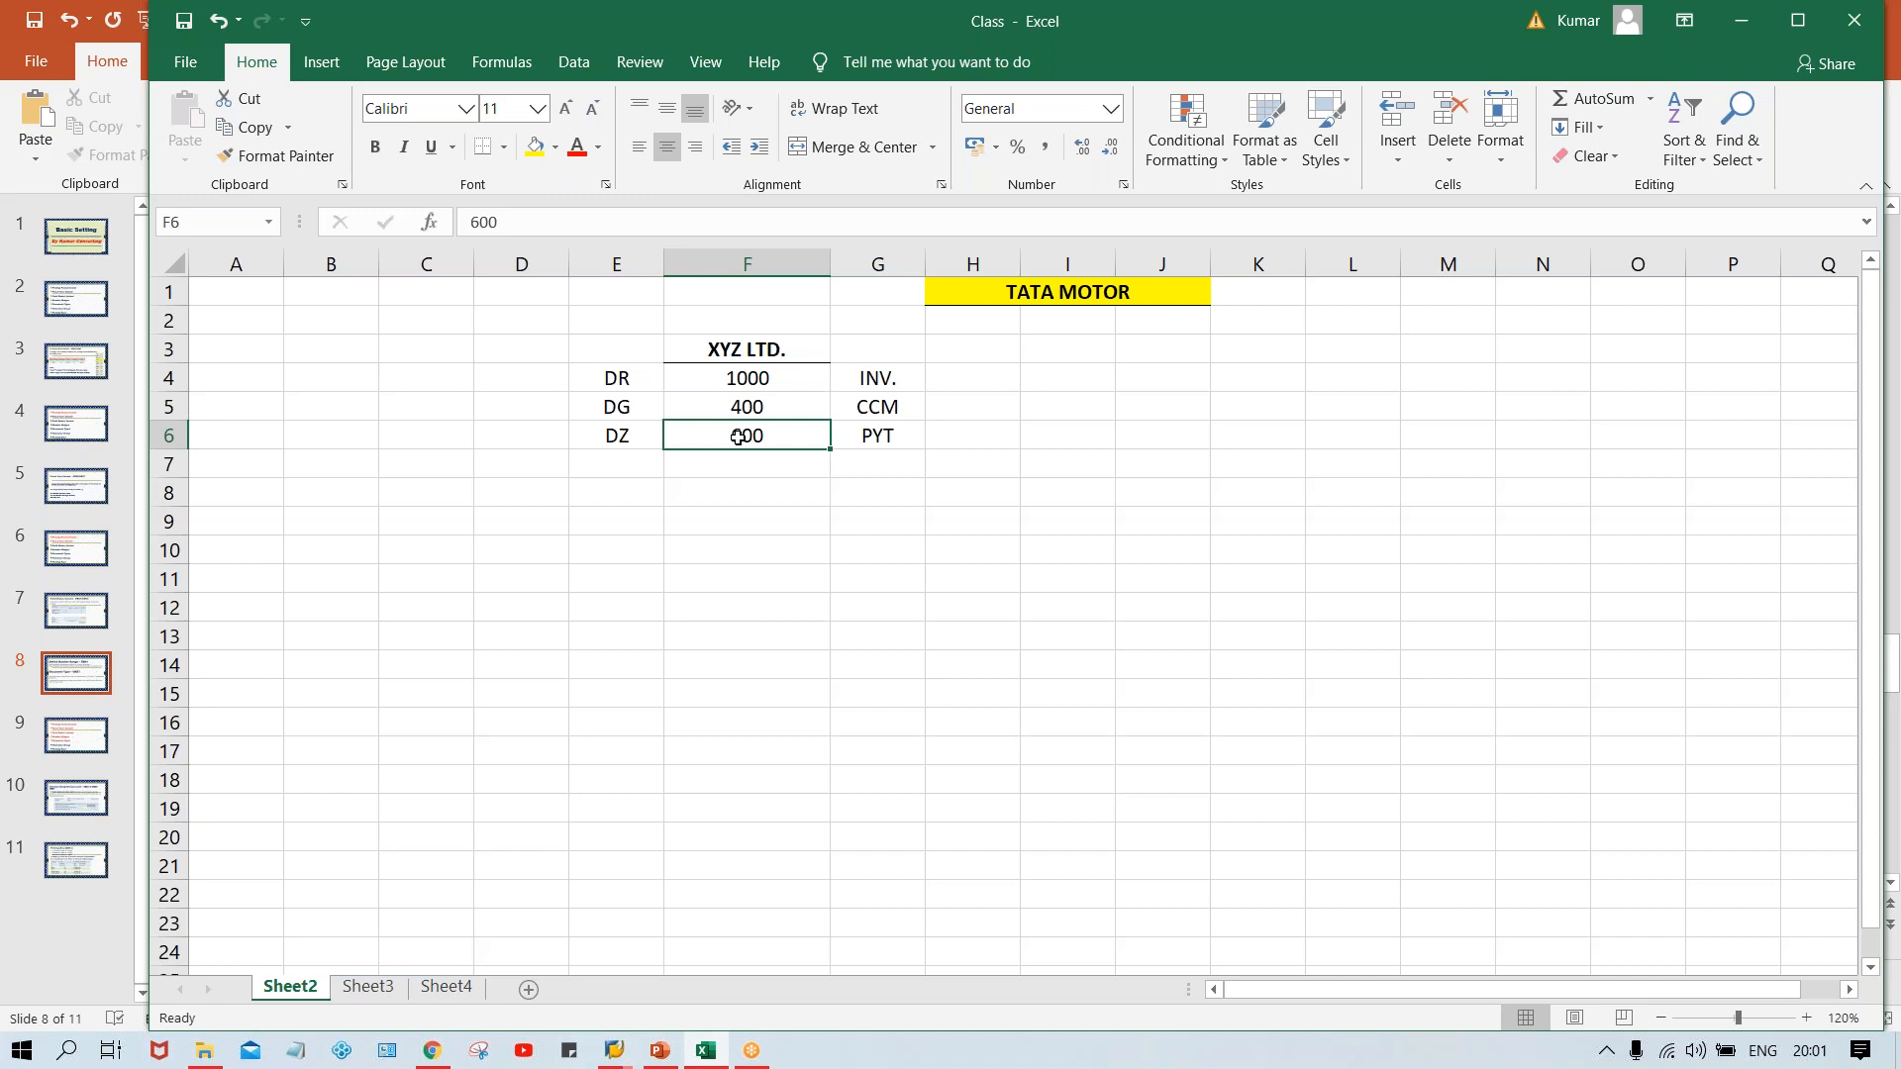
click(718, 379)
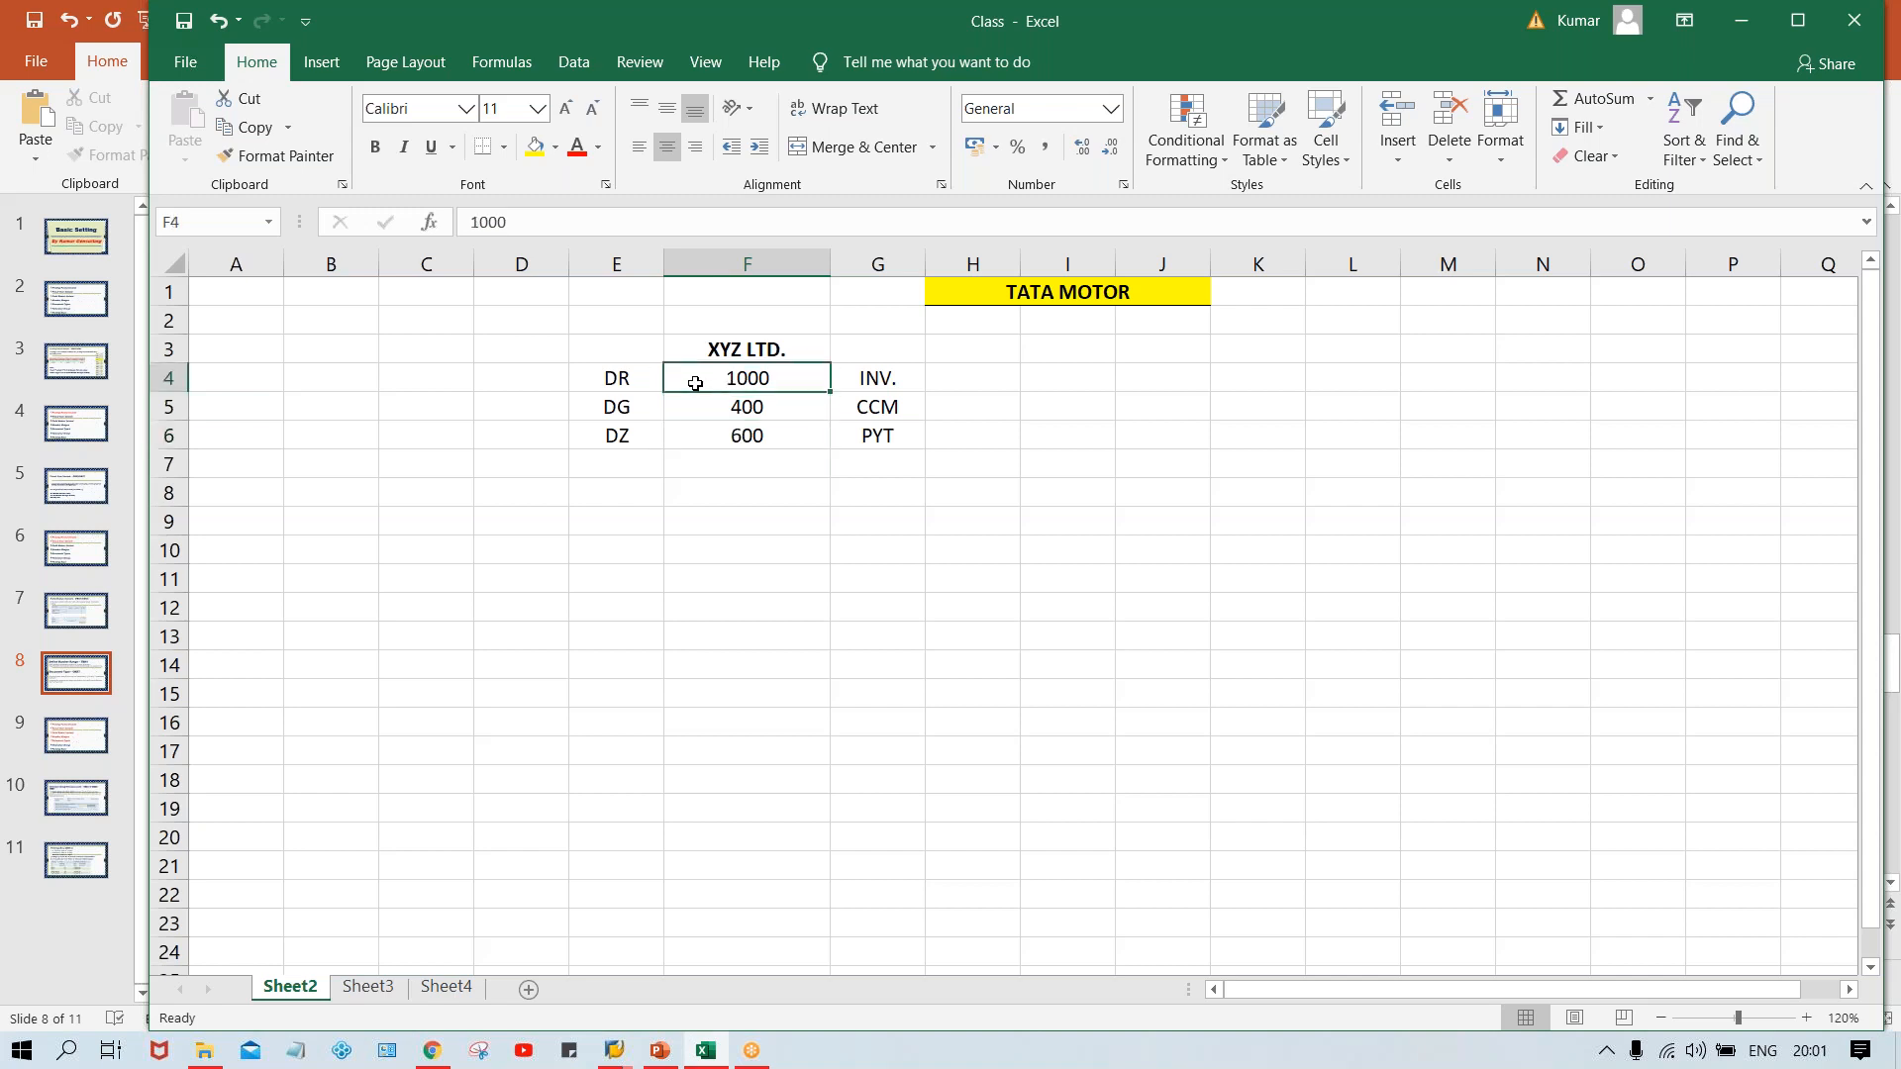
click(604, 382)
click(728, 406)
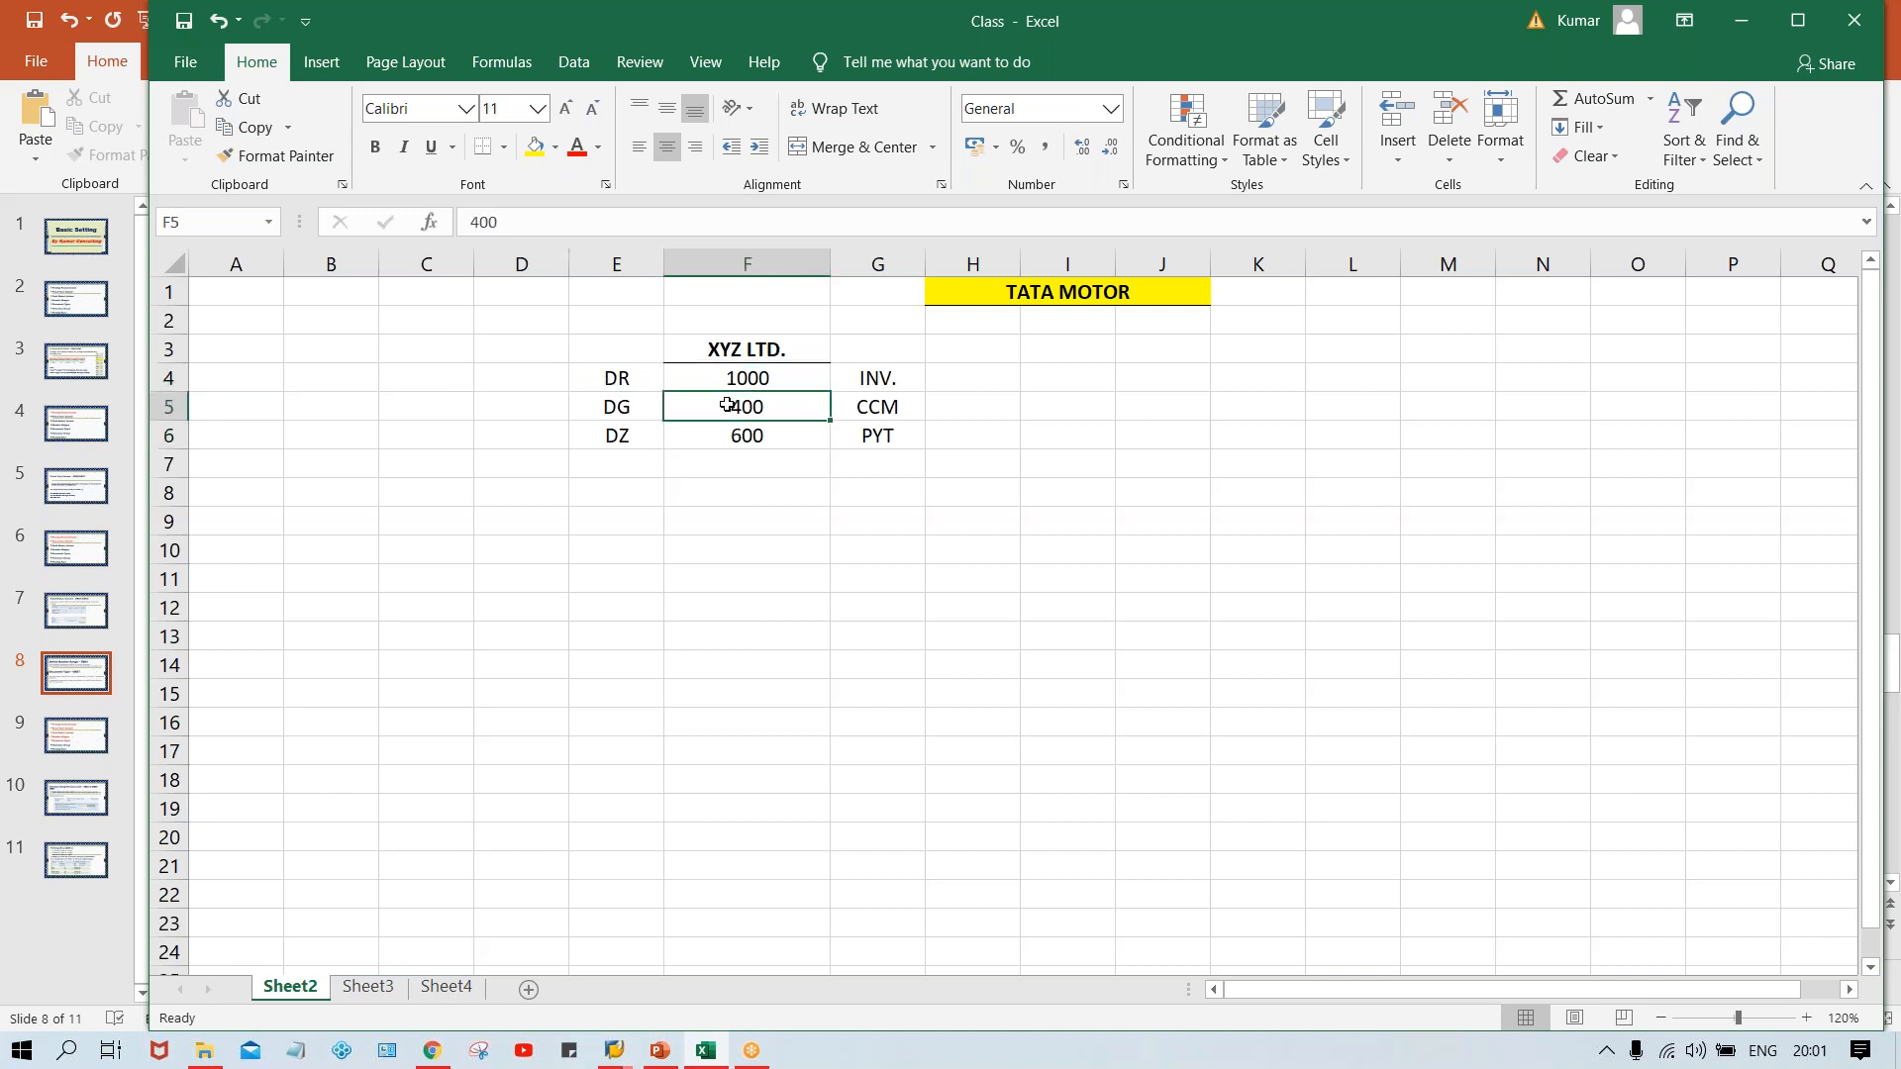
click(638, 407)
click(707, 432)
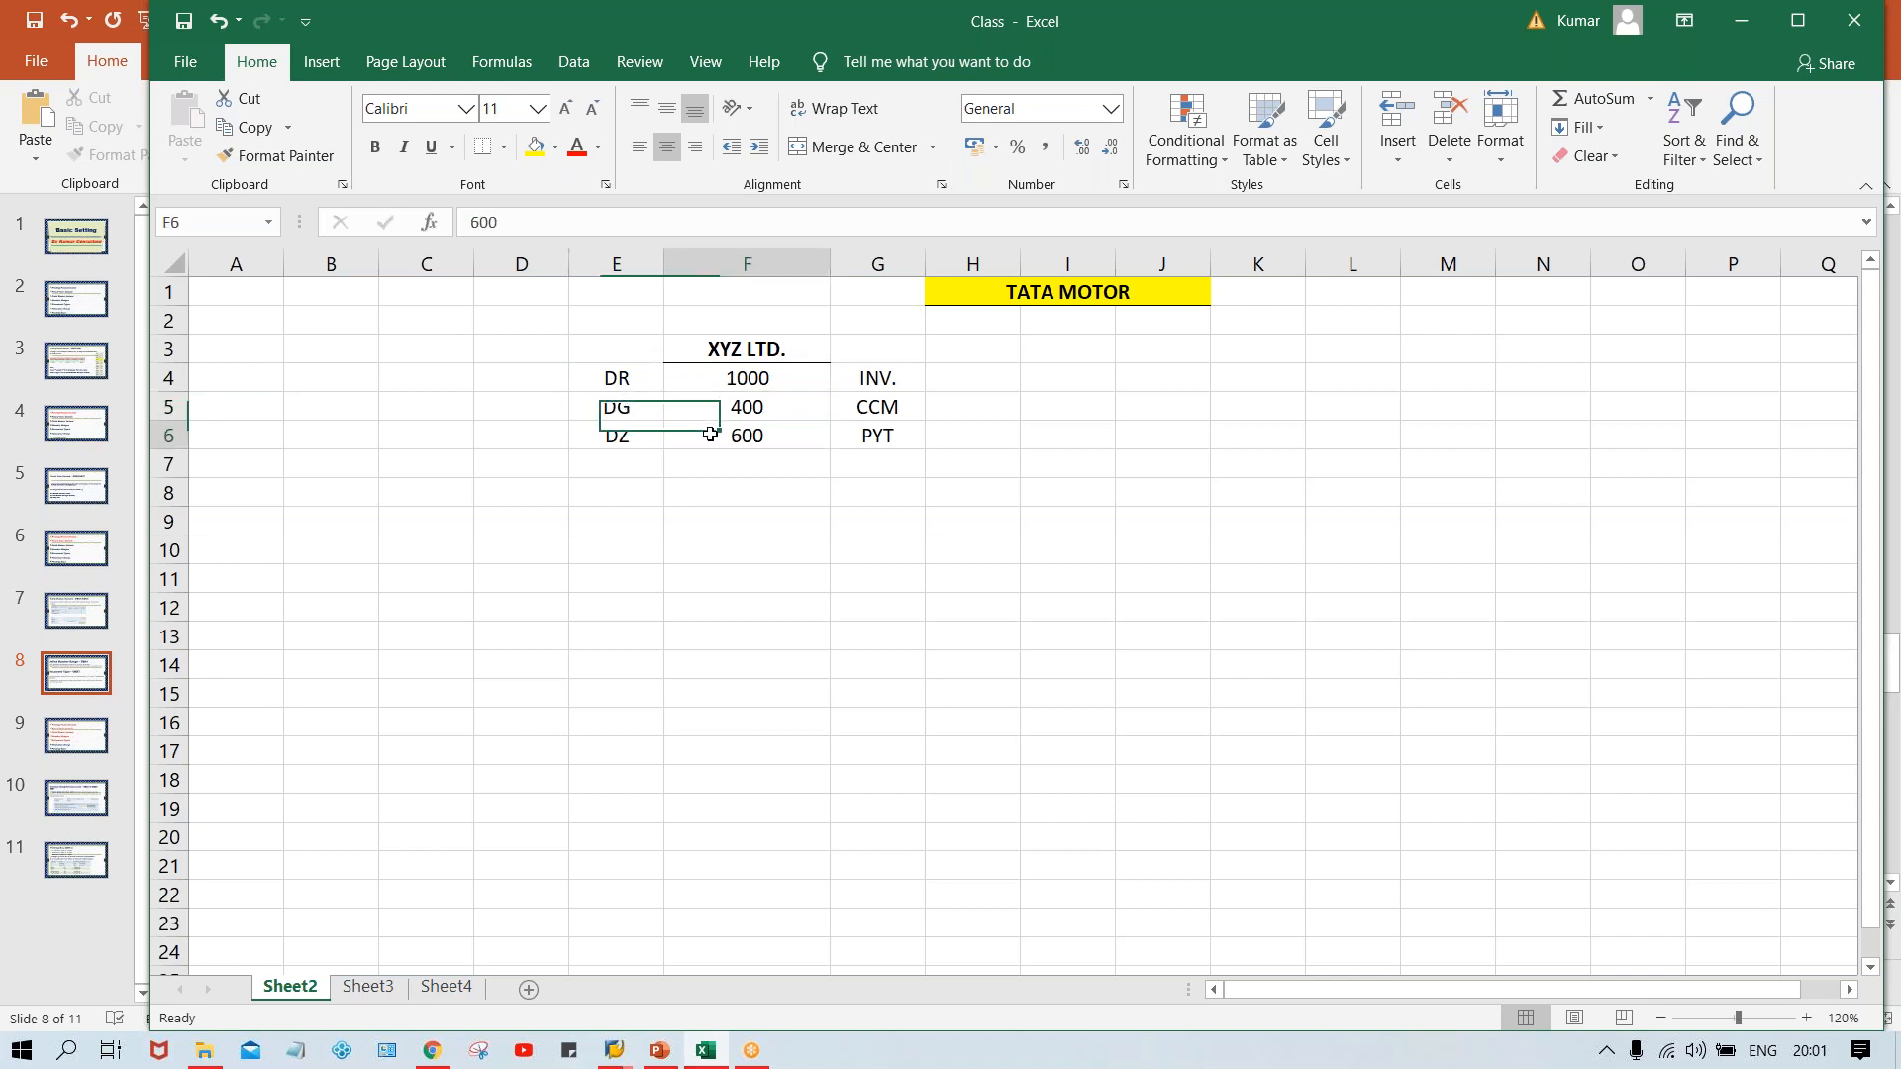
click(625, 438)
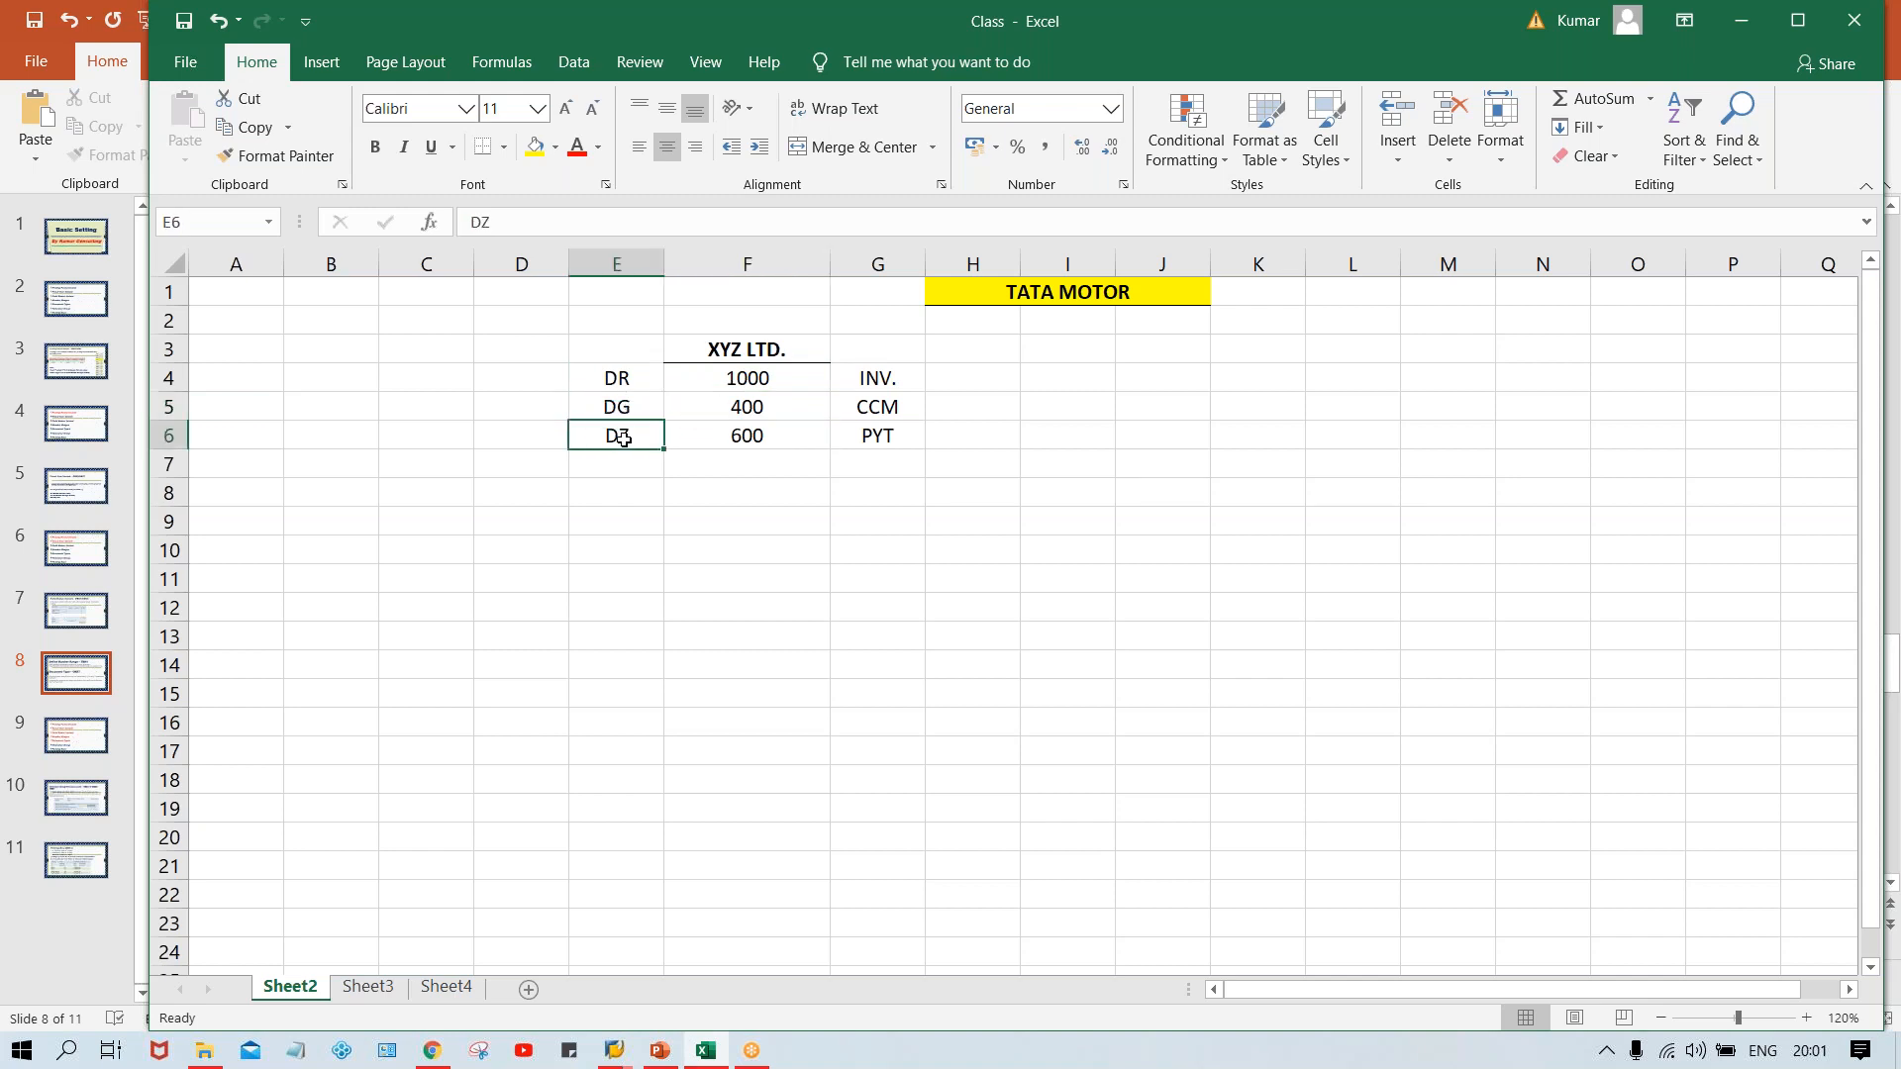
click(609, 373)
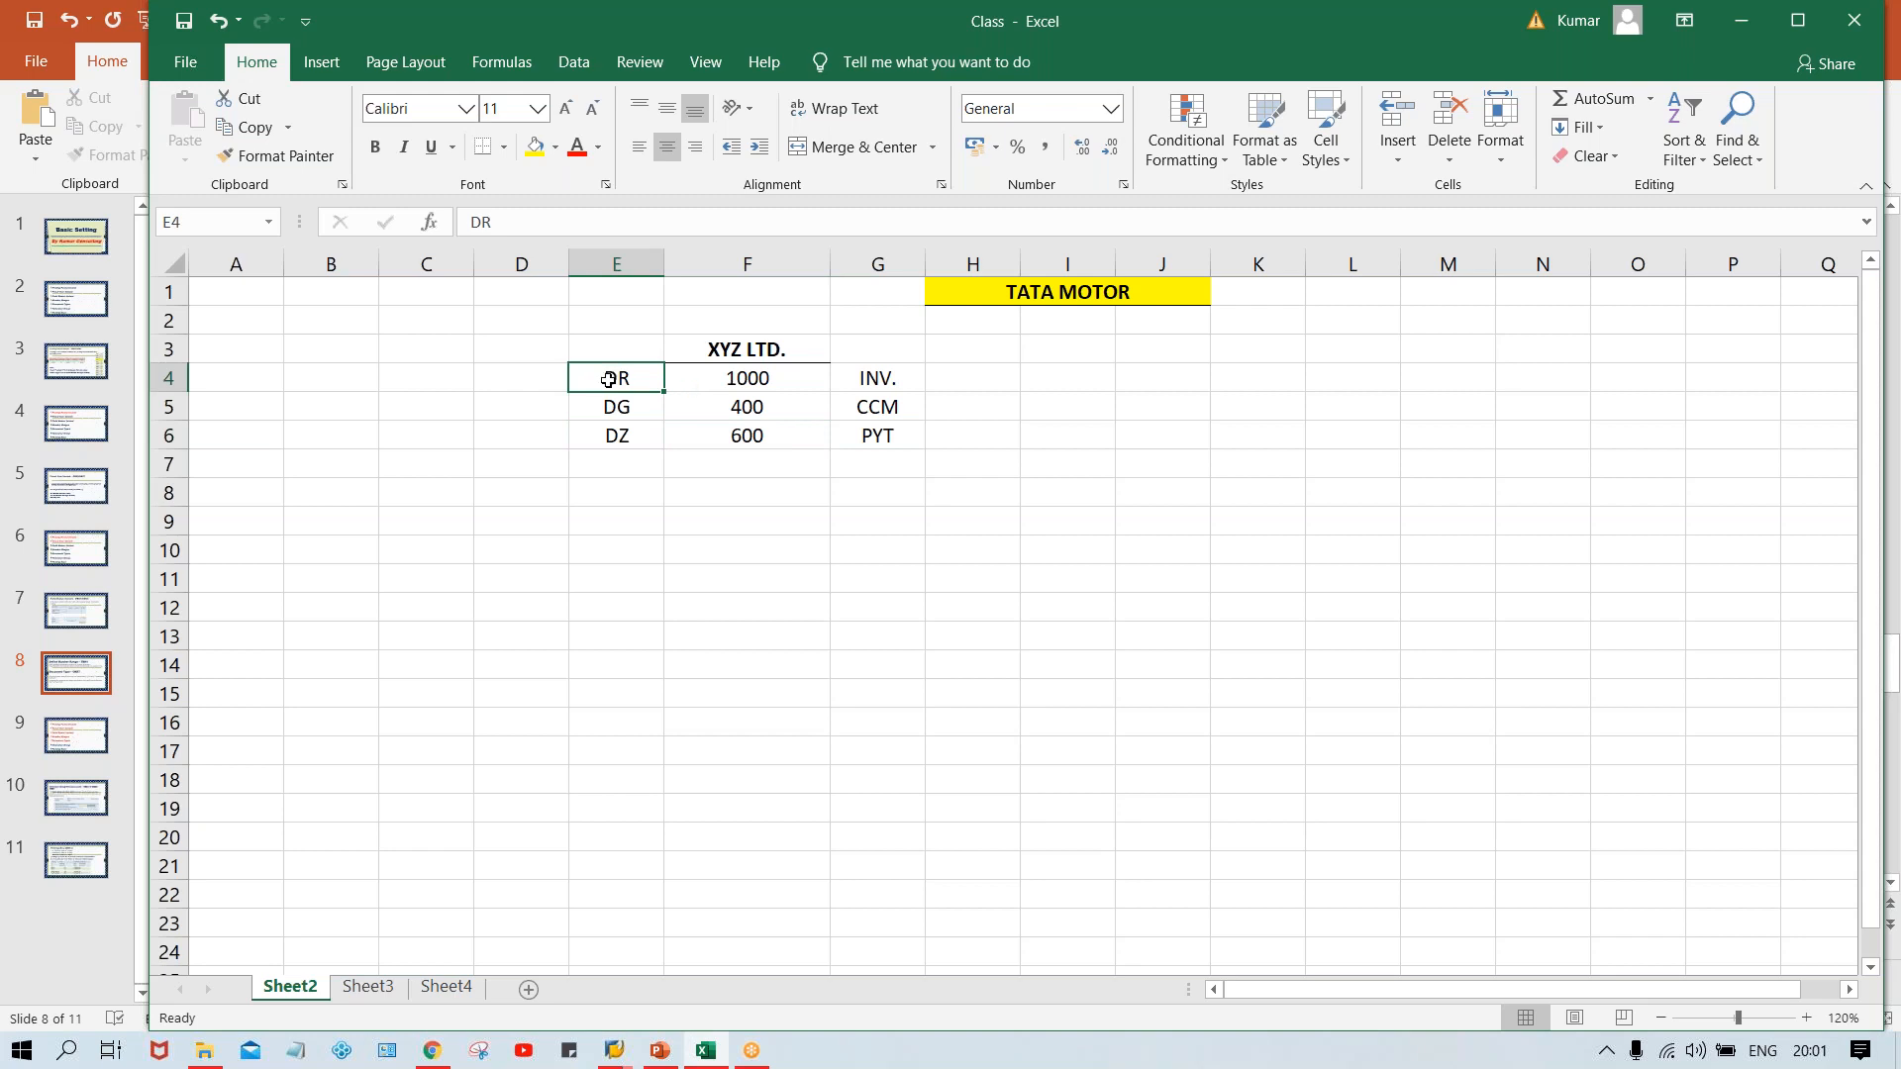
click(713, 375)
click(633, 379)
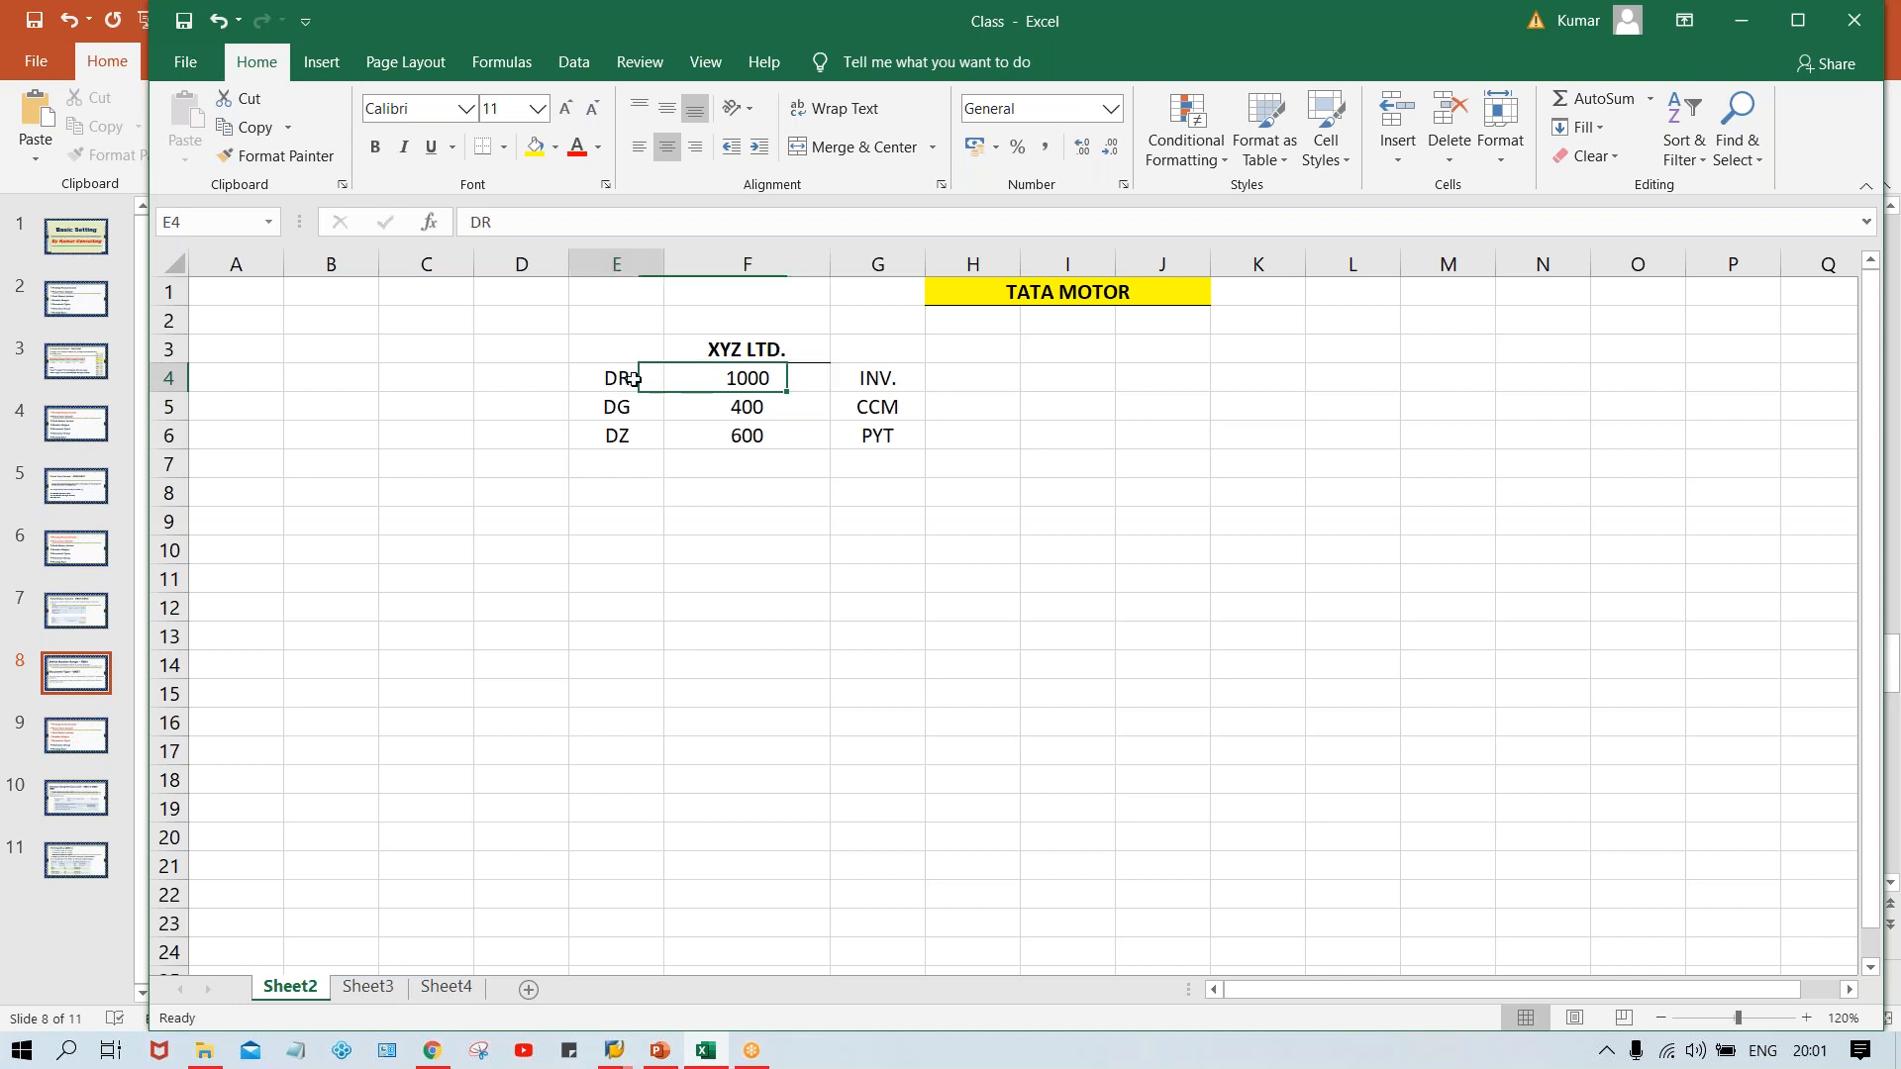
click(738, 378)
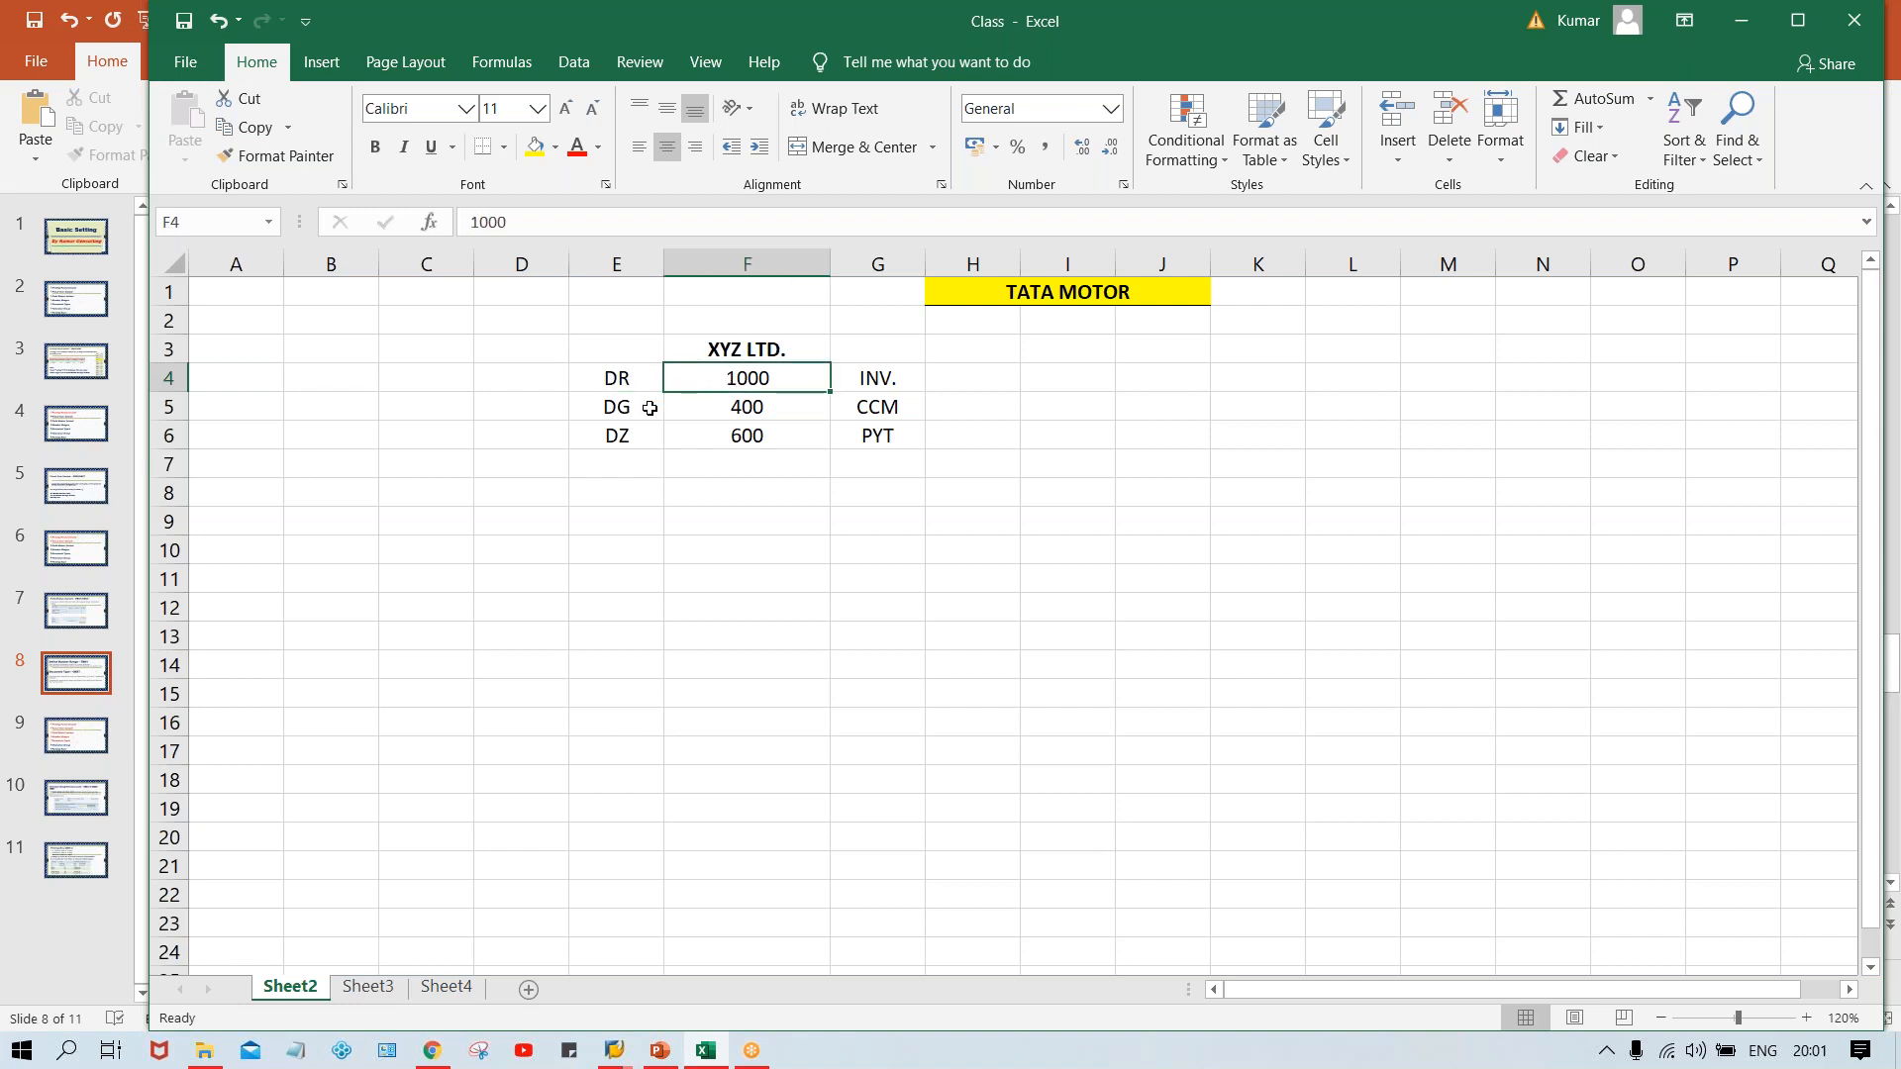
click(651, 408)
click(749, 410)
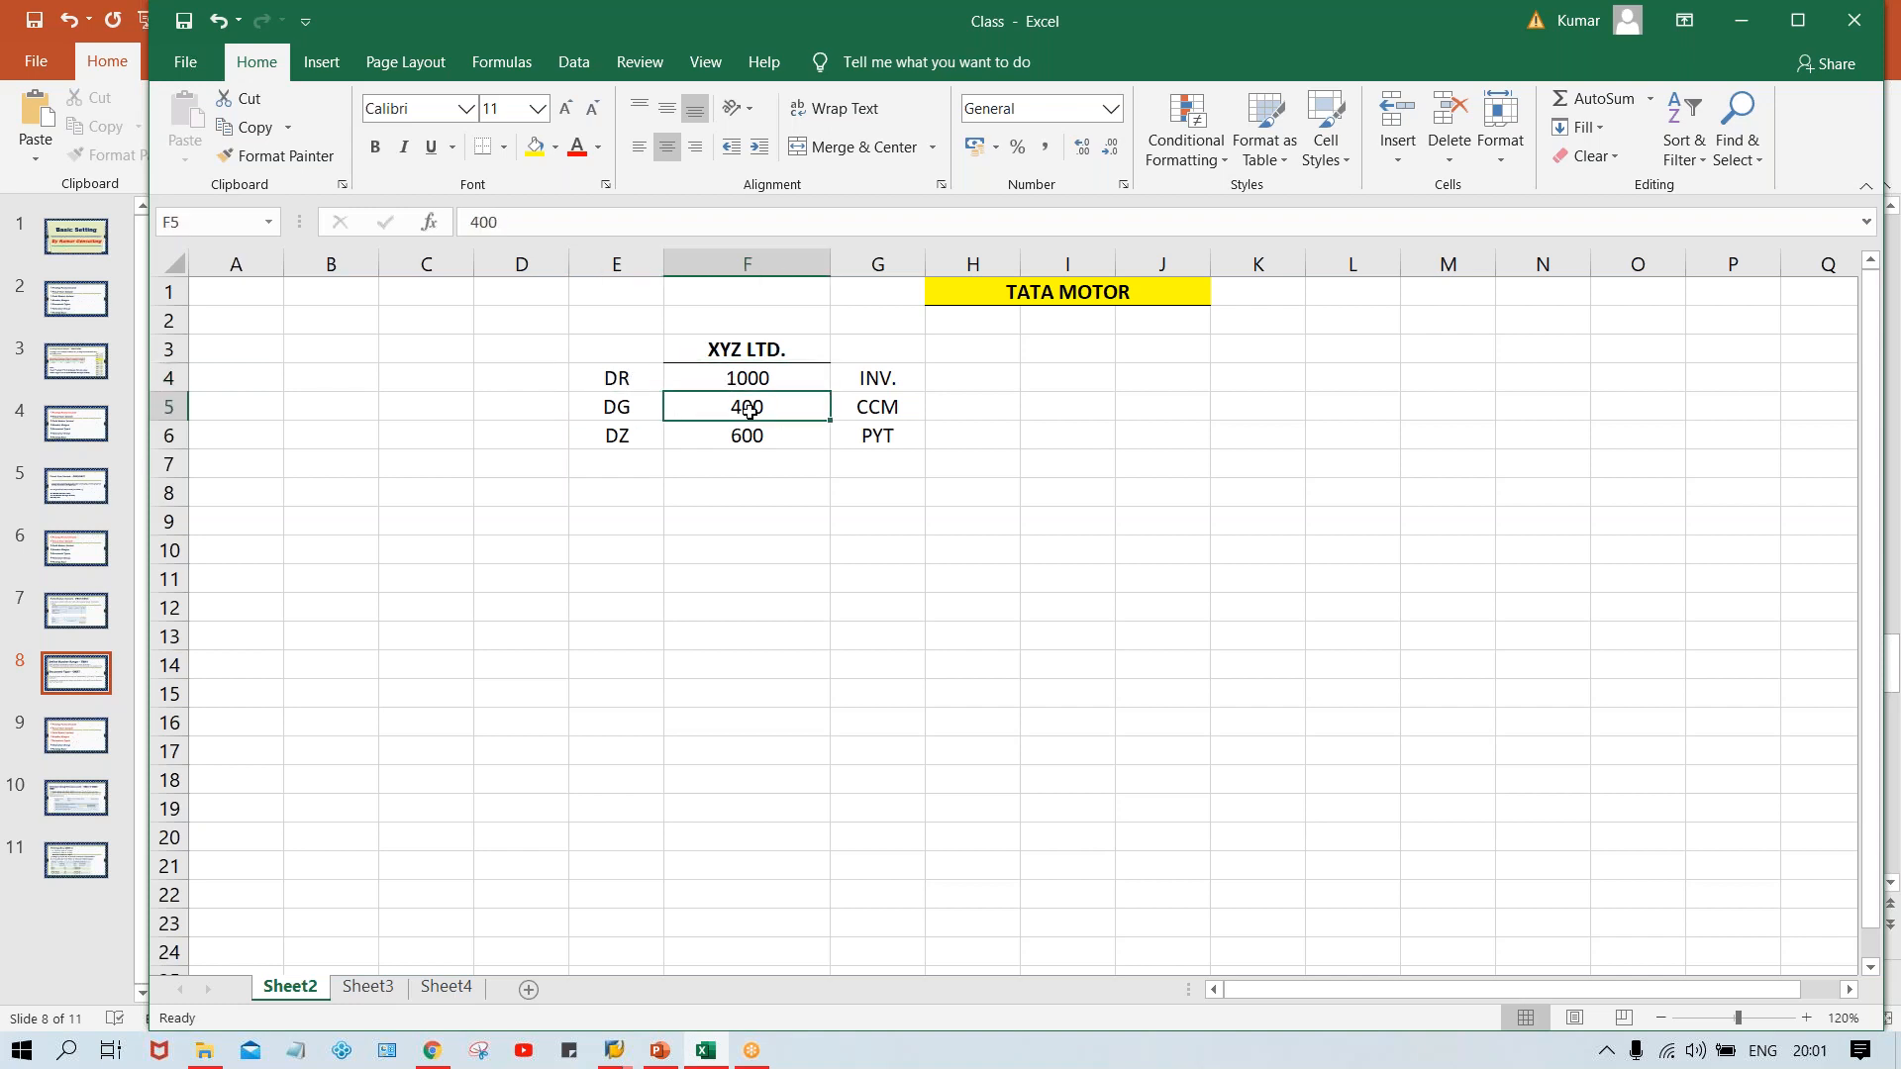
click(625, 439)
click(723, 438)
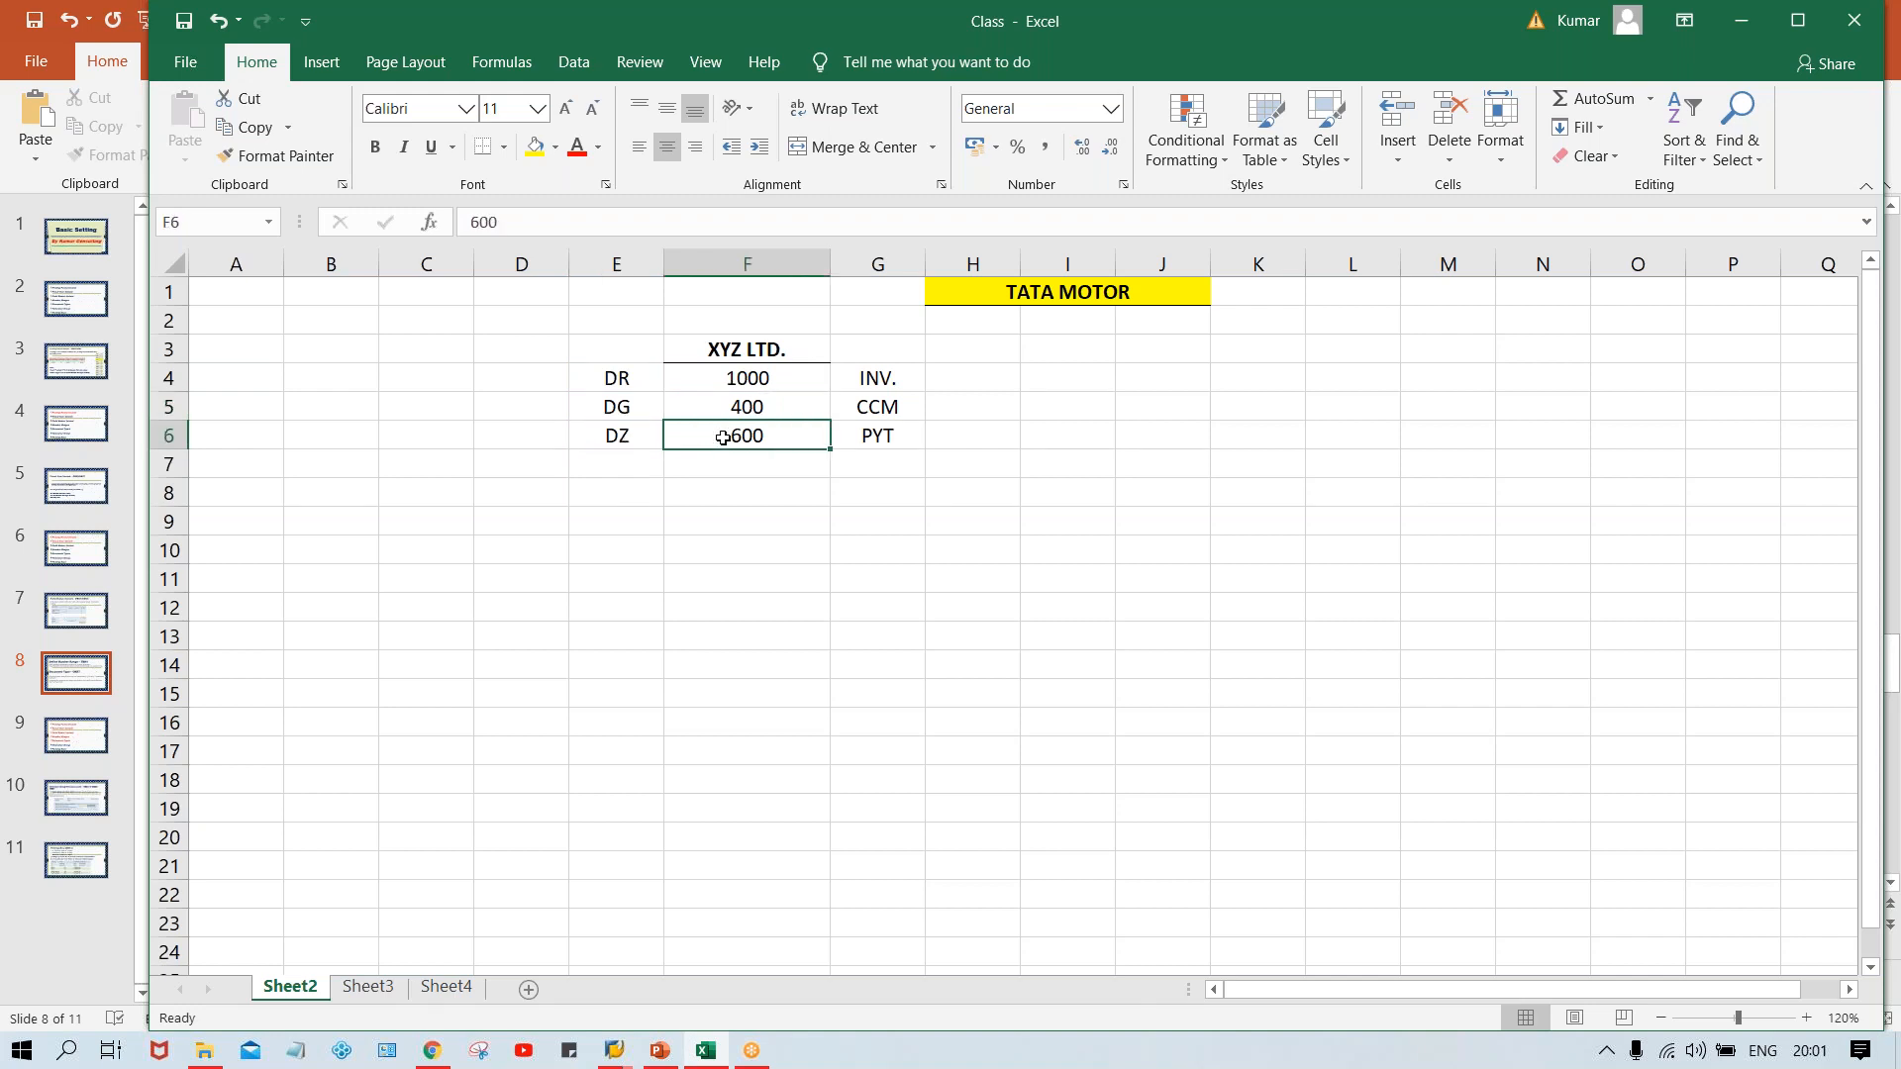
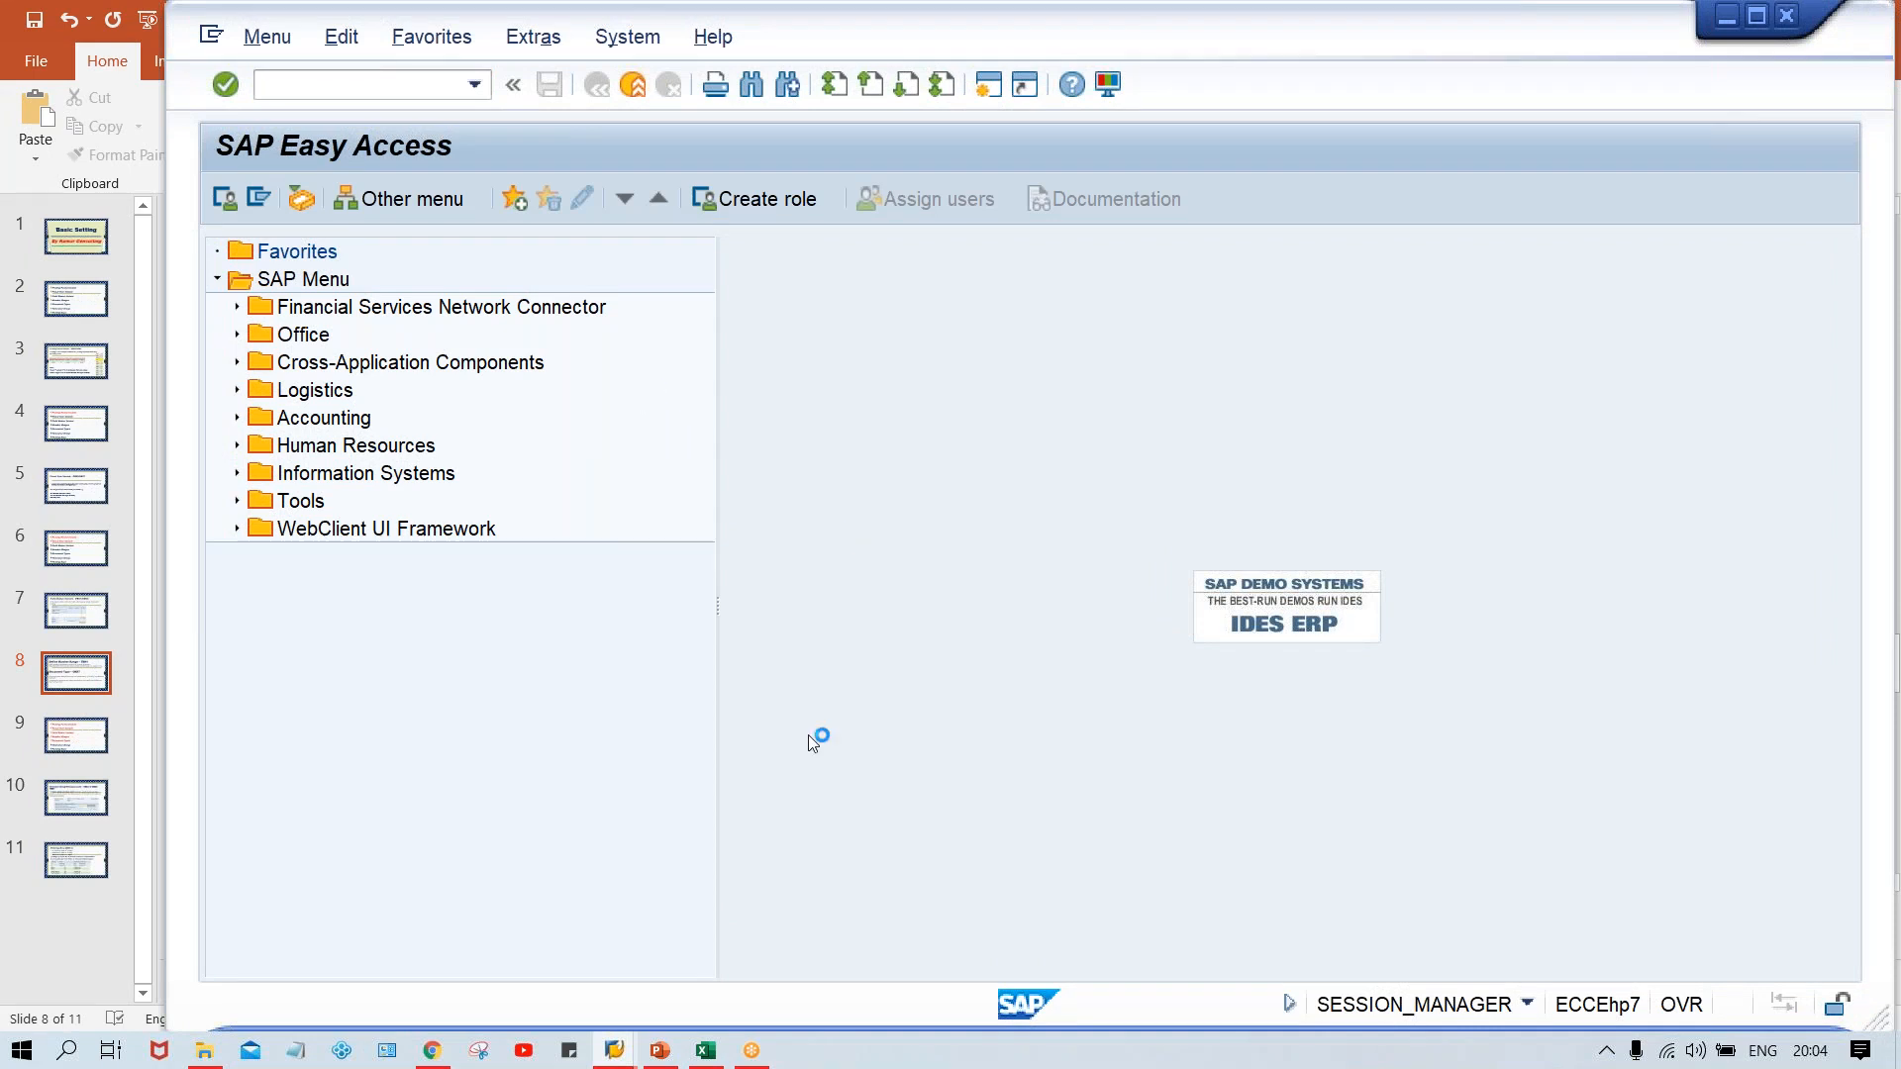
Switch to SAP Logon, open a new logon window for the SAP_2 connection and decline the detailed error description
mouse_move(611, 1056)
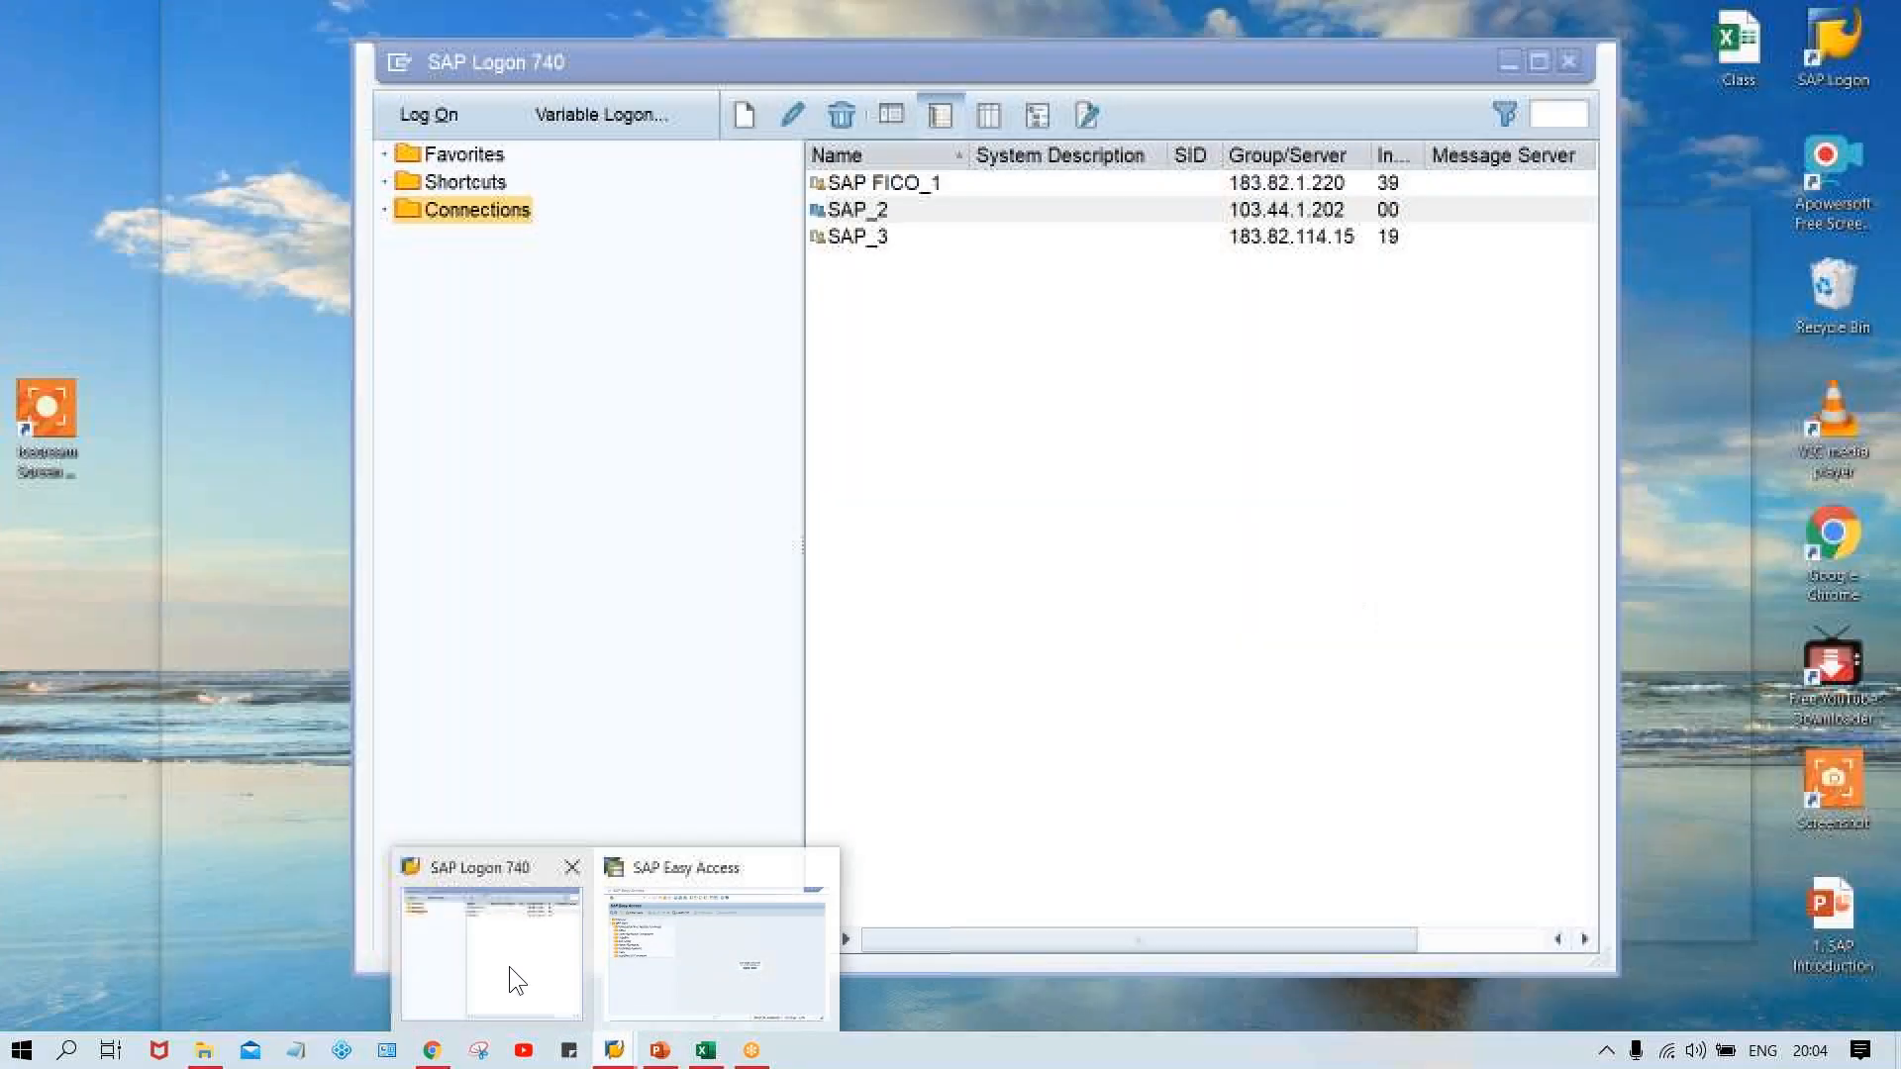
click(510, 975)
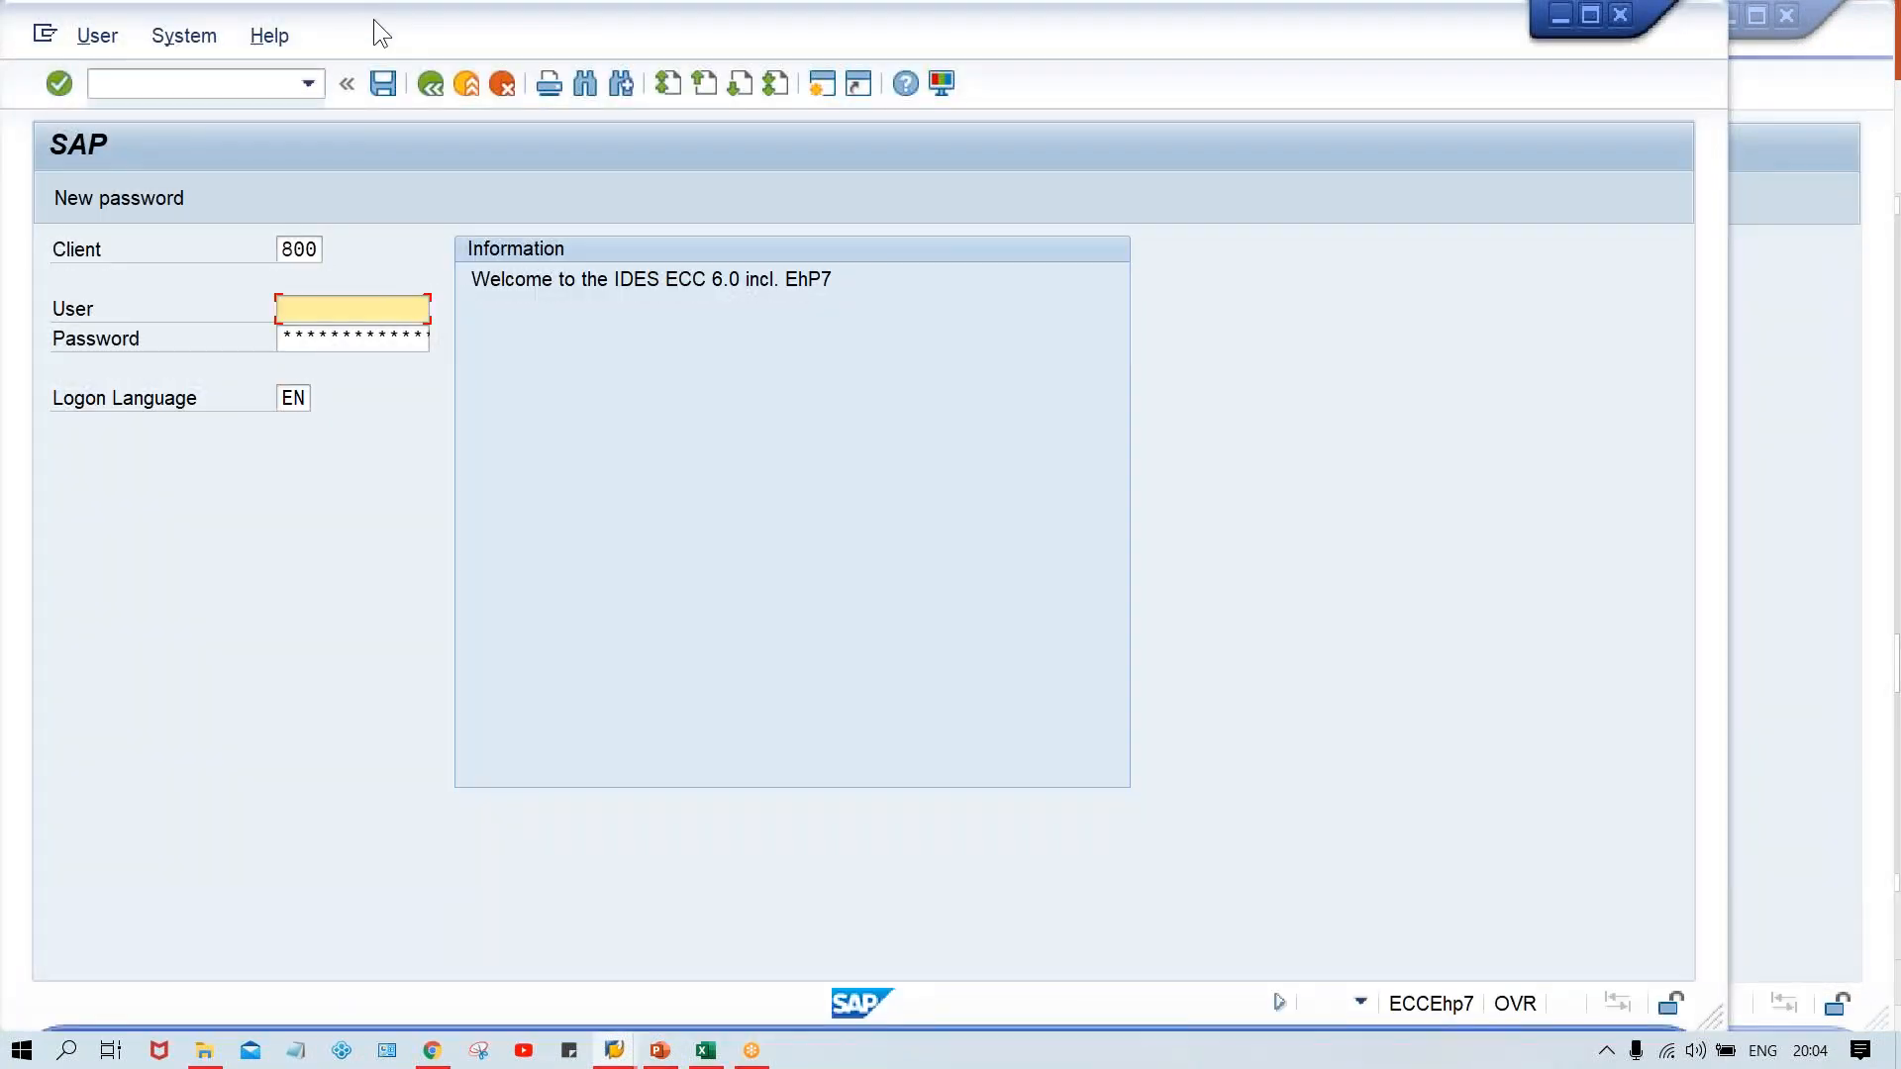
drag(374, 20, 527, 32)
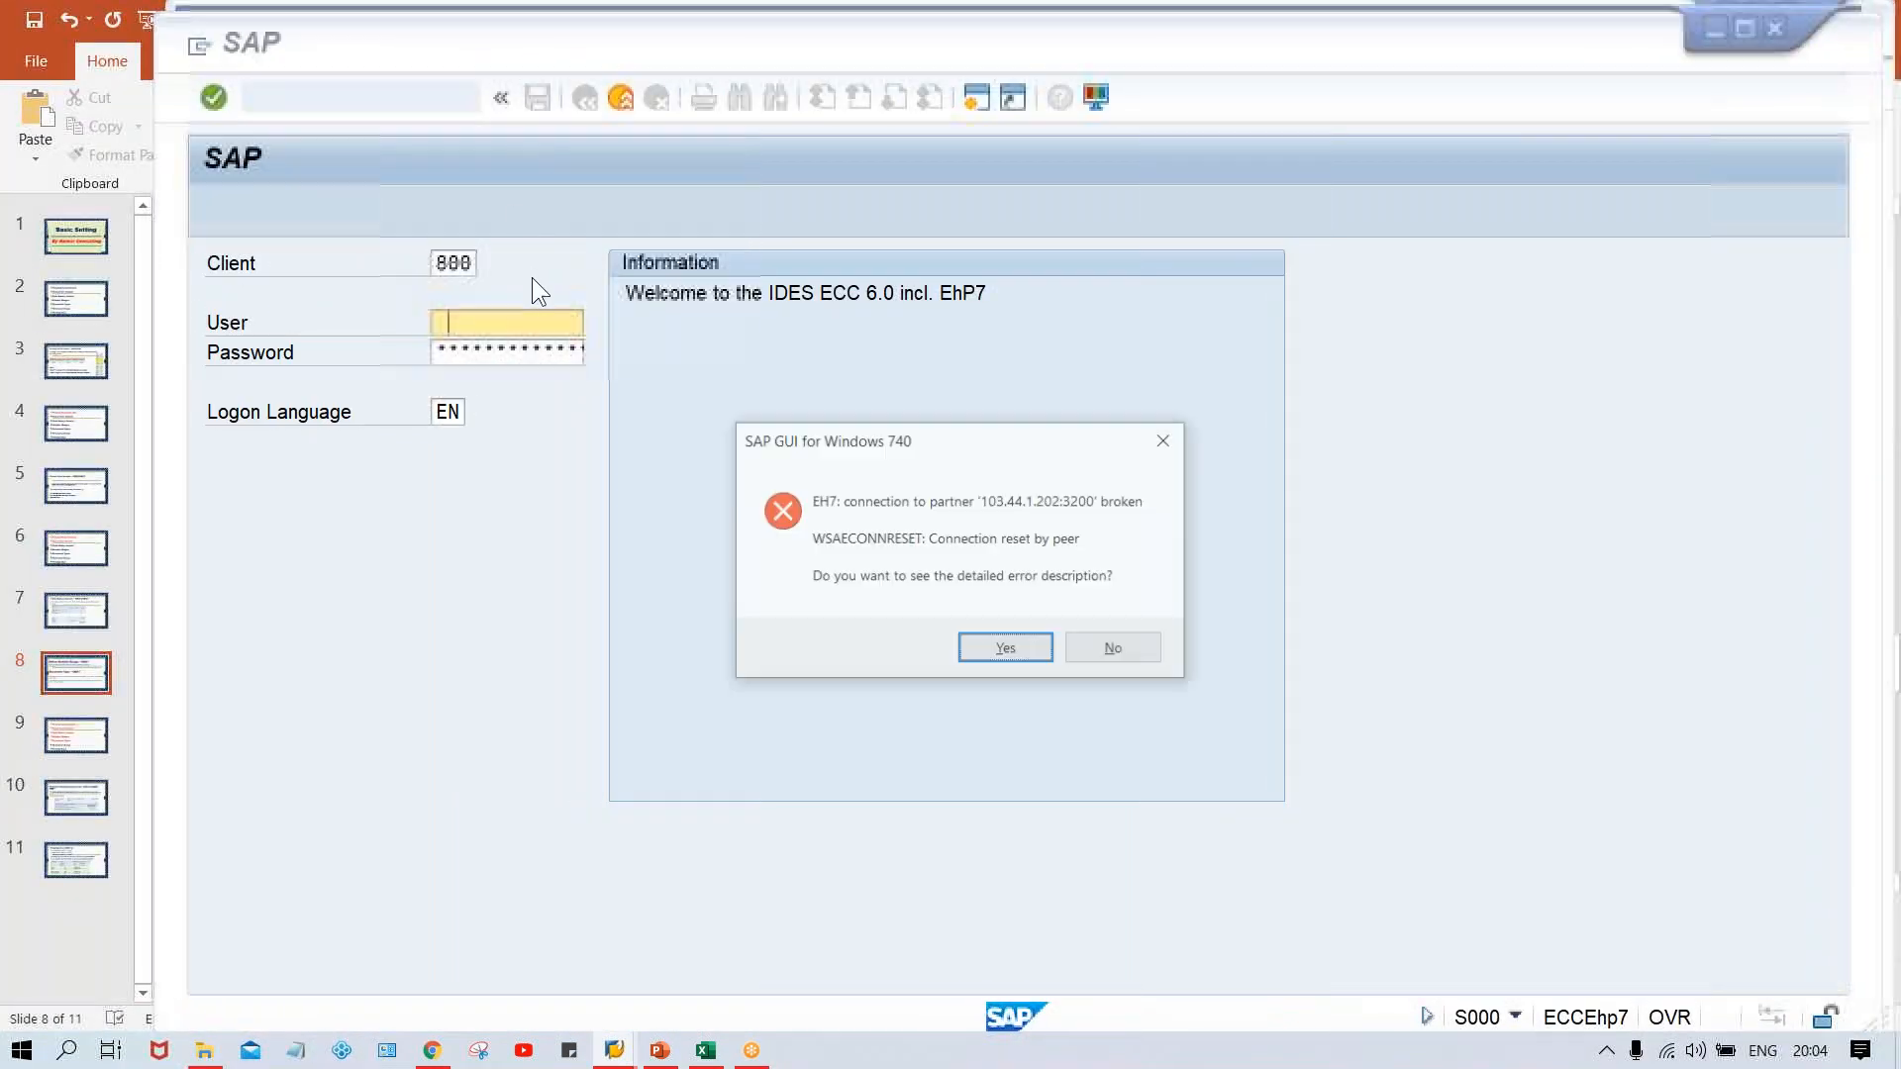
click(1116, 650)
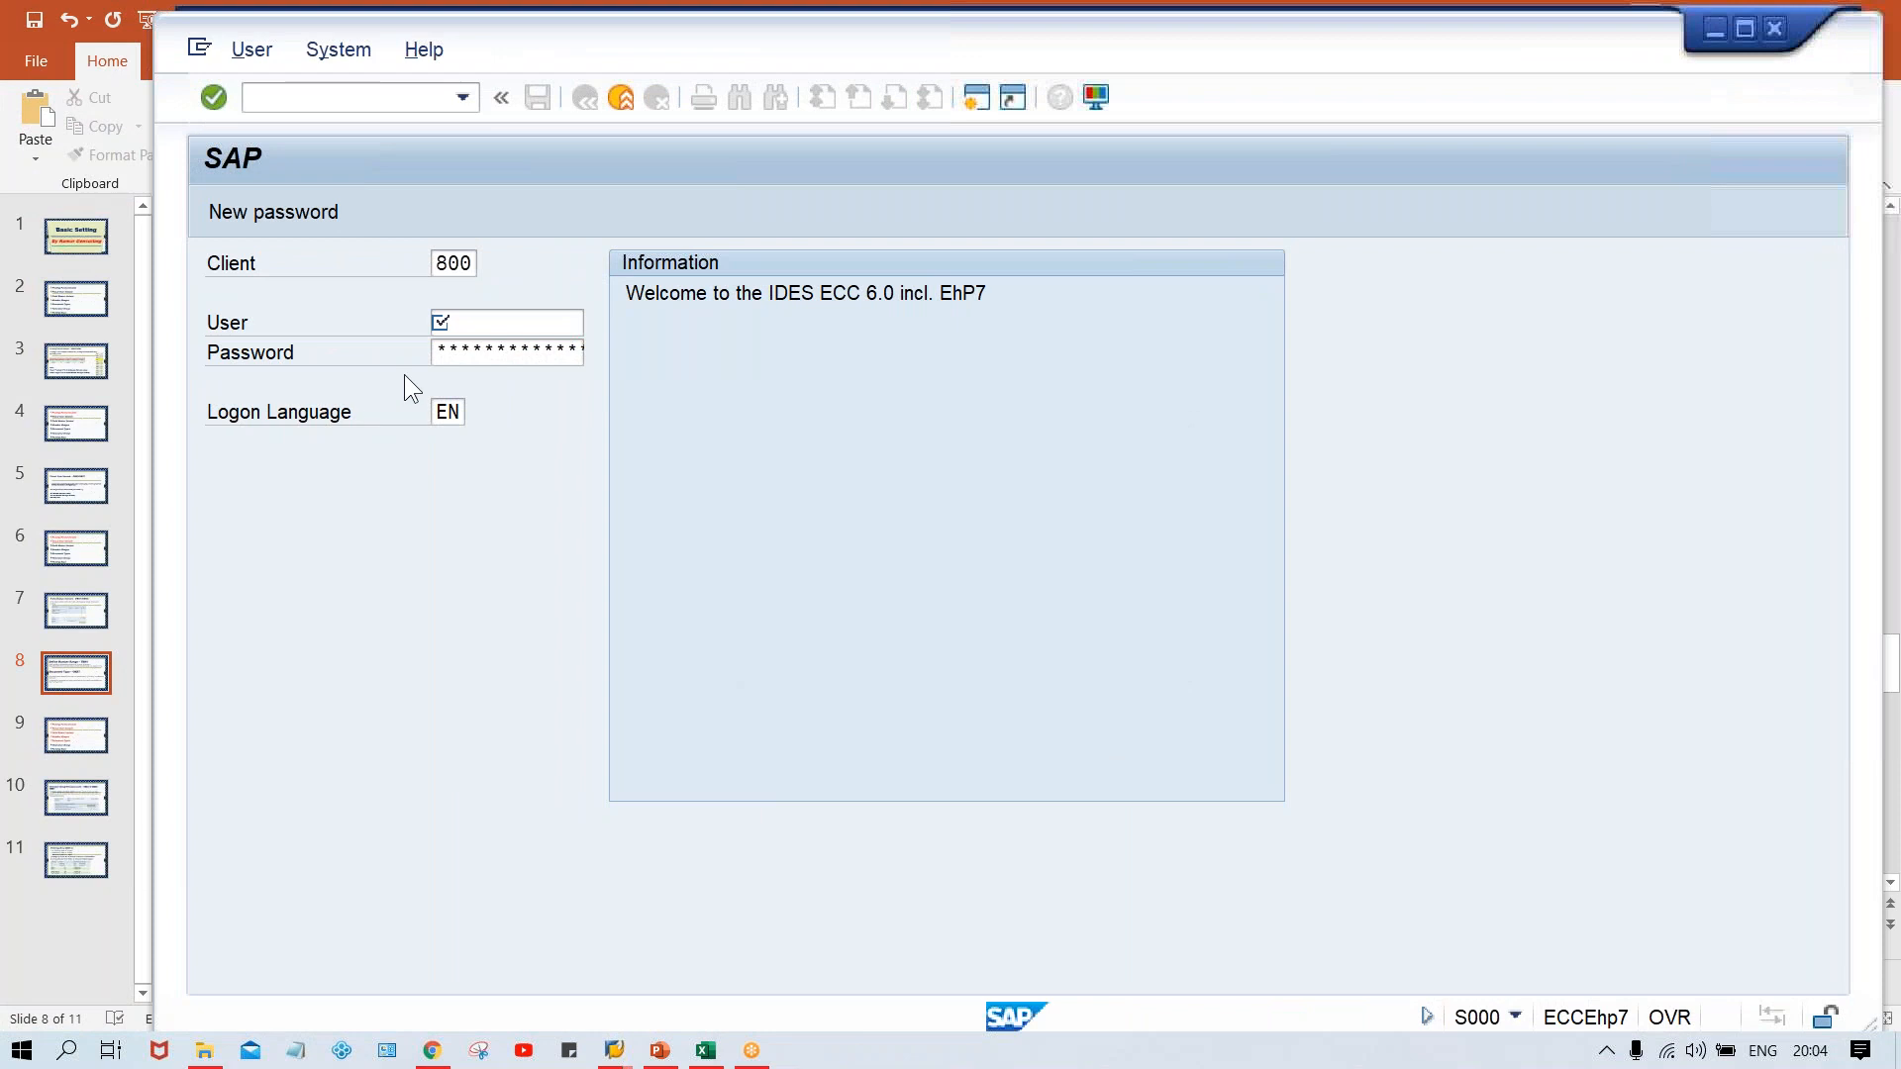
Log on to client 800 with the user name and the account password
click(473, 324)
key(Down)
key(Return)
key(Tab)
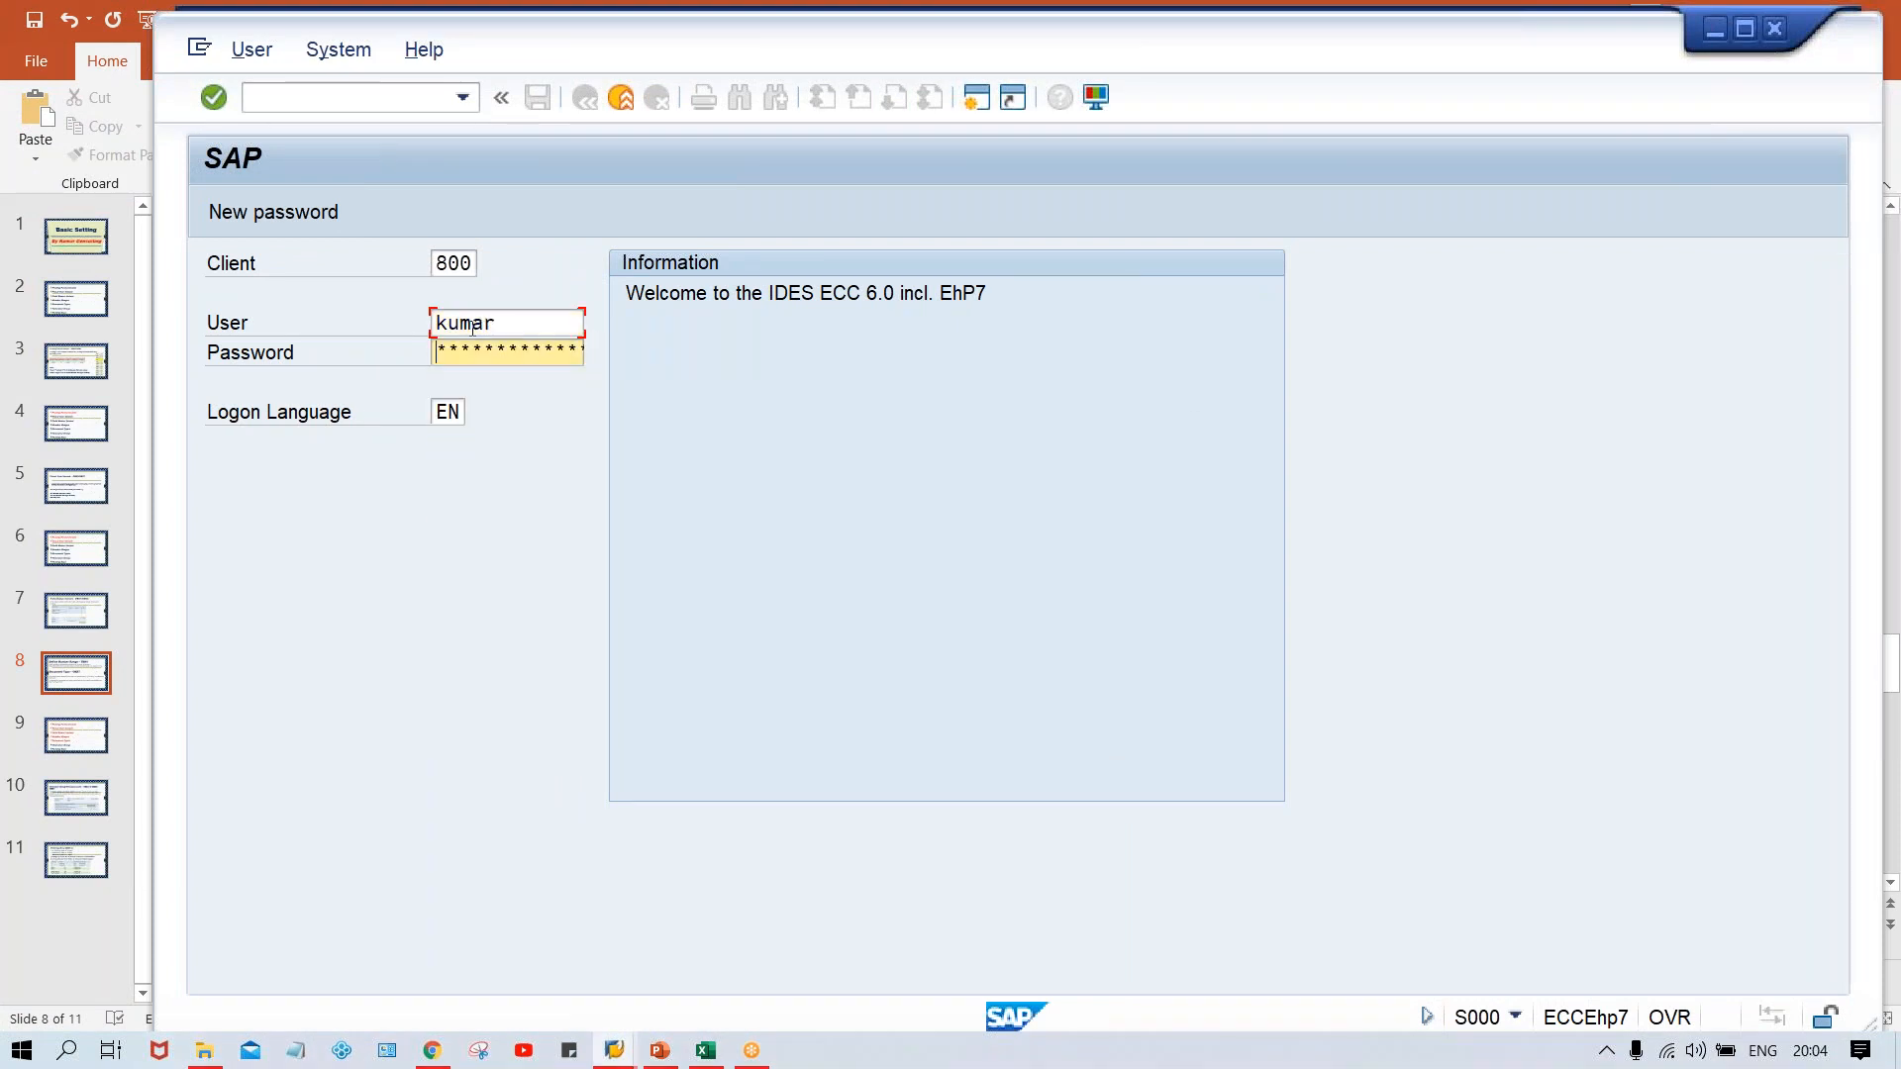
key(Caps_Lock)
key(Return)
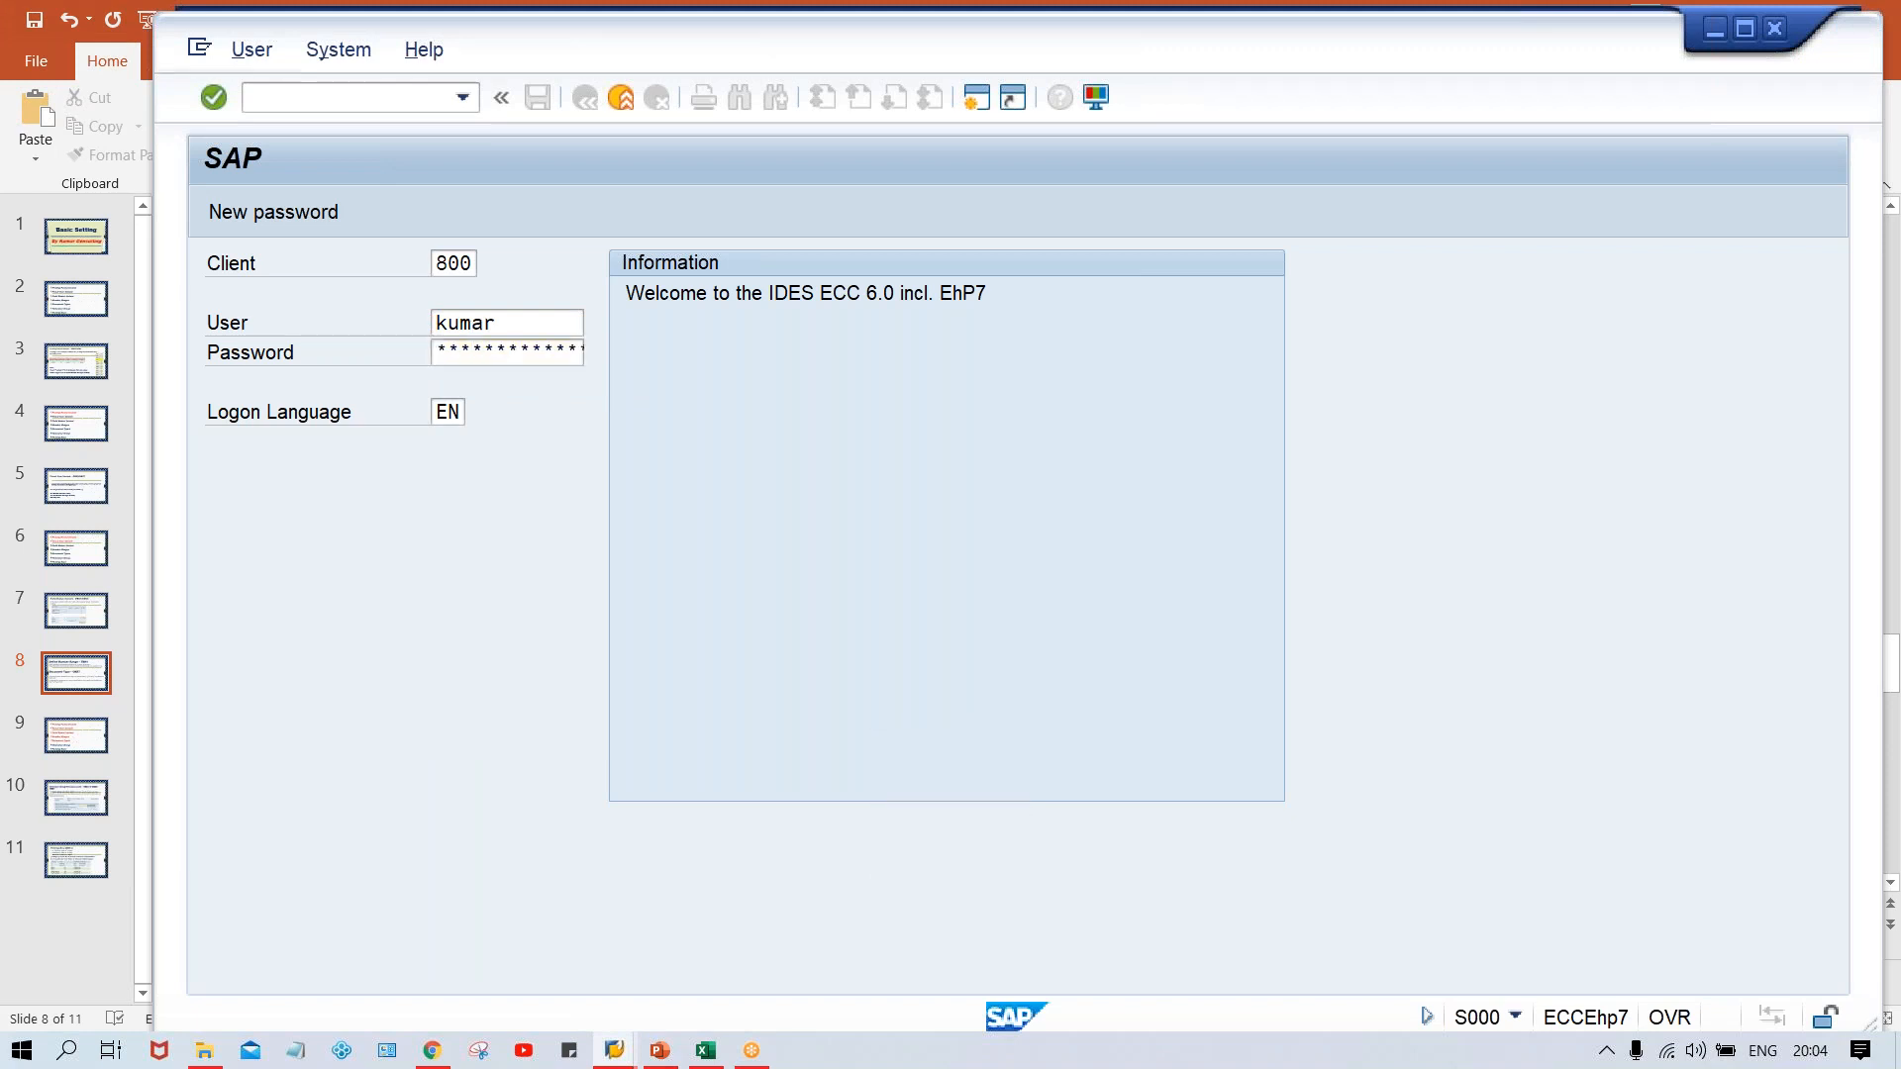
Run transaction FBN1 and open the number range intervals of company code TM00 for editing
text(FBN1)
key(Return)
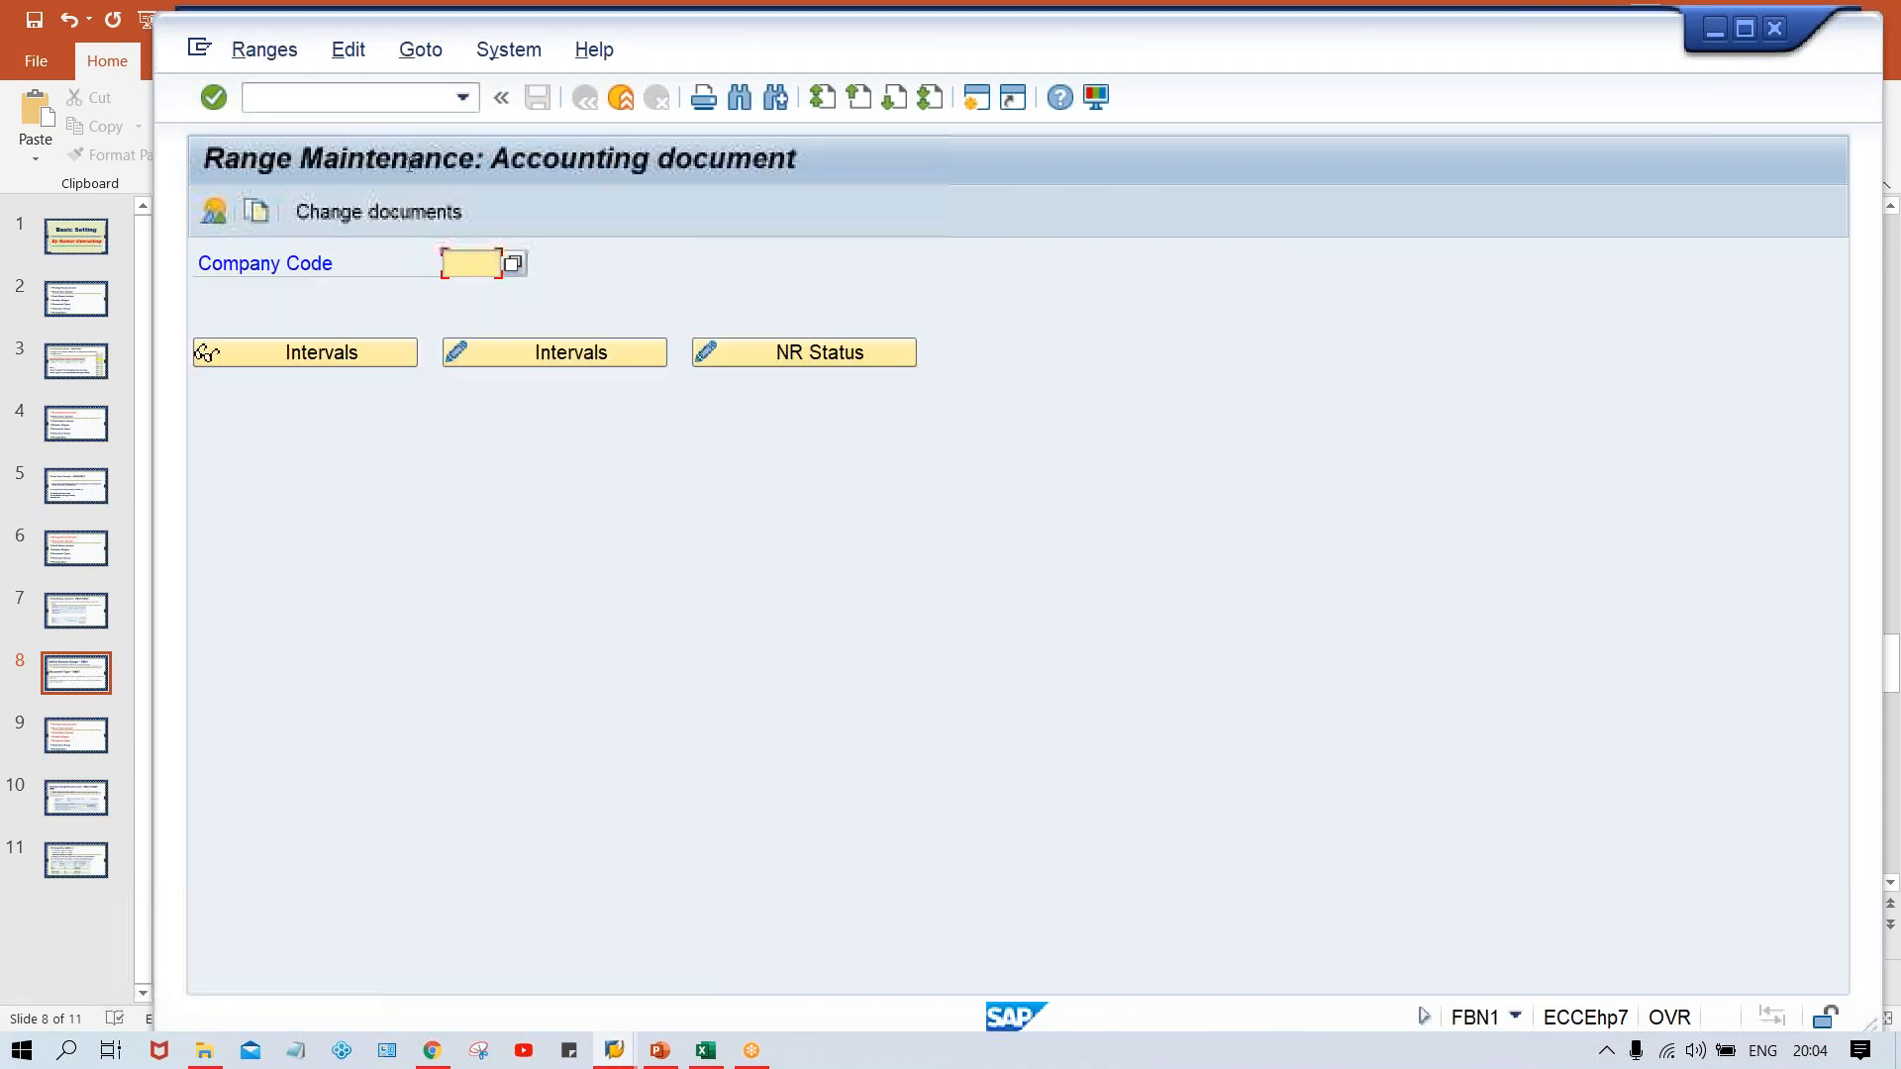
click(487, 267)
click(490, 289)
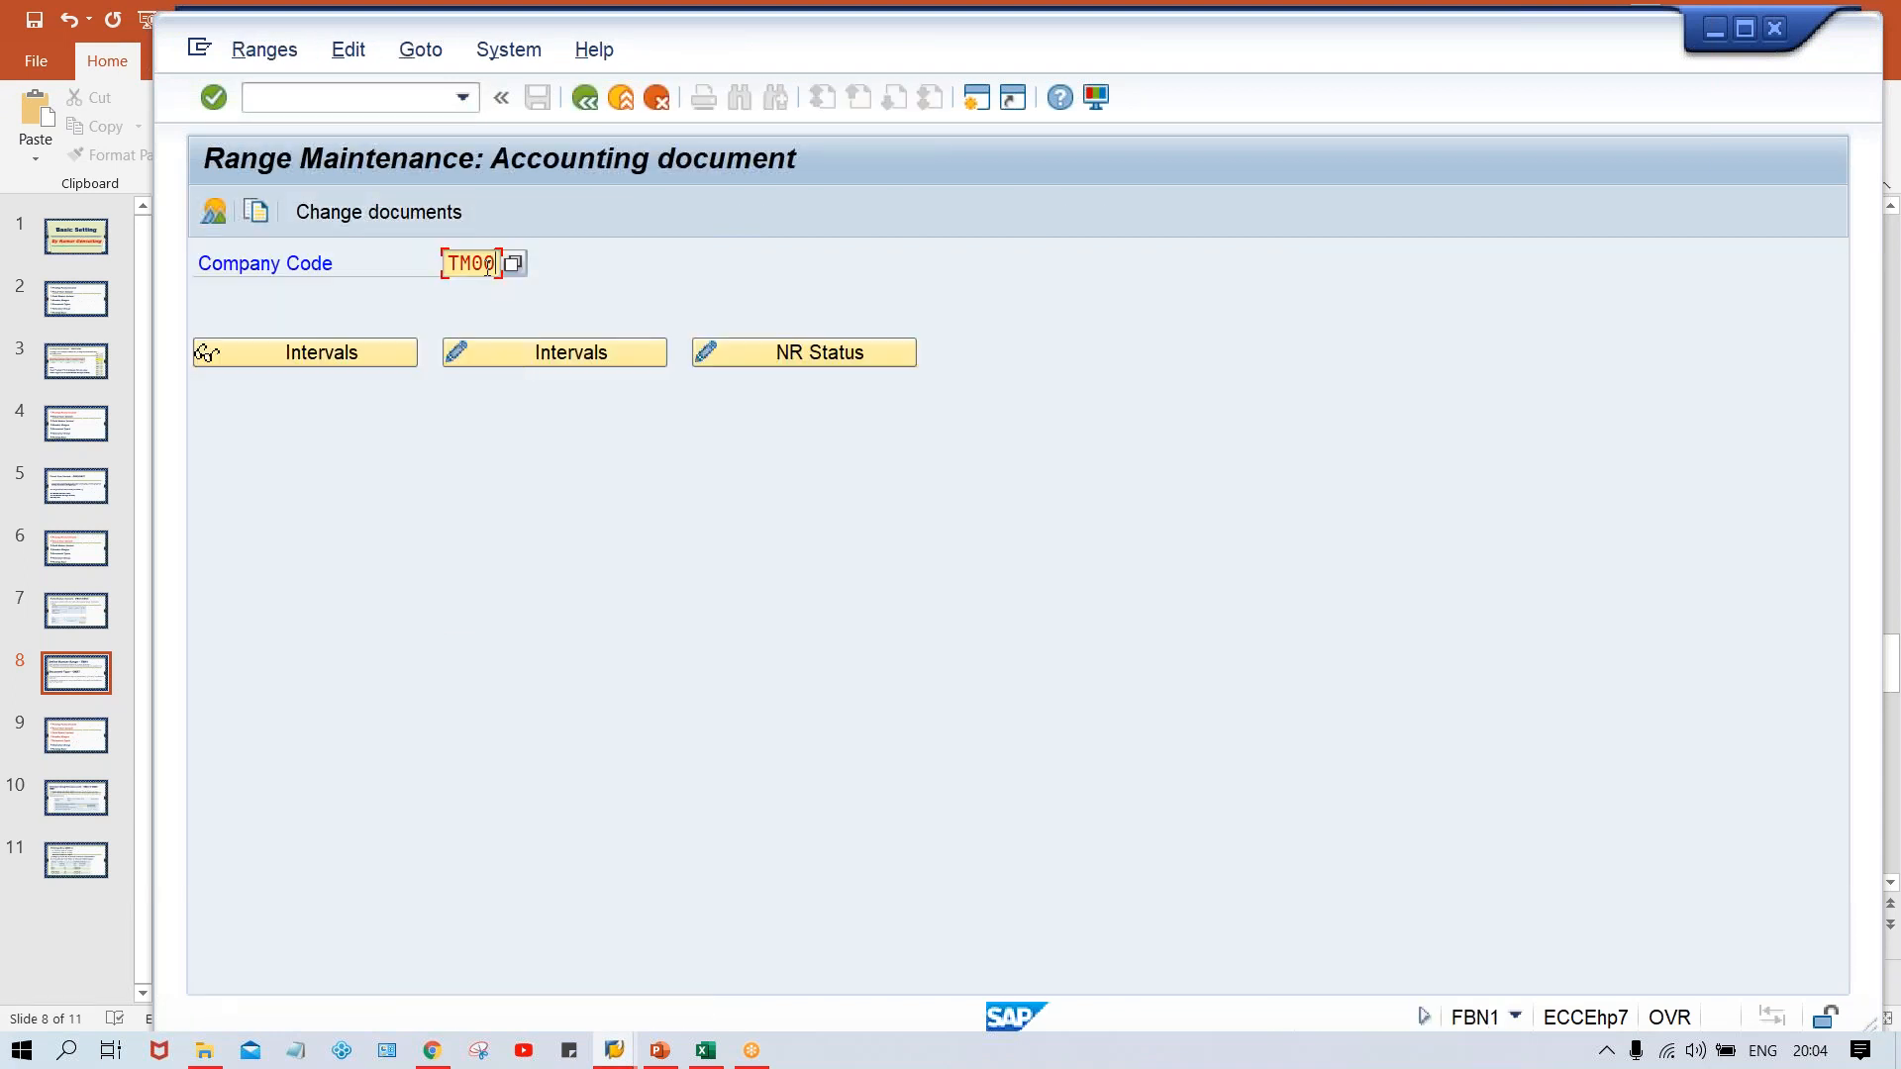
right_click(574, 364)
click(537, 352)
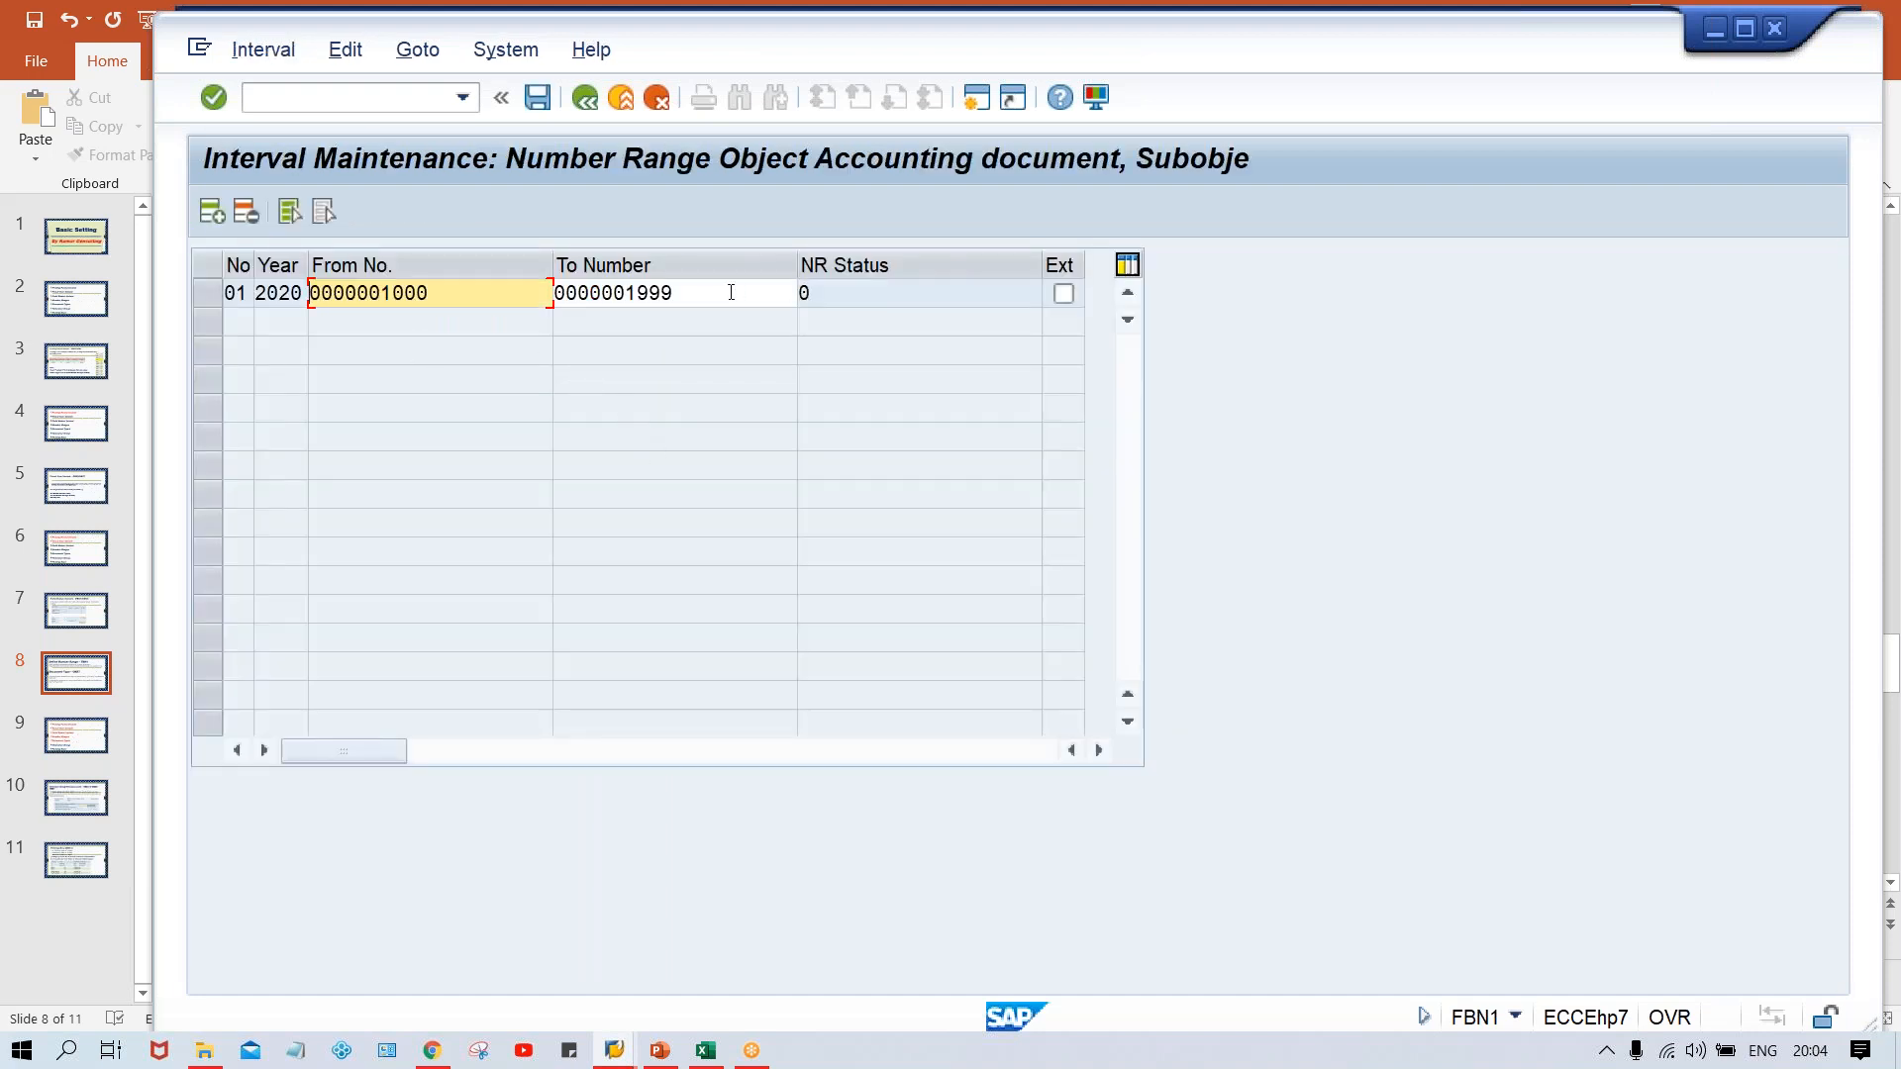
Review the end number of interval 01 and the PowerPoint slide on FBN1 and OBA7, returning to SAP's interval maintenance
click(730, 292)
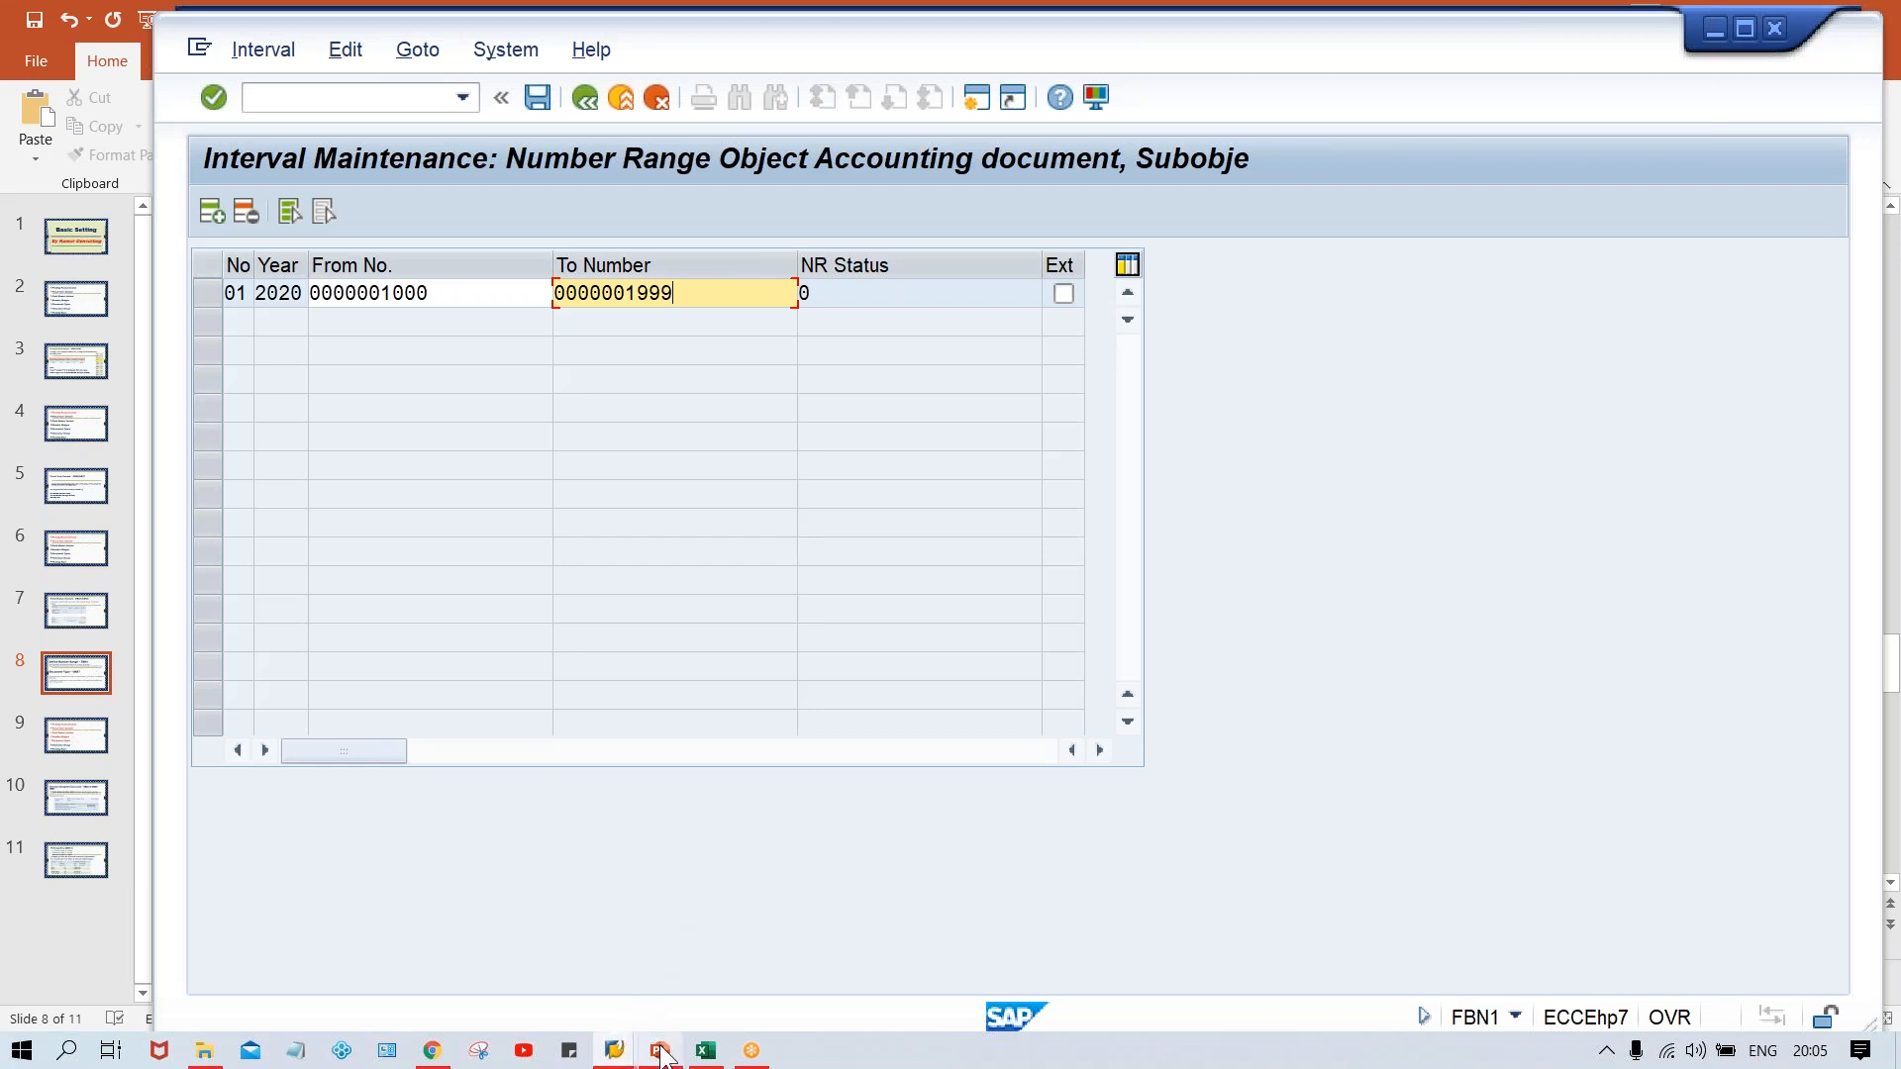
mouse_move(662, 1049)
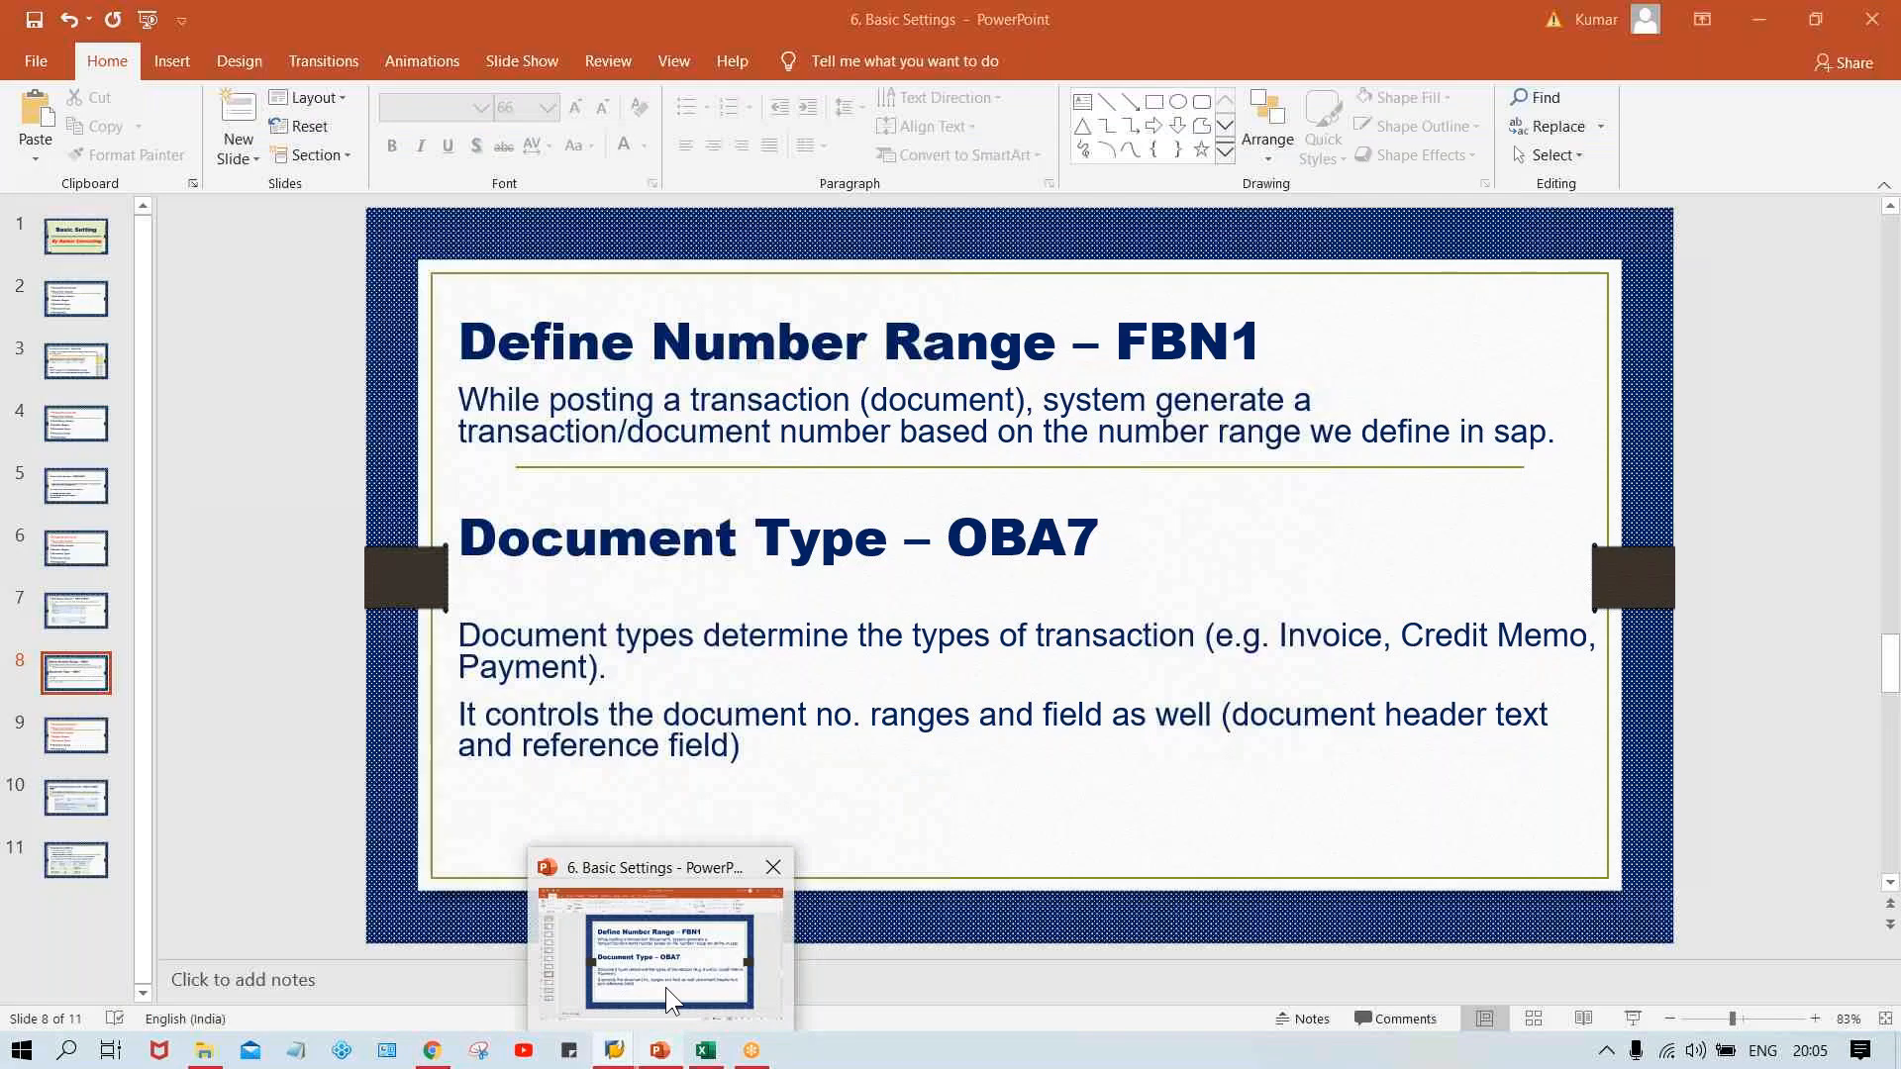
click(665, 988)
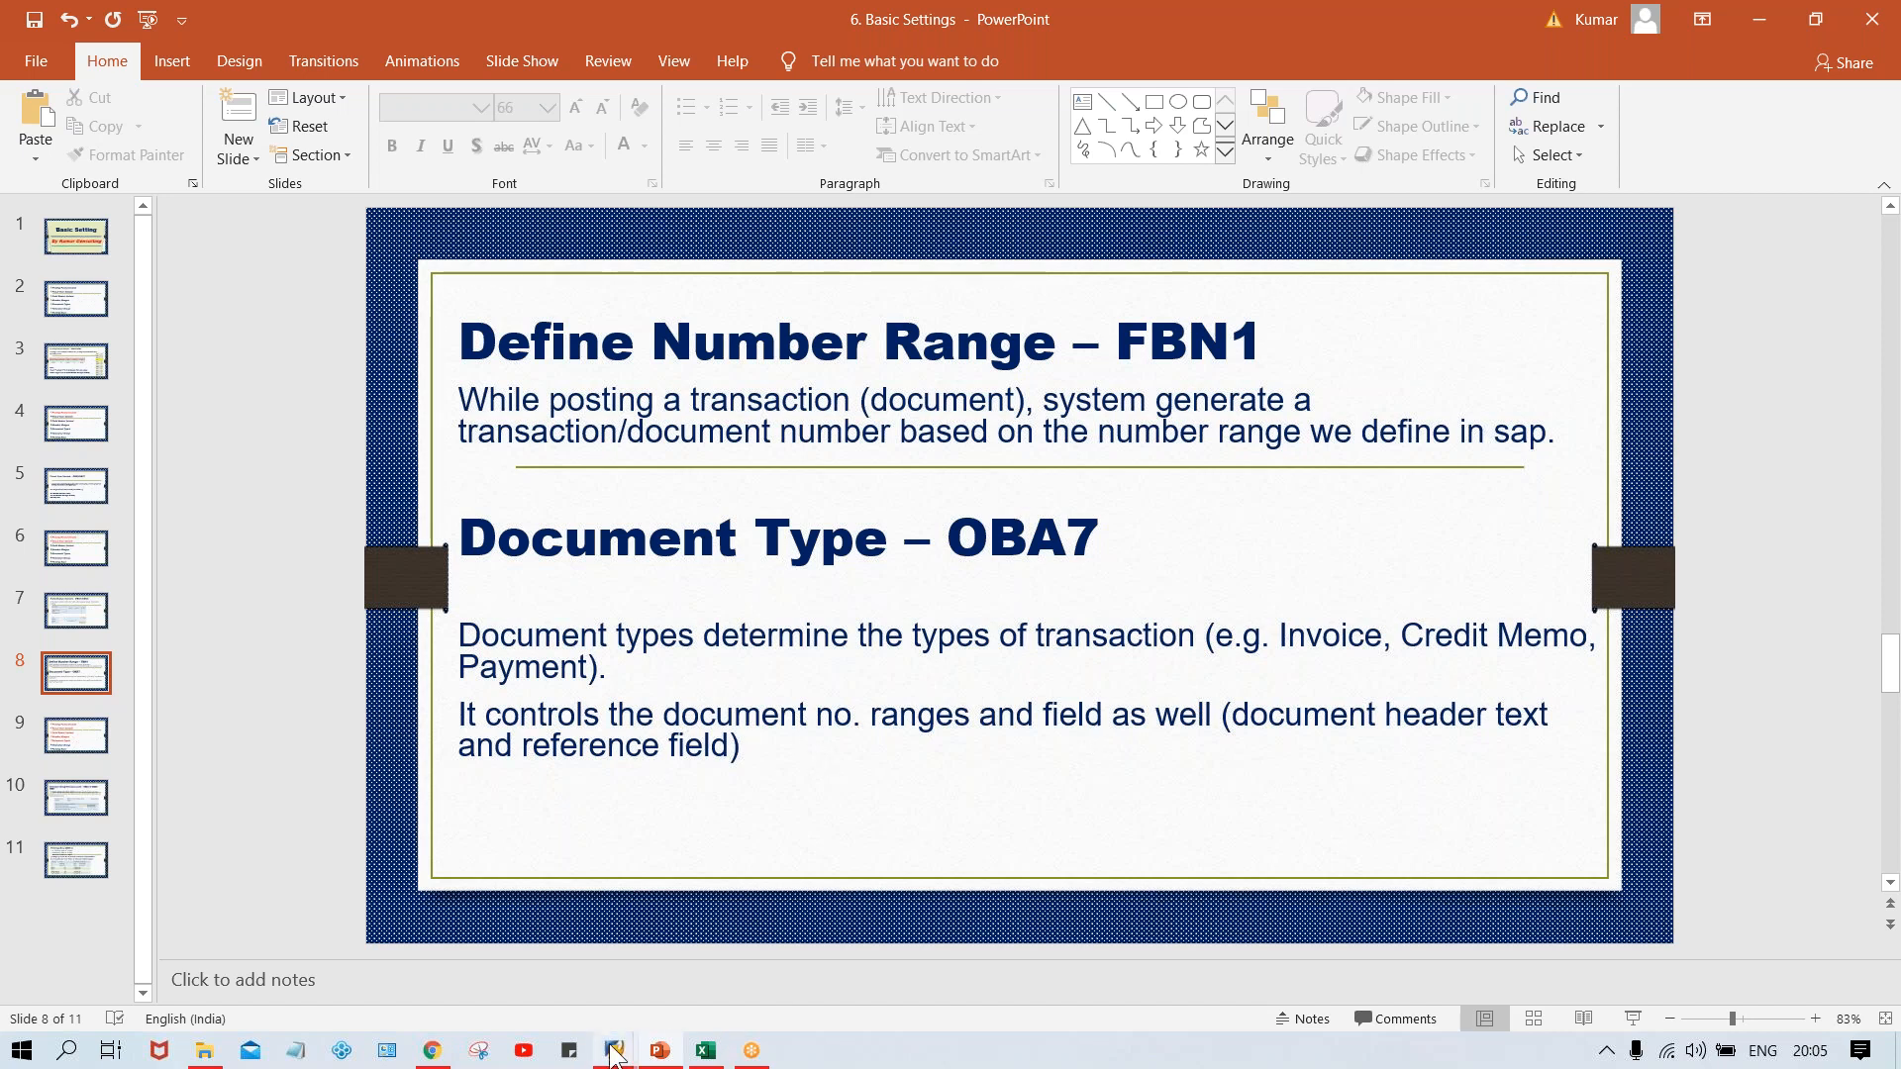
mouse_move(613, 1049)
click(651, 989)
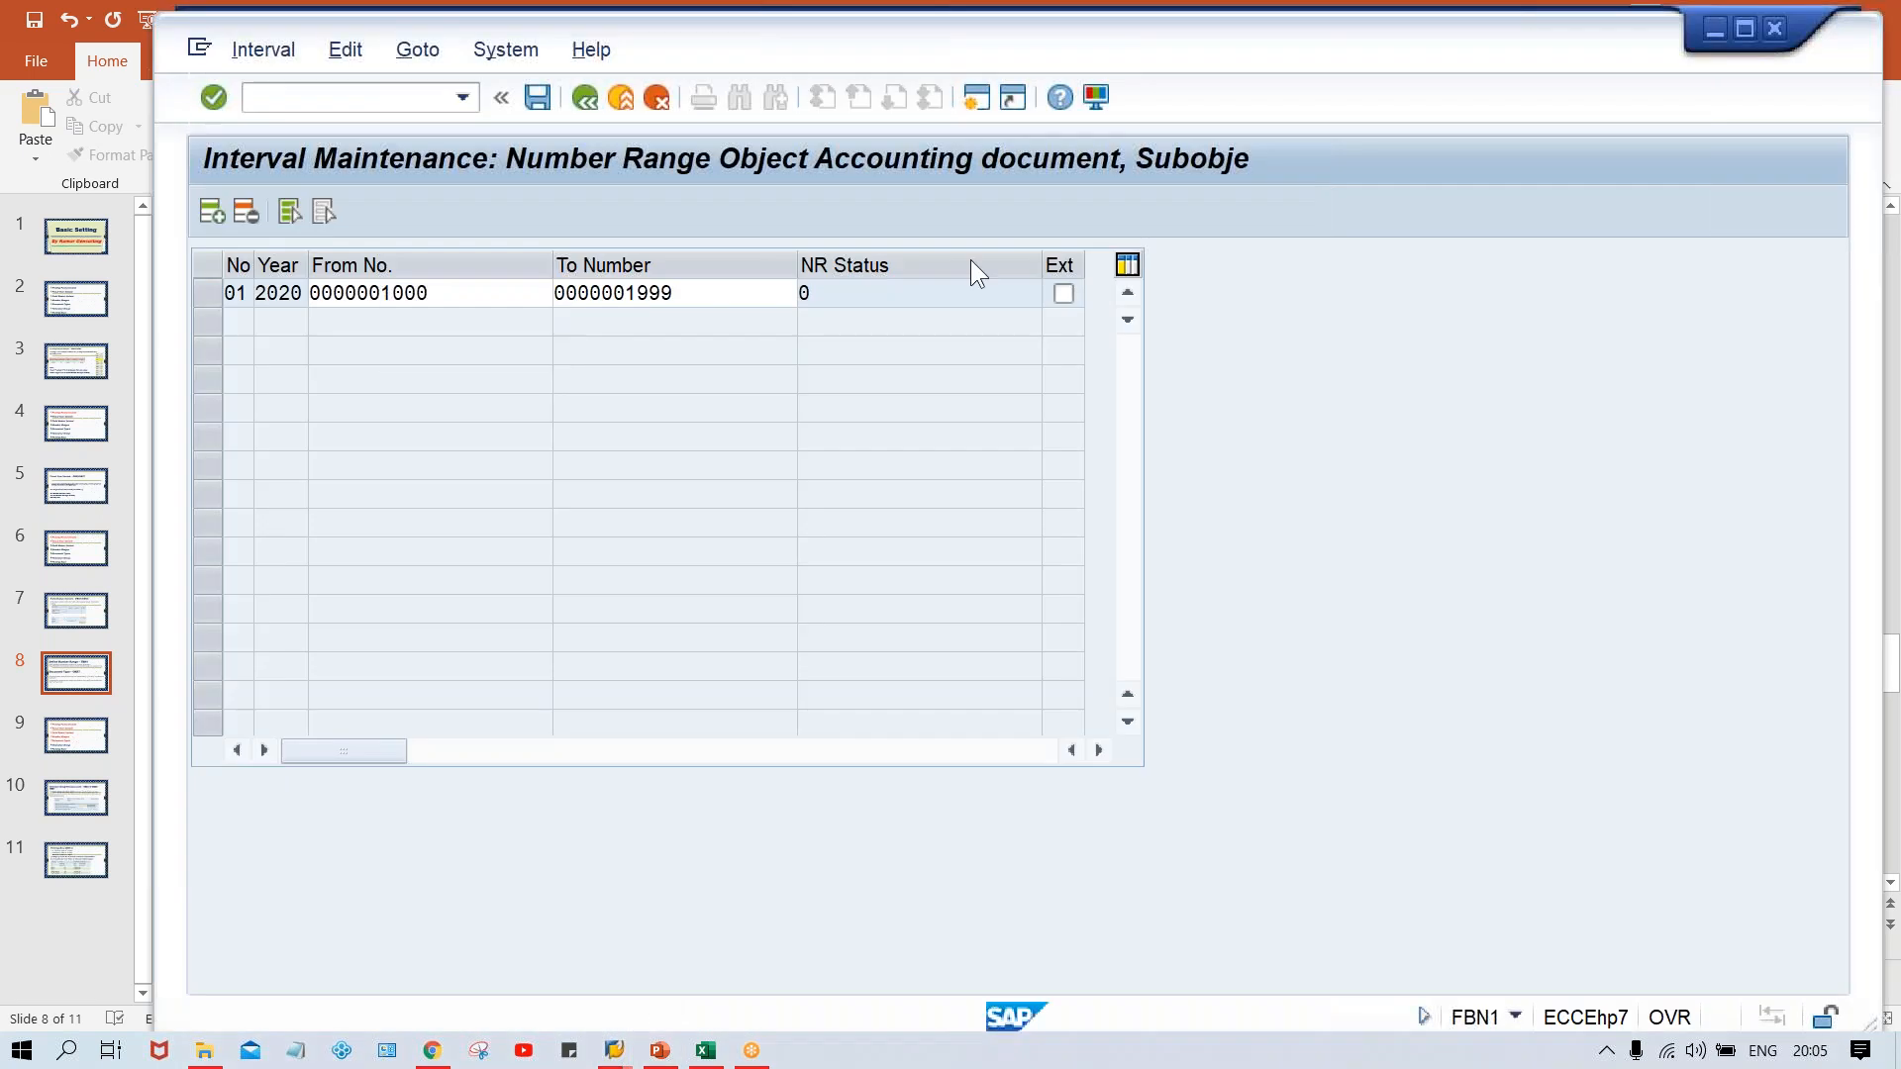
Open a new SAP session and run transaction OBA7 to maintain the document types
click(974, 93)
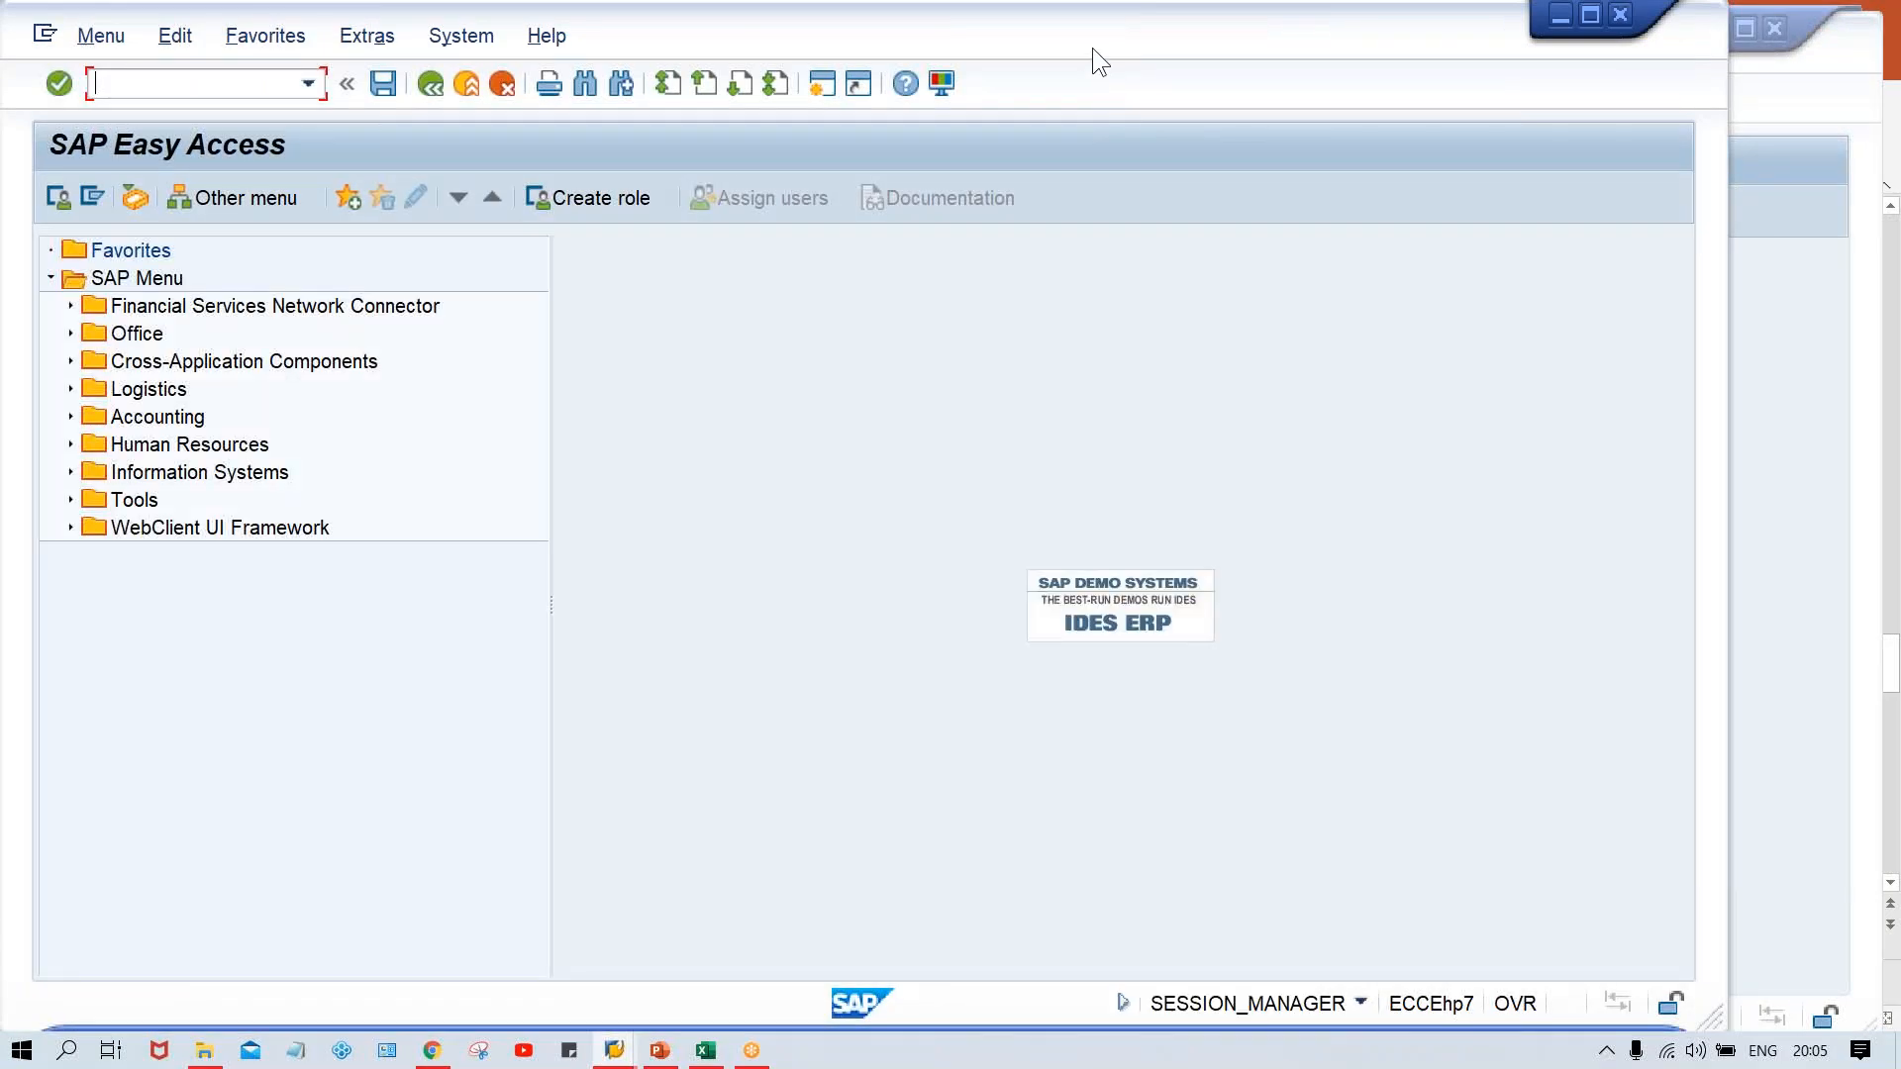
drag(1091, 47, 1279, 51)
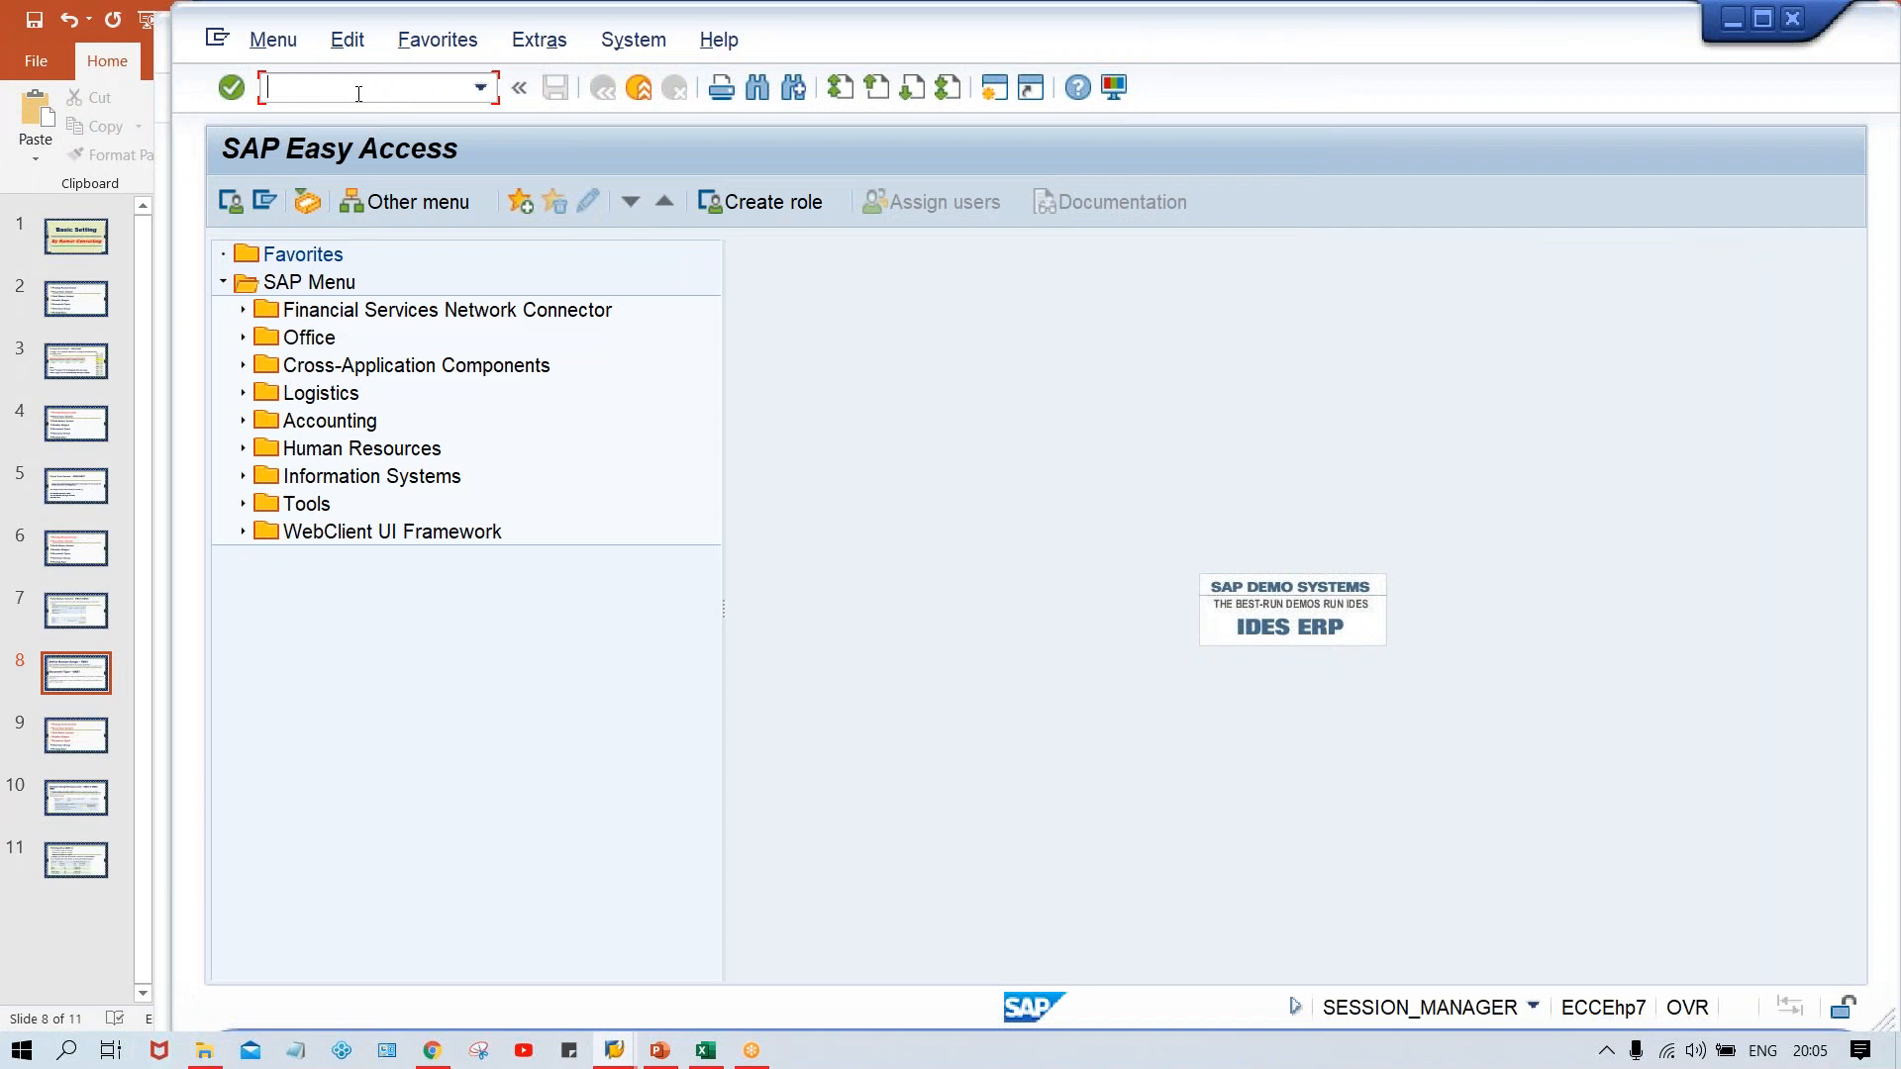
text(oba7)
key(Return)
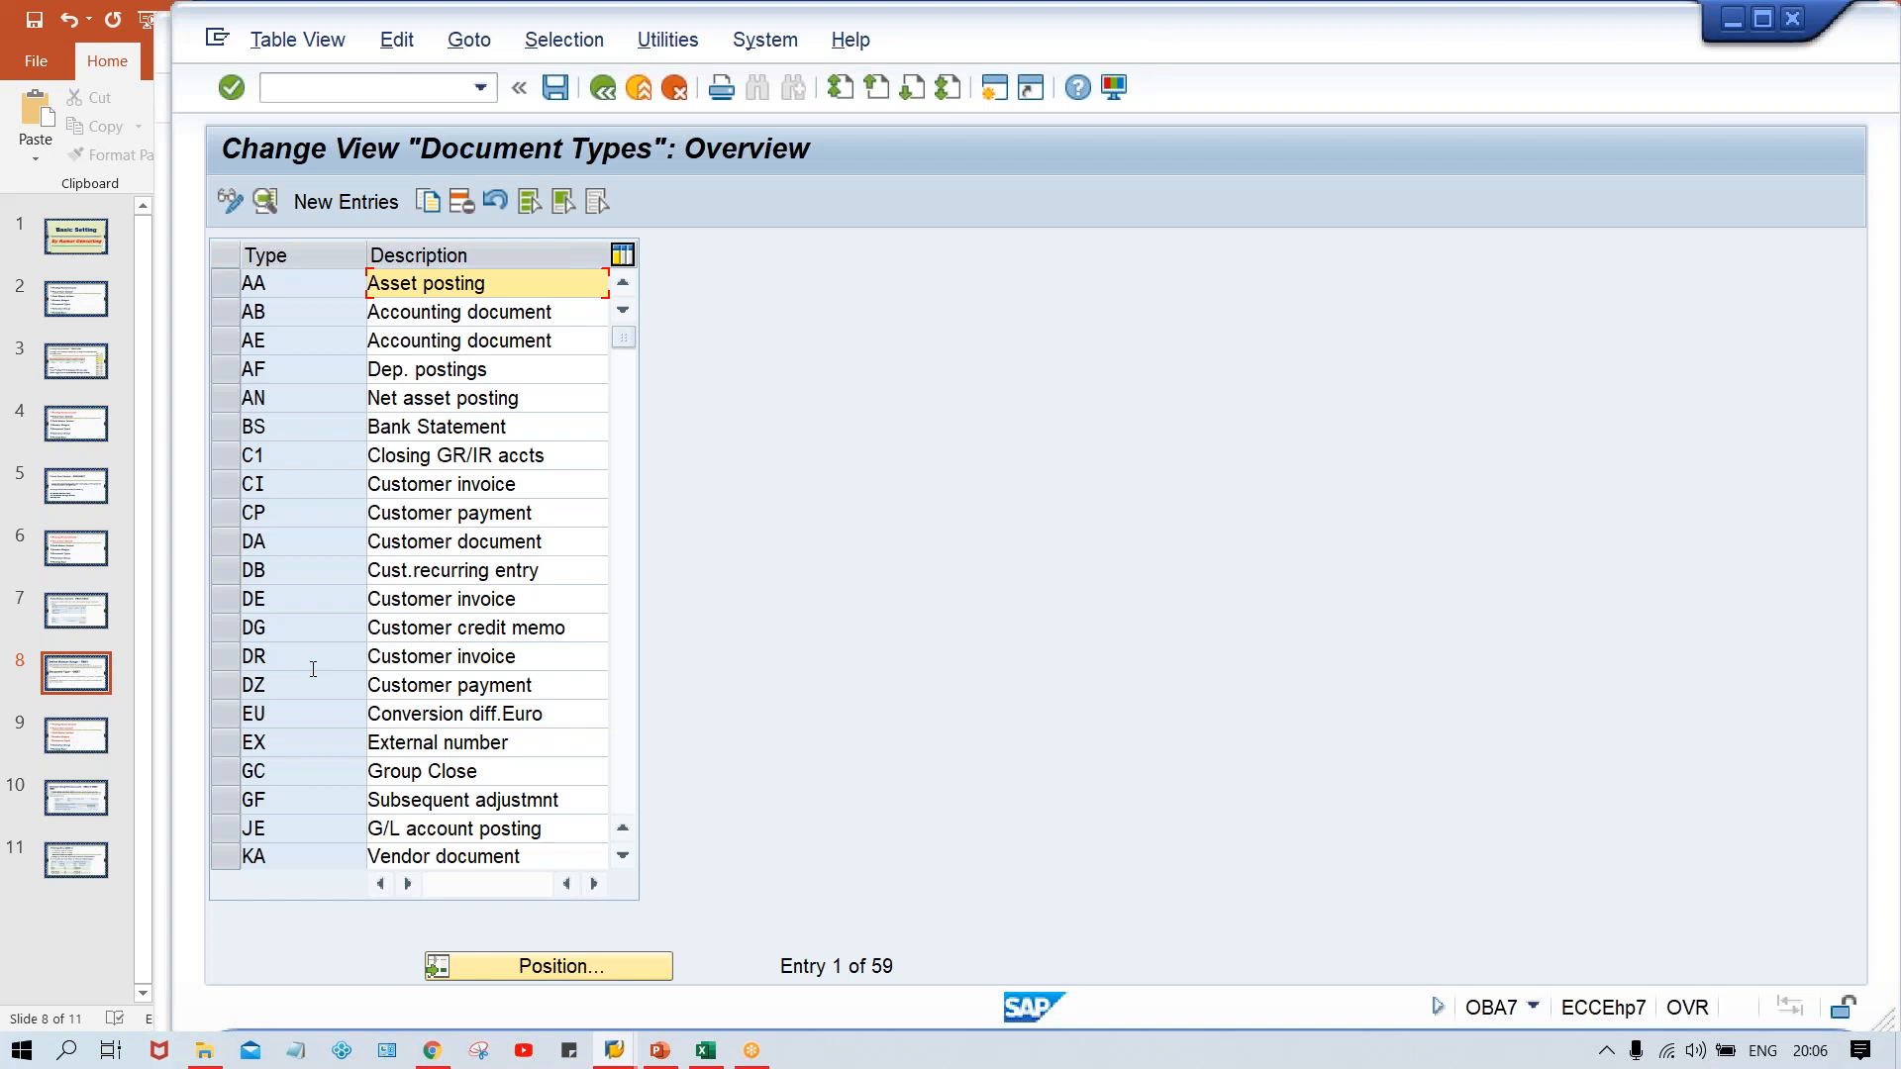
Copy the customer invoice document type DR to a new document type ZR
click(224, 653)
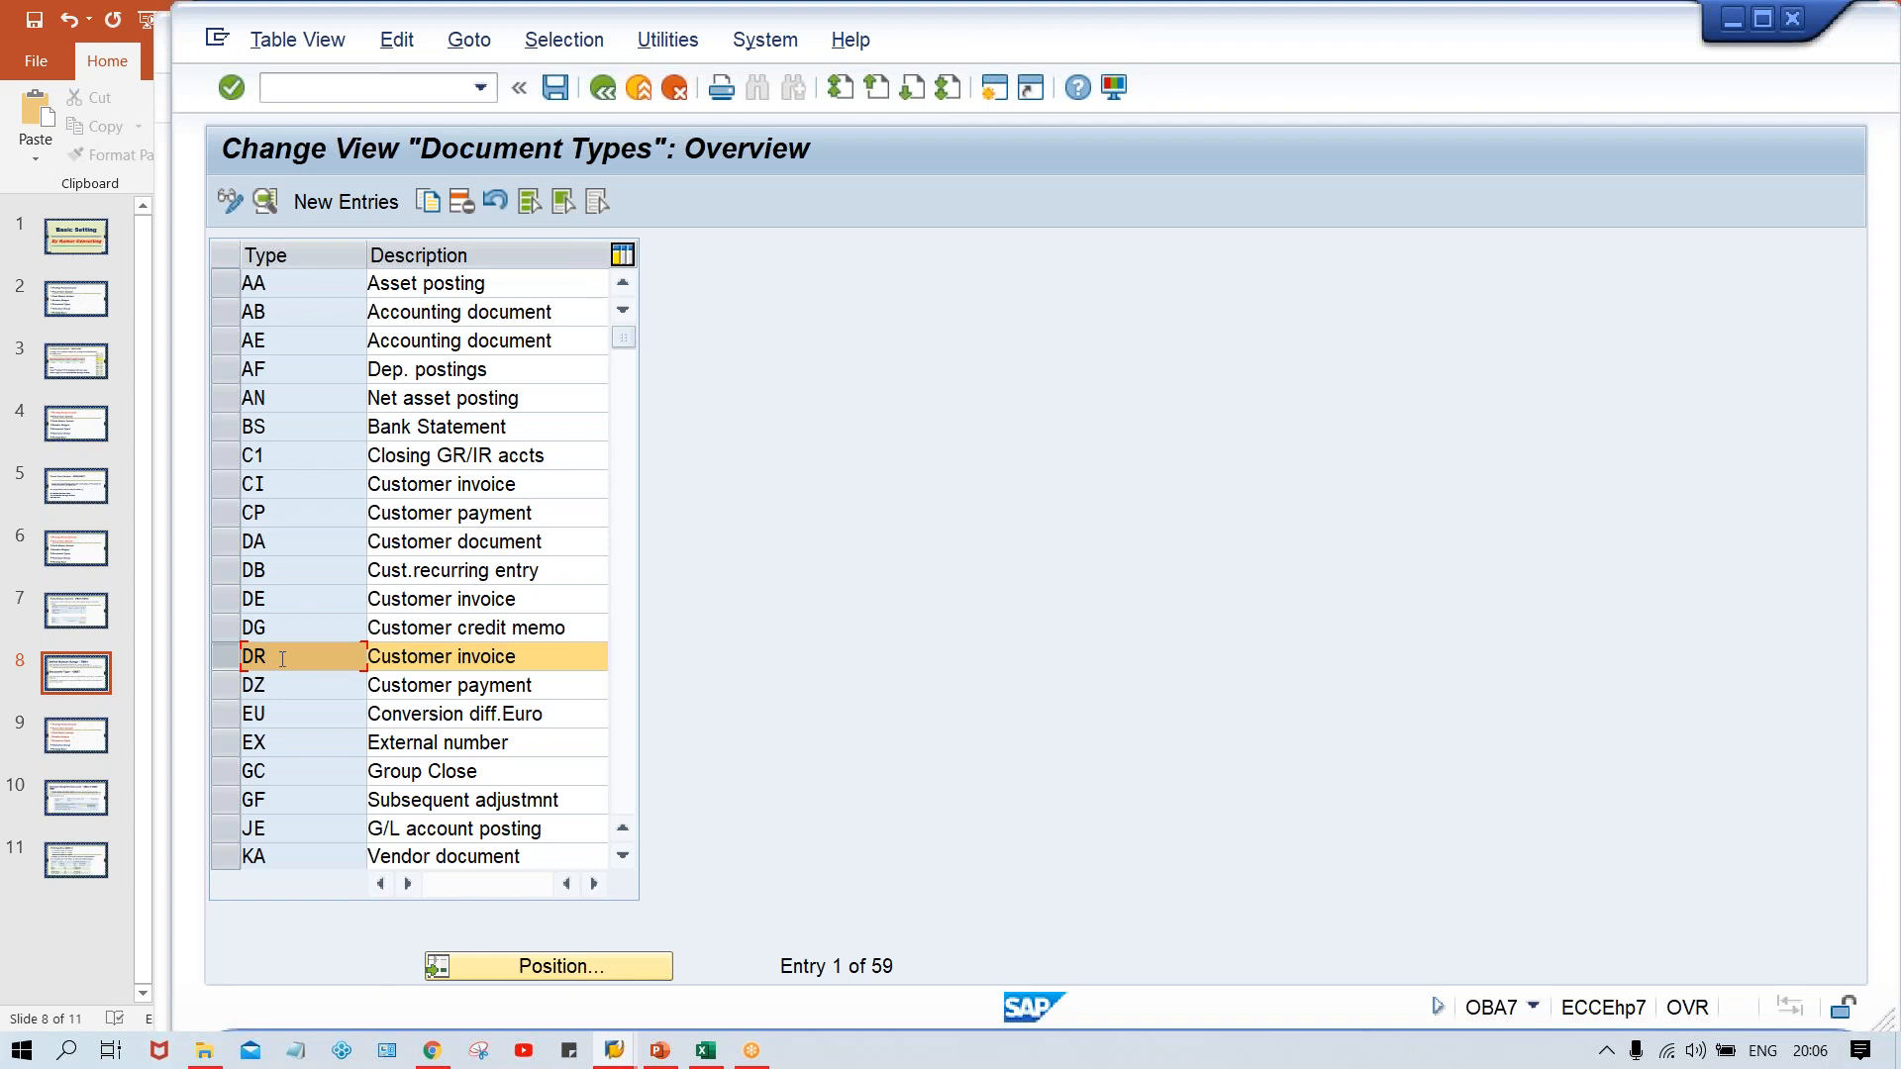
click(427, 204)
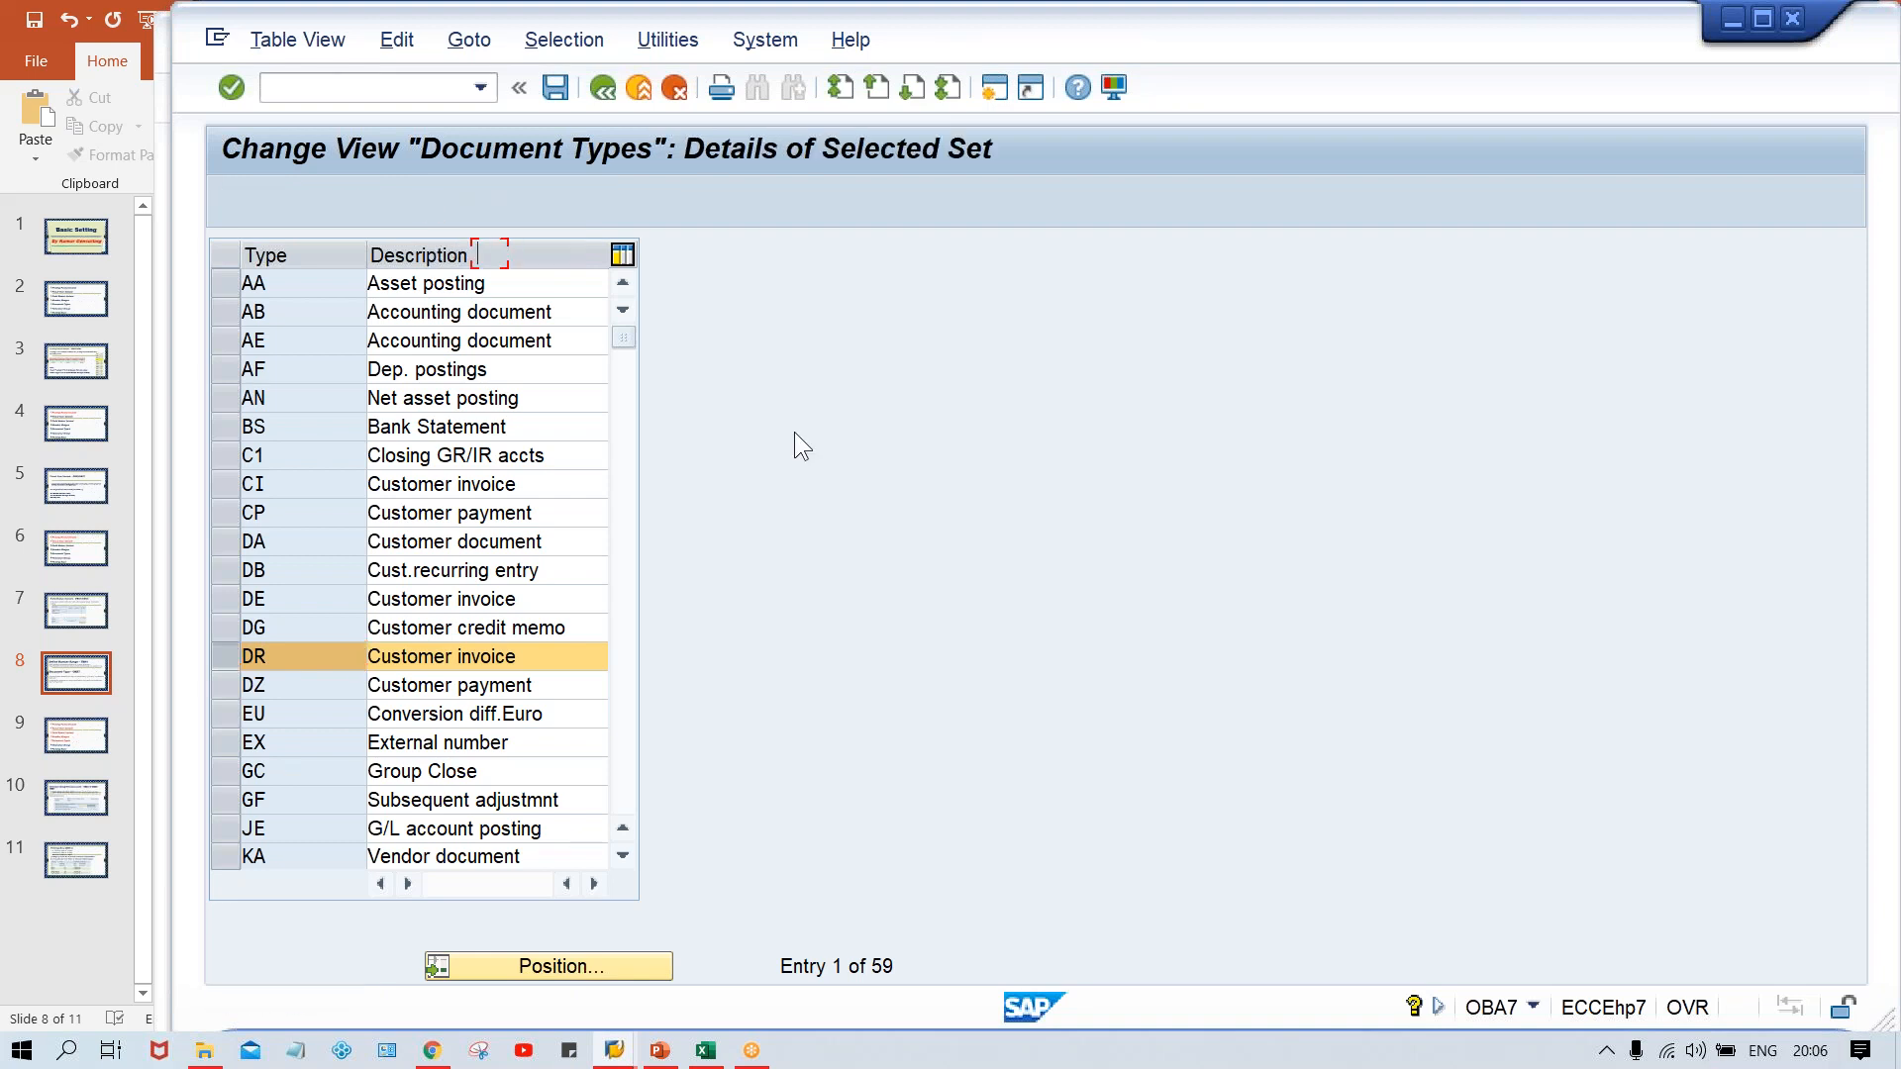
text(zR)
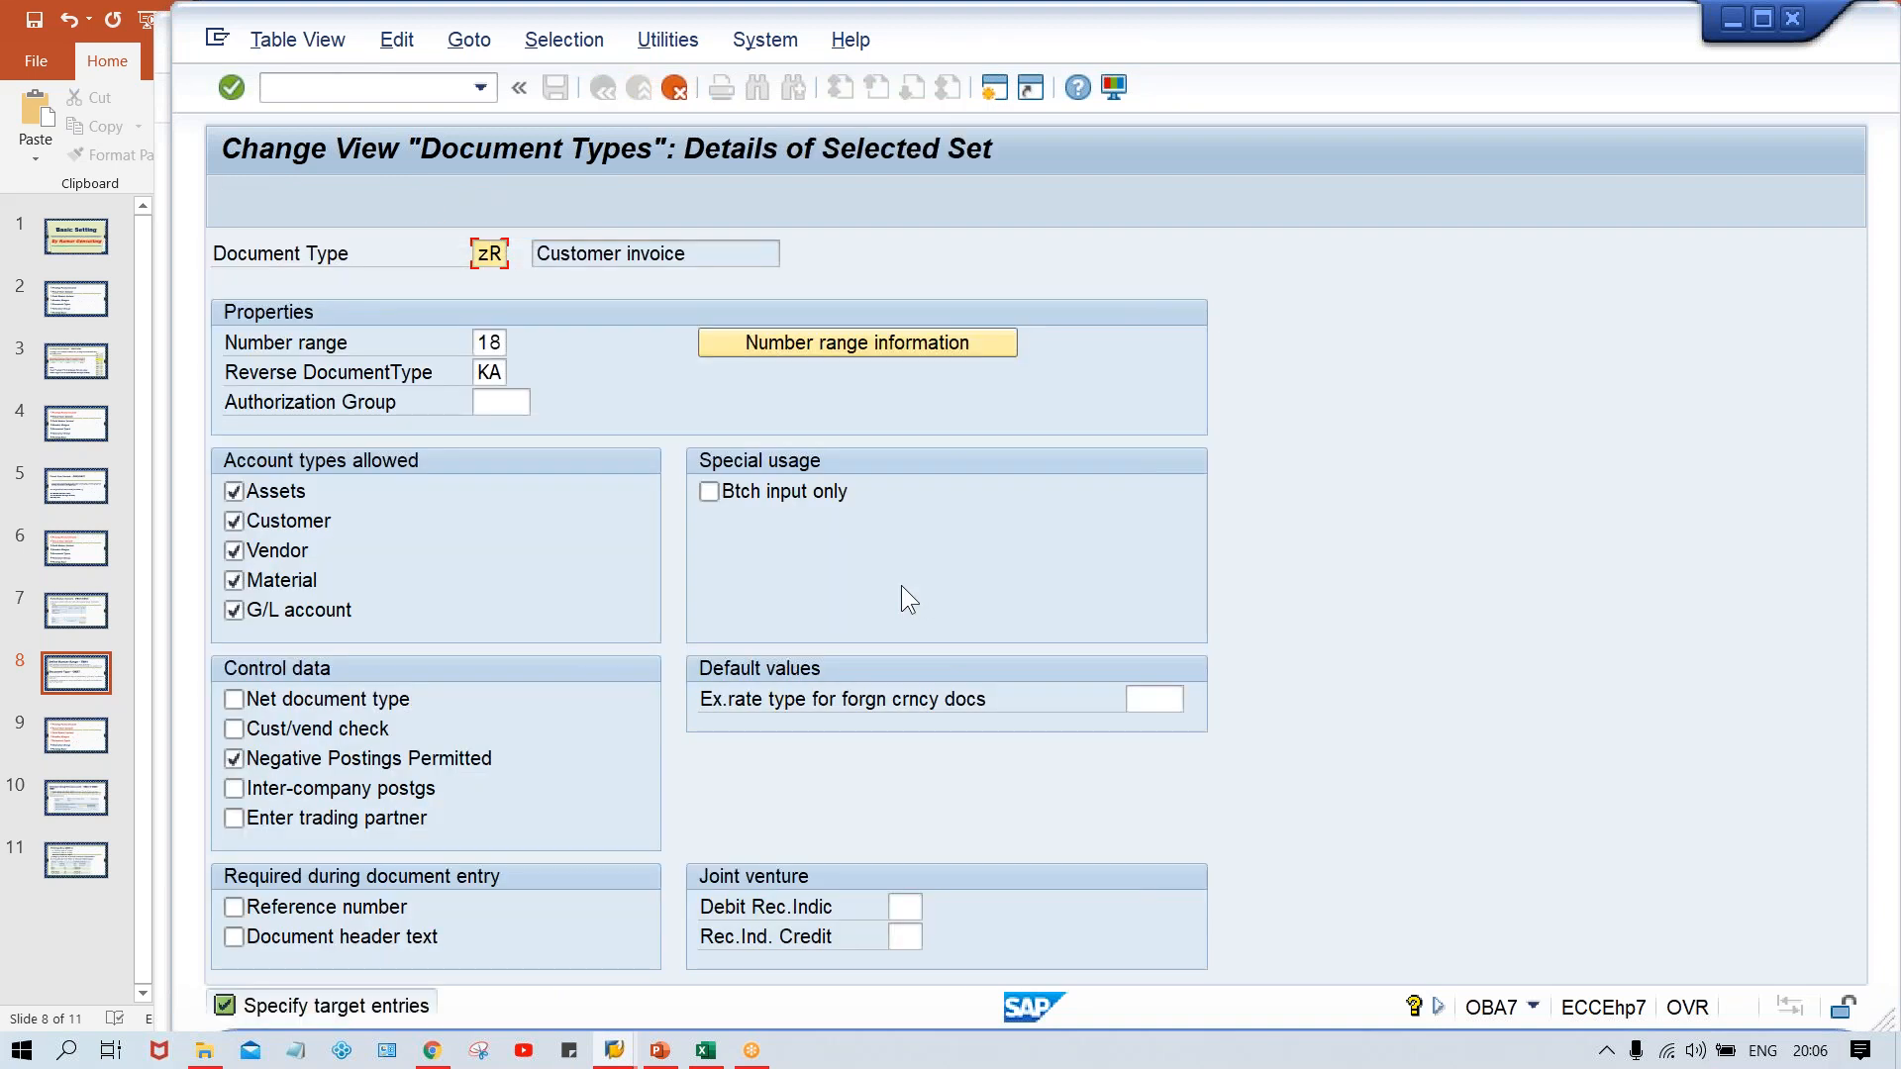
key(Caps_Lock)
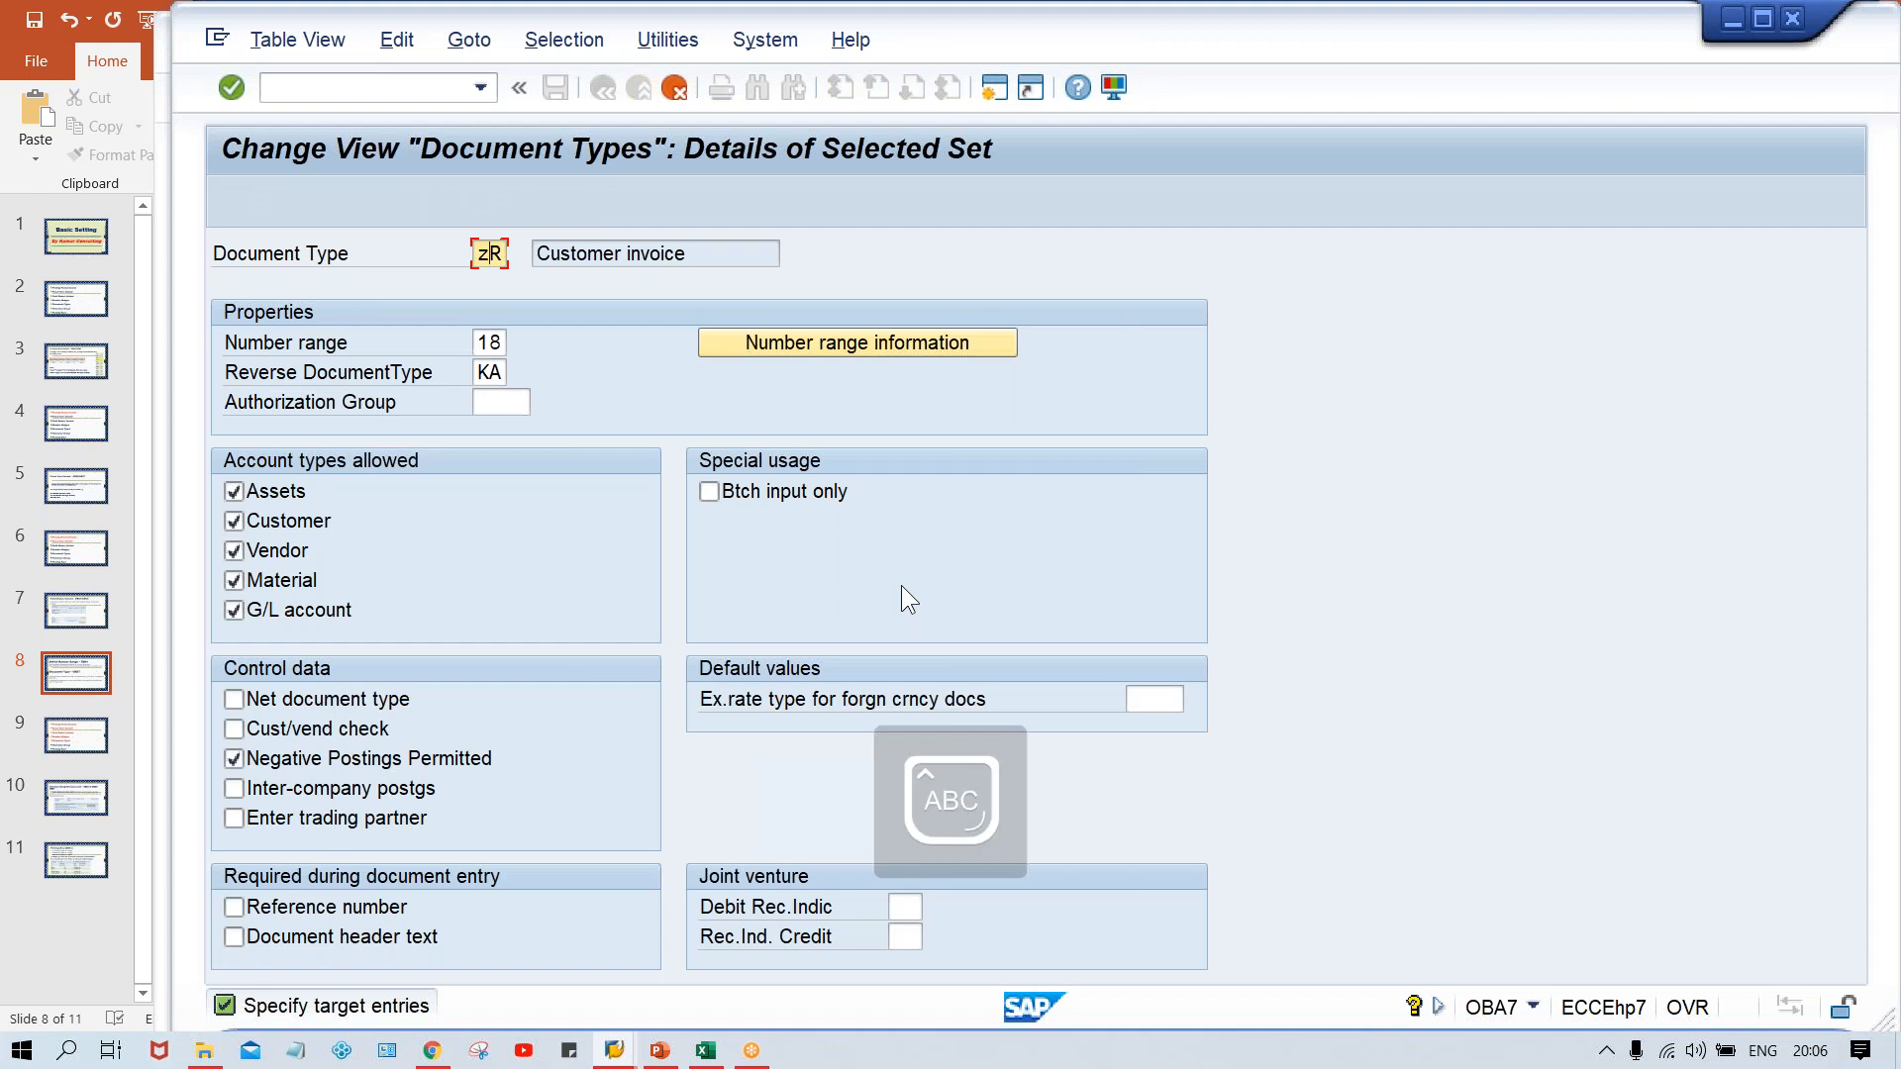
key(Return)
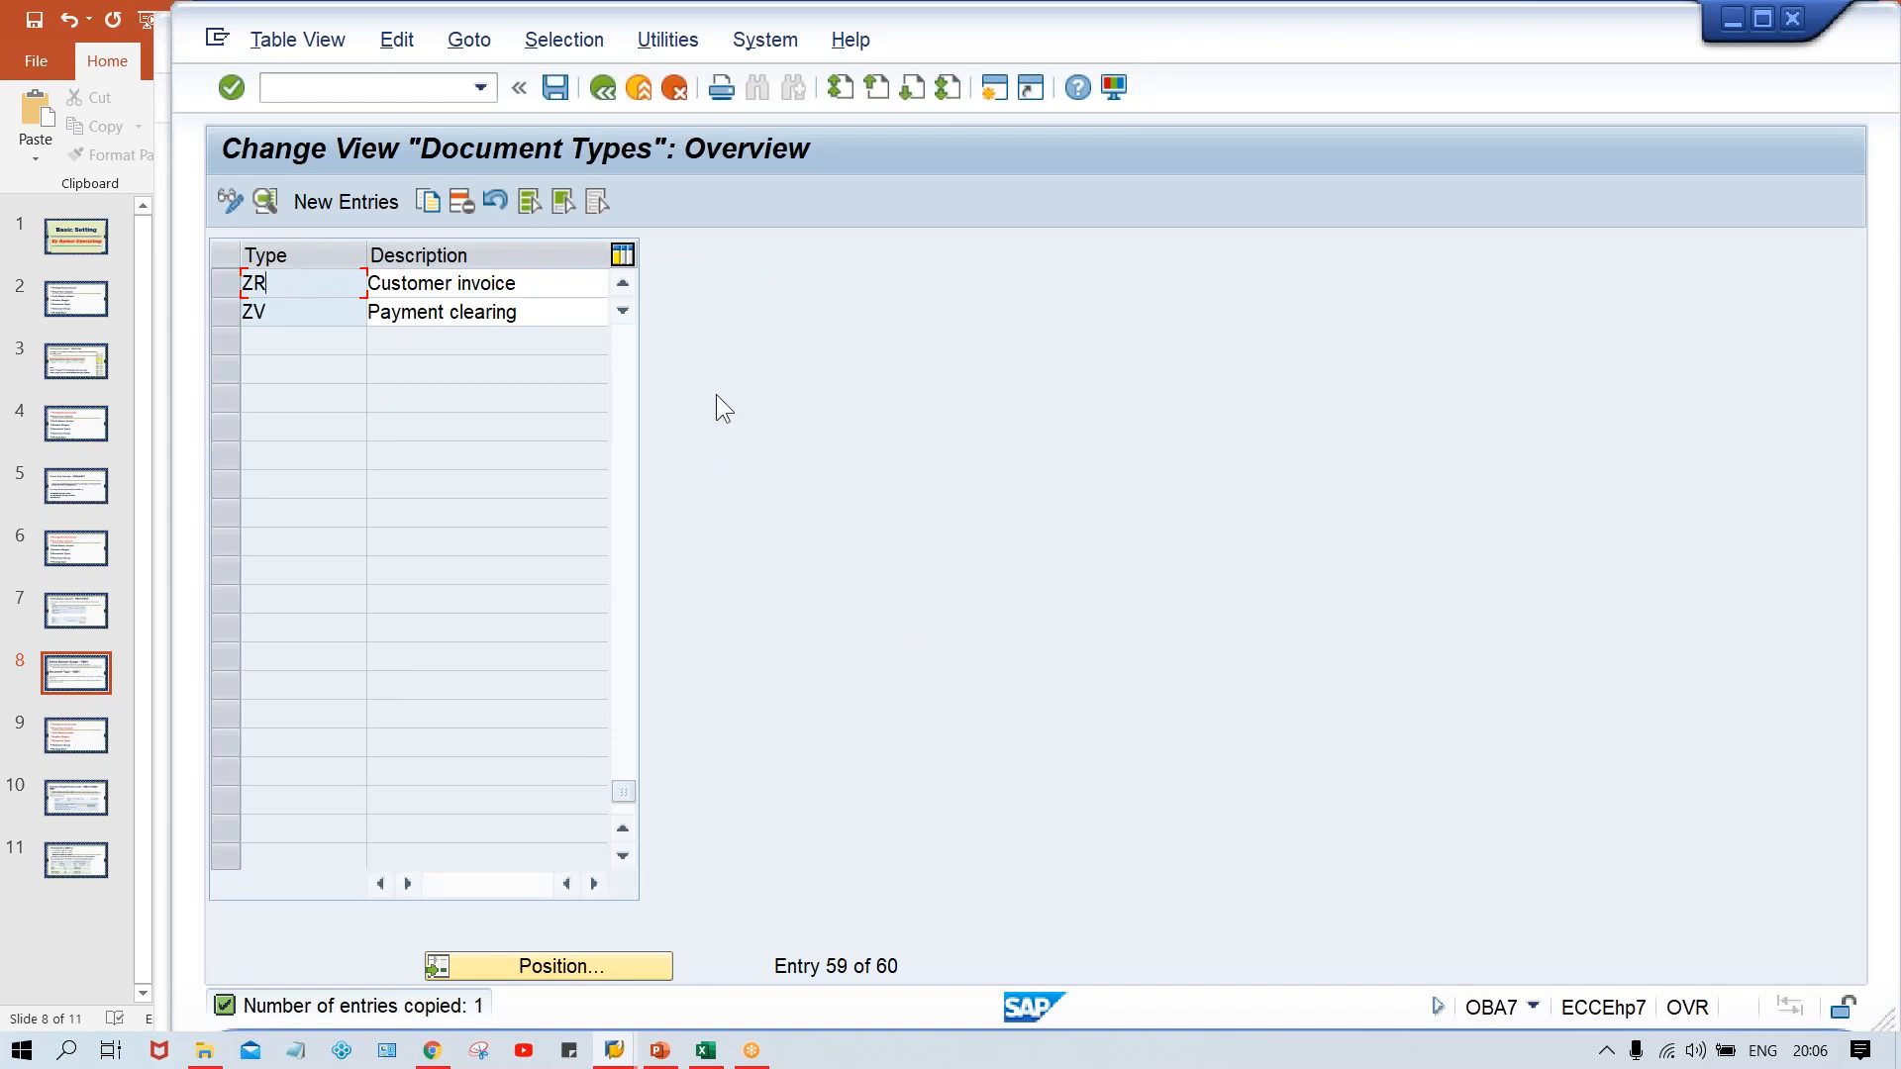
Return to the start of the document type list and open the details of type DR
click(618, 381)
click(617, 380)
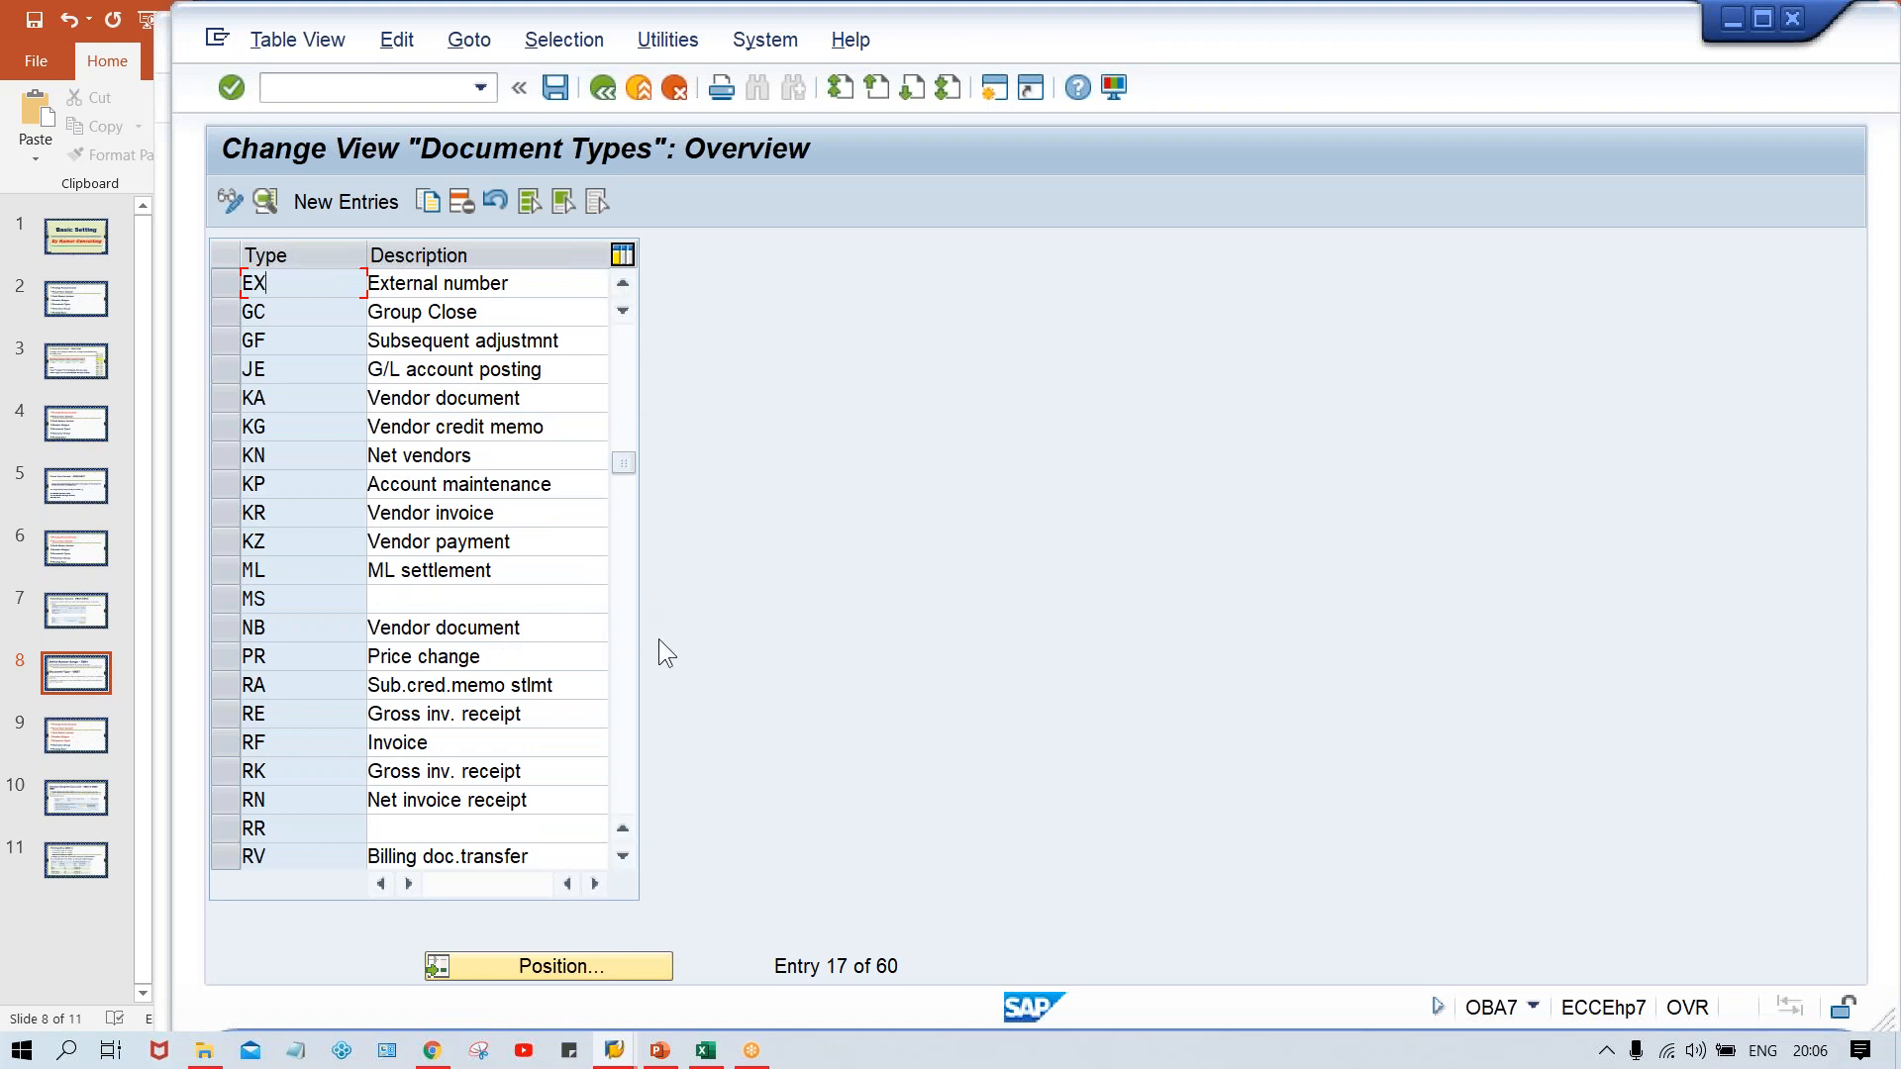
click(626, 376)
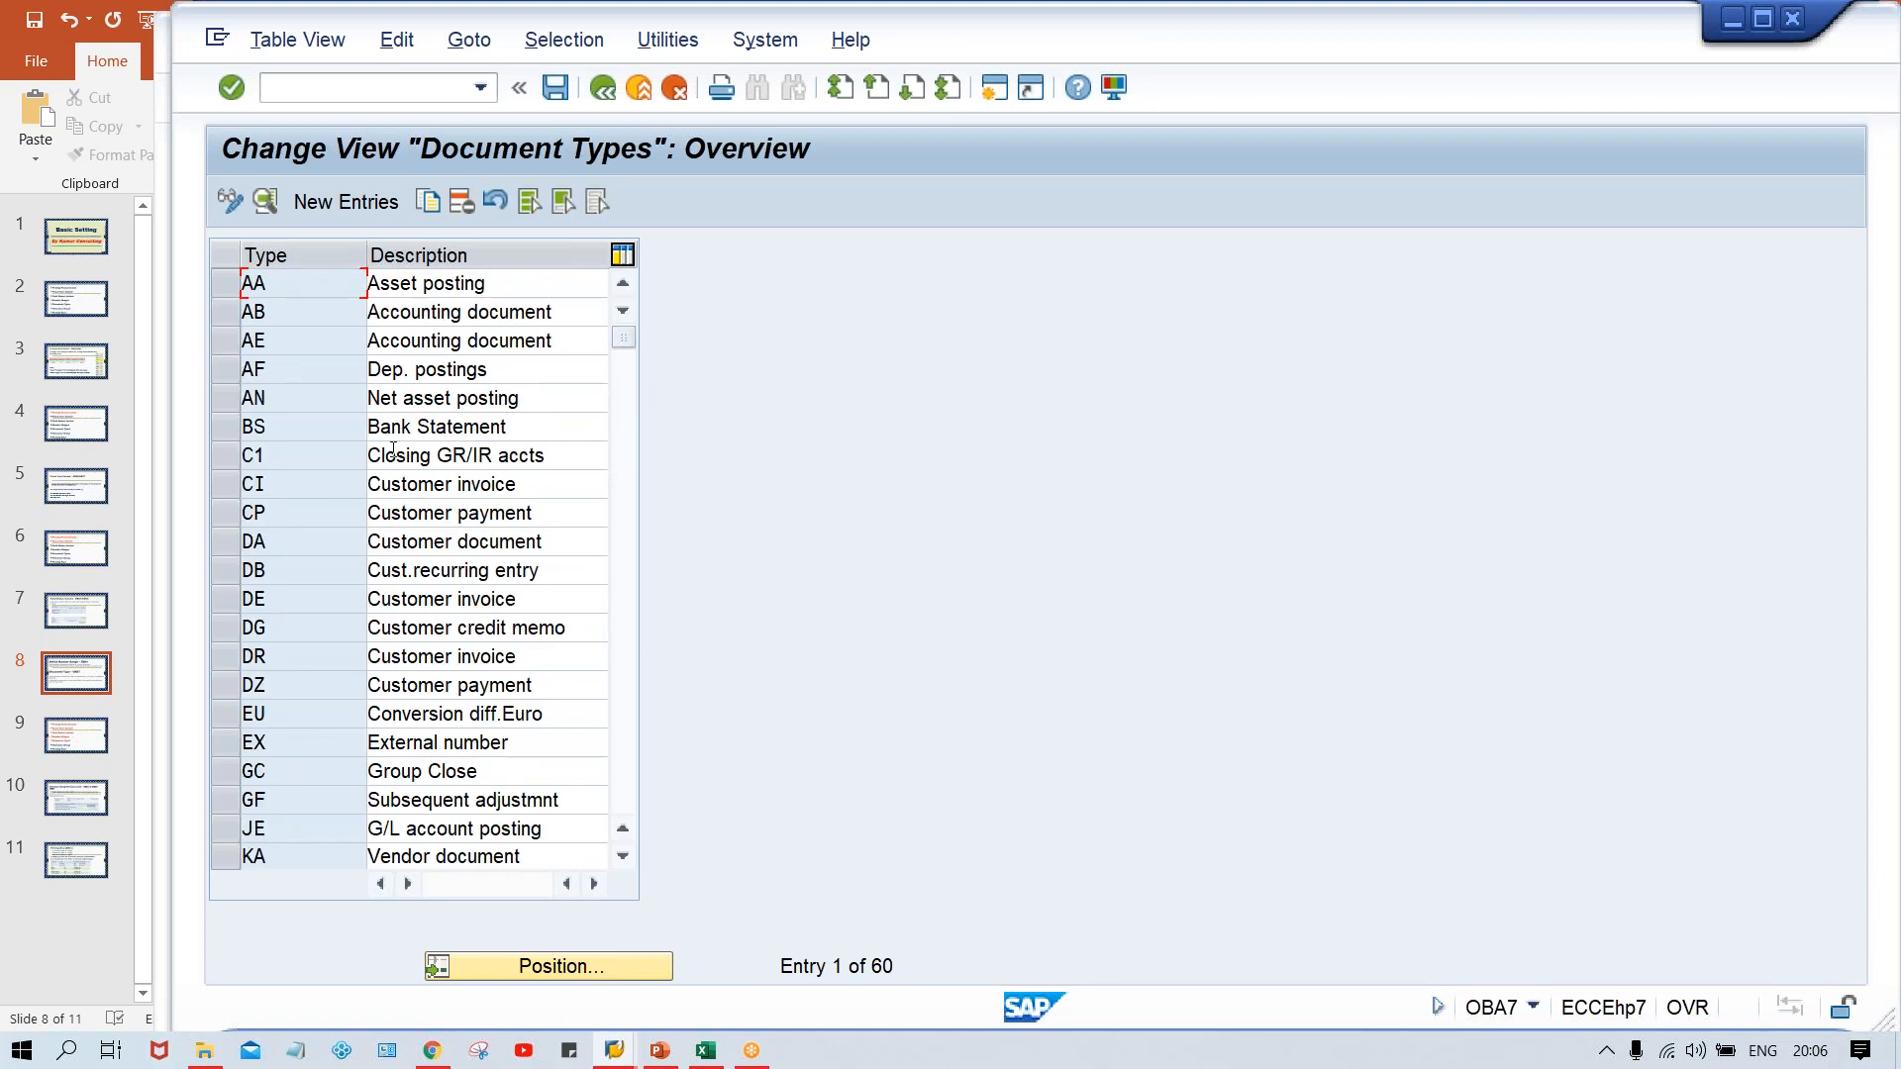
double_click(292, 658)
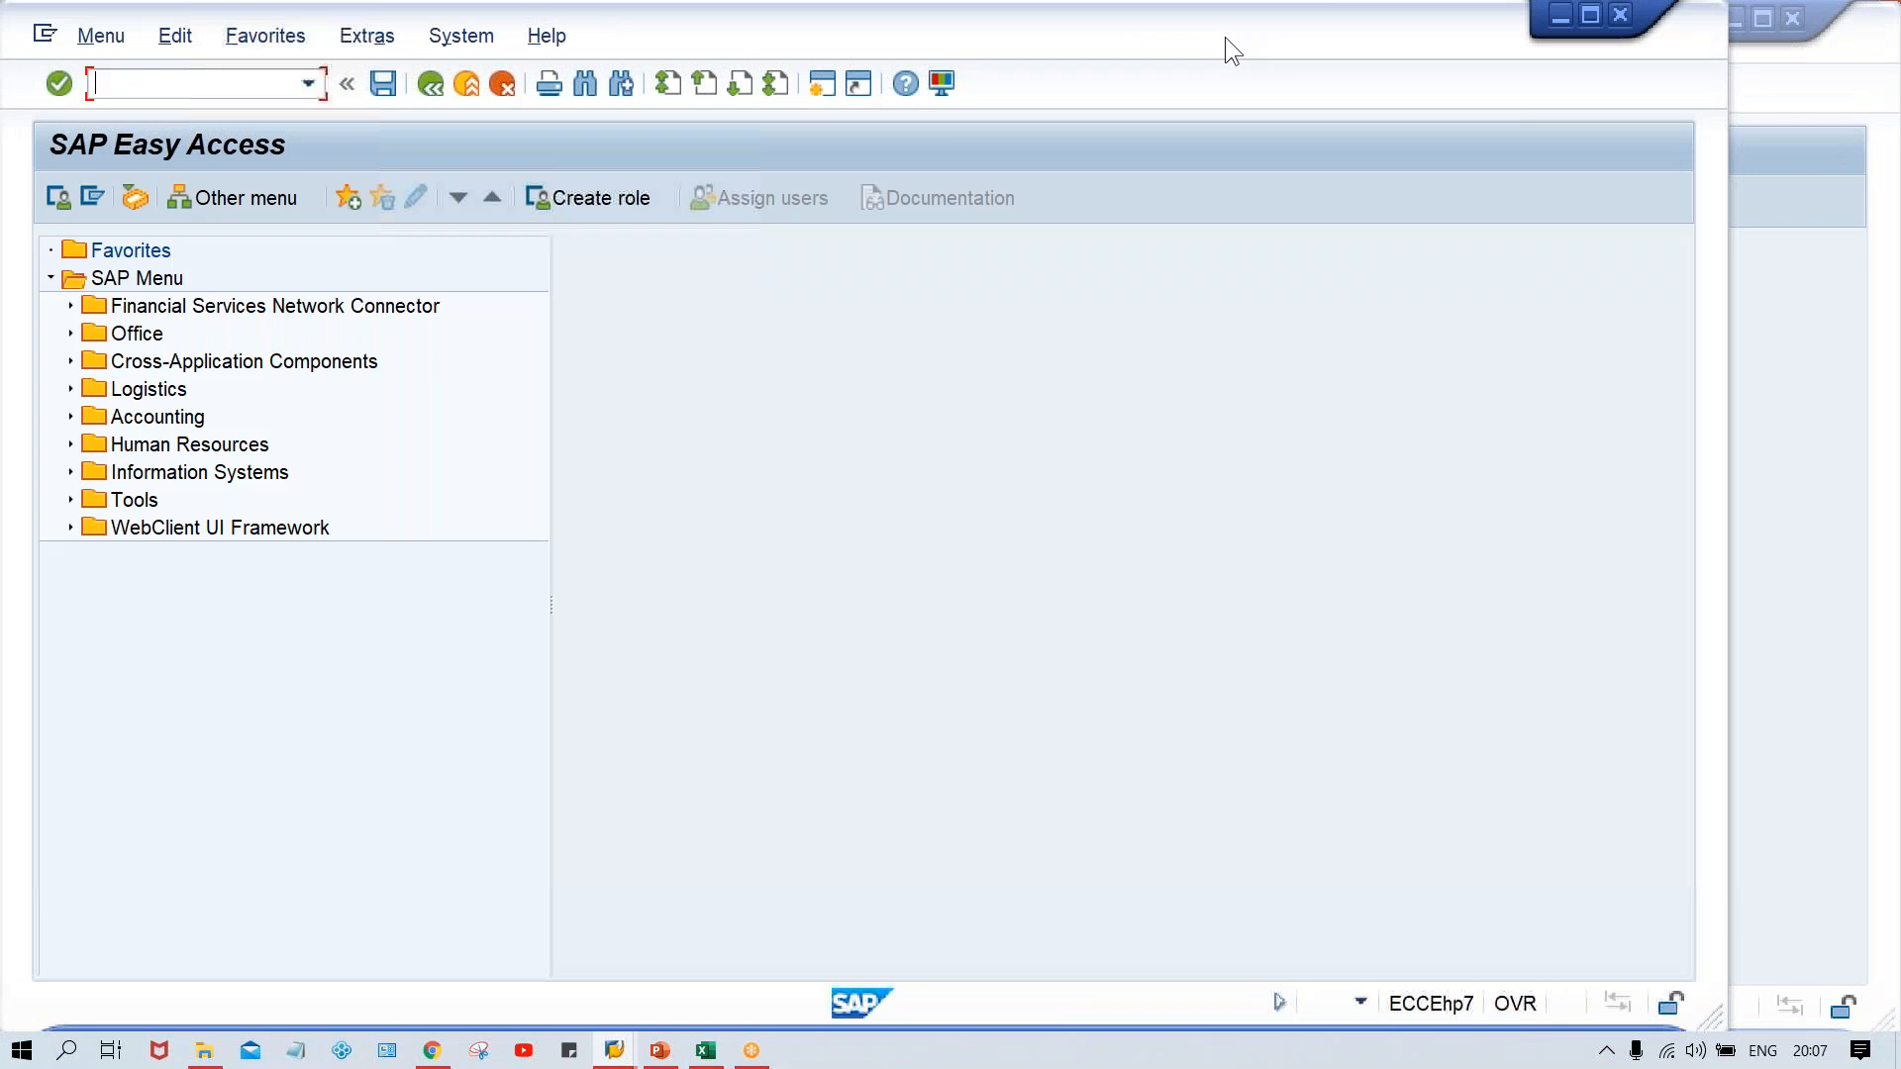
Run transaction FB50 in a new session and examine its header fields, including the document header text
drag(1225, 37, 1396, 45)
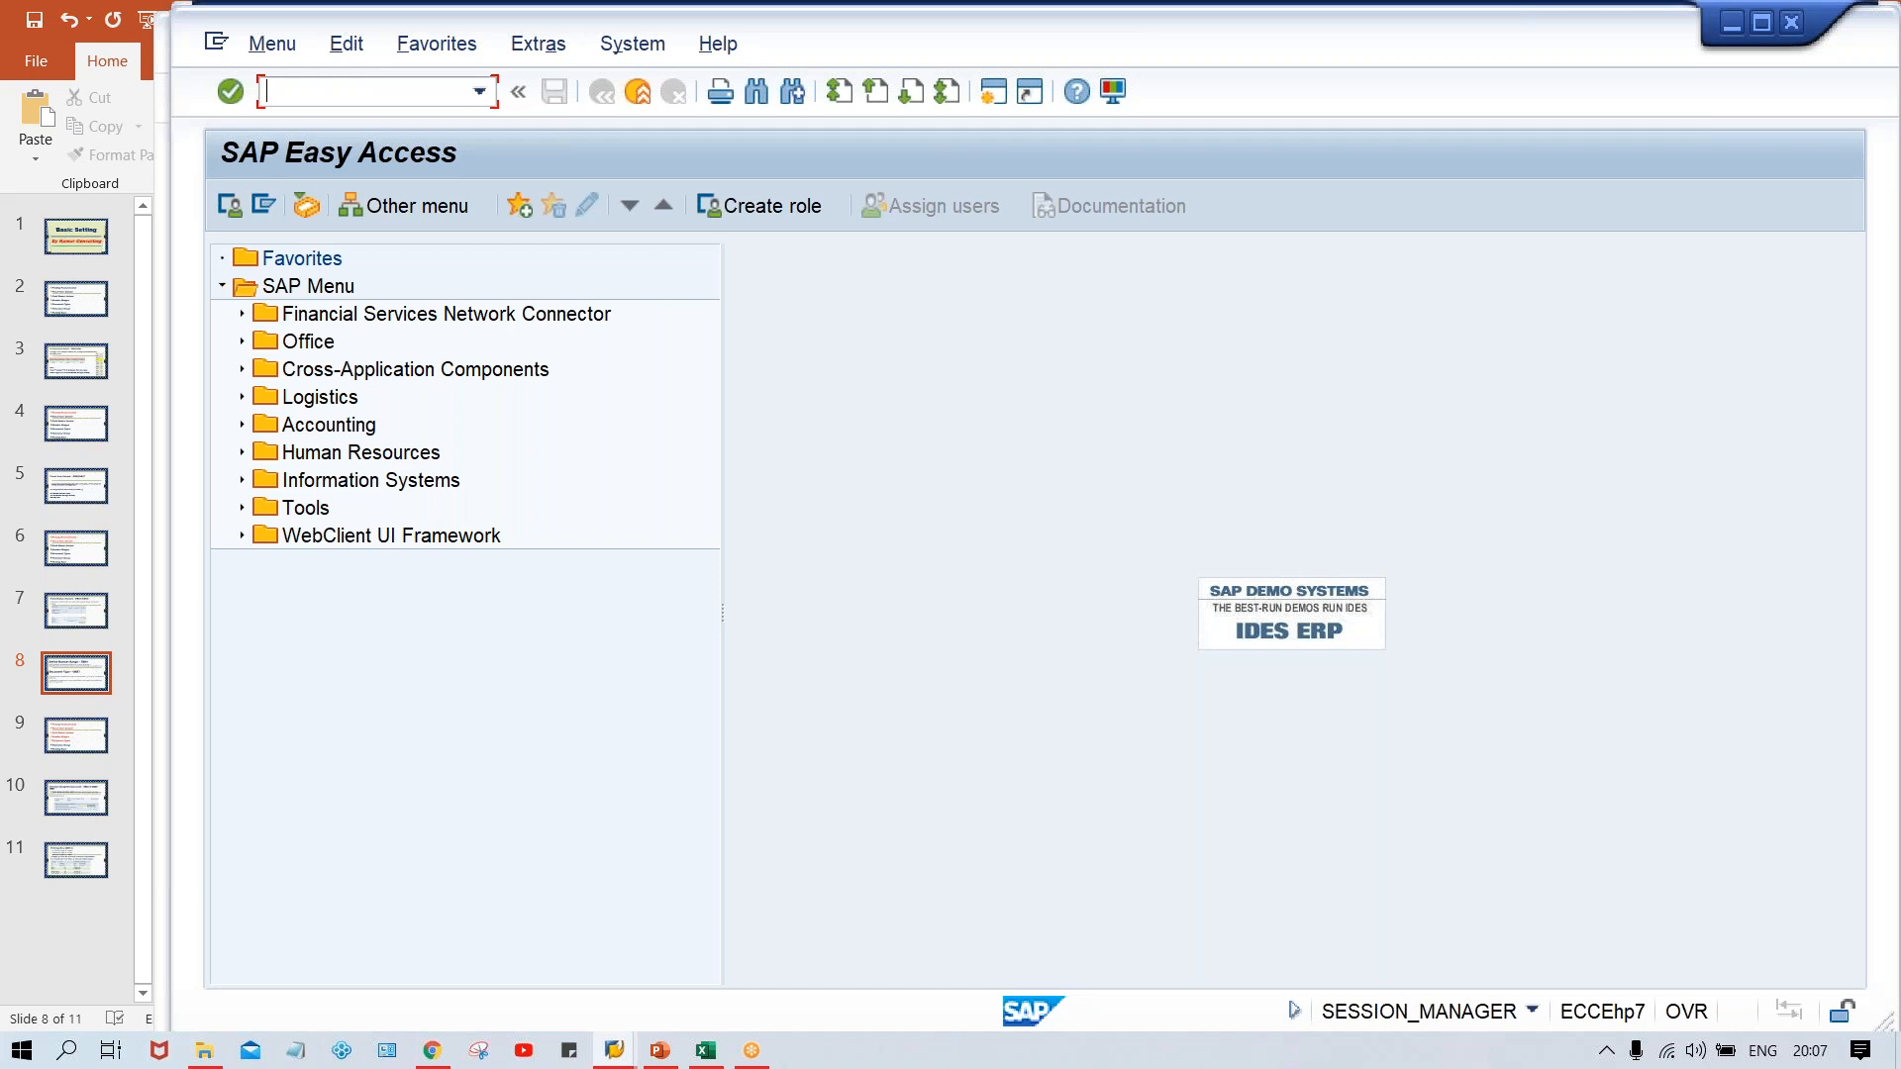
text(FB50)
key(Return)
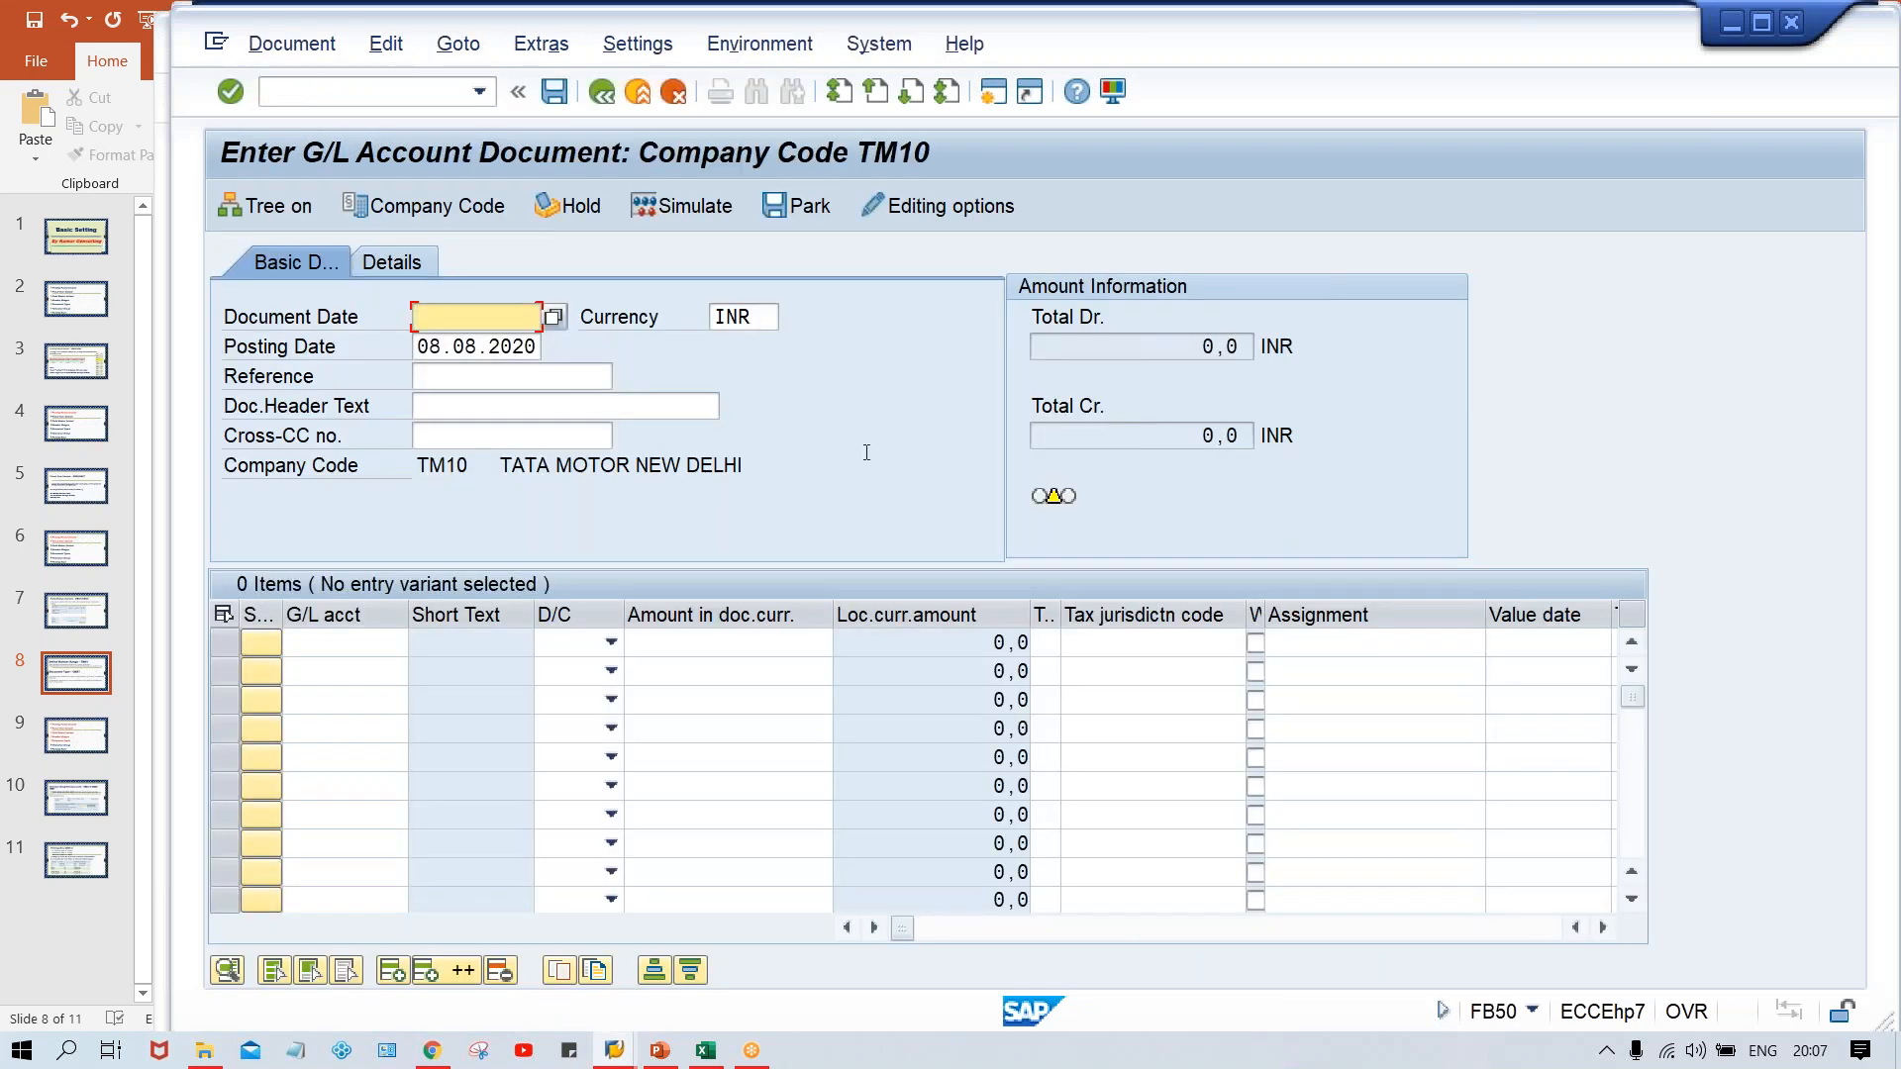
click(452, 397)
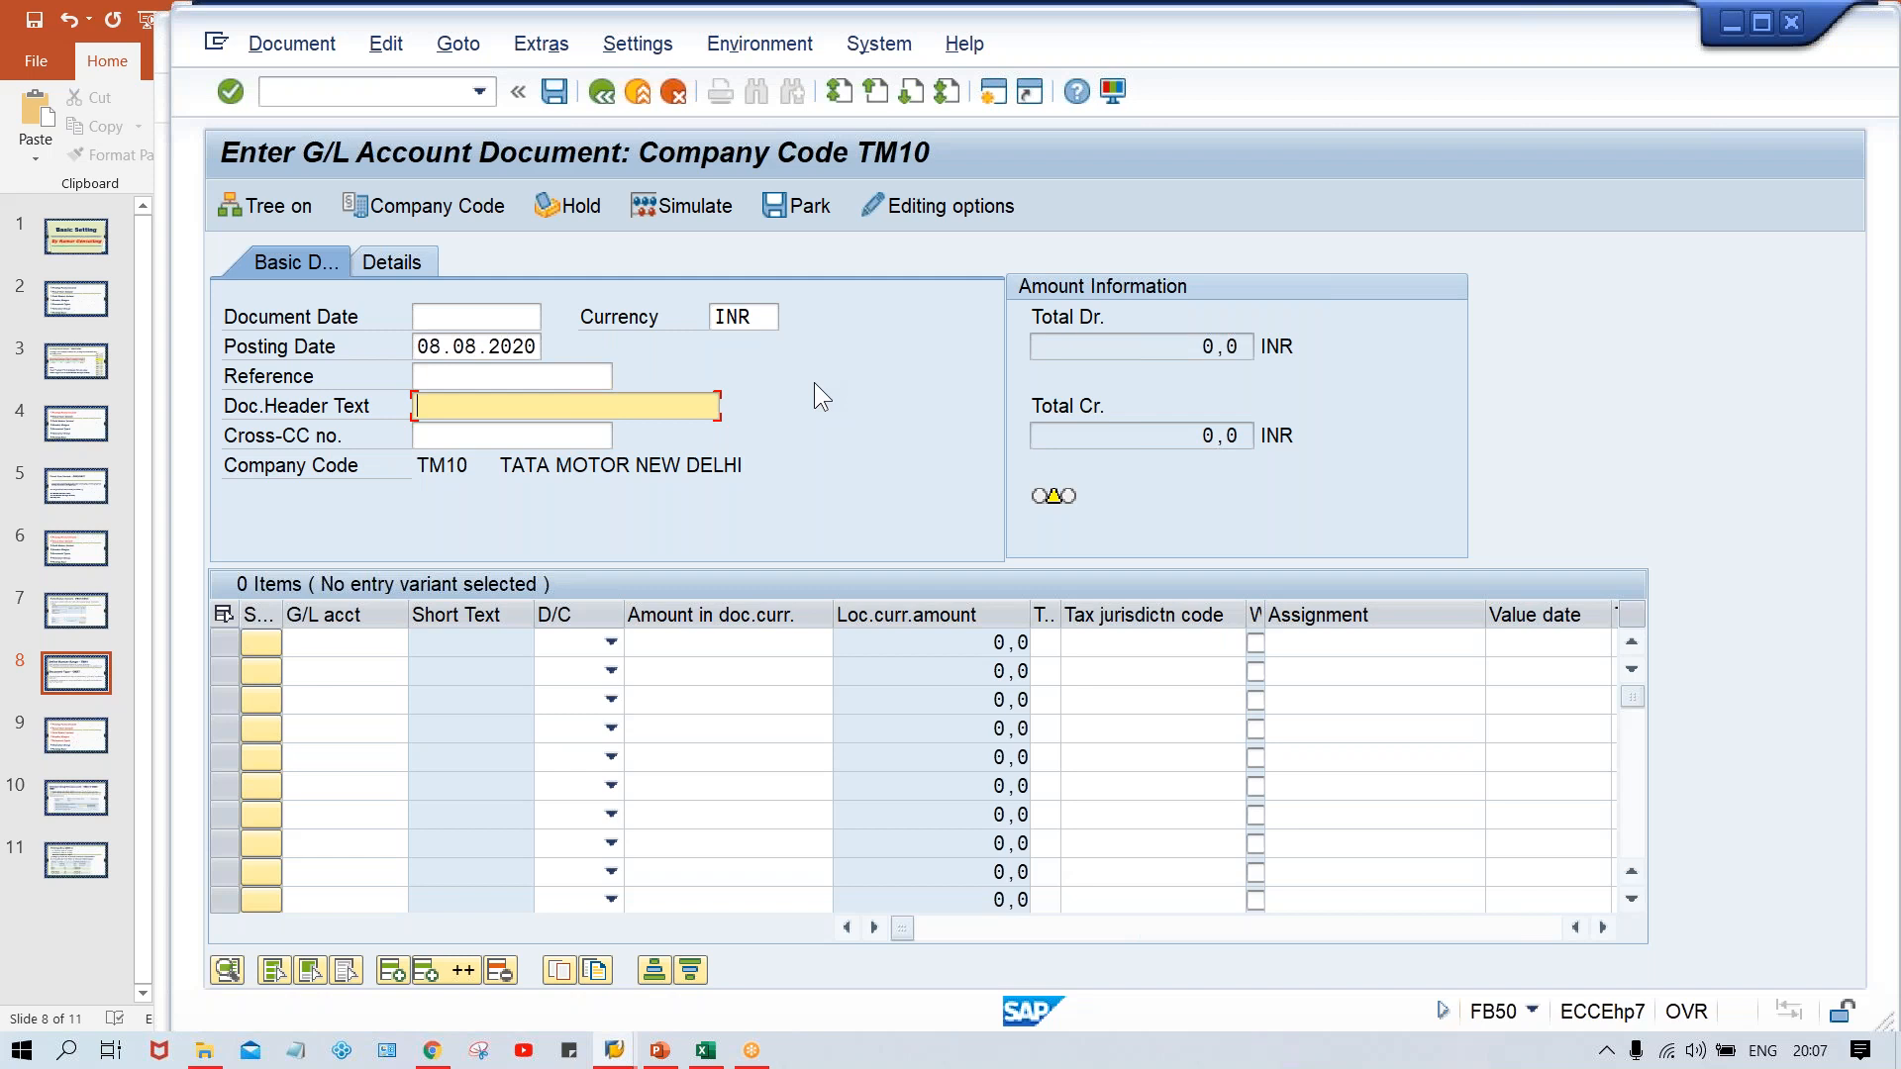
Go to transaction F-02 with /NF-02 and check its document type in the header data
click(375, 92)
text(/NF-02)
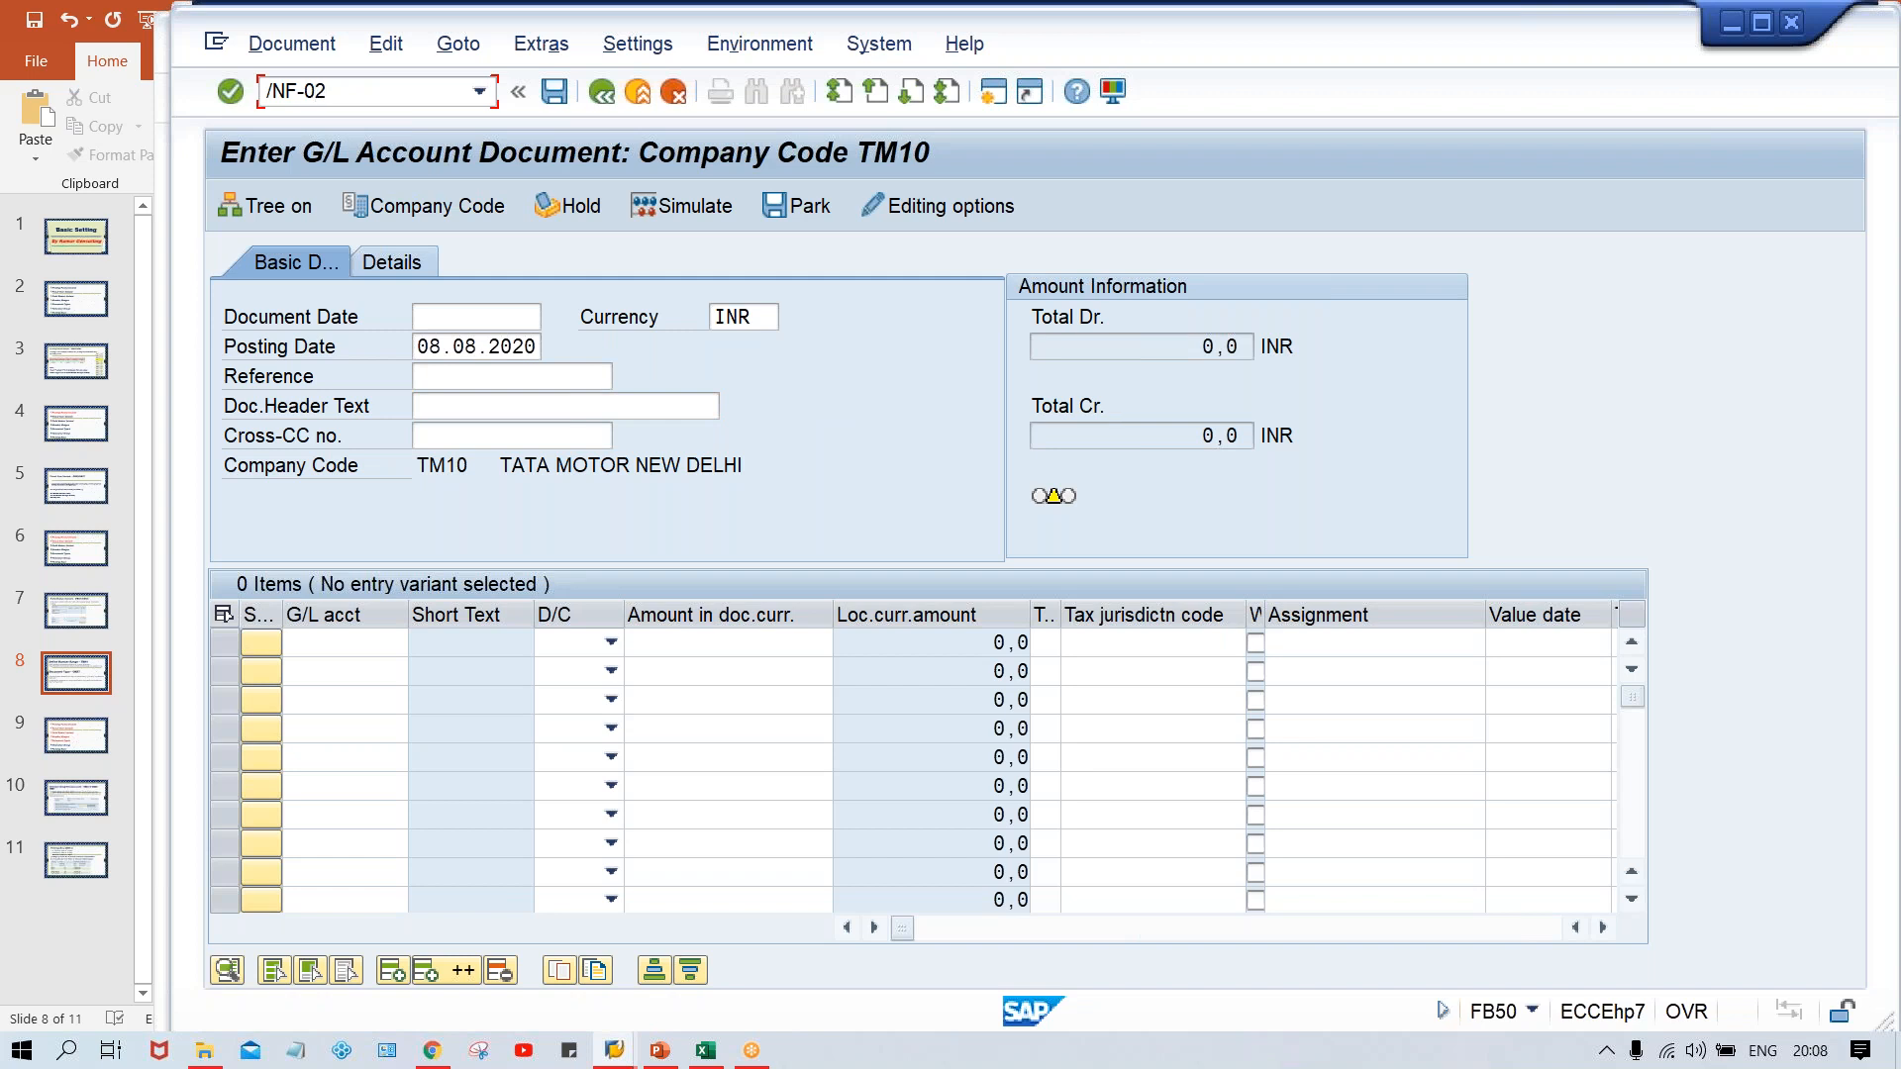
key(Return)
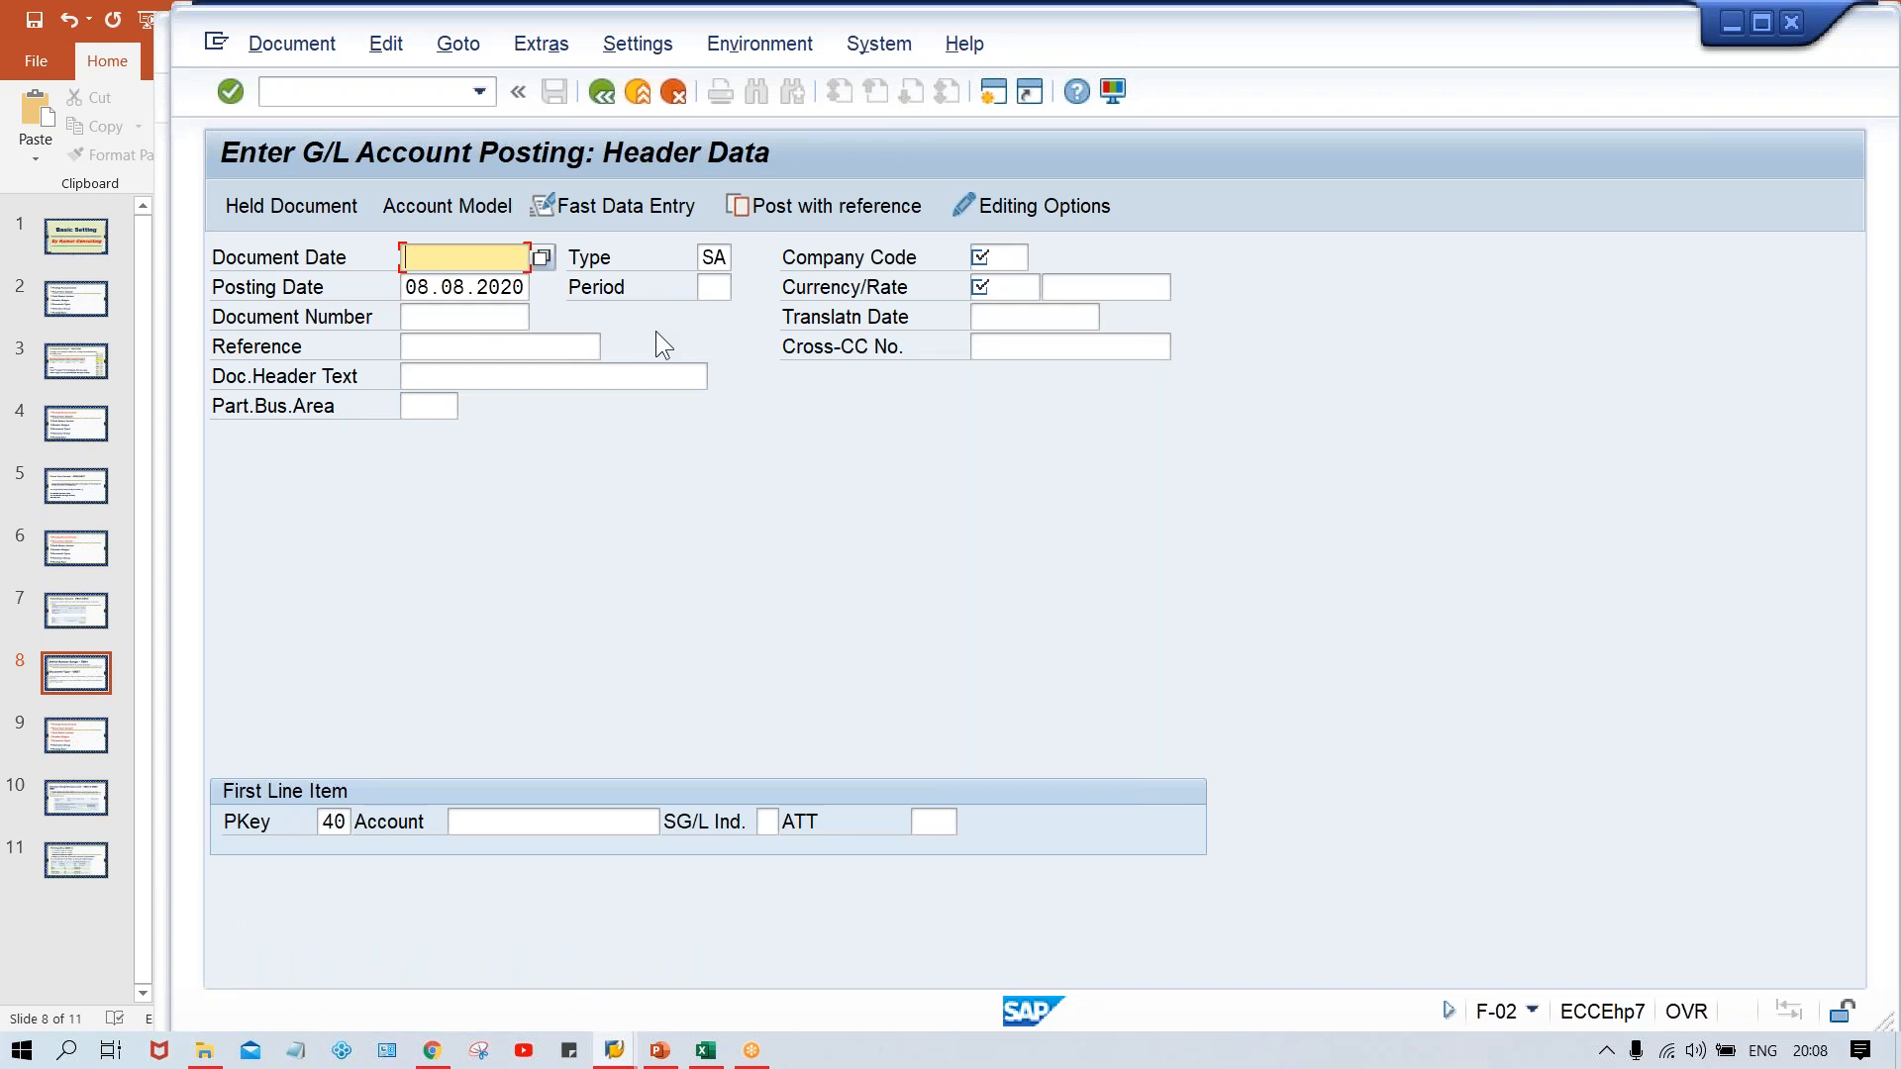
click(711, 257)
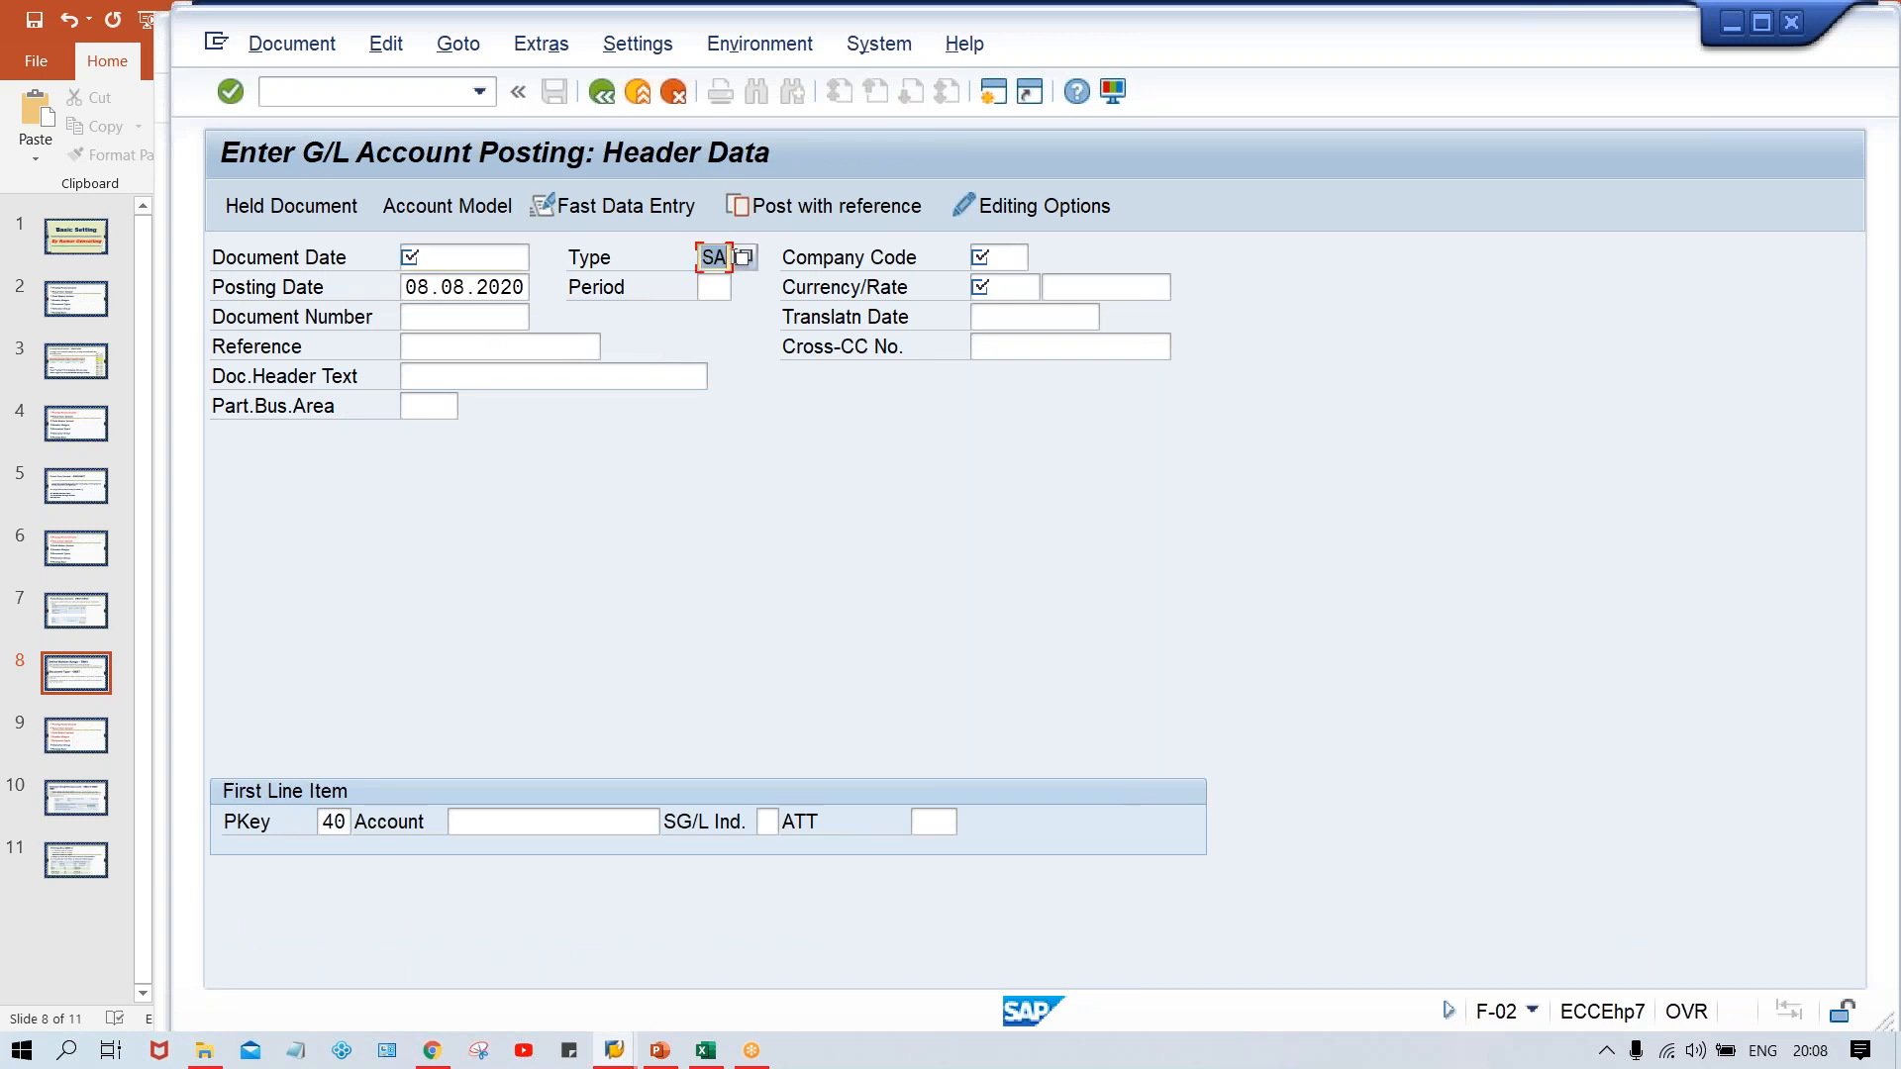
Go to customer invoice transaction F-22 with /NF-22 and check its document type in the header data
click(356, 83)
text(/NF)
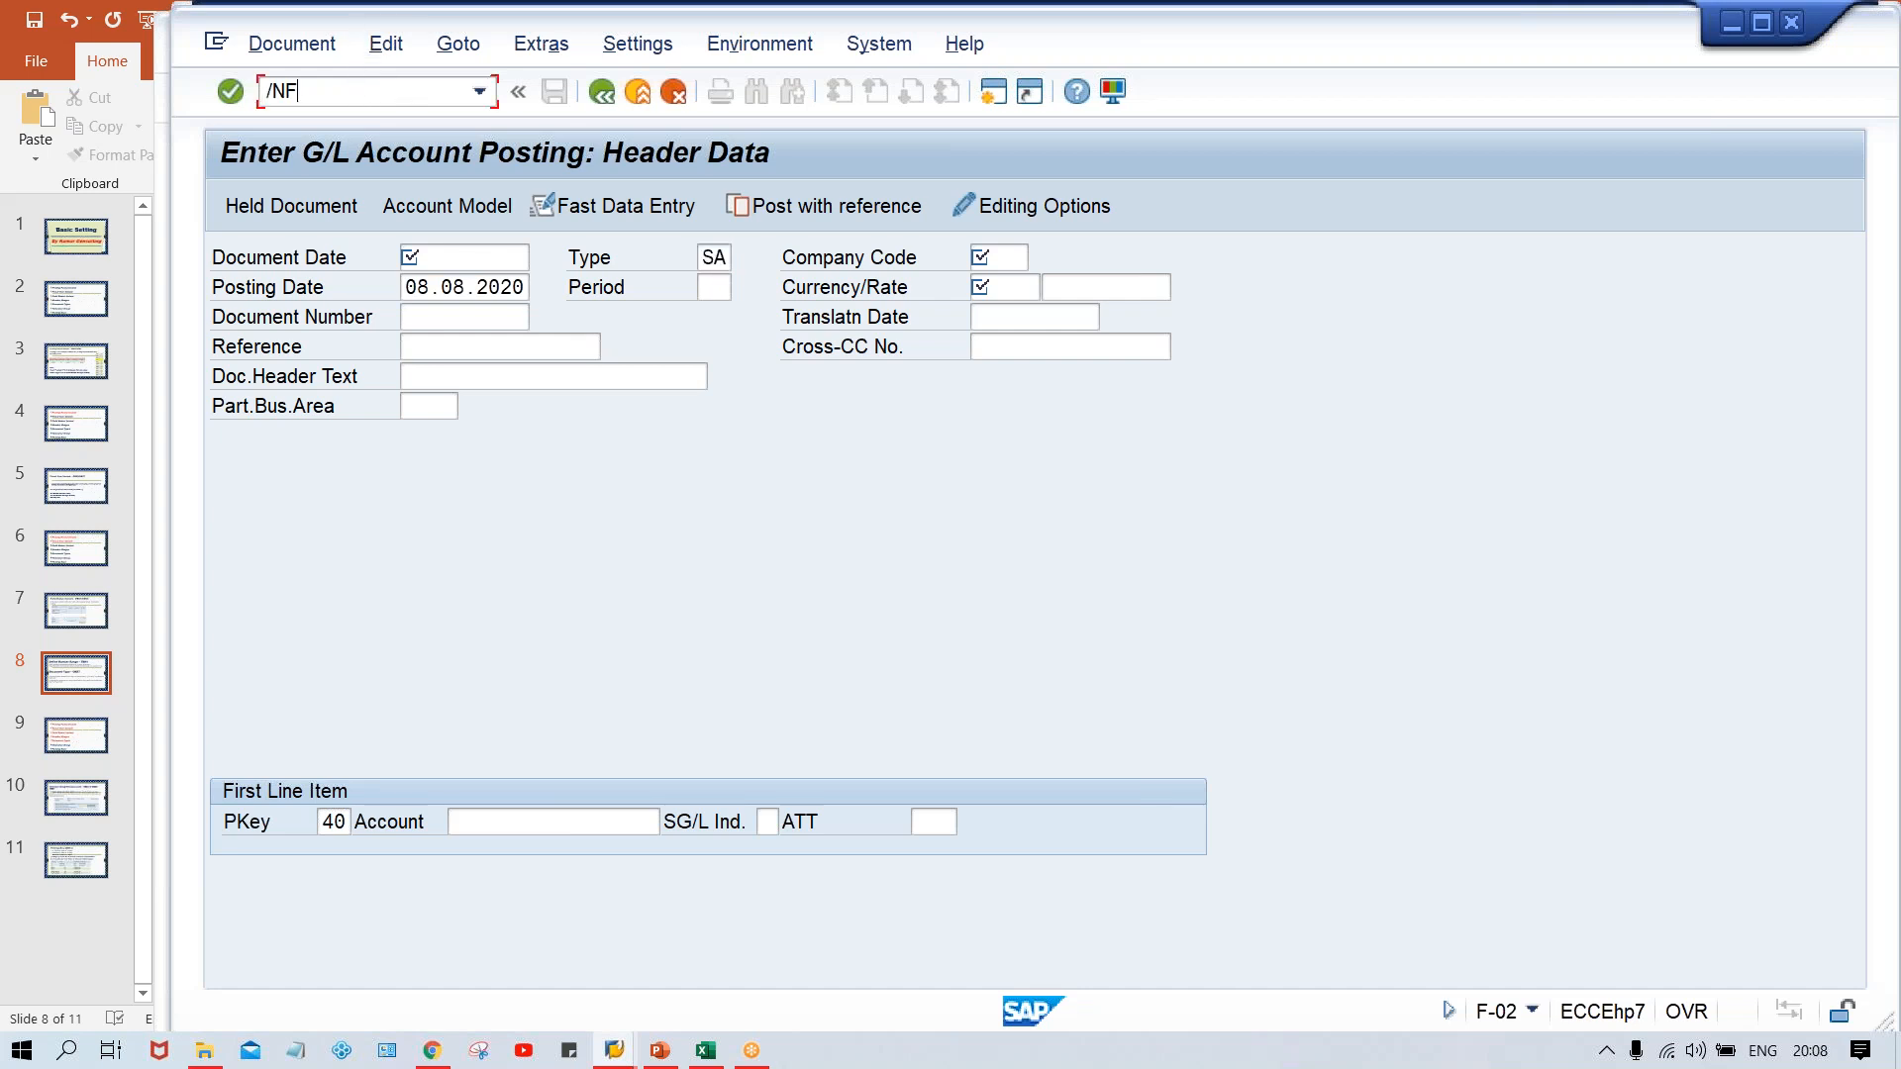
text(-22)
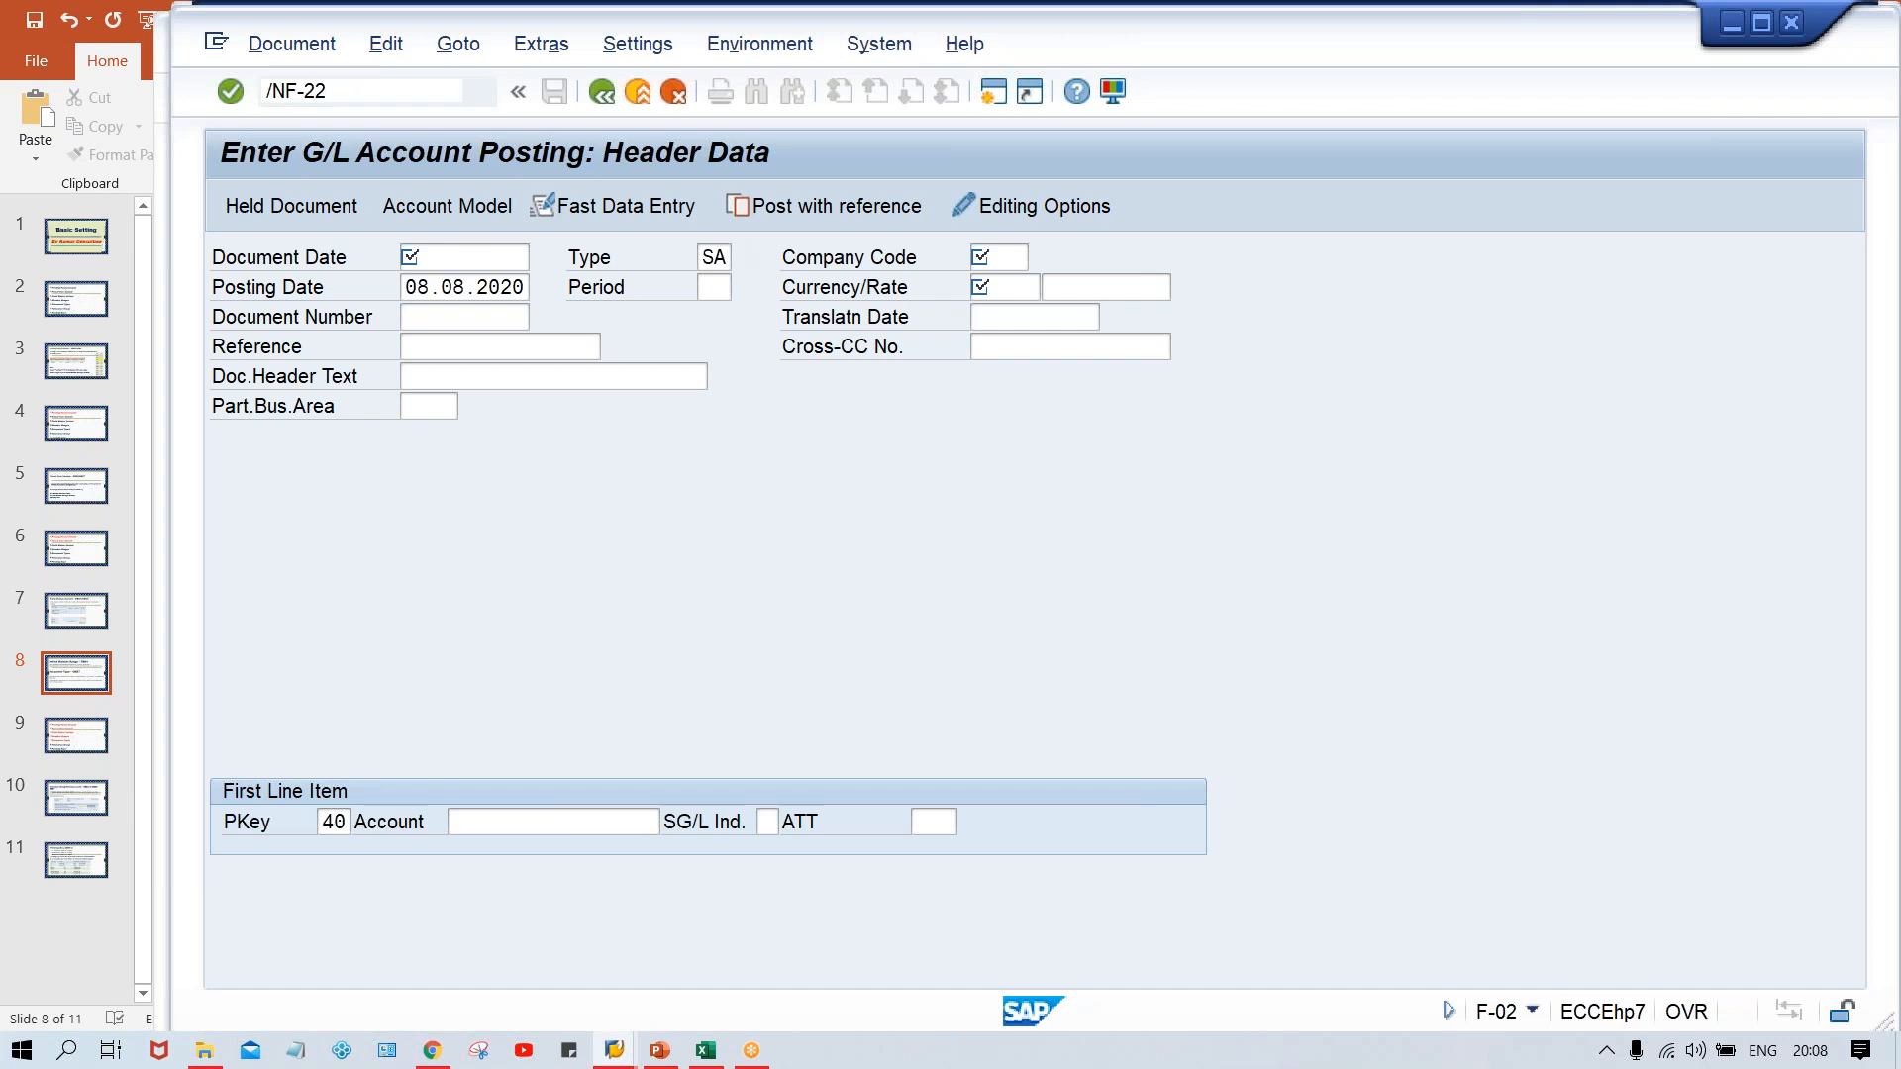
key(Return)
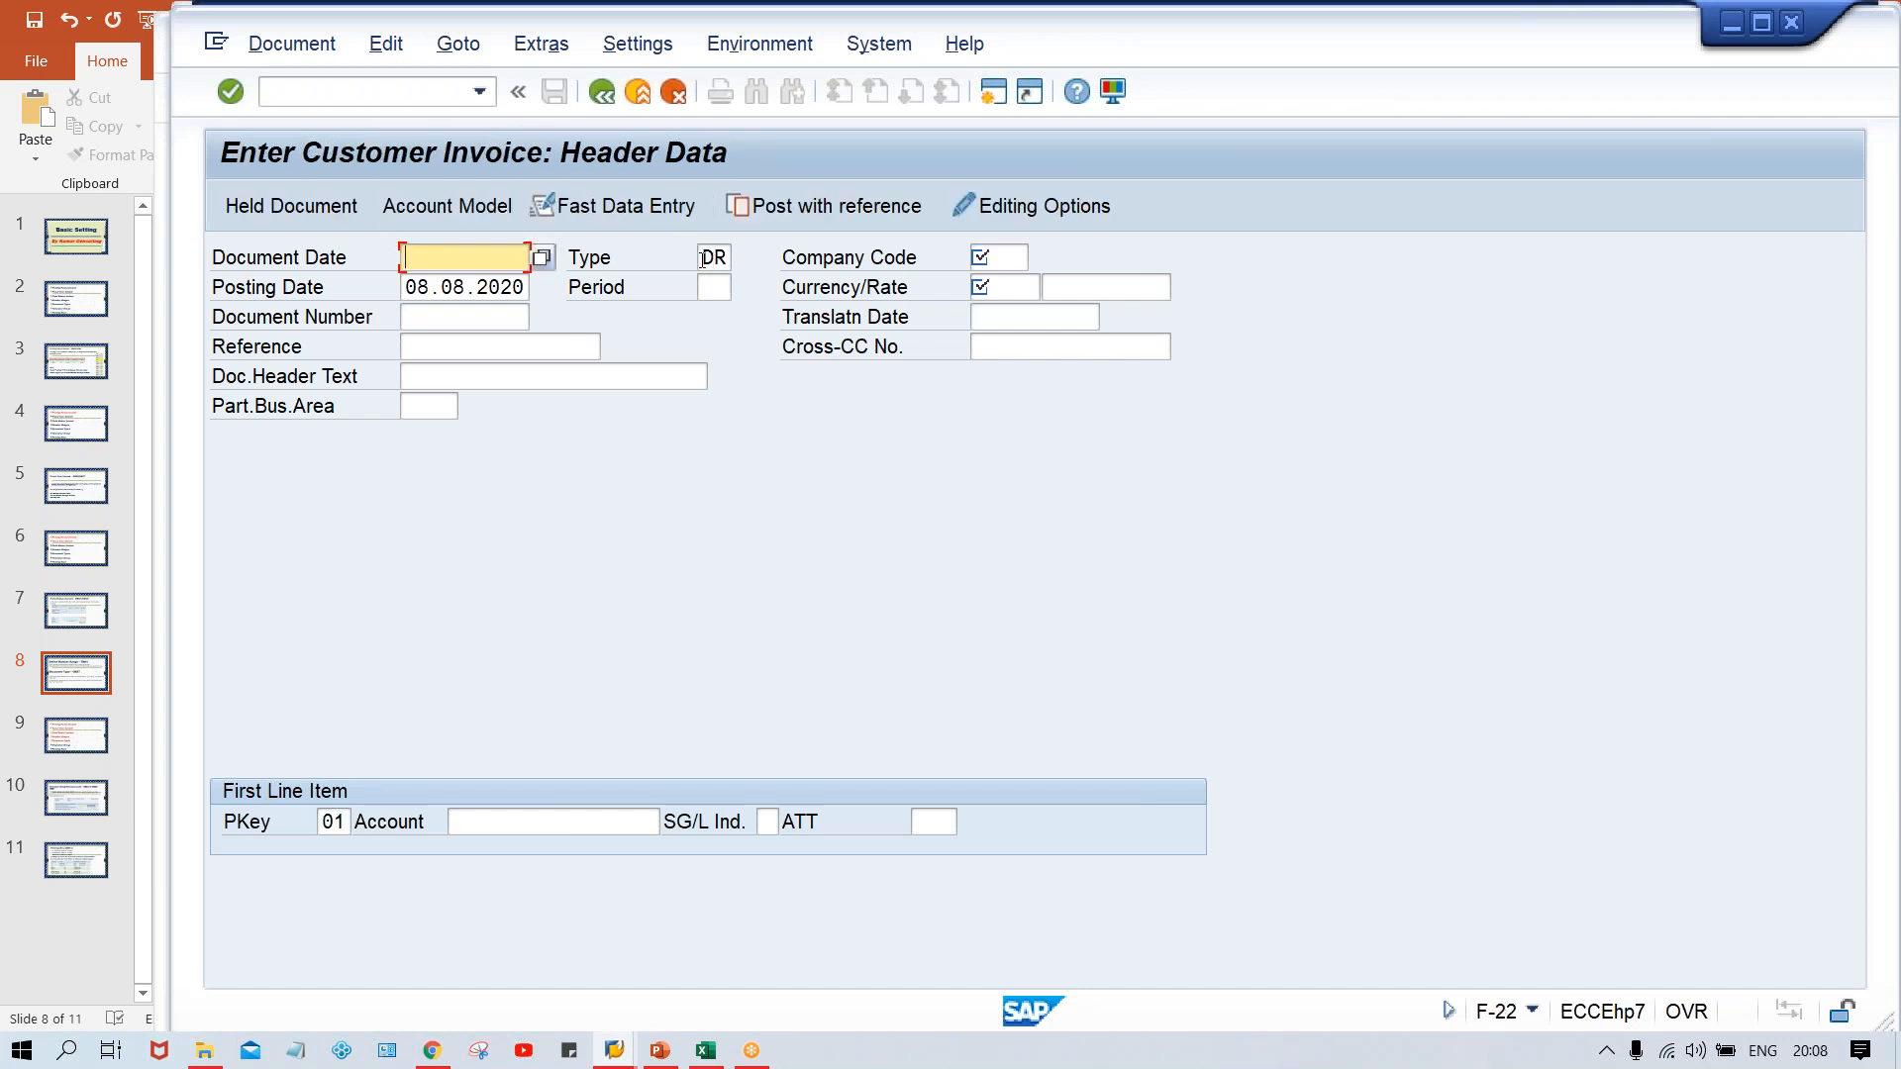
double_click(703, 260)
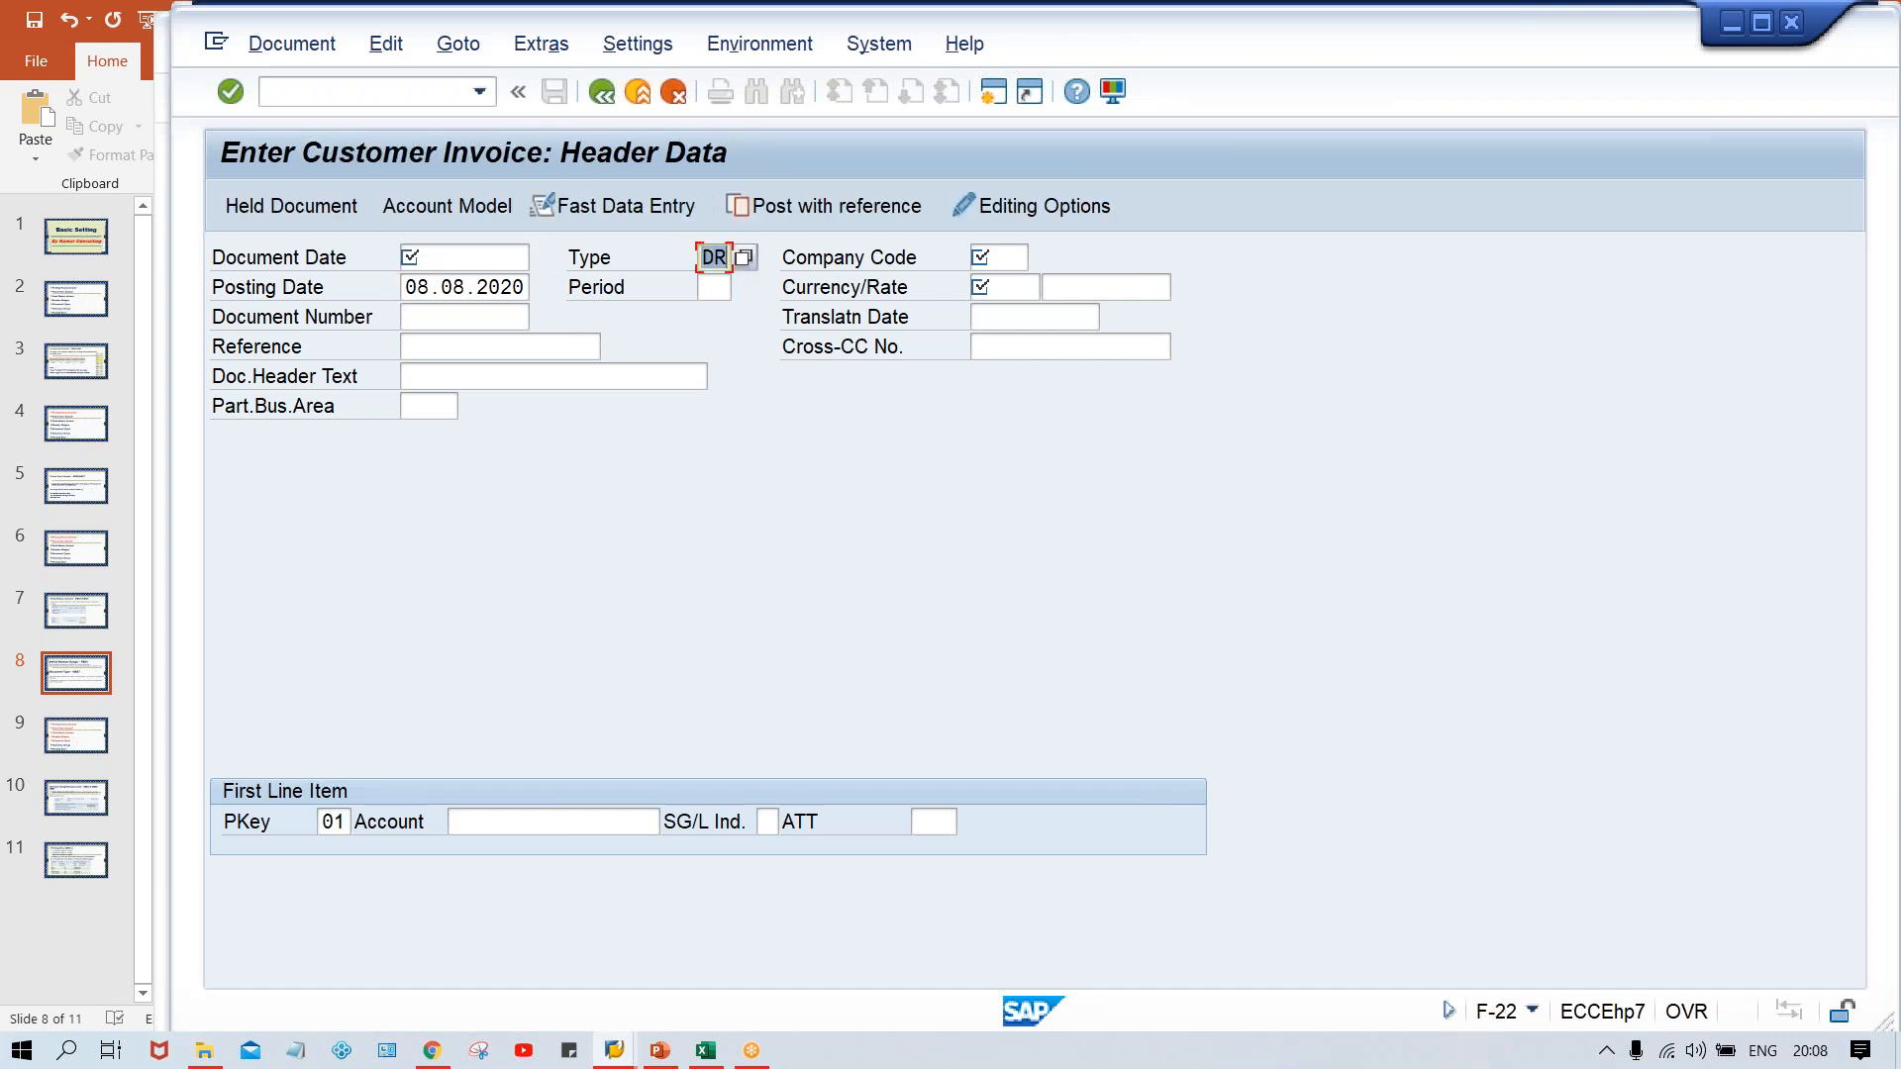
key(Down)
key(Up)
text(Z)
text(D)
Compare the number range of document type DR with the FBN1 interval, and return to the customer invoice header
click(616, 1051)
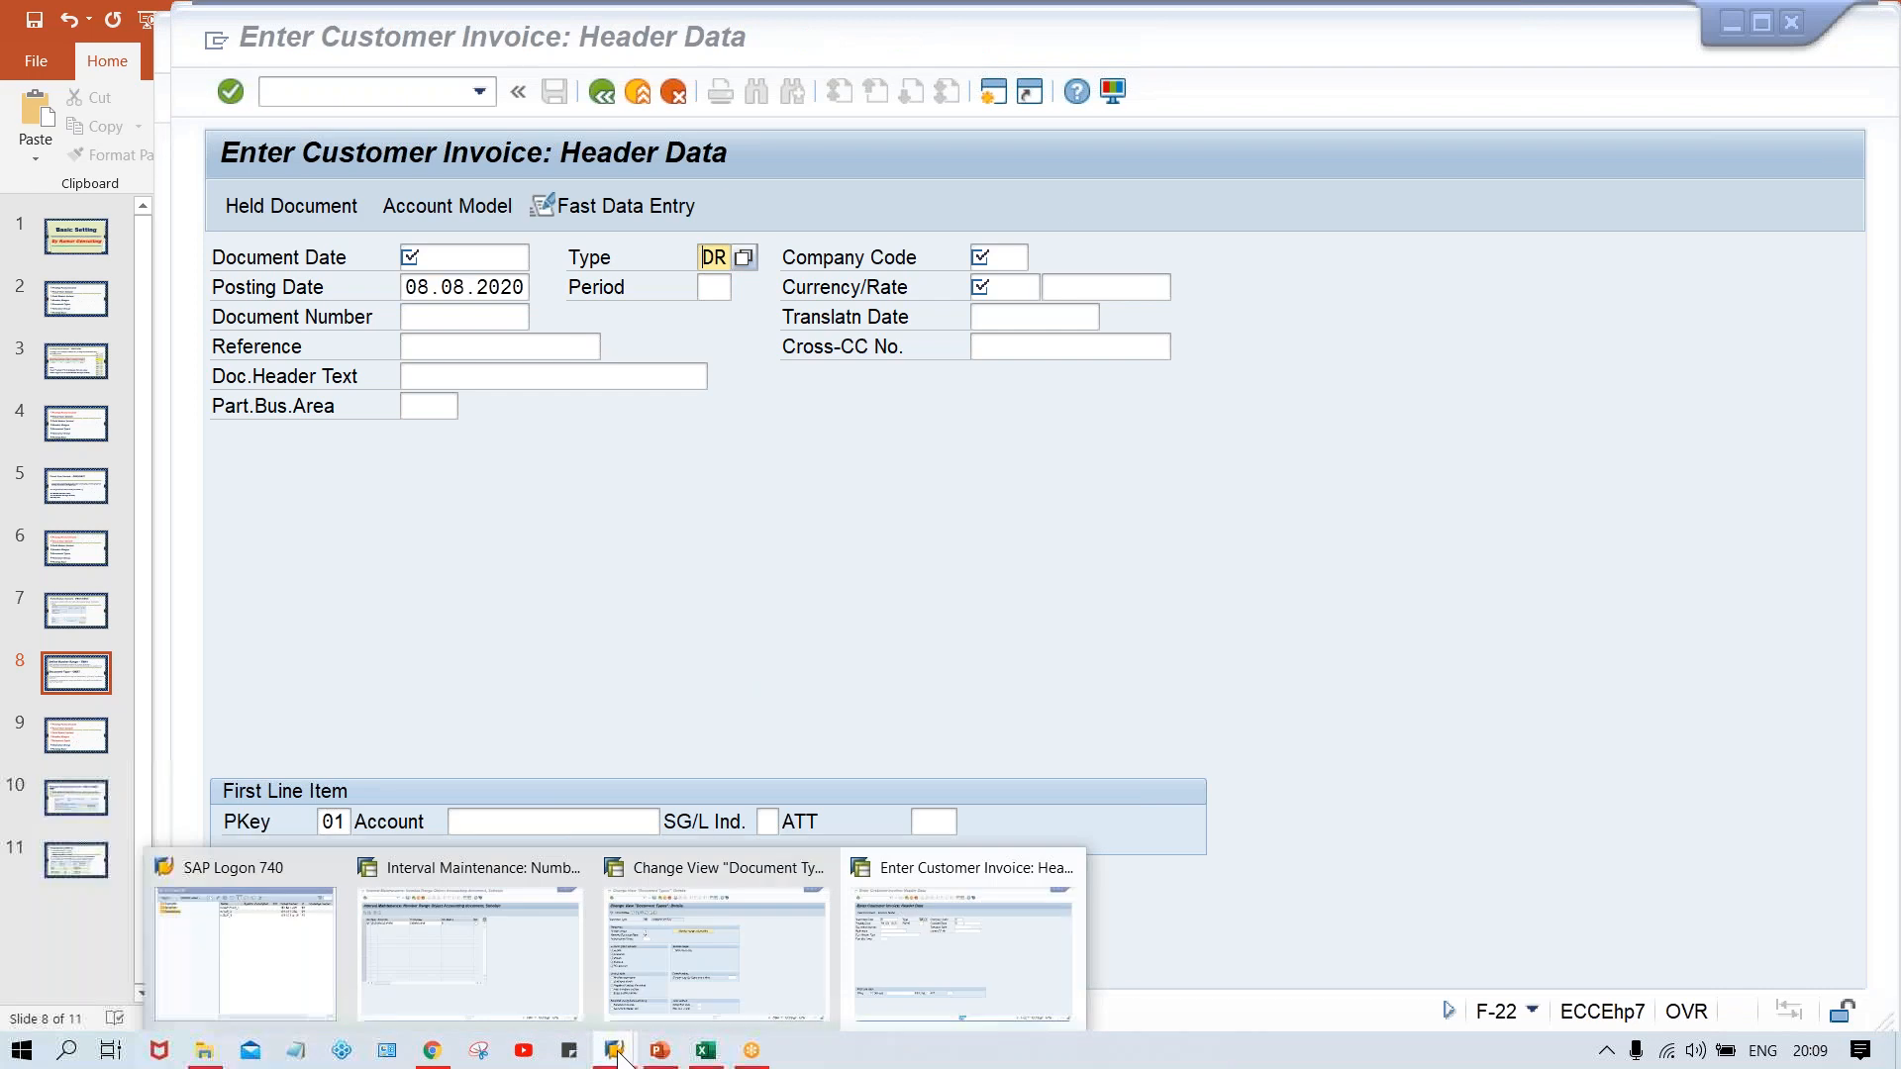
click(746, 982)
click(480, 342)
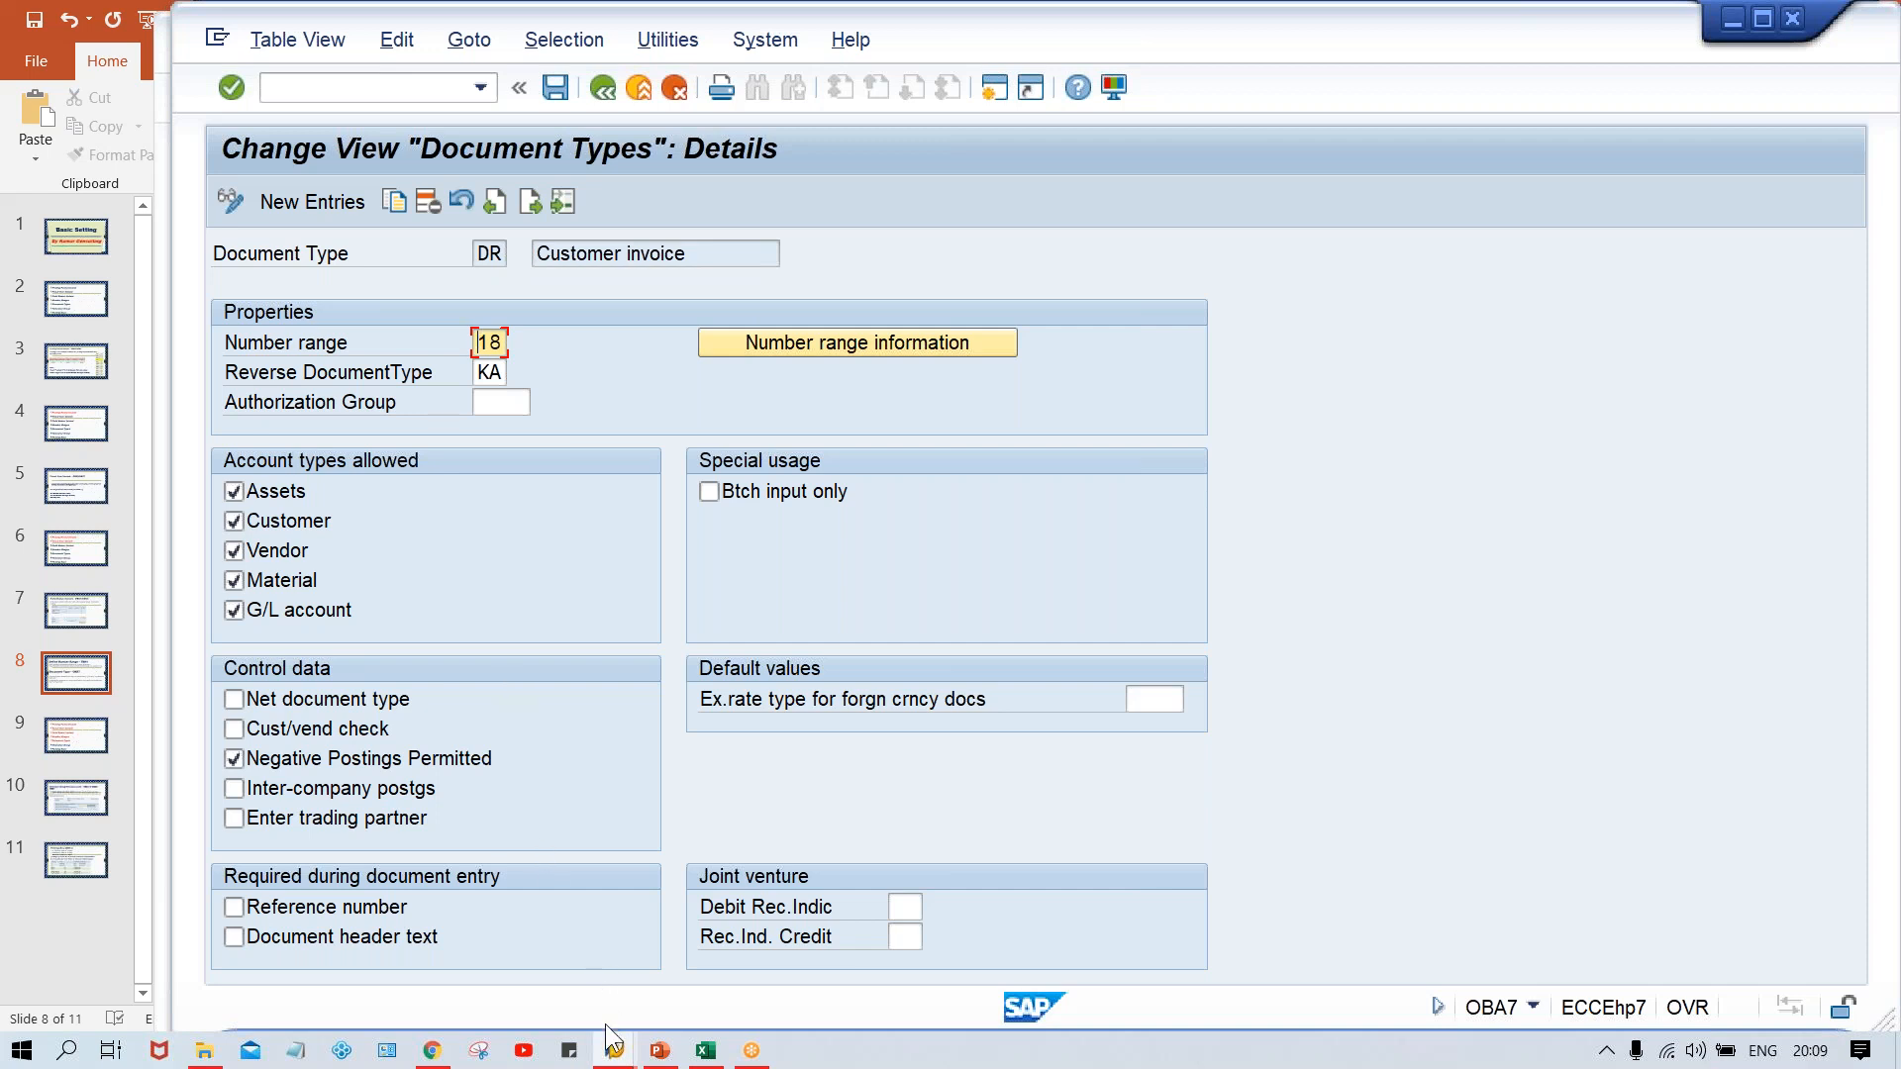
mouse_move(614, 1051)
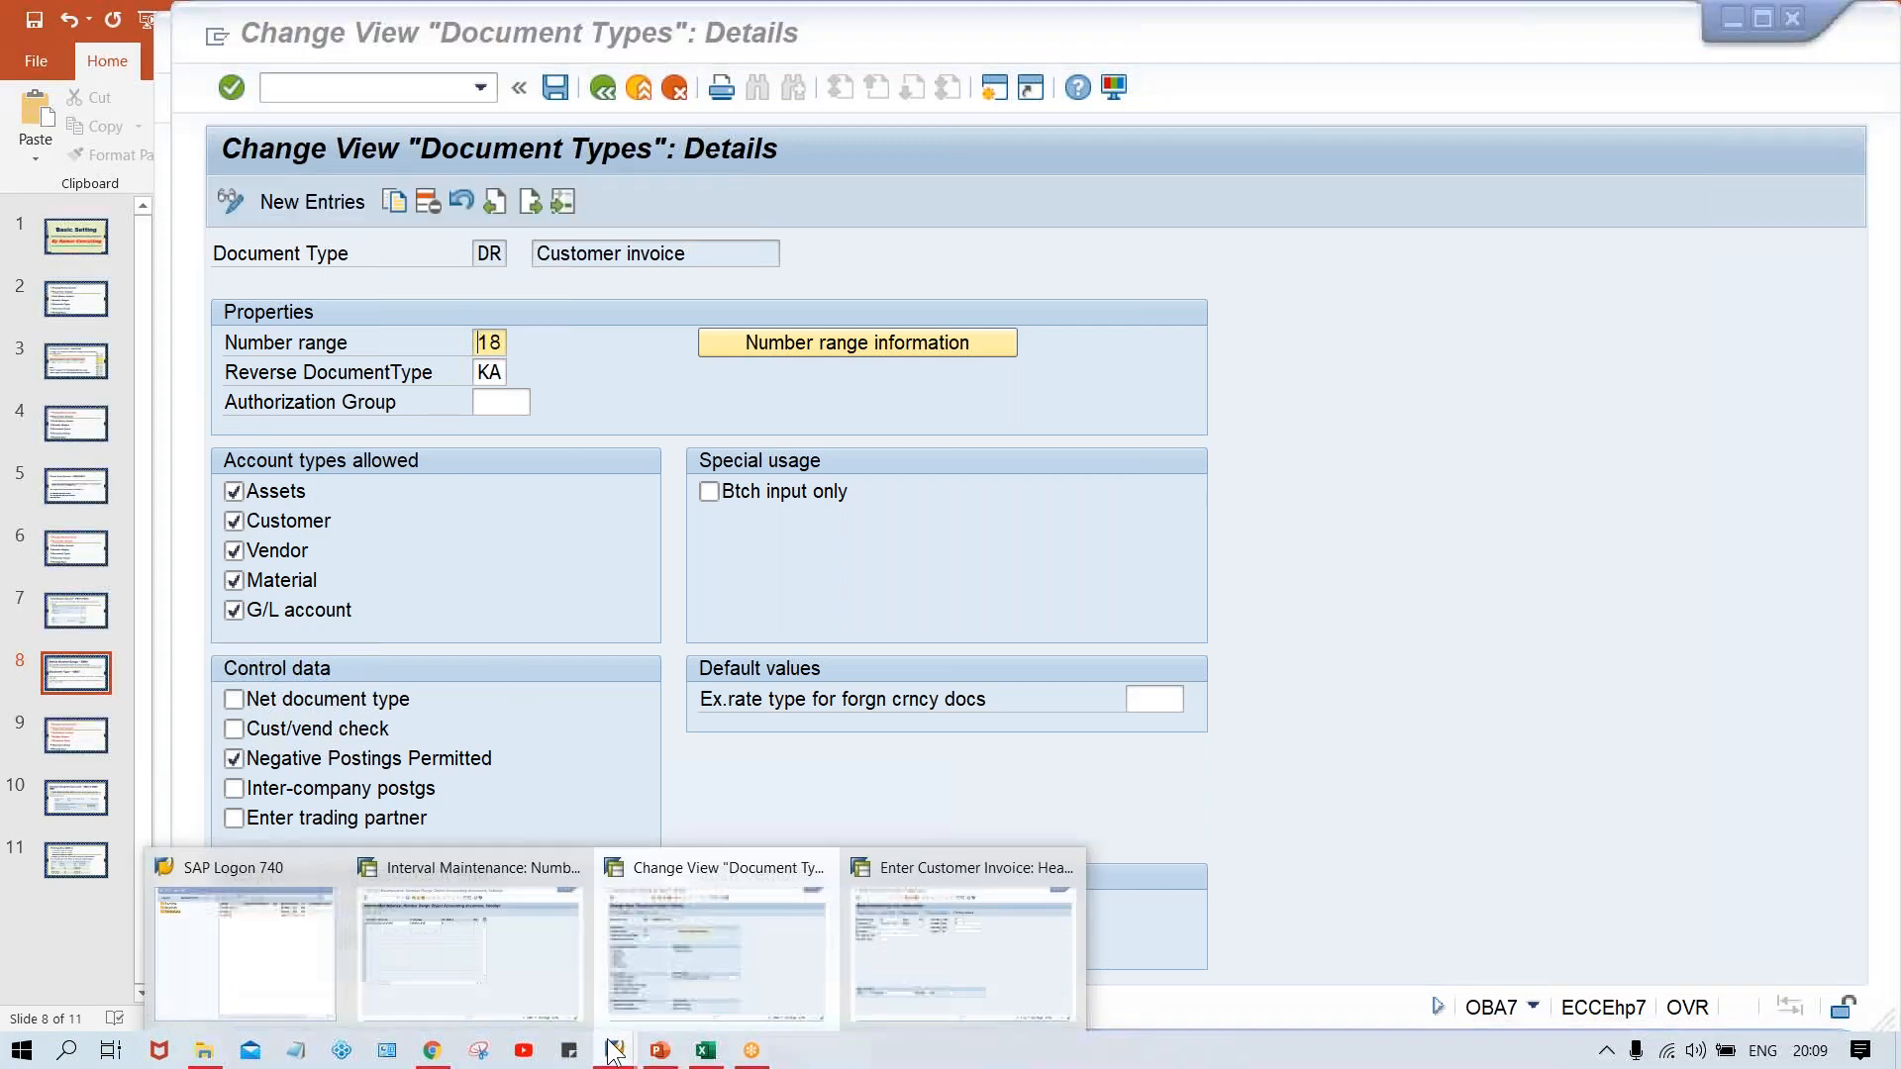
click(496, 956)
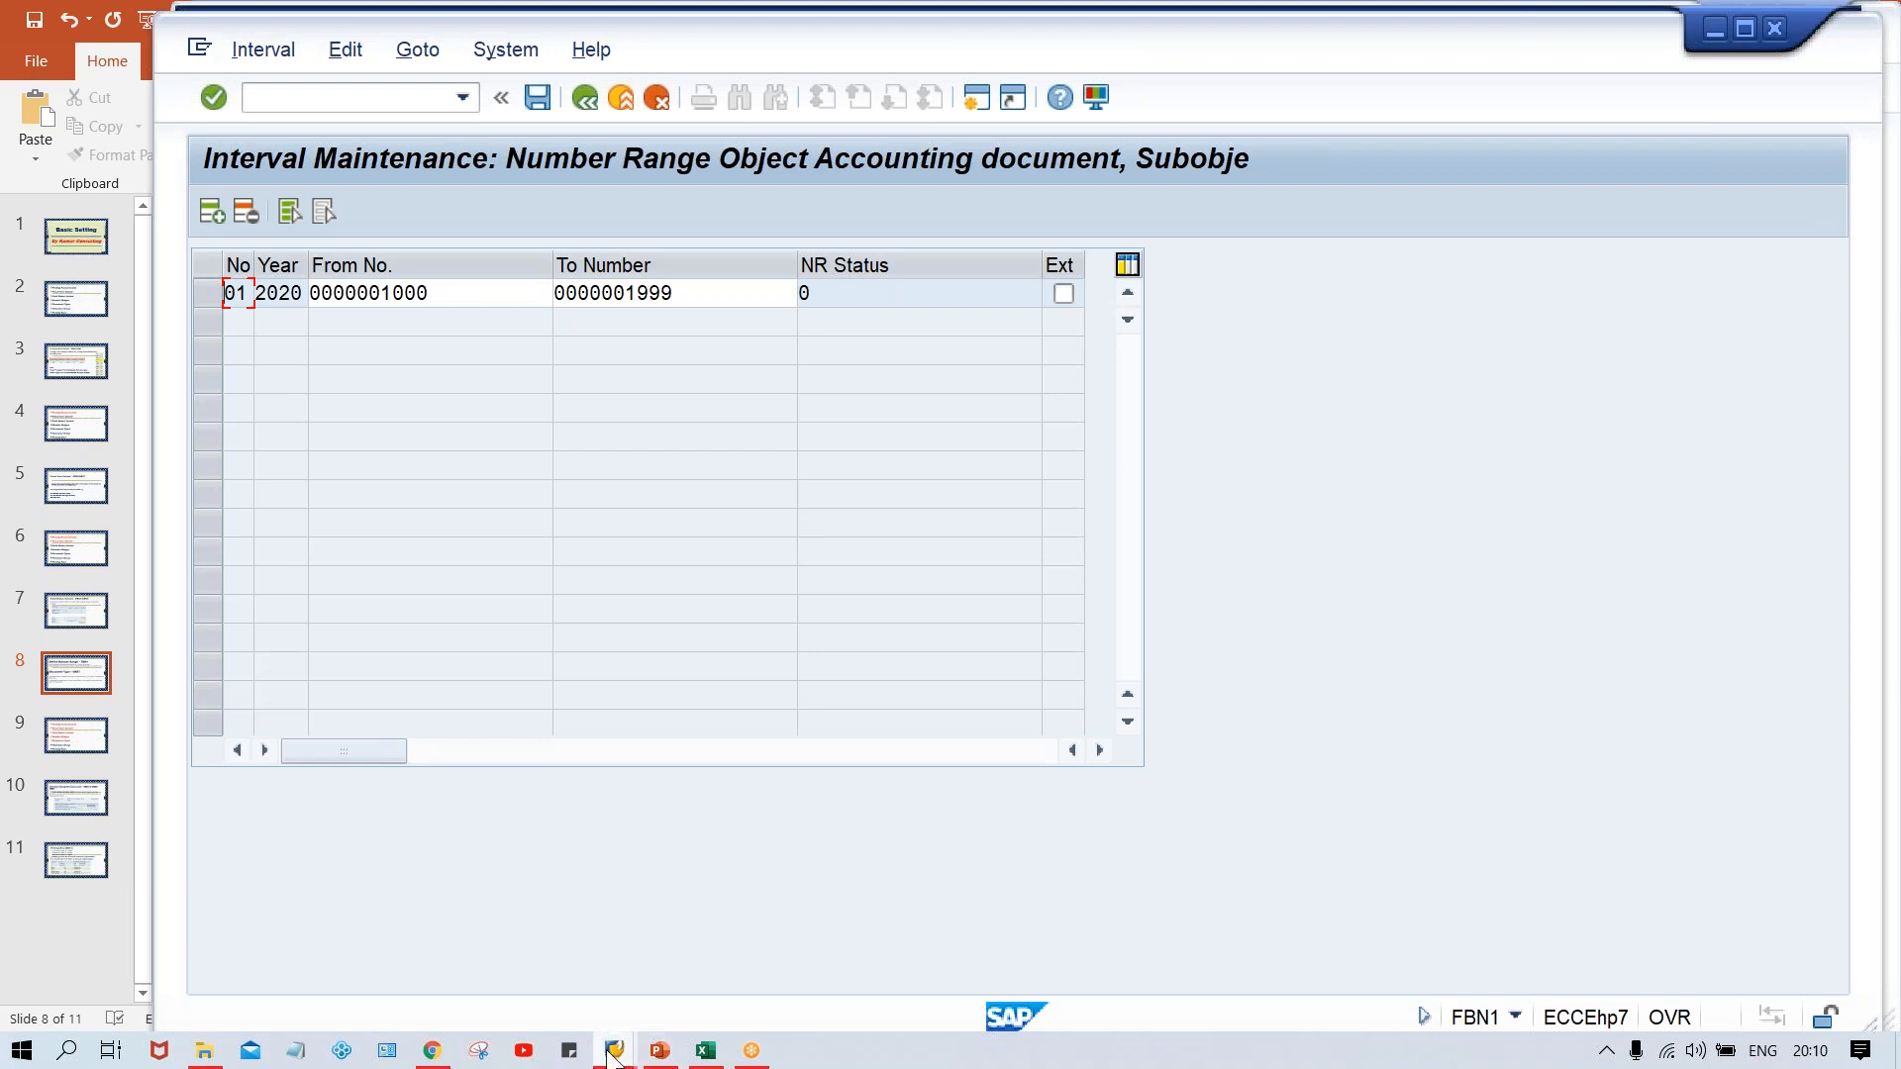
mouse_move(613, 1051)
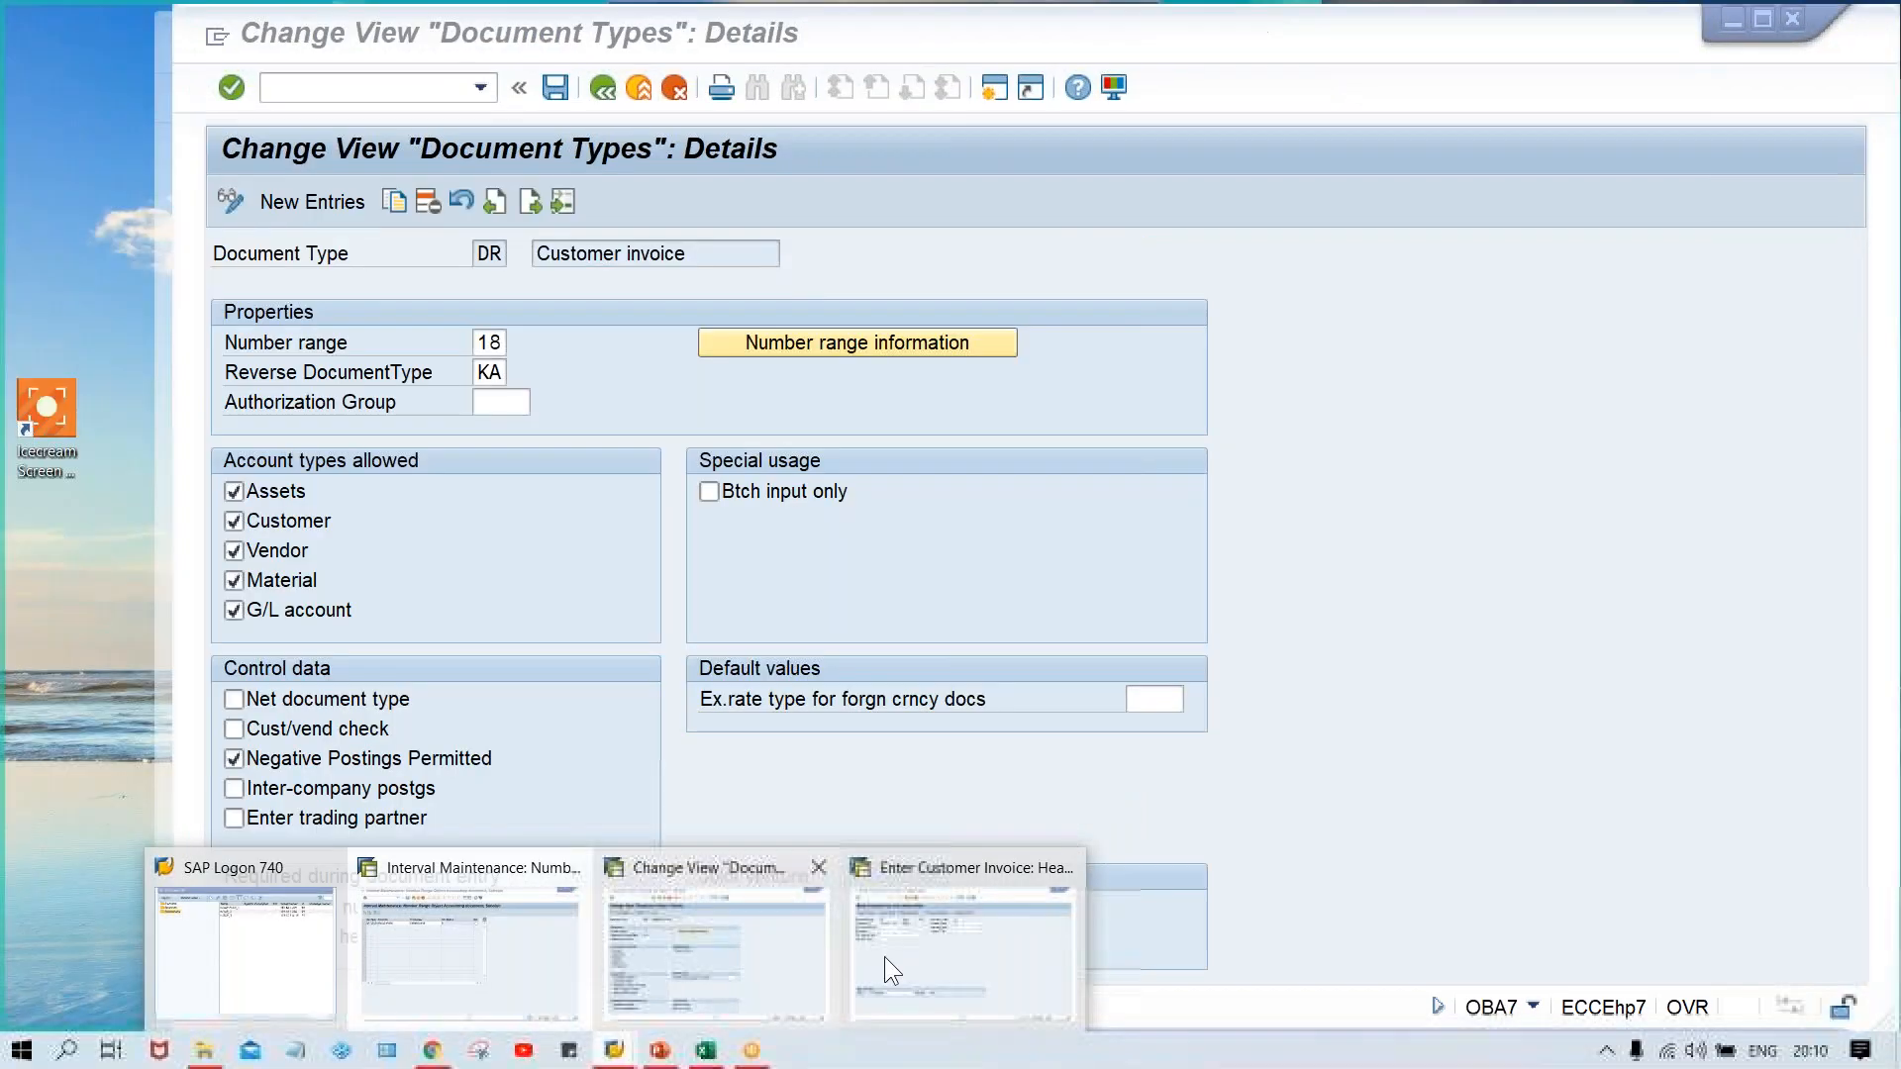
click(883, 956)
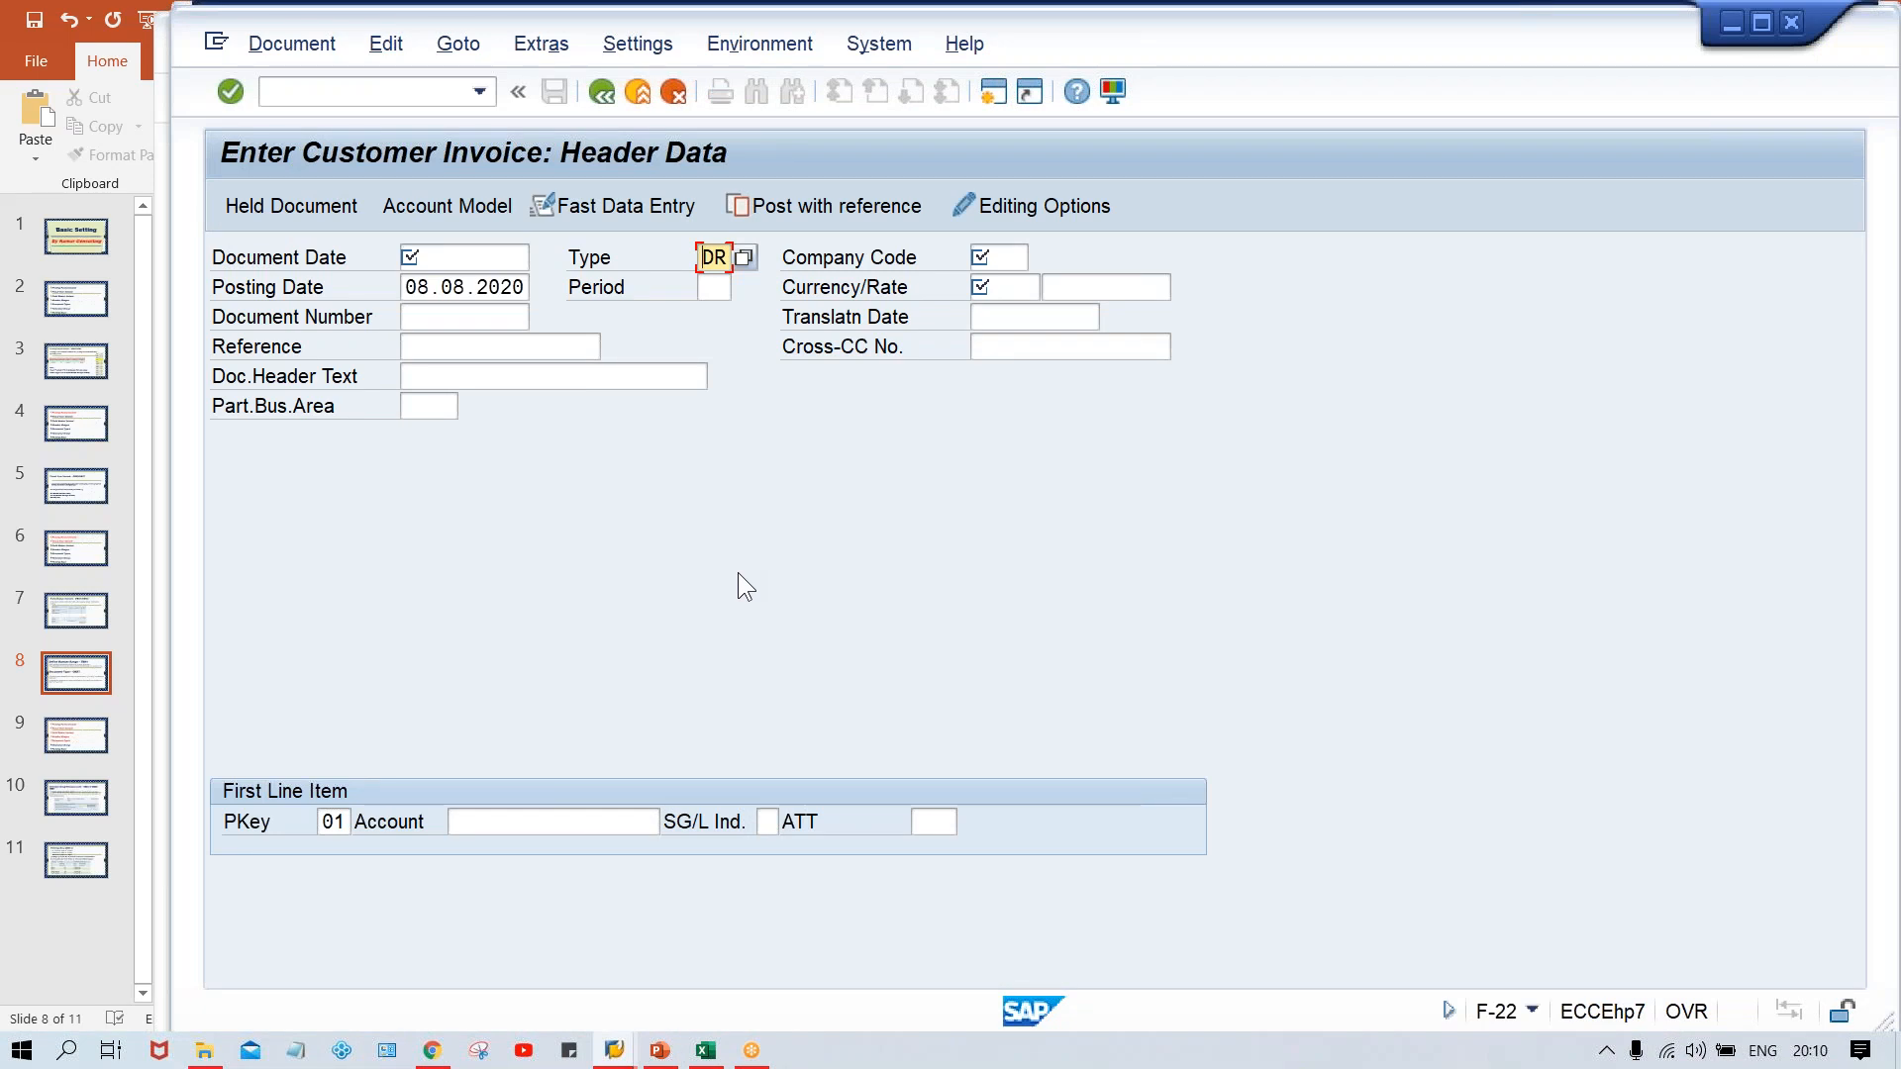
Set the number range of document type DR to 01 in its details and save the change
click(614, 1051)
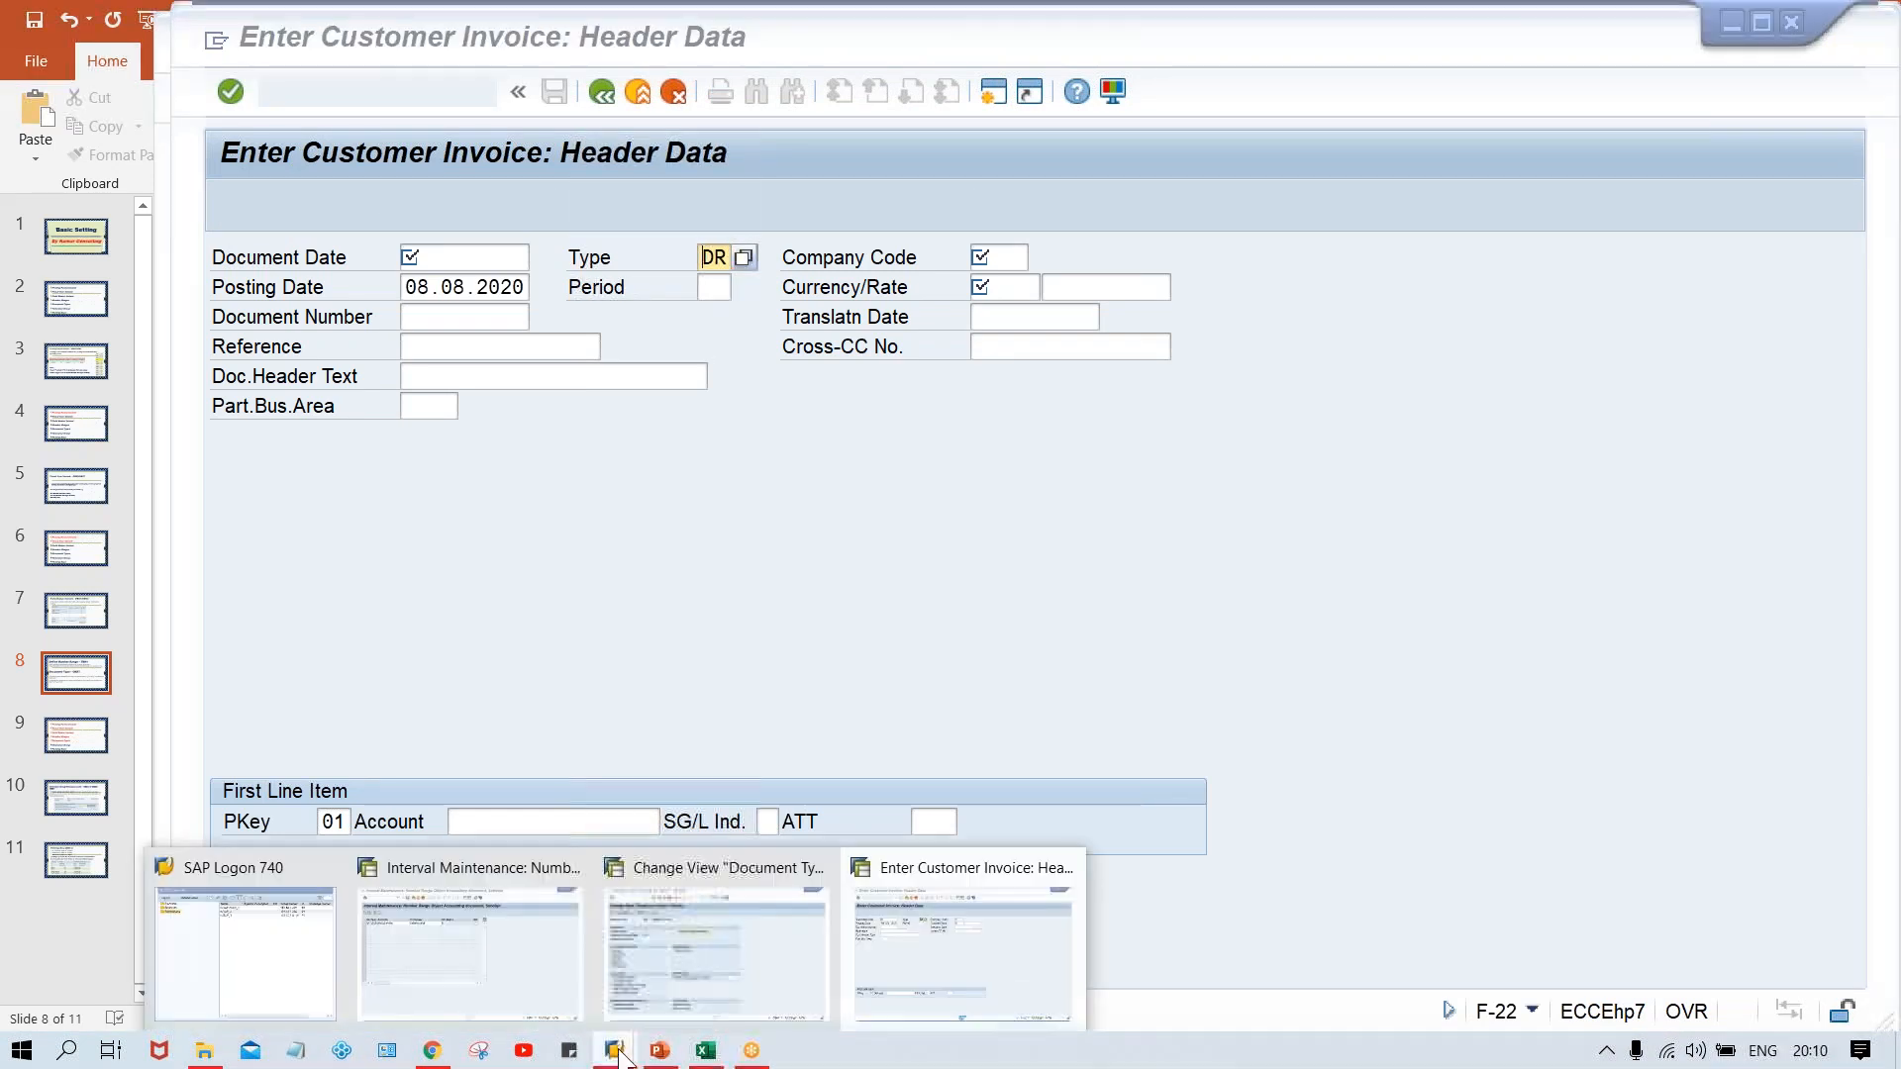
click(699, 996)
click(475, 342)
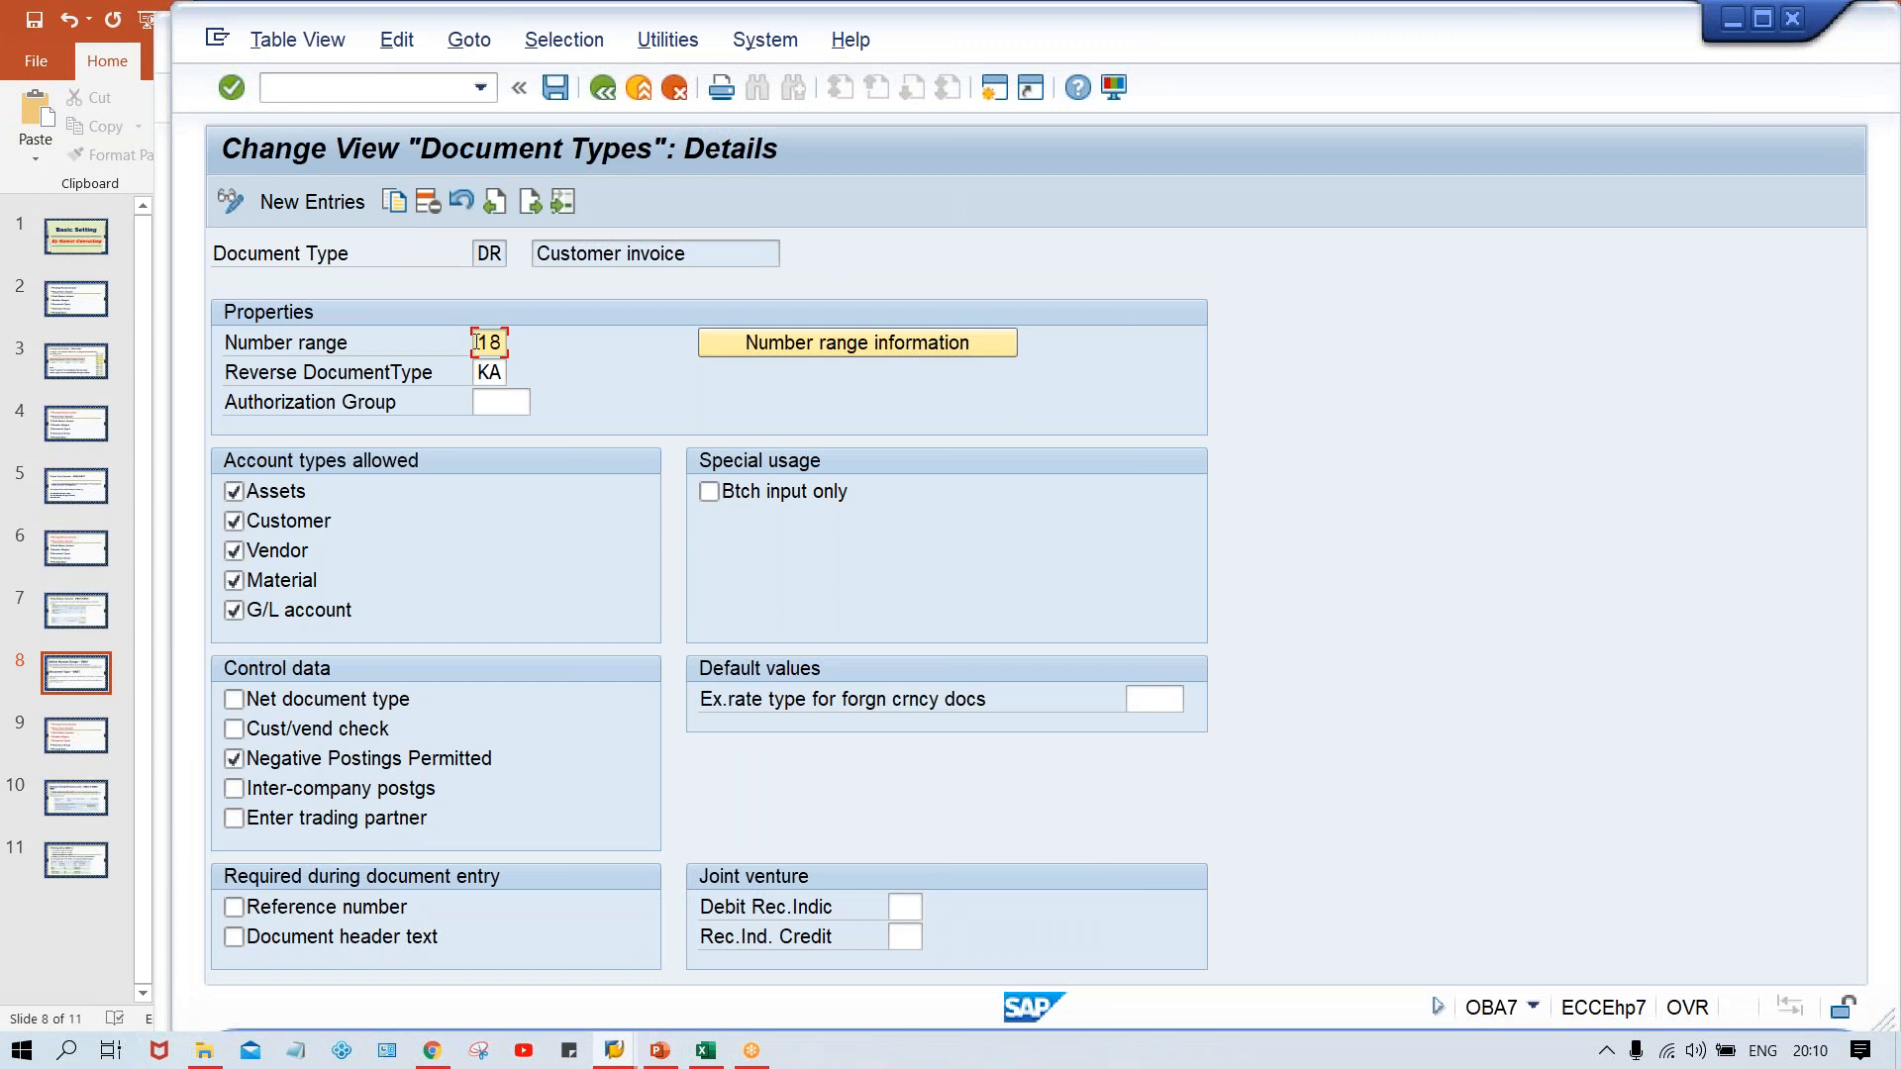
drag(476, 342, 556, 339)
text(01)
key(ctrl+s)
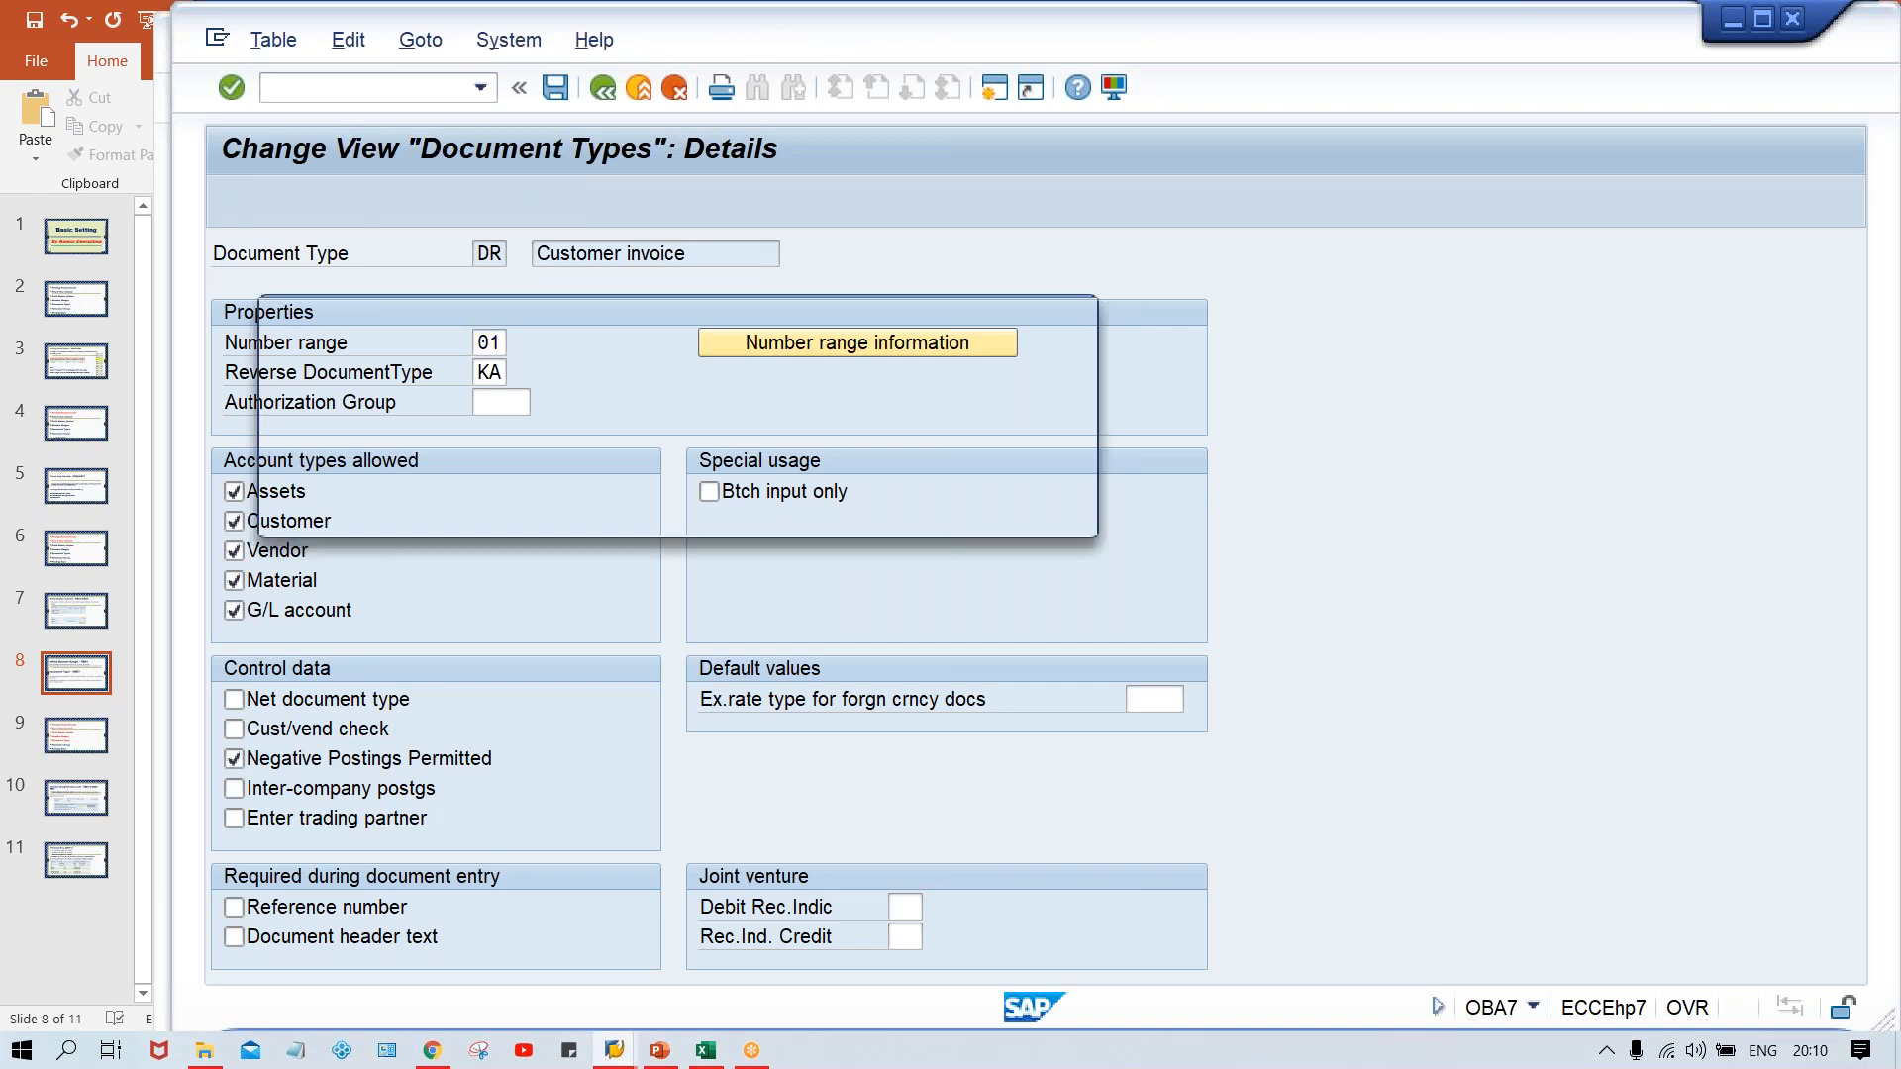
key(Return)
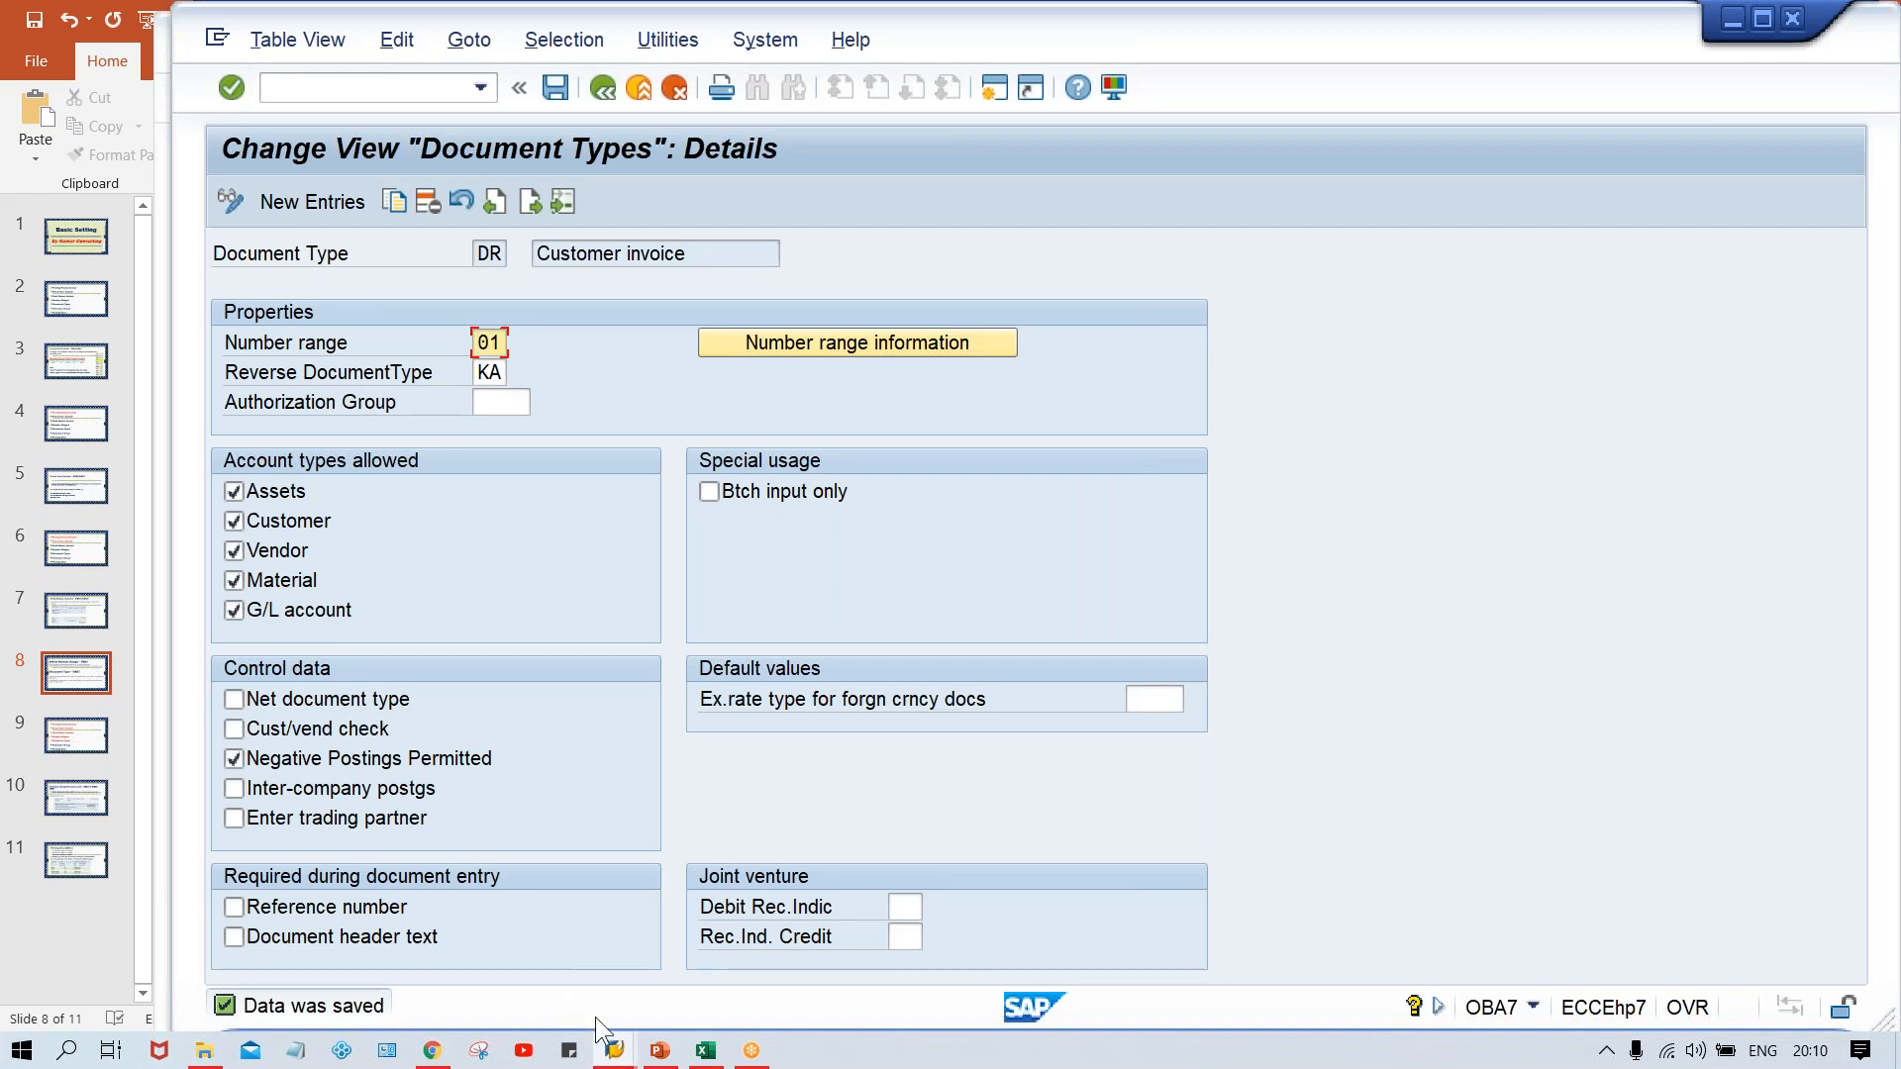
Check the document type in the customer invoice session, and return to the number range in the details of type DR
mouse_move(611, 1056)
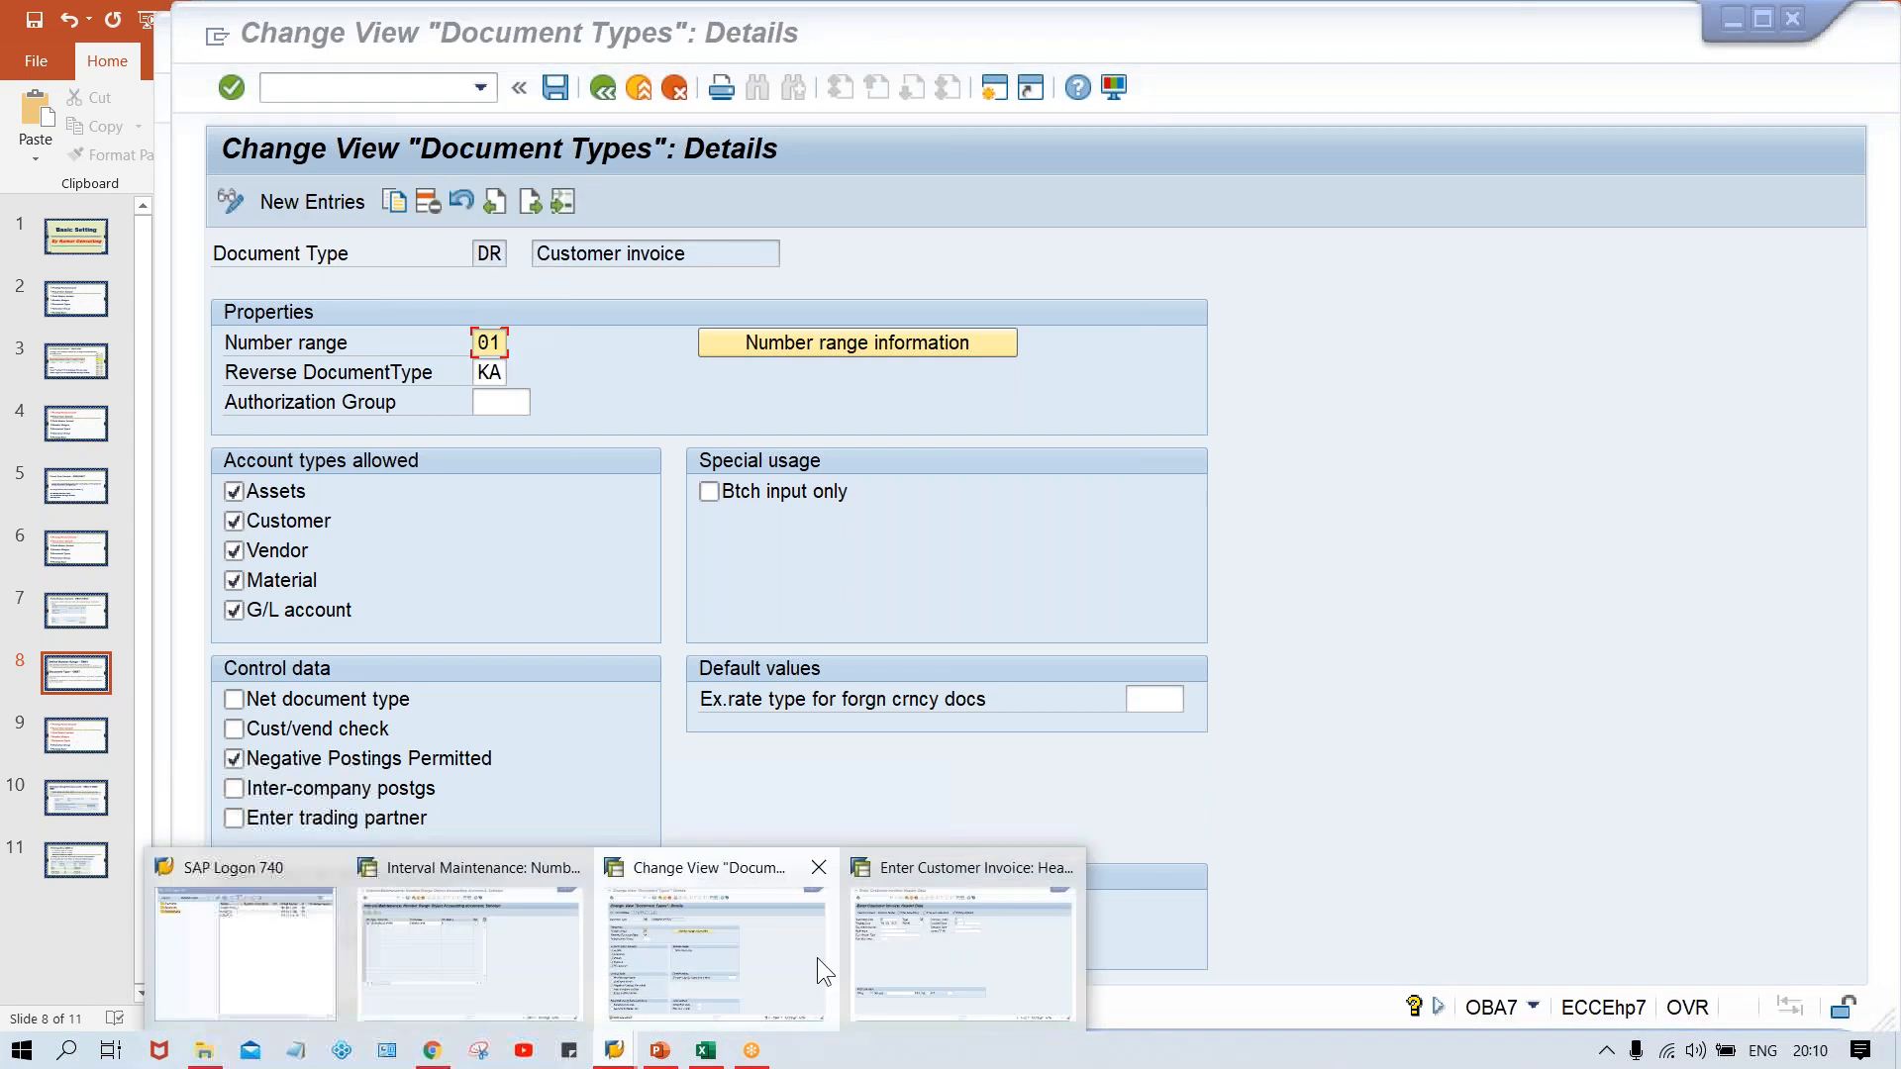
click(883, 956)
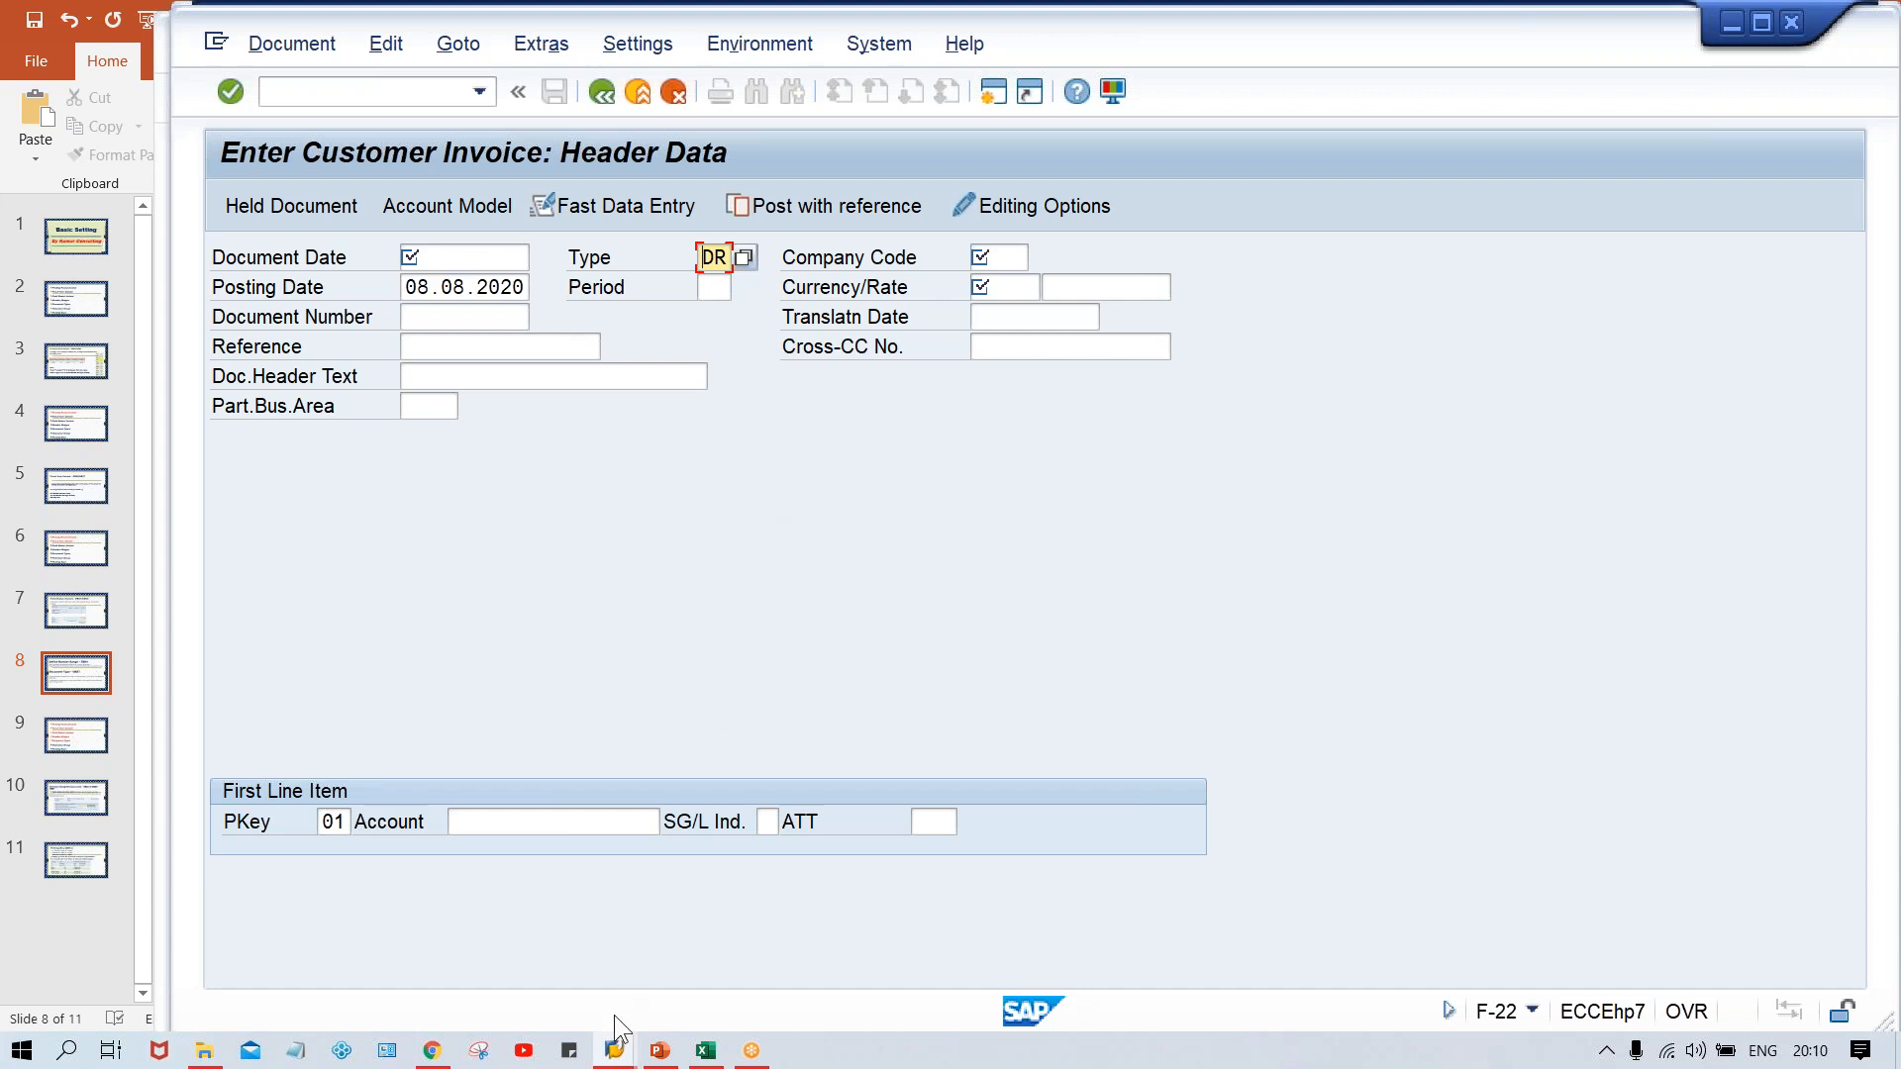
click(619, 1055)
mouse_move(614, 1051)
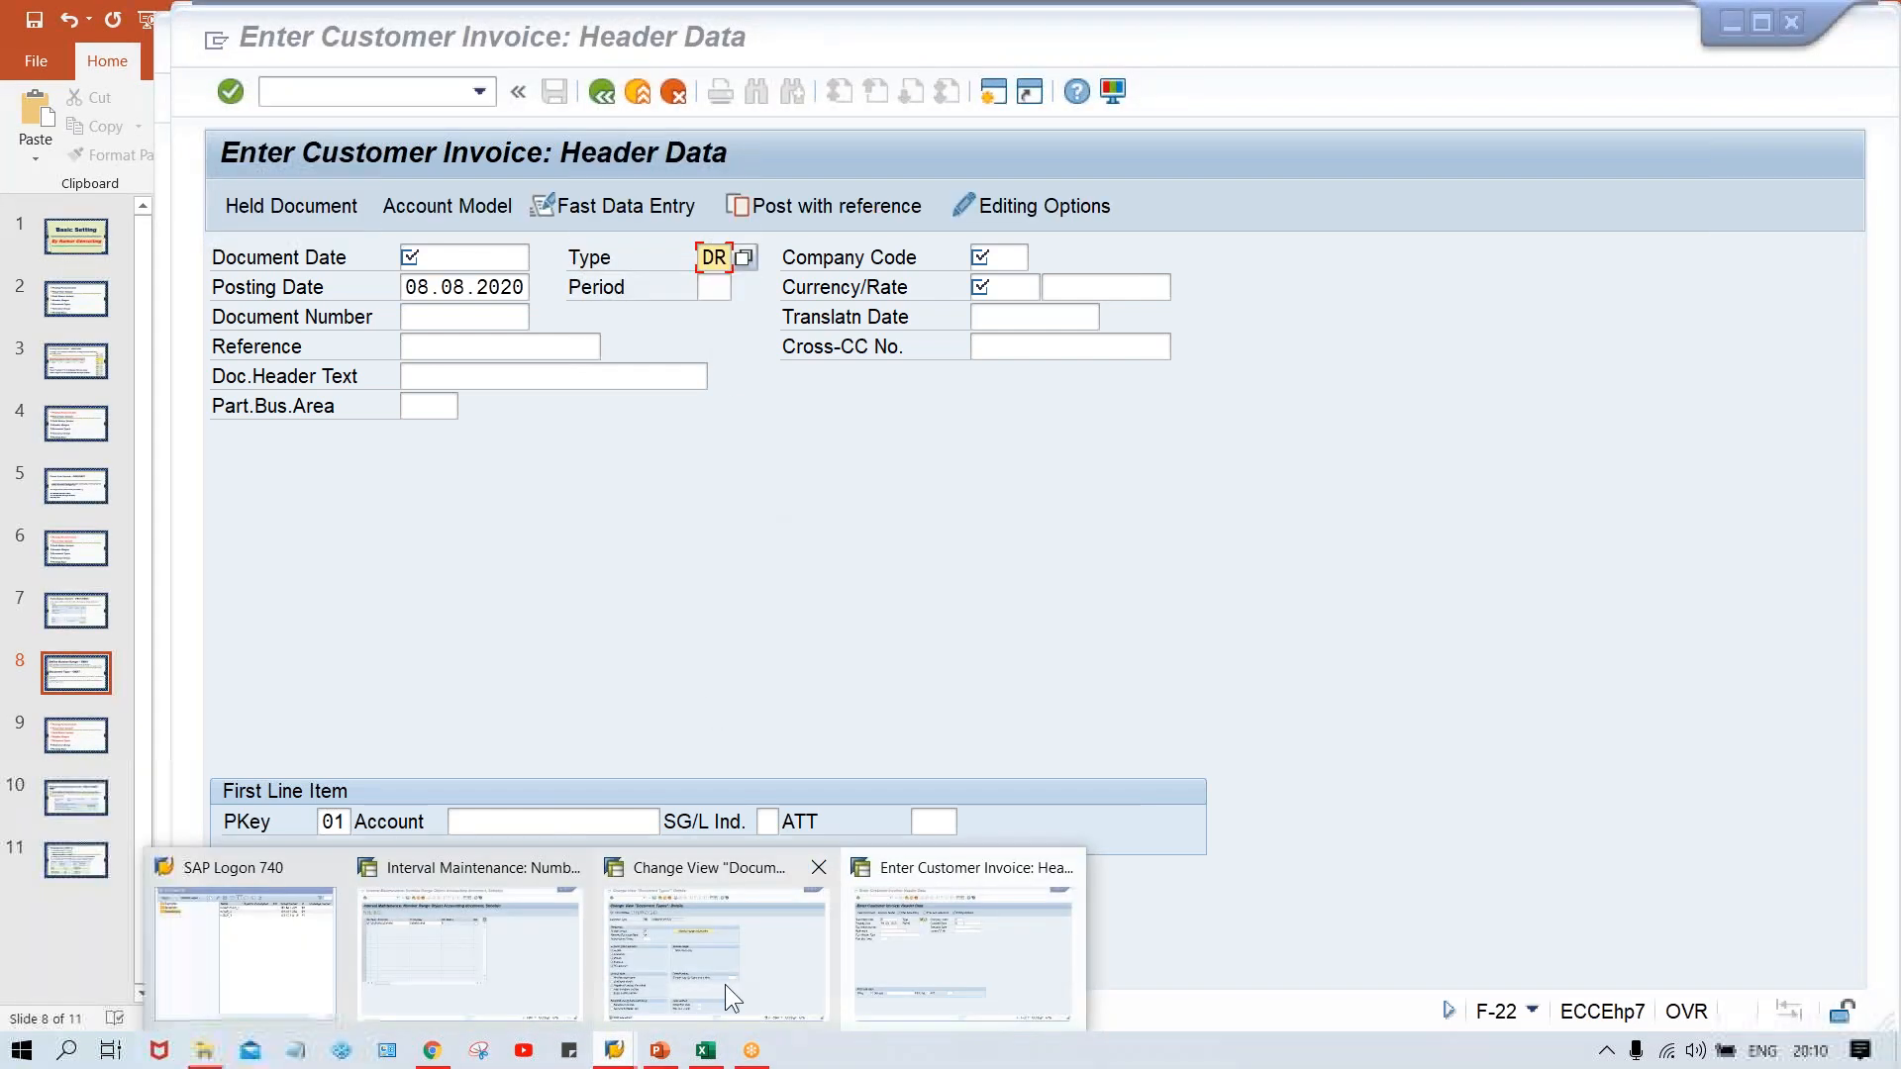
click(725, 984)
drag(481, 342, 523, 342)
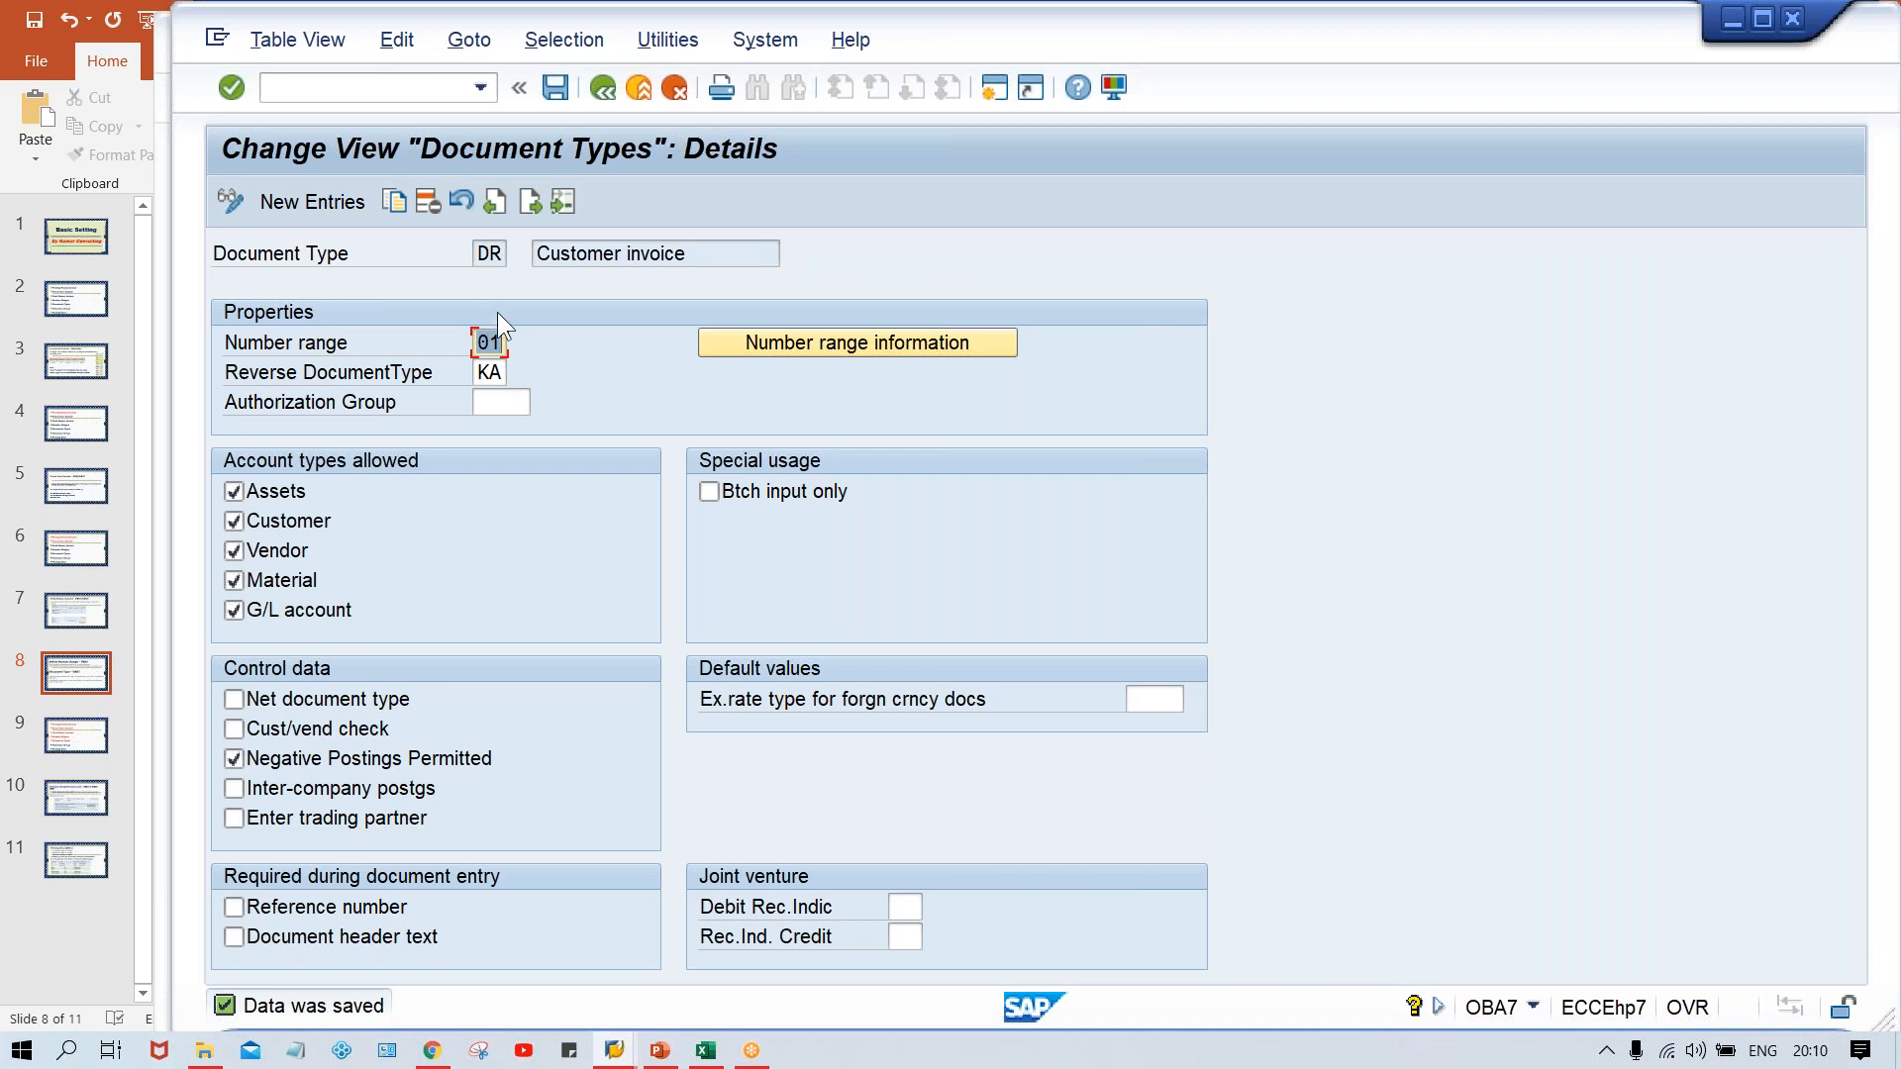
click(477, 342)
Open the number range information for document type DR and open the intervals of company code TM00 for editing
click(917, 341)
key(Down)
key(Return)
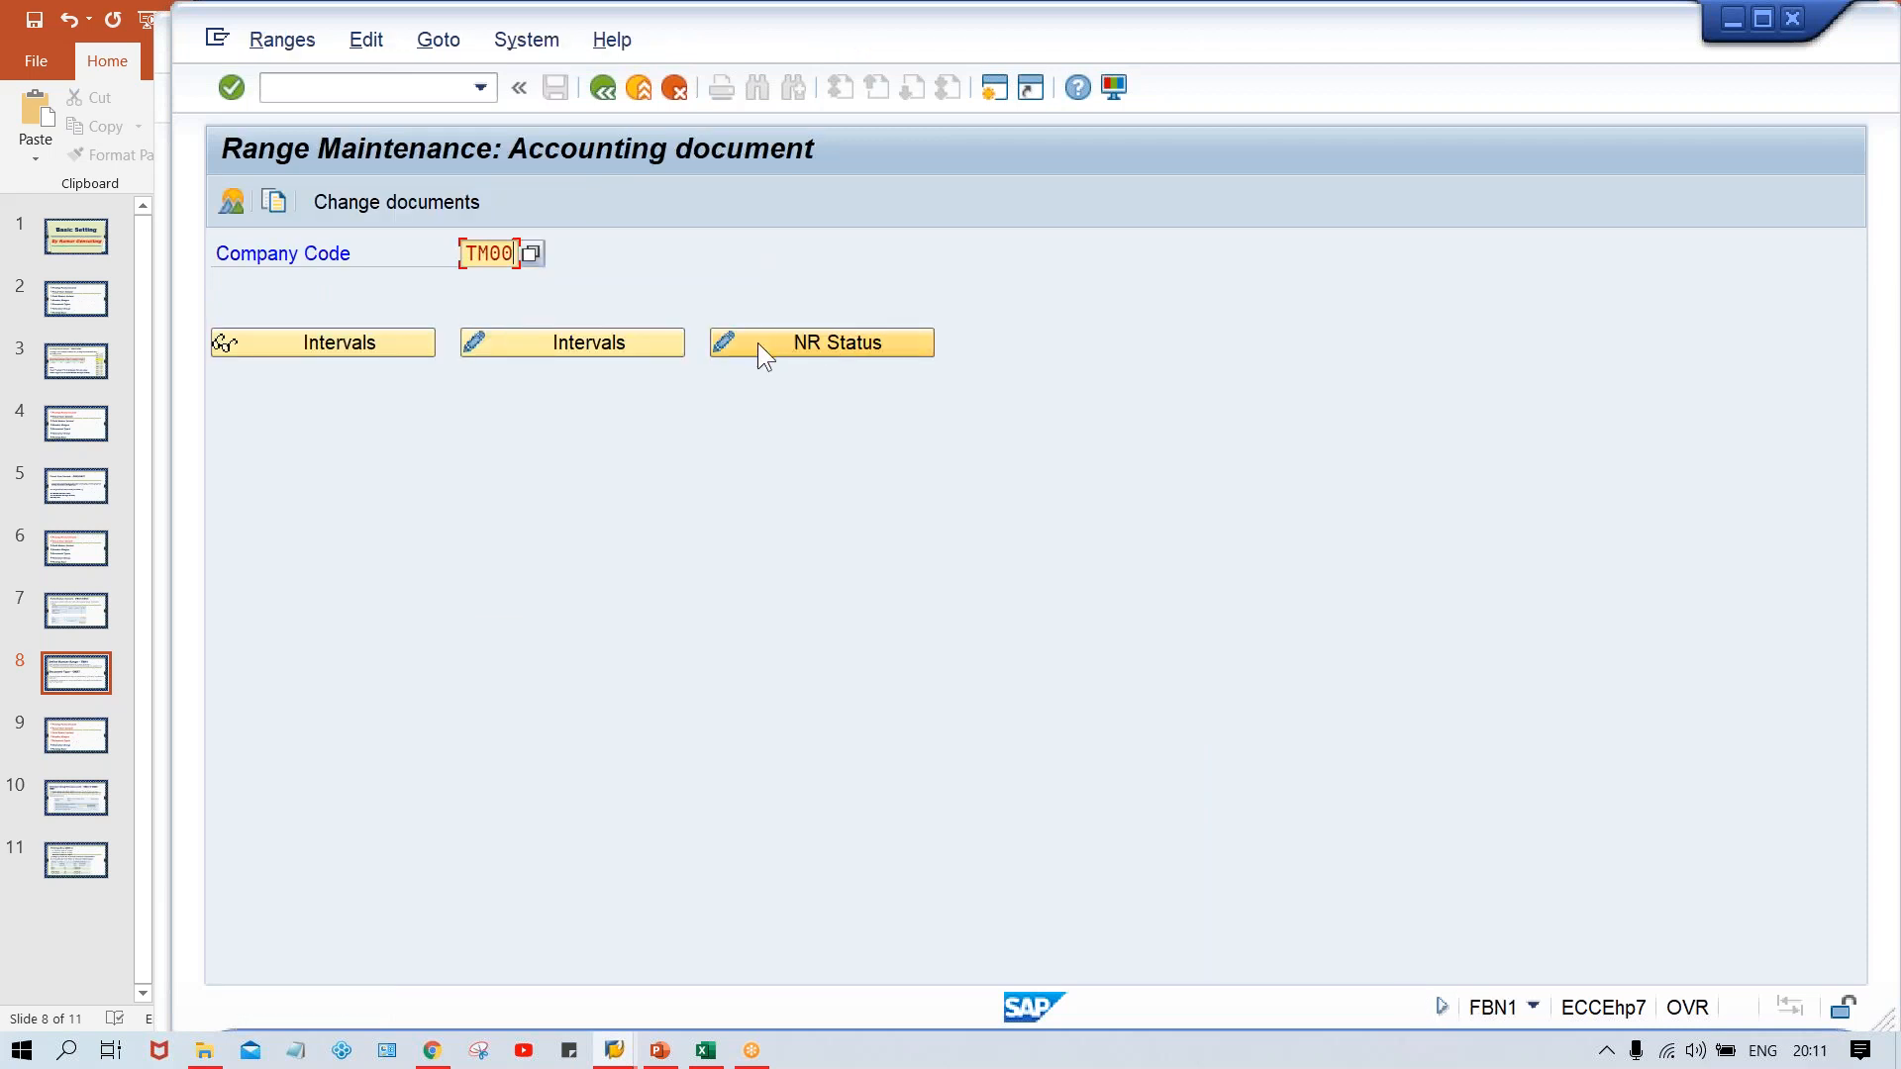
click(620, 341)
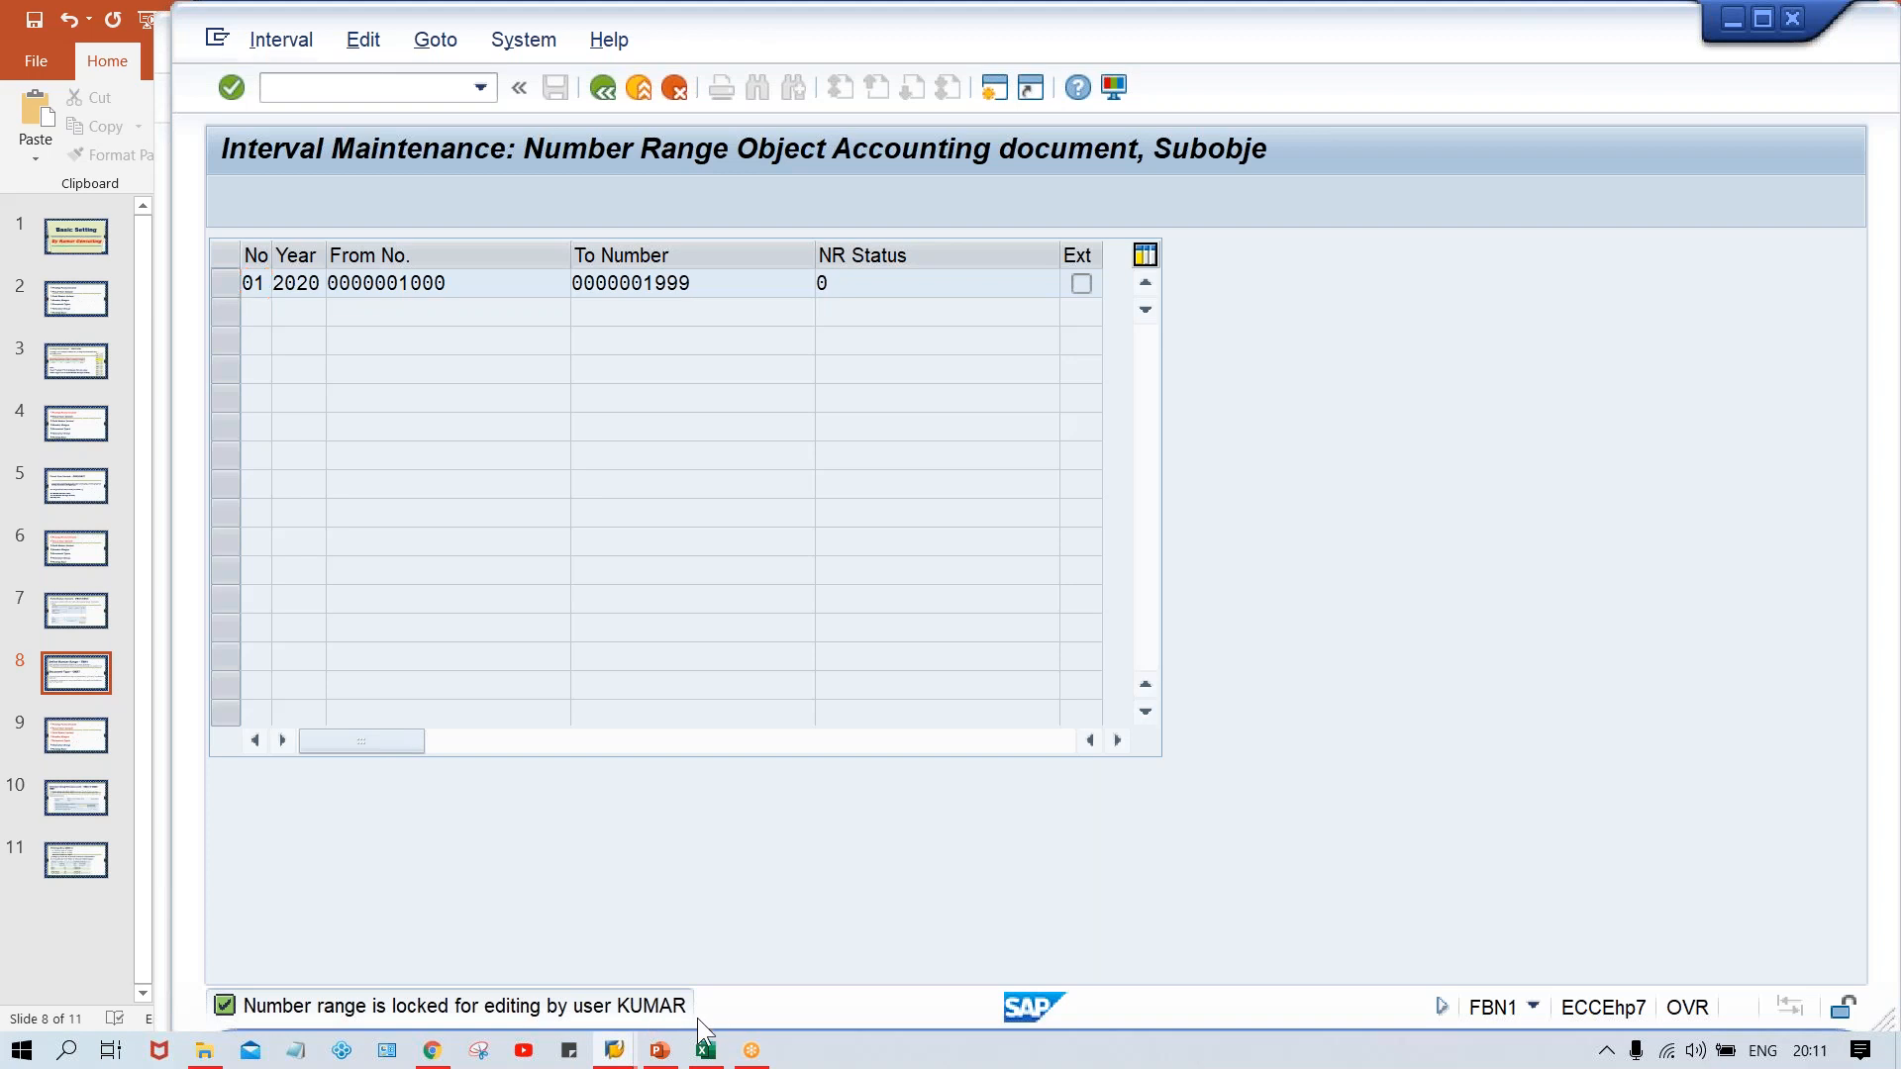
Switch to the other FBN1 session, close the Performance Assistant, and check the From number of interval 01
click(612, 1054)
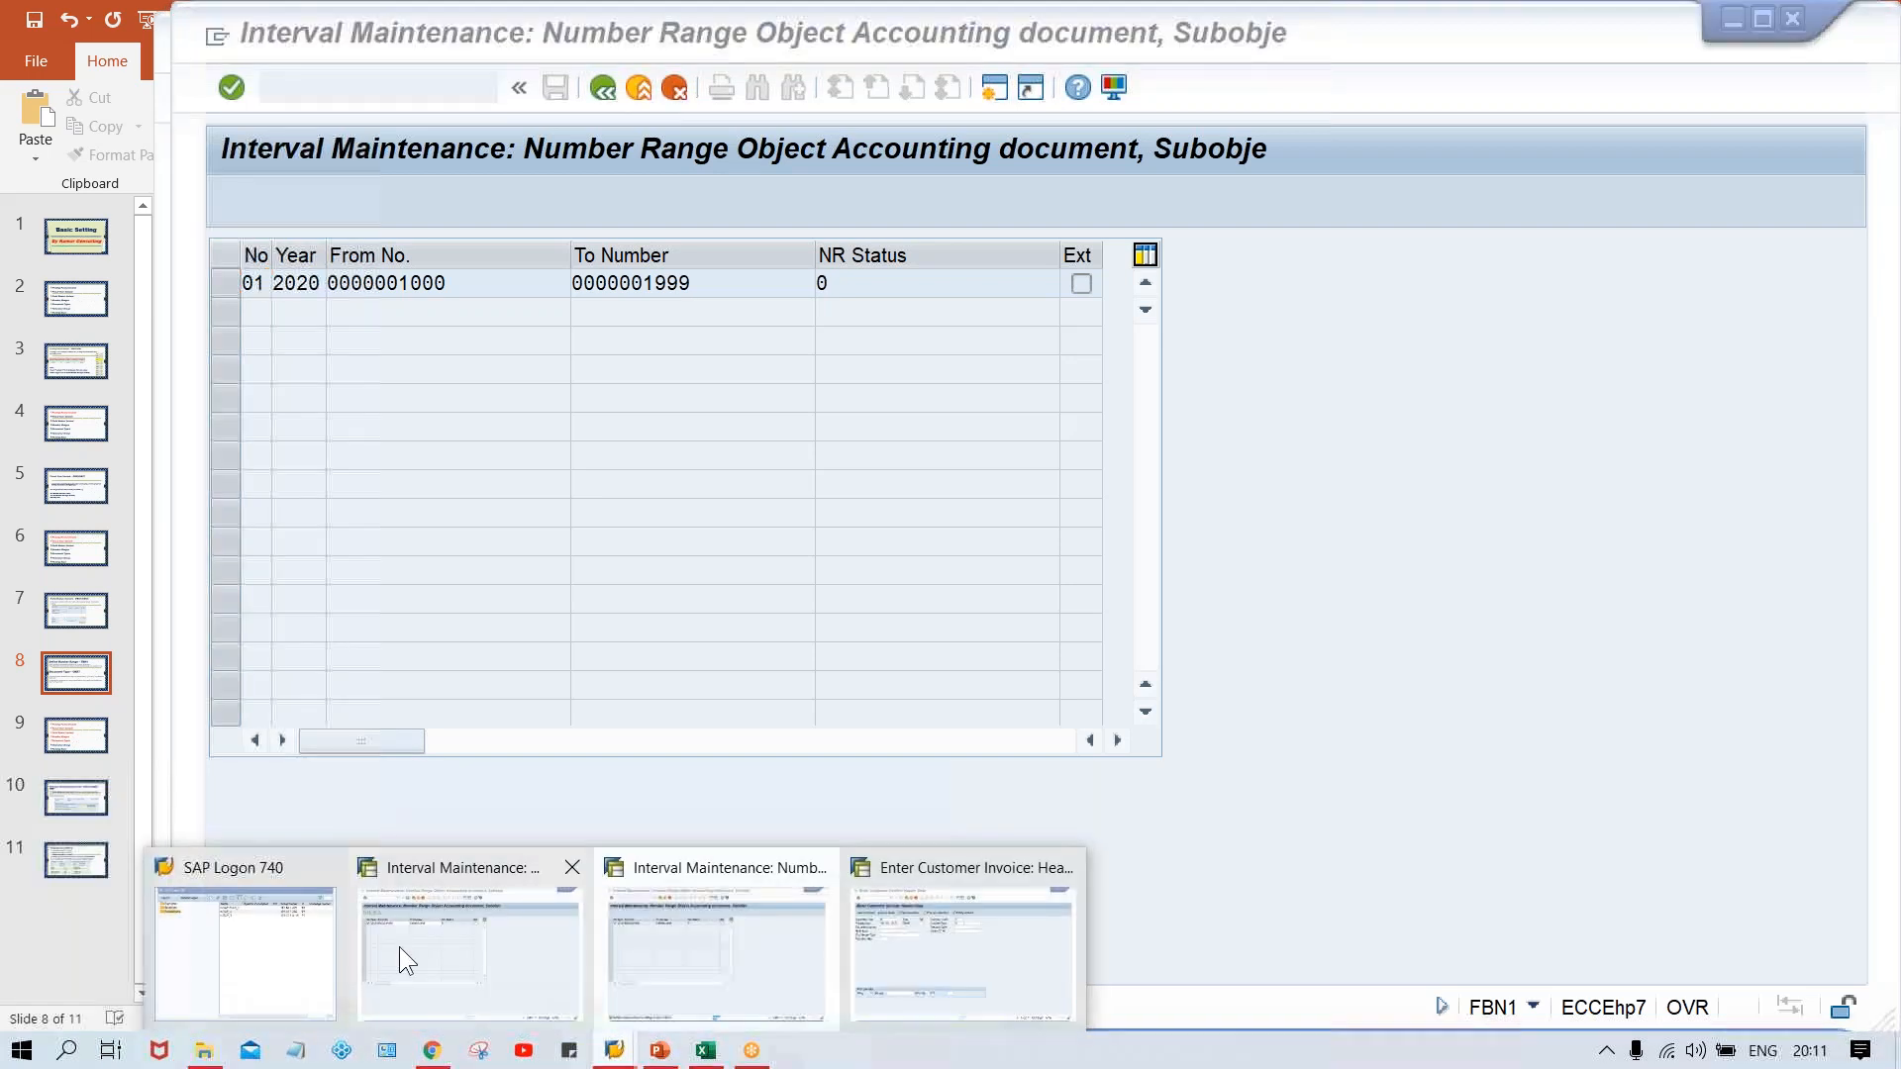
click(400, 950)
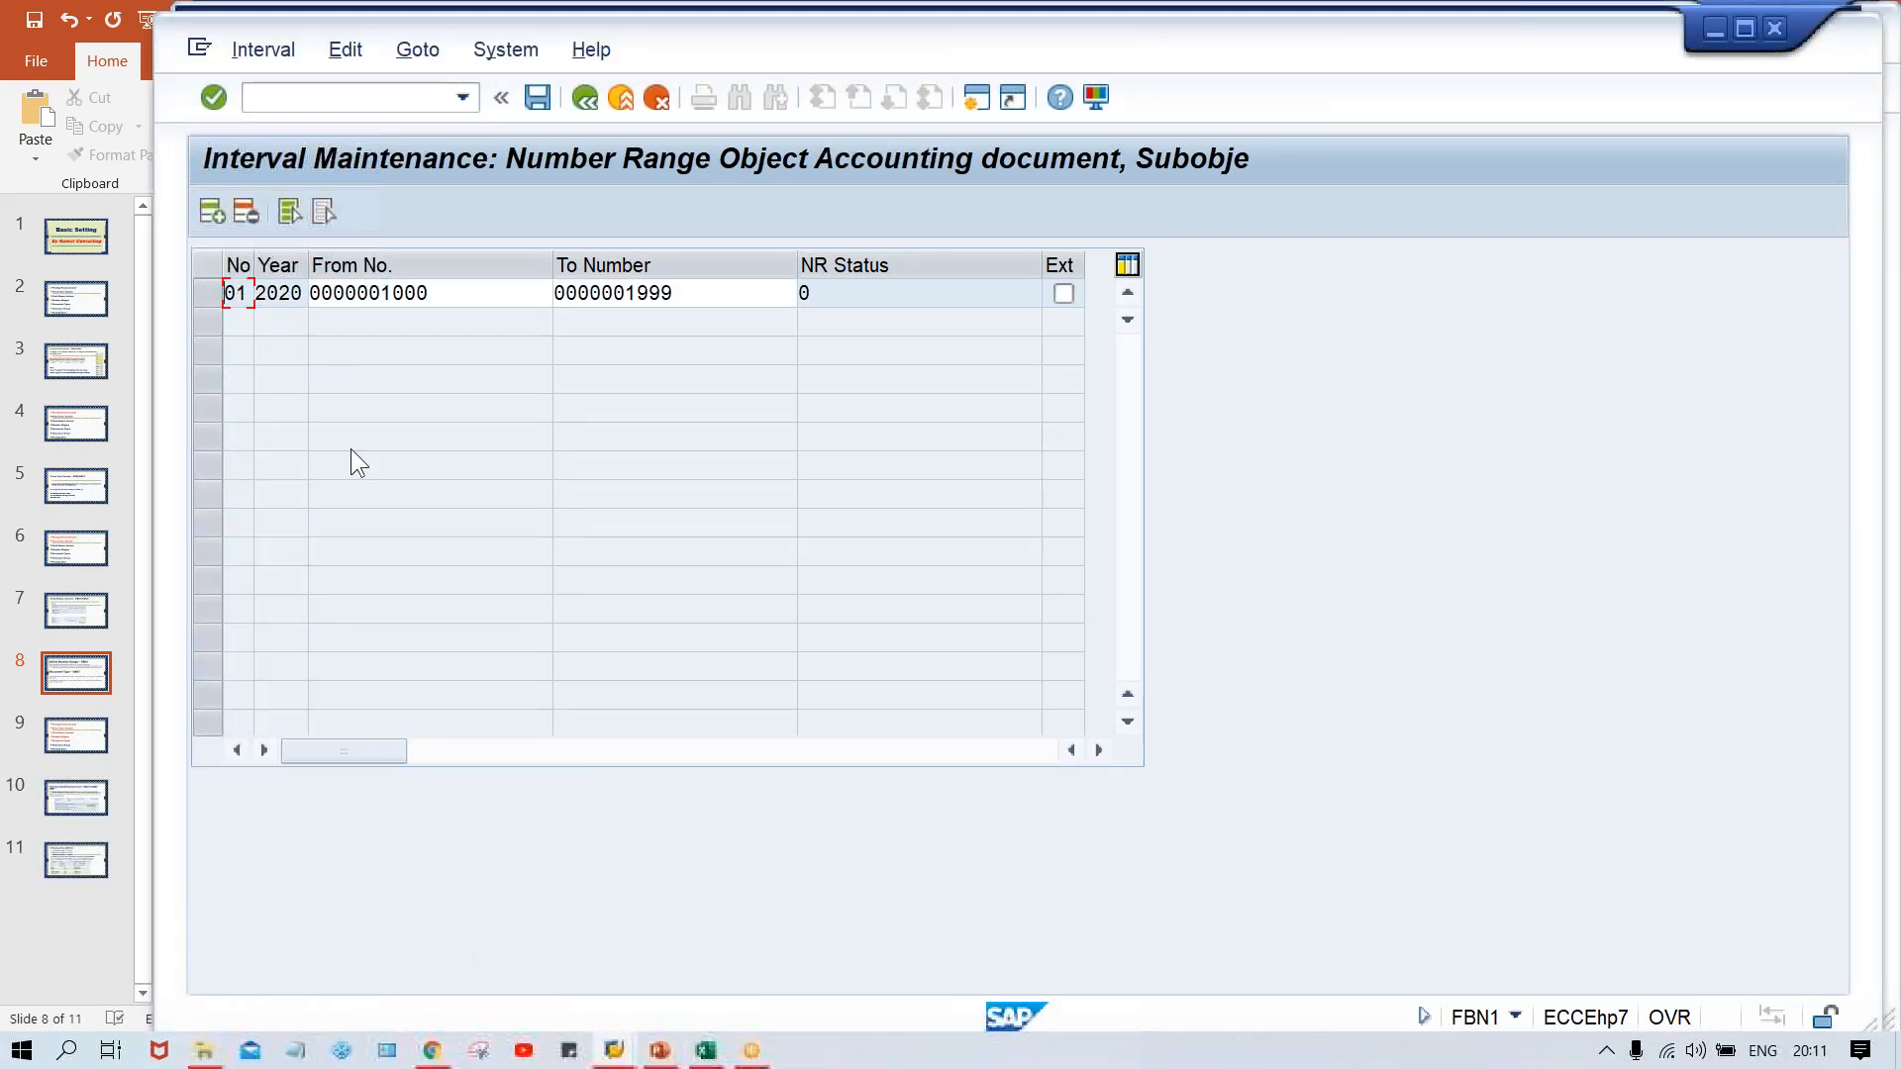
click(608, 1055)
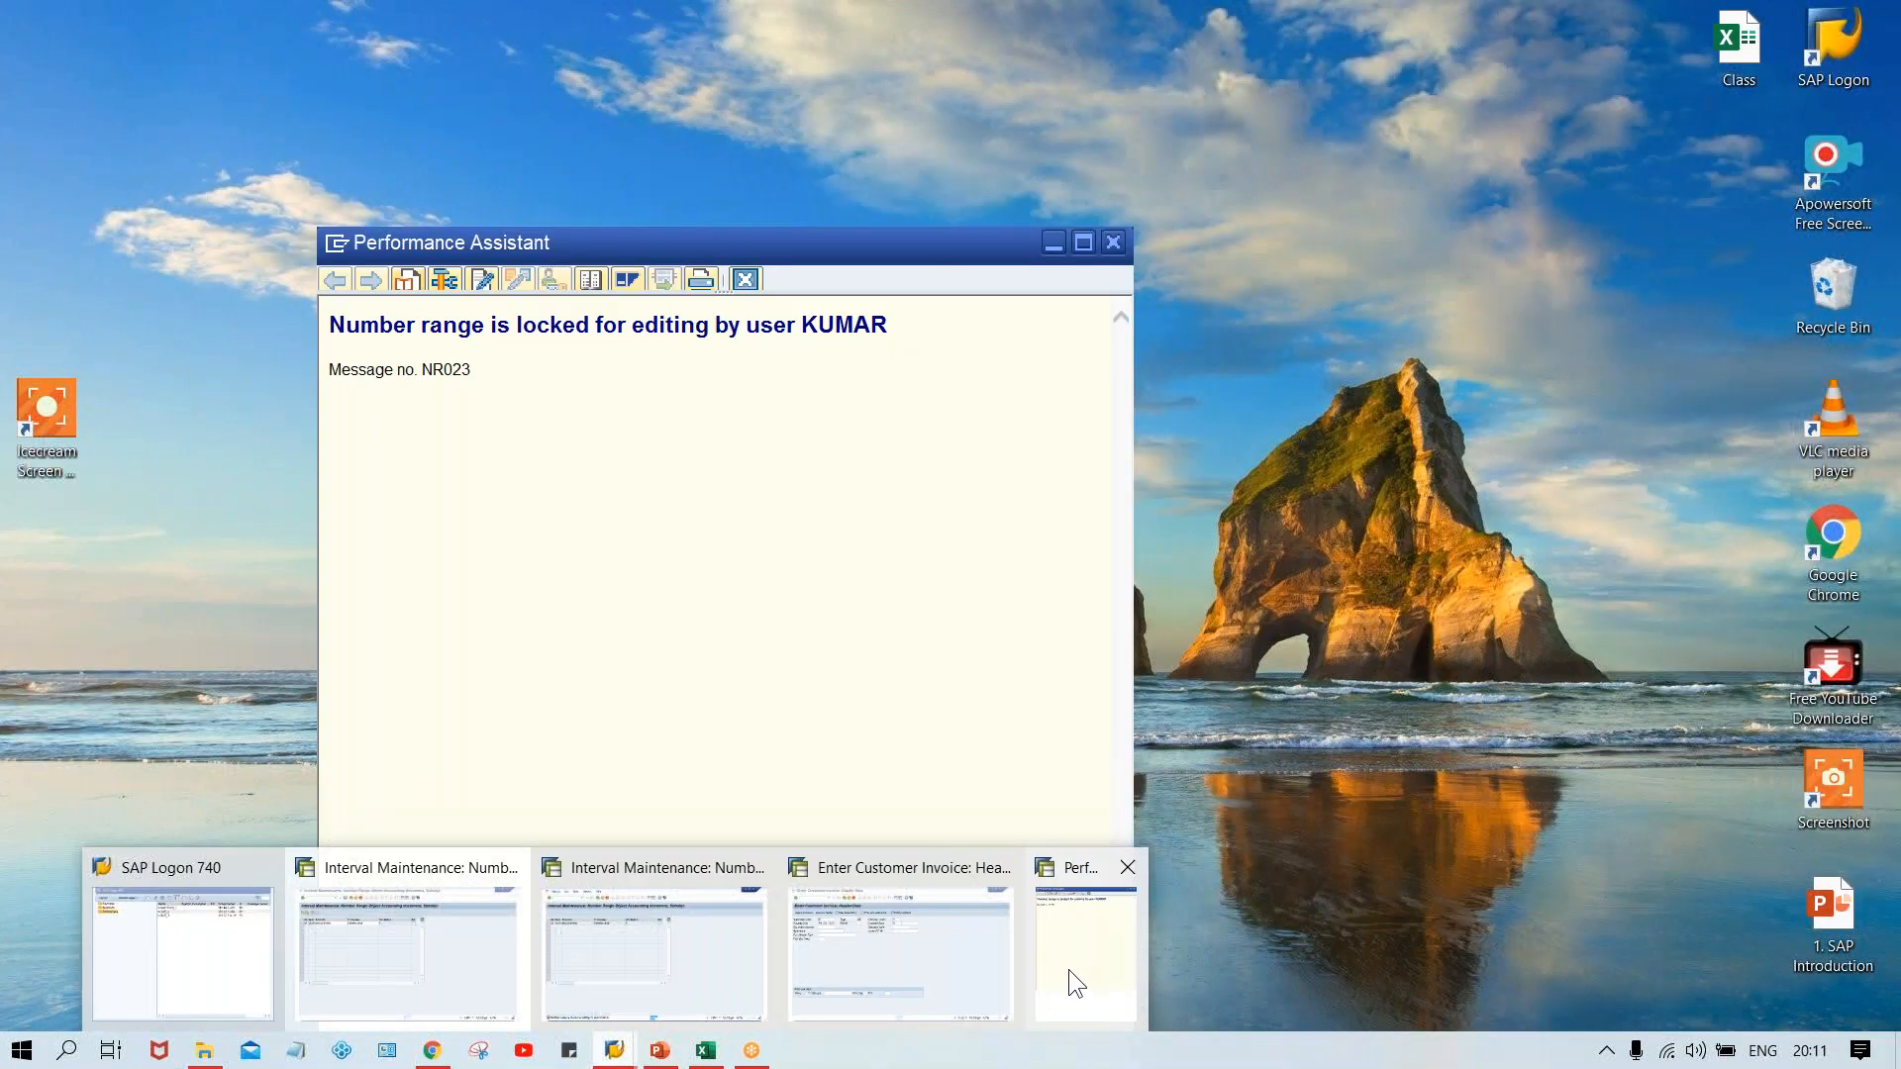
click(1067, 970)
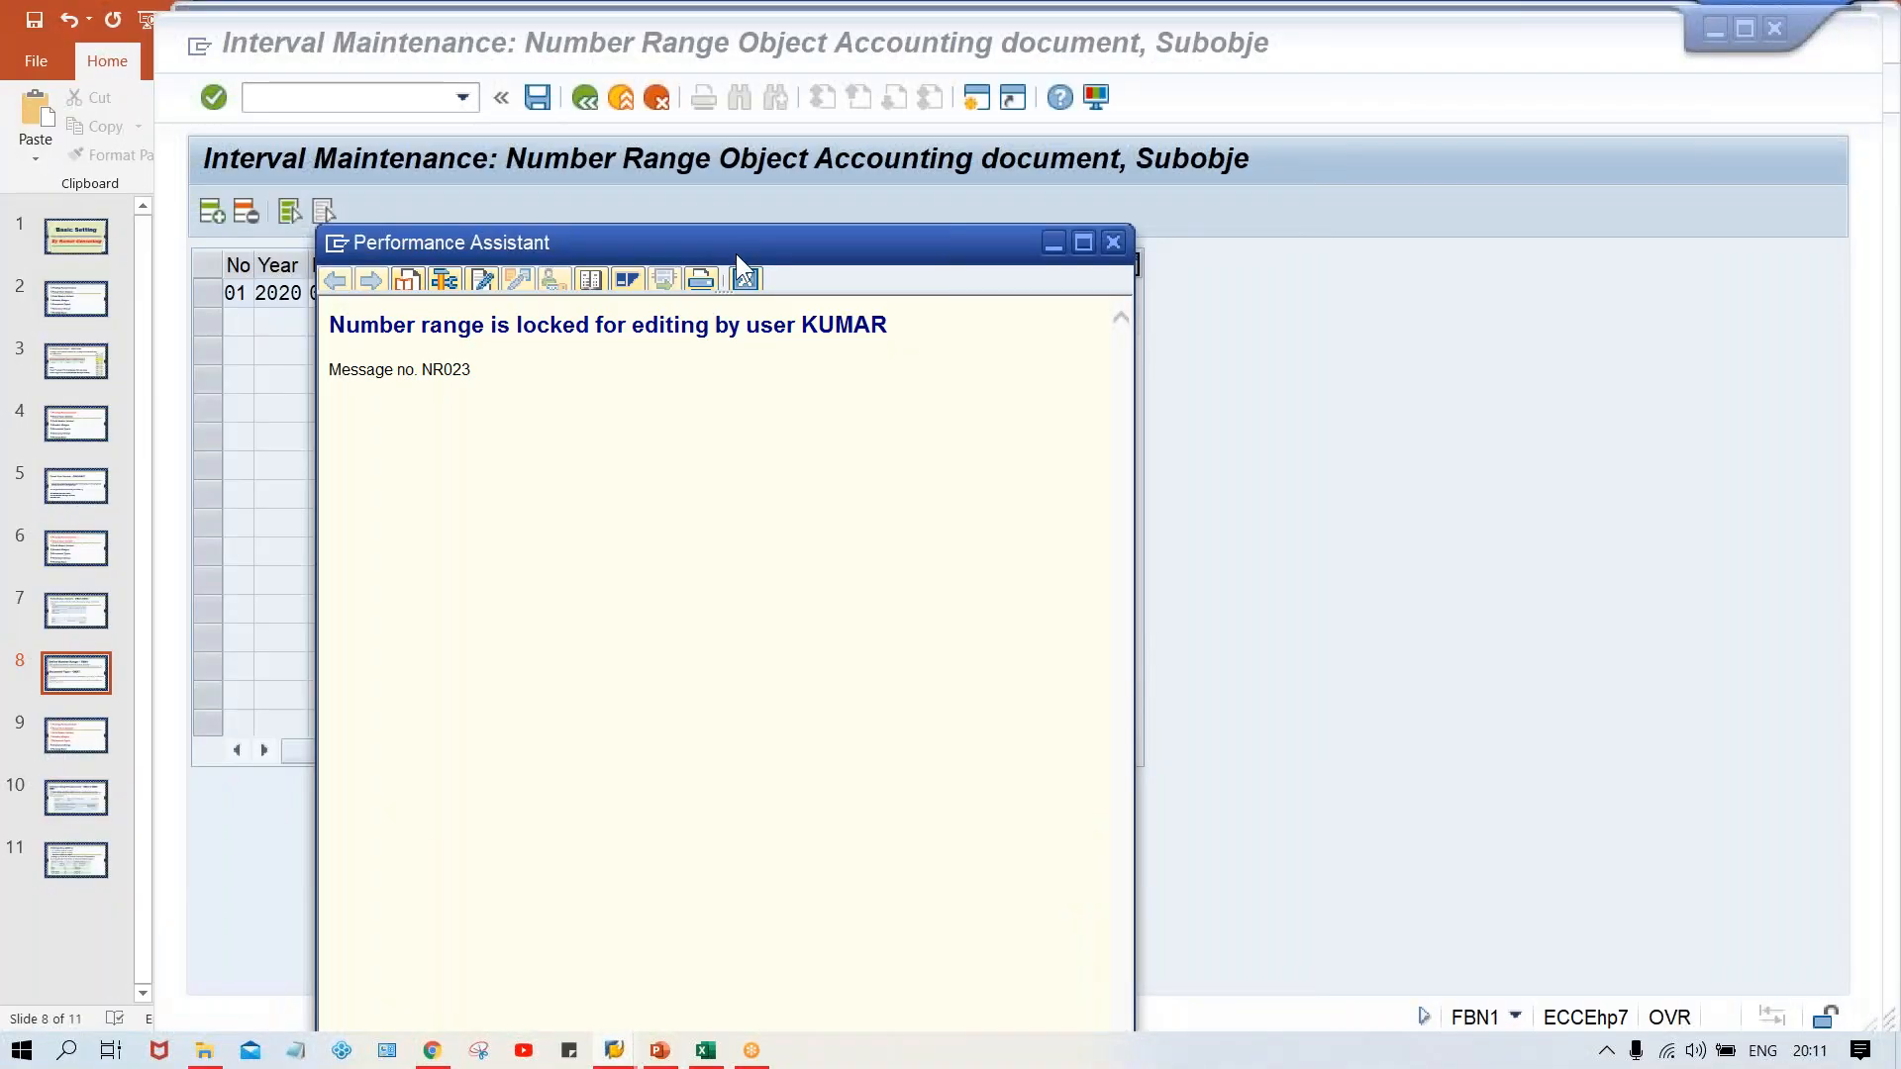
click(745, 280)
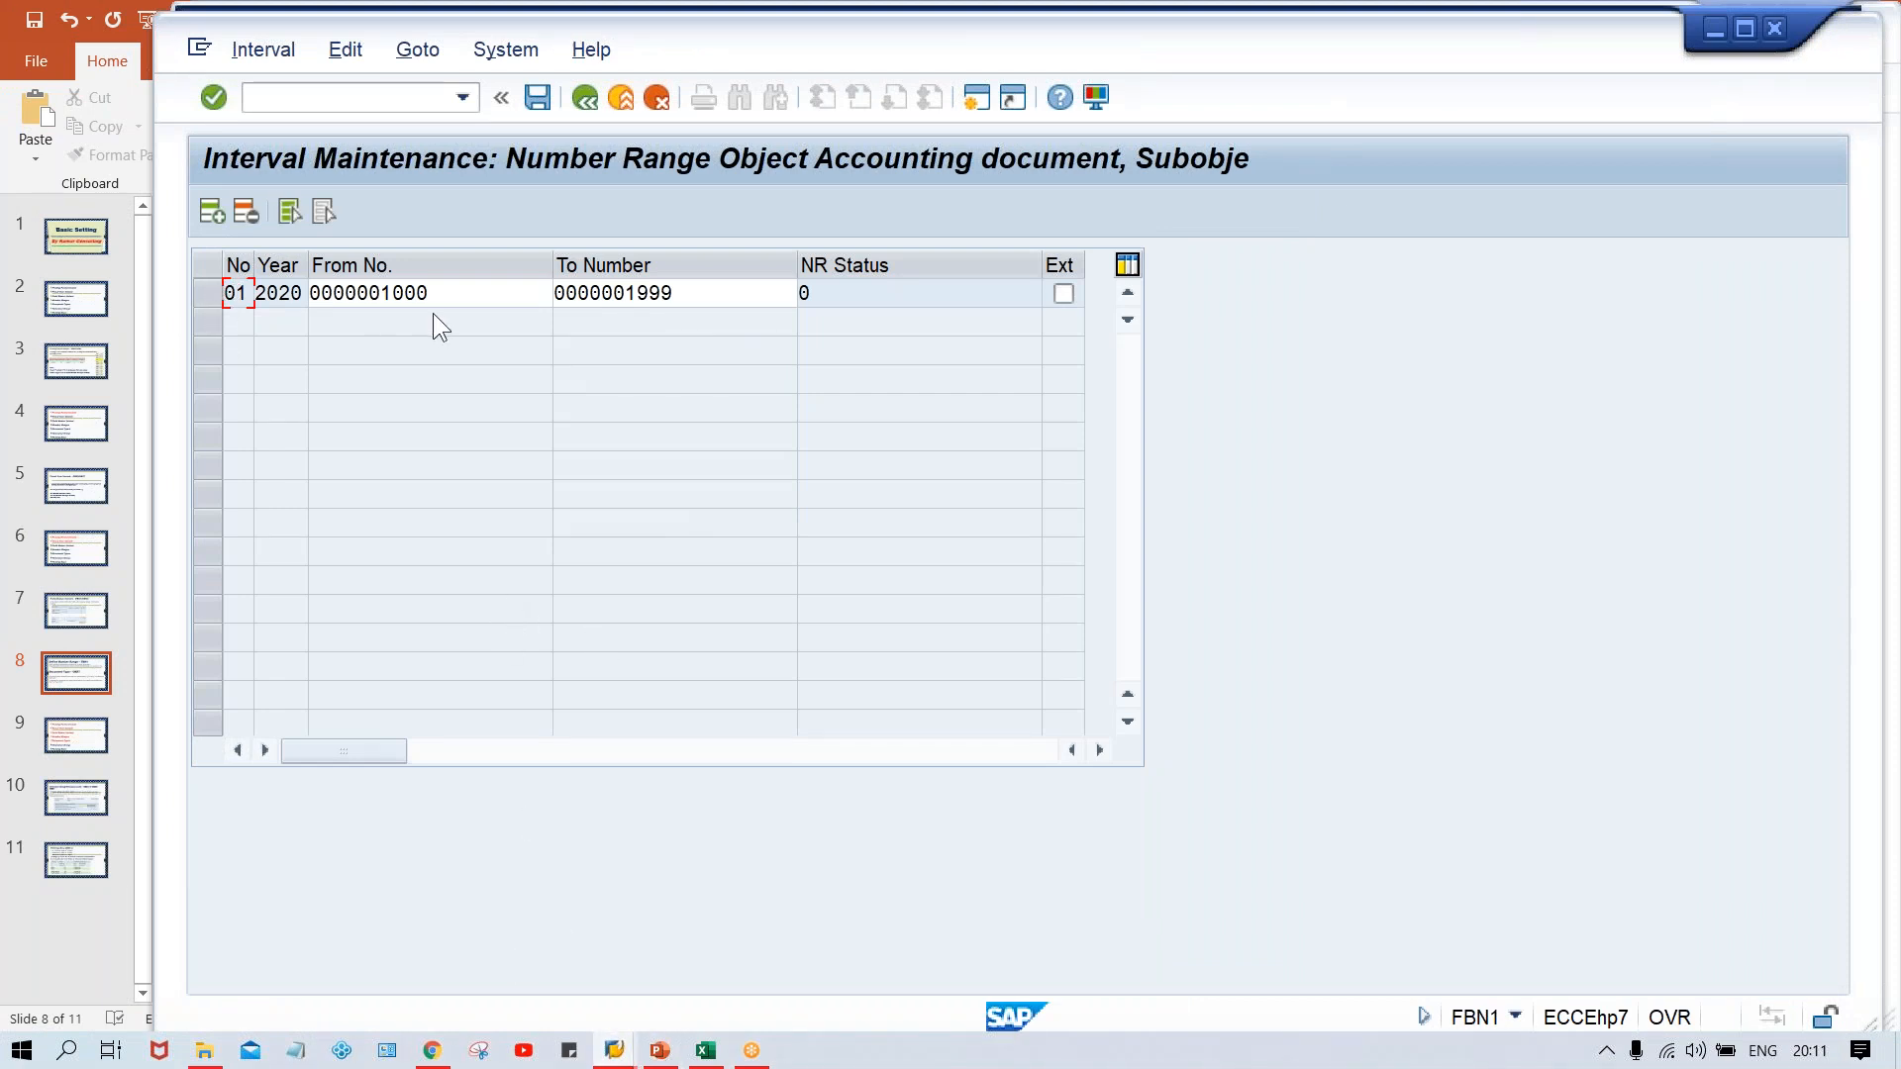
click(459, 295)
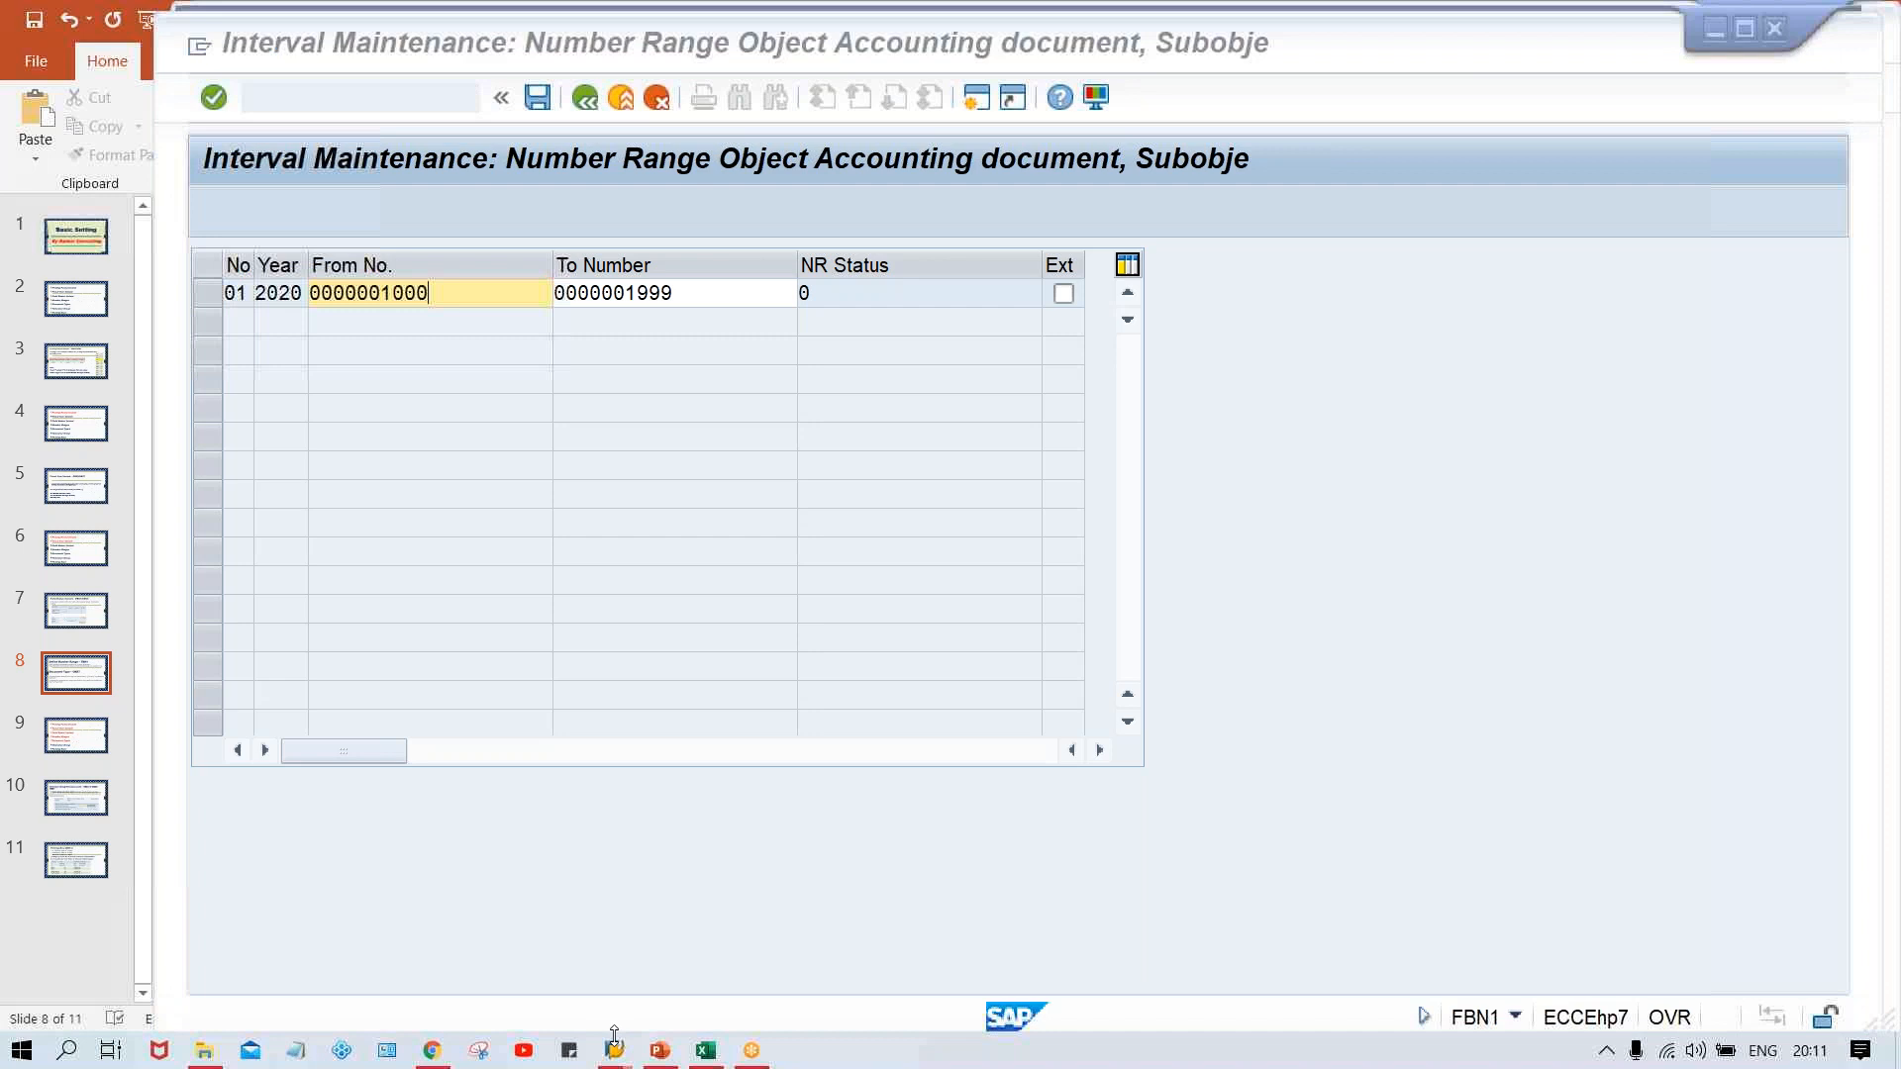
View the customer invoice header, and leave the second interval maintenance session to return to the details of type DR
mouse_move(613, 1035)
click(1001, 947)
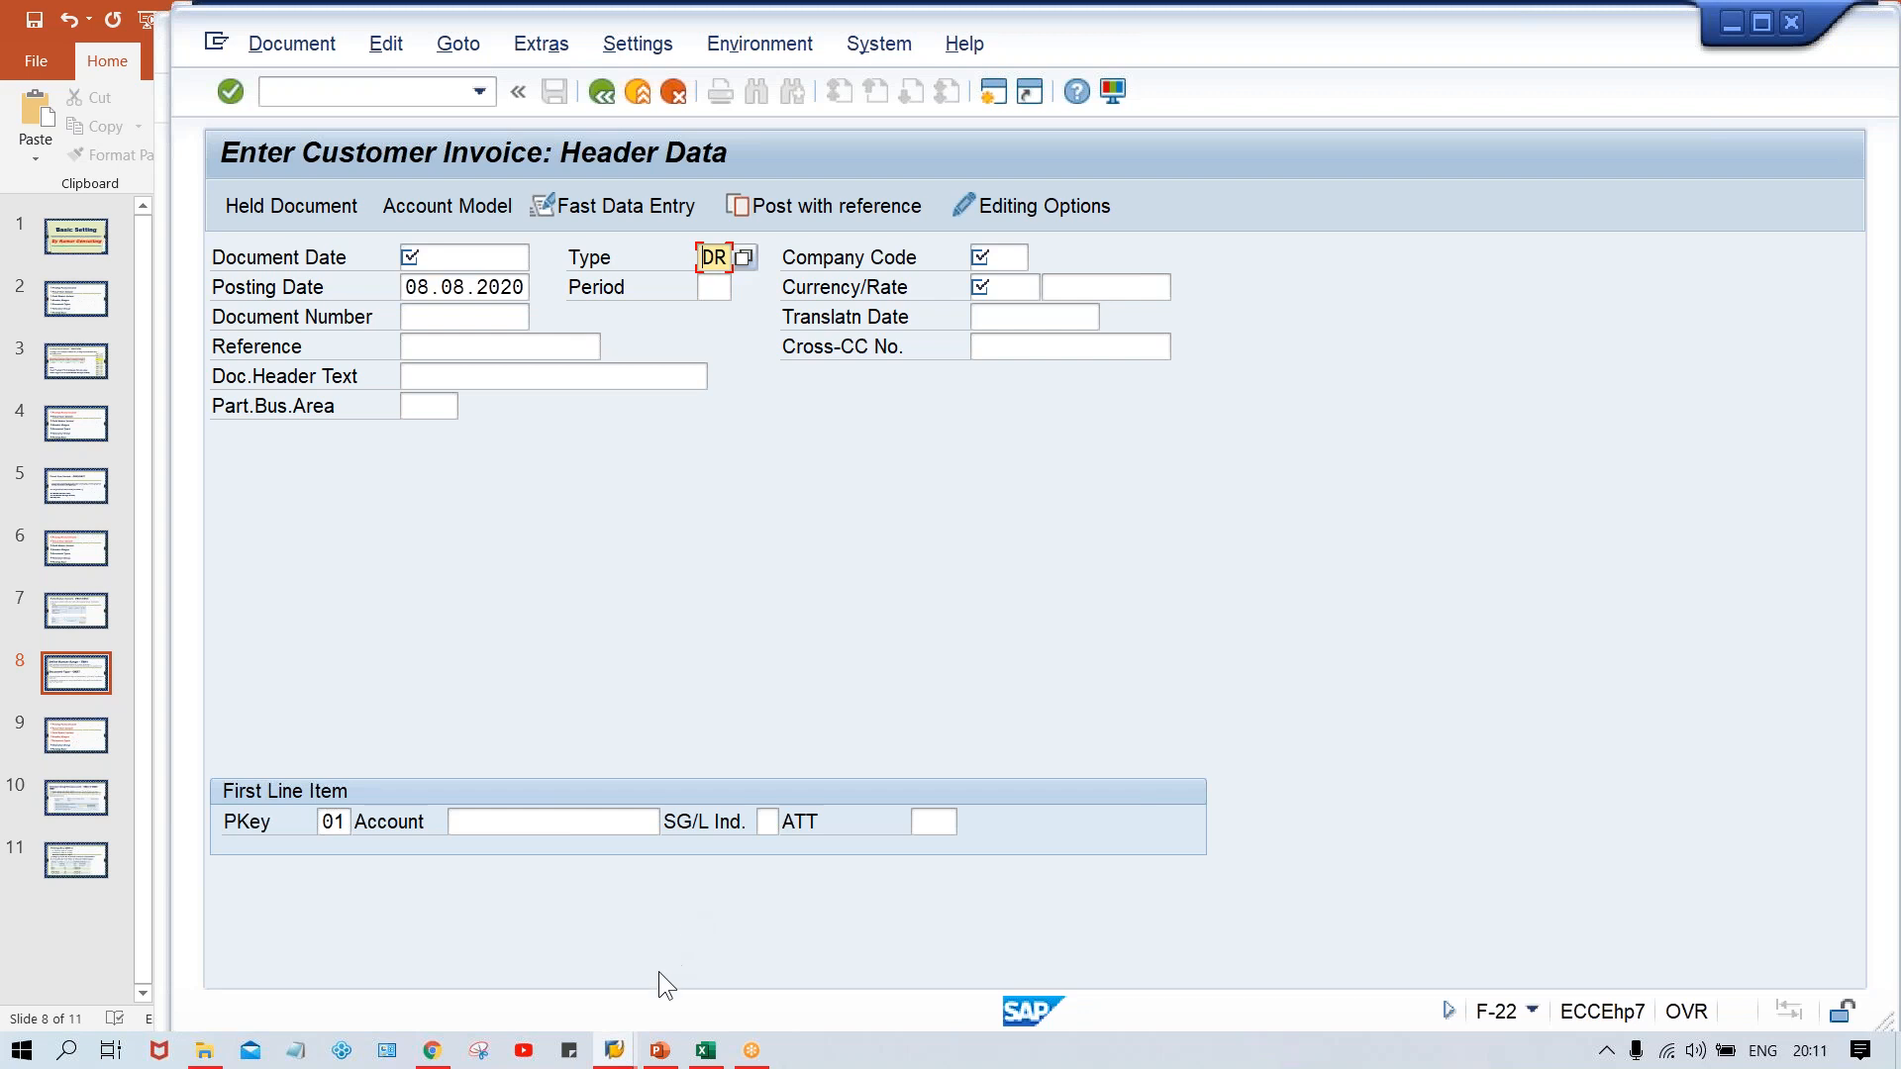
mouse_move(614, 1051)
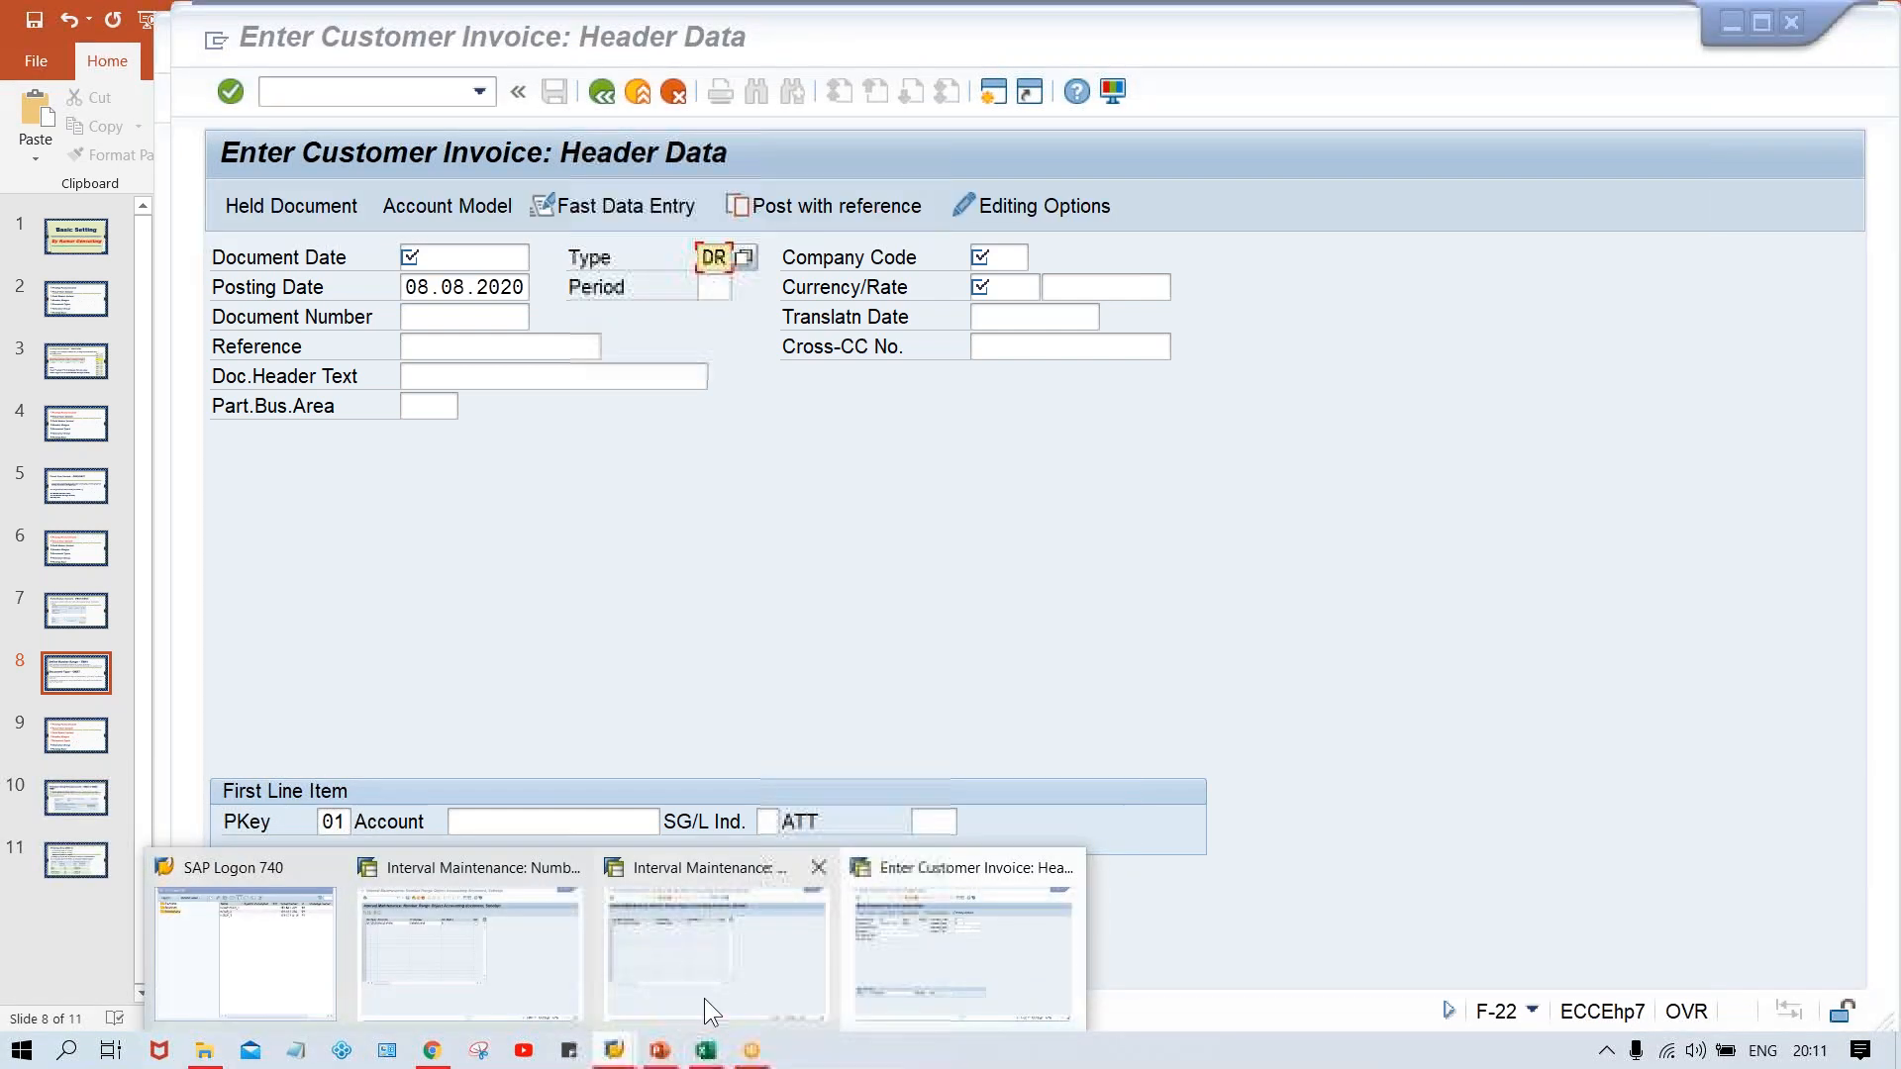
click(704, 998)
click(610, 87)
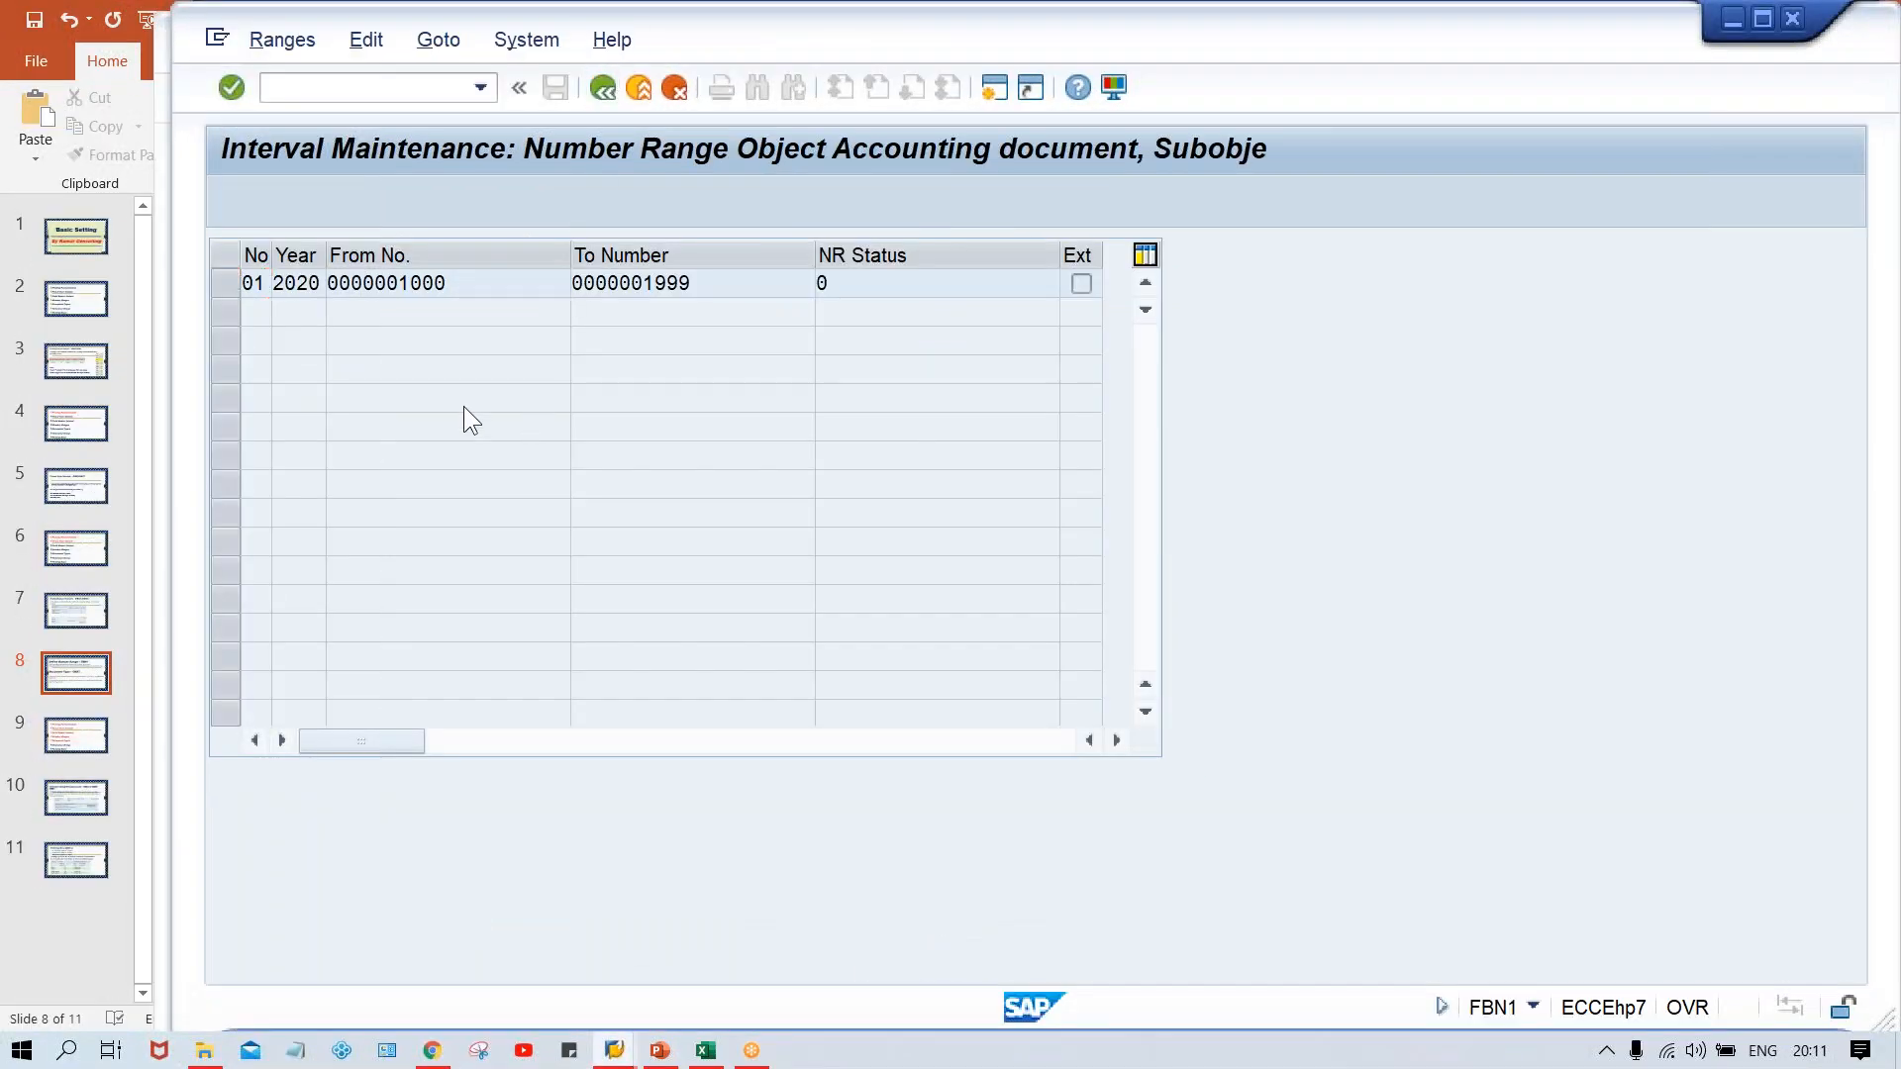
click(603, 87)
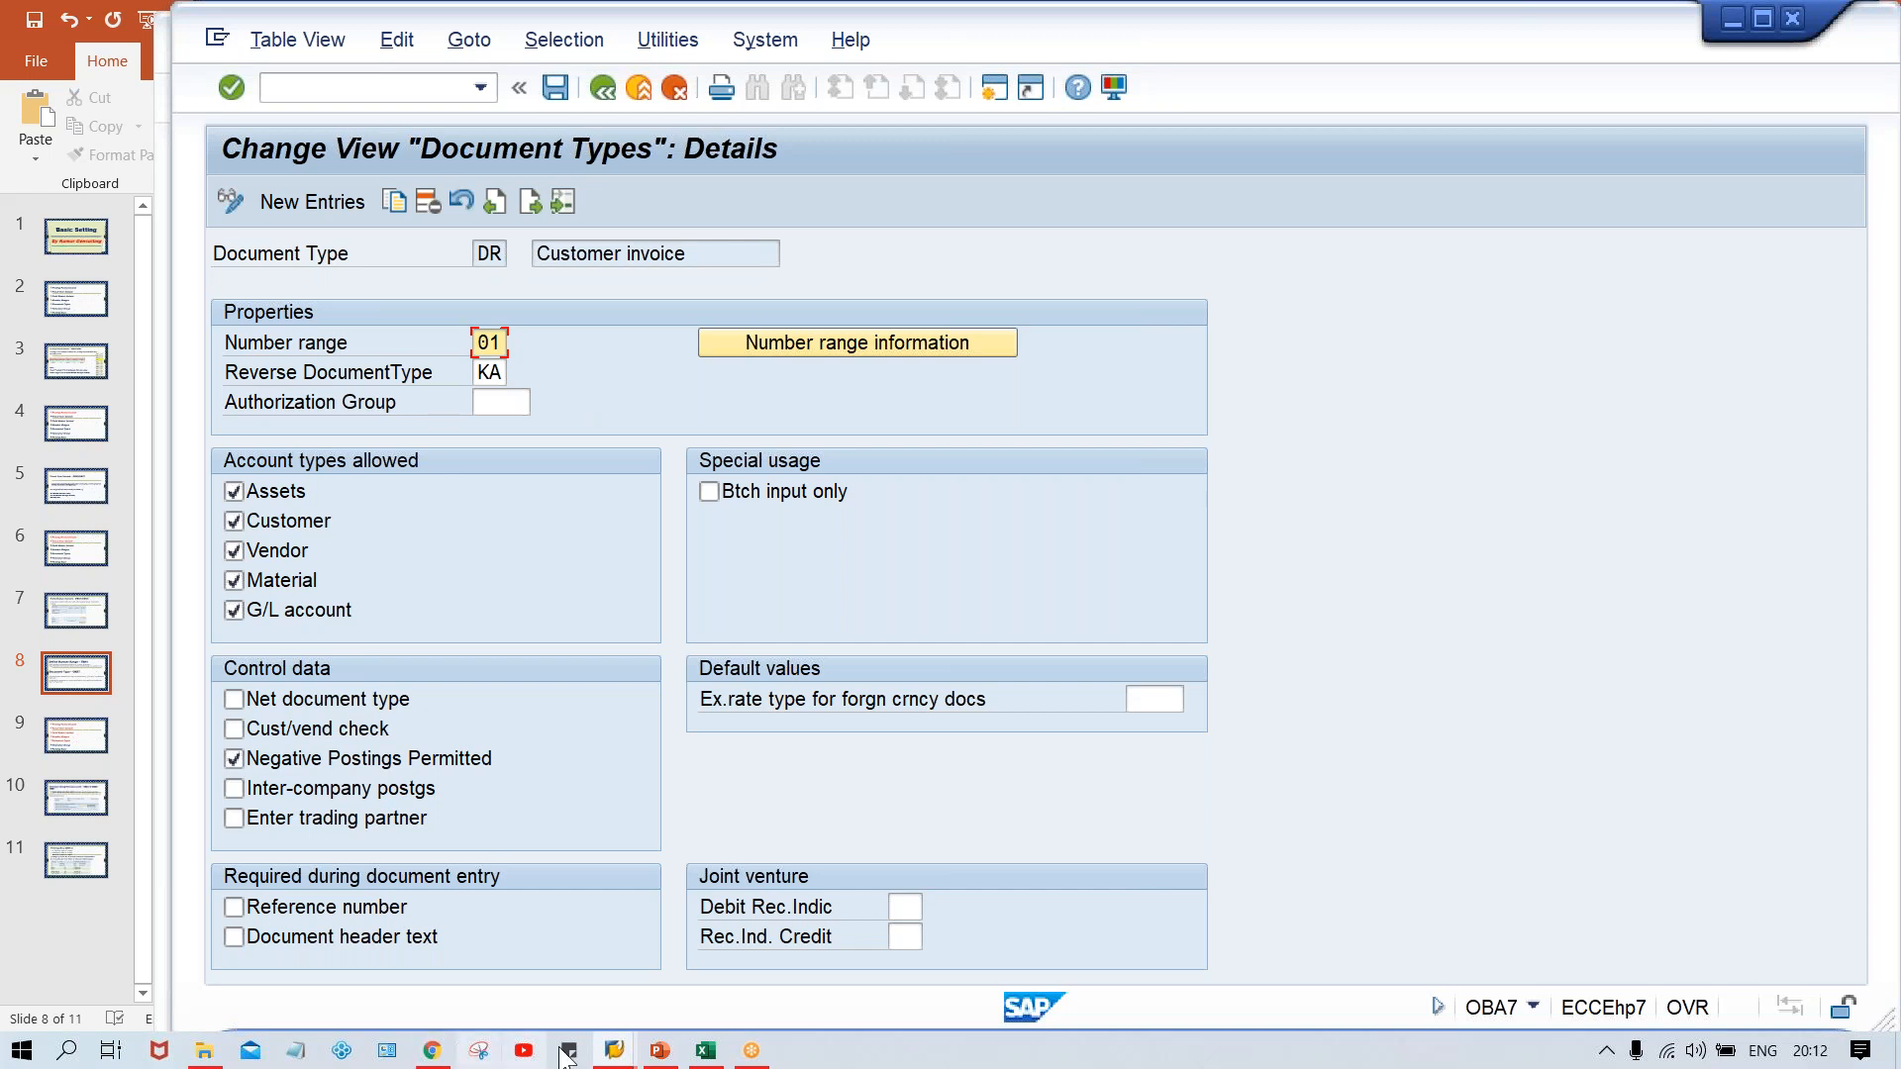
Examine the To number, number range status and From number of interval 01 in the FBN1 session
click(636, 1055)
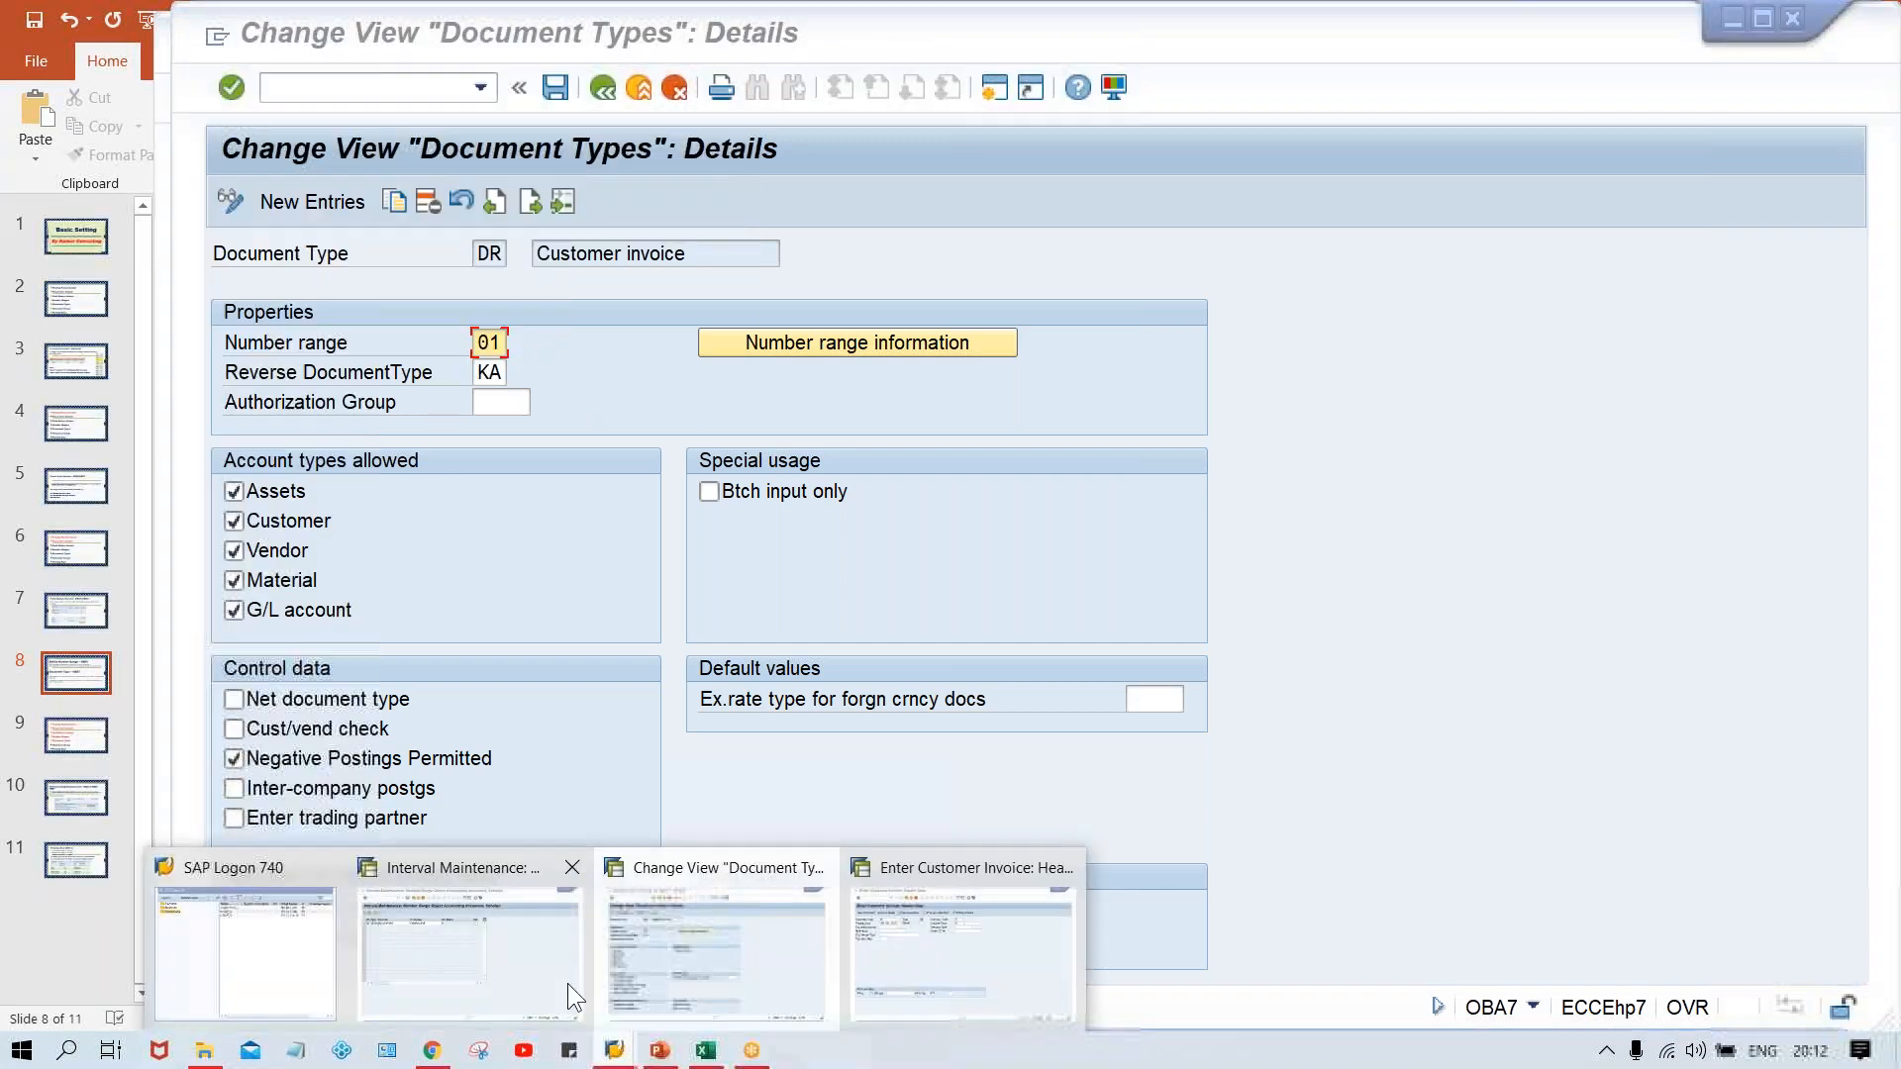
click(567, 983)
click(711, 292)
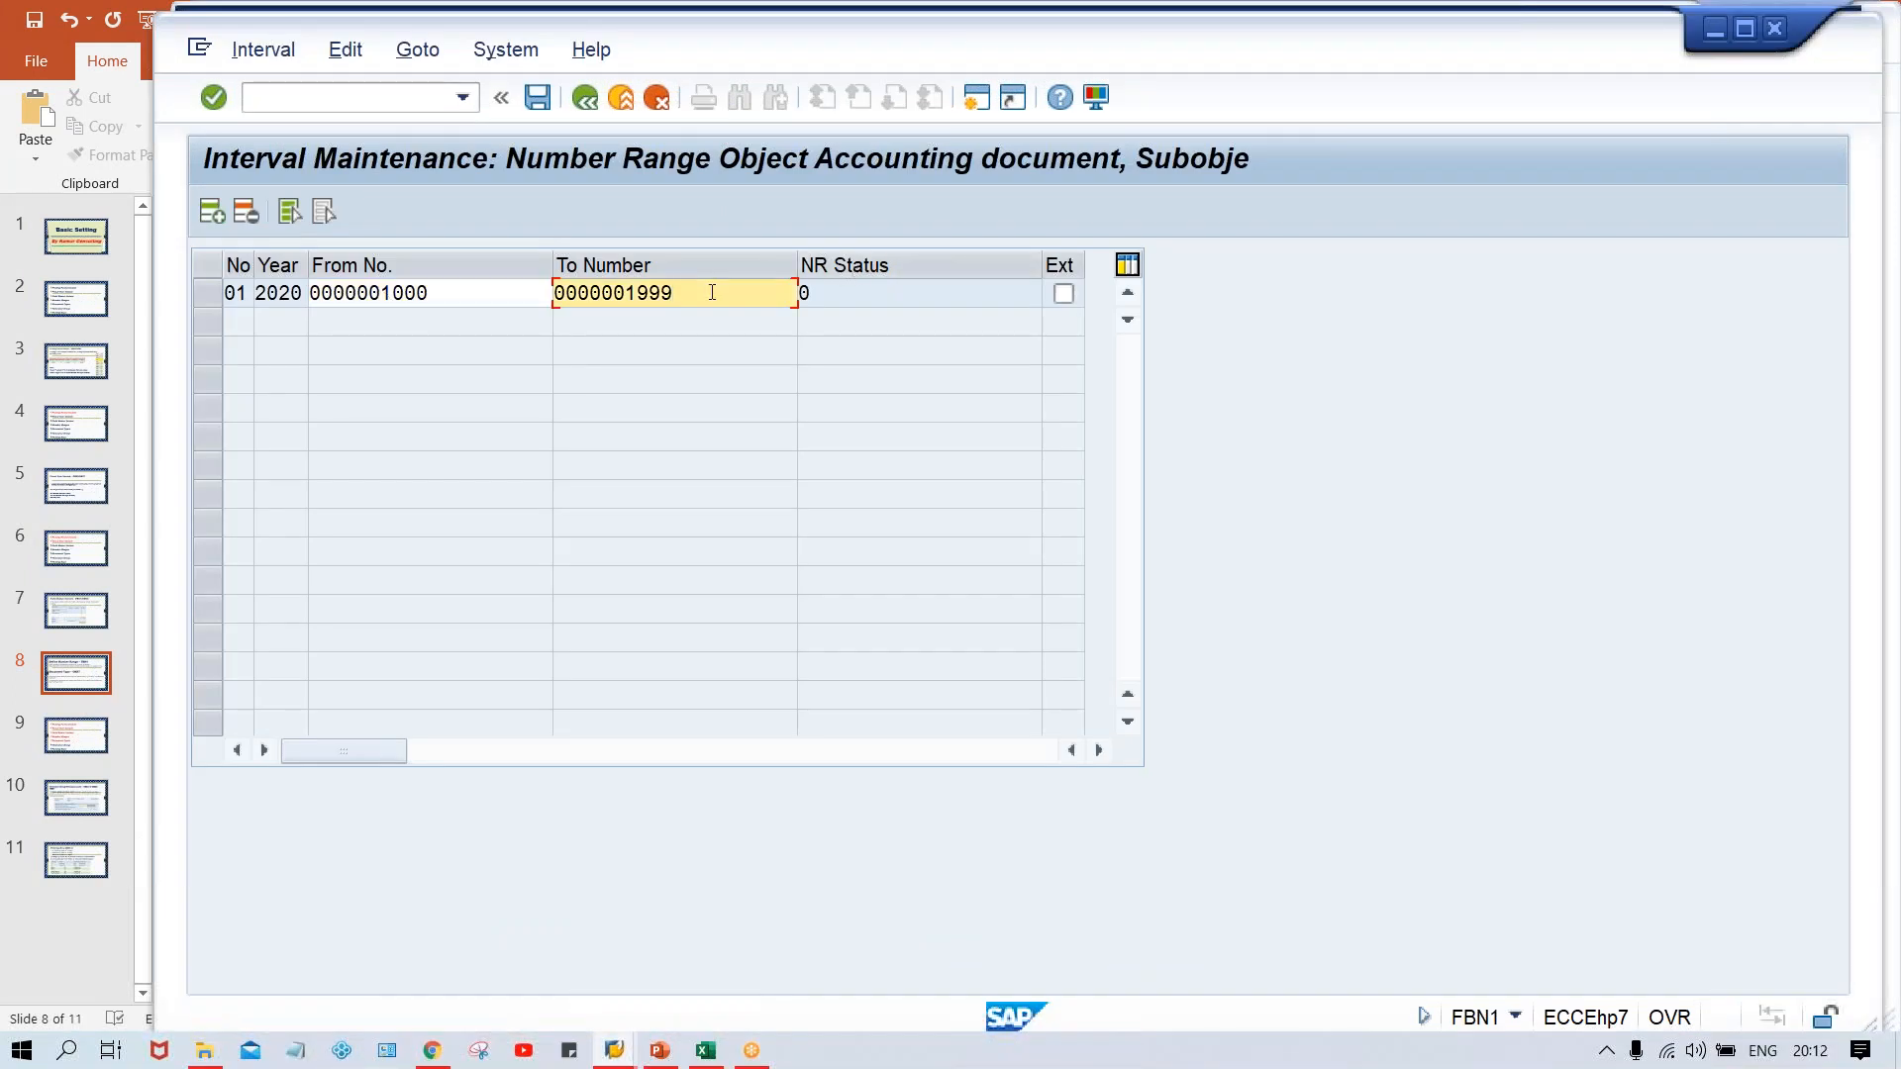
click(868, 296)
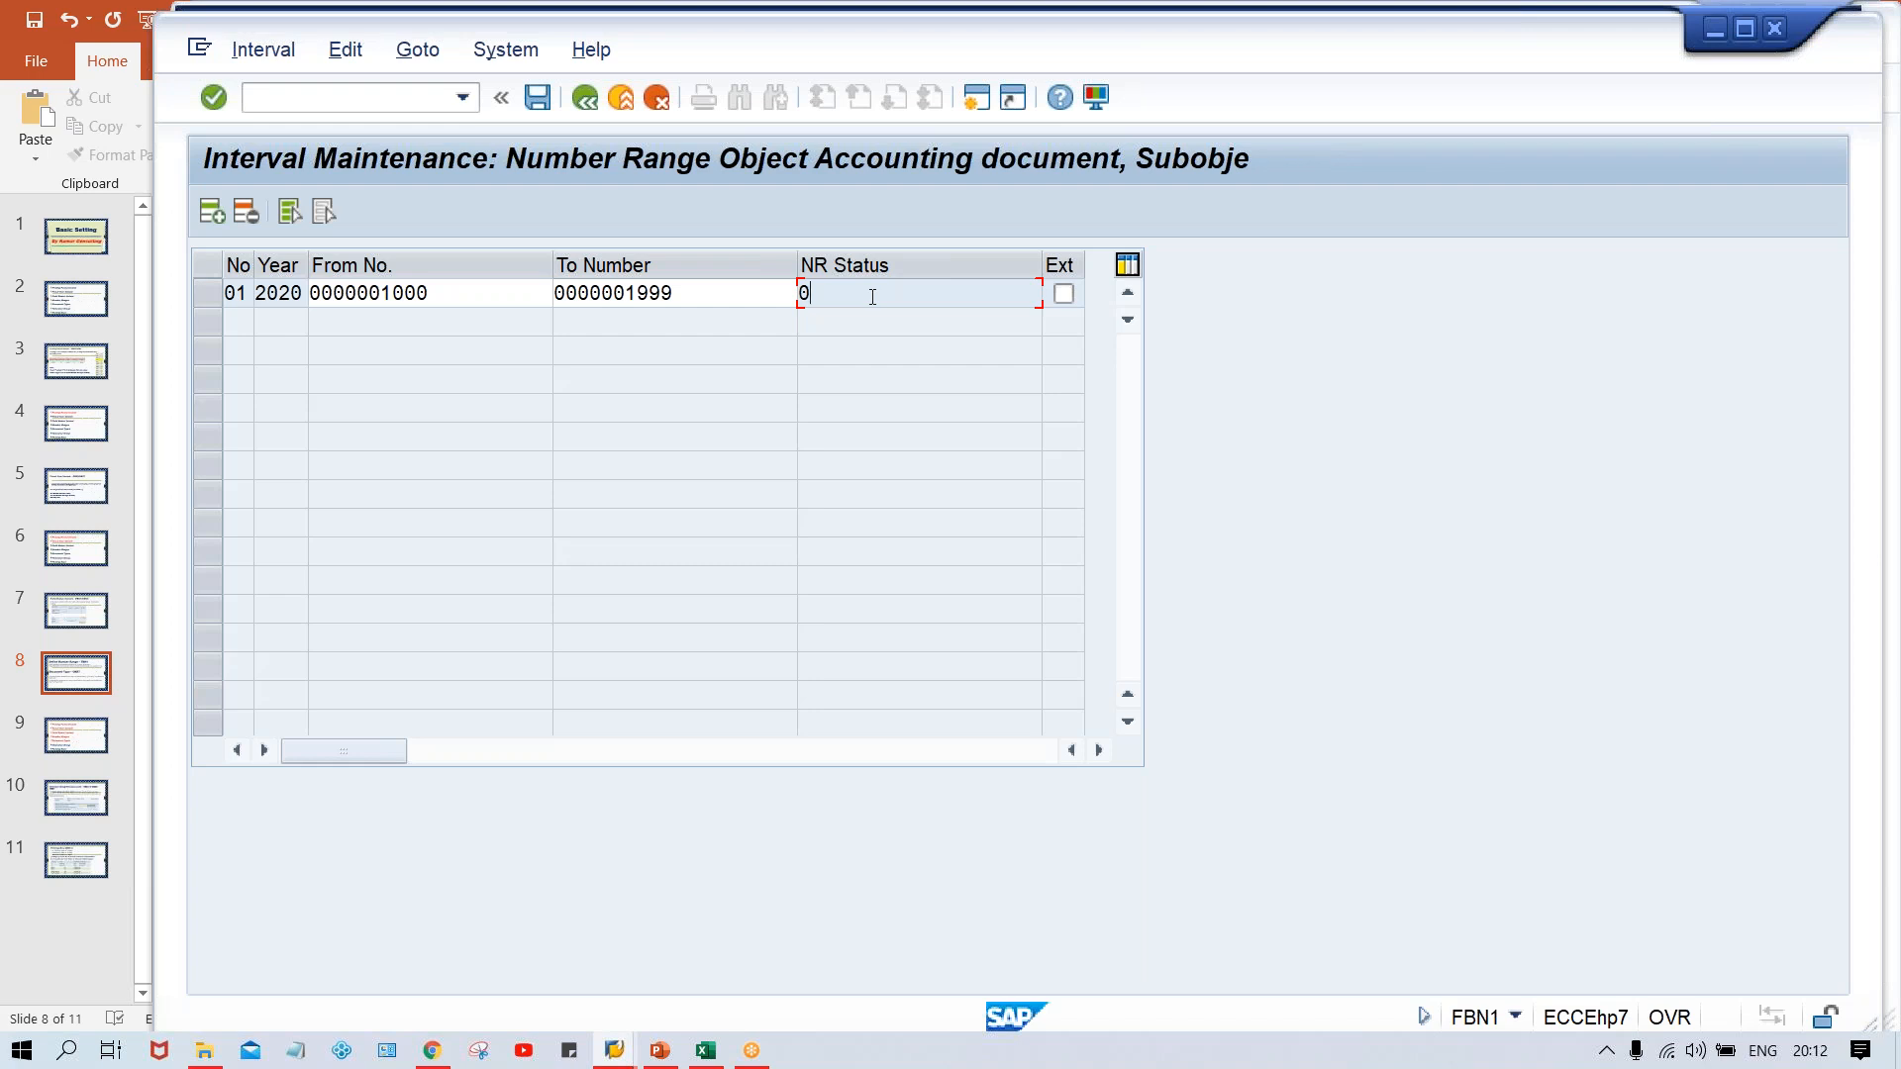
click(485, 285)
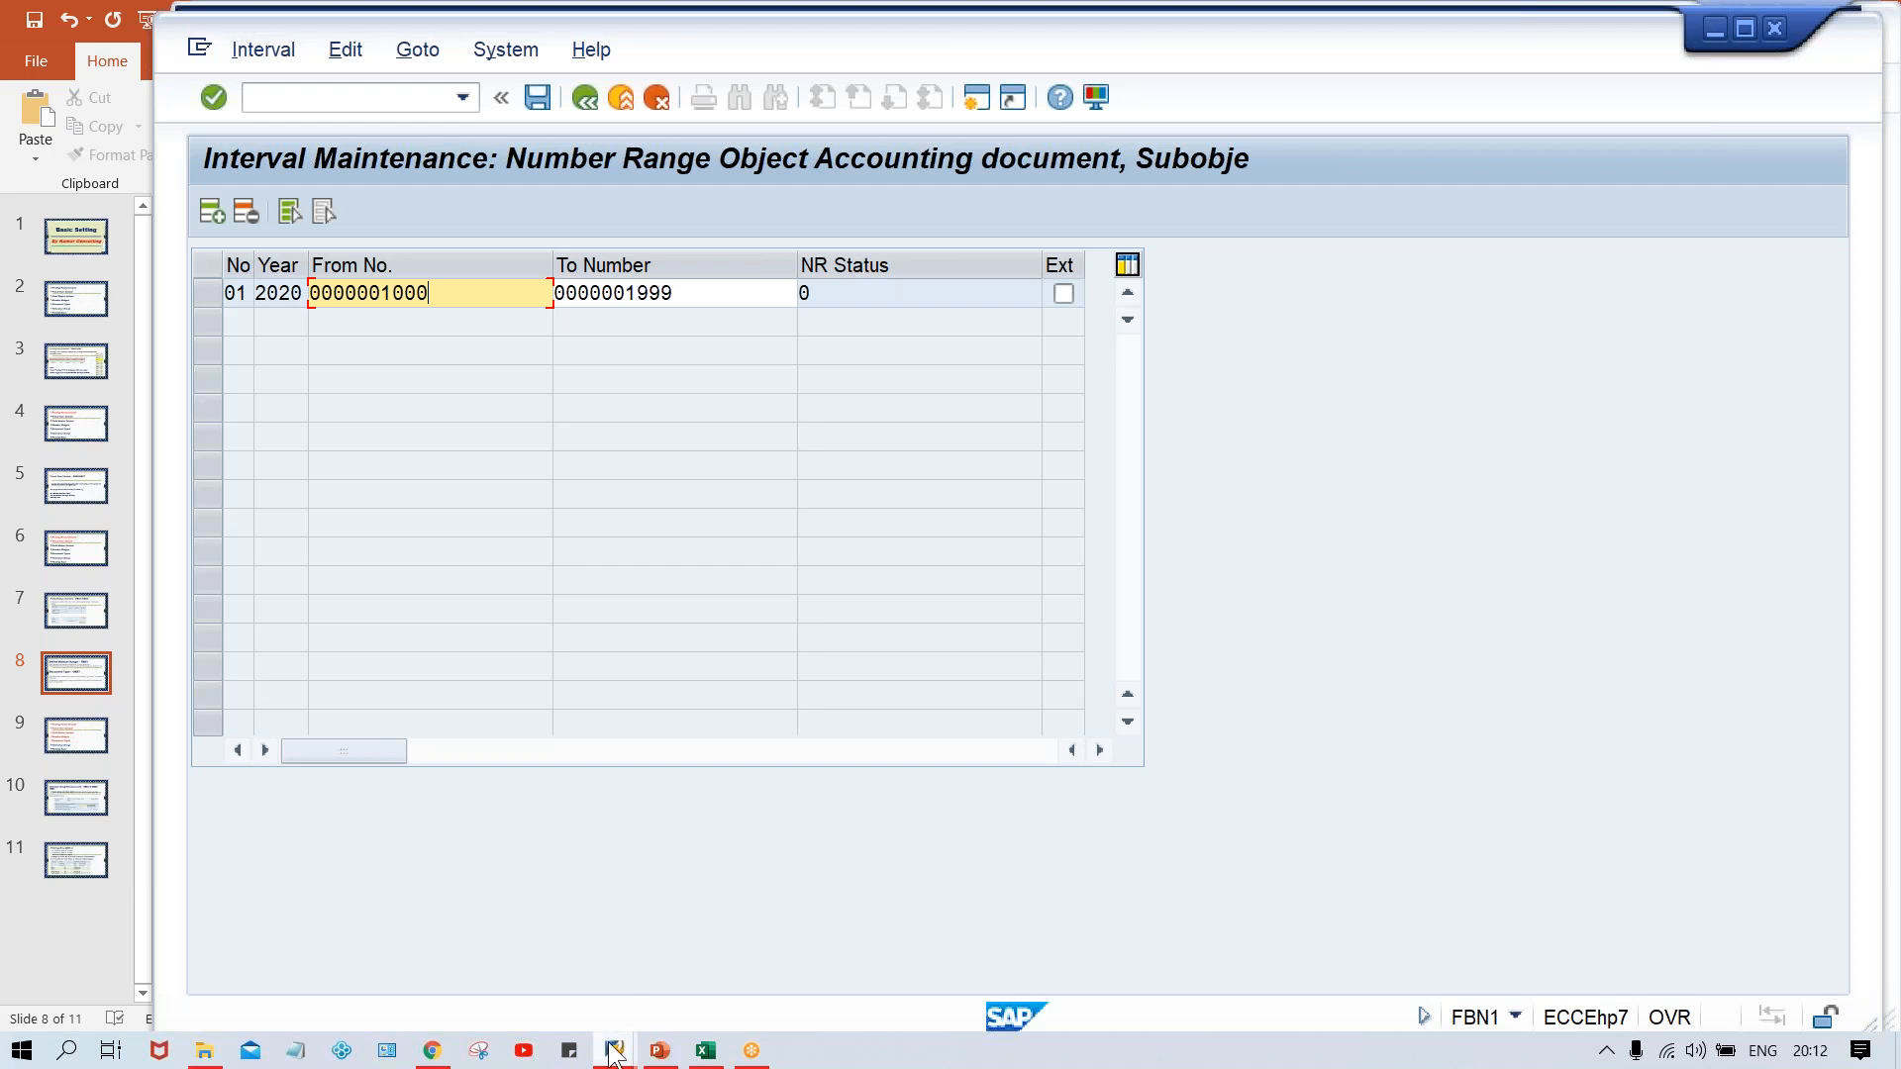
Go from the customer invoice session to vendor invoice transaction F-43 with /NF-43 and check its document type
mouse_move(612, 1051)
click(917, 974)
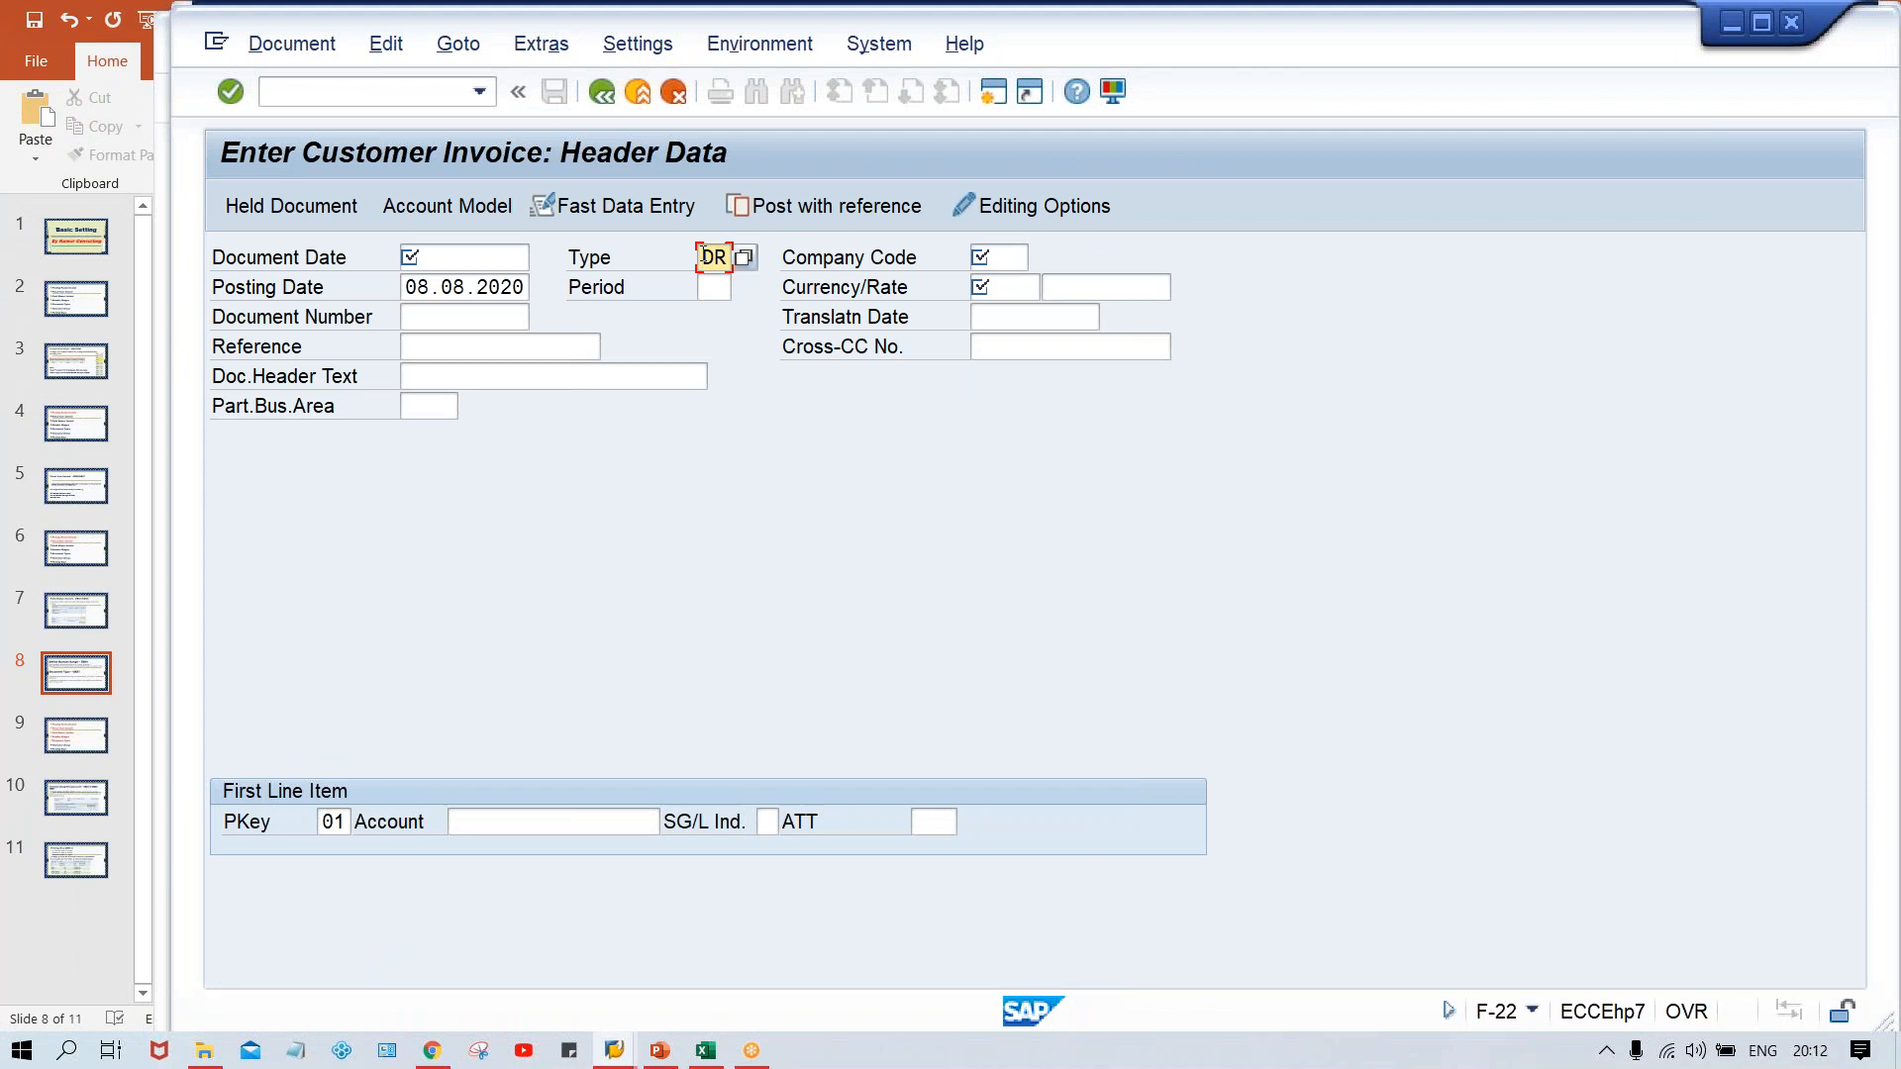
click(421, 96)
text(/NF-43)
key(Return)
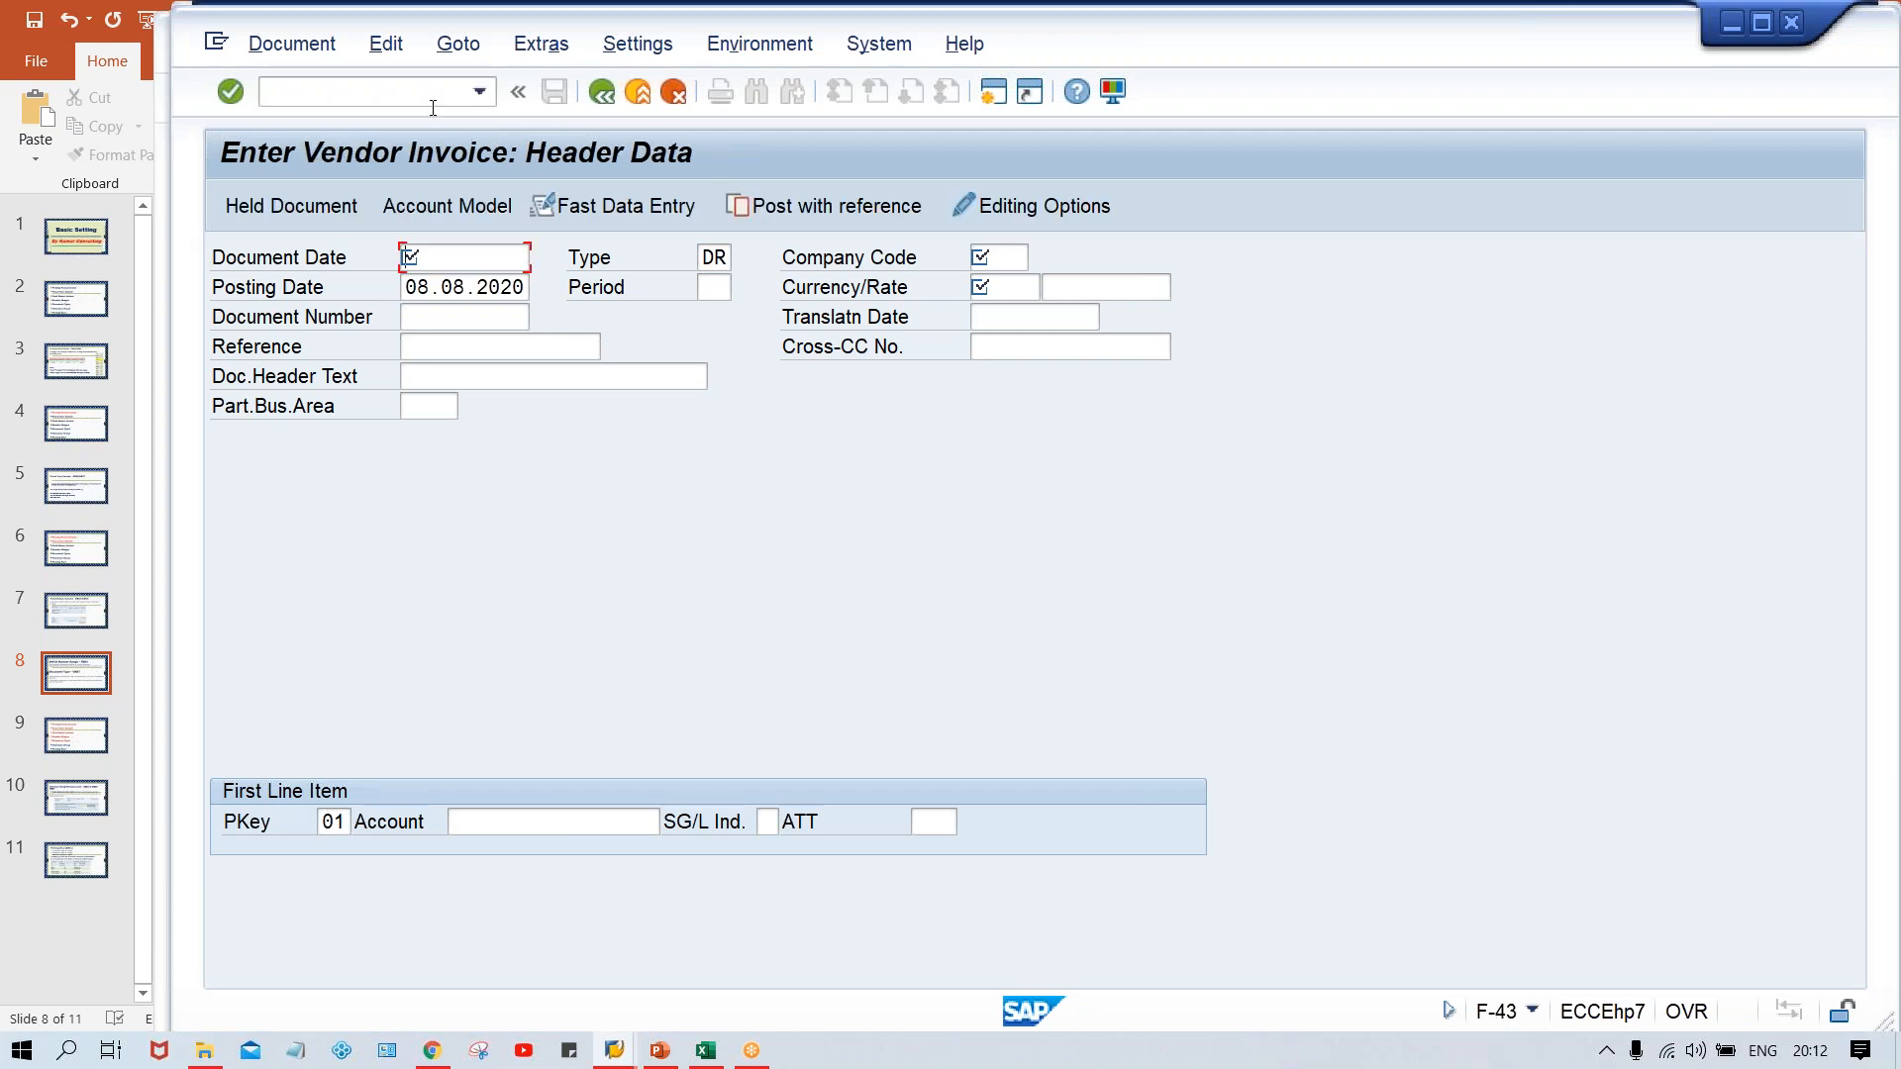
click(704, 257)
Go to incoming payments transaction F-28 with /NF-28 and check its document type in the header data
click(407, 88)
text(/NF-28)
key(Return)
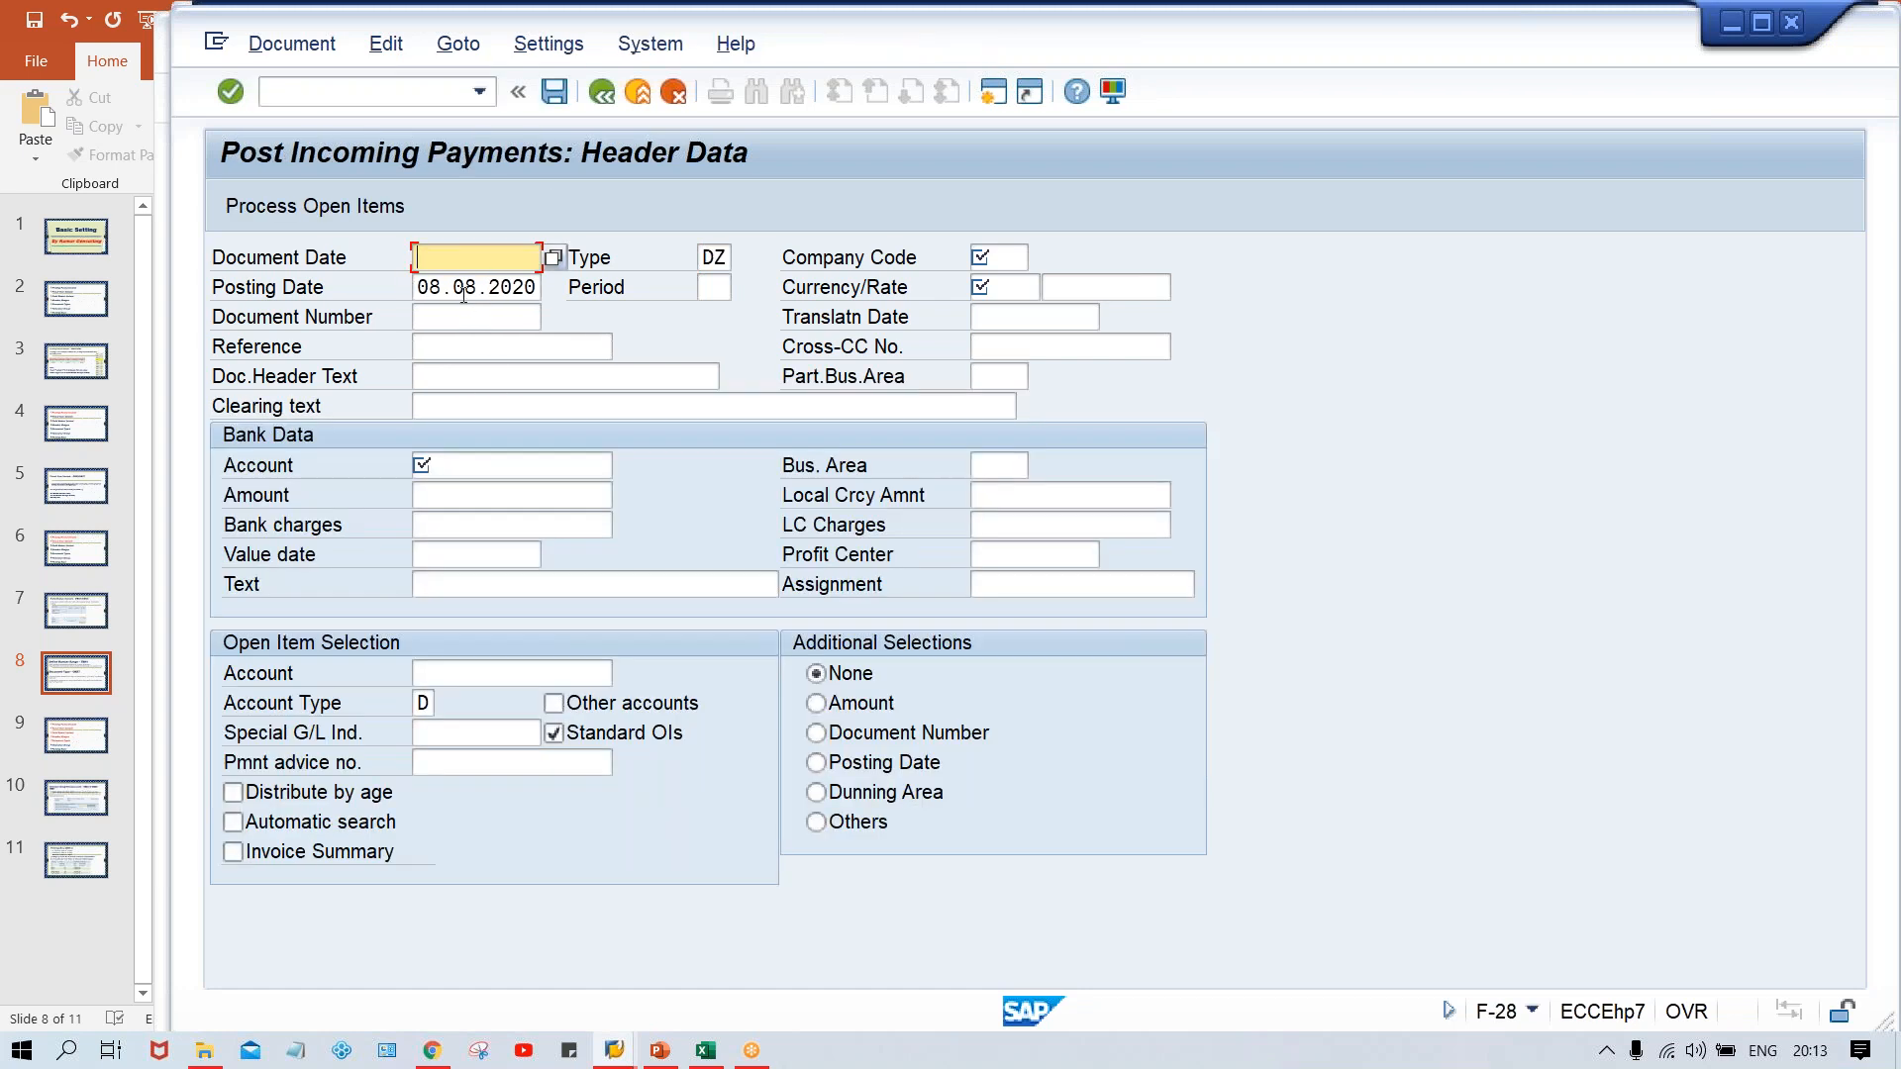
click(715, 258)
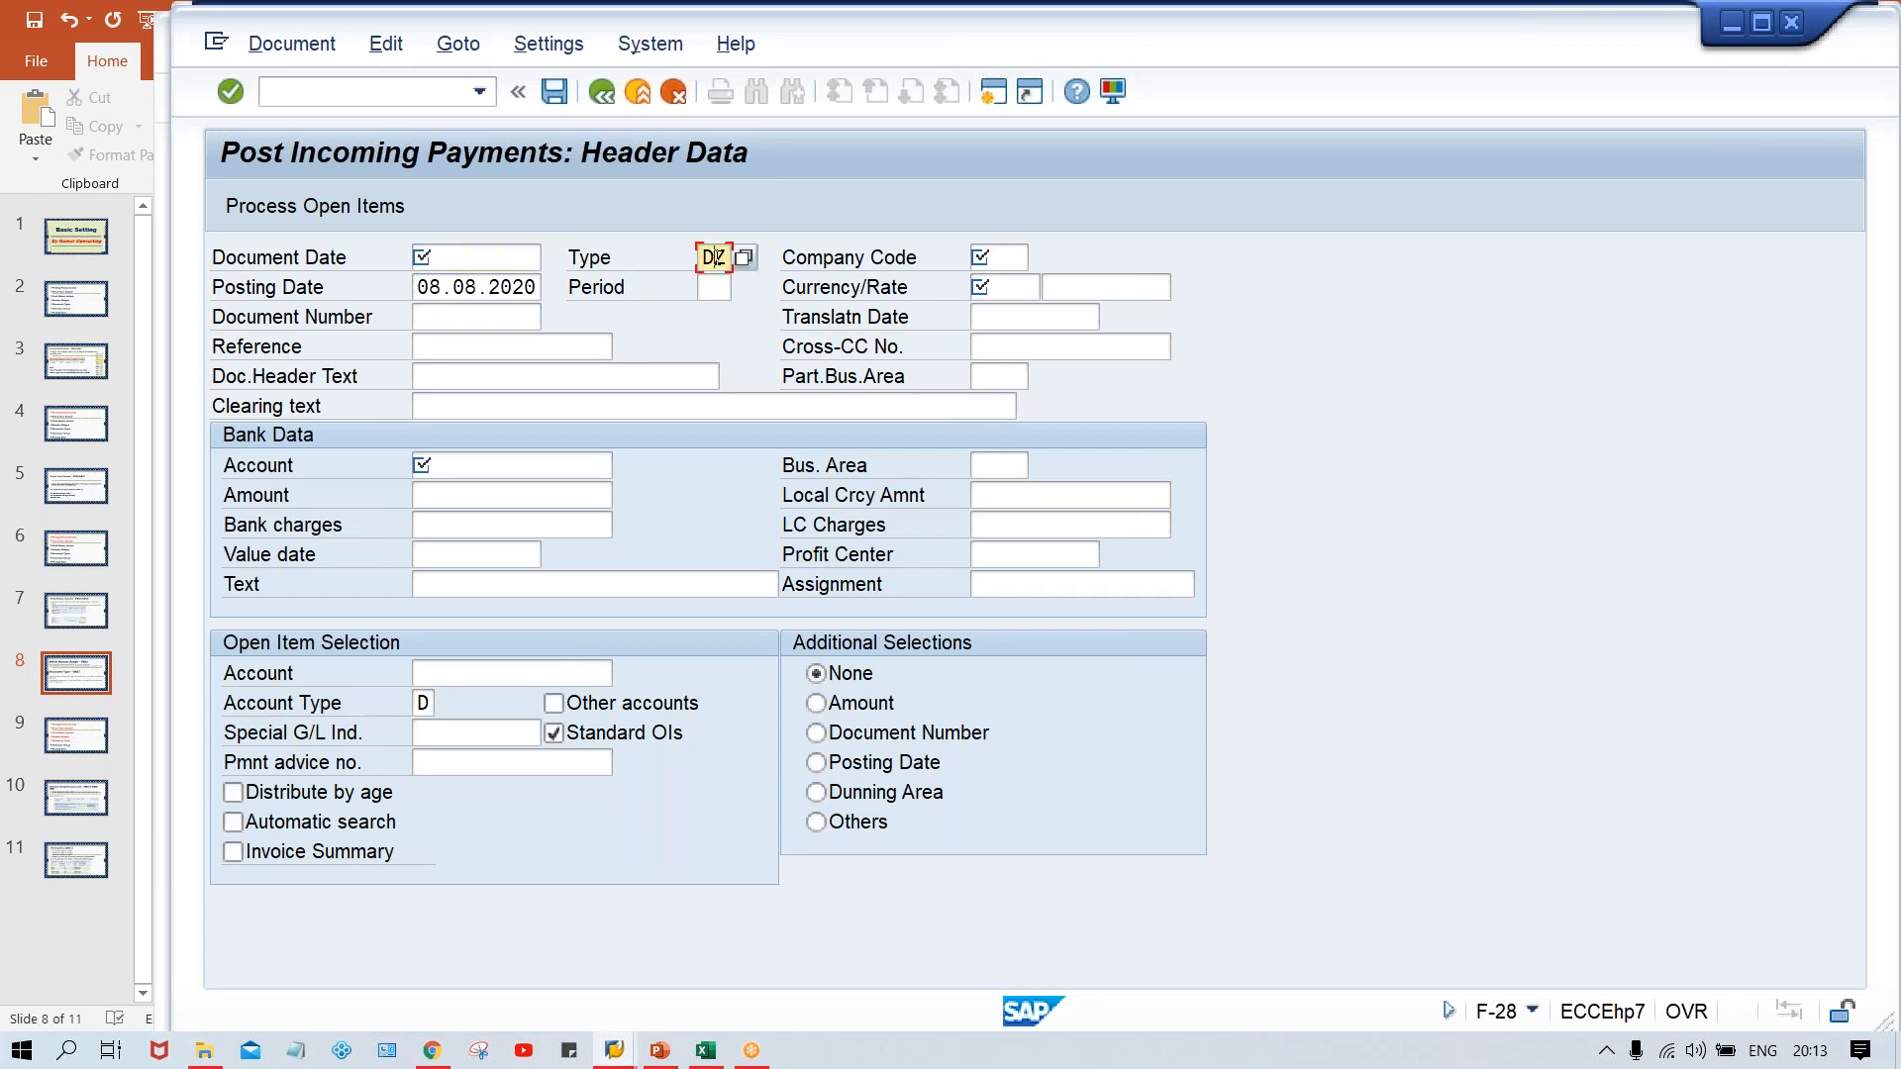
Go from incoming payments to the G/L account document entry transaction FB50 with /NFB50
click(393, 93)
text(/NF)
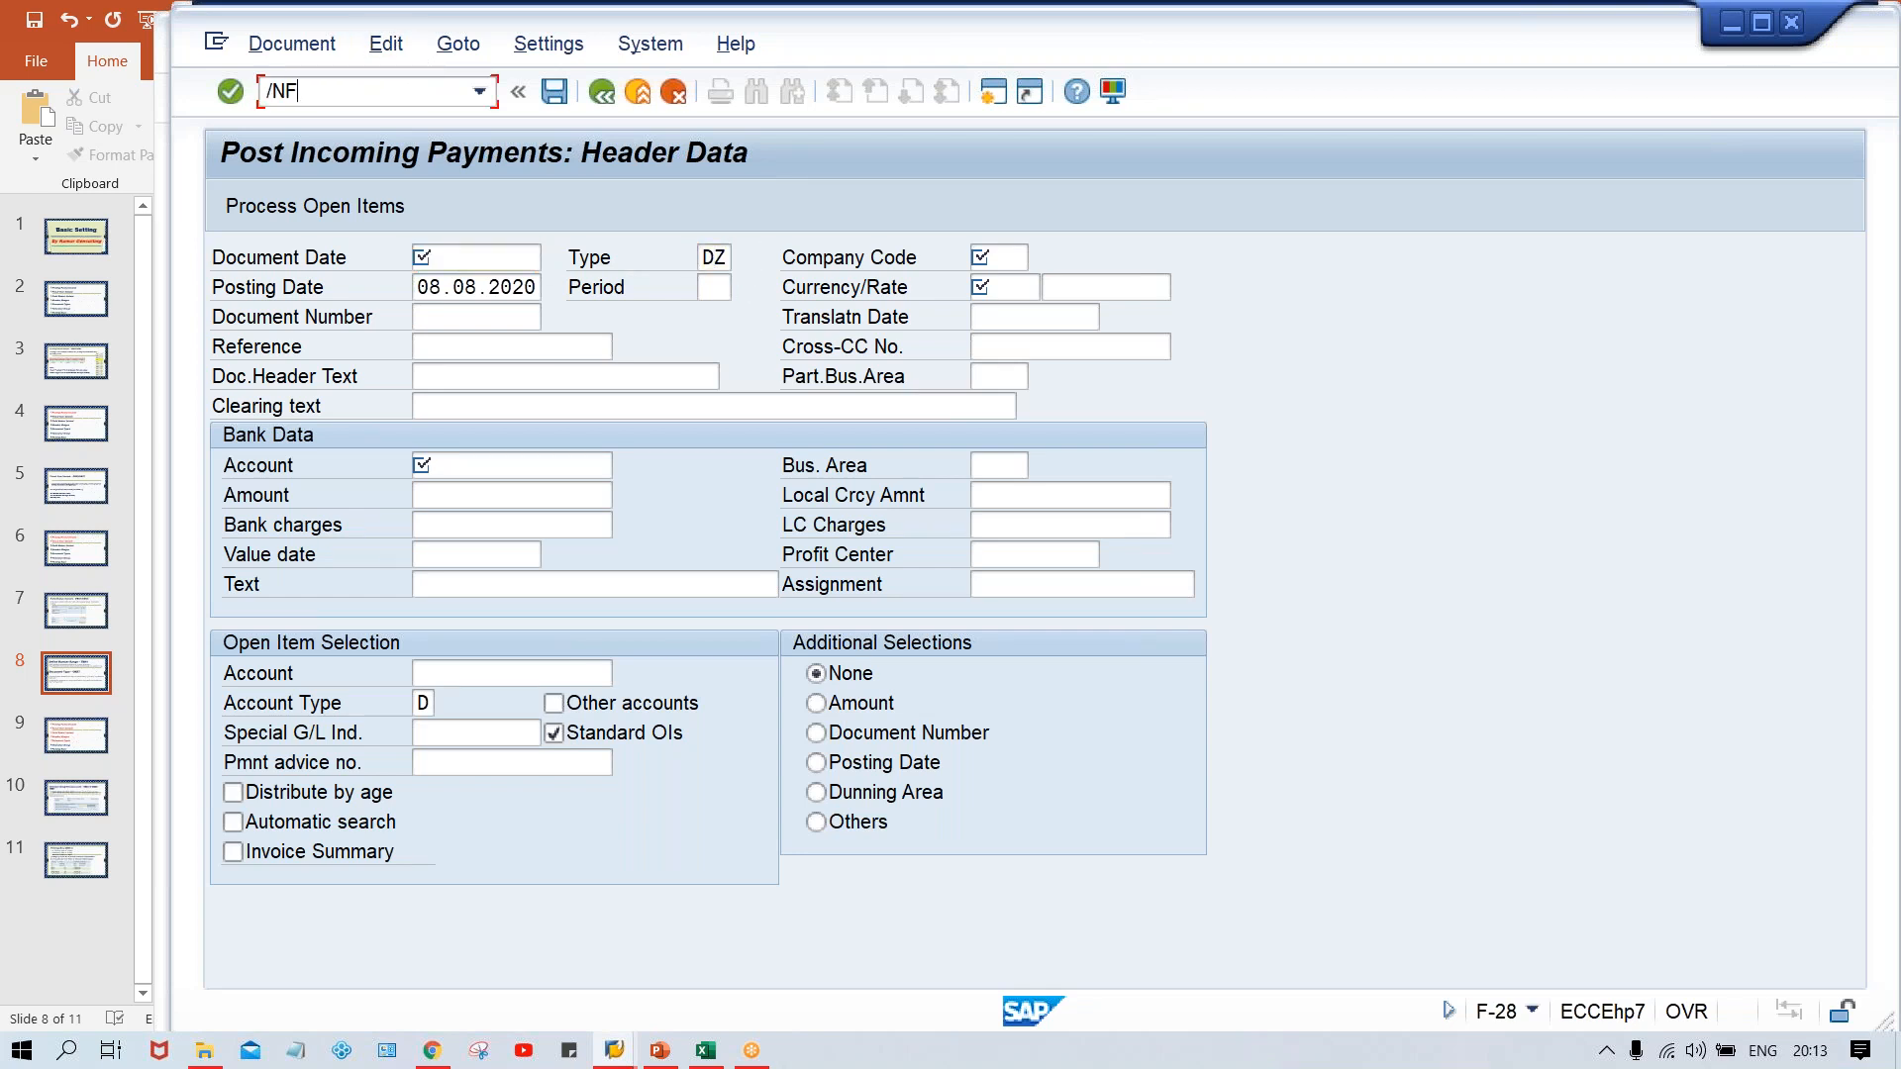
text(B50)
key(Return)
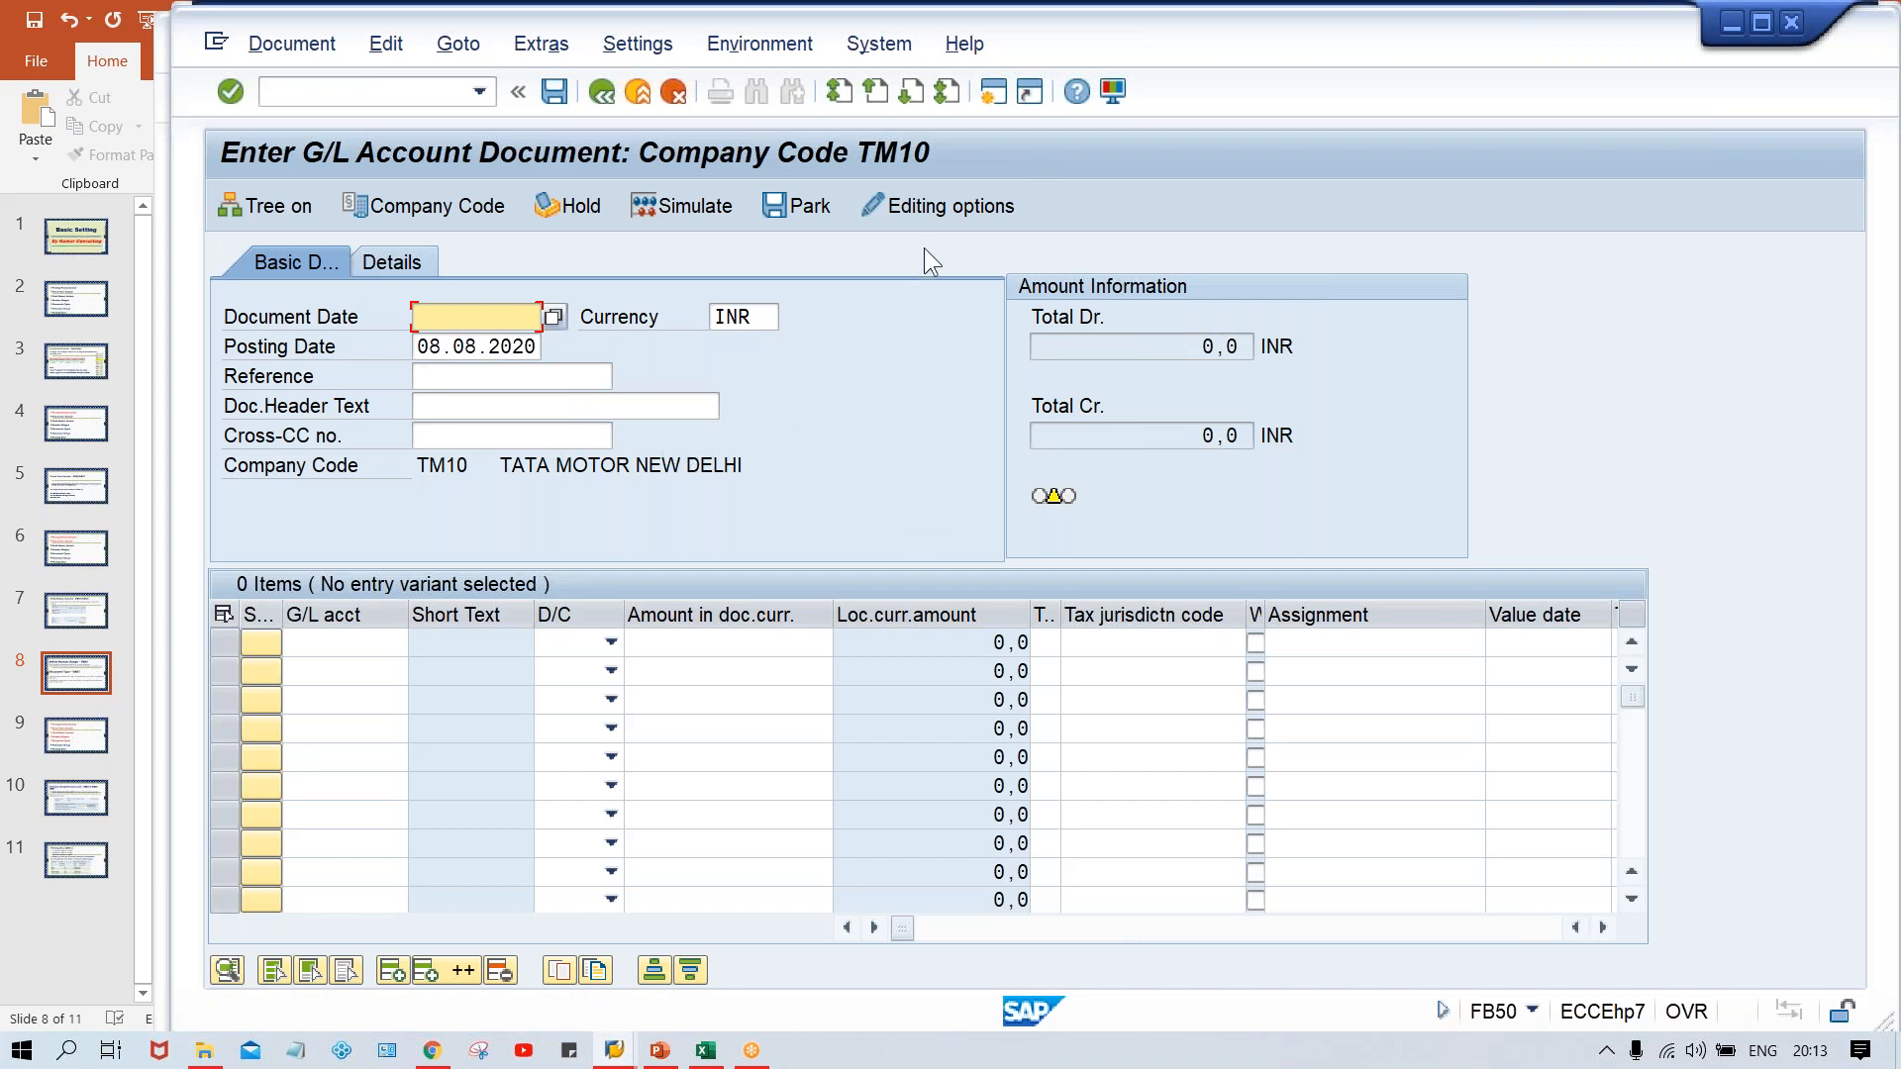
Set the document type option to Display with short name in the editing options, save it, and check the document type in the G/L document header
click(970, 204)
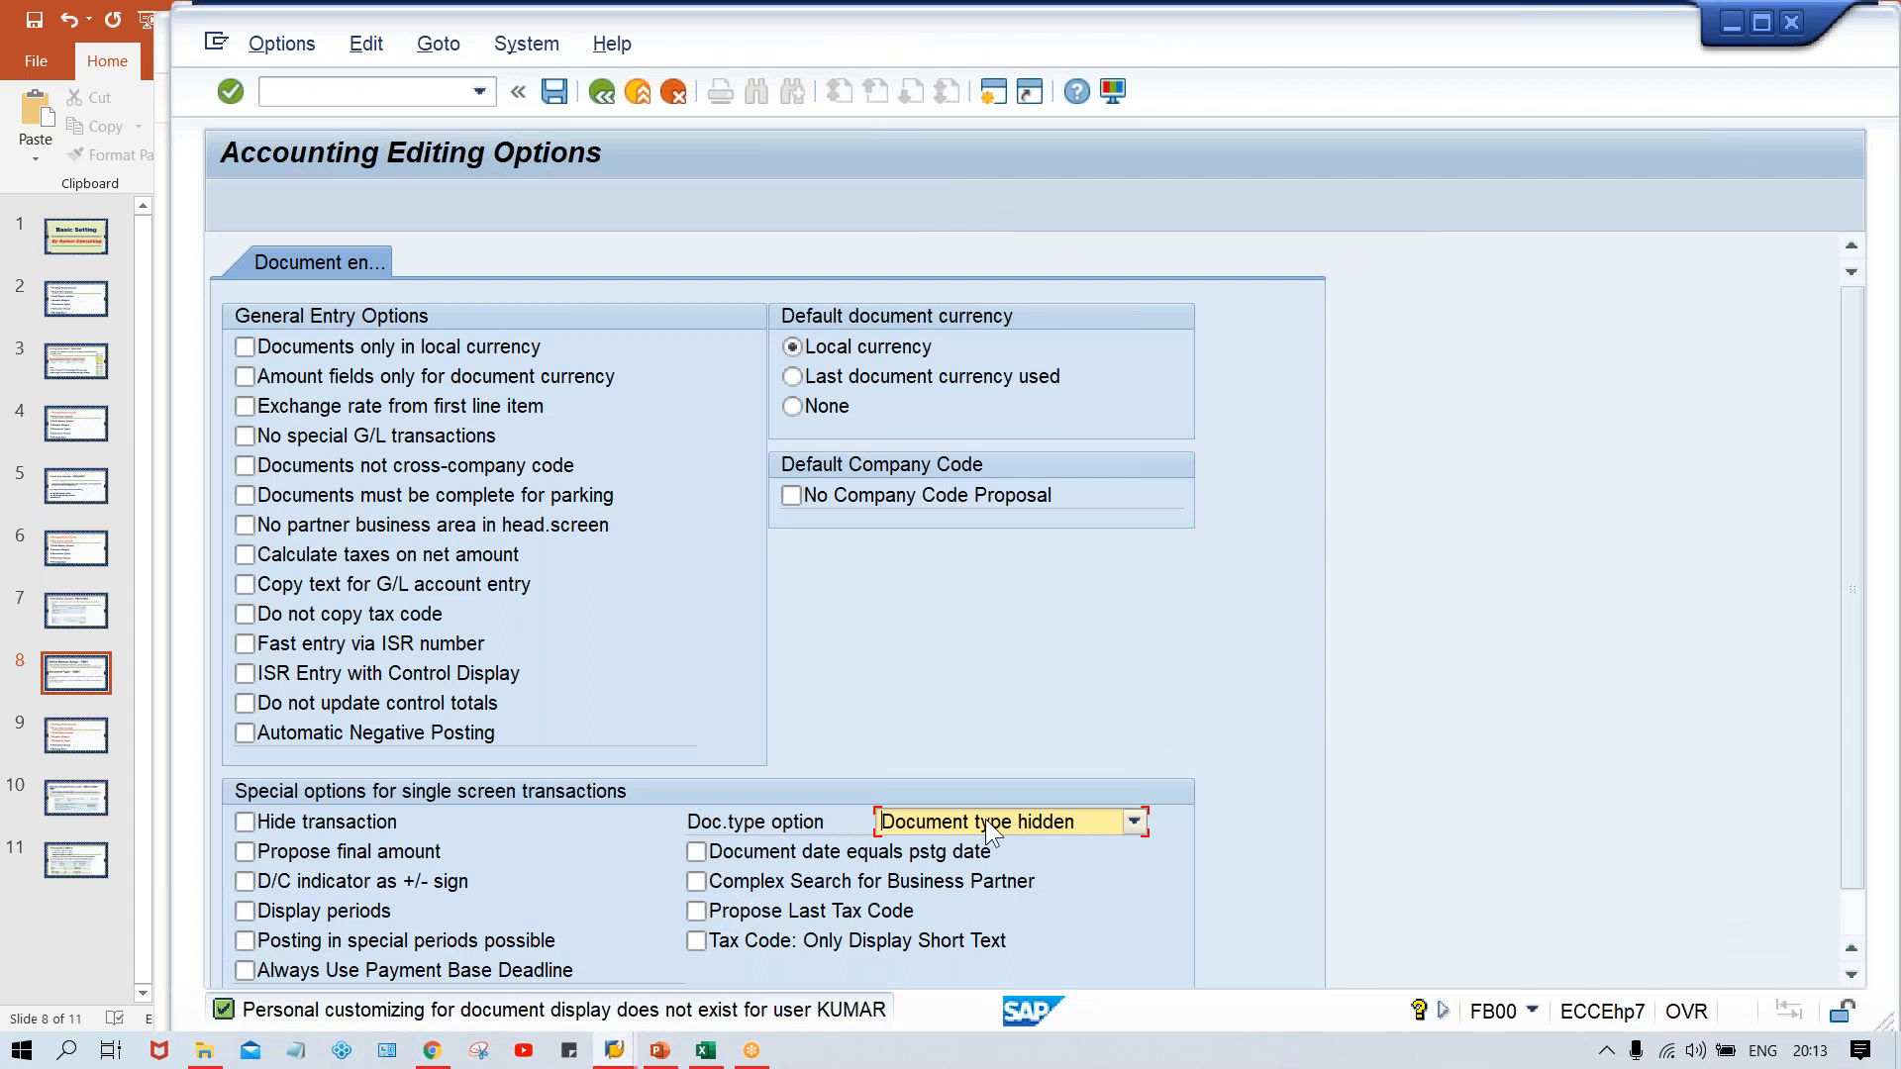
click(1039, 825)
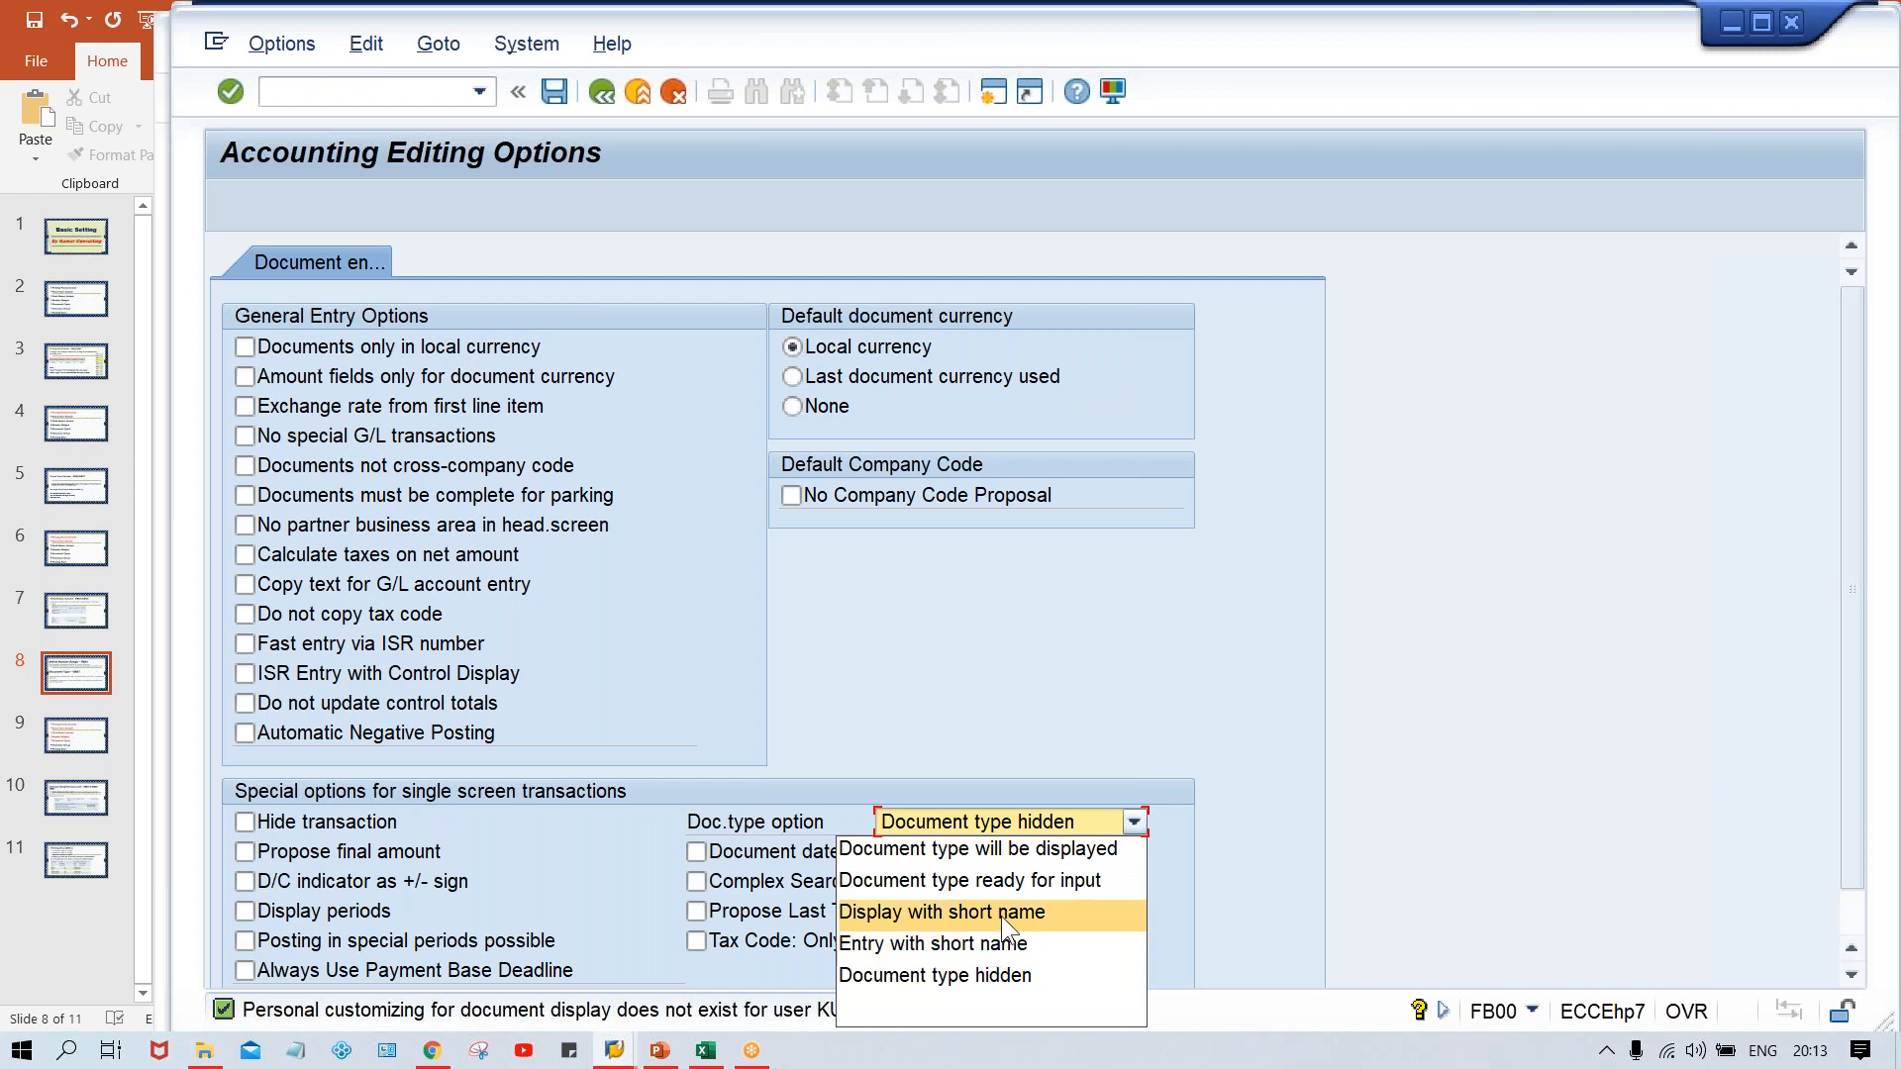
click(1008, 913)
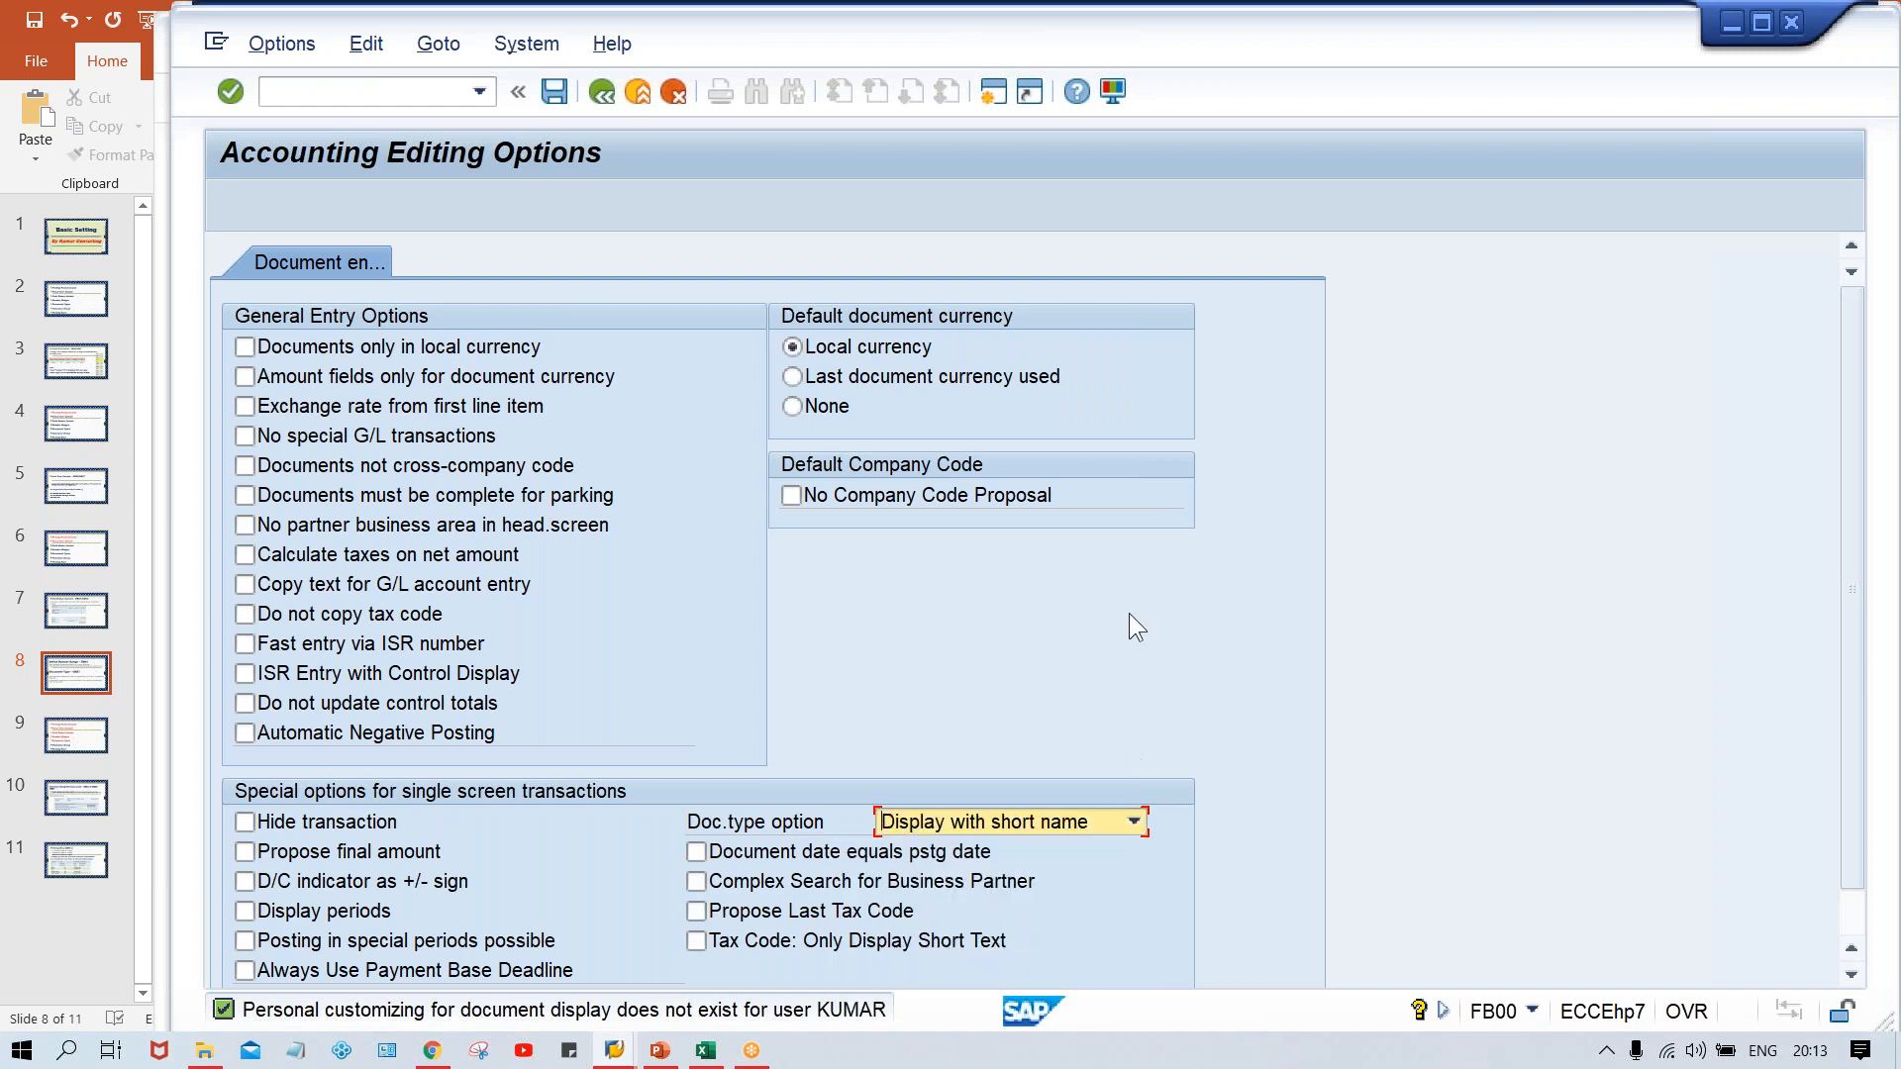
click(556, 90)
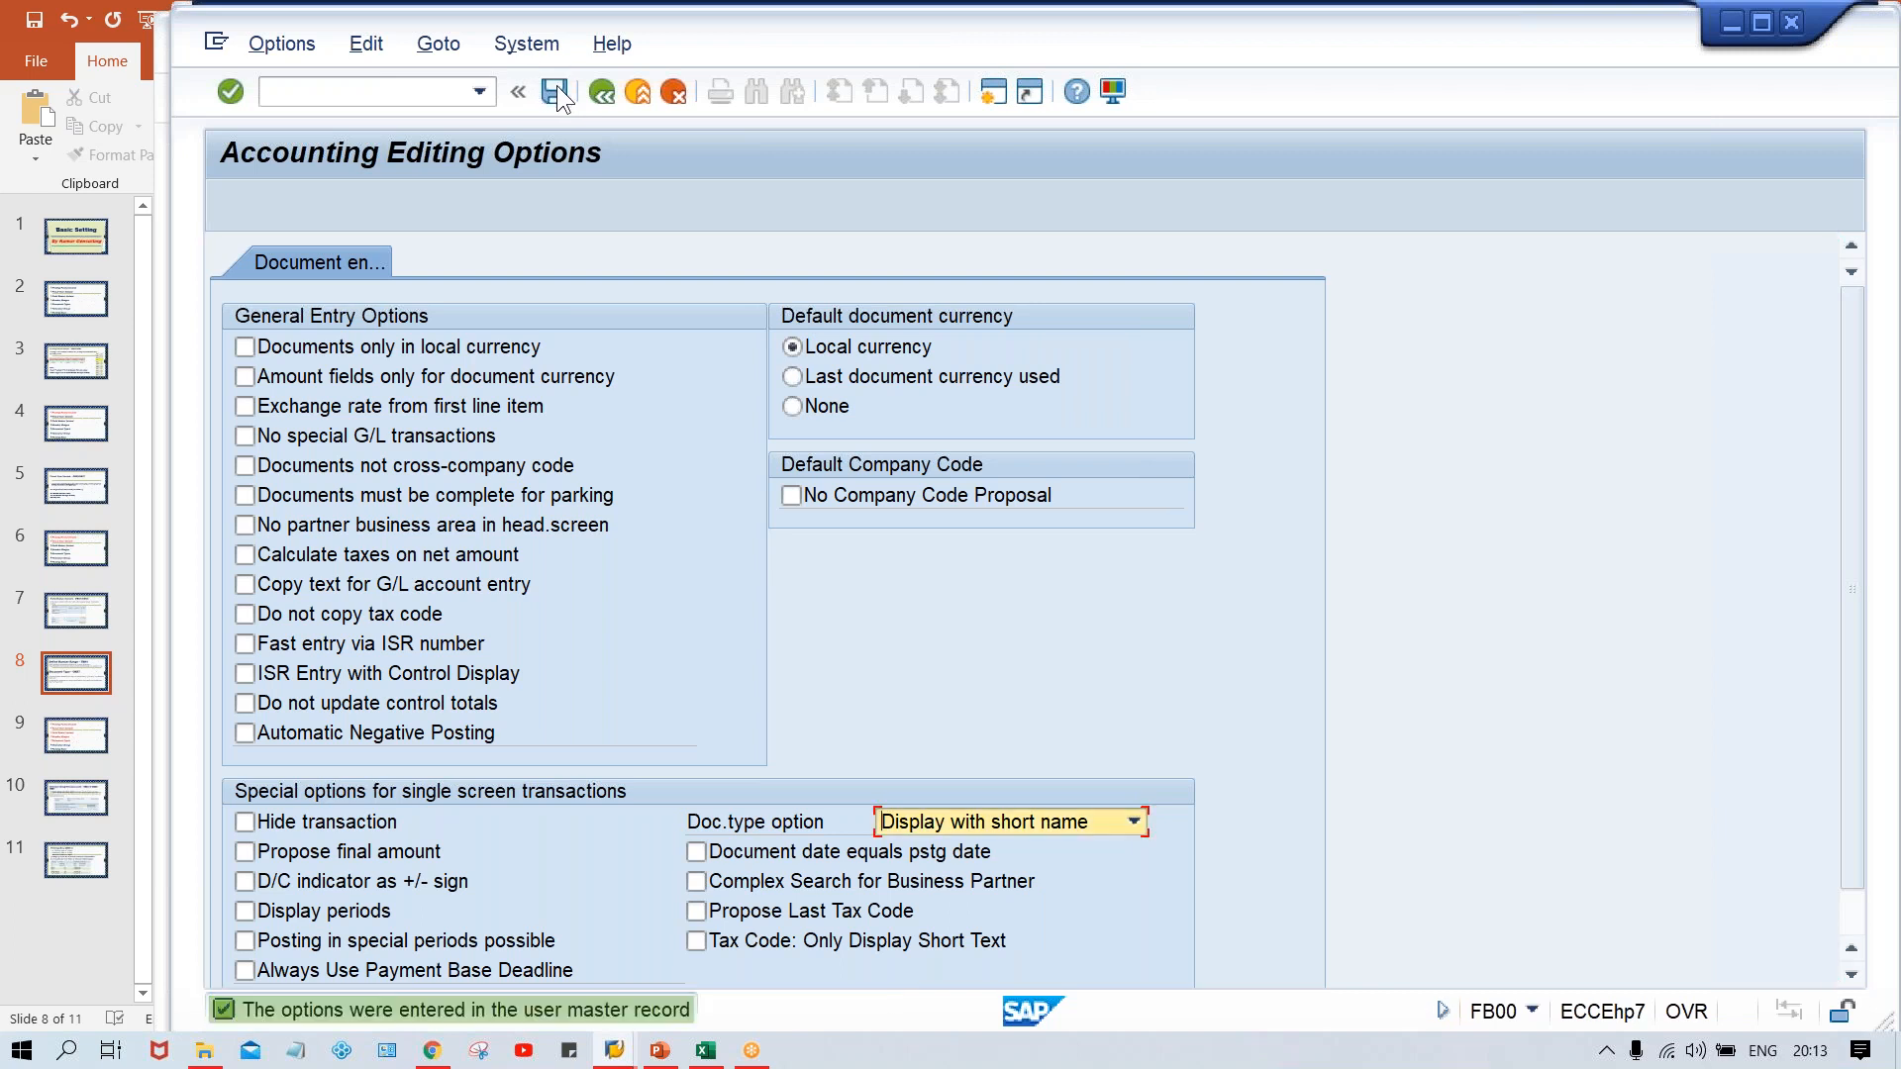
click(600, 92)
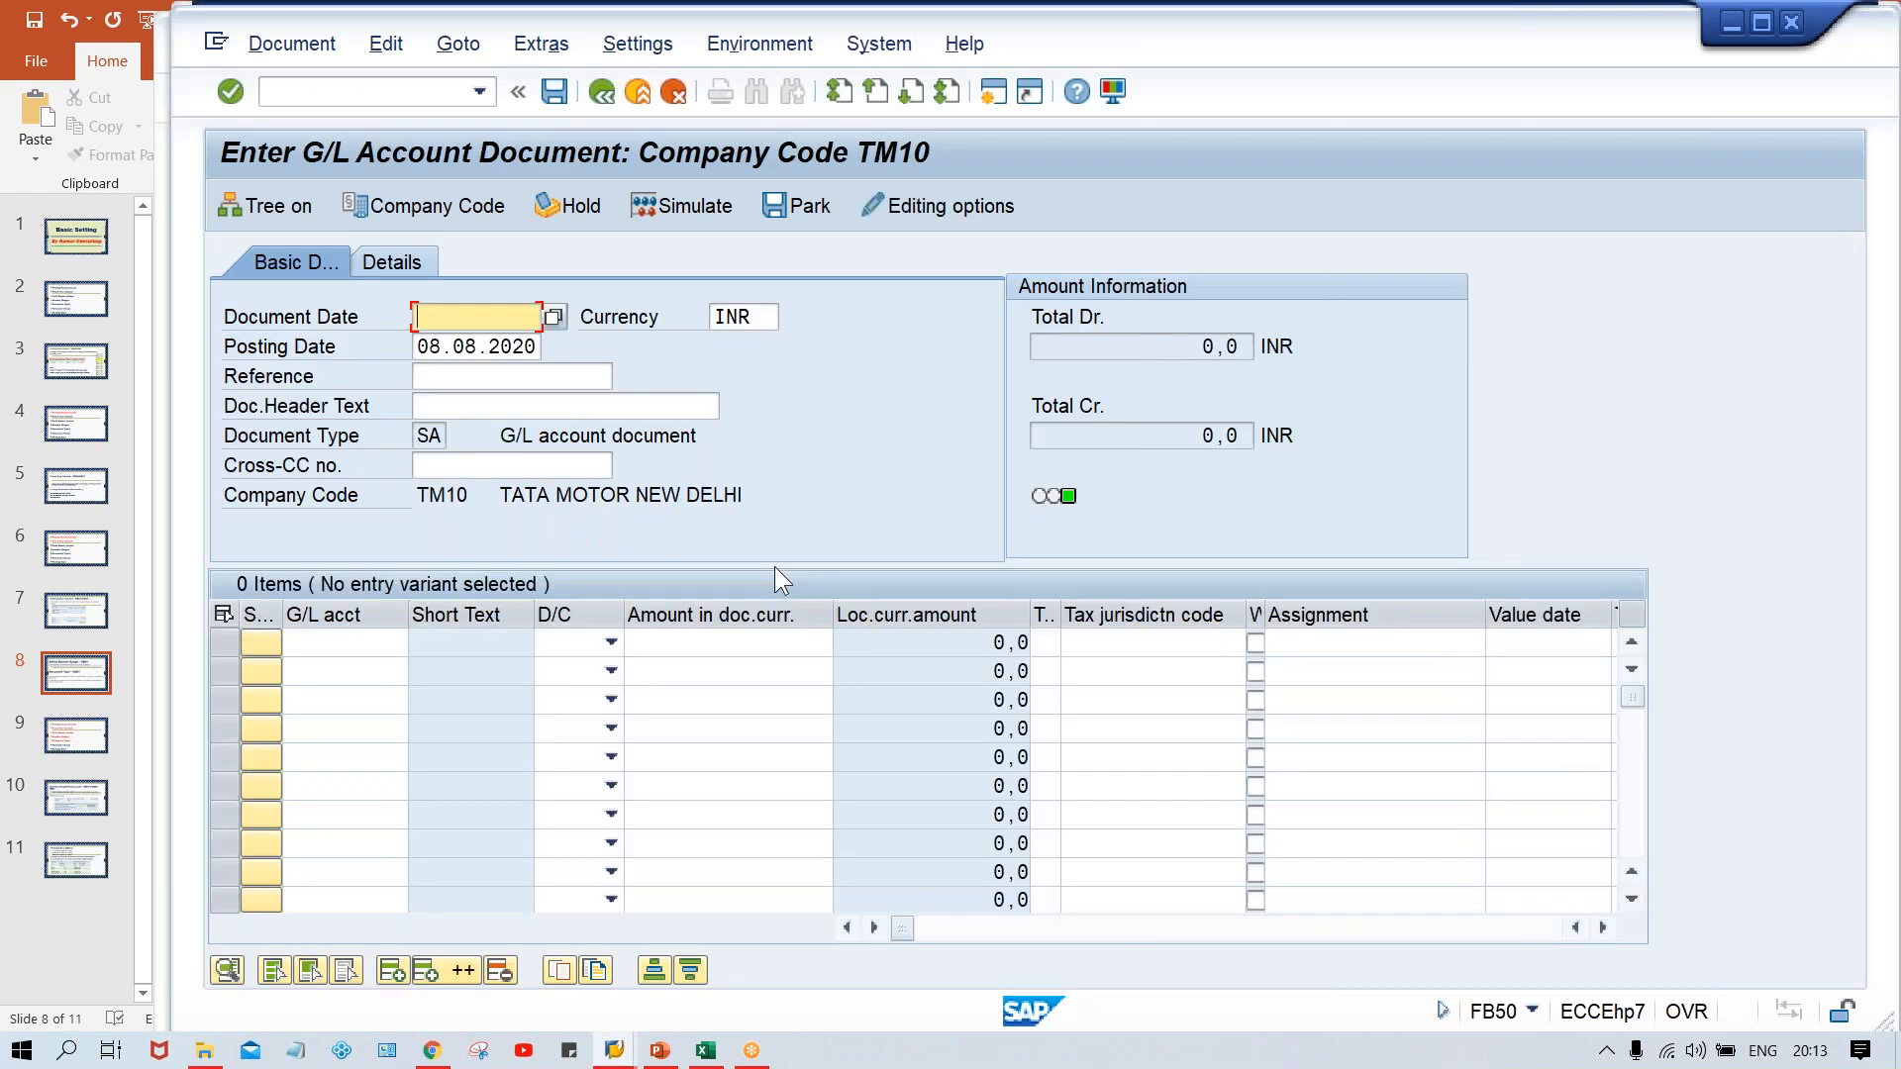
click(422, 438)
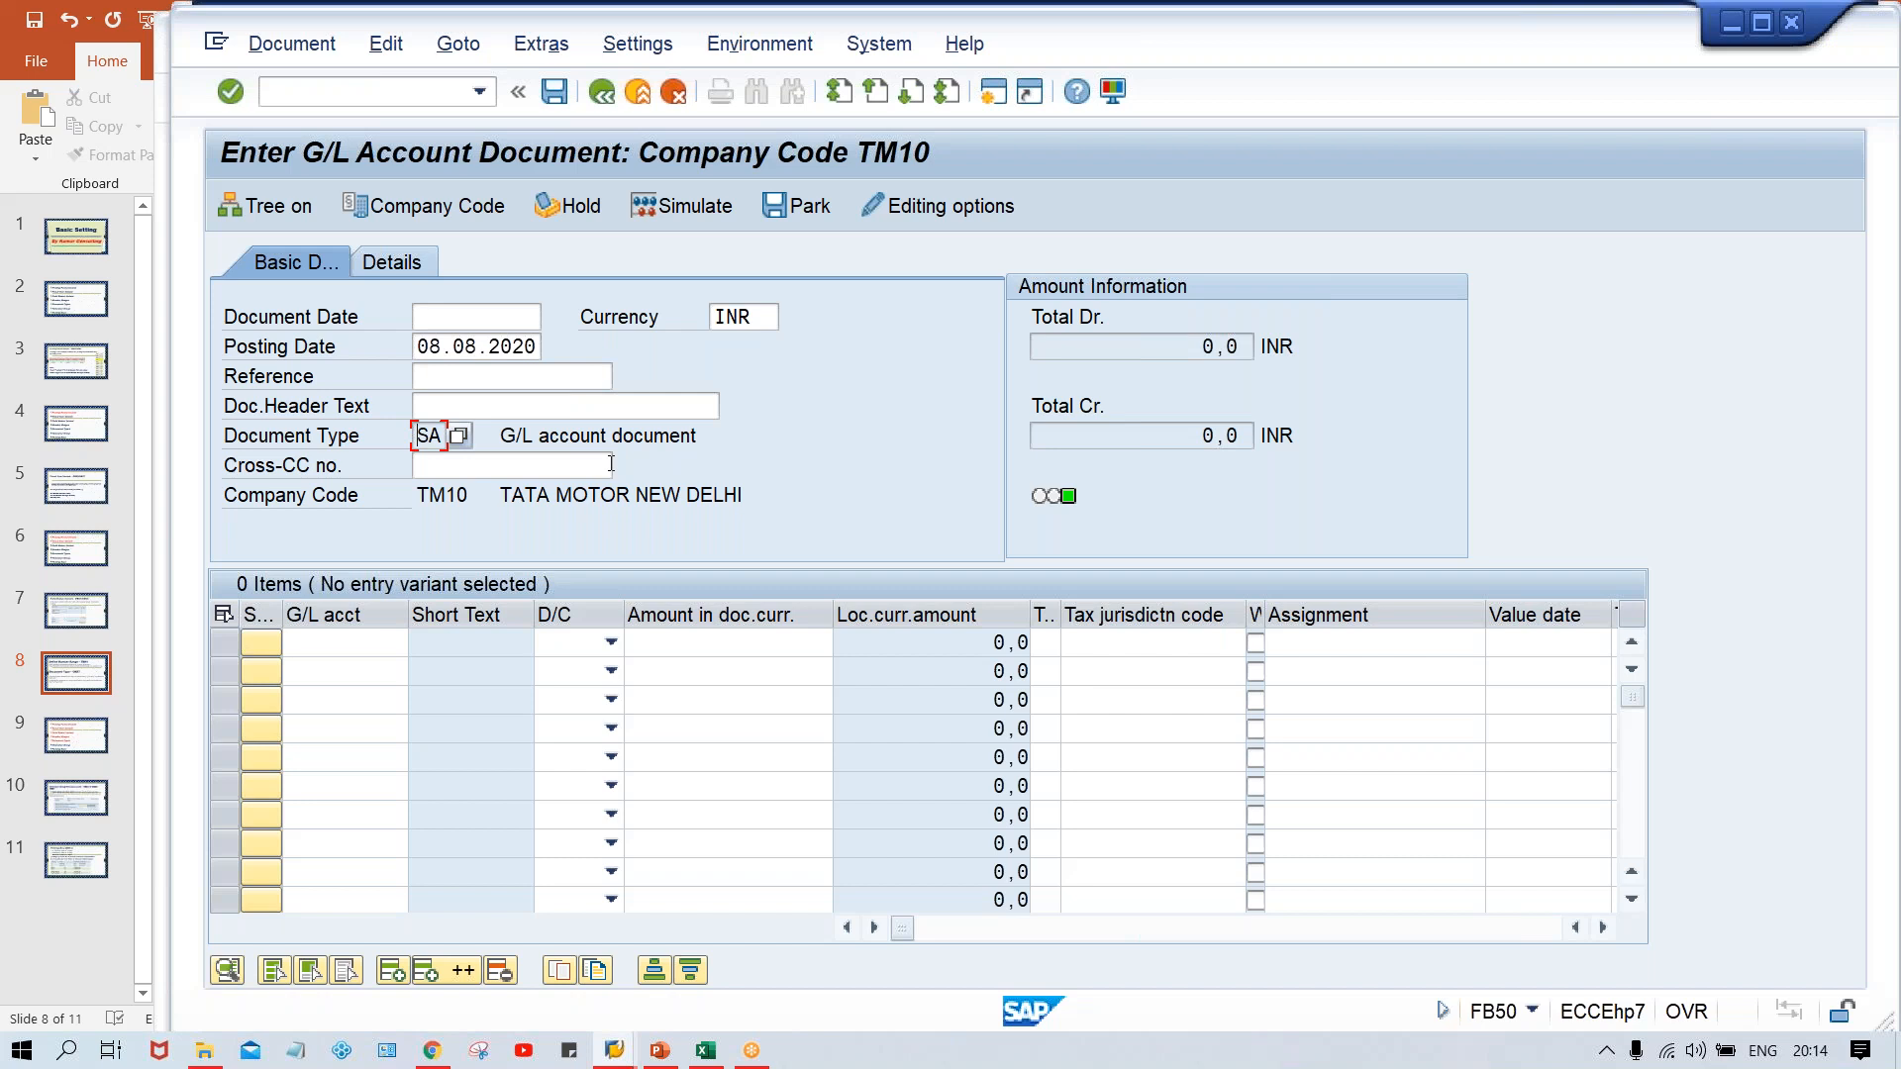
Change the document type option to Document type ready for input in the editing options, save it, and return to the Document Type field
click(931, 201)
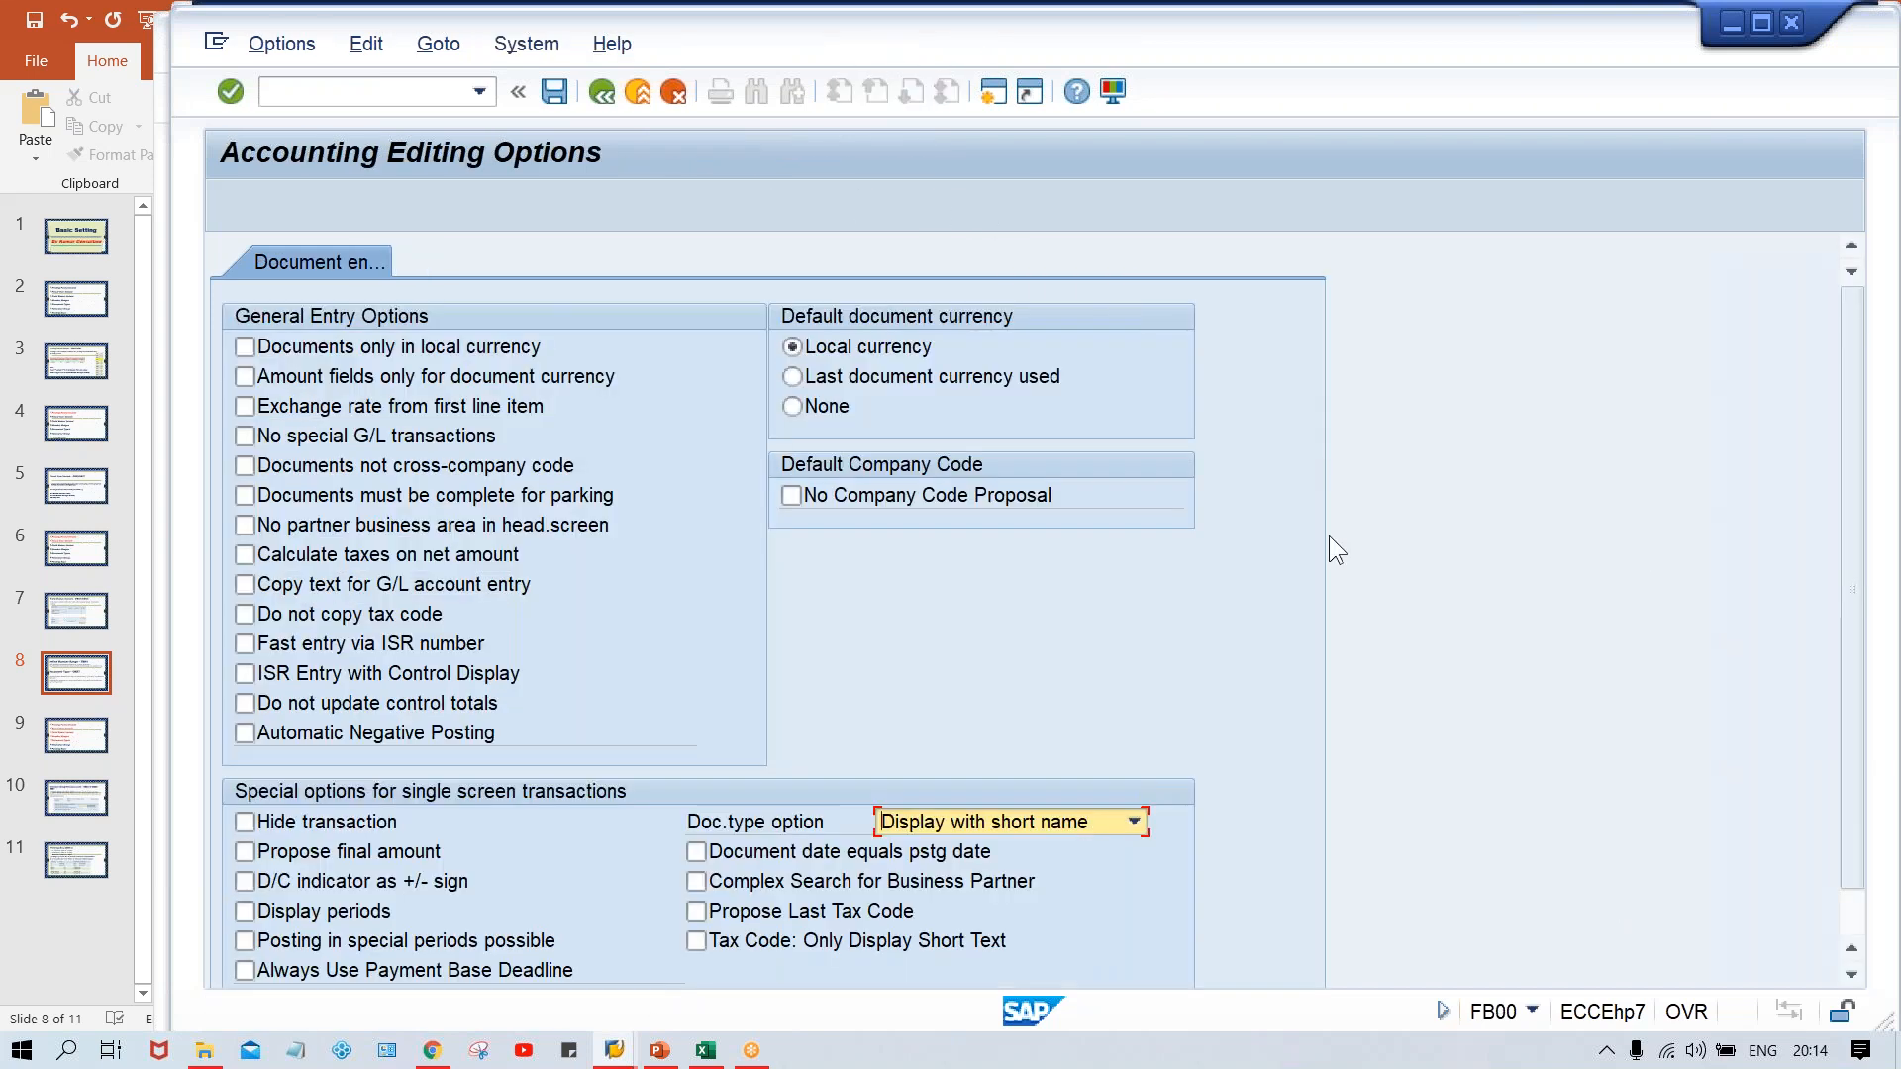
click(1054, 829)
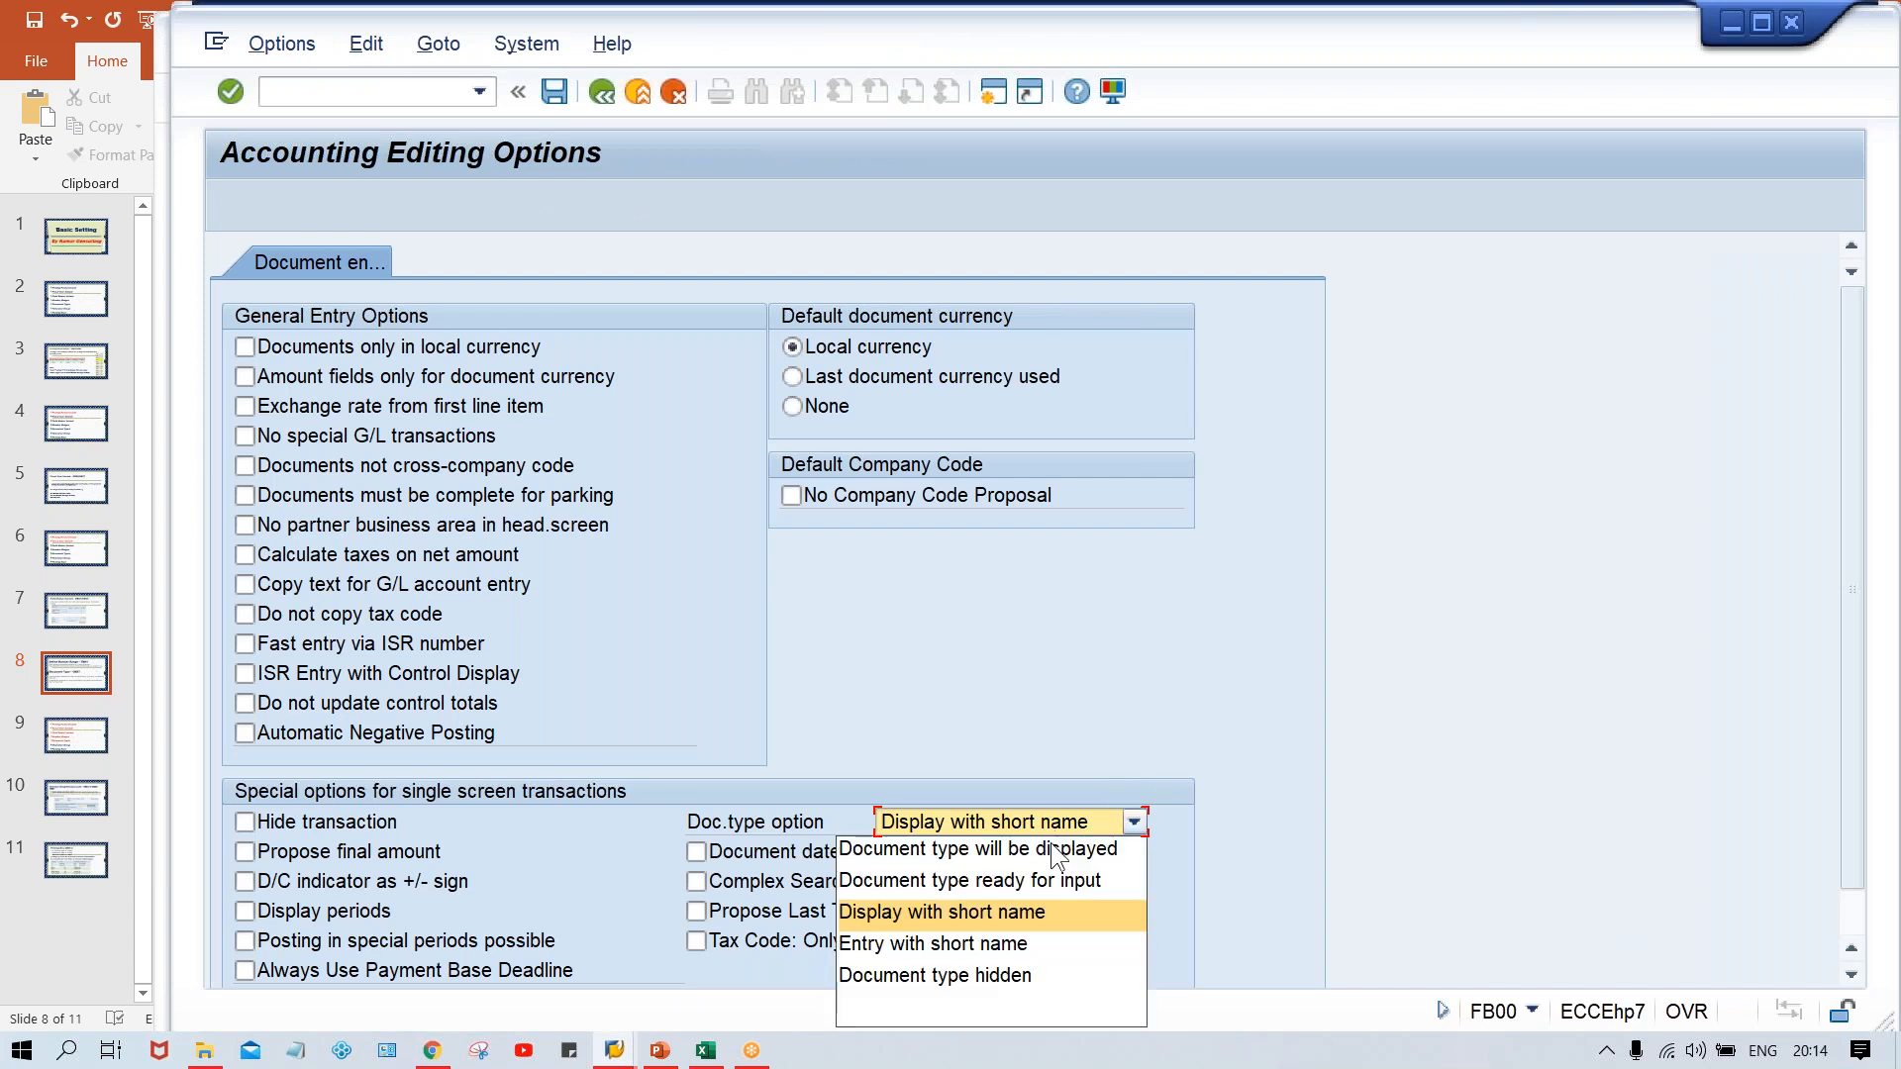
click(1006, 879)
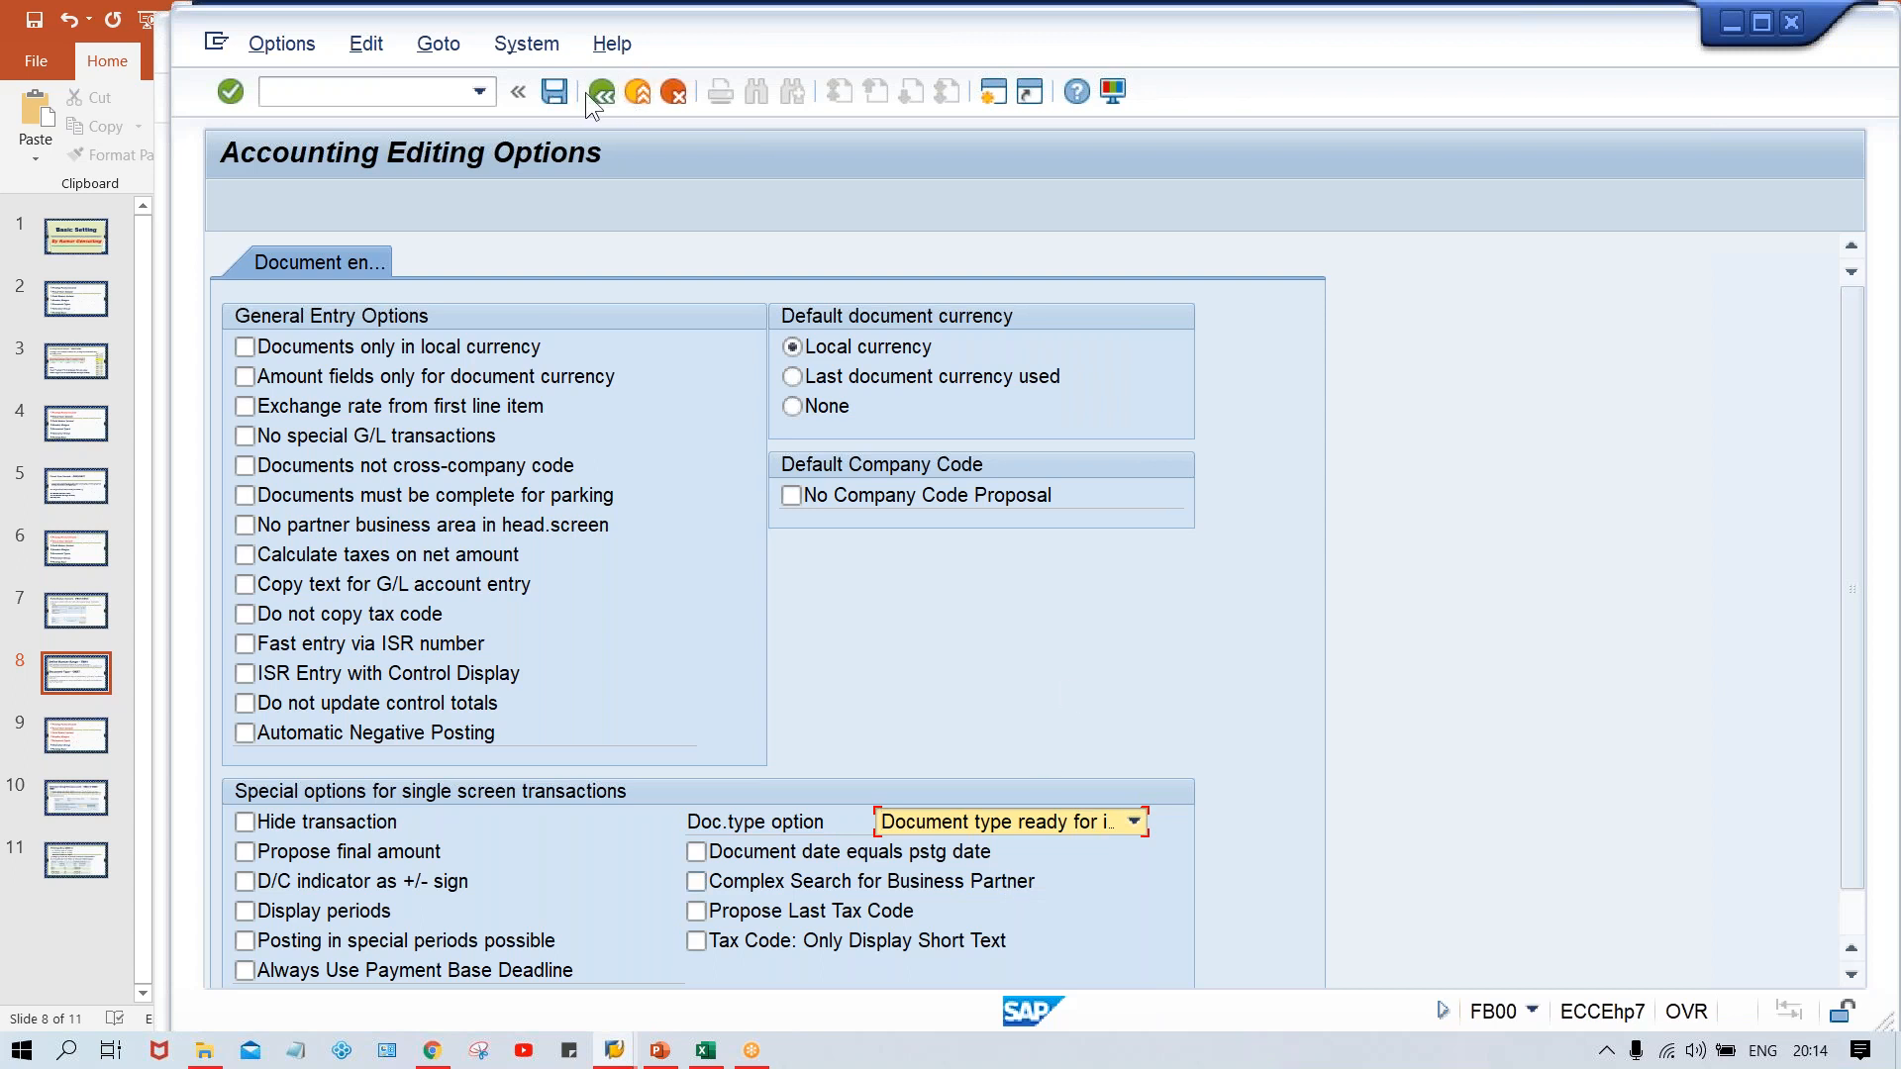
click(552, 90)
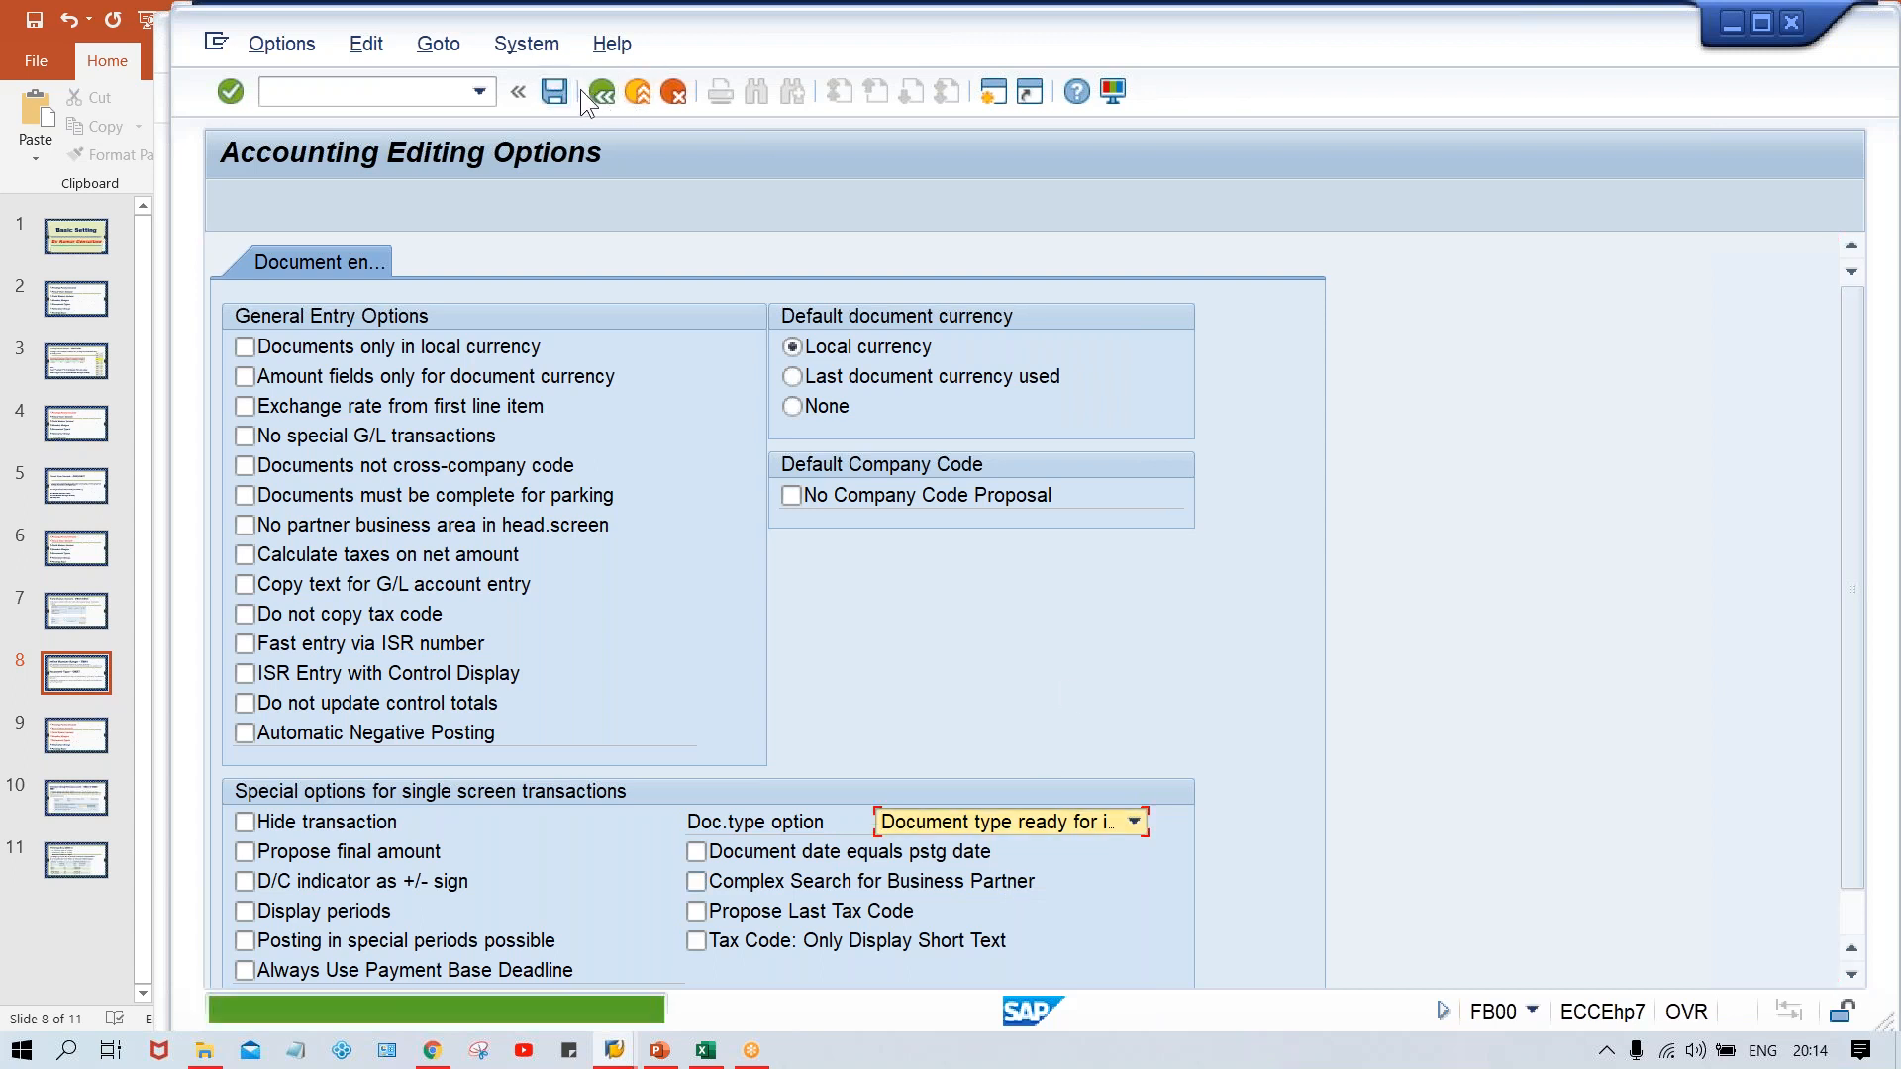
click(600, 92)
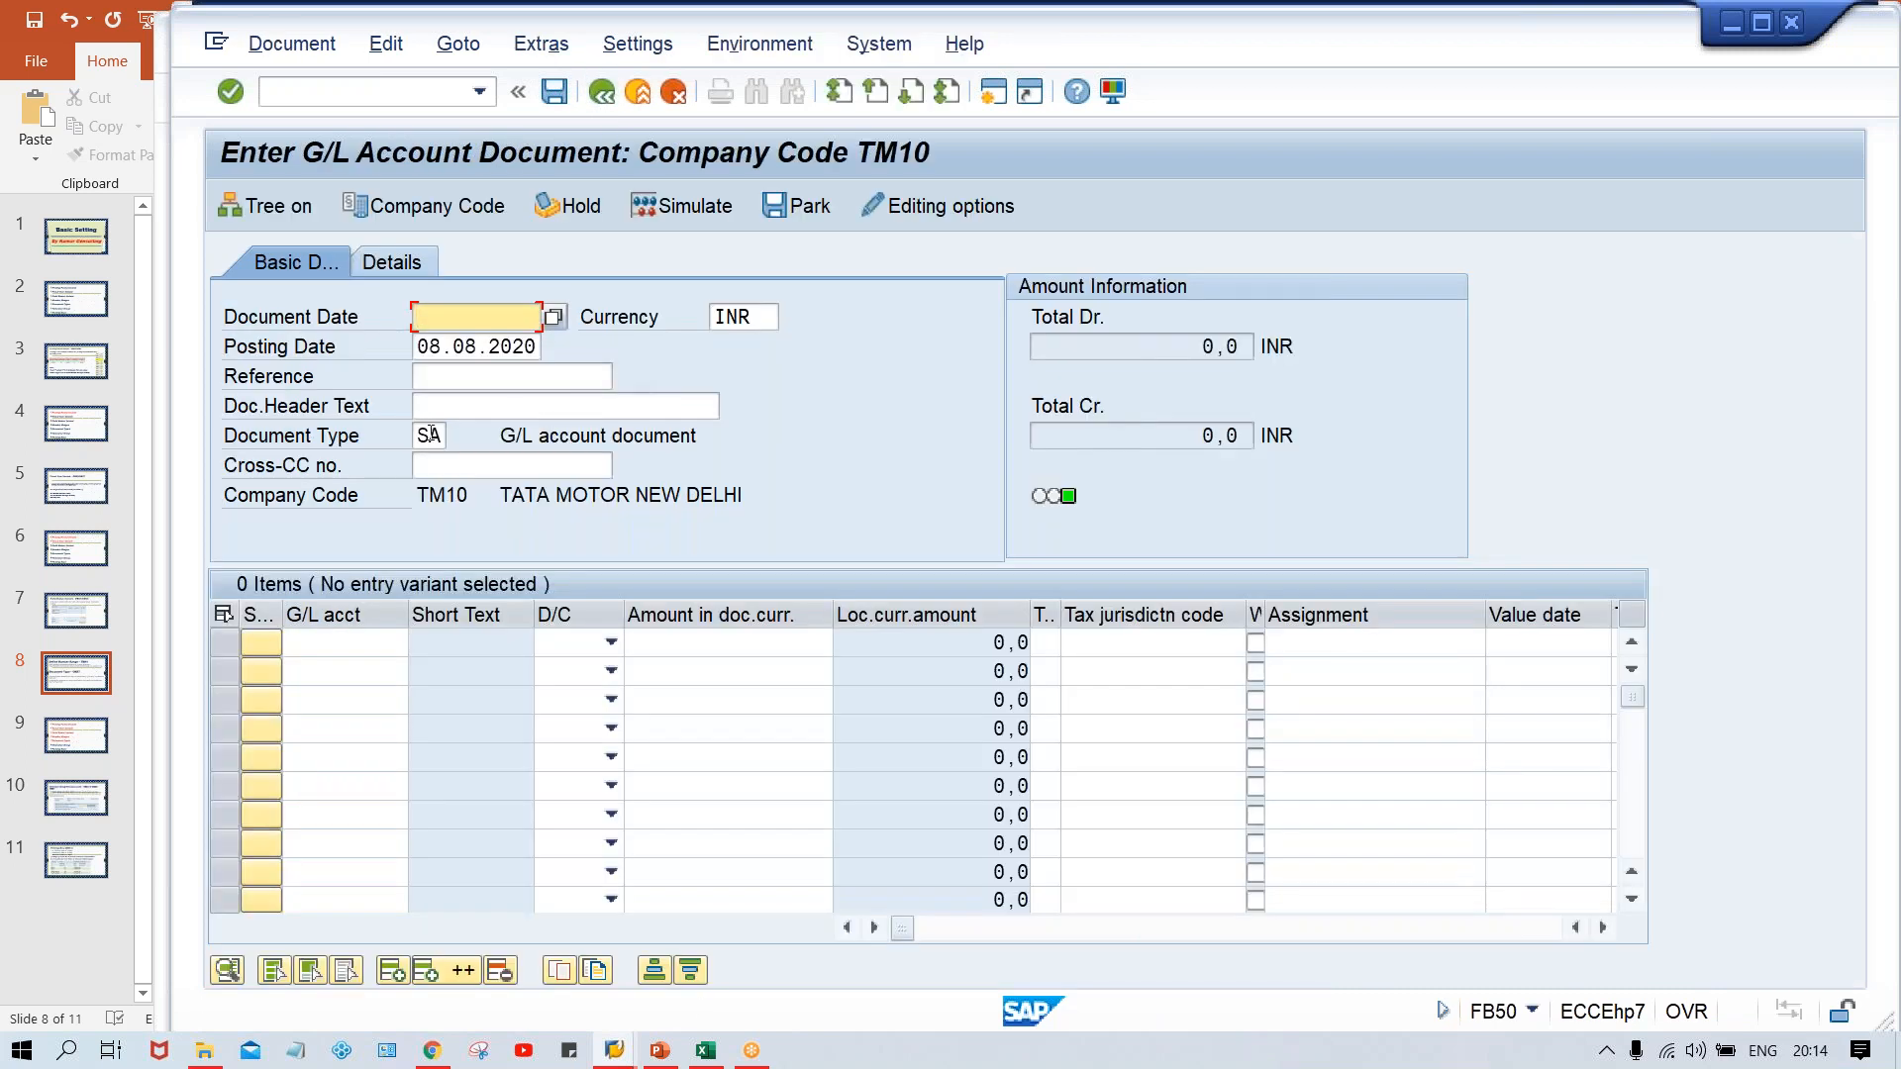
click(421, 433)
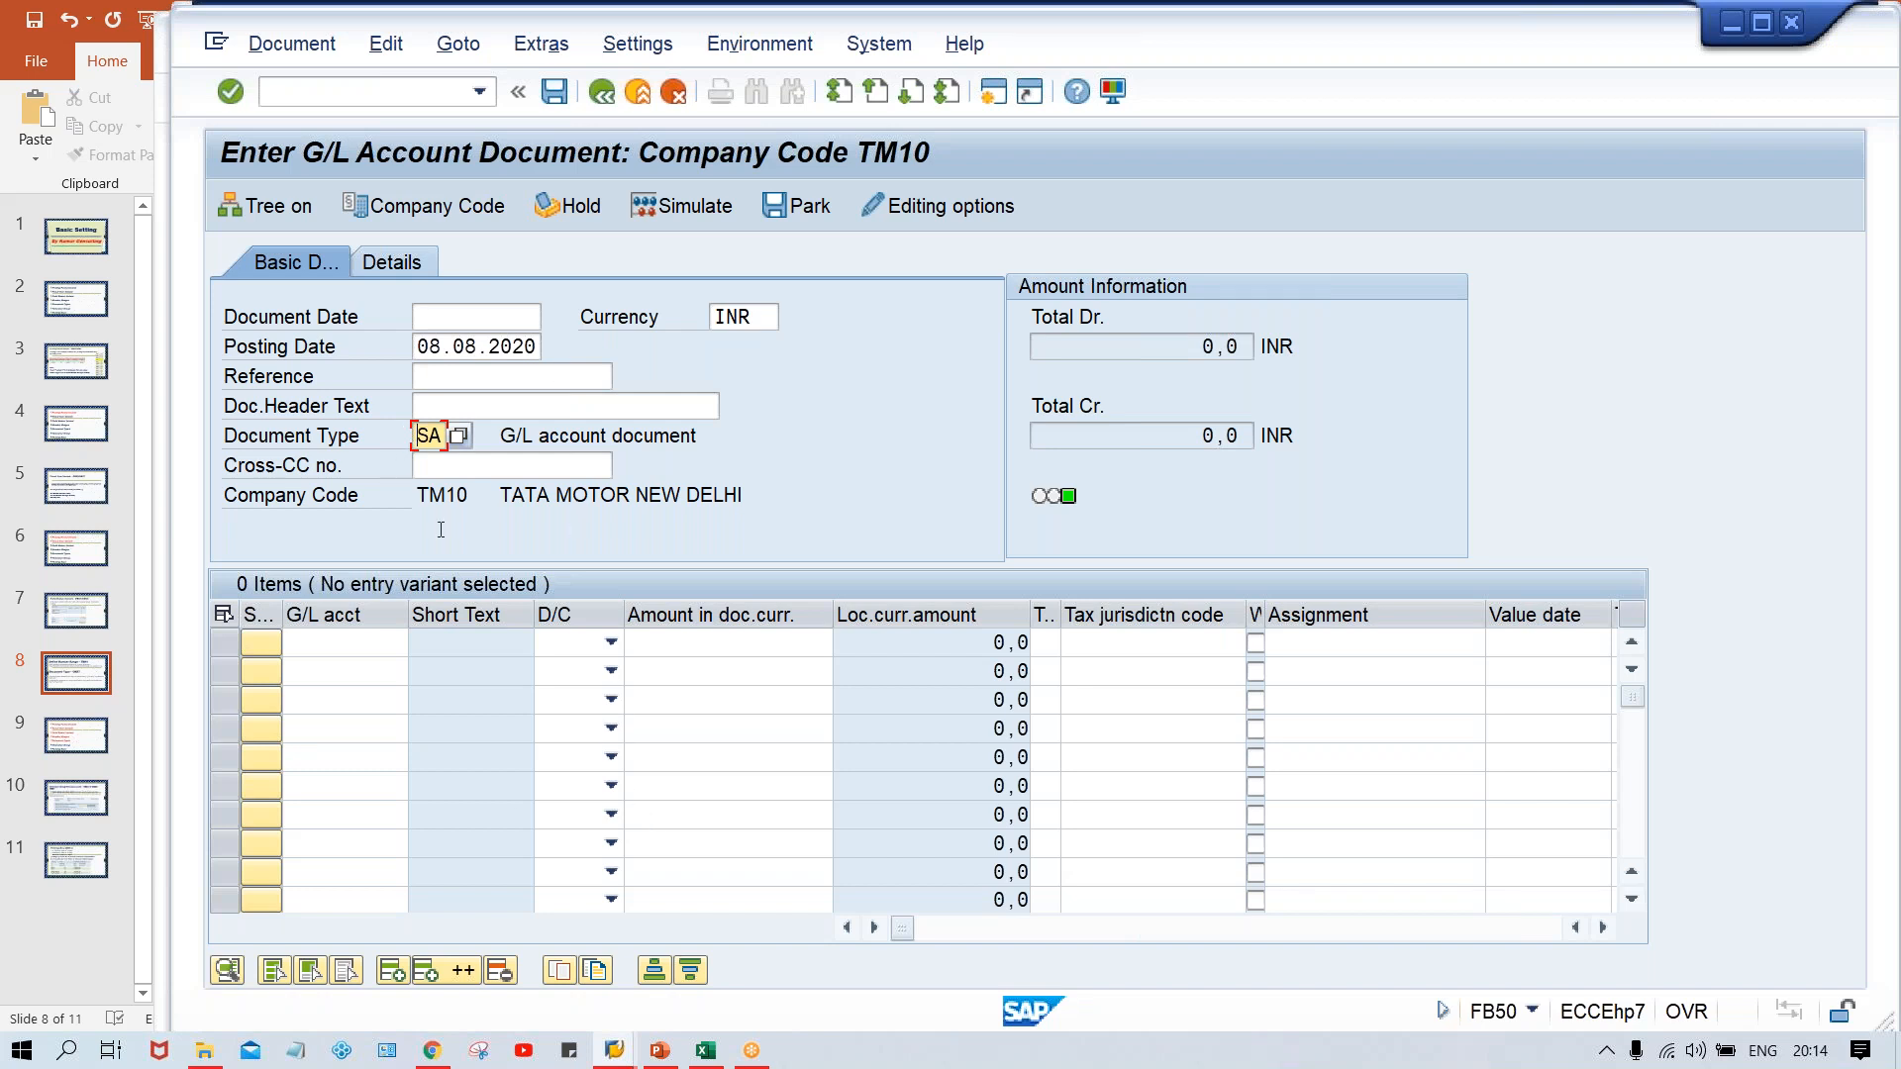
Switch to the OBA7 session, find document type SA in the overview, and open its details
click(615, 1049)
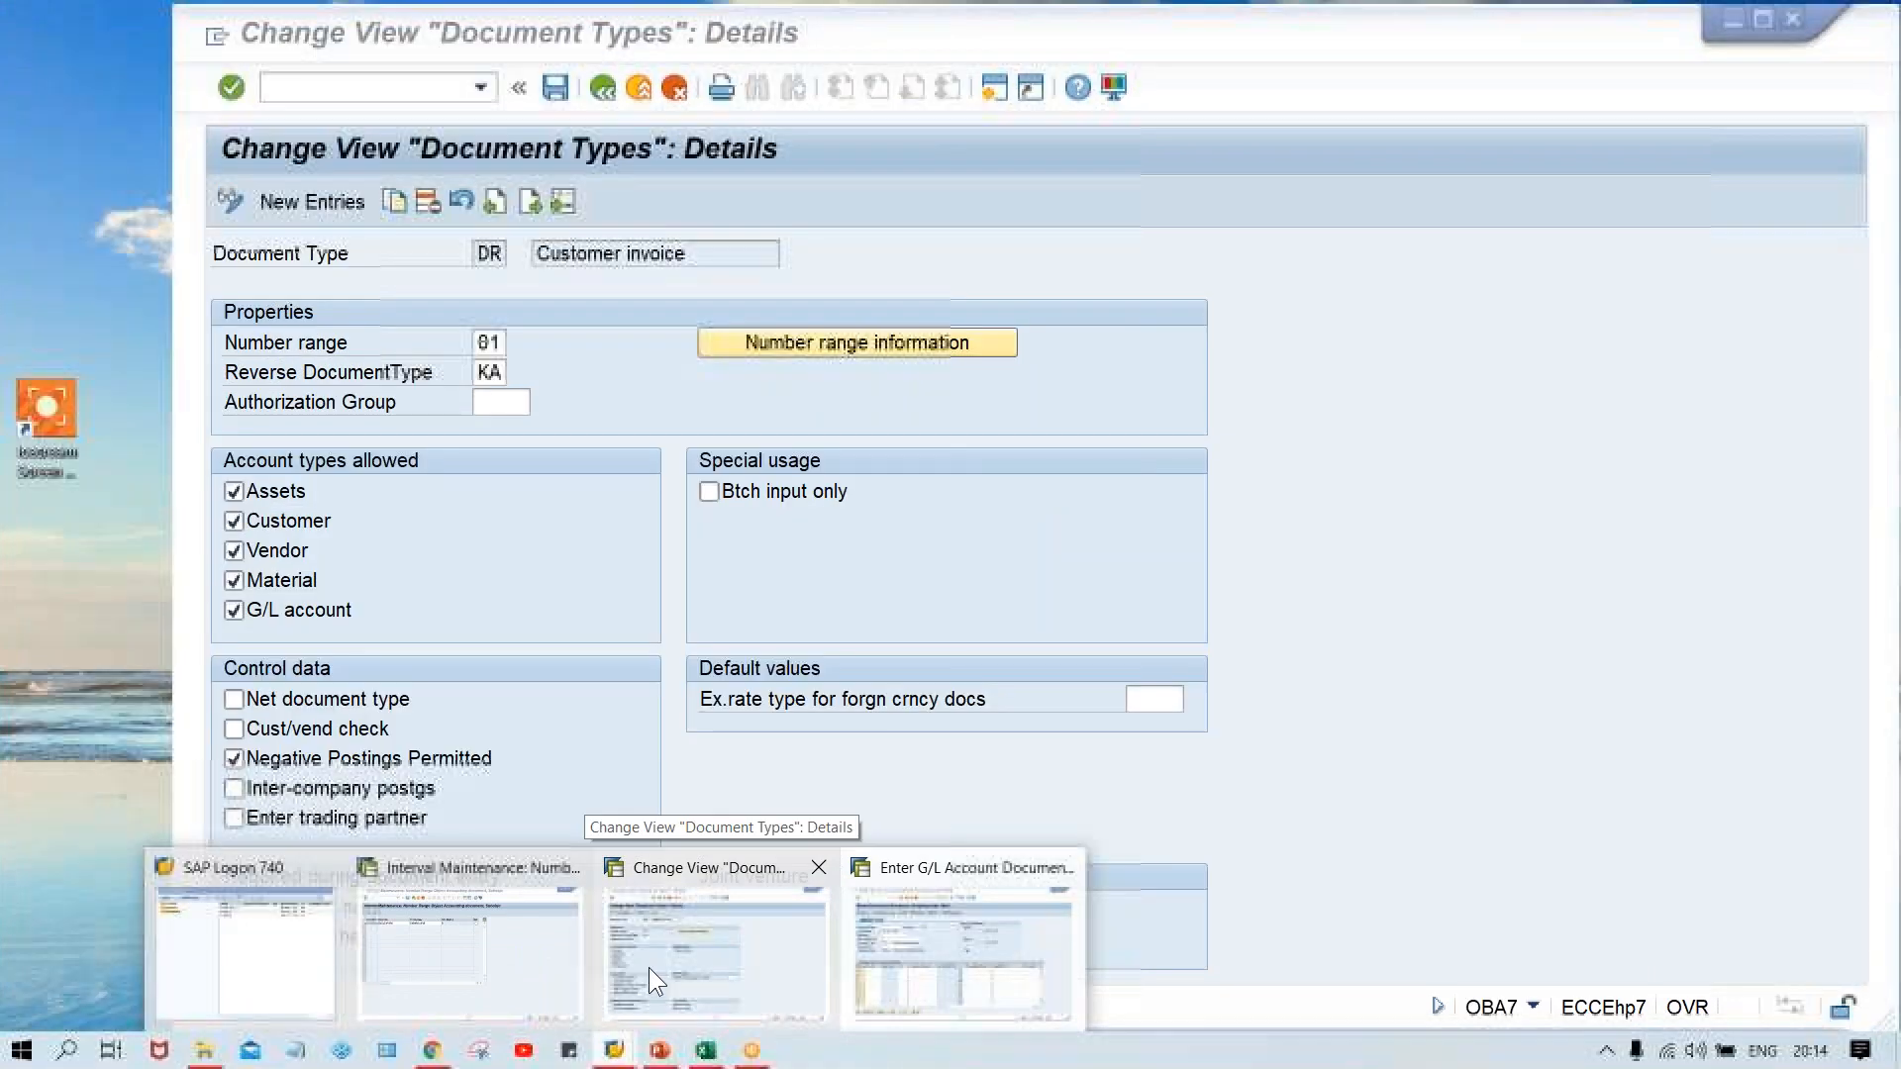
click(649, 966)
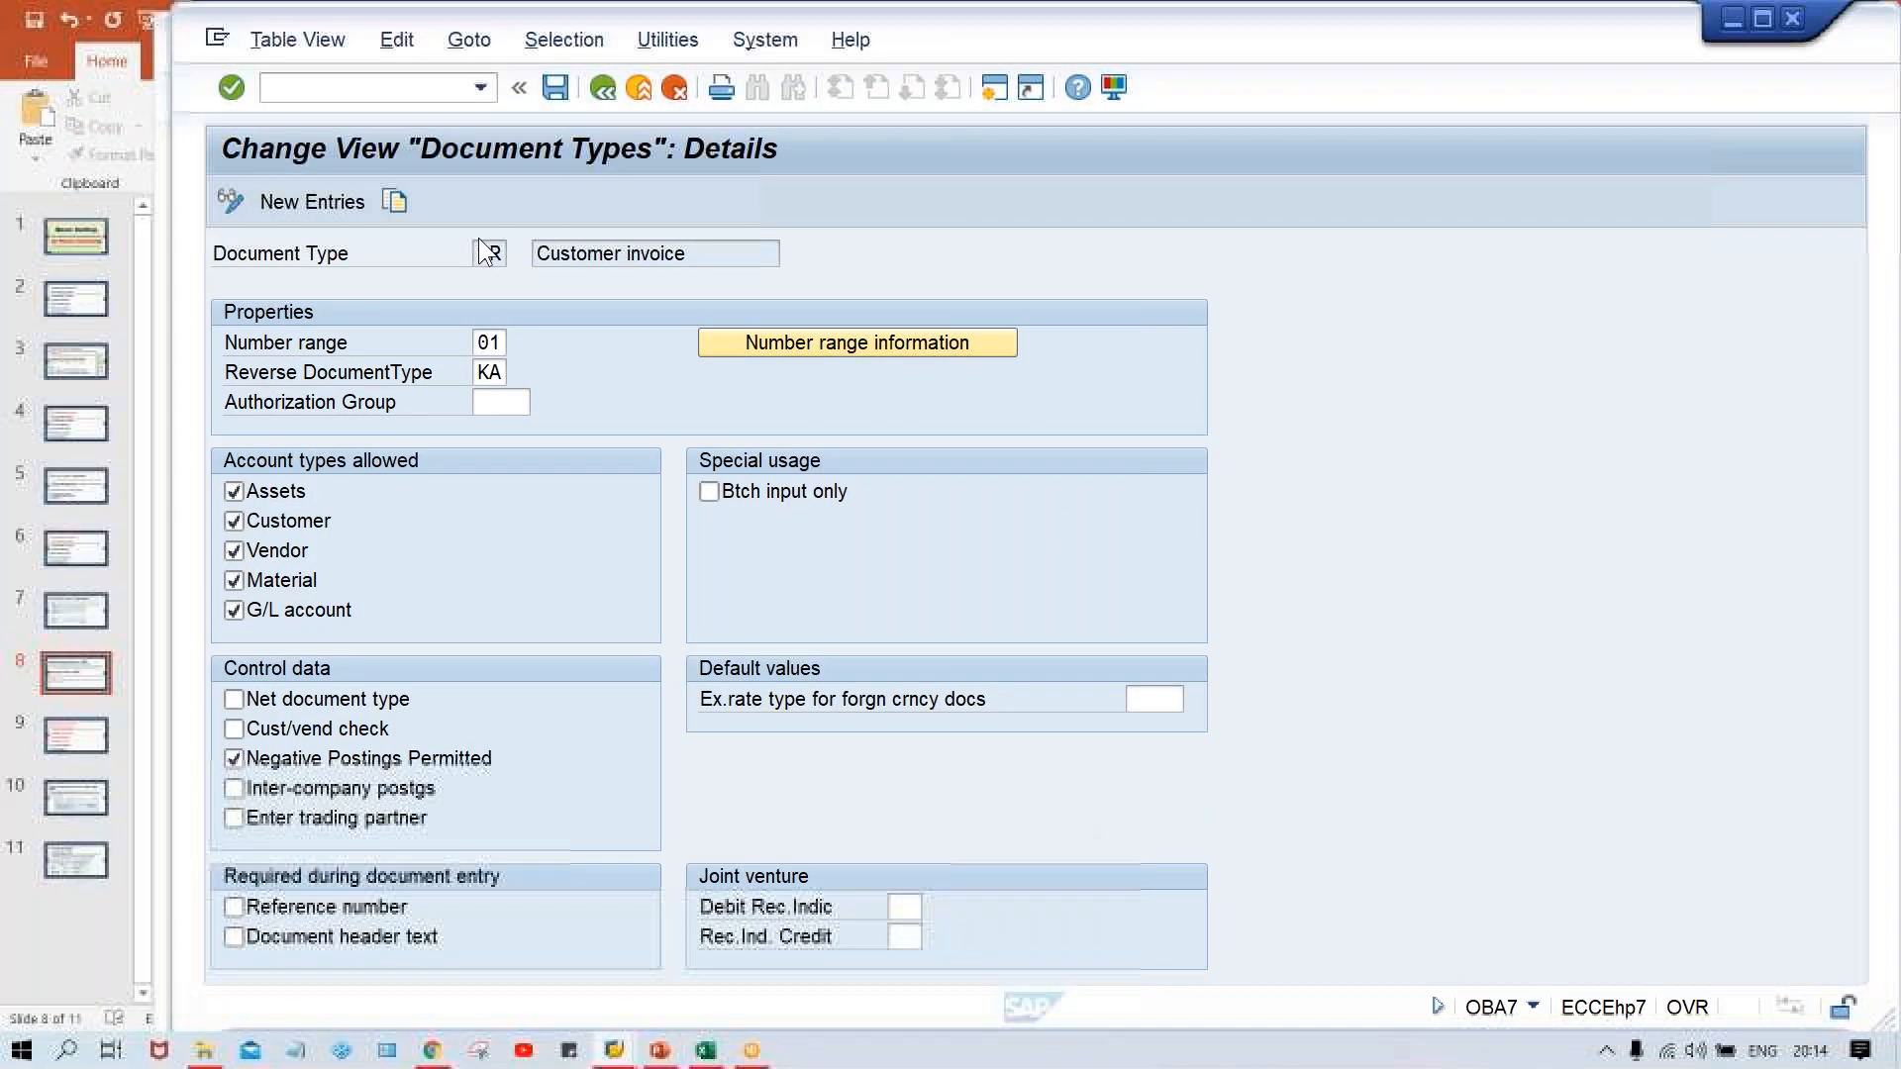
click(600, 87)
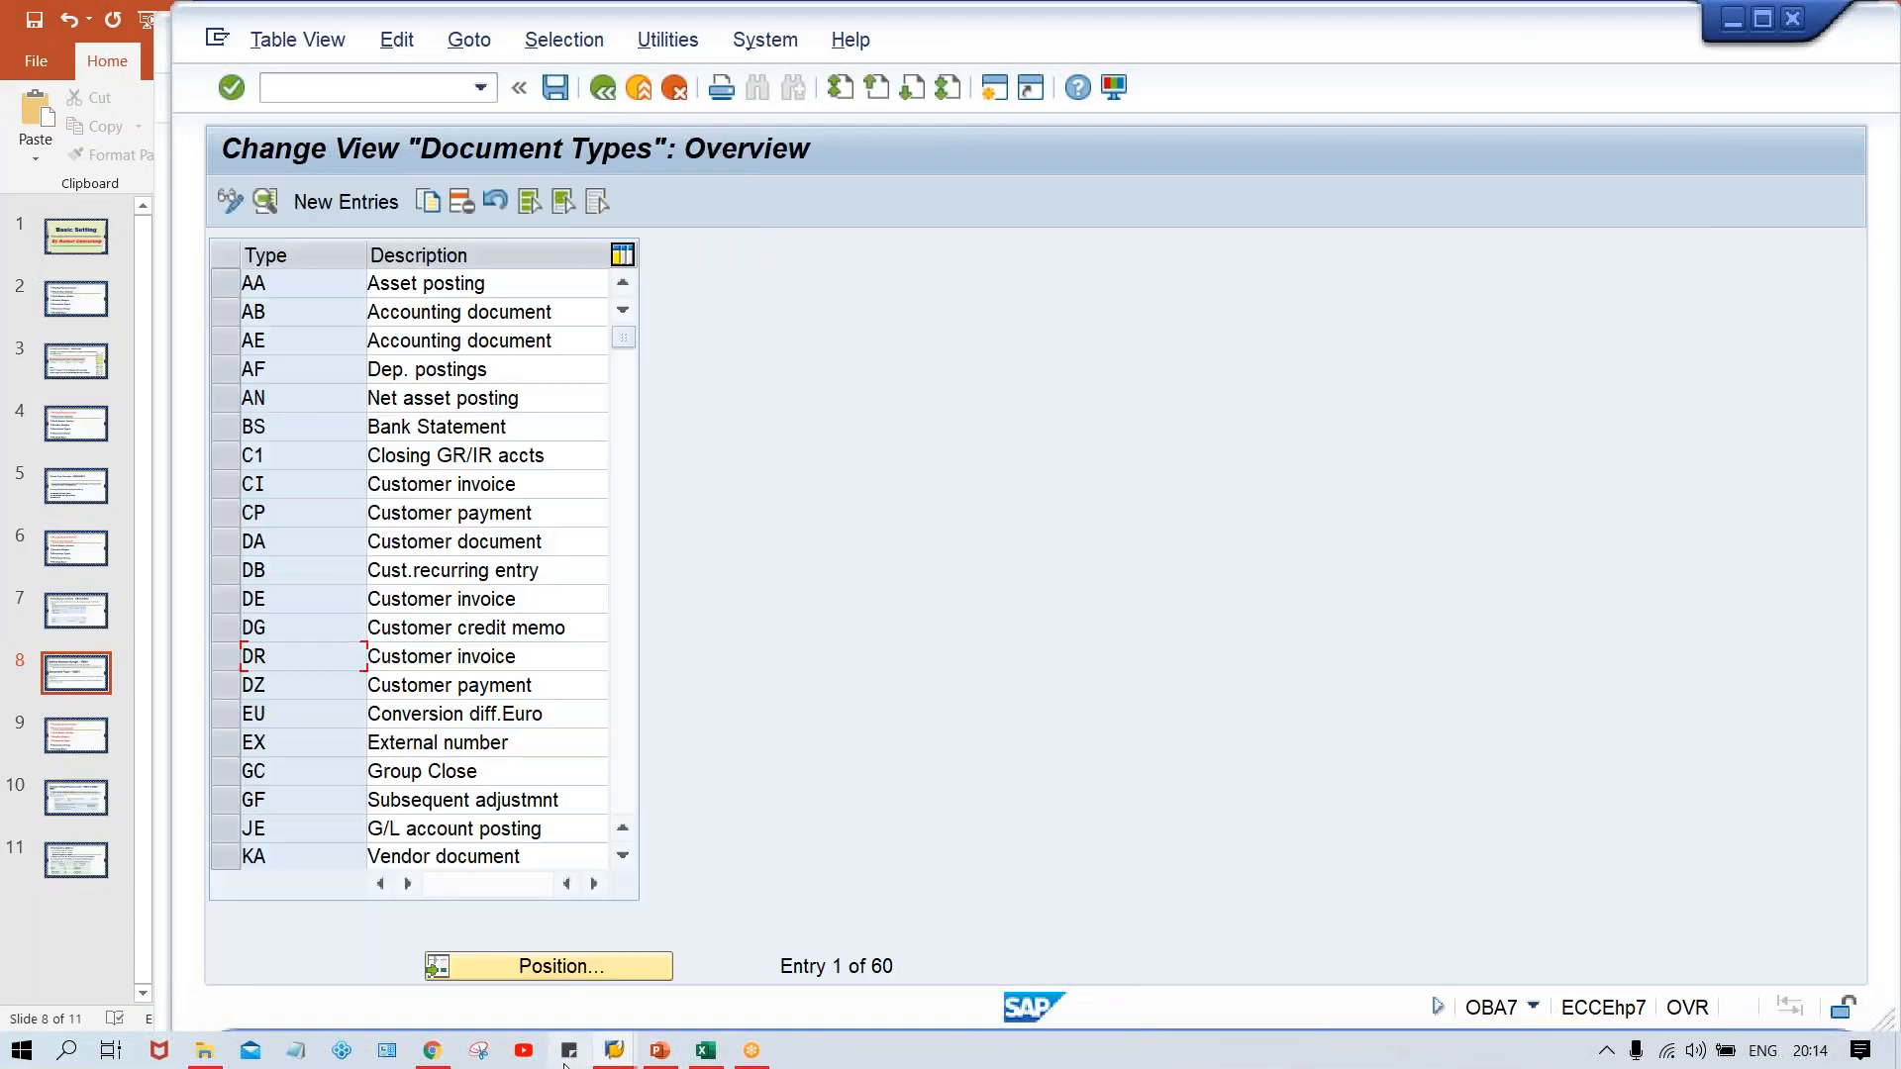
click(565, 965)
text(SA)
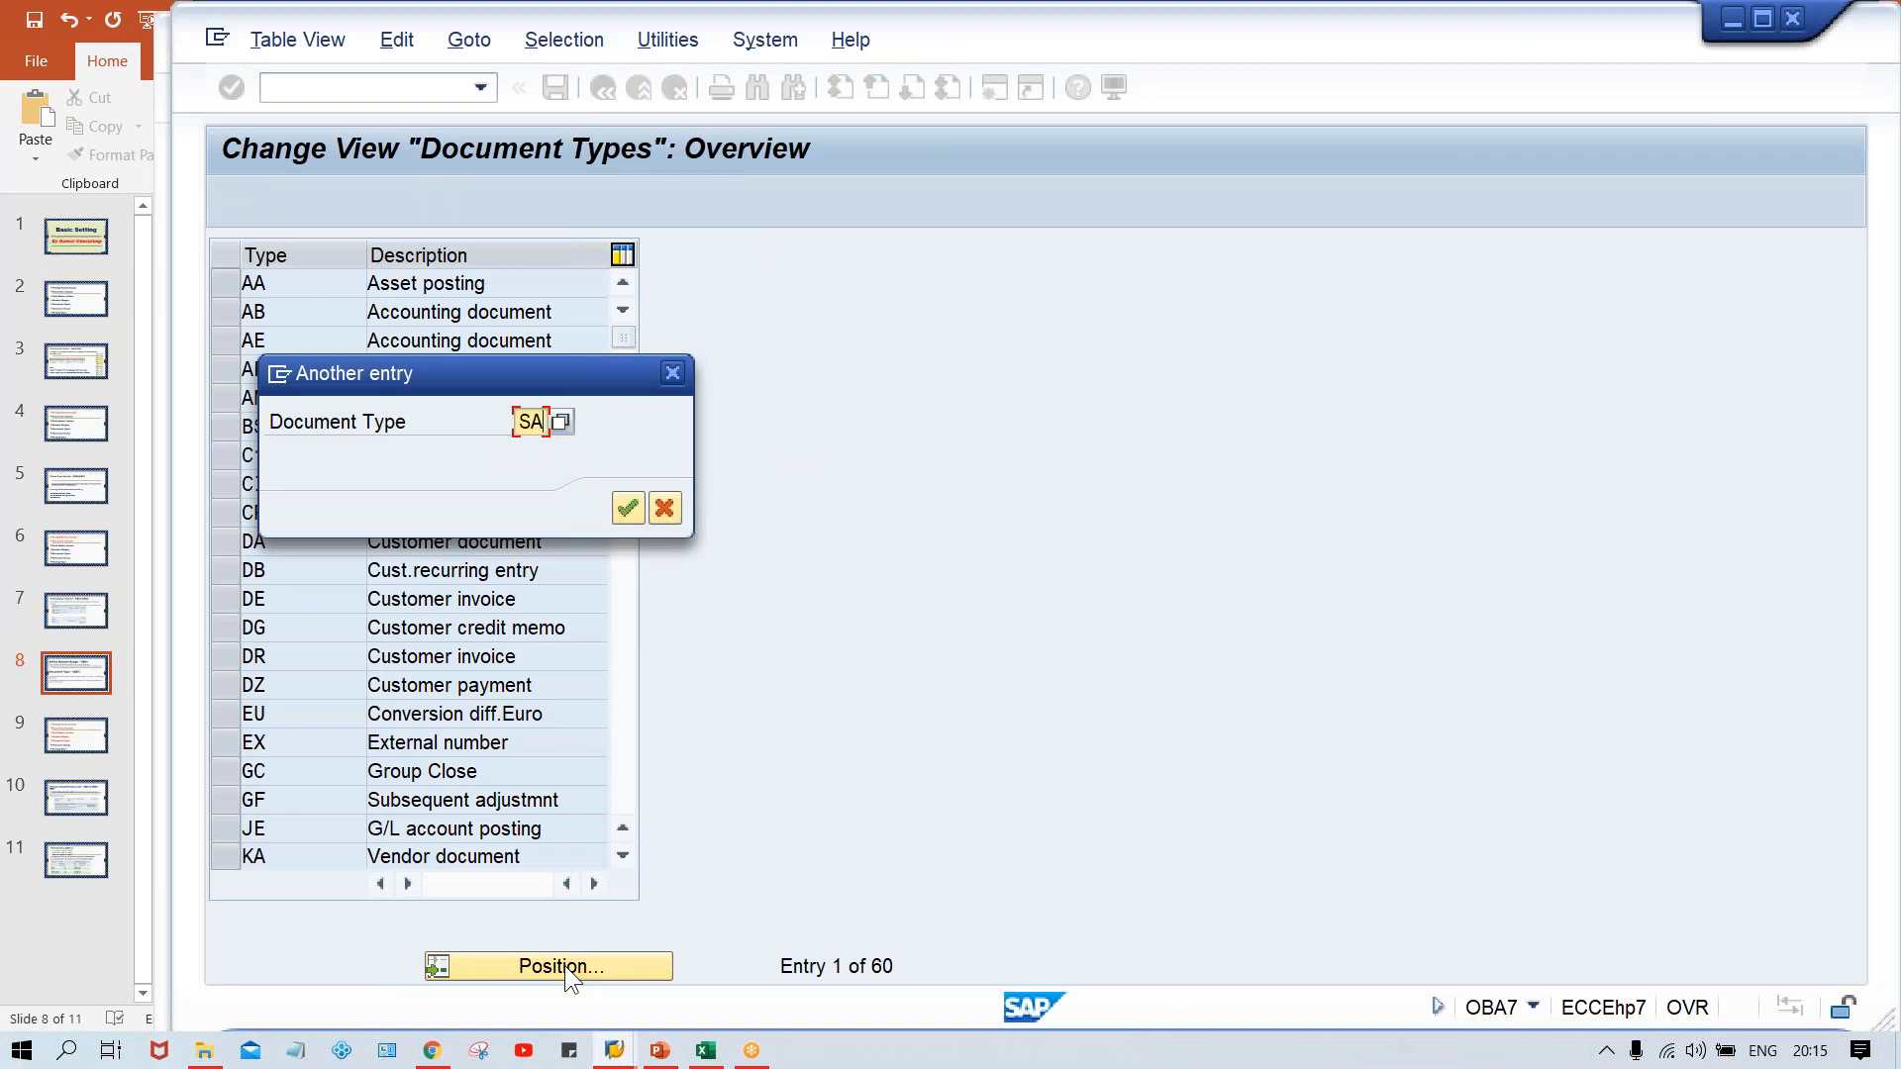
key(Return)
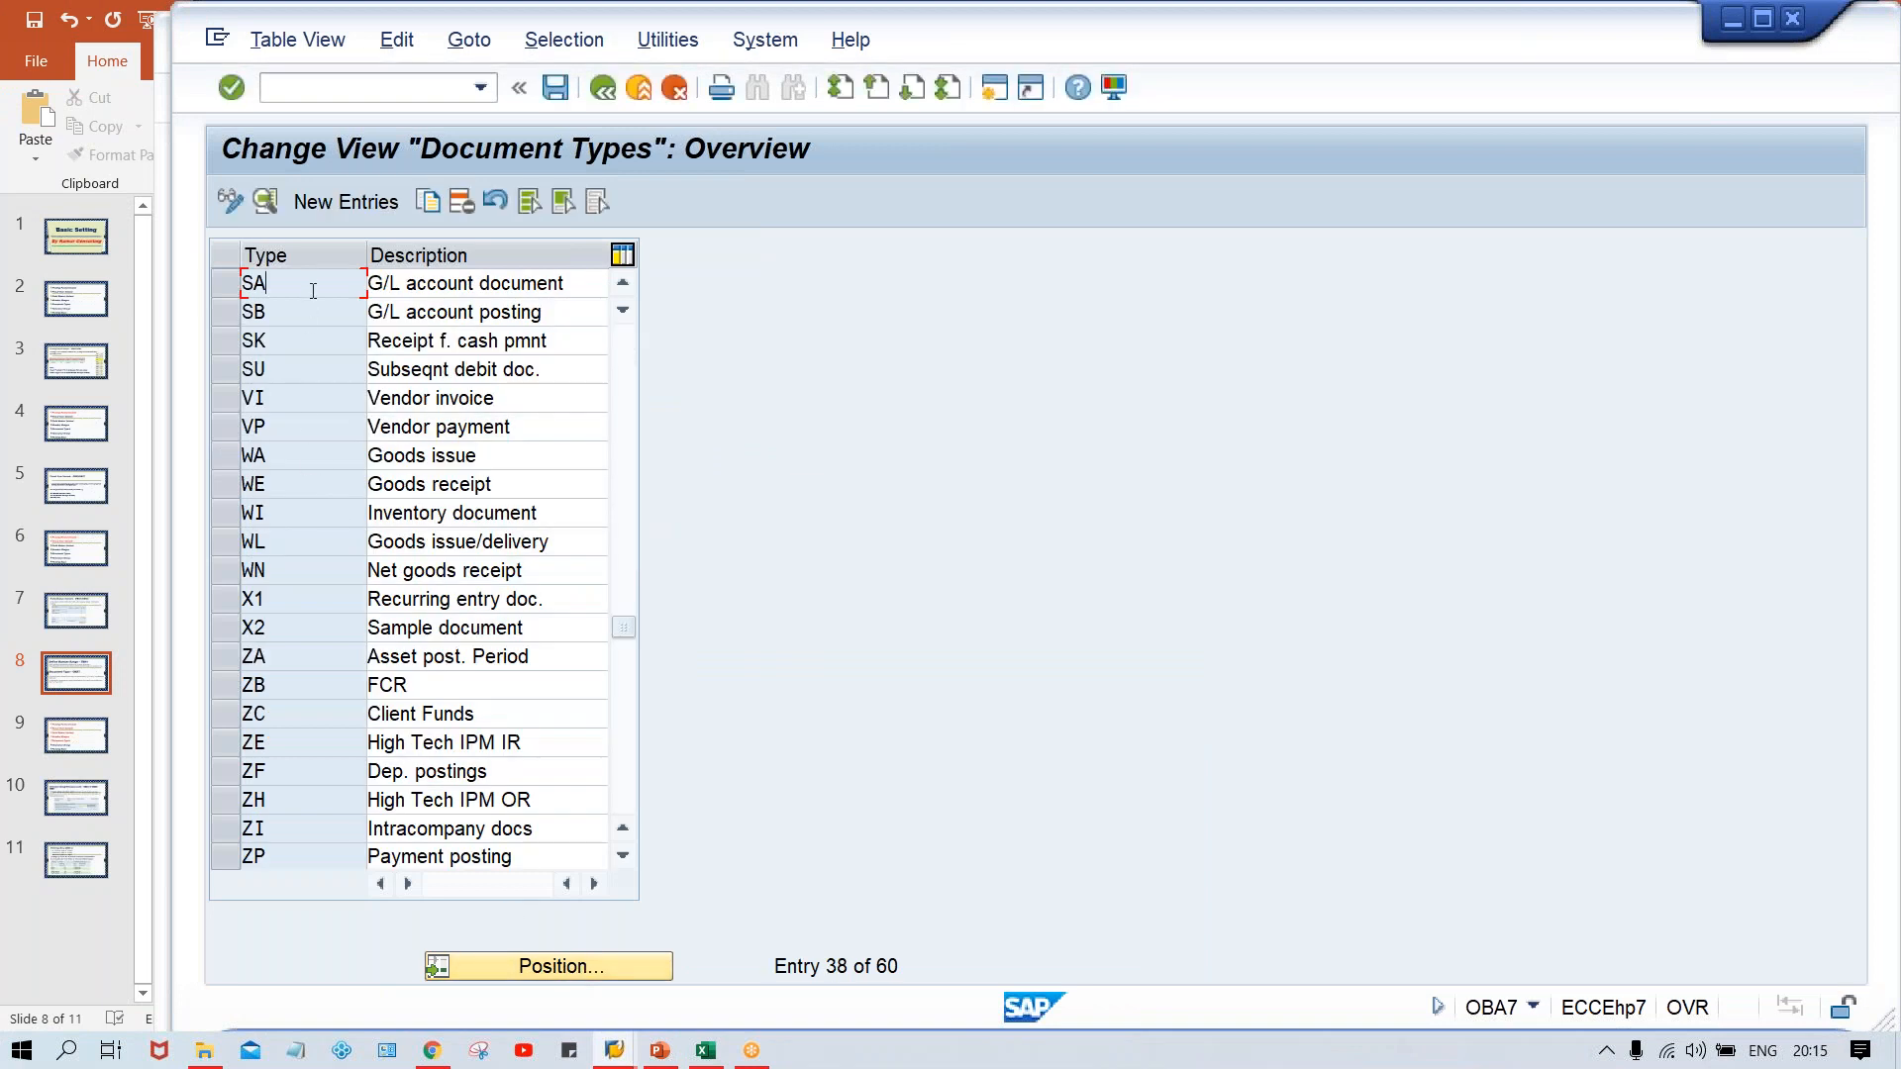
double_click(313, 286)
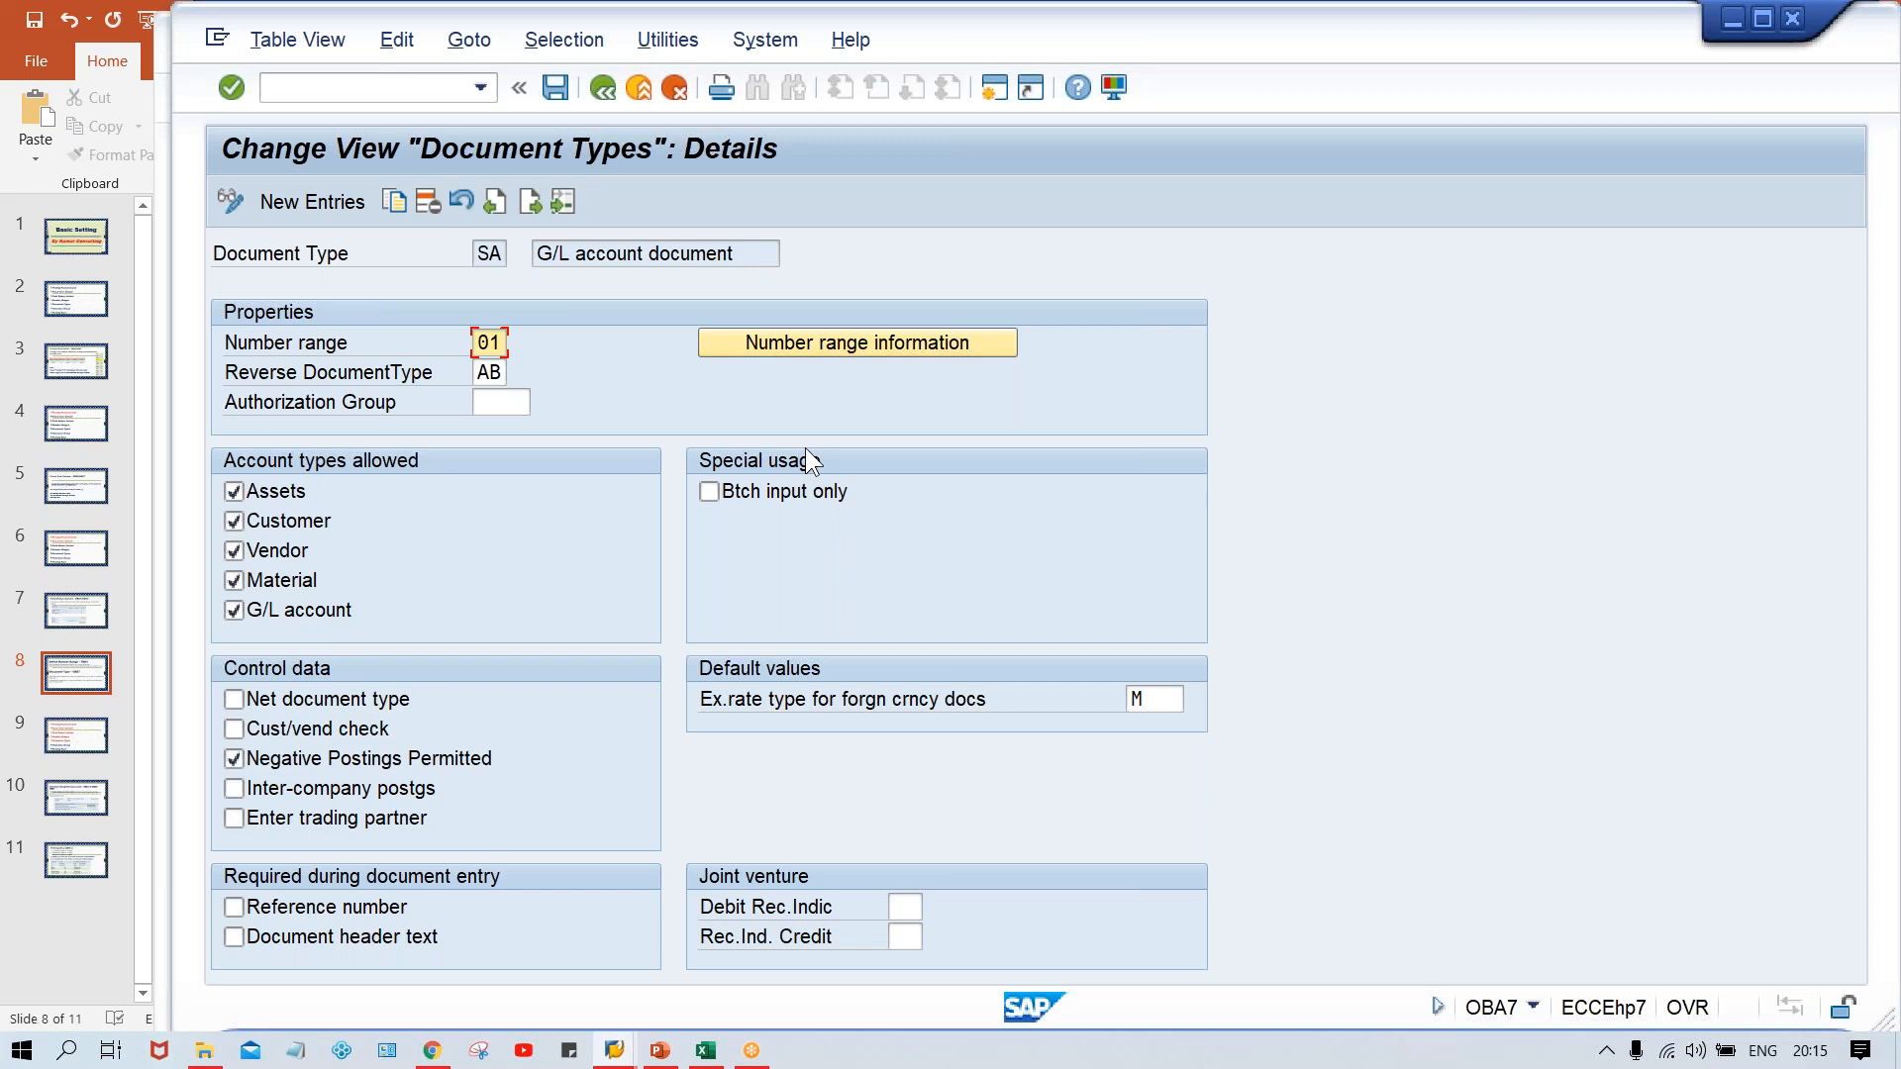
Review the document type slide in PowerPoint, and examine the Reference, Doc.Header Text and line item fields of the FB50 document
click(658, 1052)
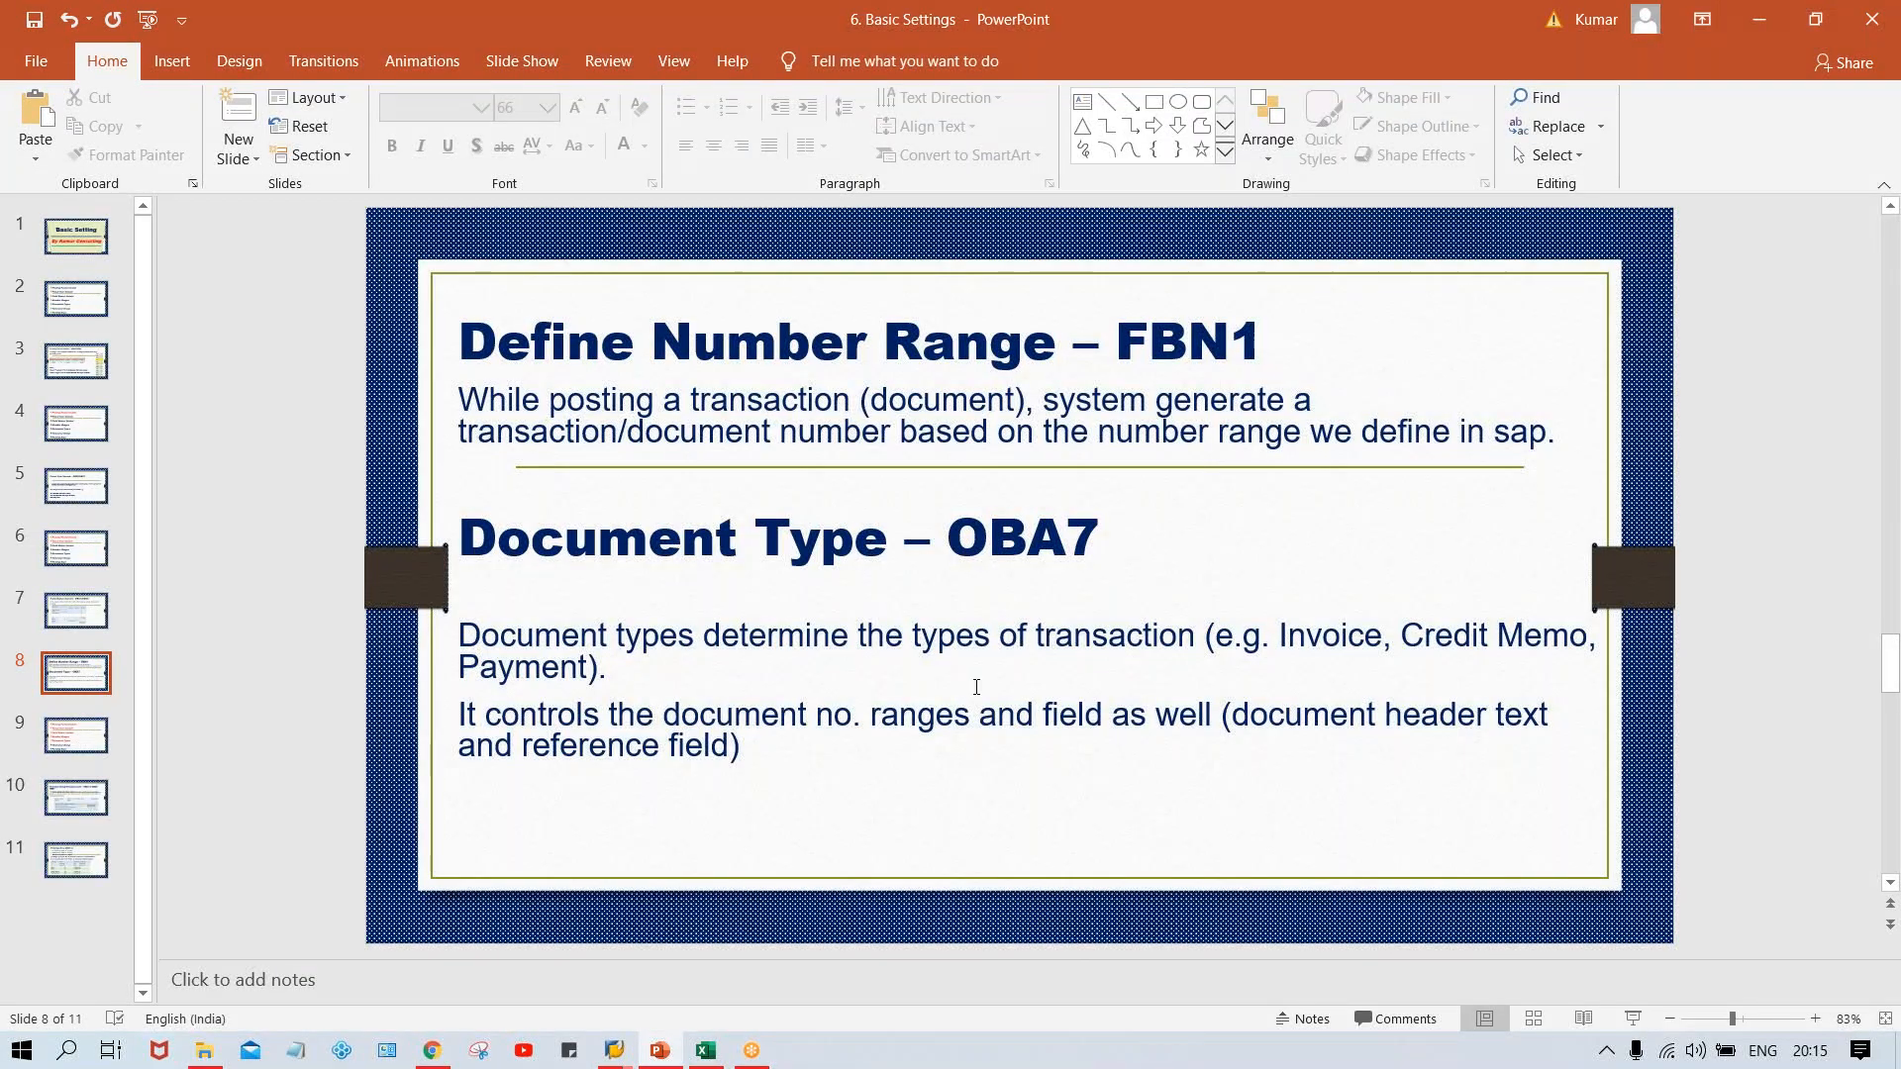
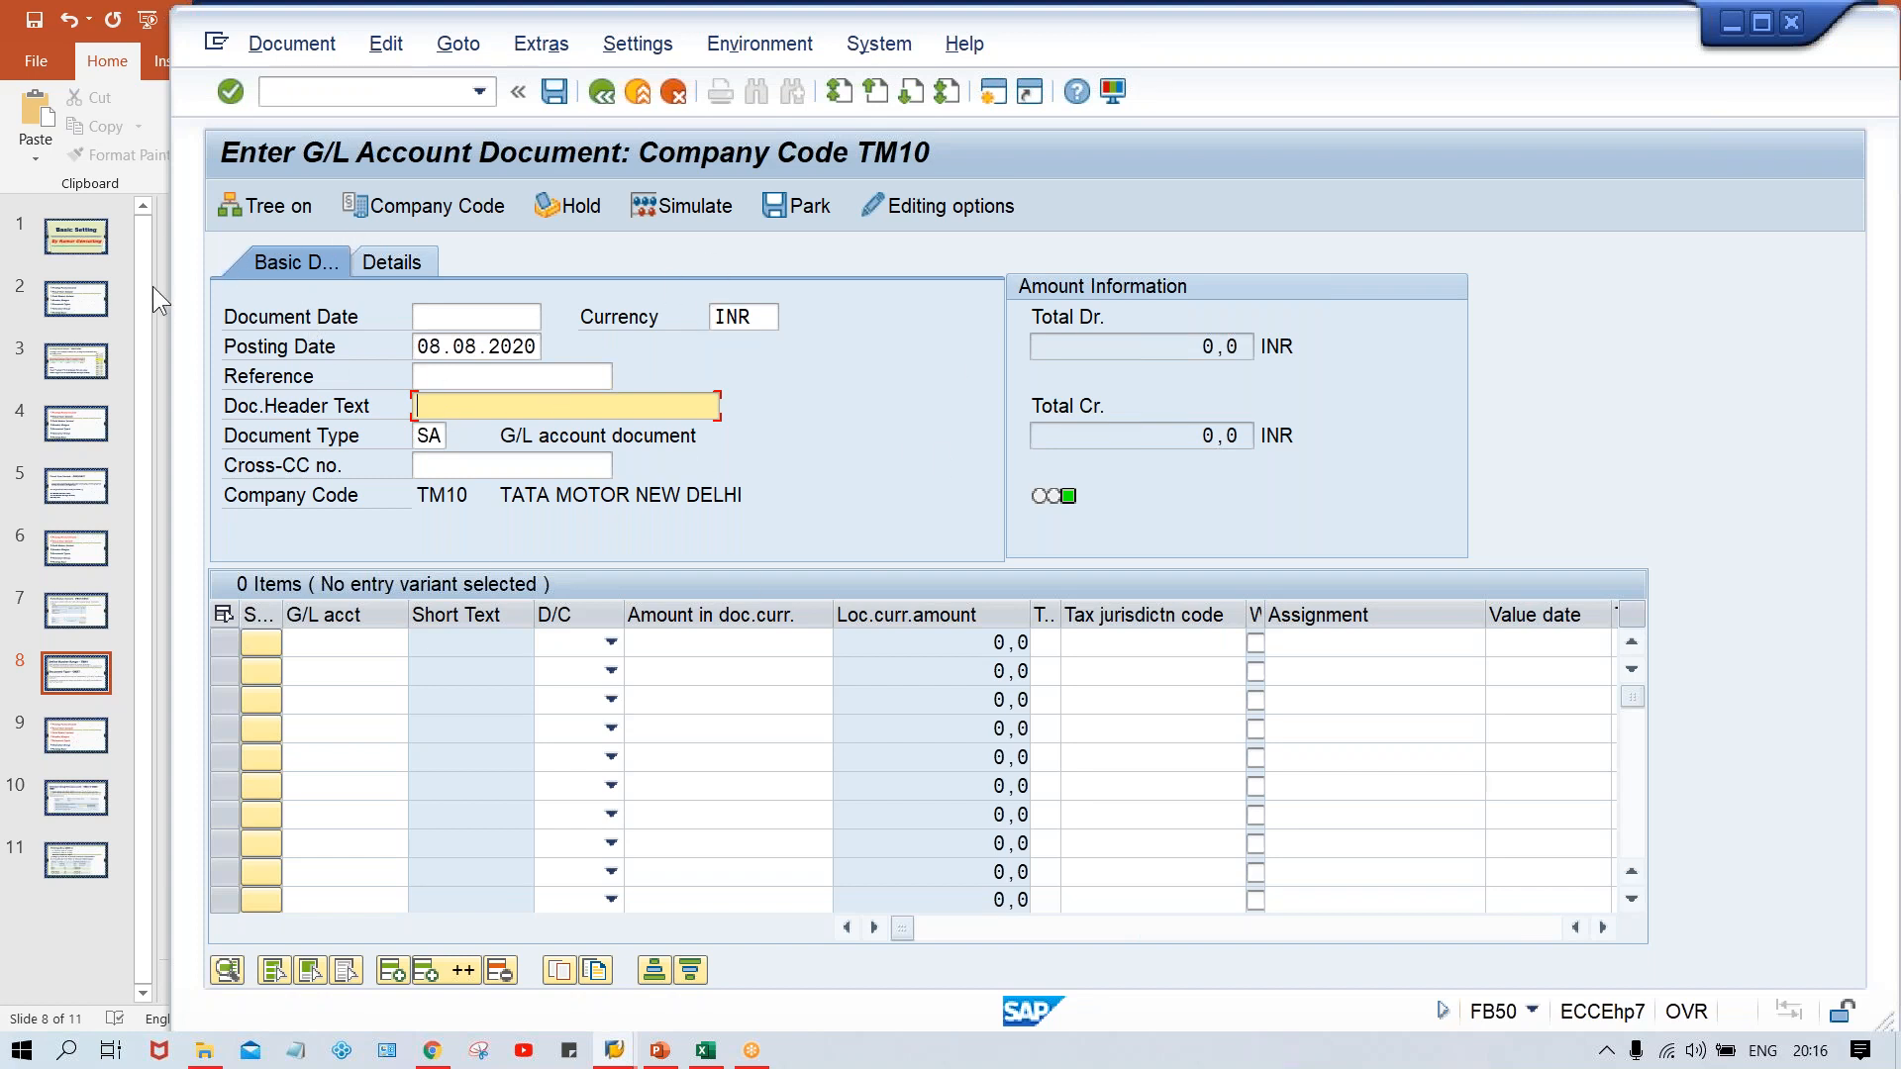
click(490, 375)
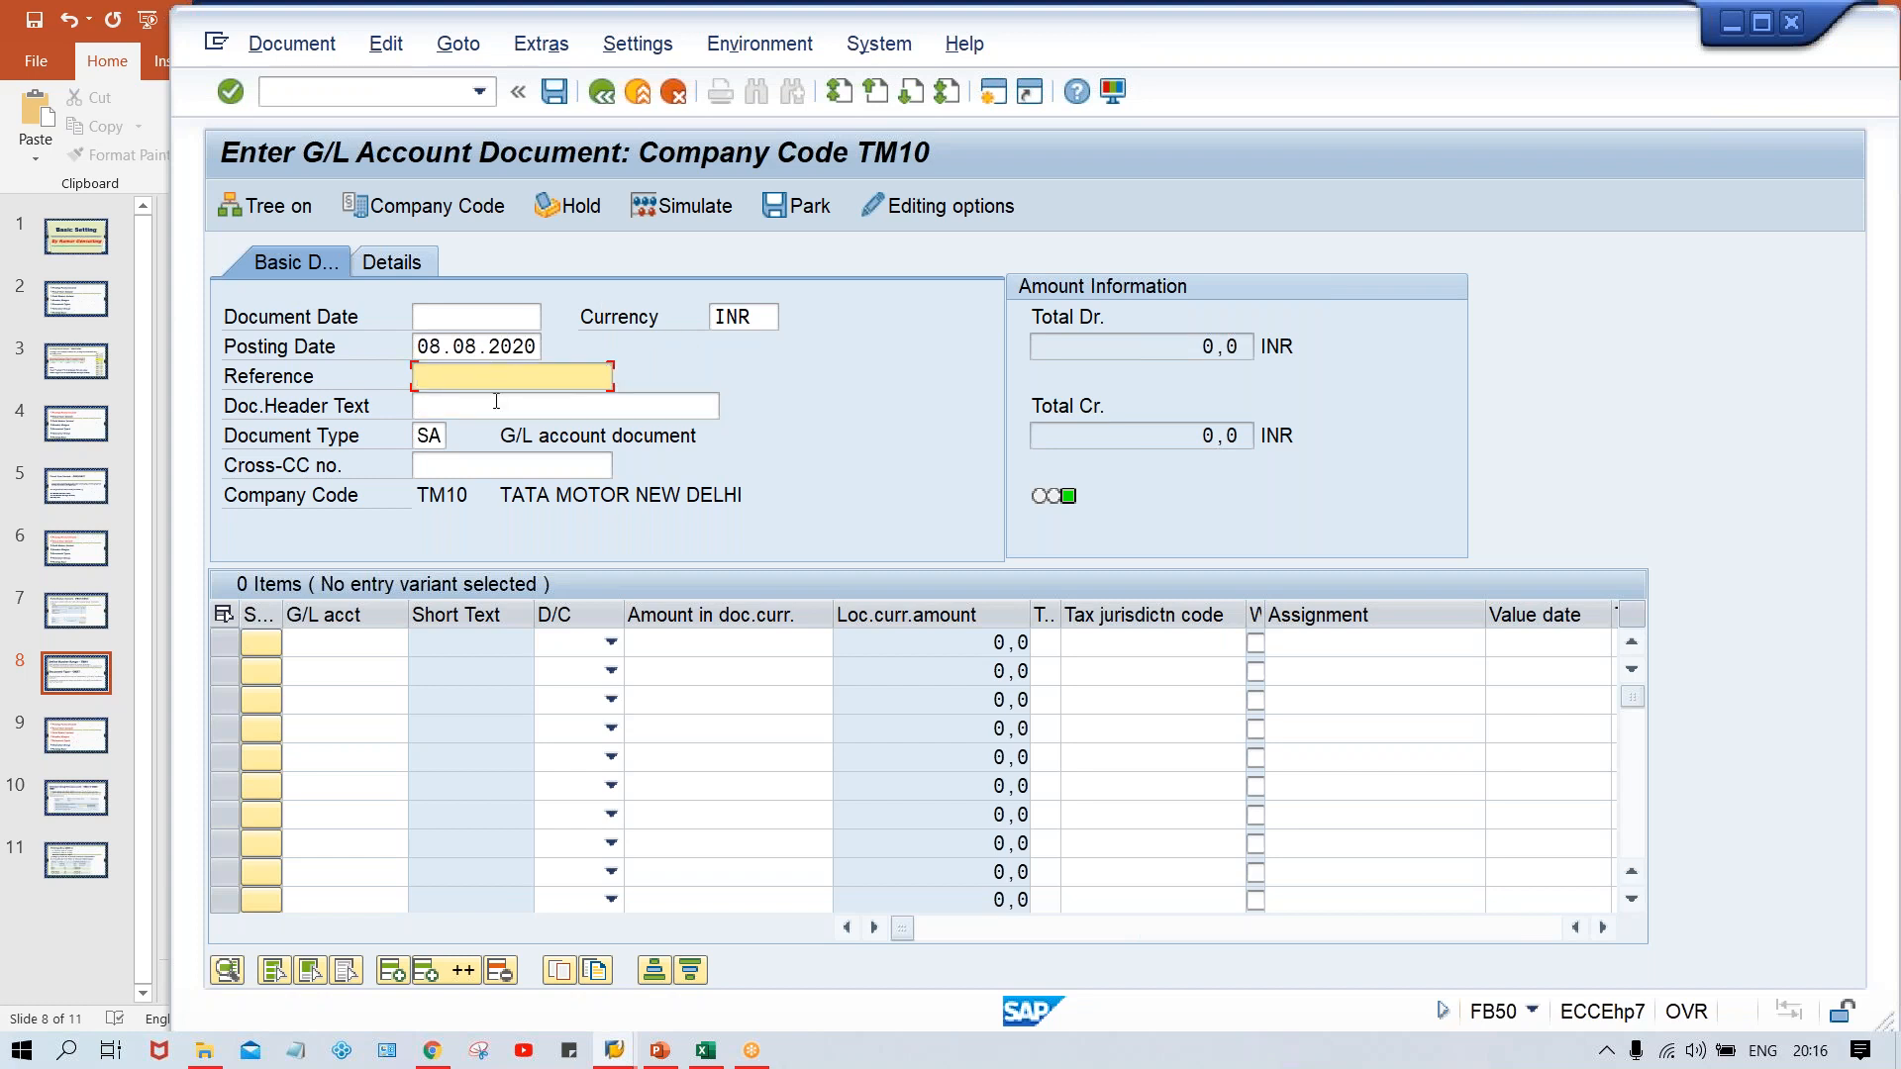
click(496, 401)
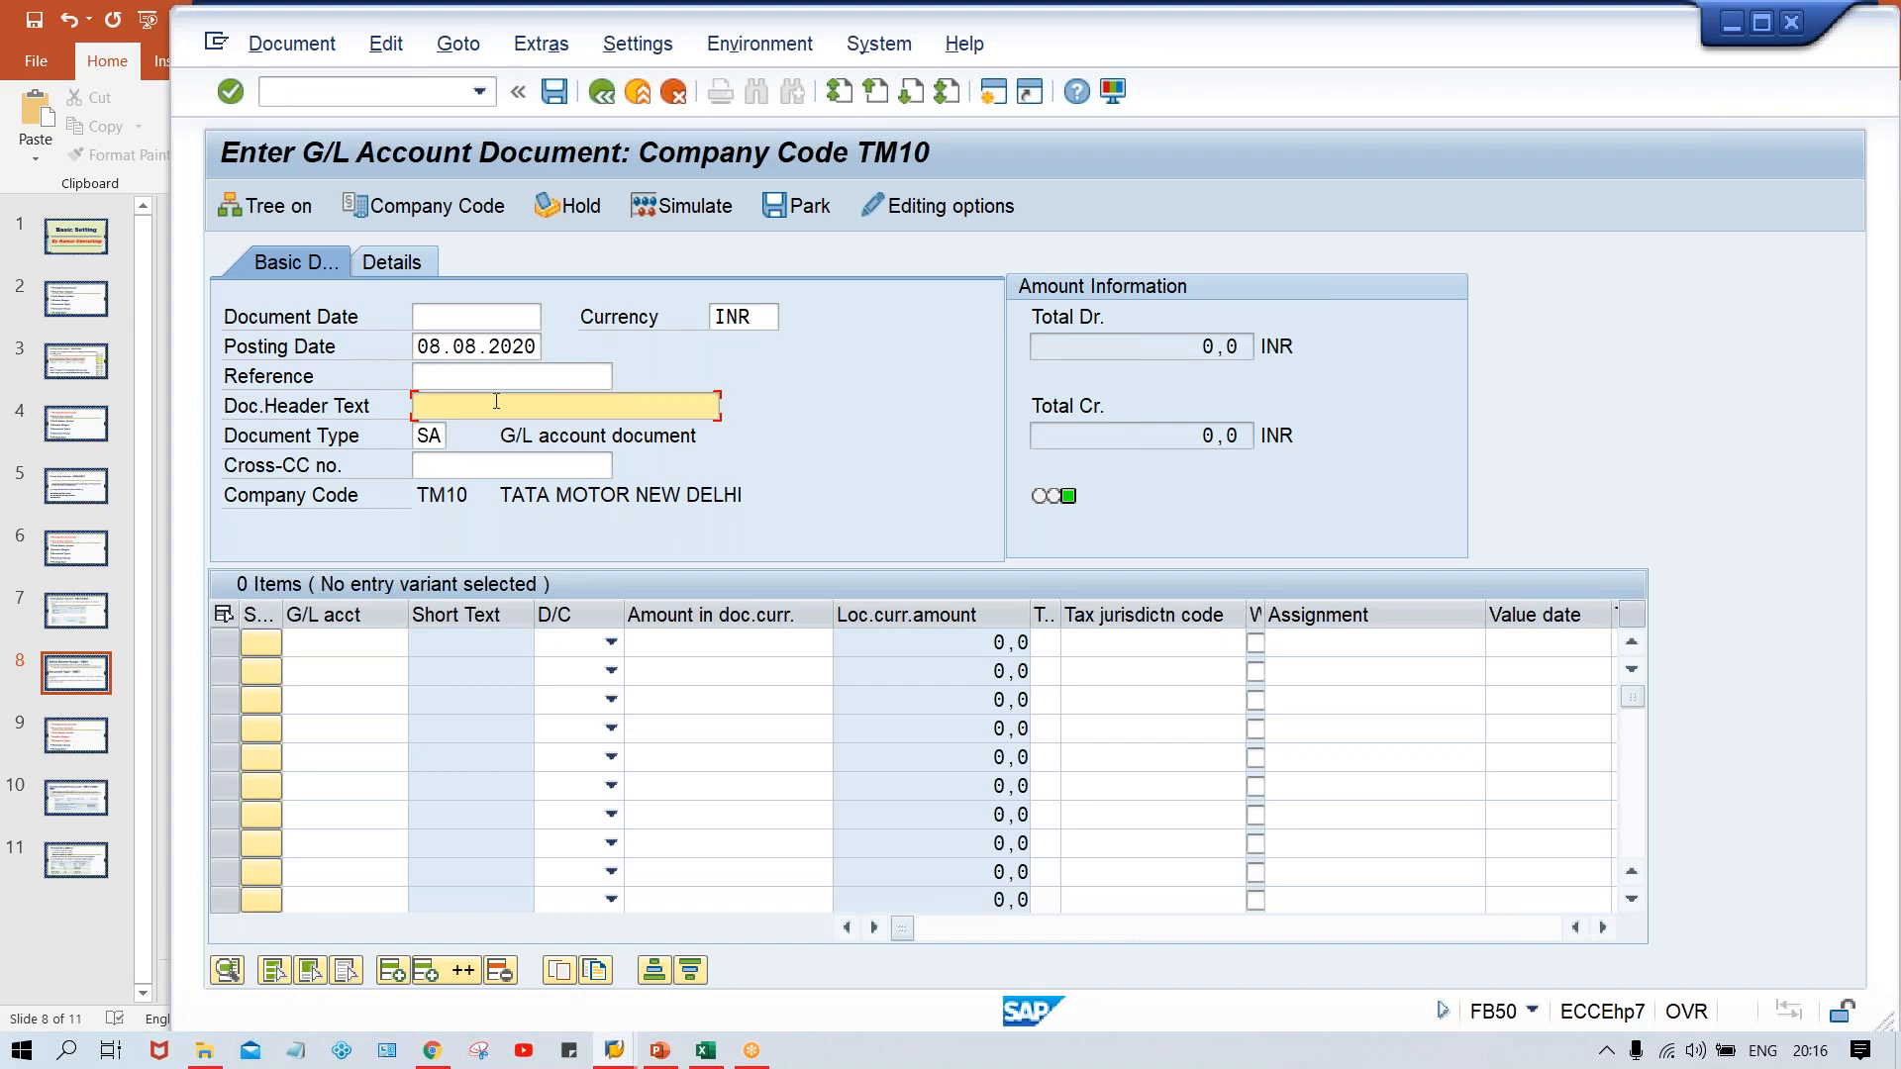
click(448, 372)
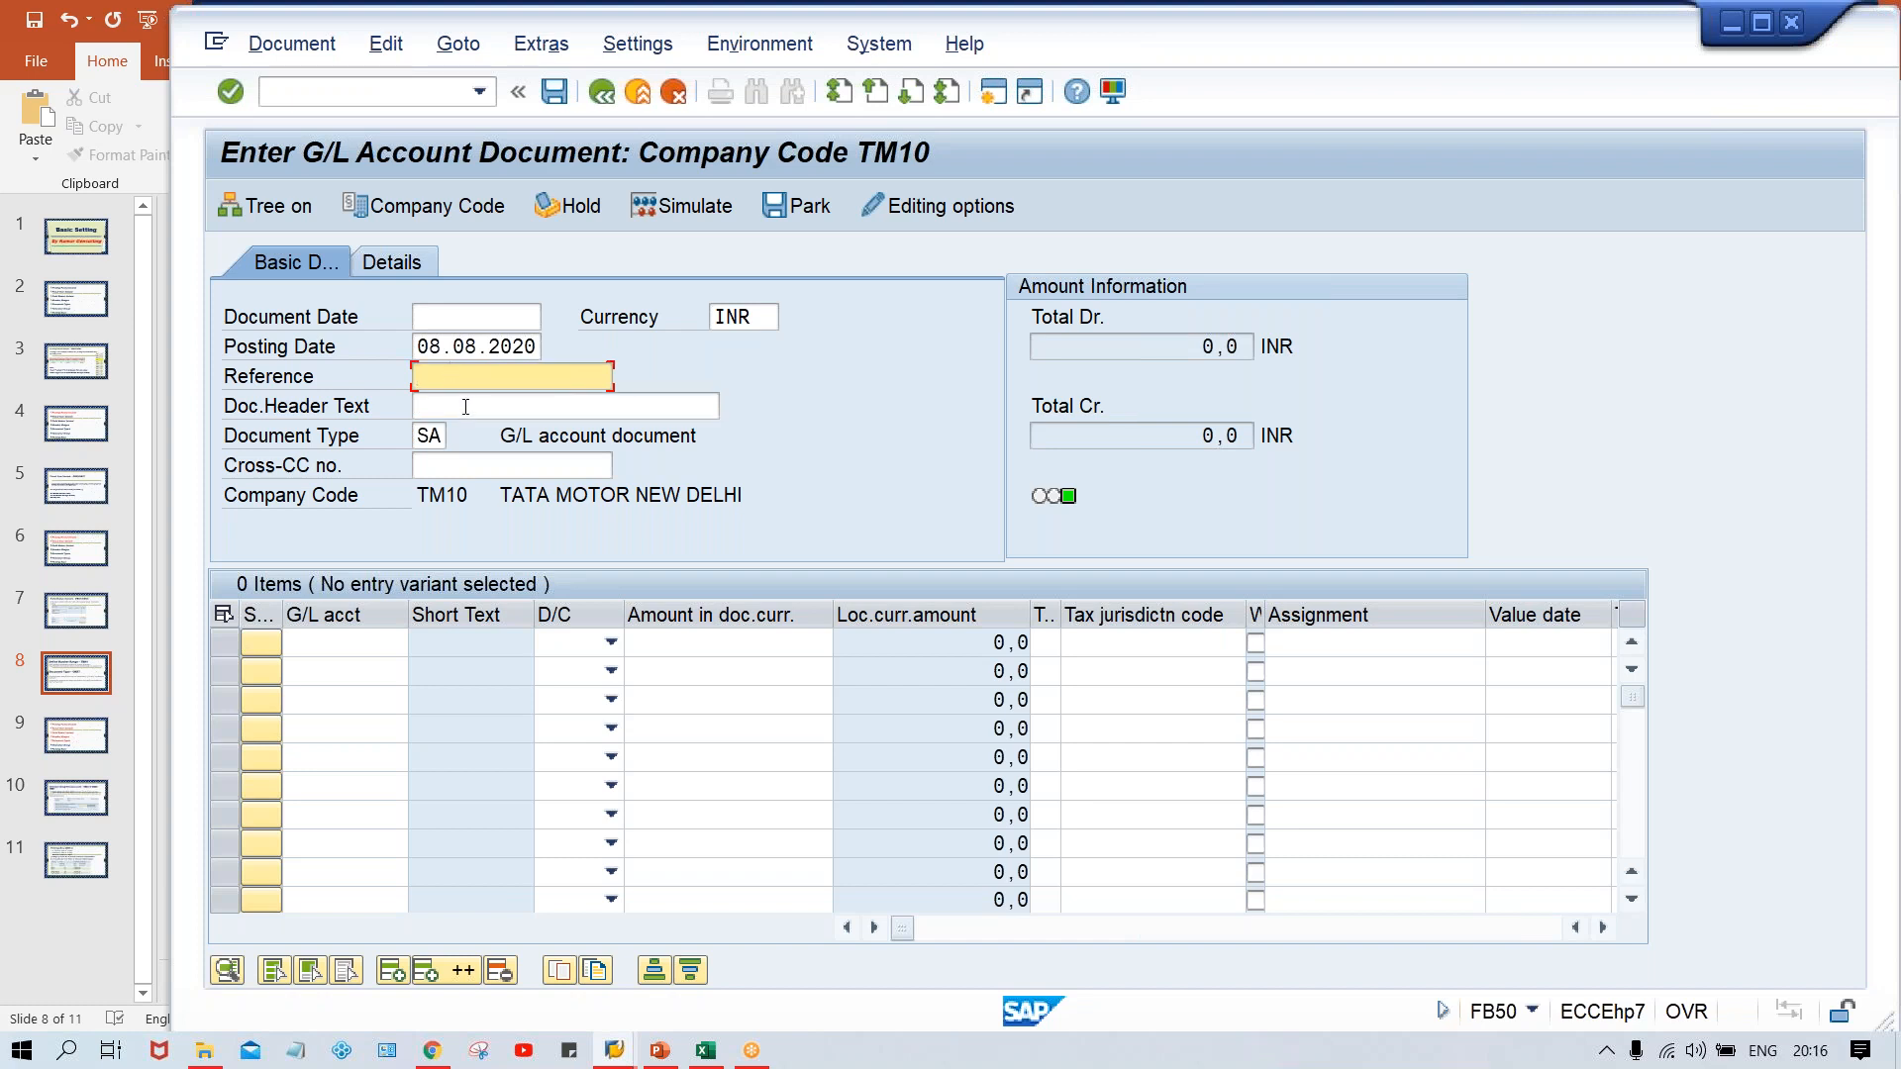
click(464, 398)
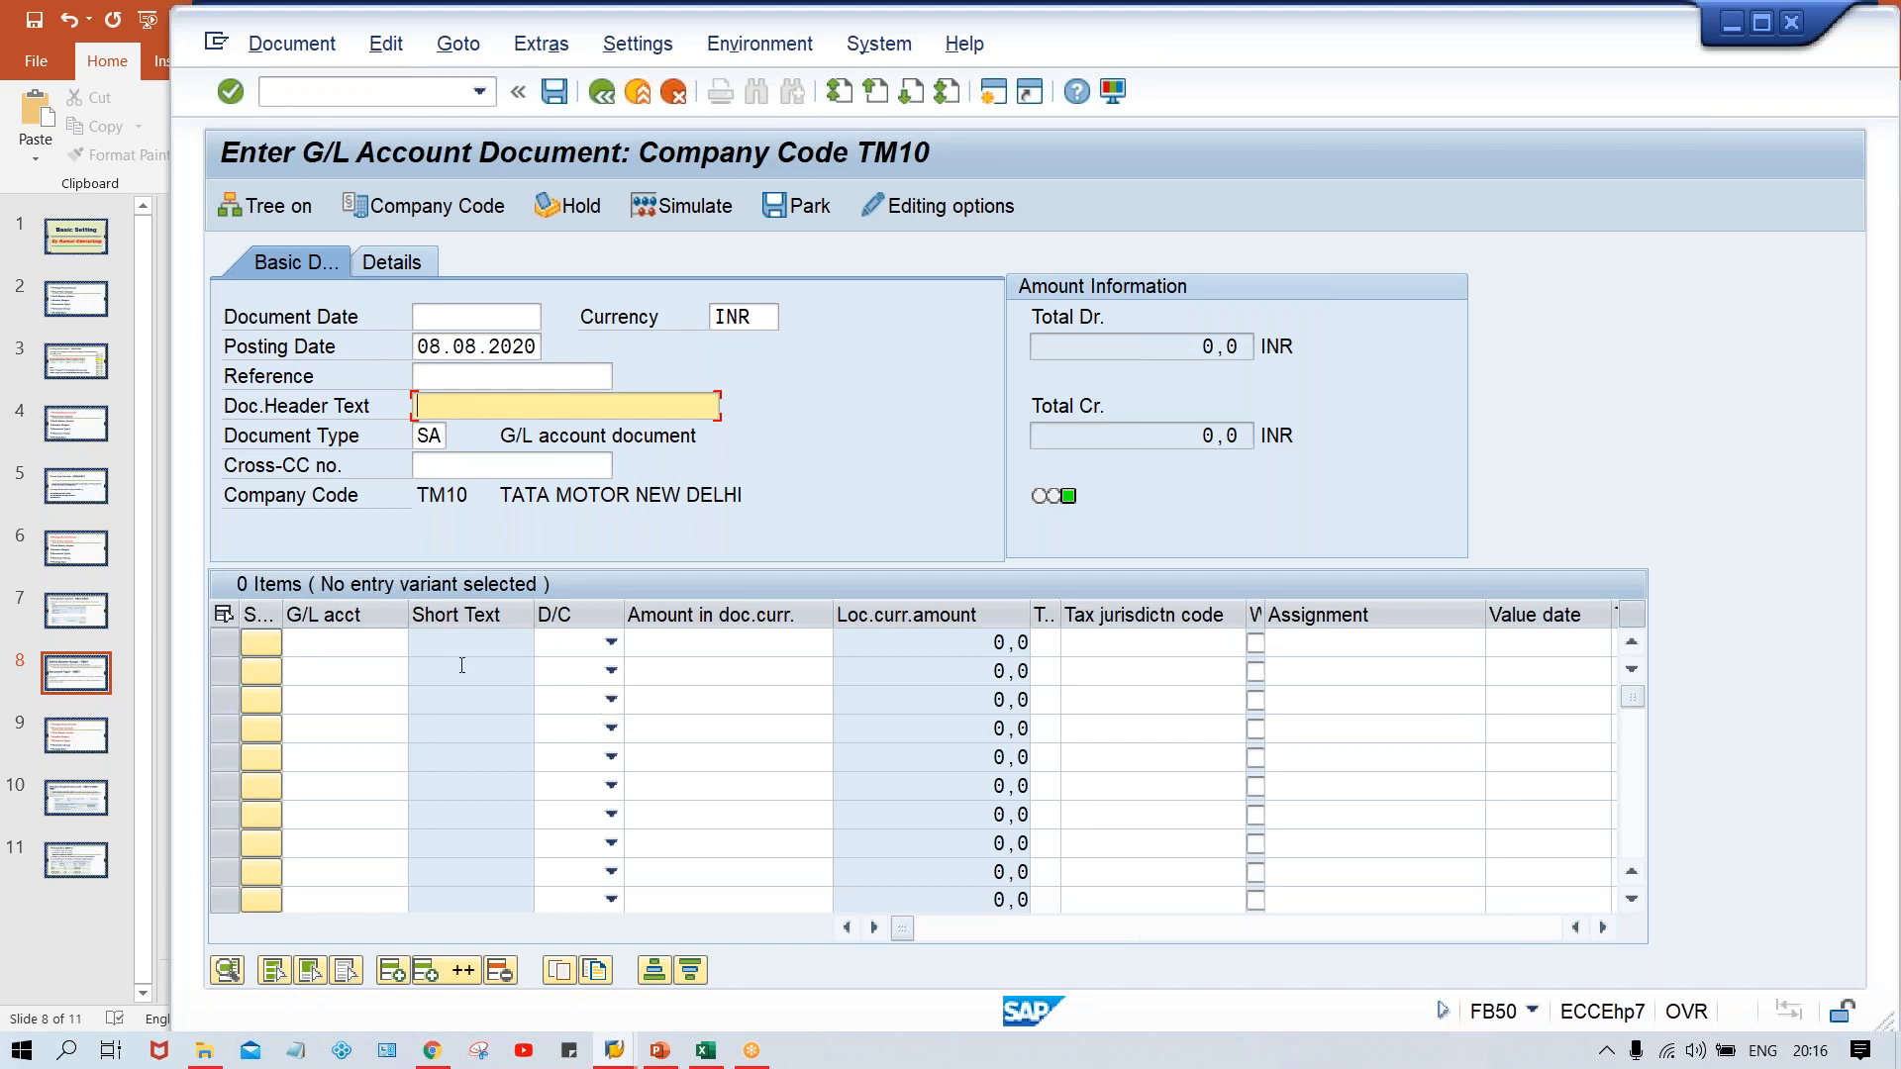
click(345, 642)
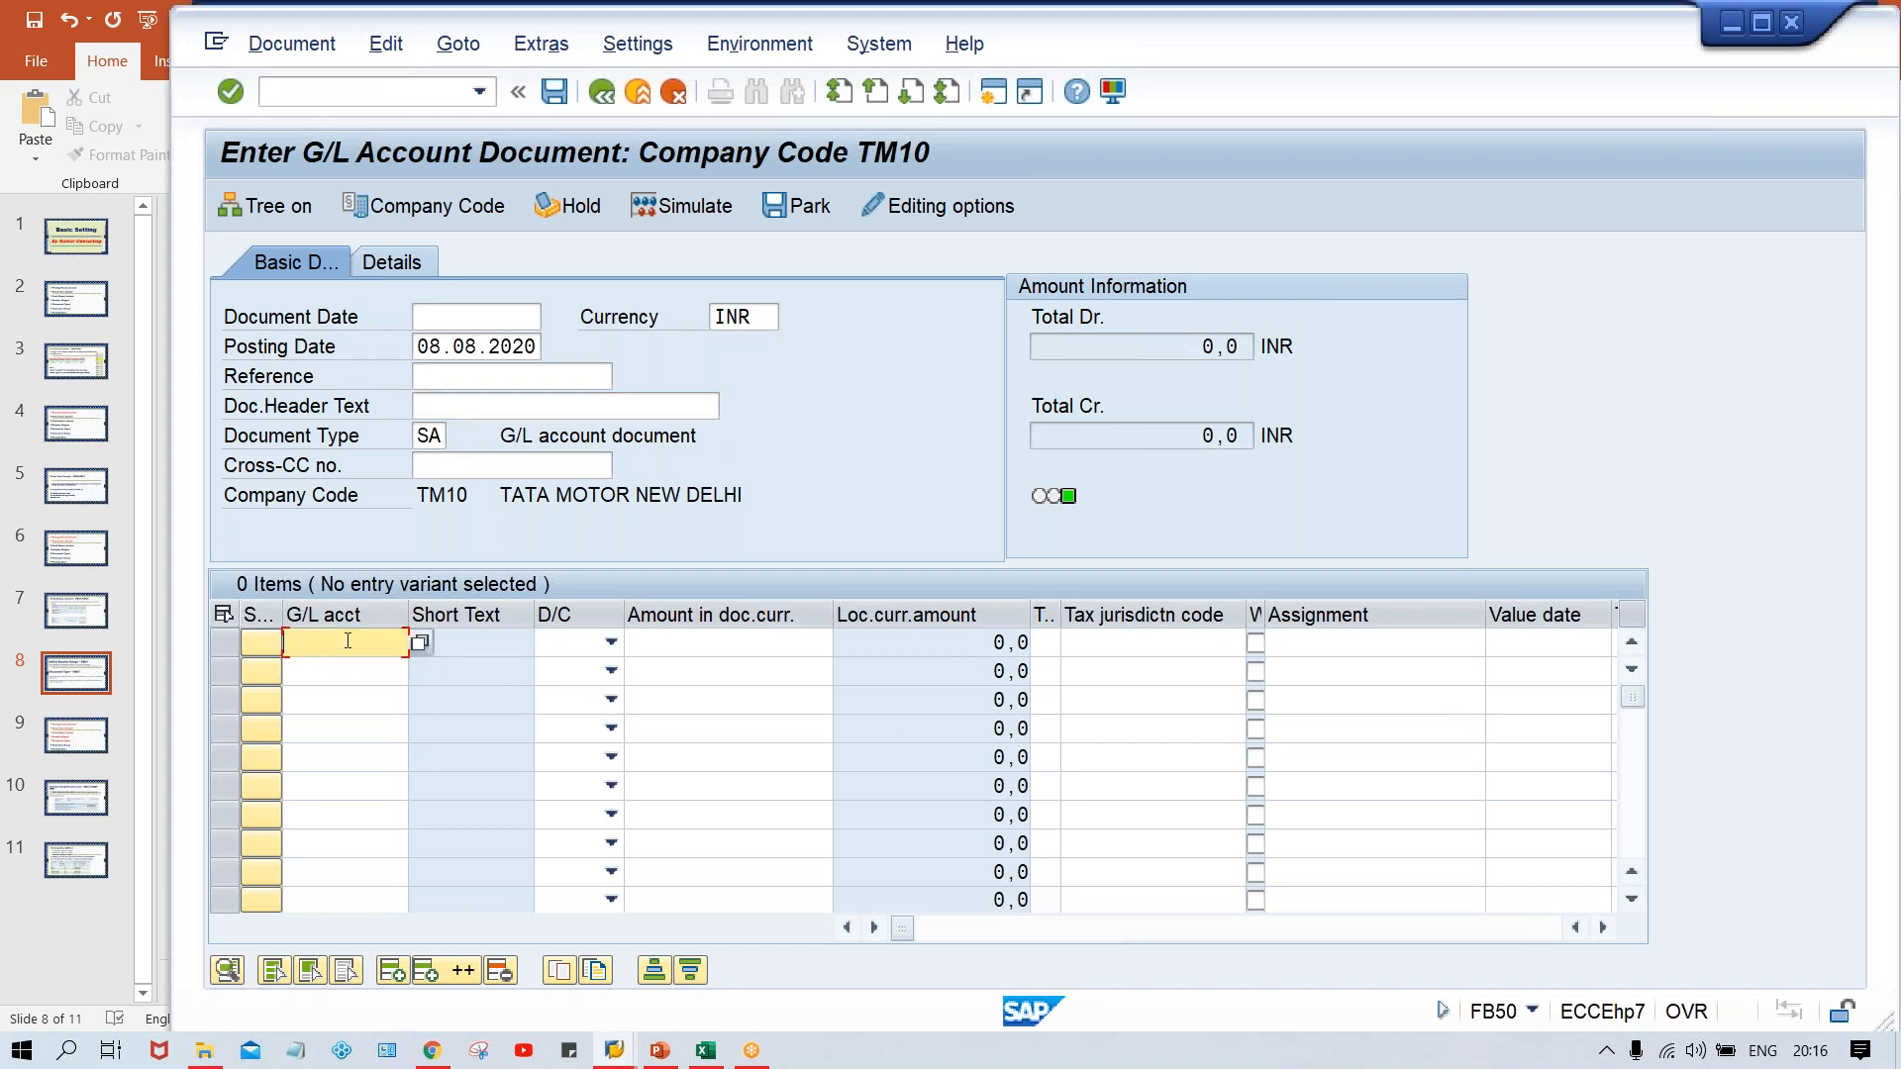
click(1373, 641)
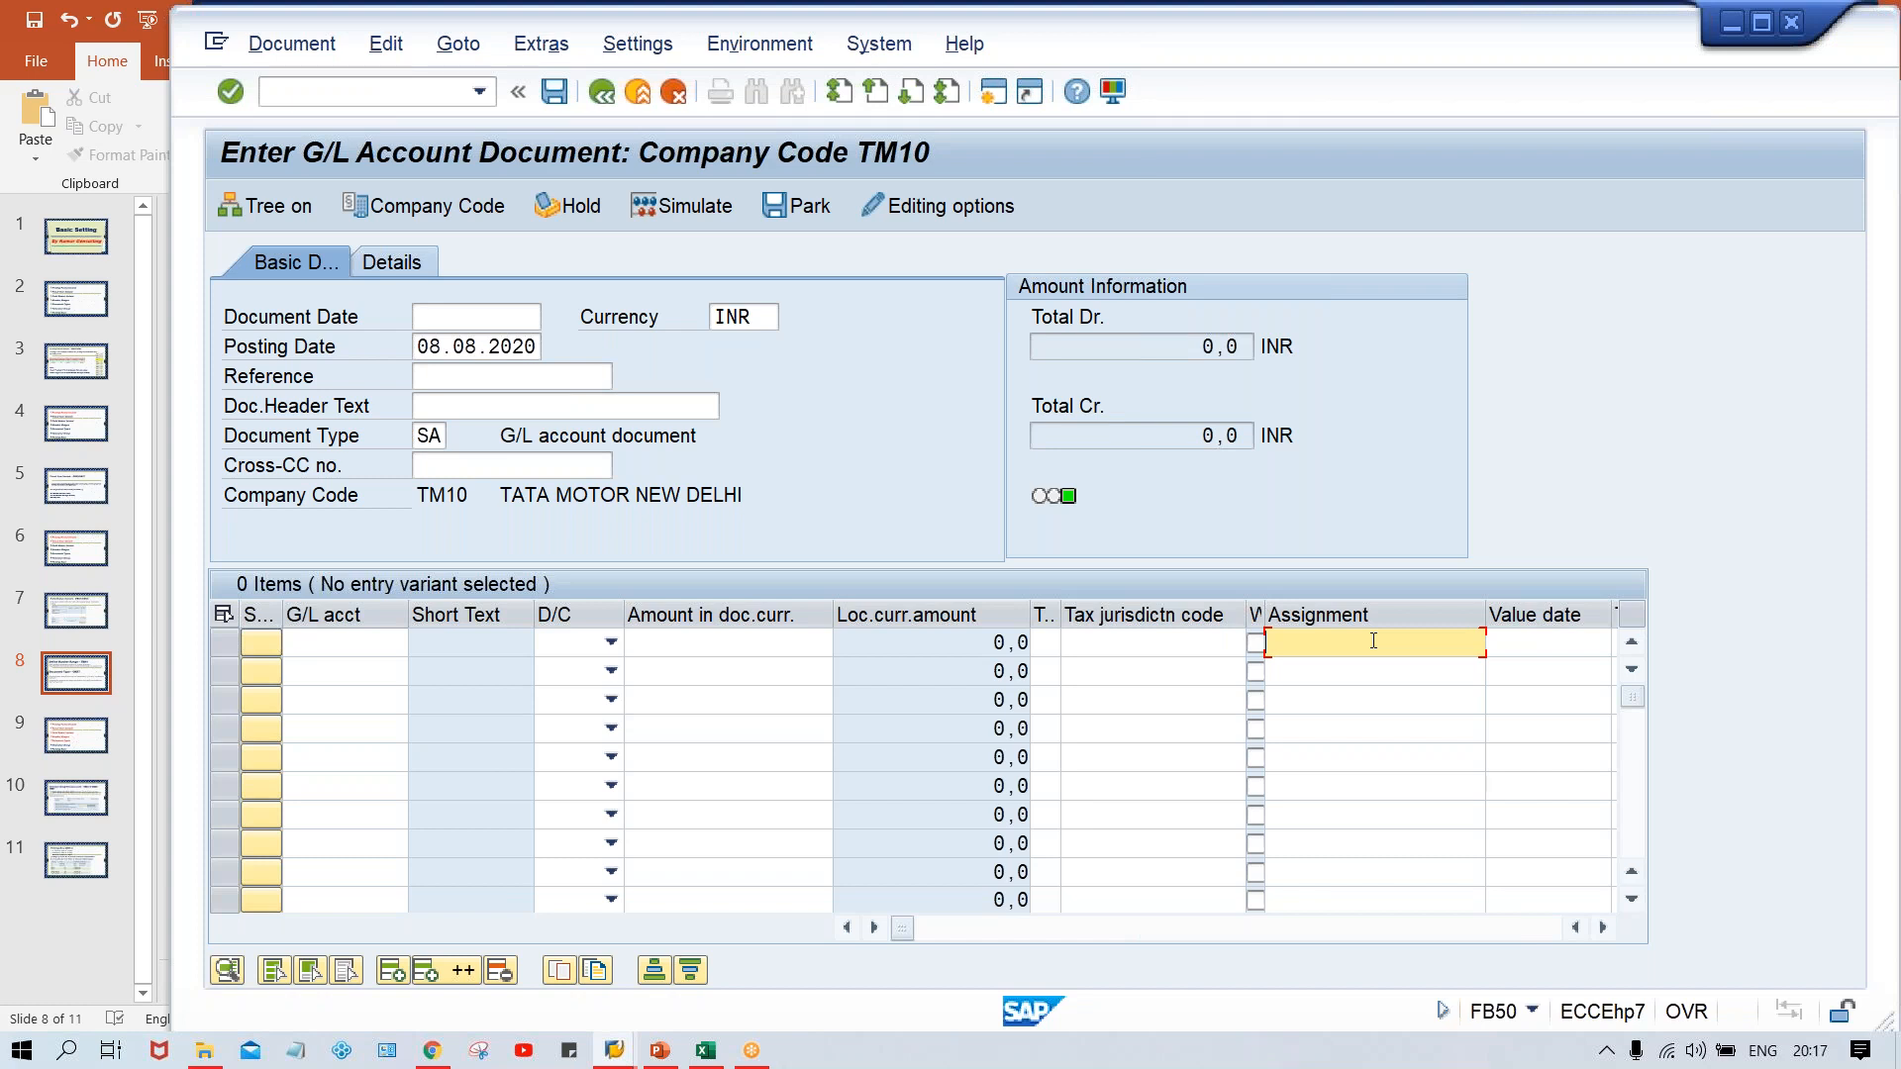
click(477, 375)
click(478, 407)
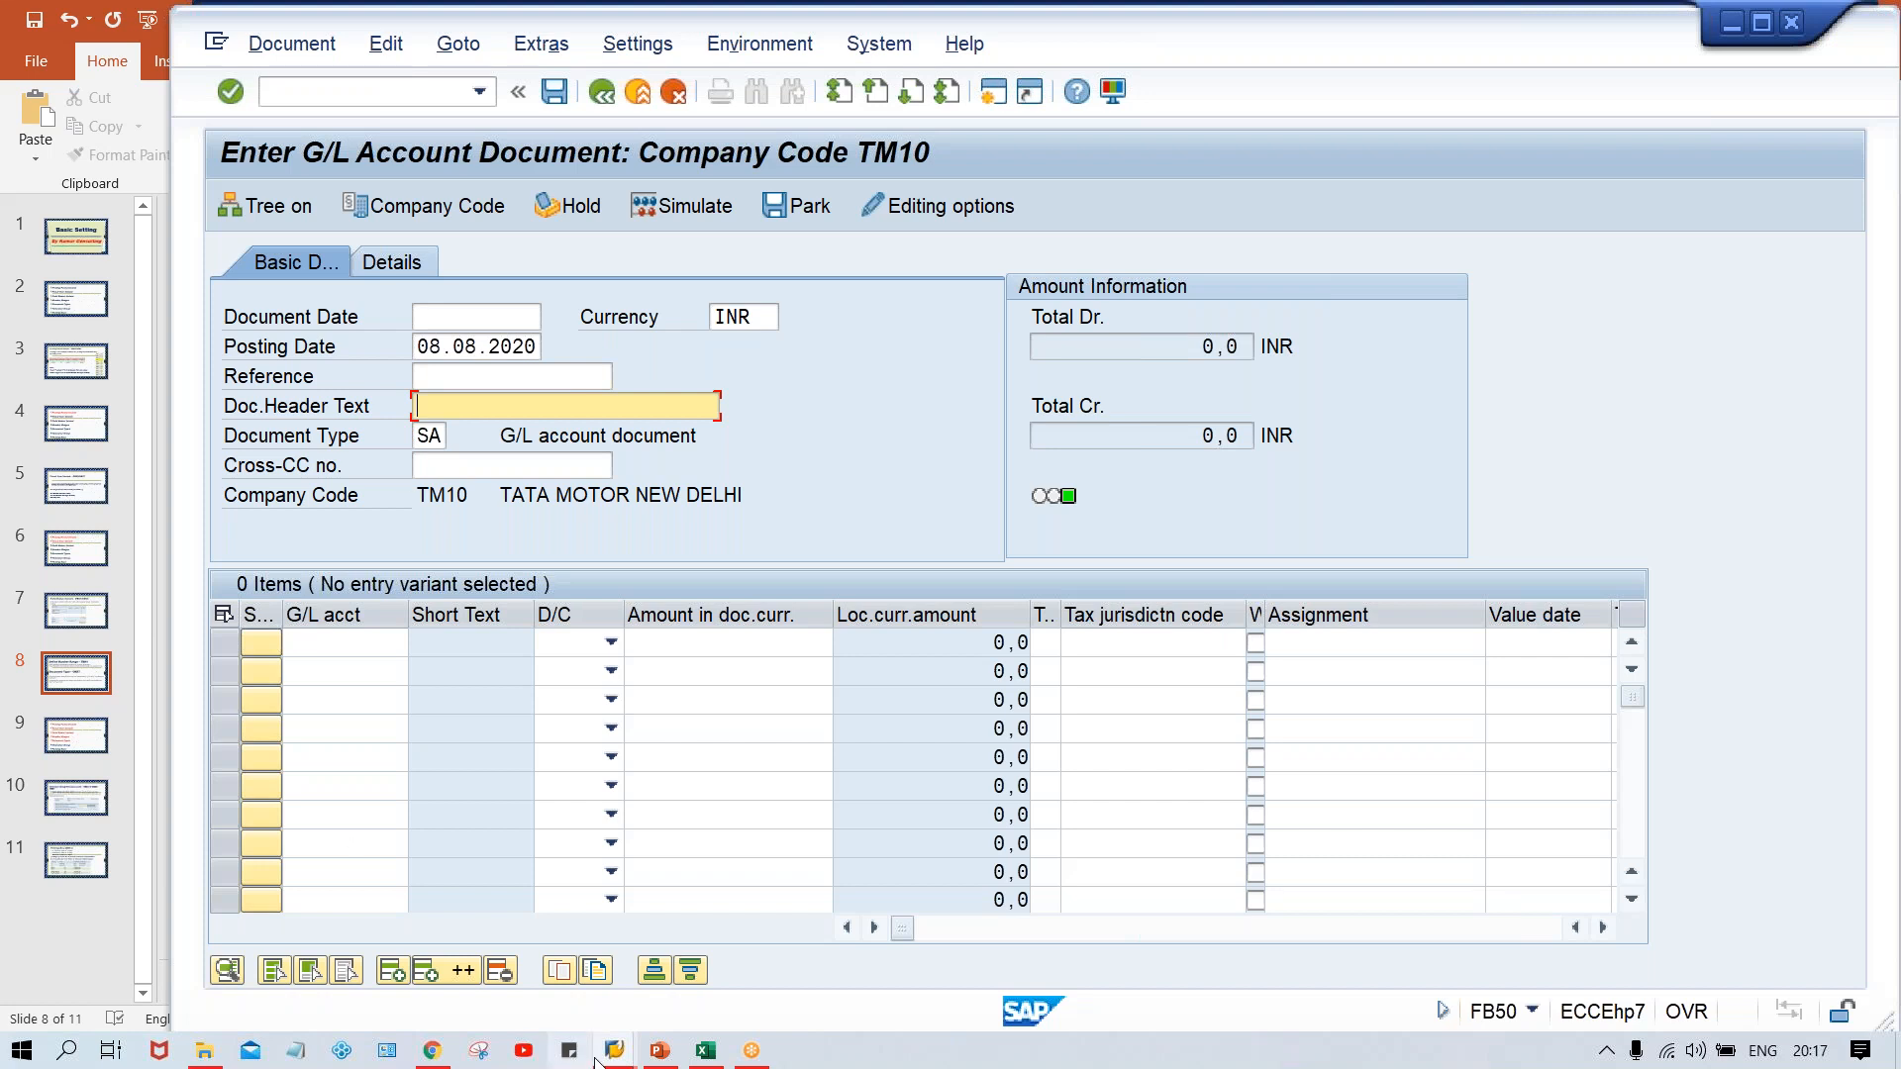
In the OBA7 session, make reference number and document header text required during document entry for type SA, and save
mouse_move(610, 1055)
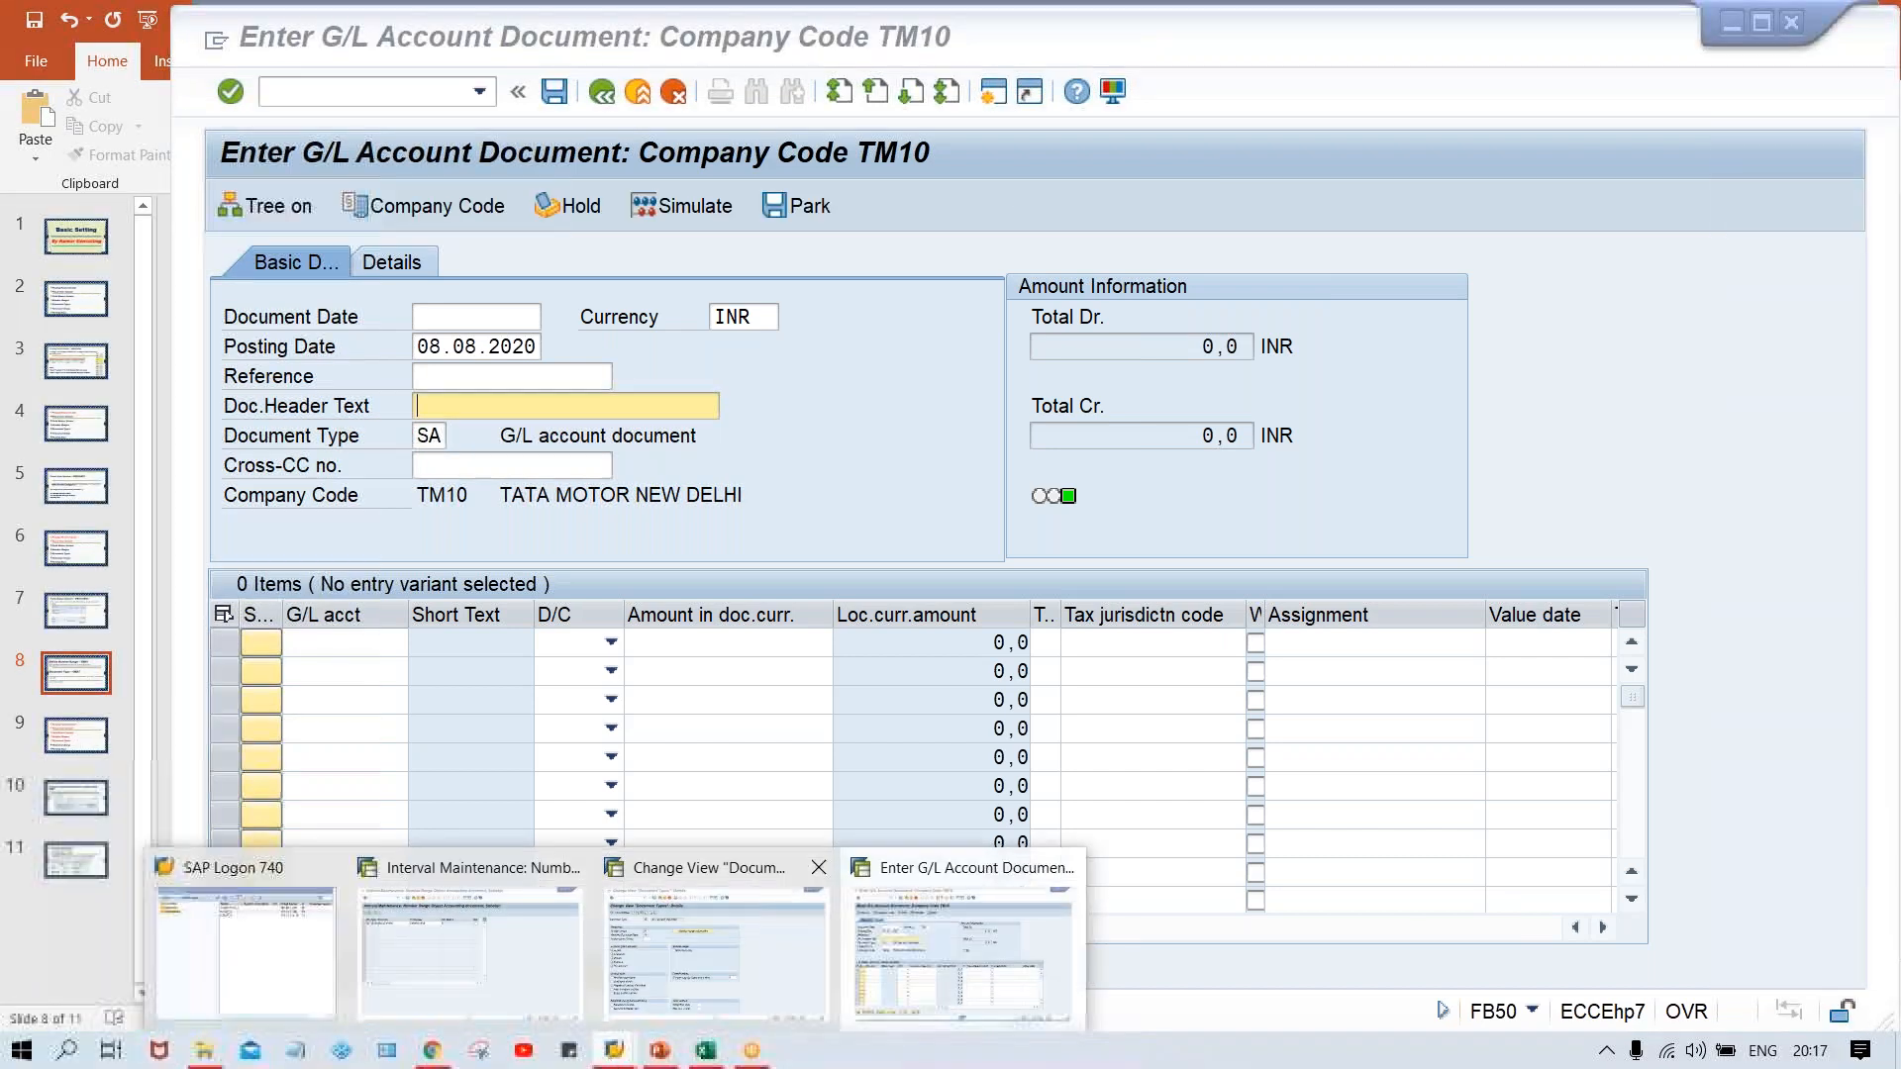
click(786, 934)
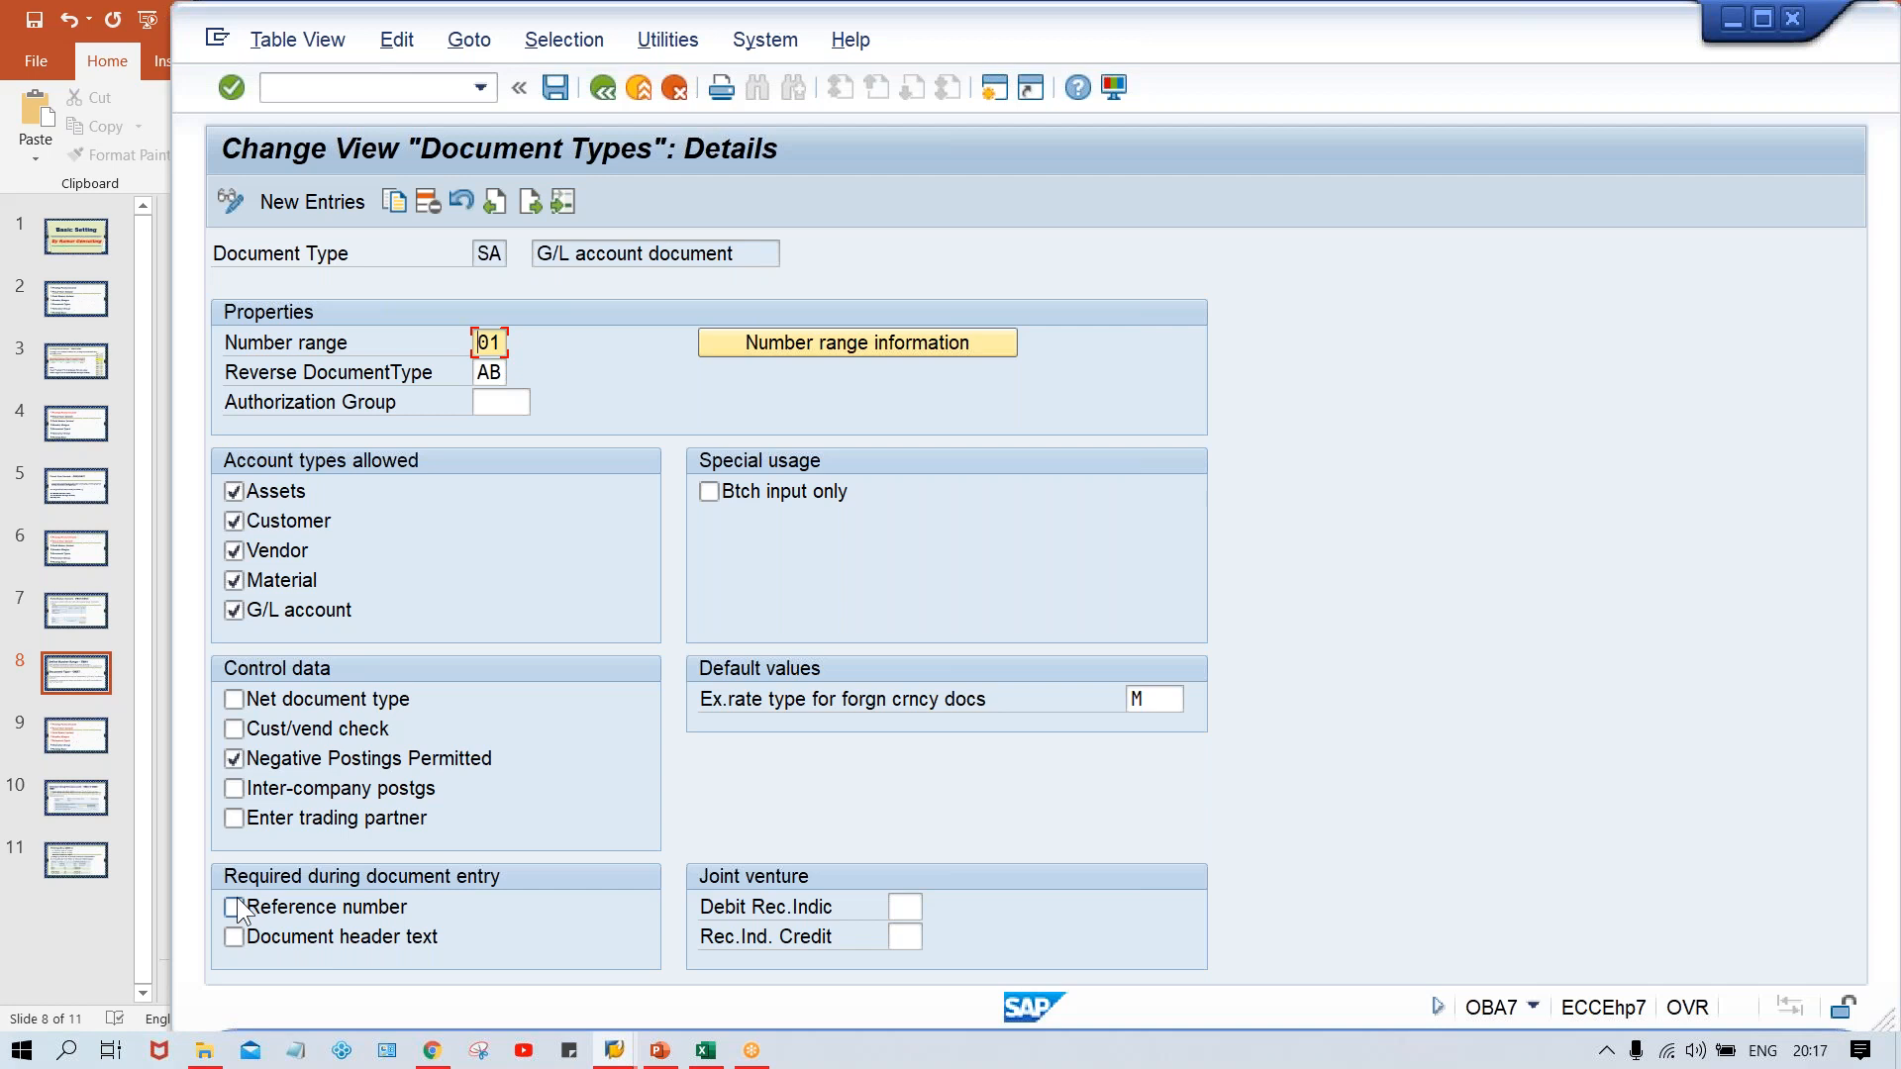
click(292, 909)
click(300, 939)
key(ctrl+s)
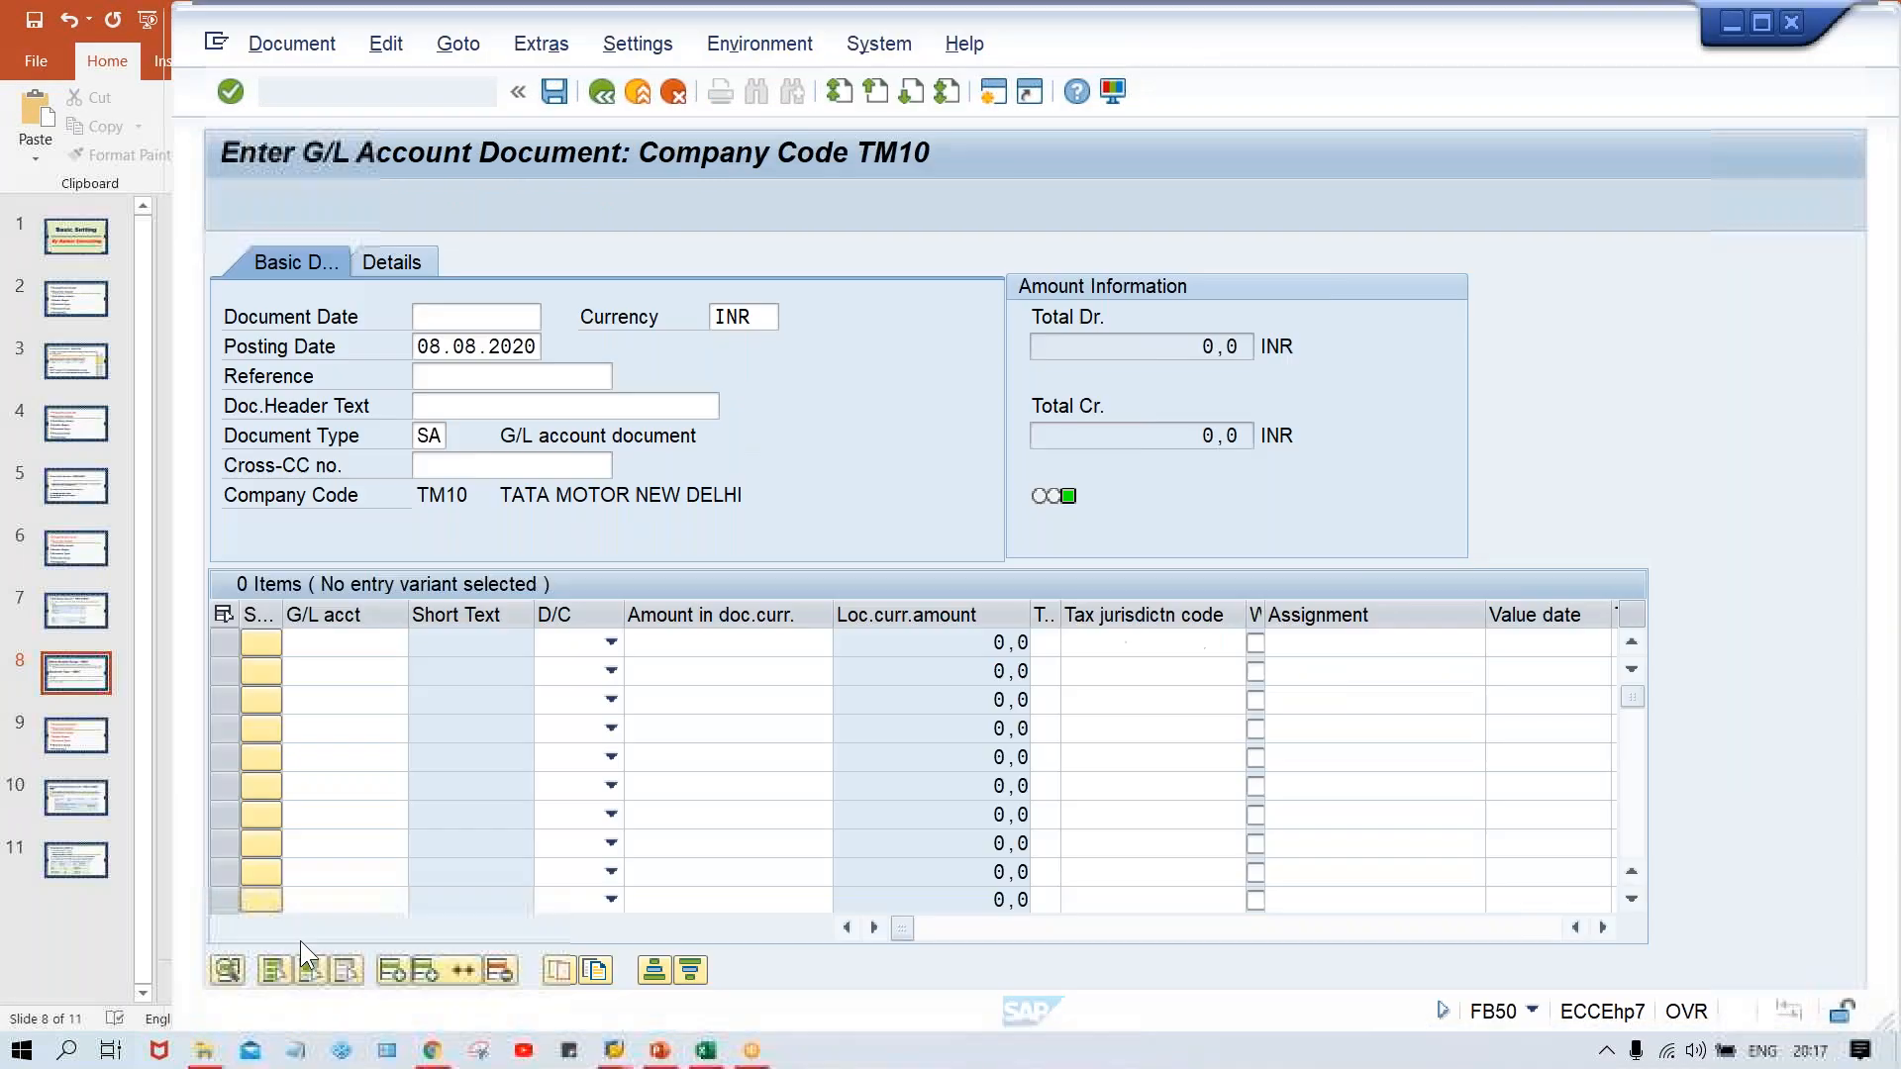
Set the document date to 08.08.2020 in the FB50 G/L account document, leaving the Reference field empty
click(517, 376)
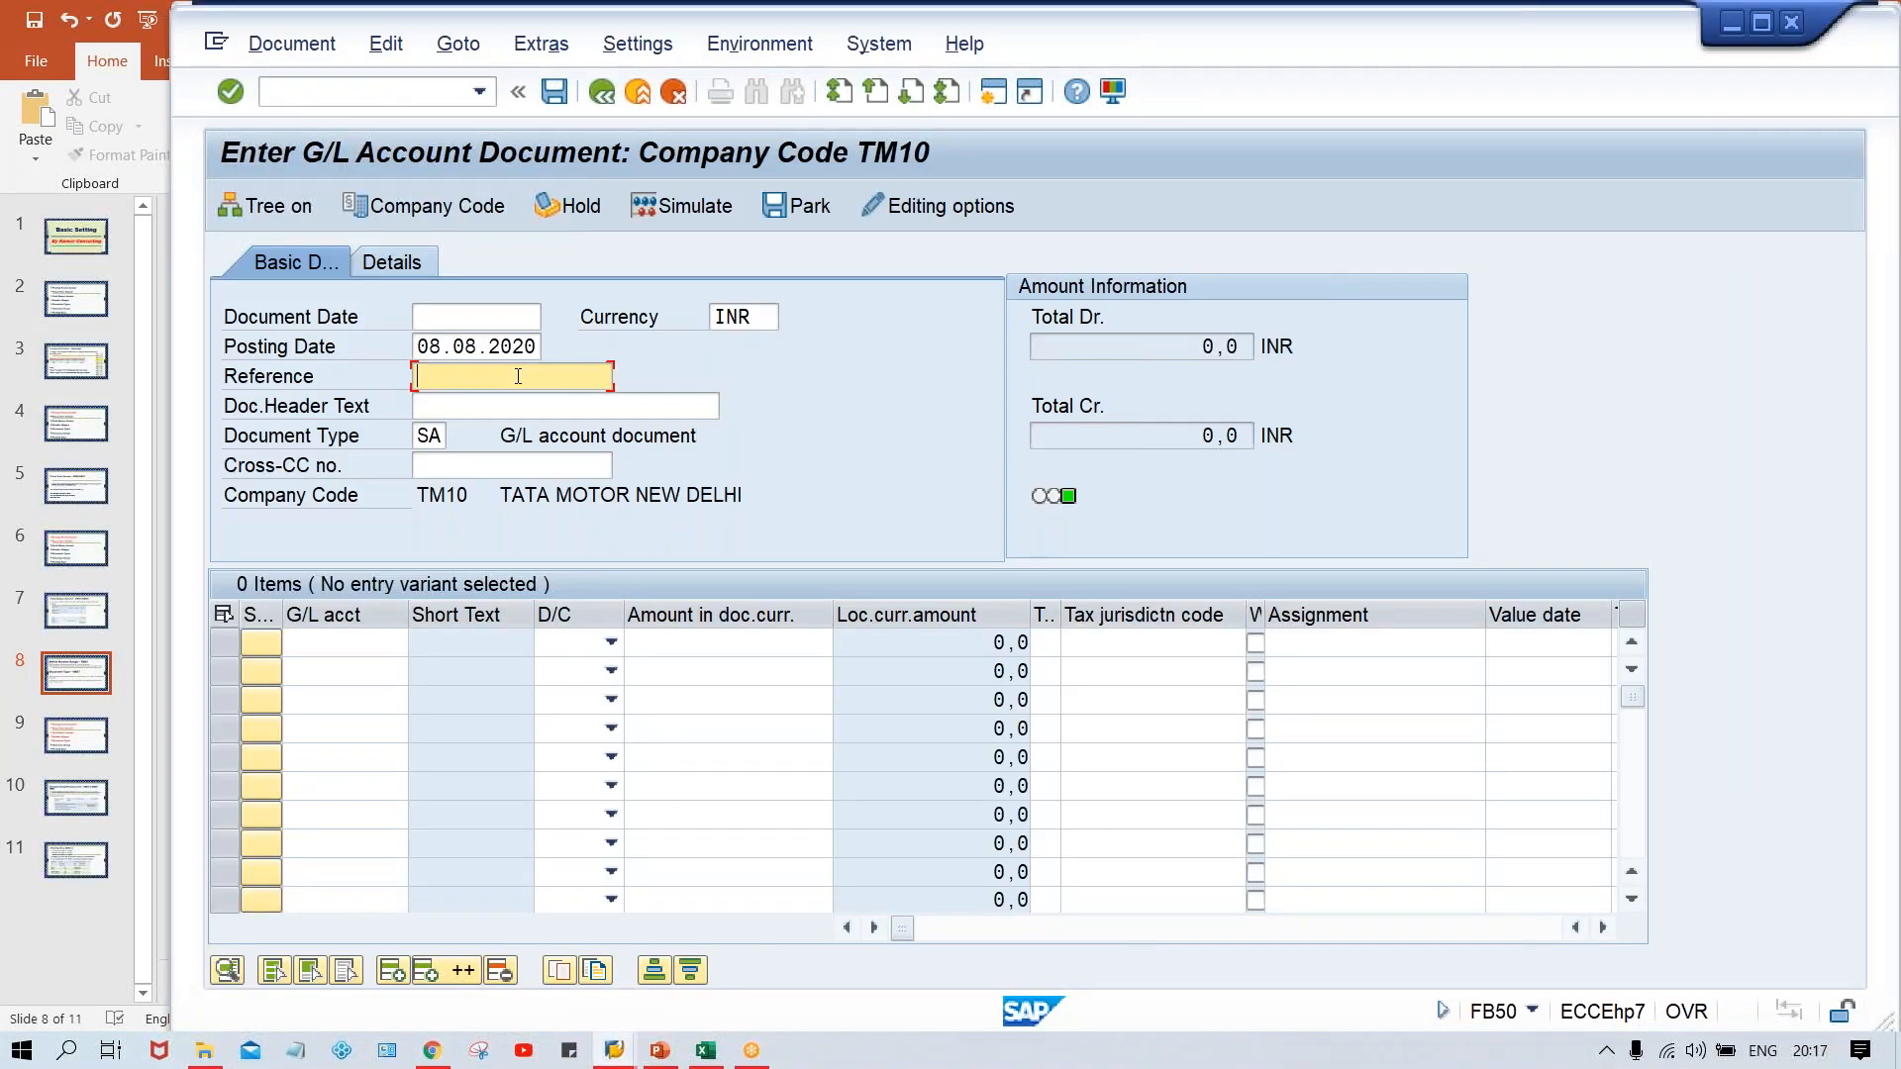
click(457, 341)
key(End)
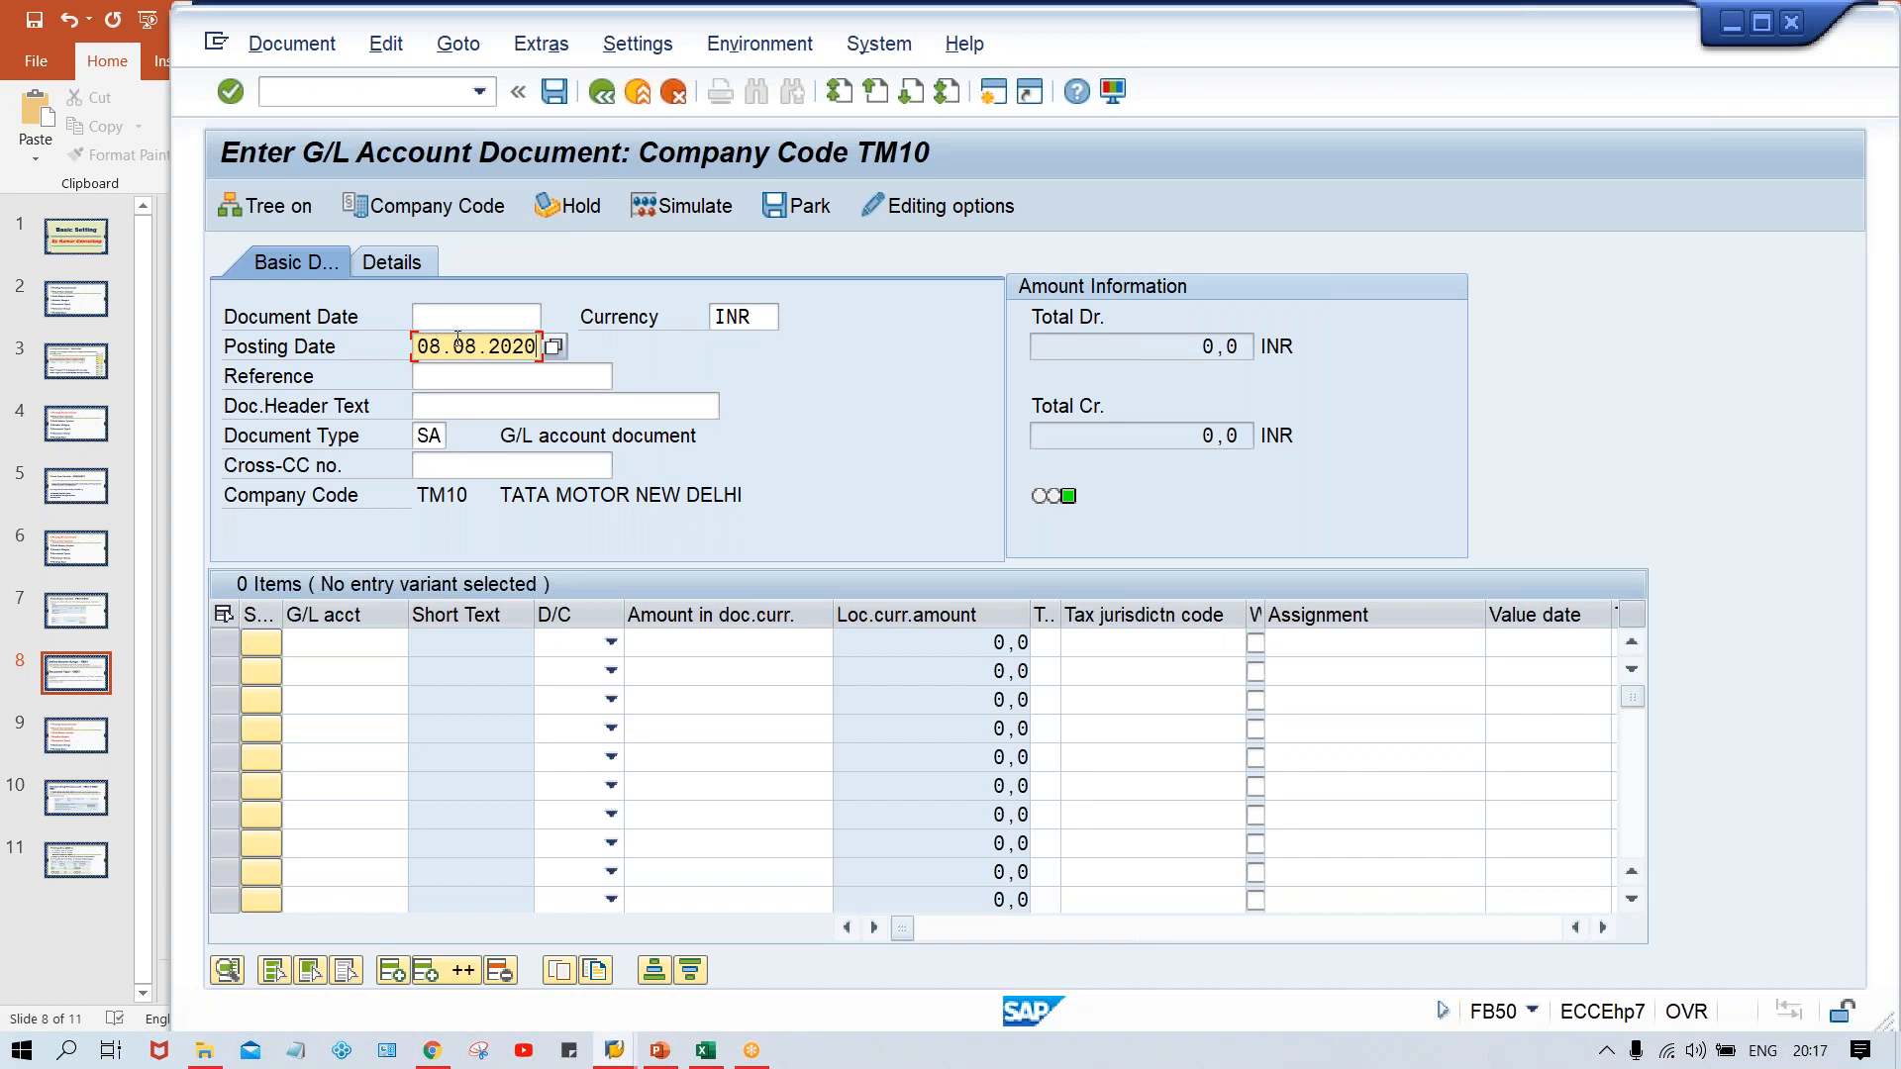
click(443, 315)
text(08.08.2020)
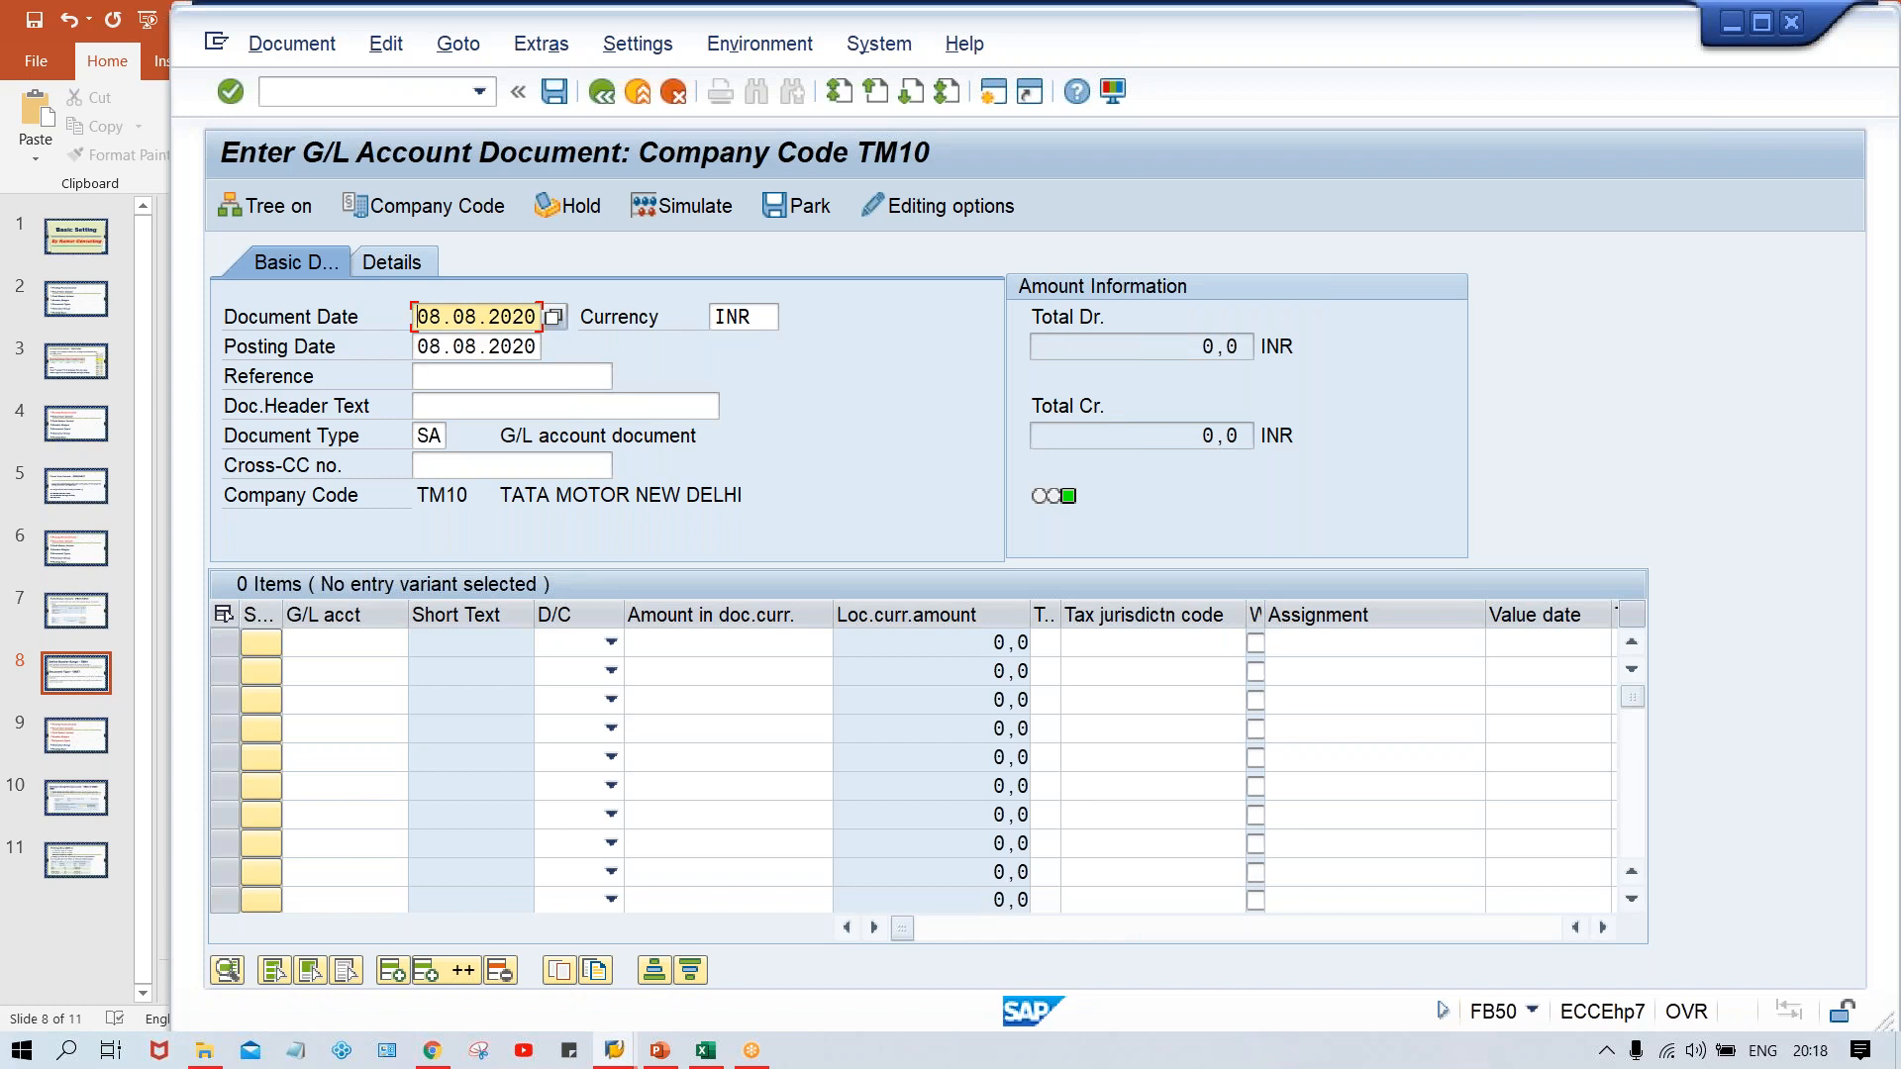
Restart FB50 with /NFB50, set the document date to 08.08.2020, and try to confirm the header with Reference left empty
click(396, 92)
text(/n)
key(BackSpace)
text(NFB50)
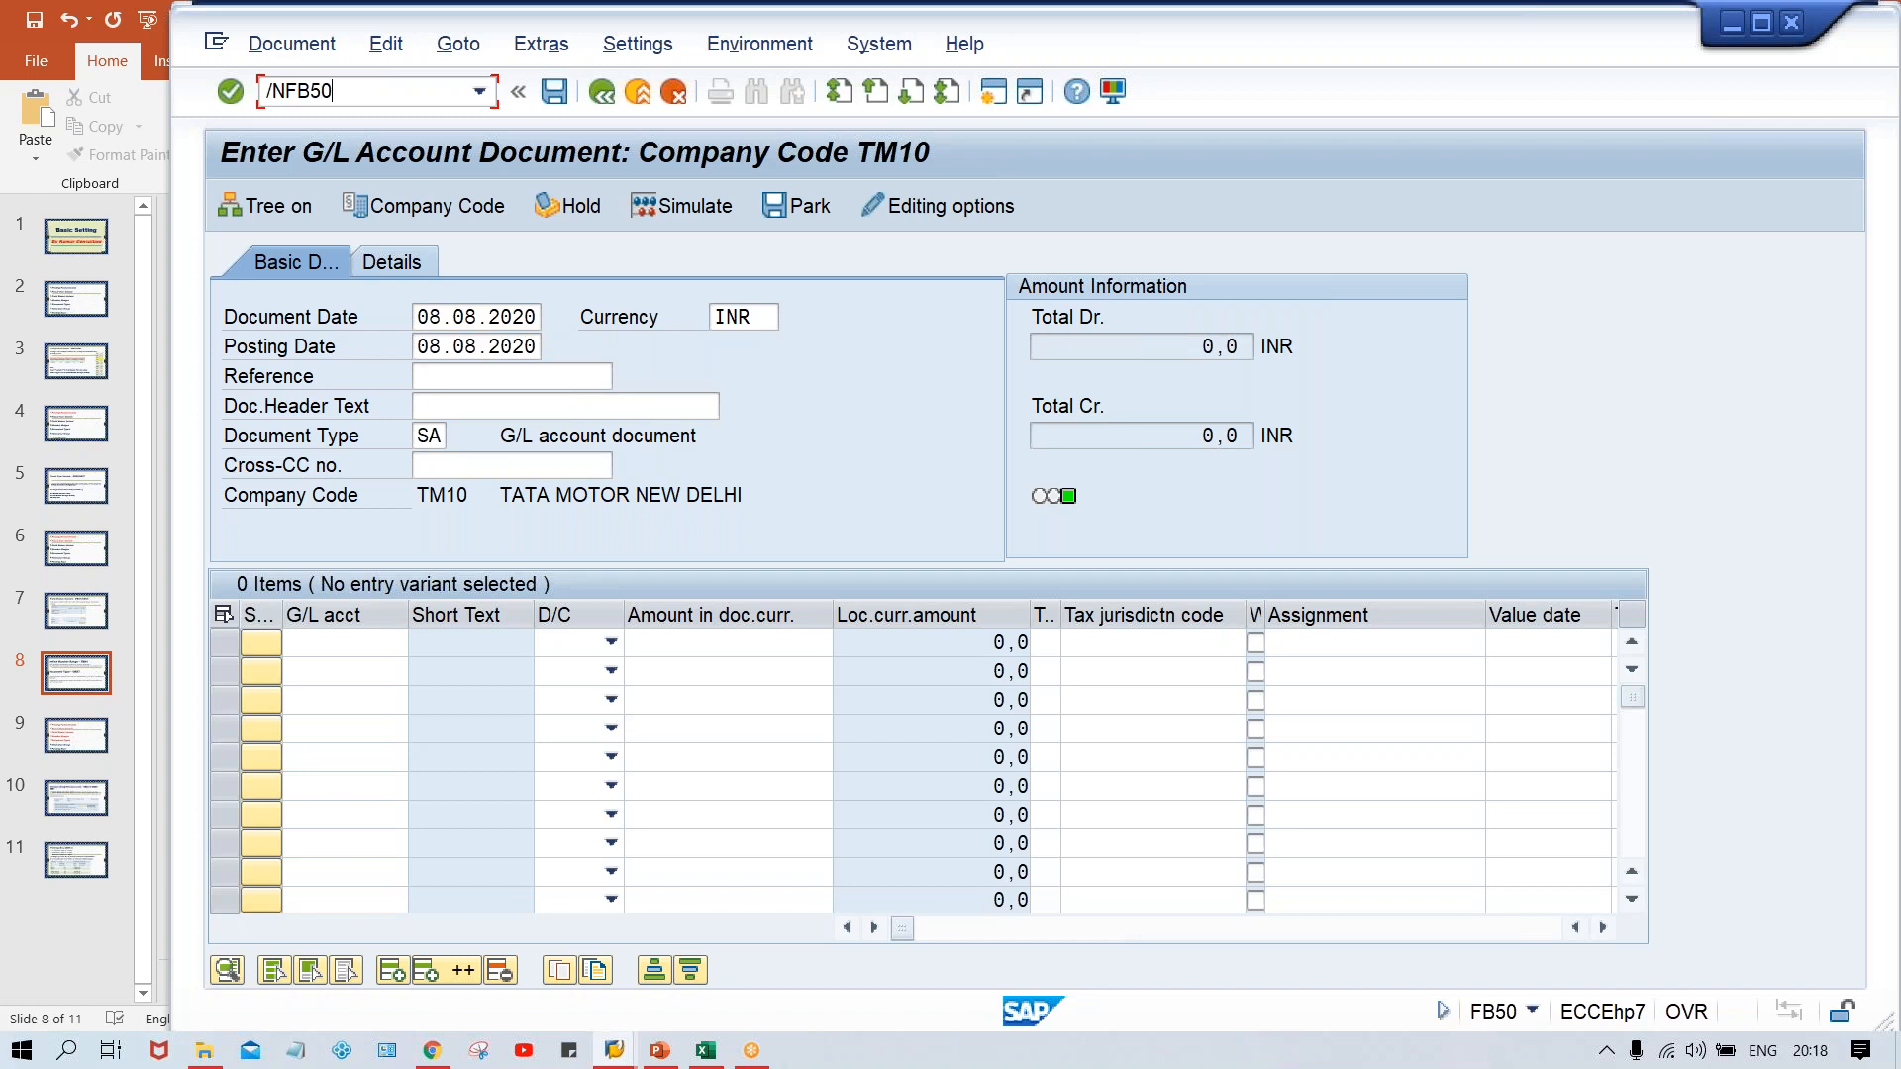
key(Return)
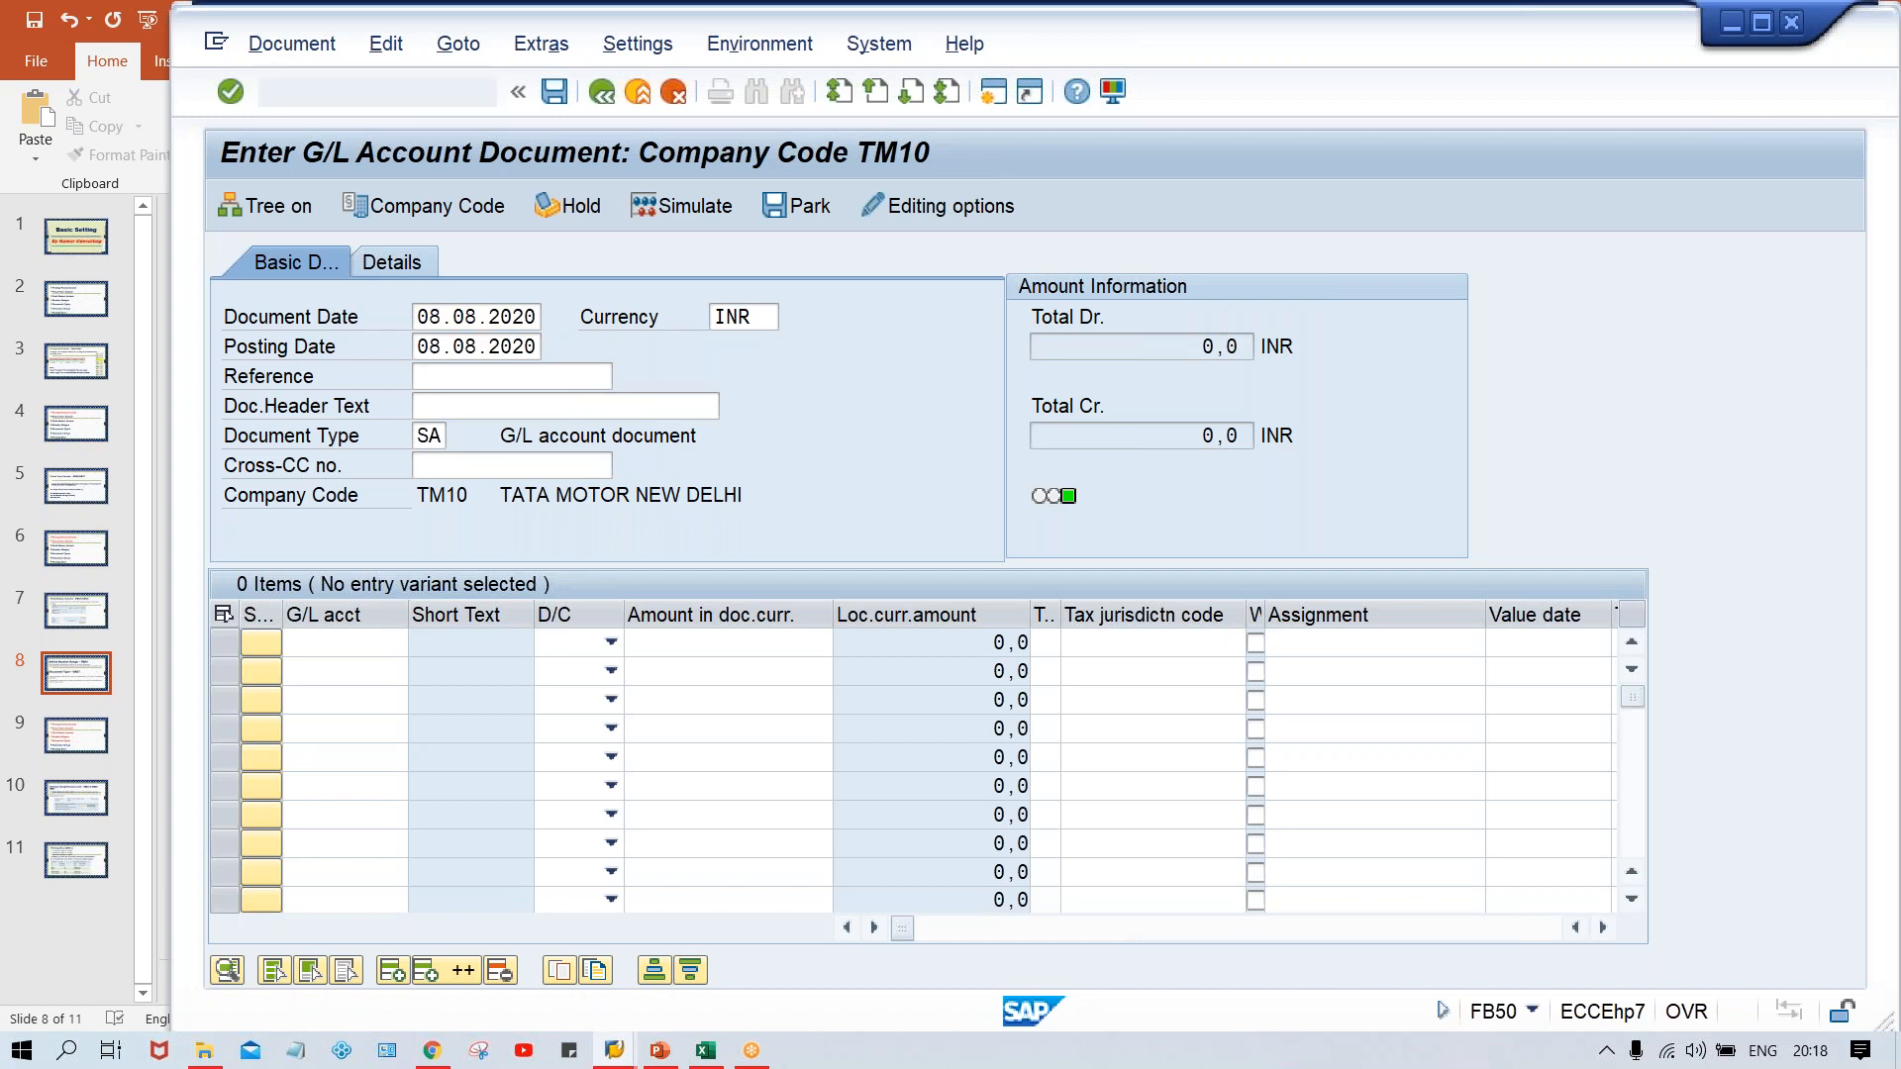
key(Down)
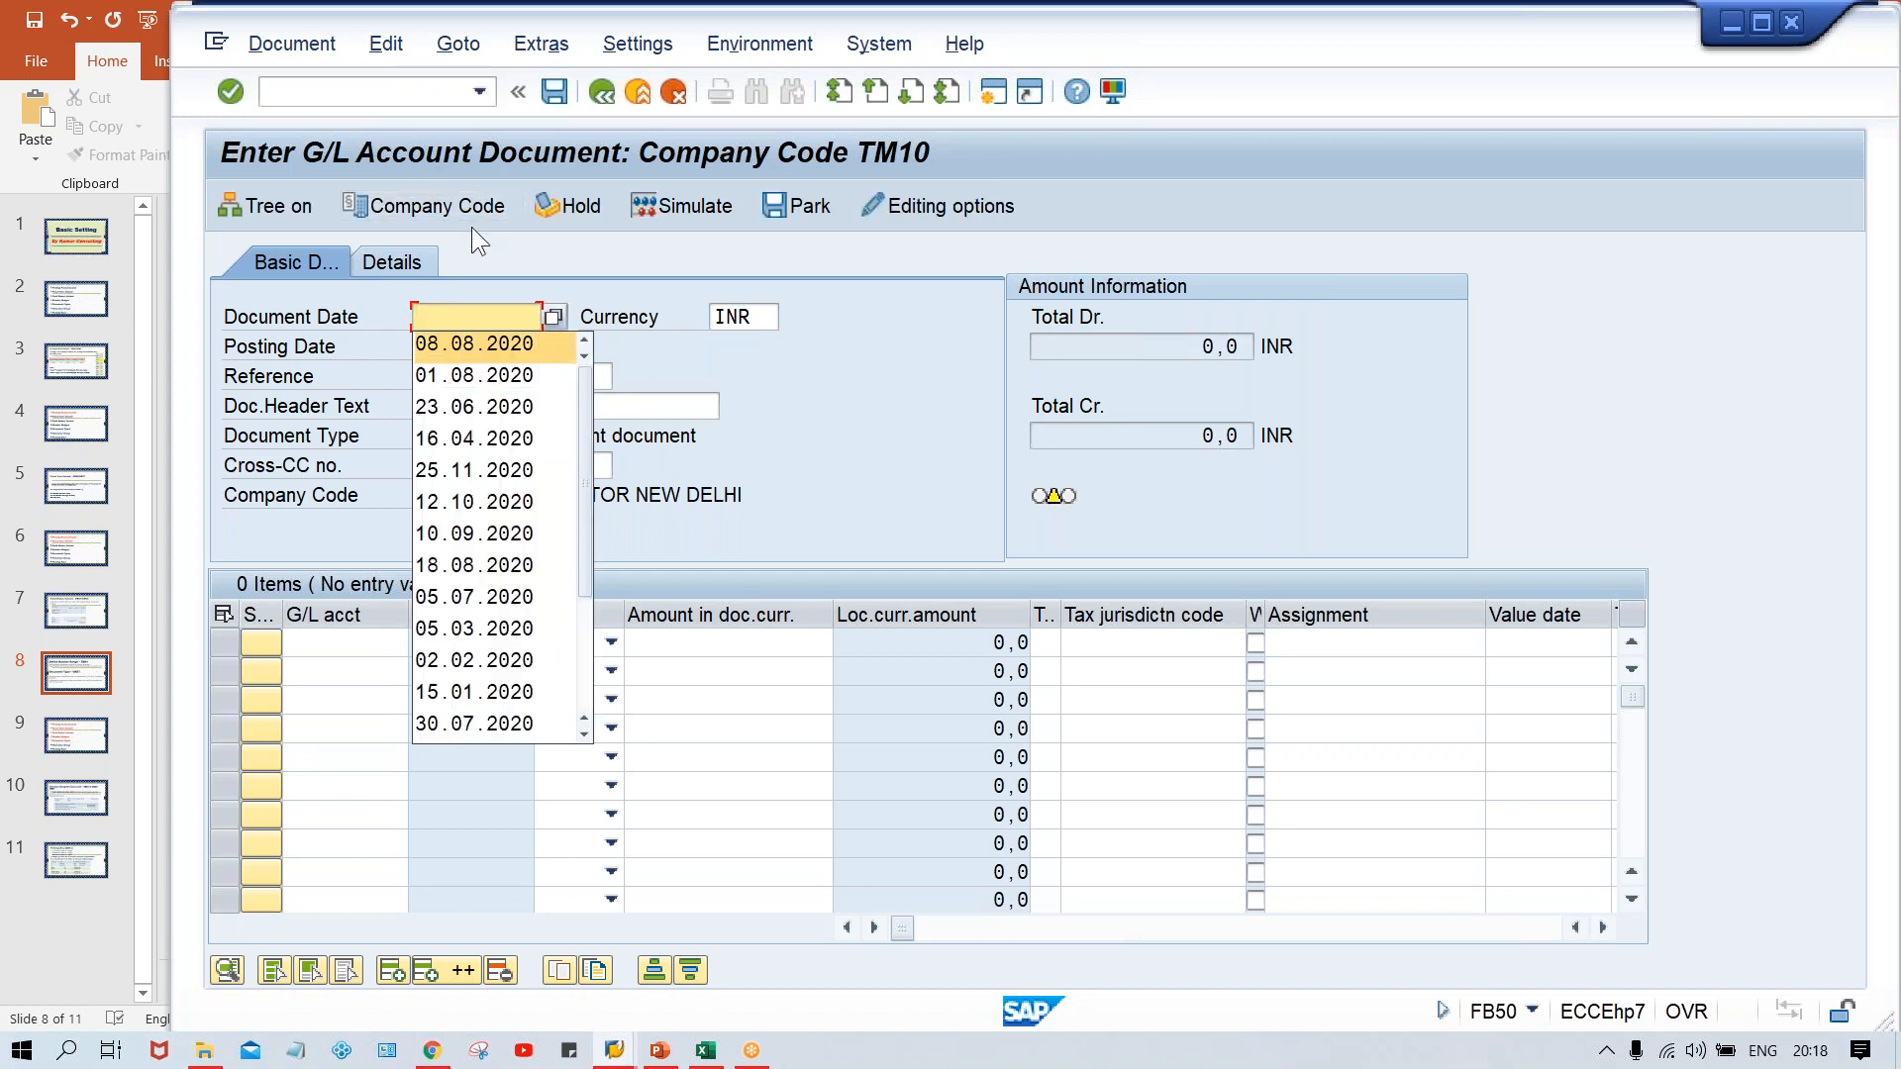
key(Return)
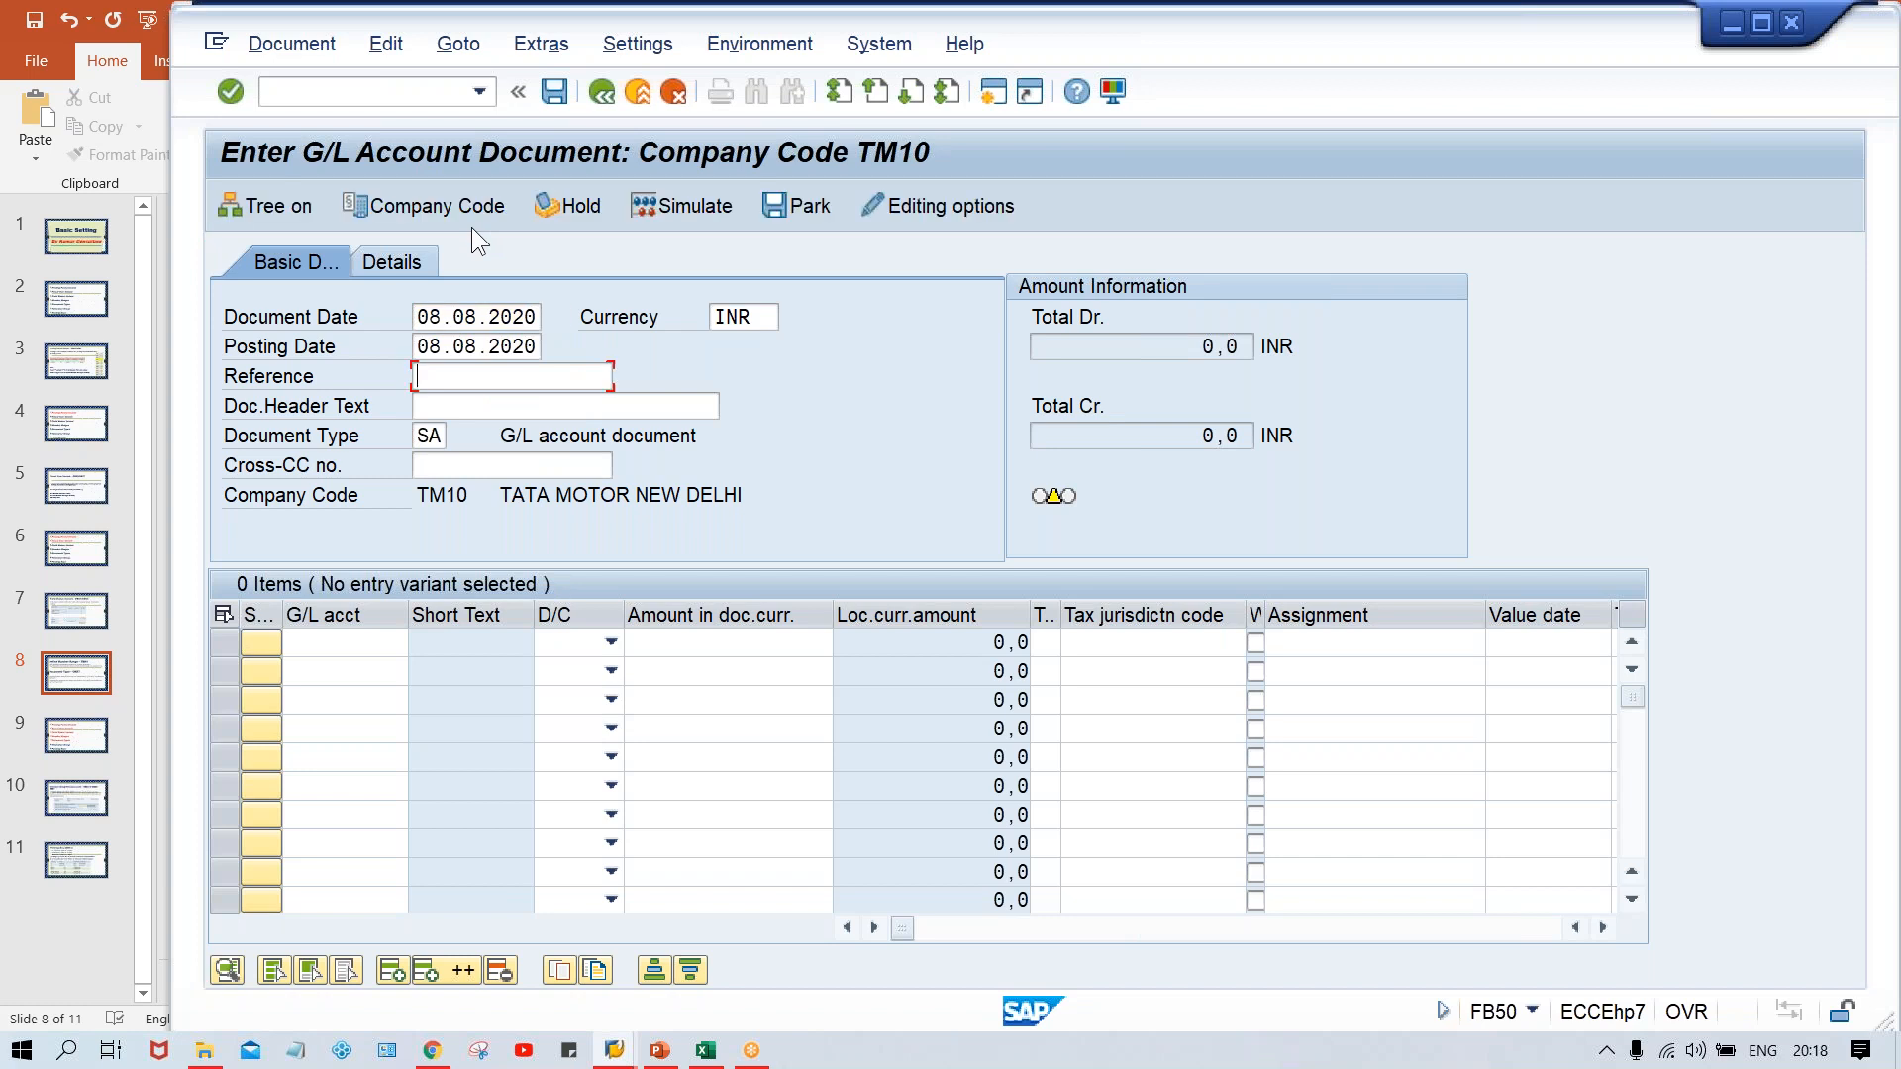
key(Return)
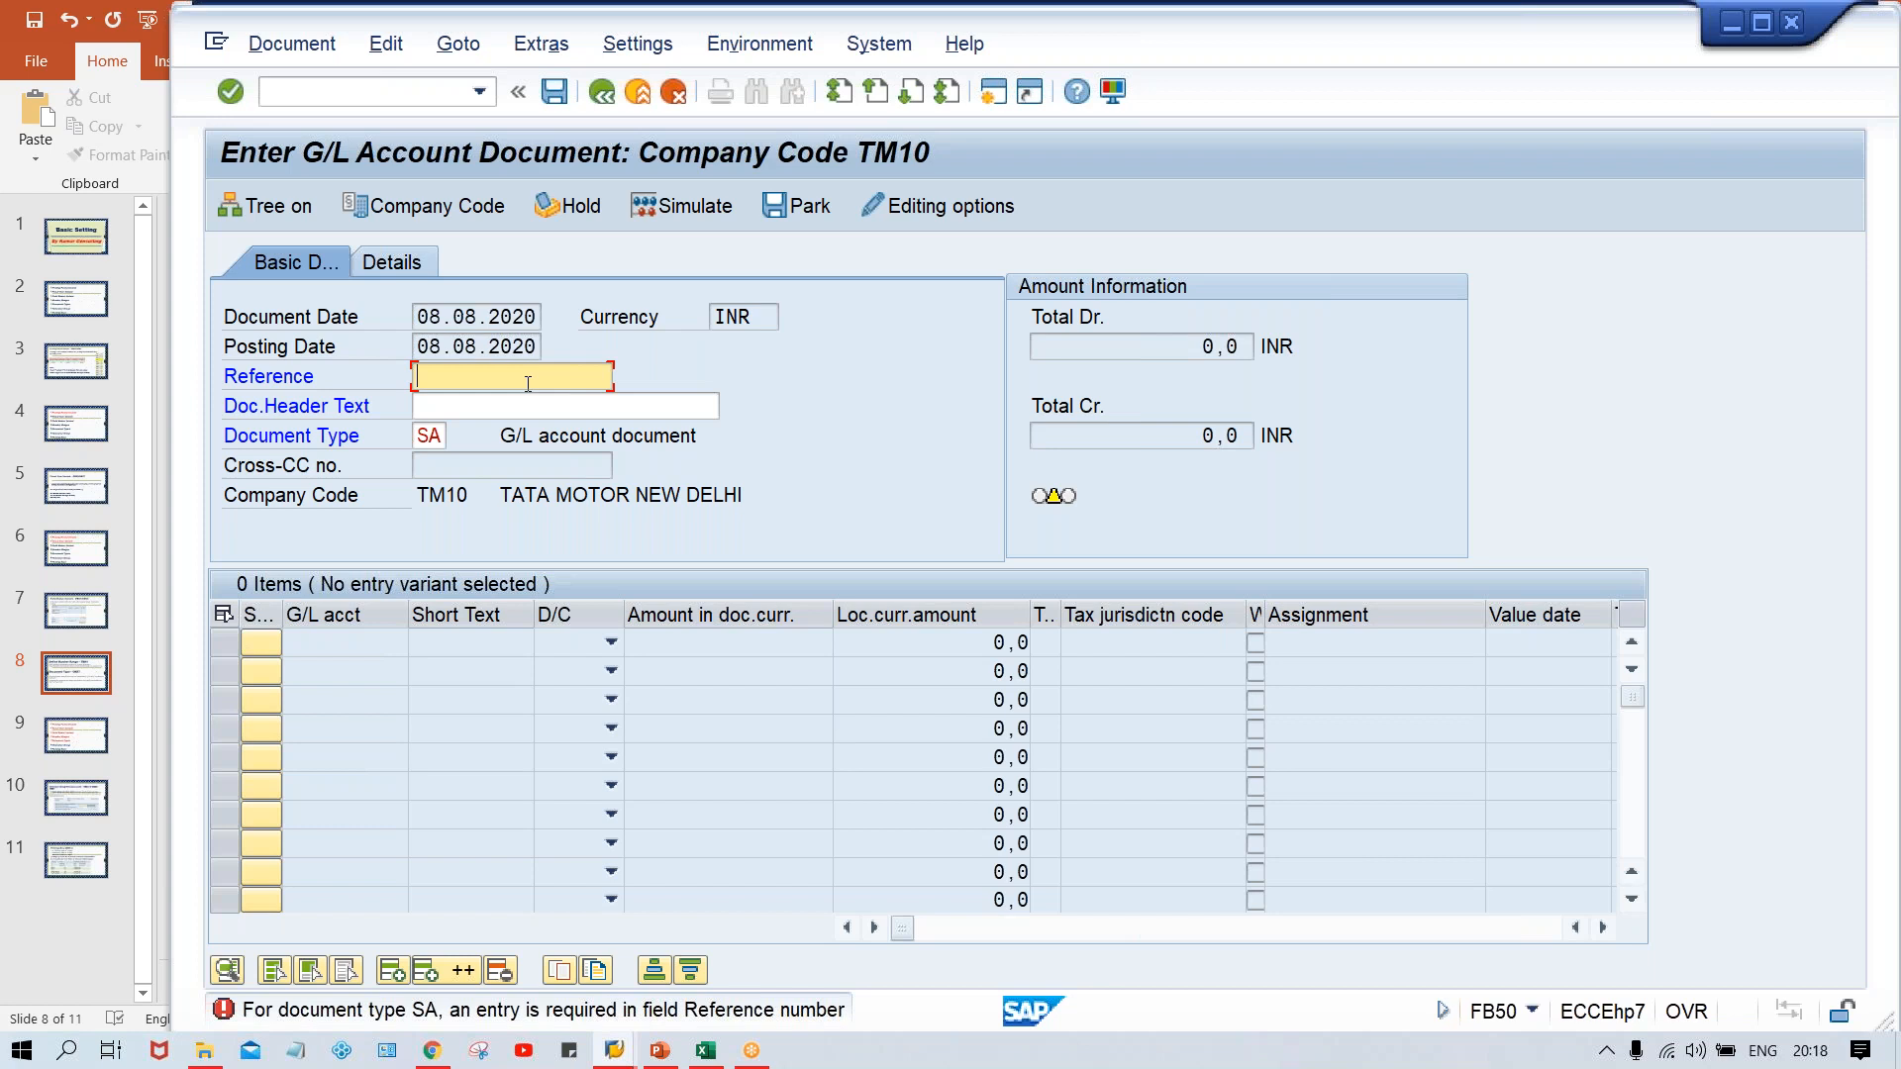
Enter TEST as both the Reference and the Doc.Header Text of the G/L account document, and confirm the header
text(TEST)
key(Return)
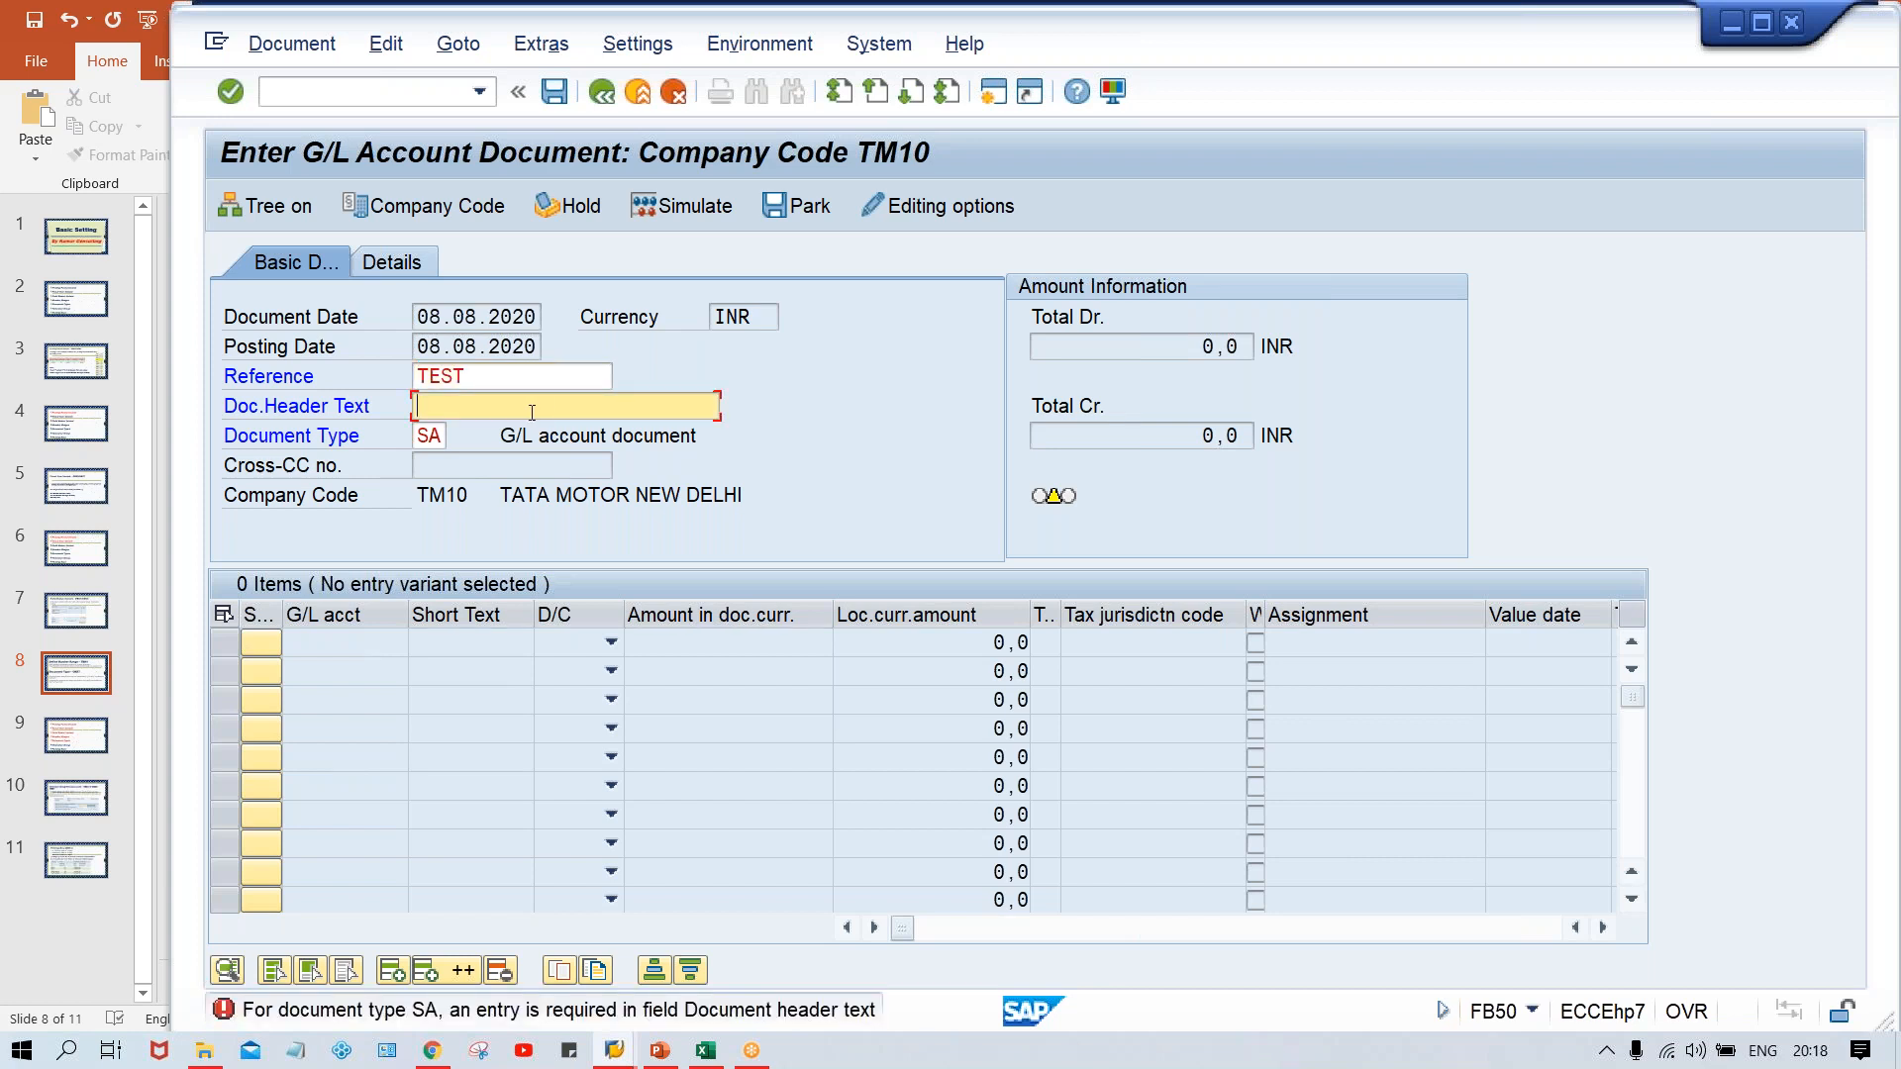
text(TEST)
key(Return)
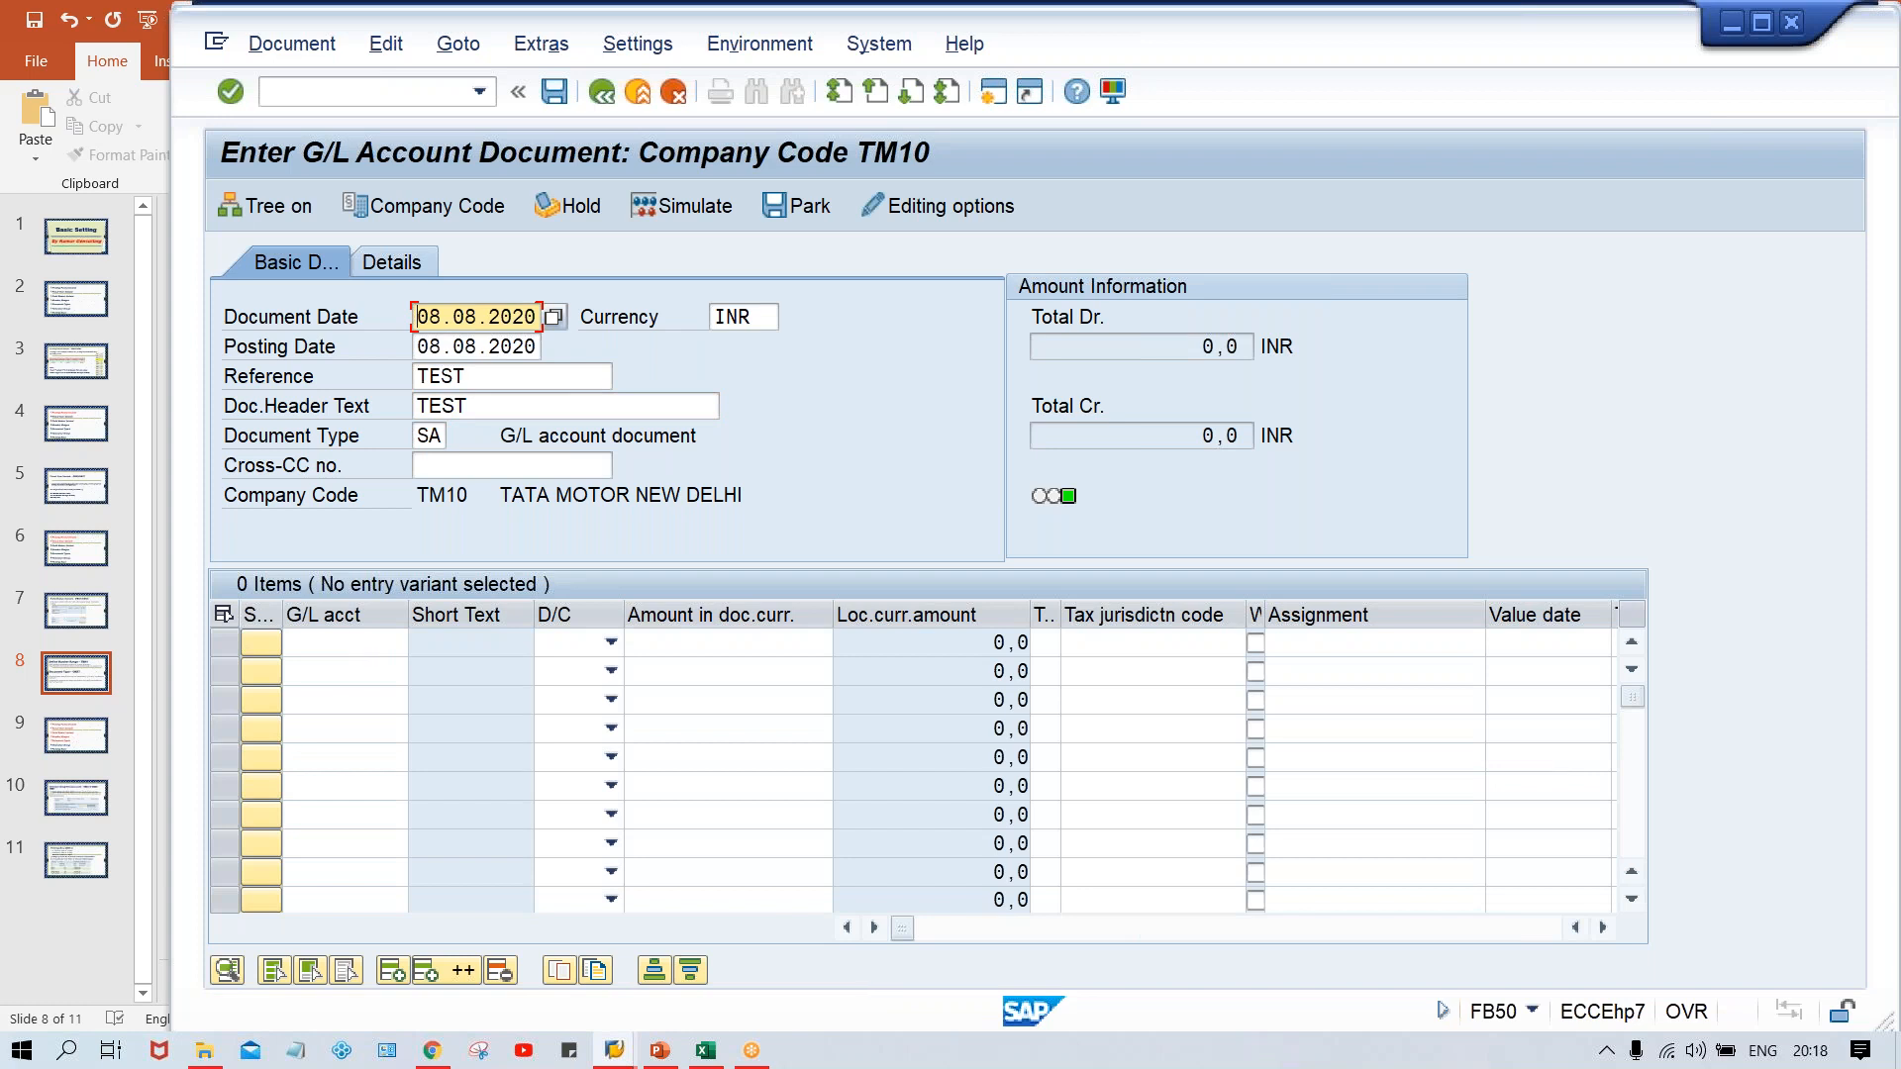
click(493, 372)
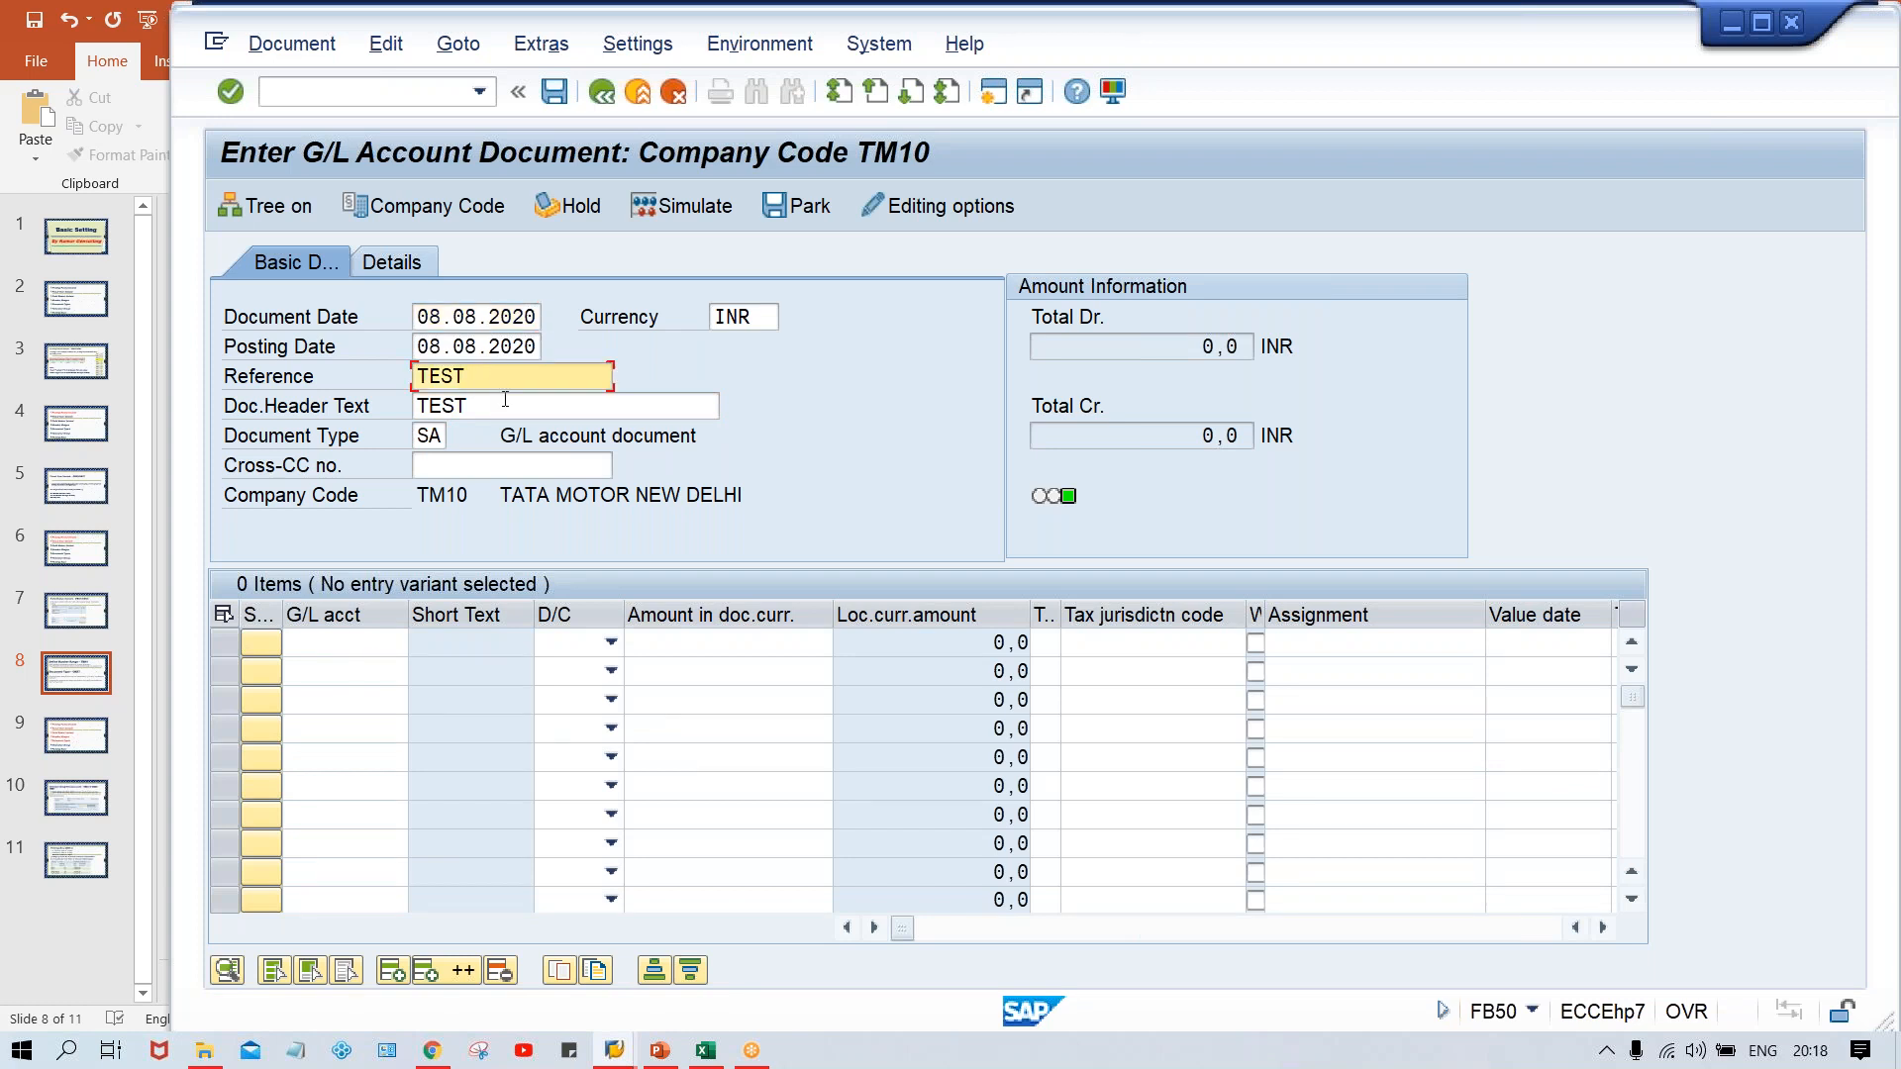
click(505, 399)
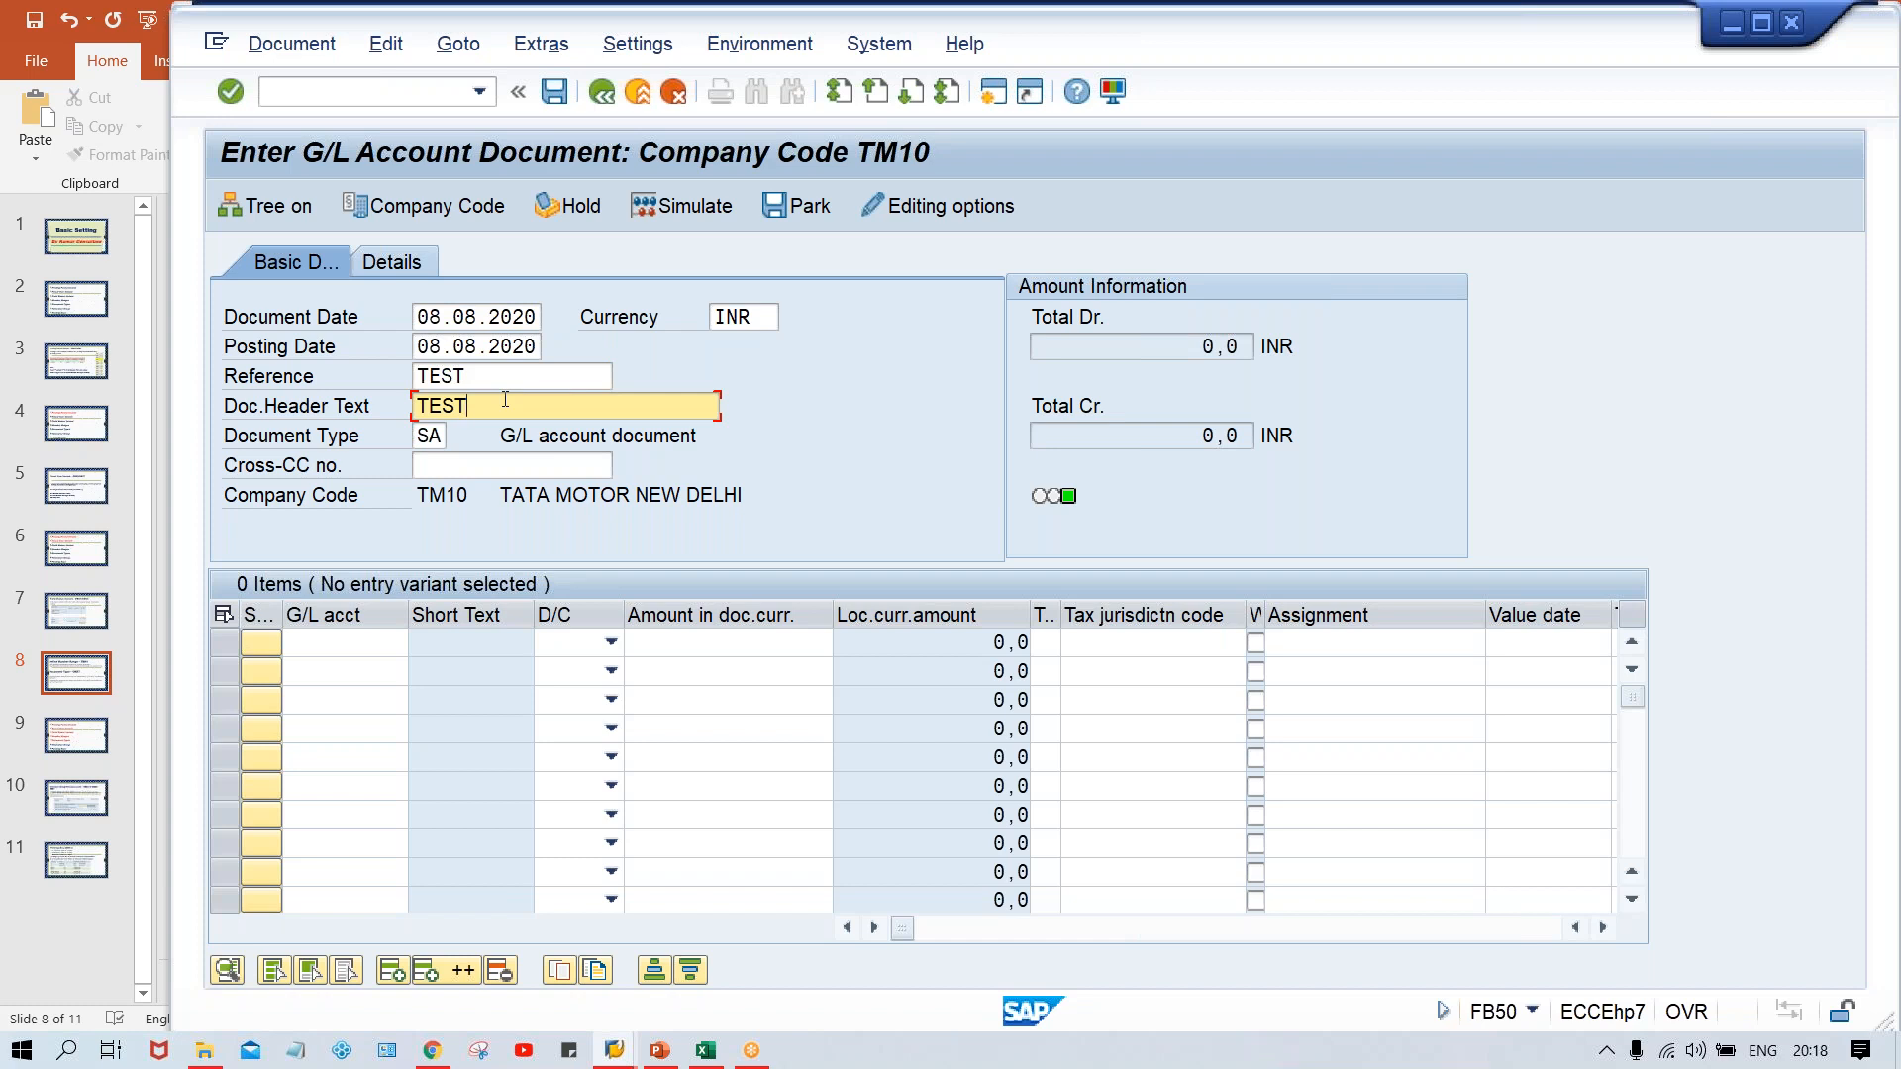
In the OBA7 session, make reference number and document header text no longer required for document type SA, and save
key(alt+Tab)
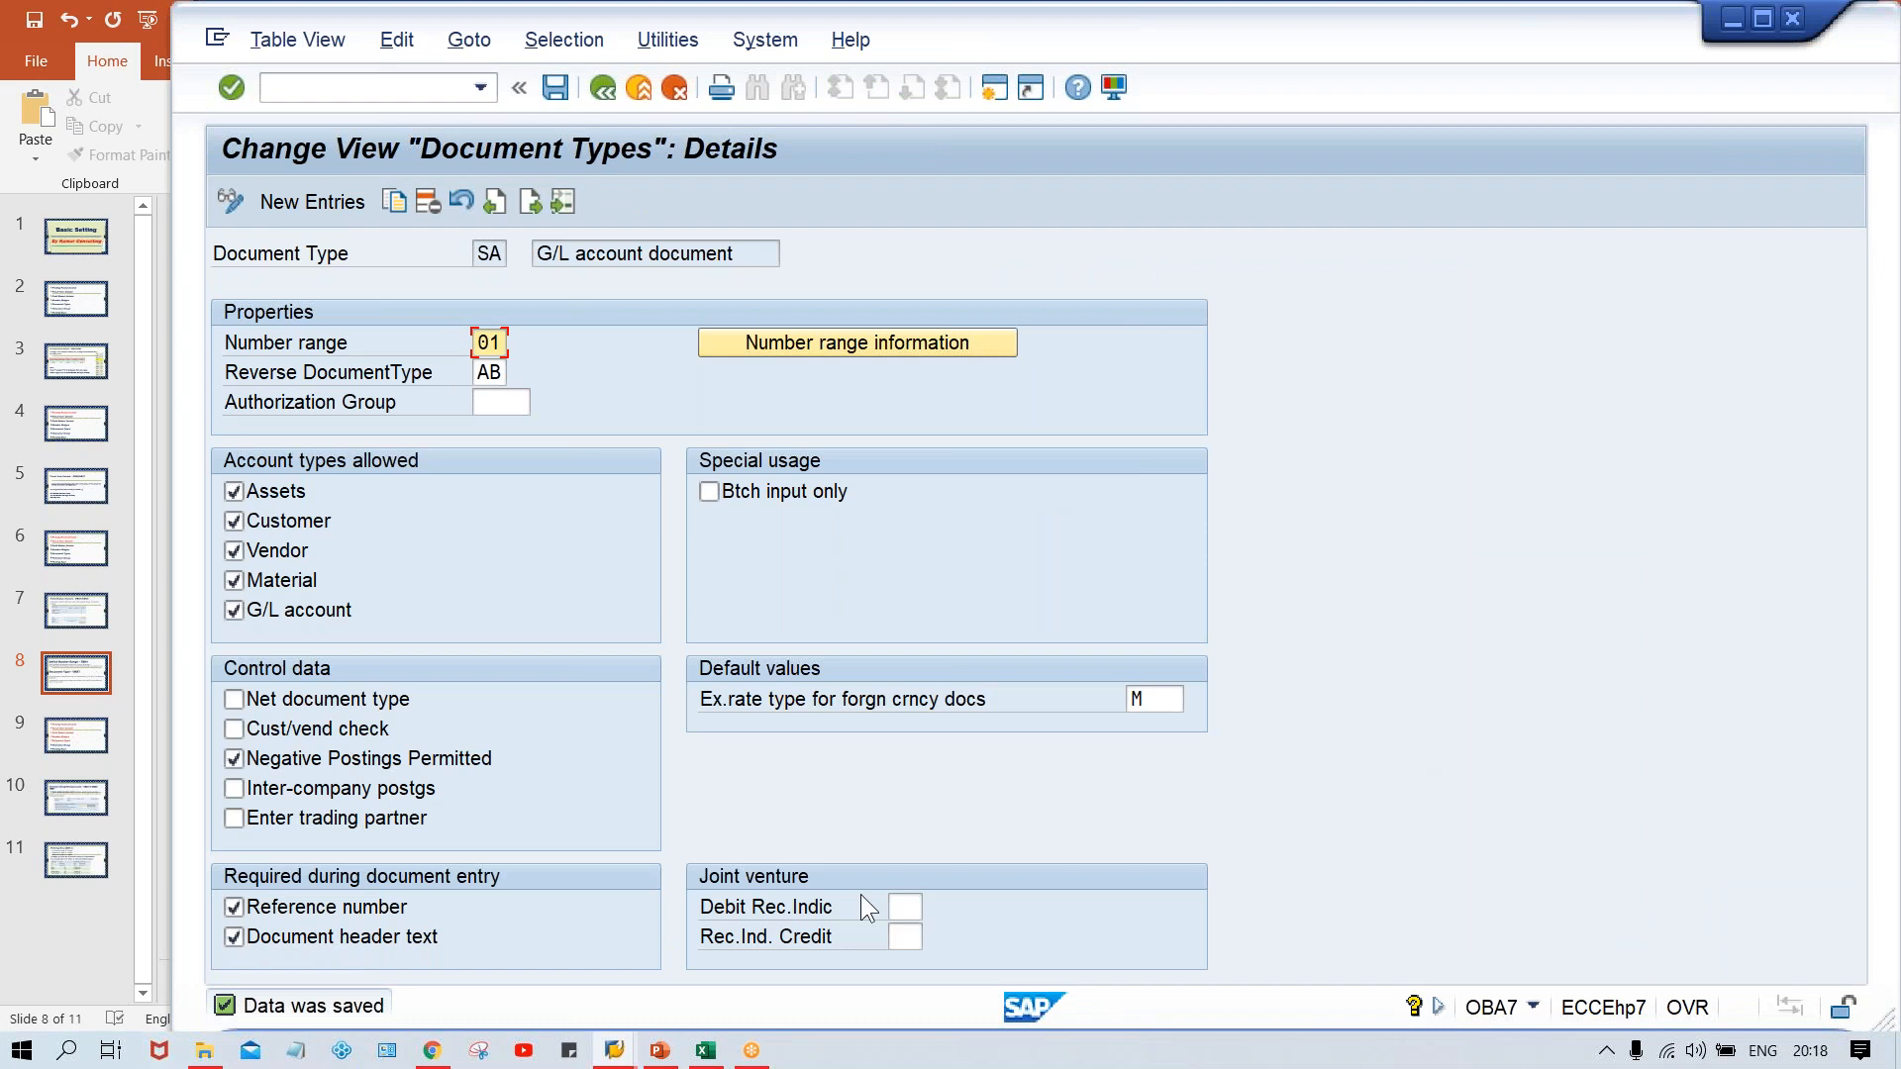
click(235, 937)
click(233, 907)
key(ctrl+s)
Return to the FB50 session and restart the transaction with /NFB50 for a blank G/L account document
key(alt+Tab)
click(568, 403)
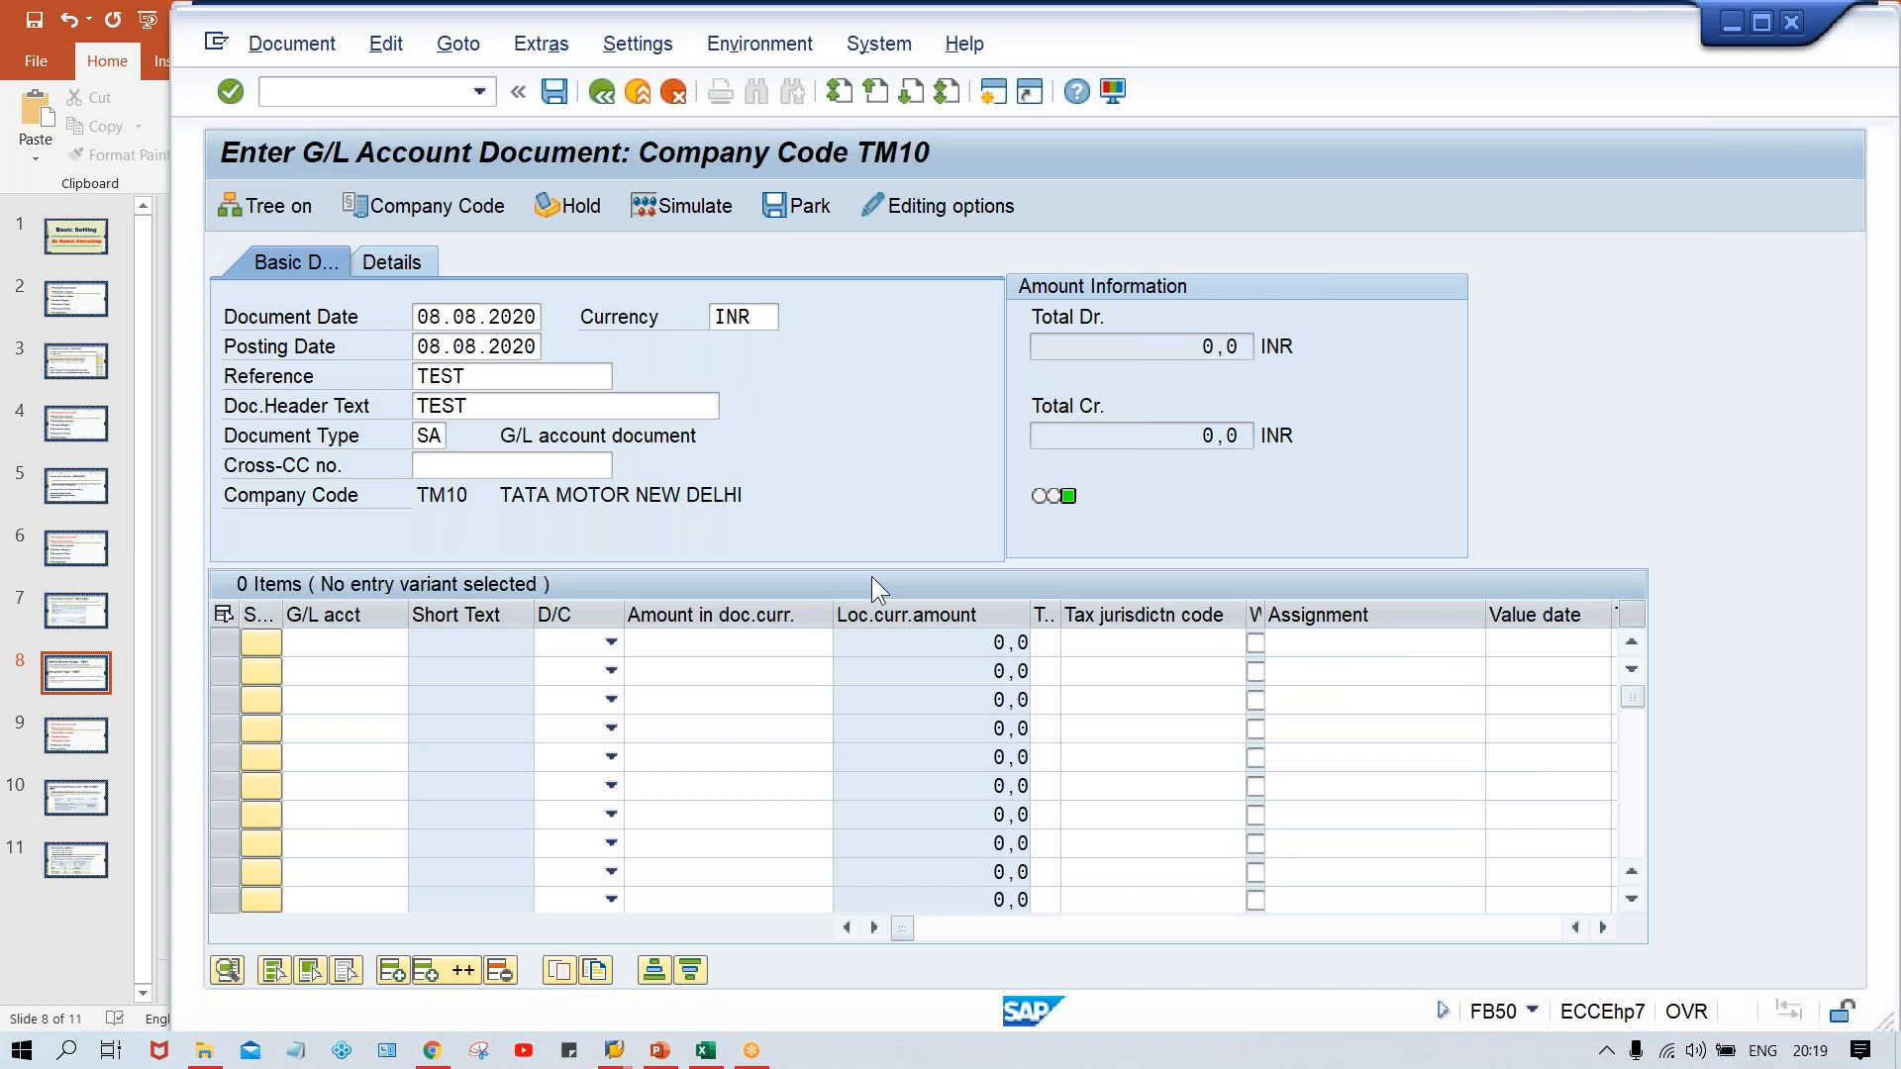
click(497, 377)
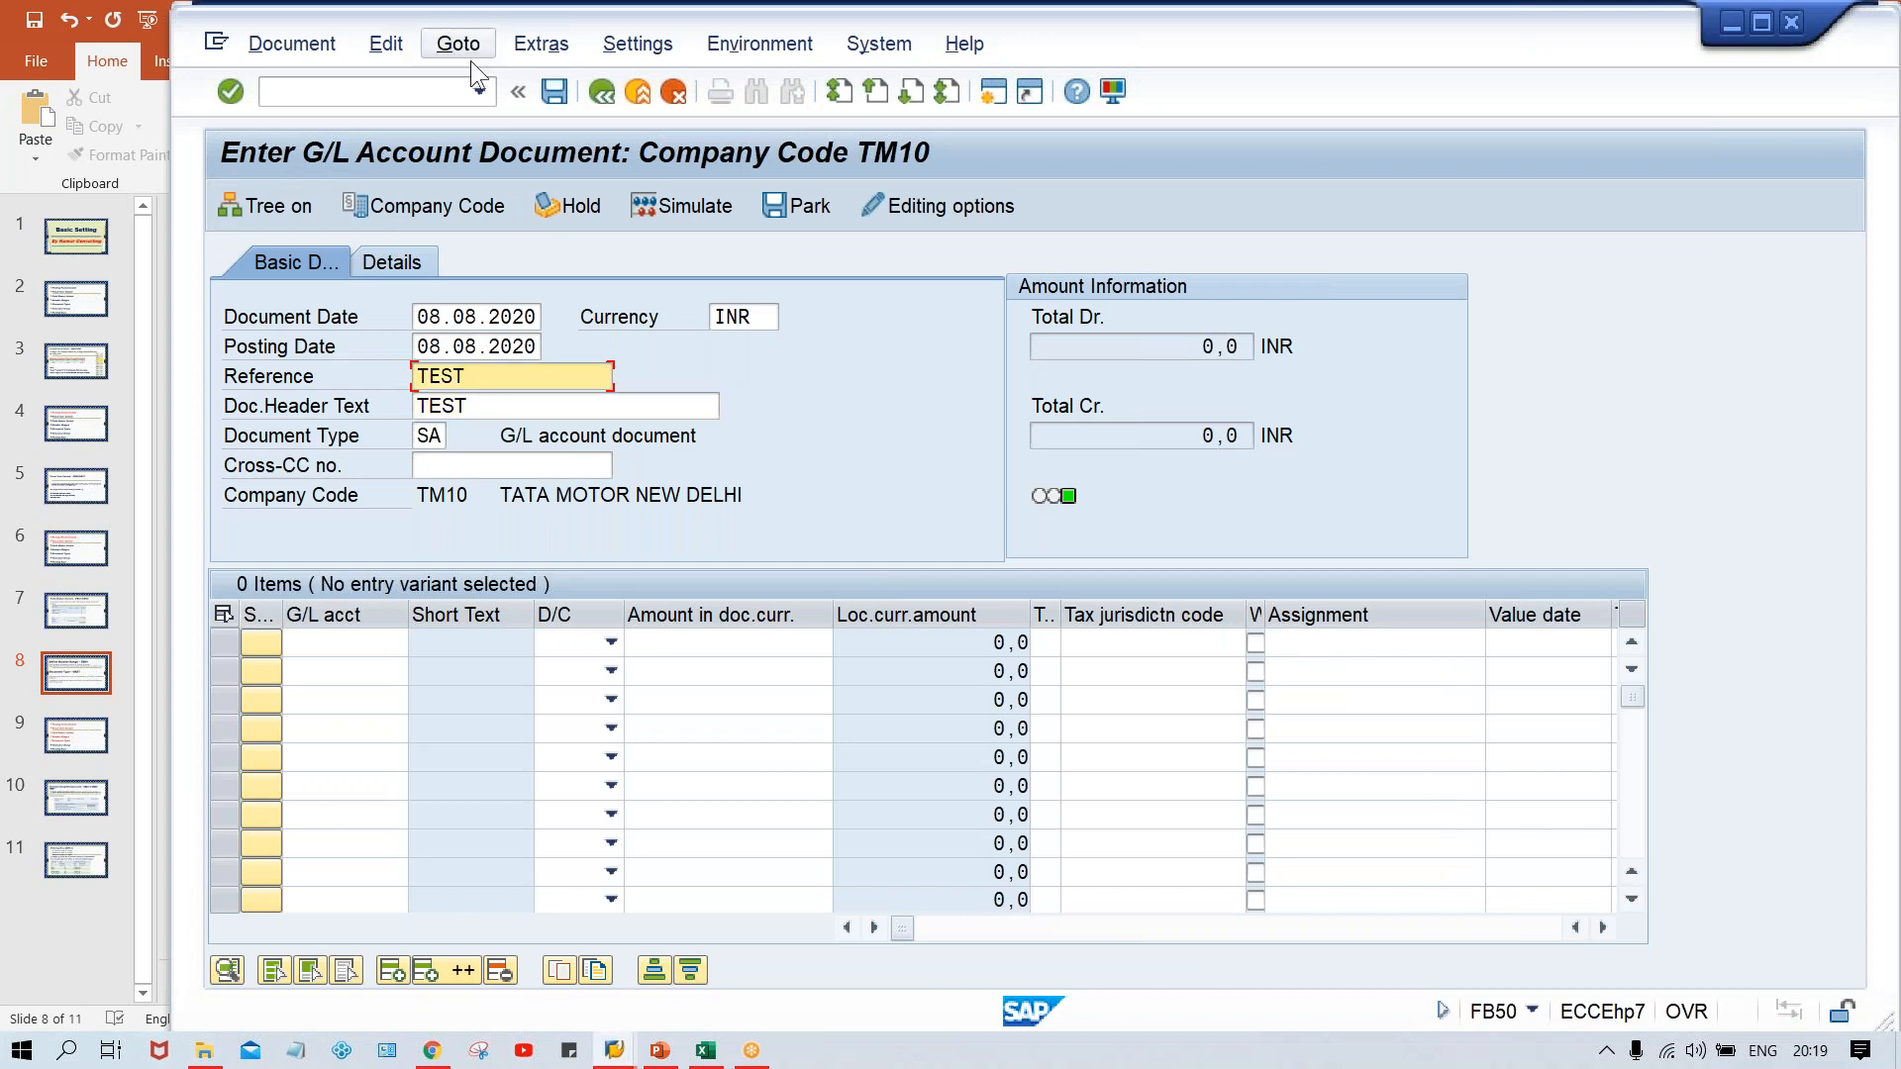
click(401, 95)
text(/)
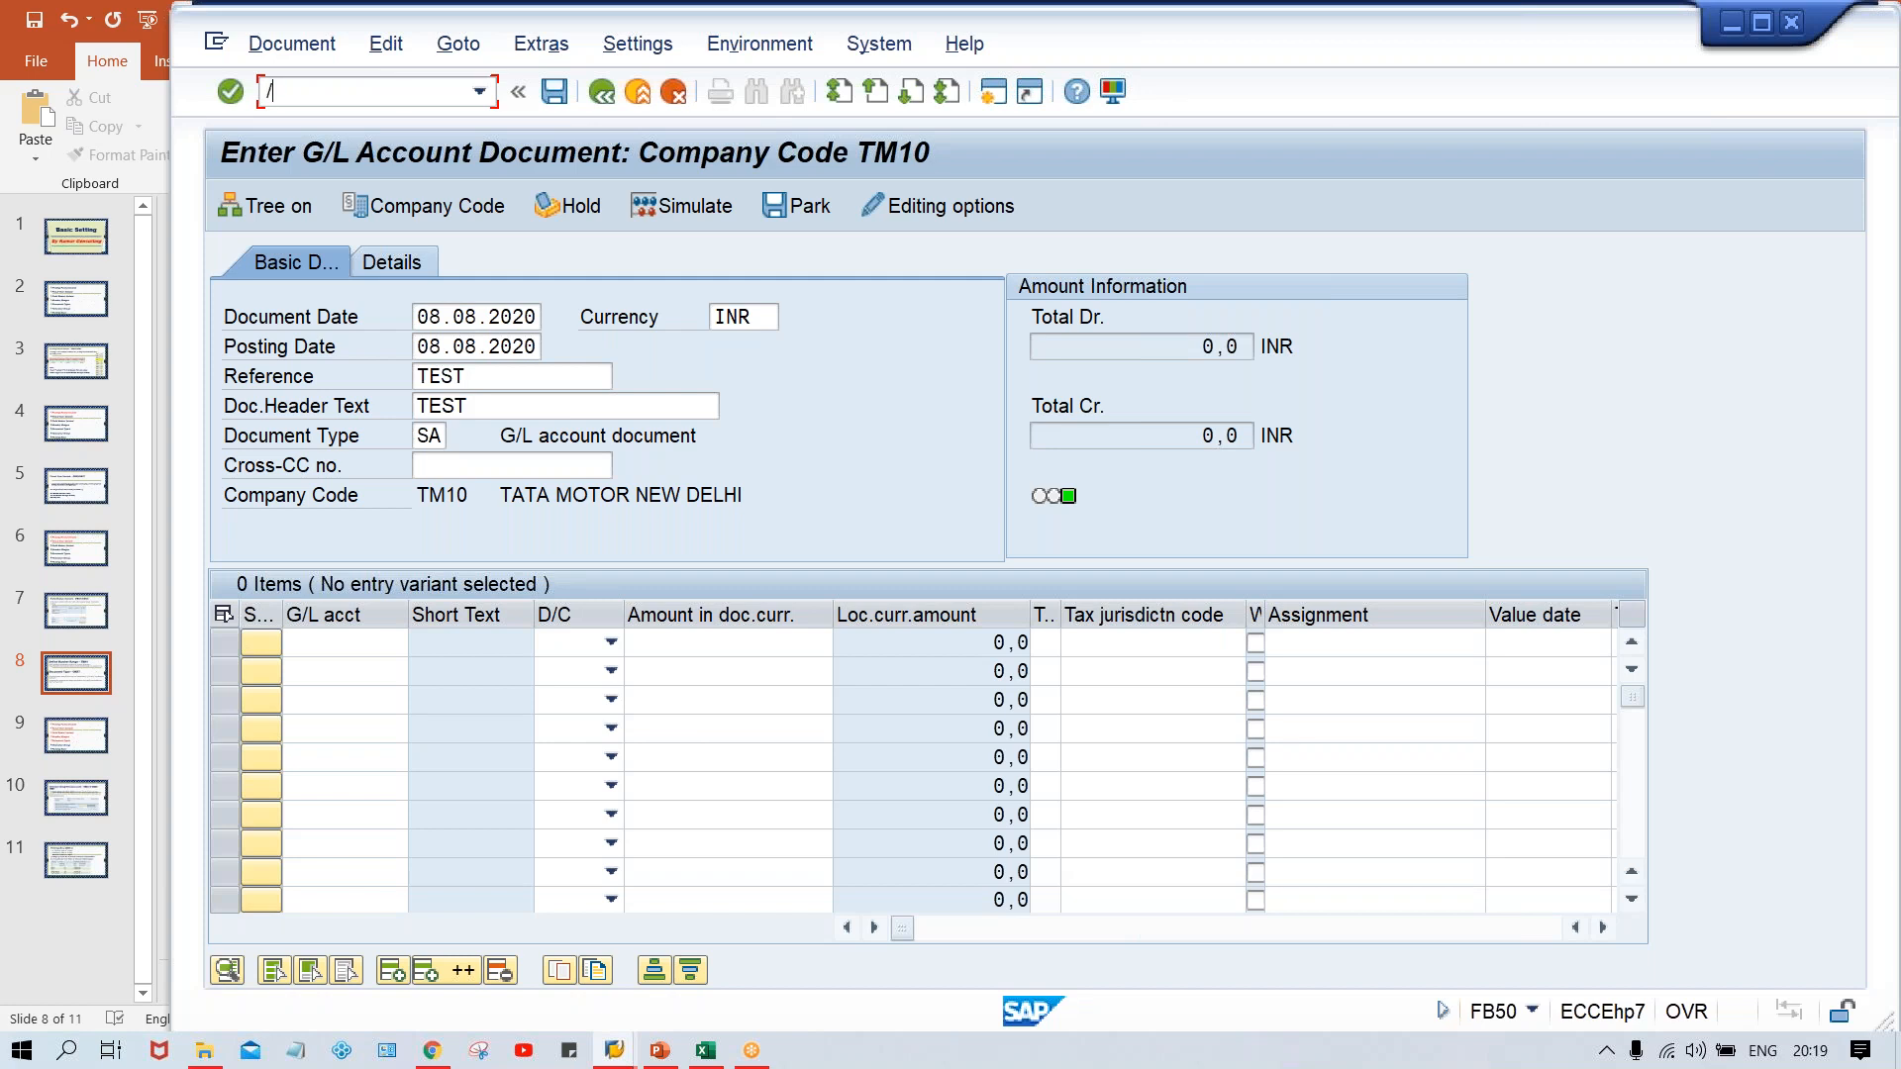
text(NFB50)
key(Return)
Set the document date to 08.08.2020 and confirm the header with Reference and Doc.Header Text left empty
click(466, 314)
key(Down)
key(Down)
key(Up)
key(Return)
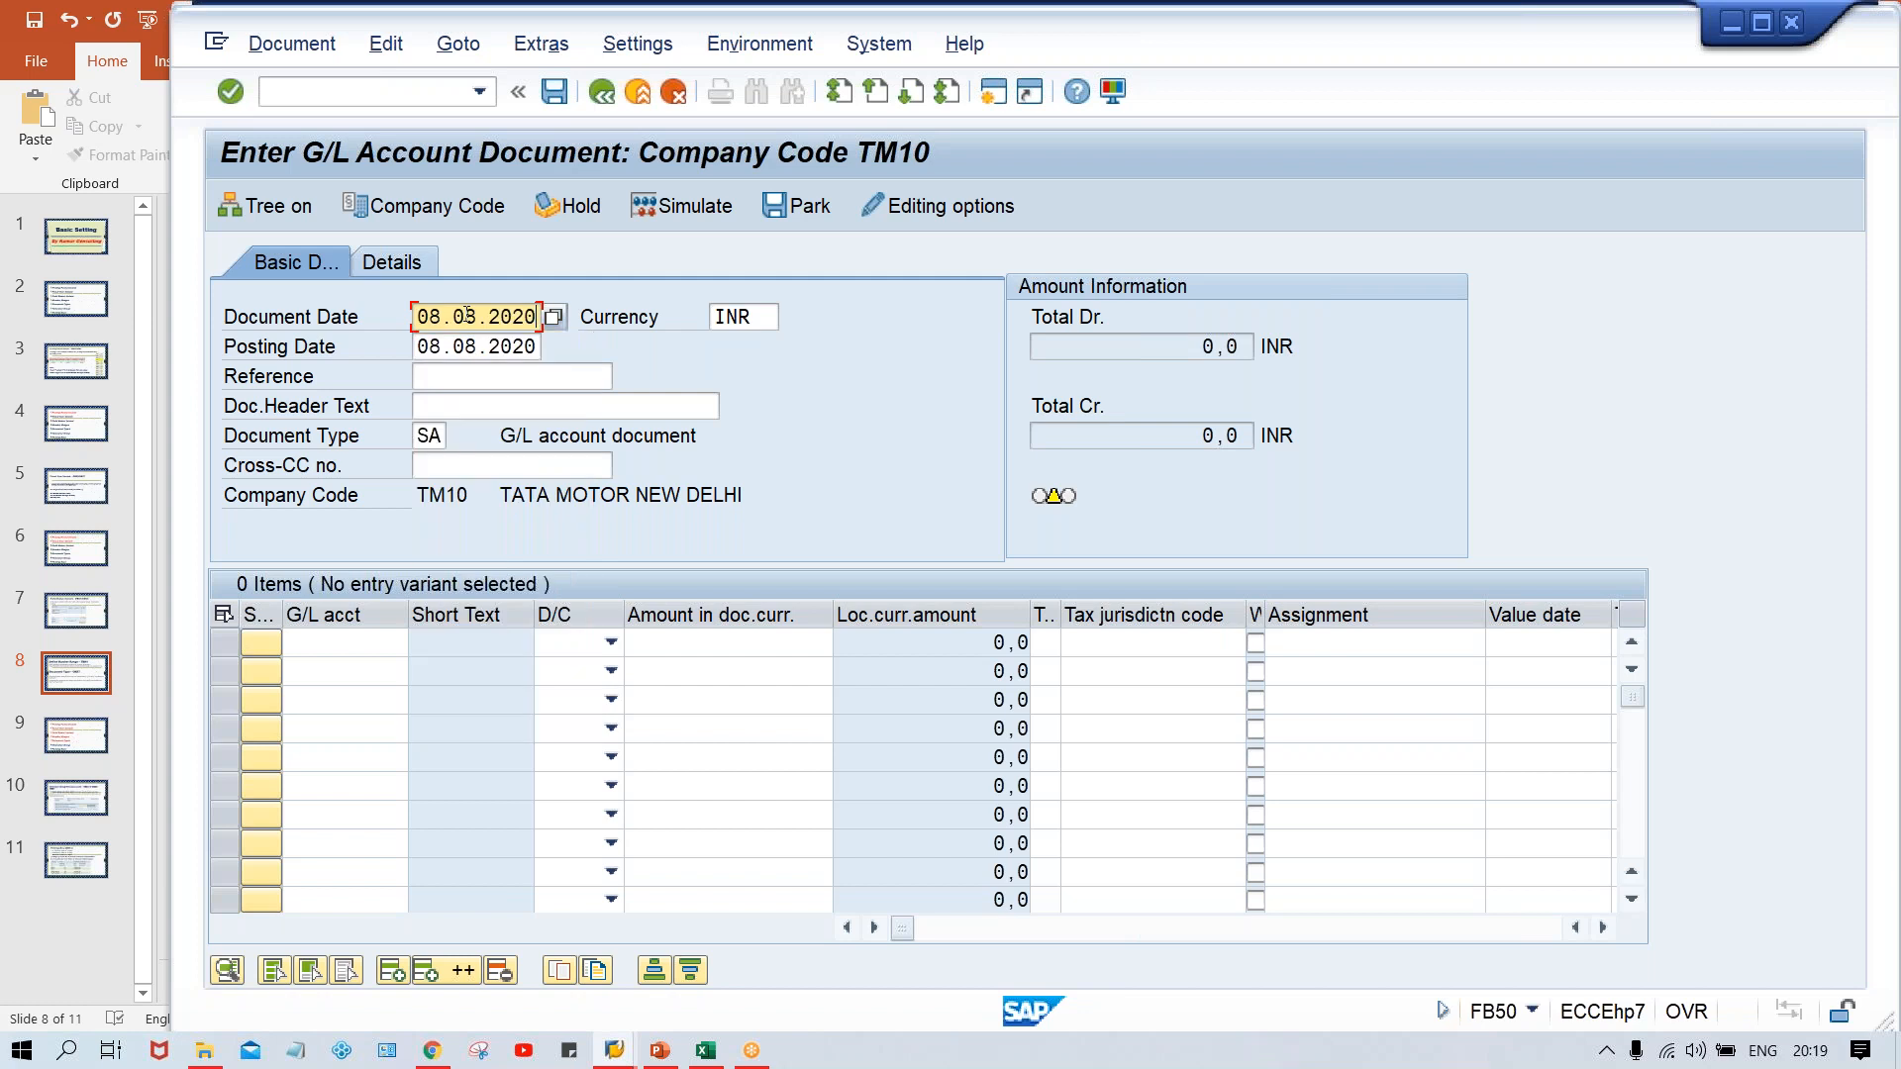
drag(416, 317, 570, 317)
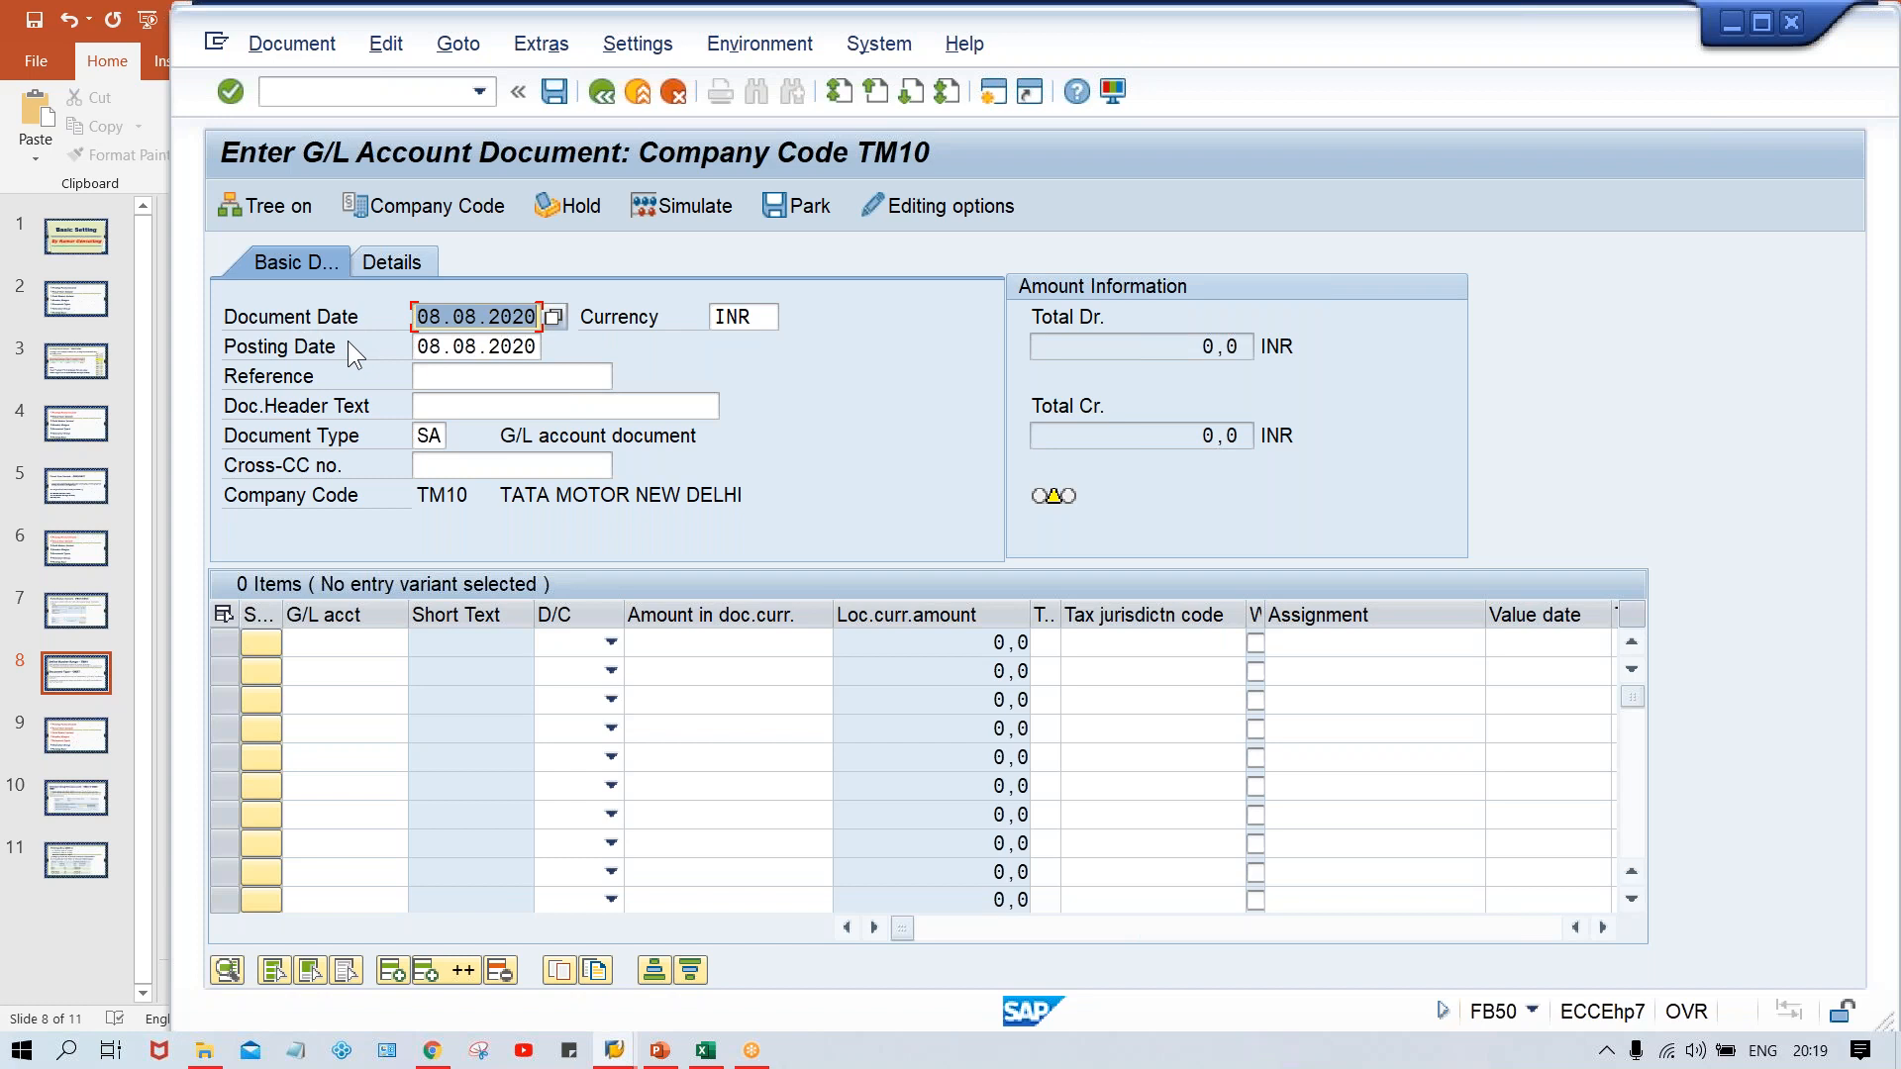
key(Return)
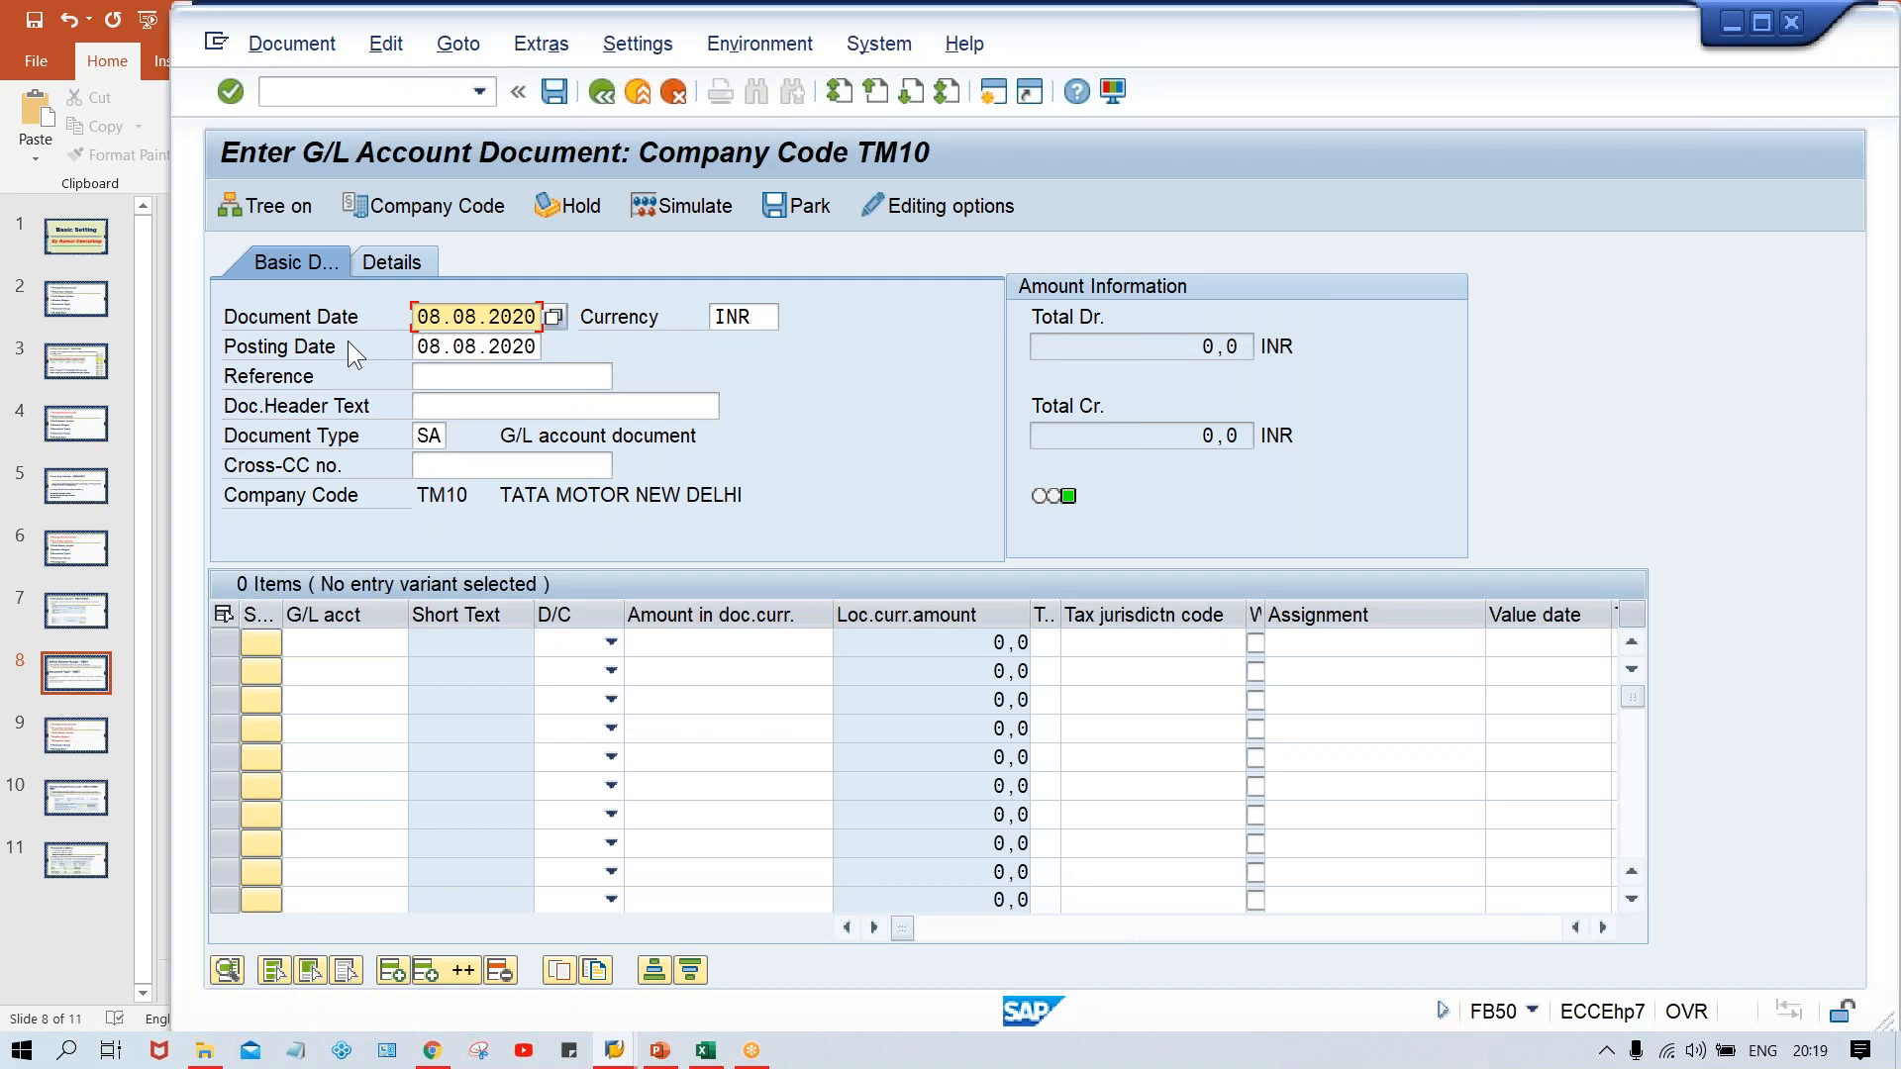
Switch to the Basic Settings presentation in PowerPoint
key(alt+Tab)
key(alt+Tab)
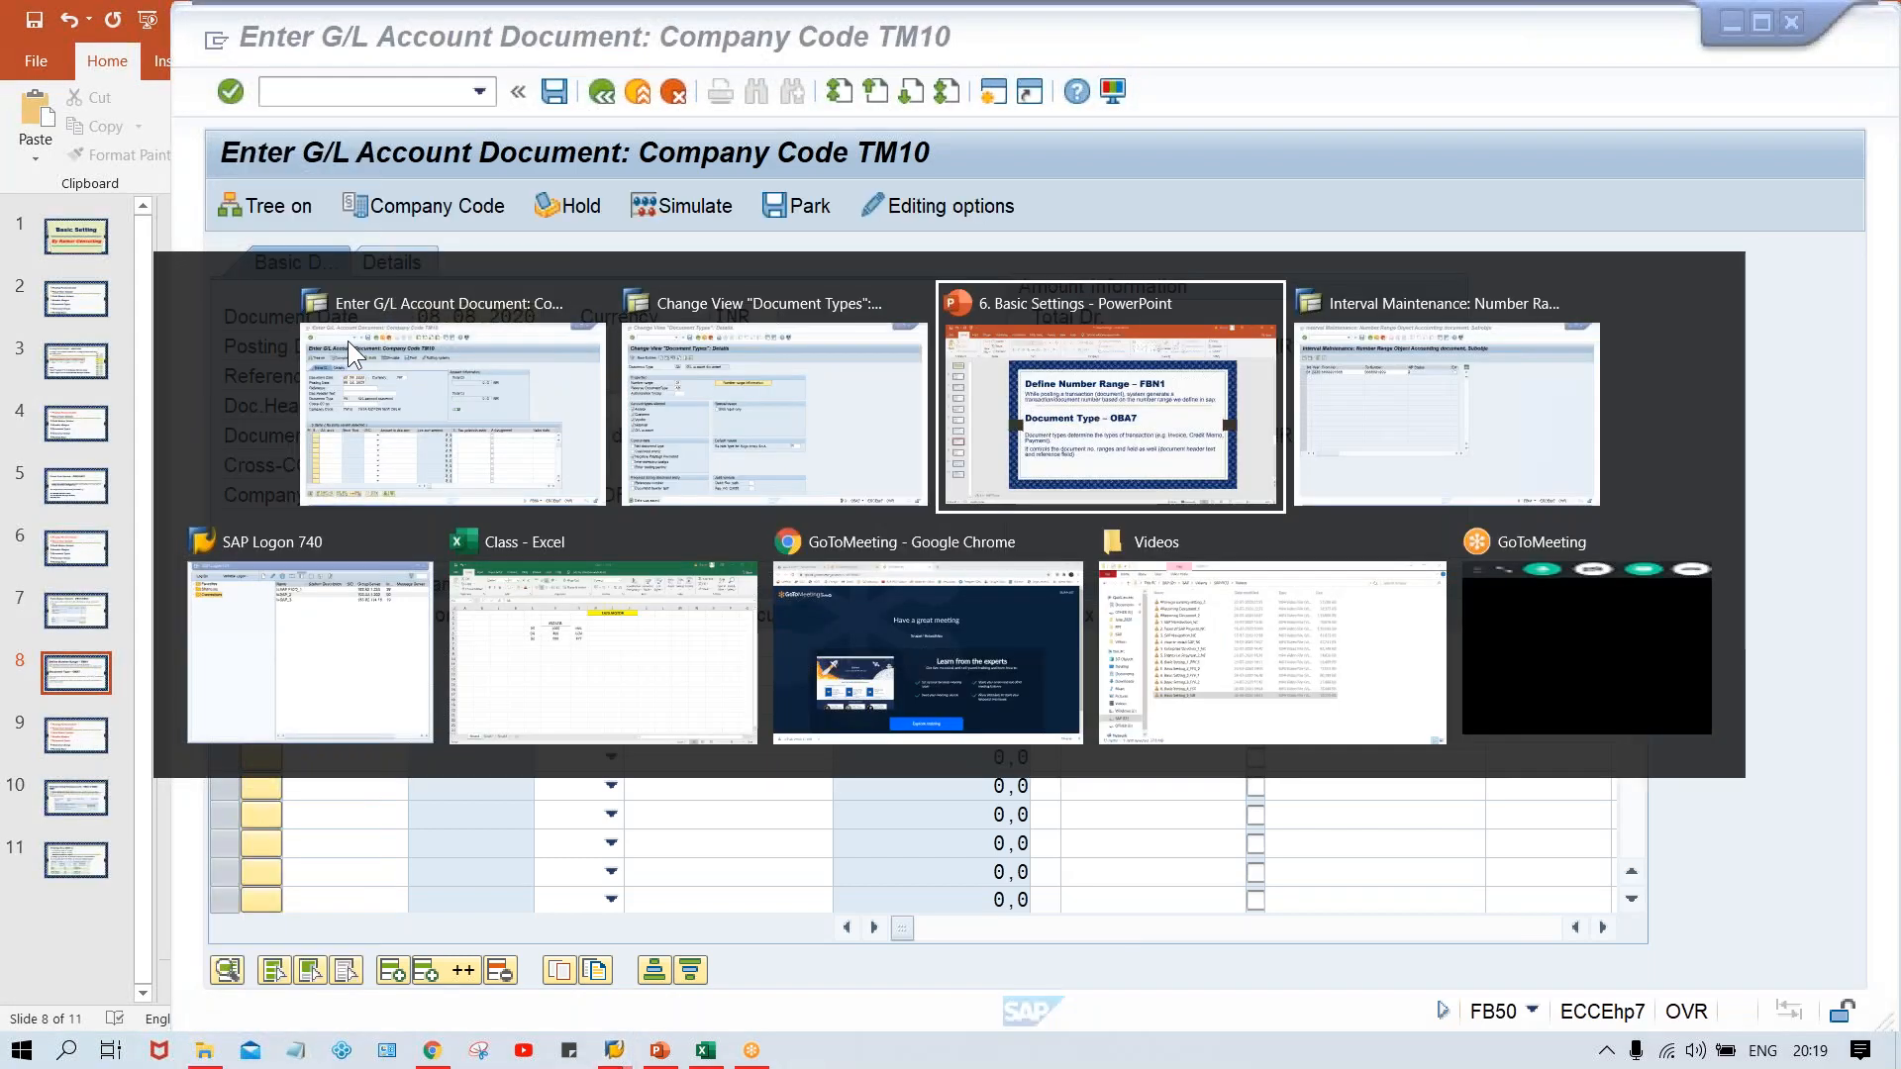